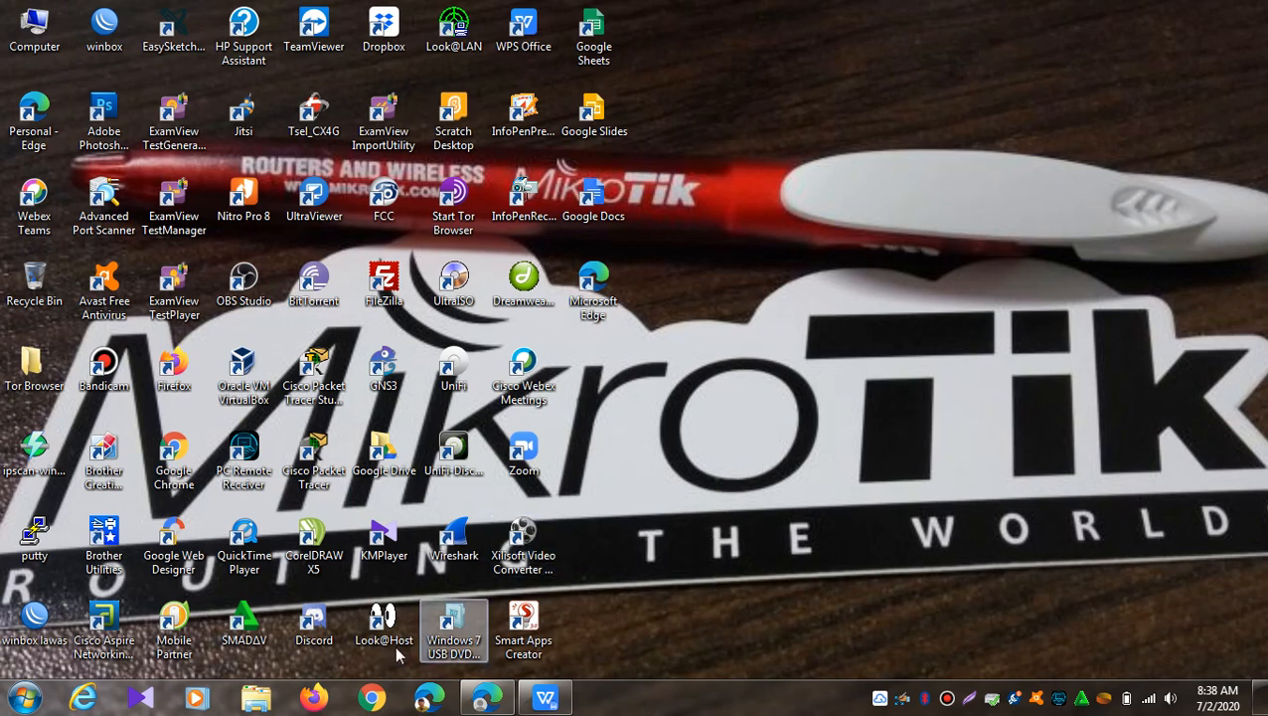
Launch Google Chrome from the taskbar and begin typing 'm' in the address bar.
left_click(371, 699)
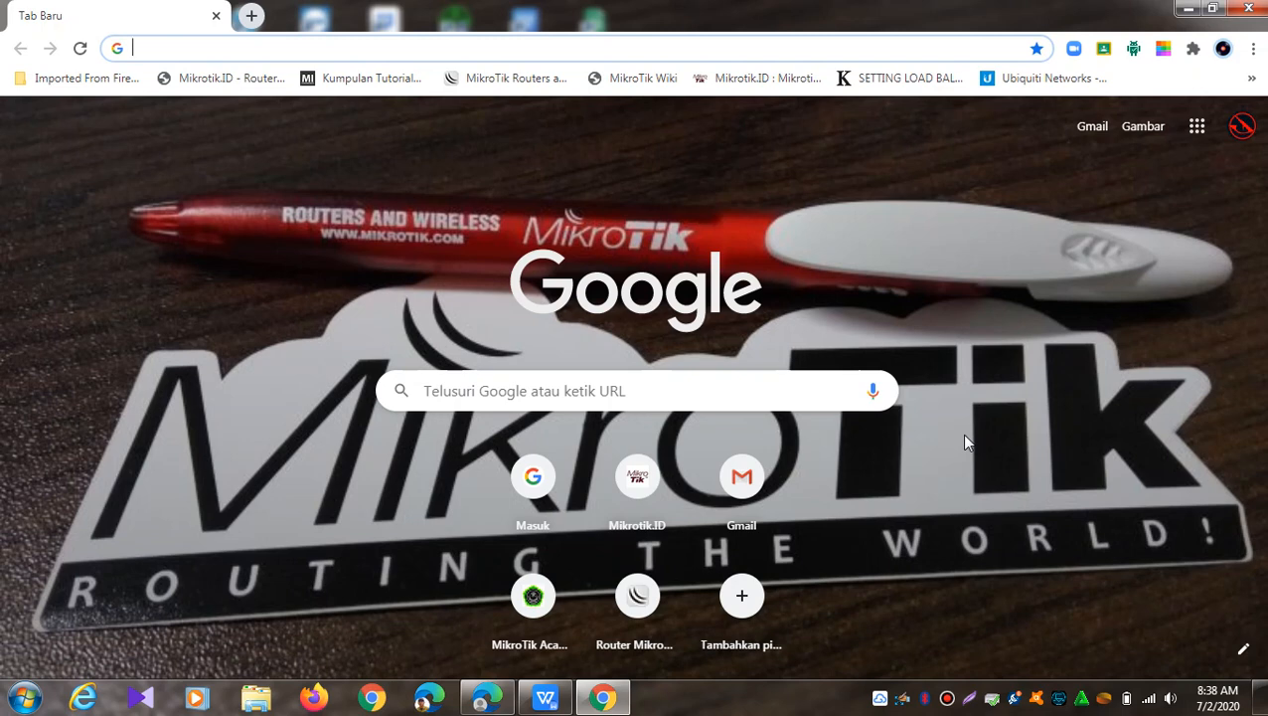
type("m")
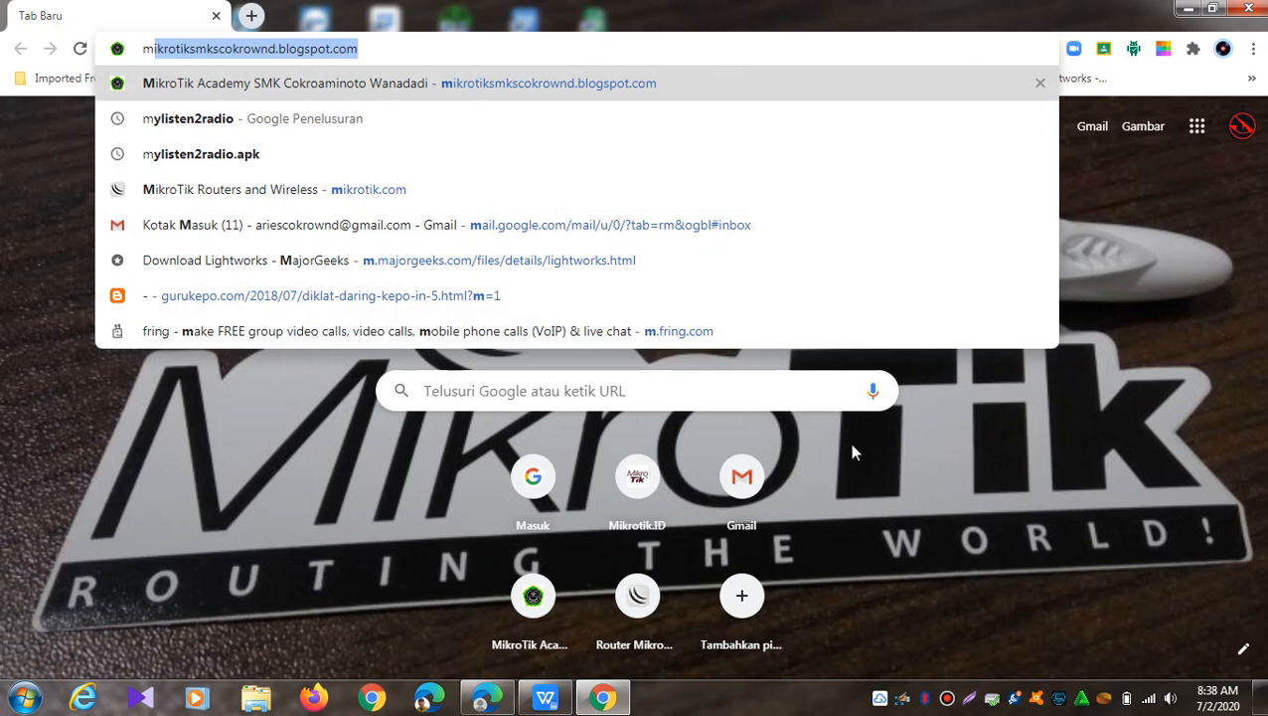
Pick the 'mylisten2radio' suggestion to show Google results for it.
left_click(223, 118)
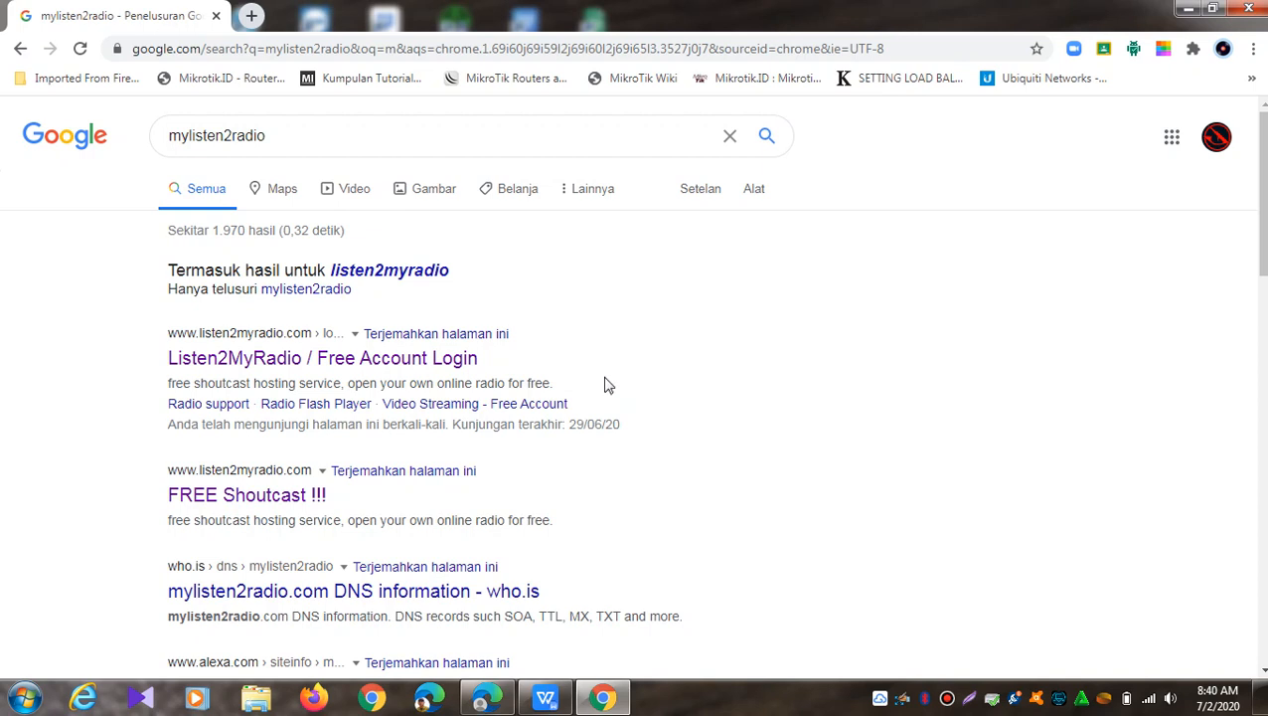
Open the Listen2MyRadio Free Account Login page, focus its Email field, then switch to the Outlook inbox.
left_click(254, 360)
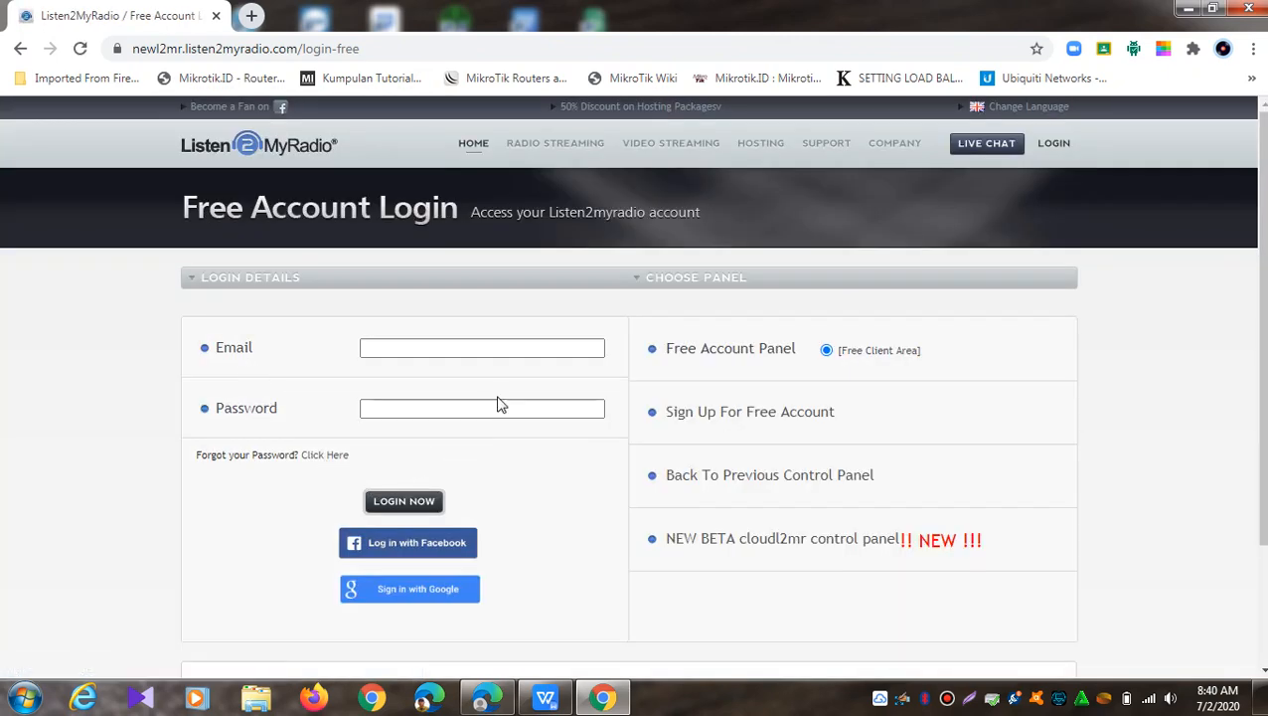
left_click(505, 348)
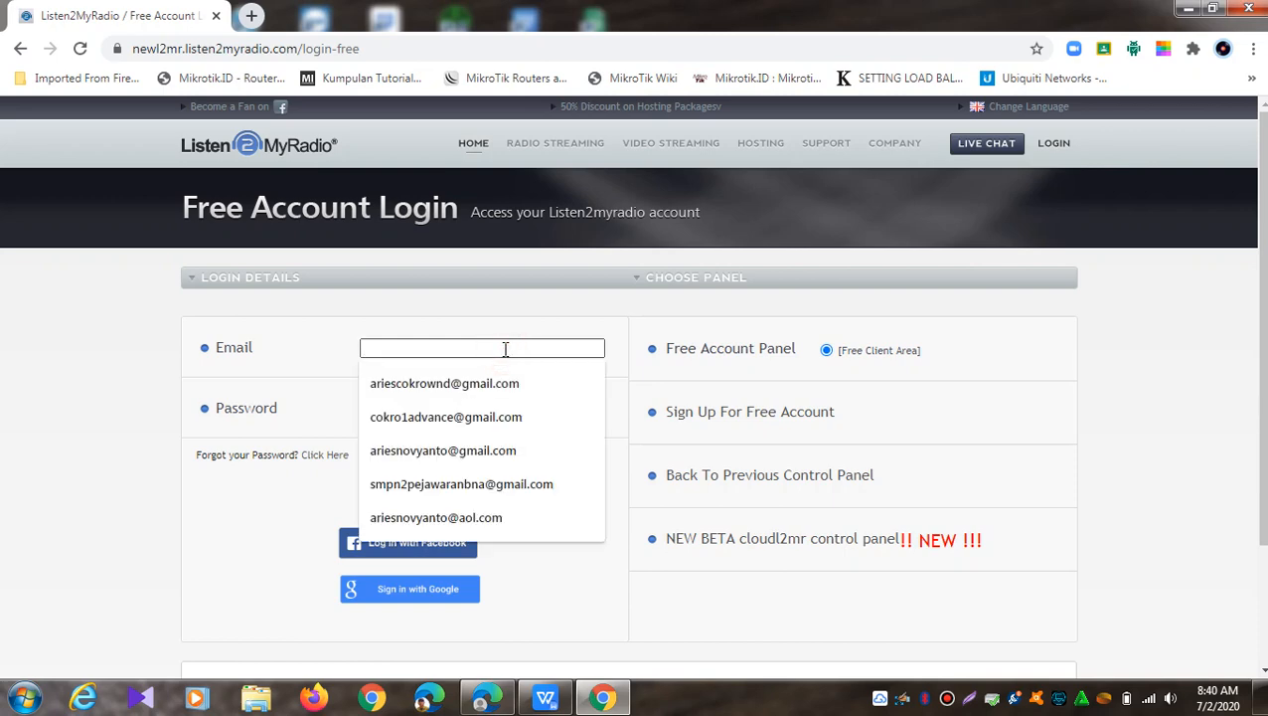
left_click(487, 698)
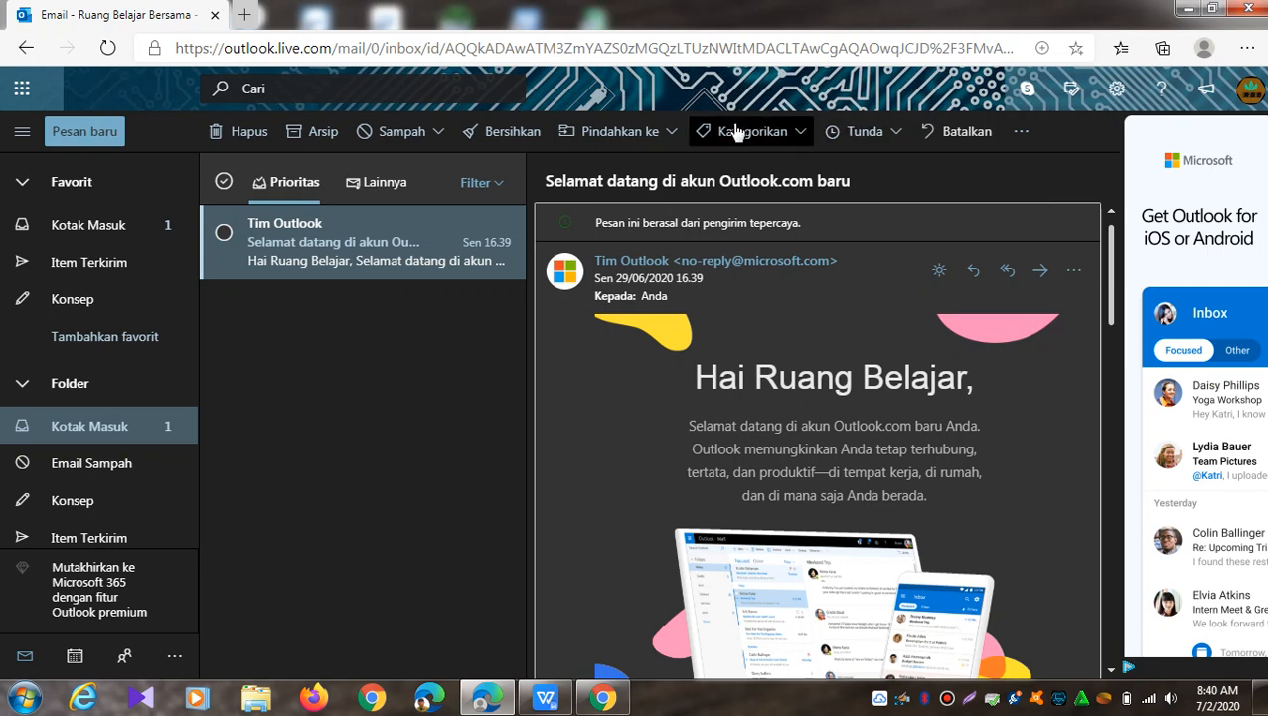
Check the Outlook account's address under 'Akun saya', then return to the Listen2MyRadio login page.
left_click(1248, 92)
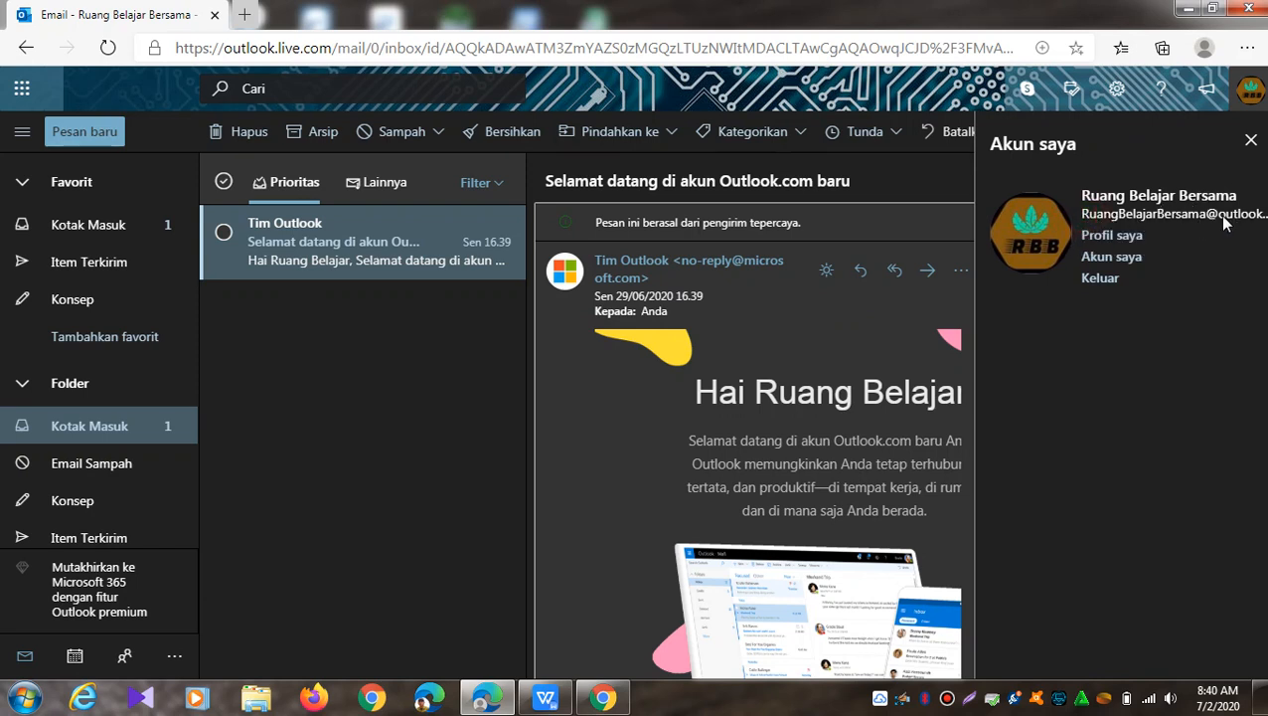
left_click(603, 697)
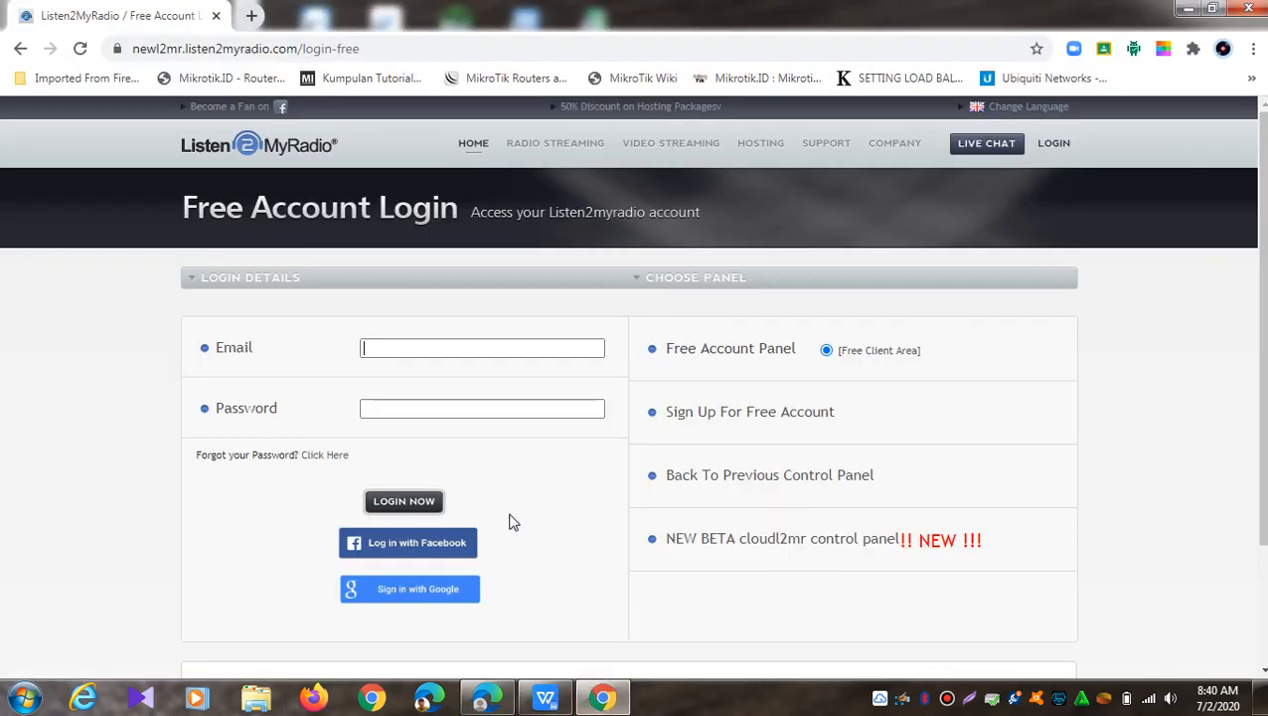
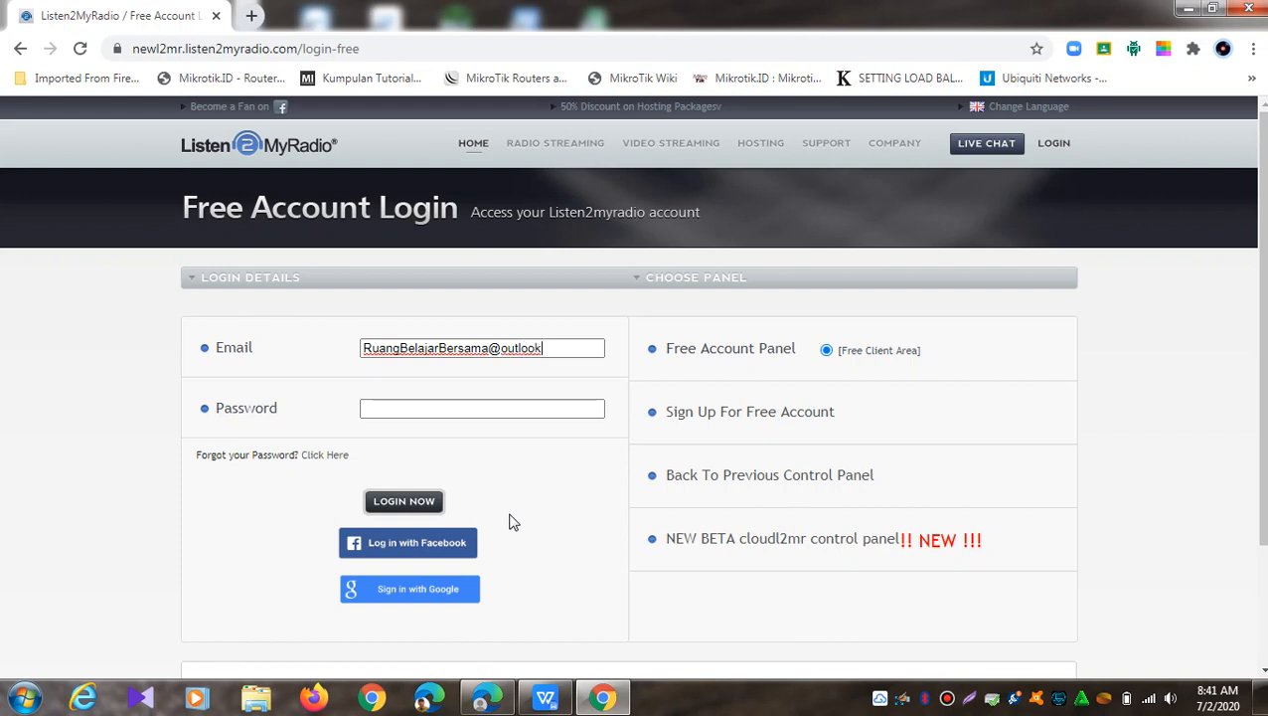
Log in with the Outlook e-mail address and account password, which is rejected as incorrect.
left_click(491, 410)
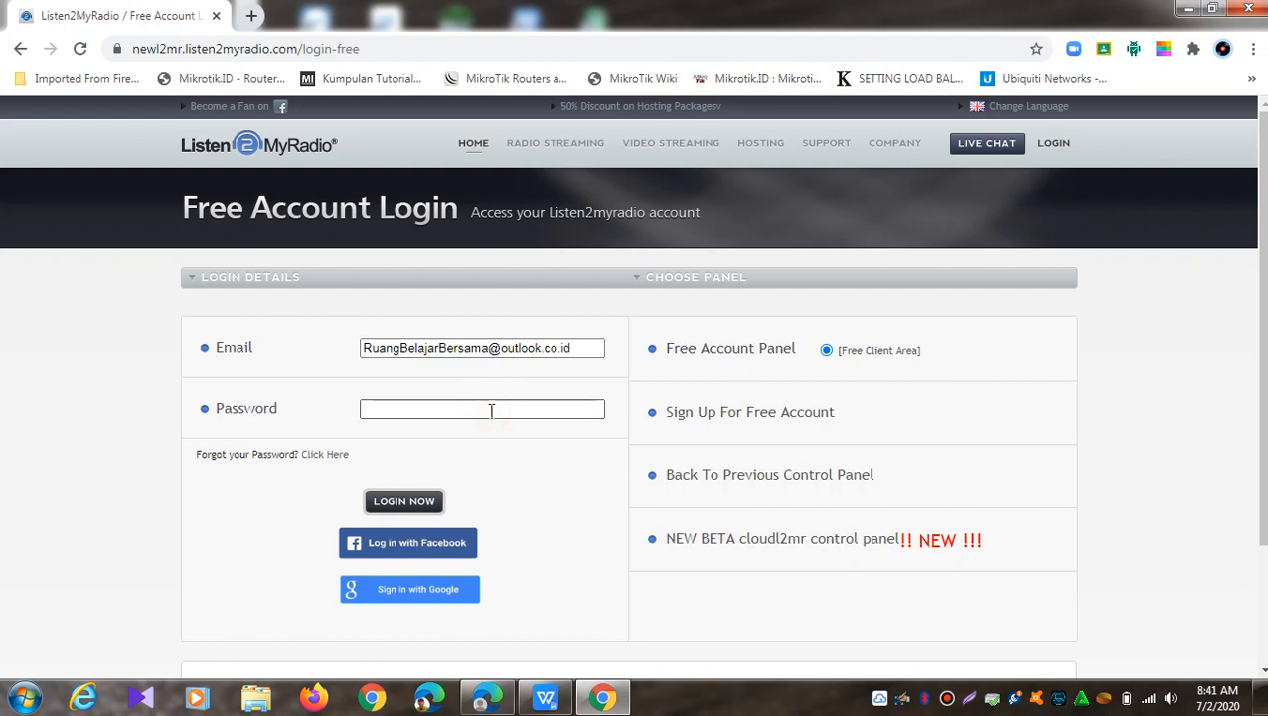
type("•")
key("BackSpace")
type("•••••••••••••")
left_click(415, 503)
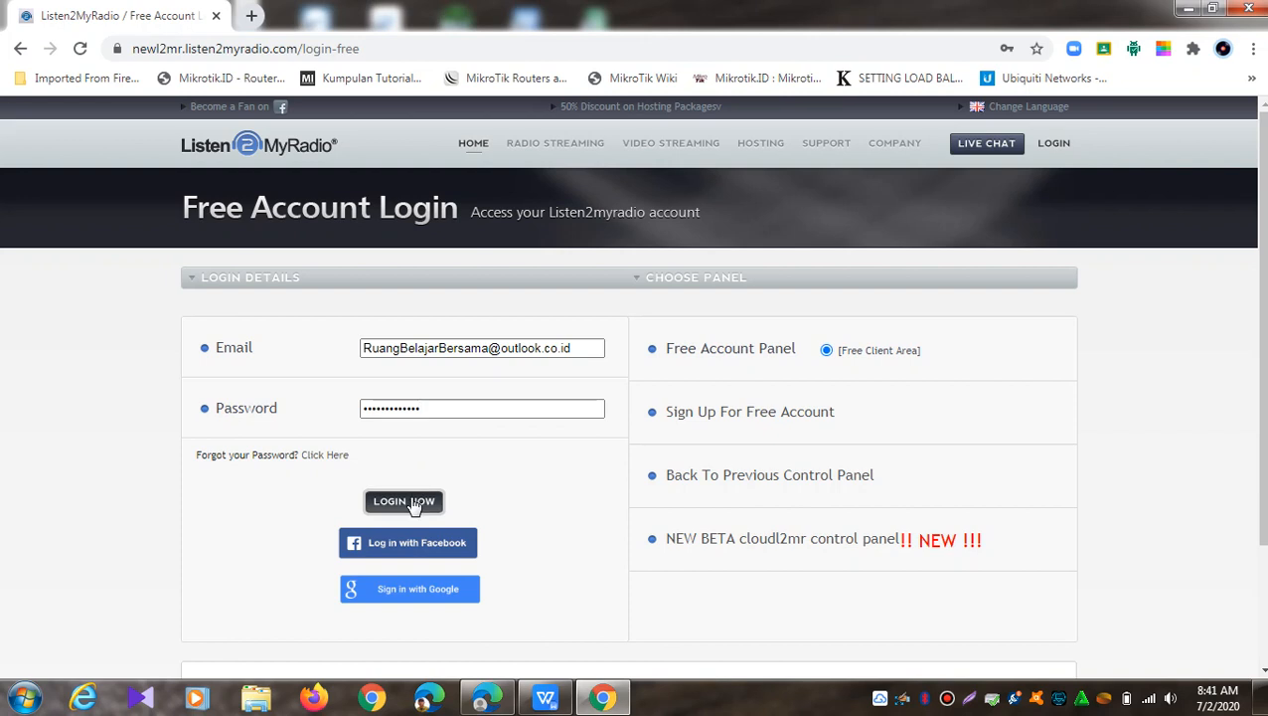
left_click(415, 502)
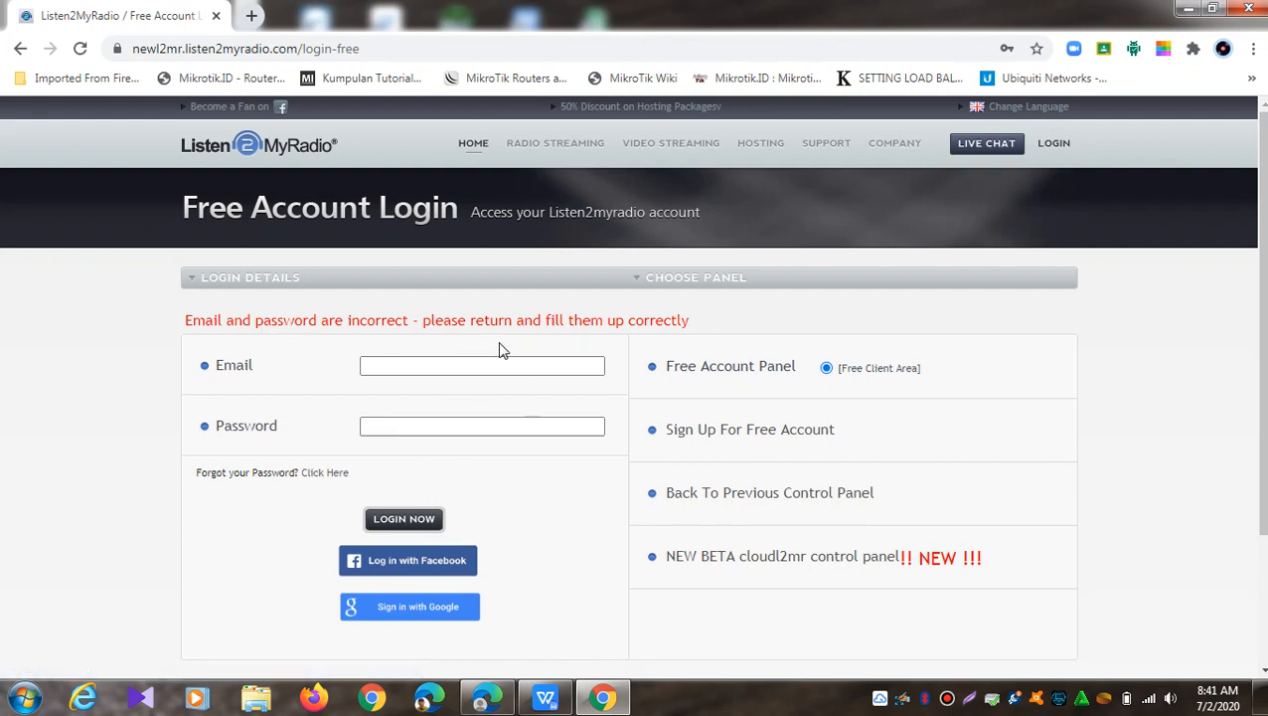
Go to RADIO STREAMING > Free Account in the top navigation bar.
left_click(512, 366)
mouse_move(663, 162)
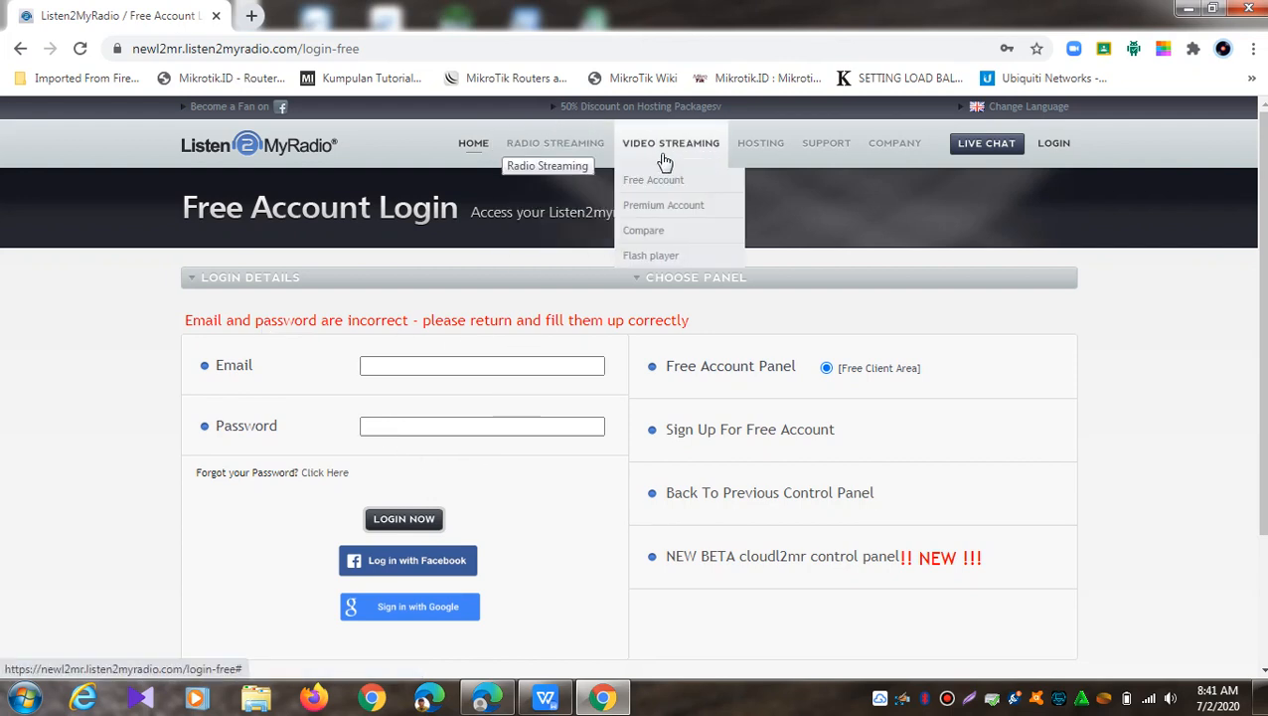
mouse_move(591, 155)
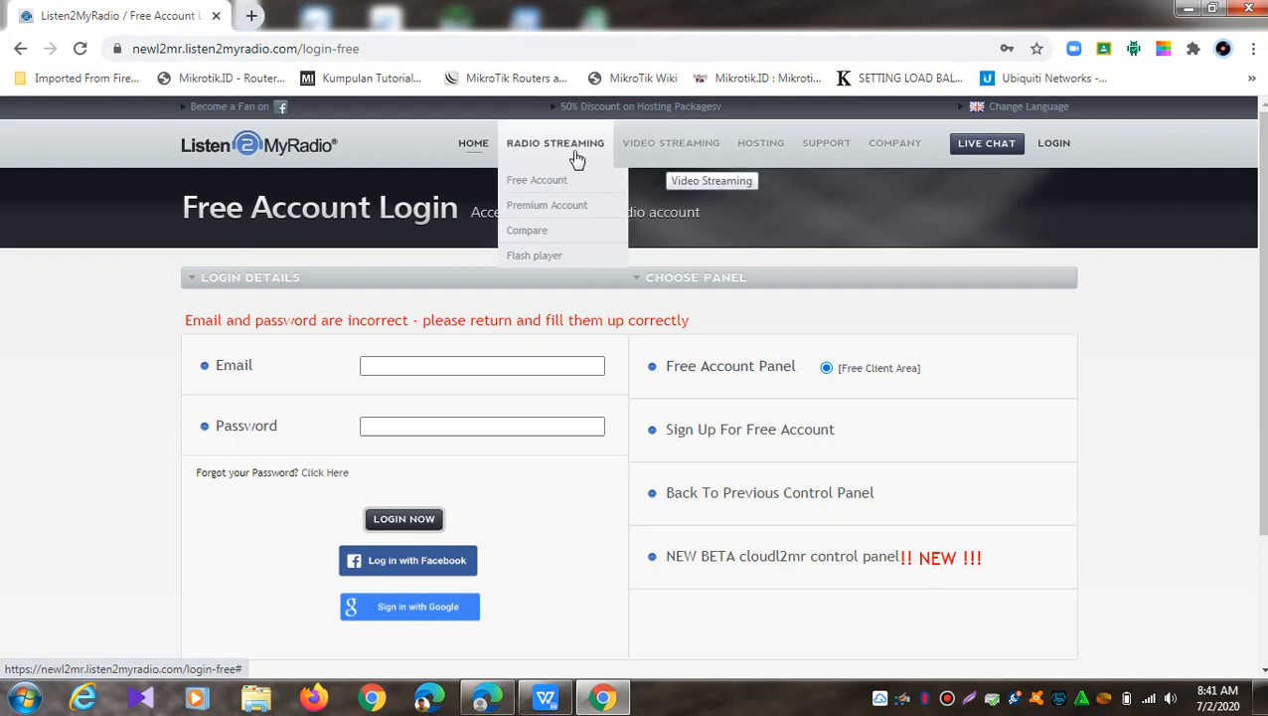
left_click(420, 153)
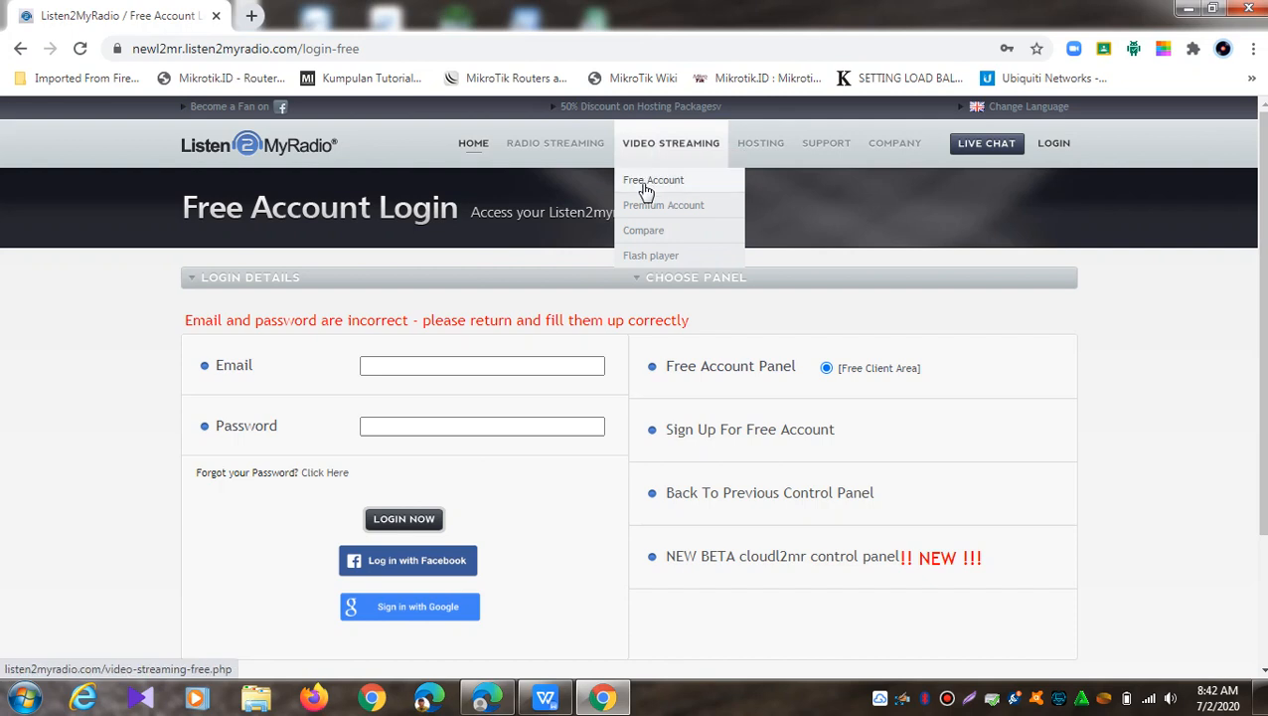
mouse_move(527, 147)
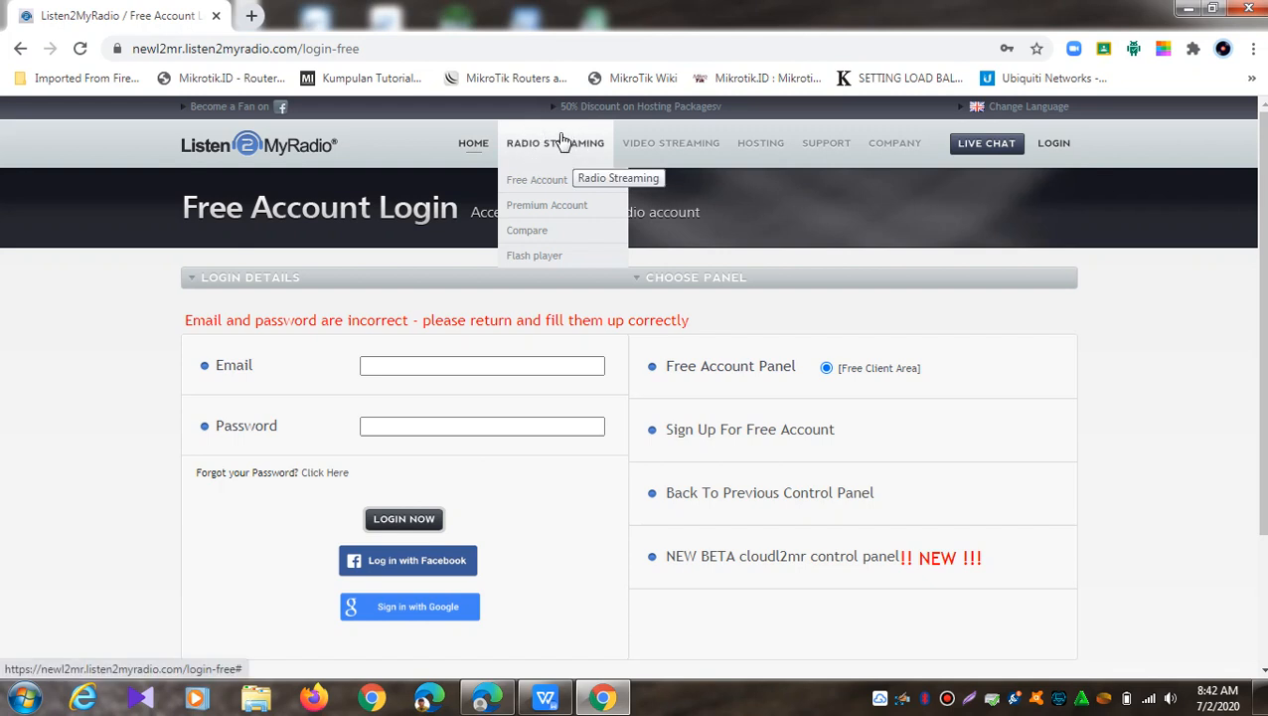
left_click(536, 179)
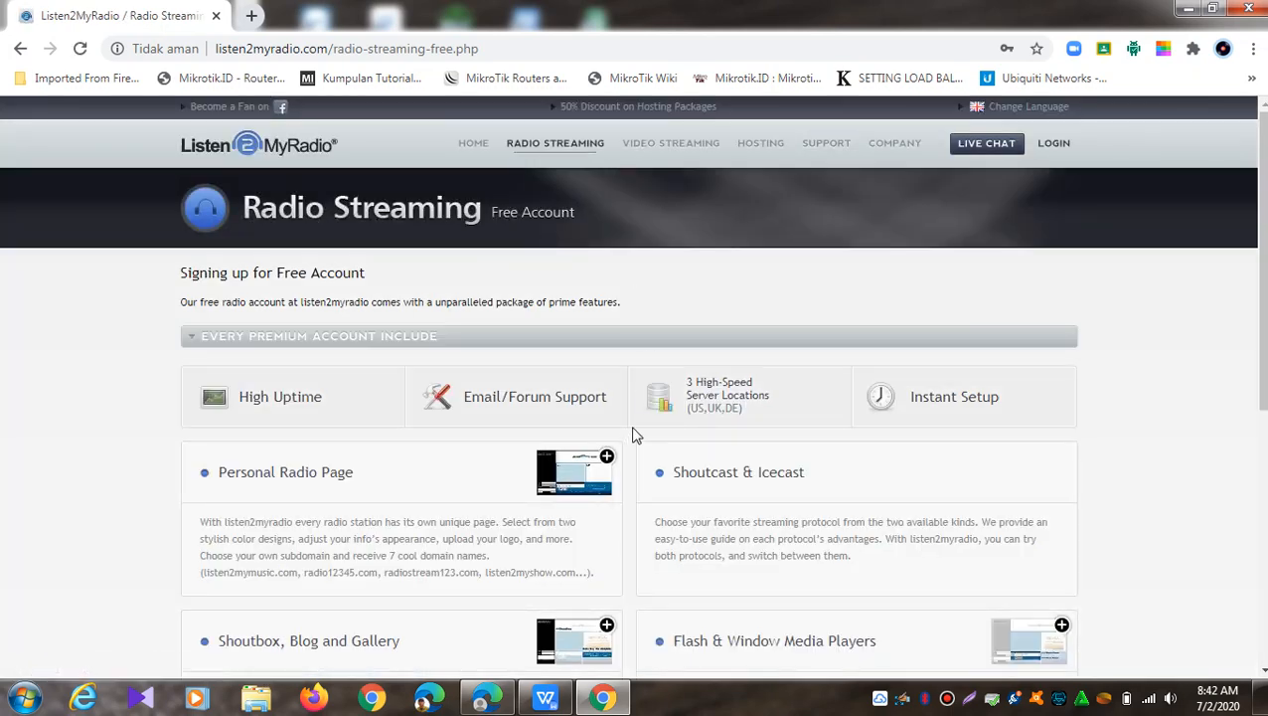
Read through the free account features, briefly highlighting the example domain names.
scroll(632, 438, "down", 3)
scroll(634, 431, "up", 1)
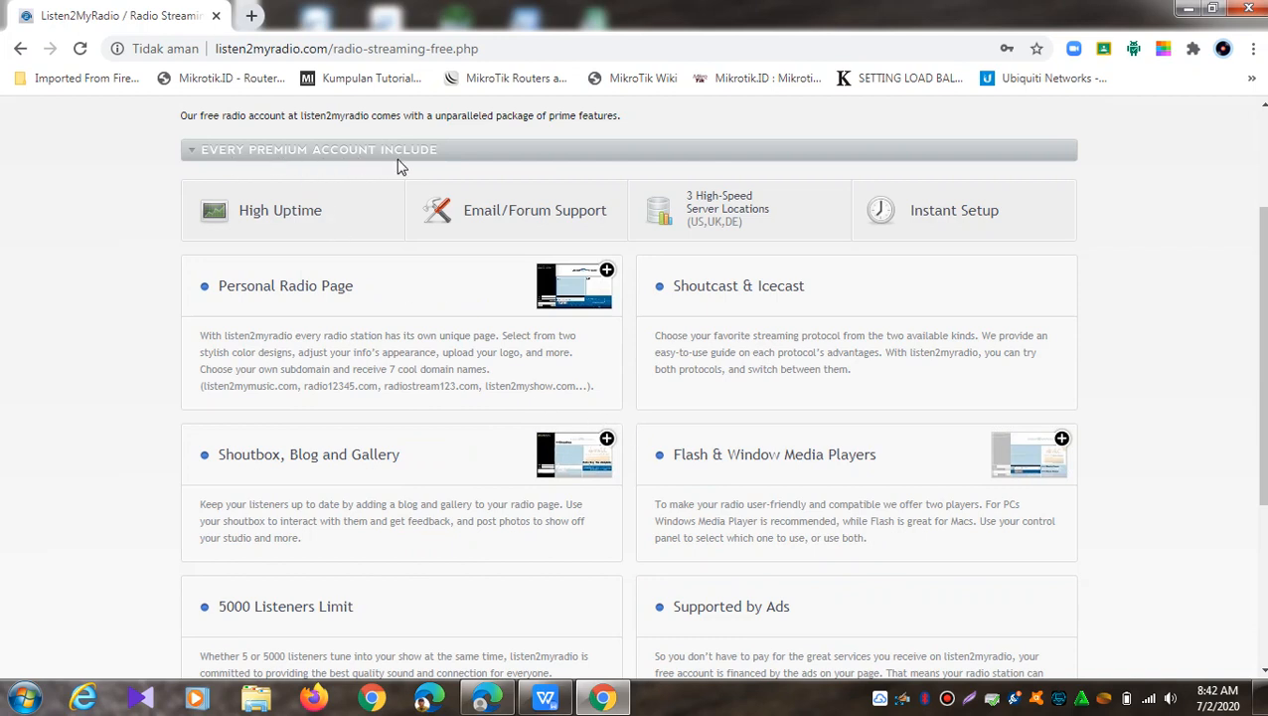
scroll(417, 198, "down", 3)
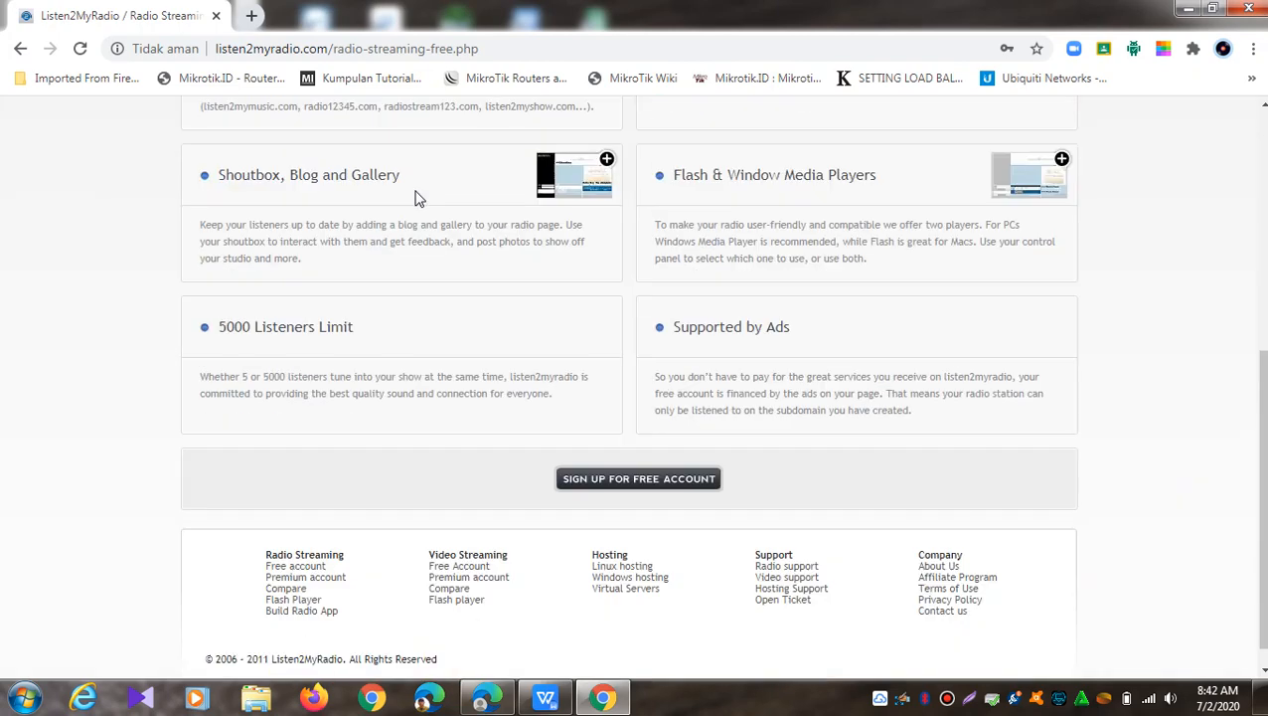
scroll(417, 197, "up", 2)
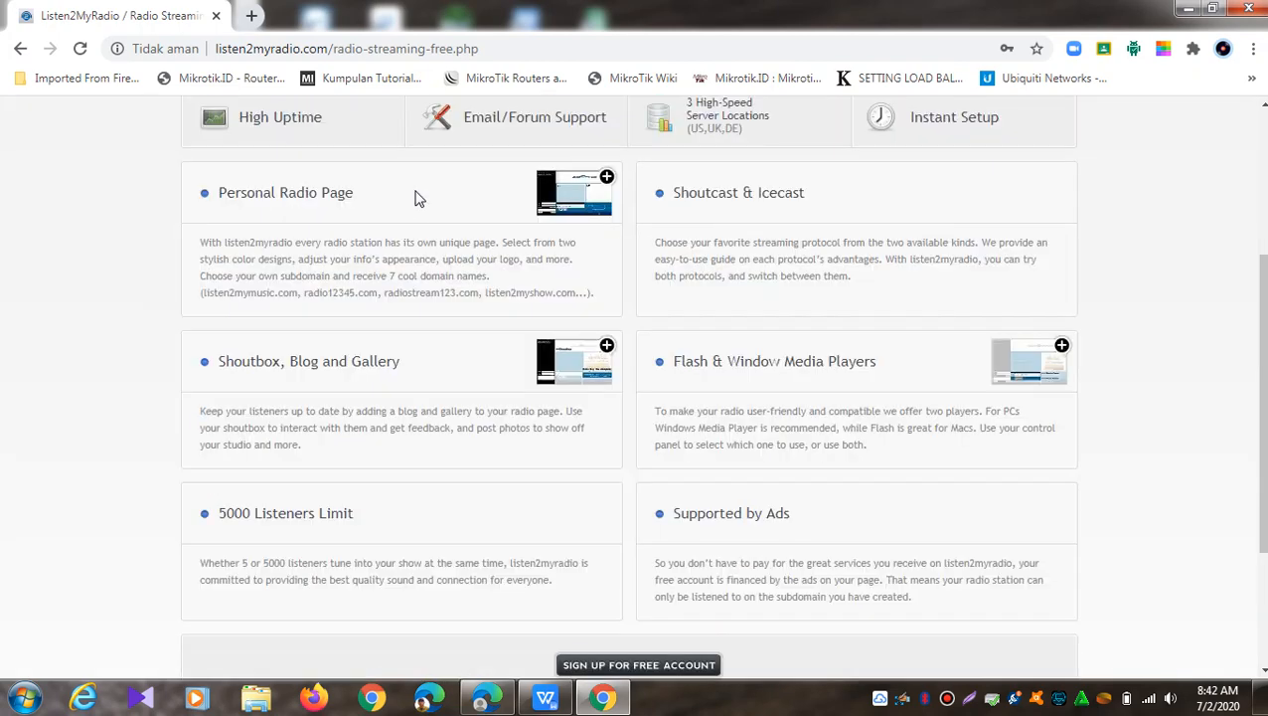
scroll(416, 198, "up", 2)
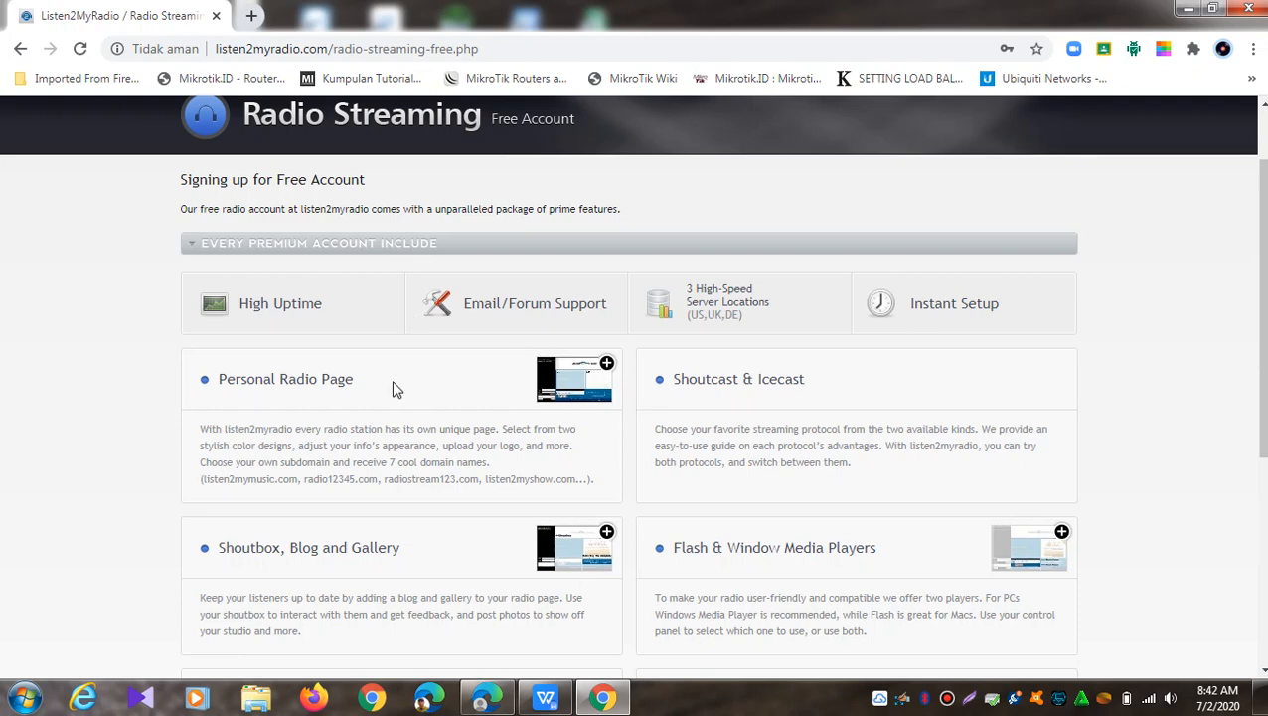
scroll(583, 431, "down", 1)
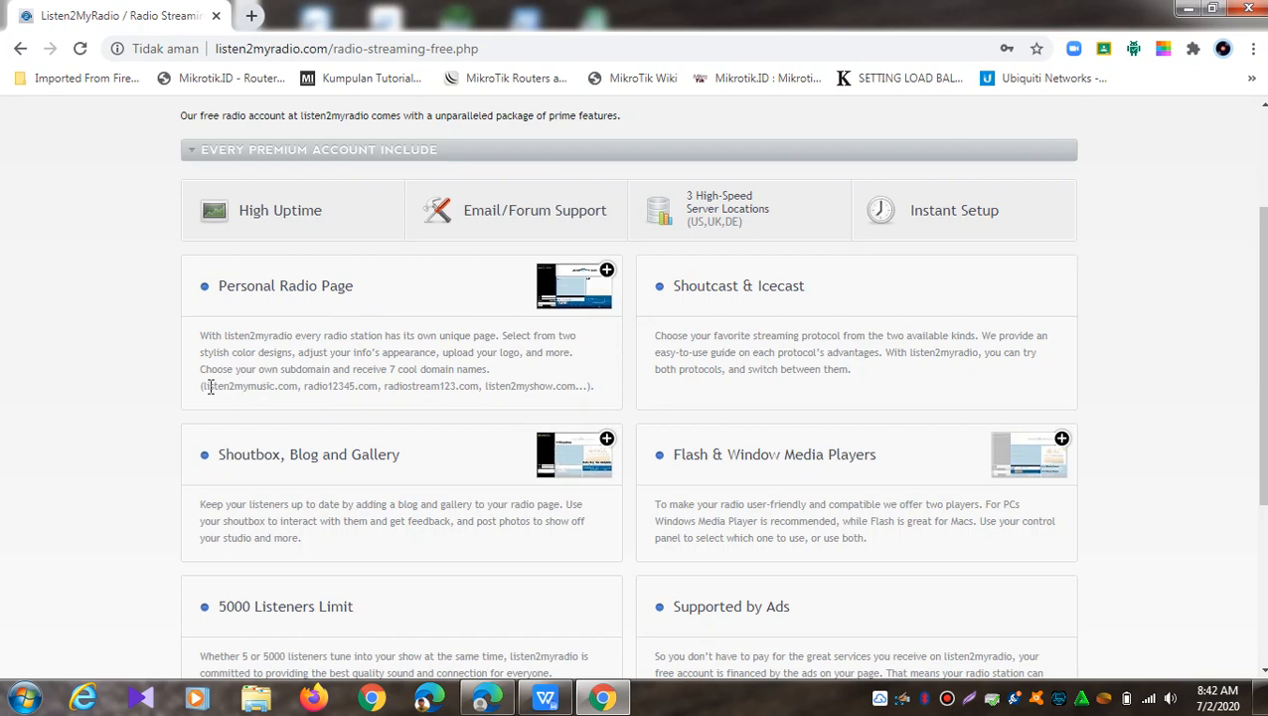
left_click_drag(207, 389, 592, 386)
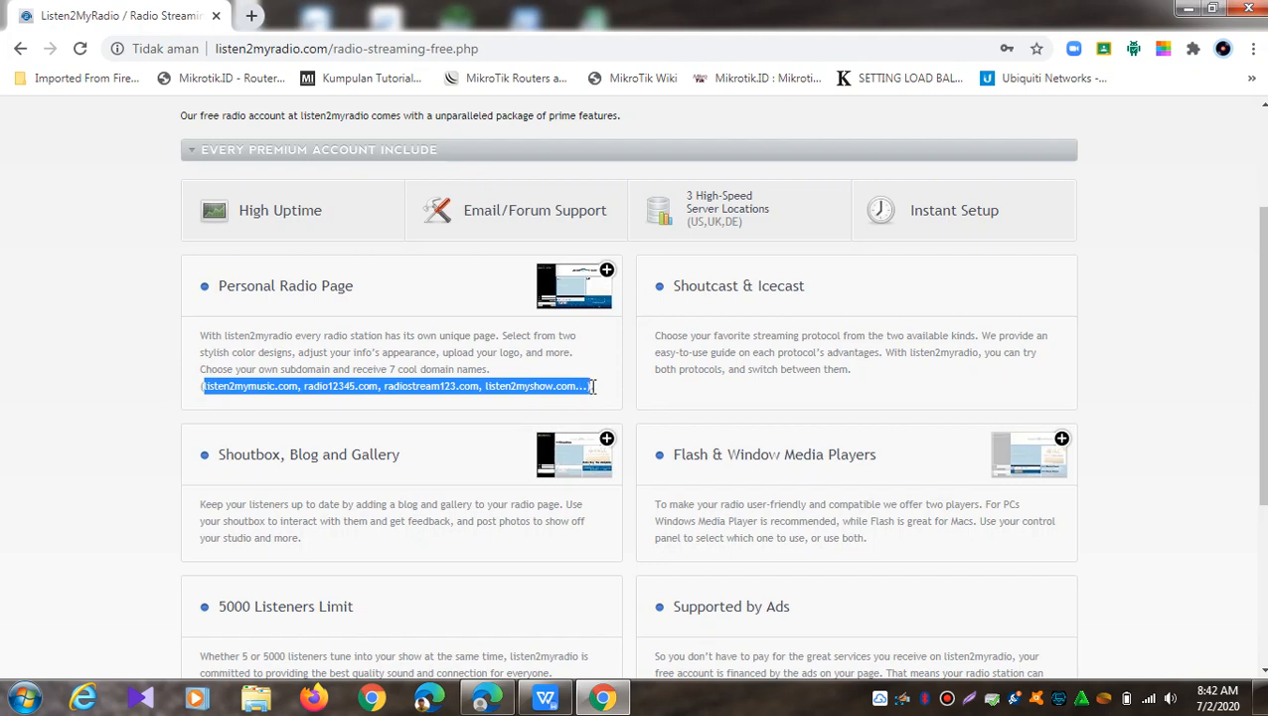
left_click(469, 455)
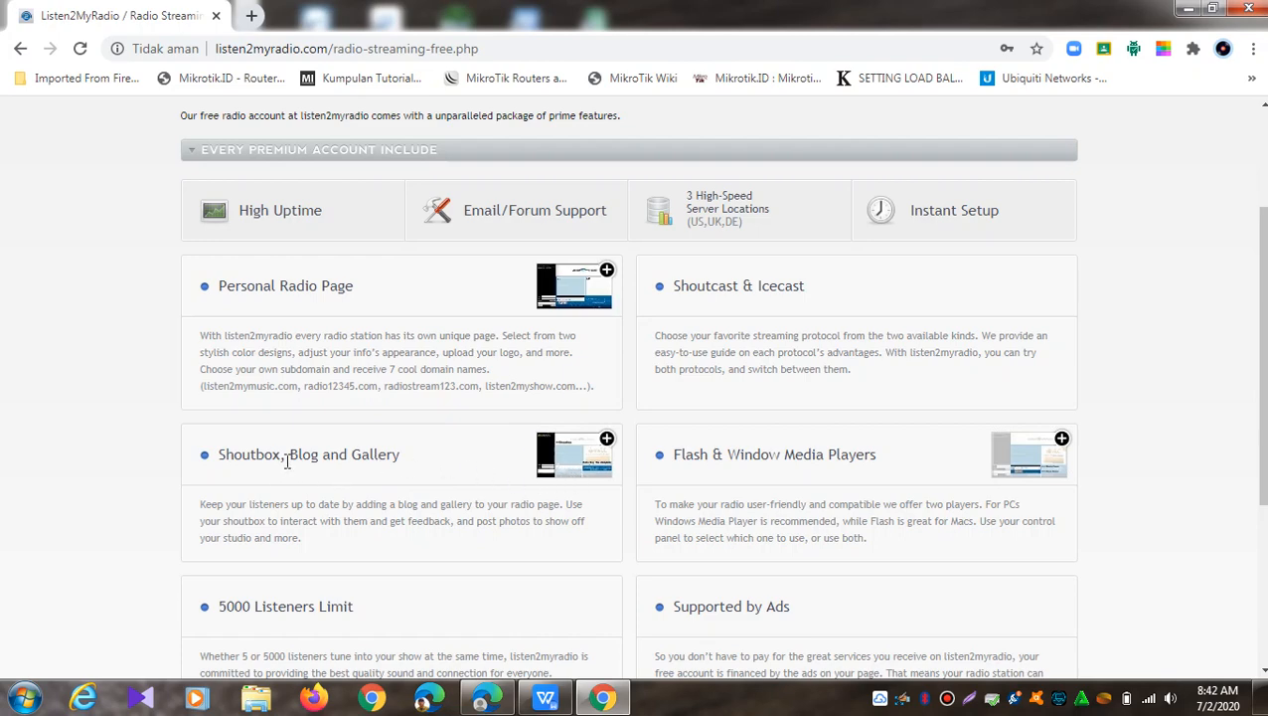
Scroll down to the Sign Up For Free Account button and select it.
scroll(442, 467, "down", 2)
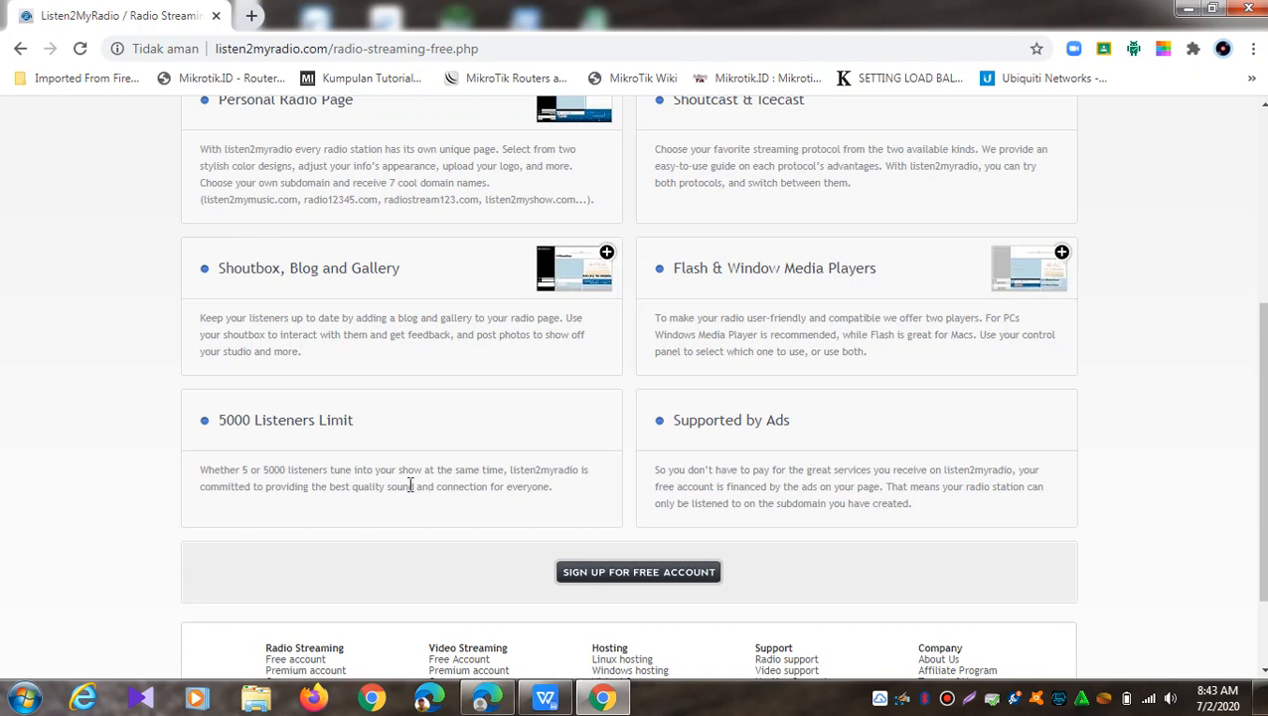
scroll(412, 484, "up", 2)
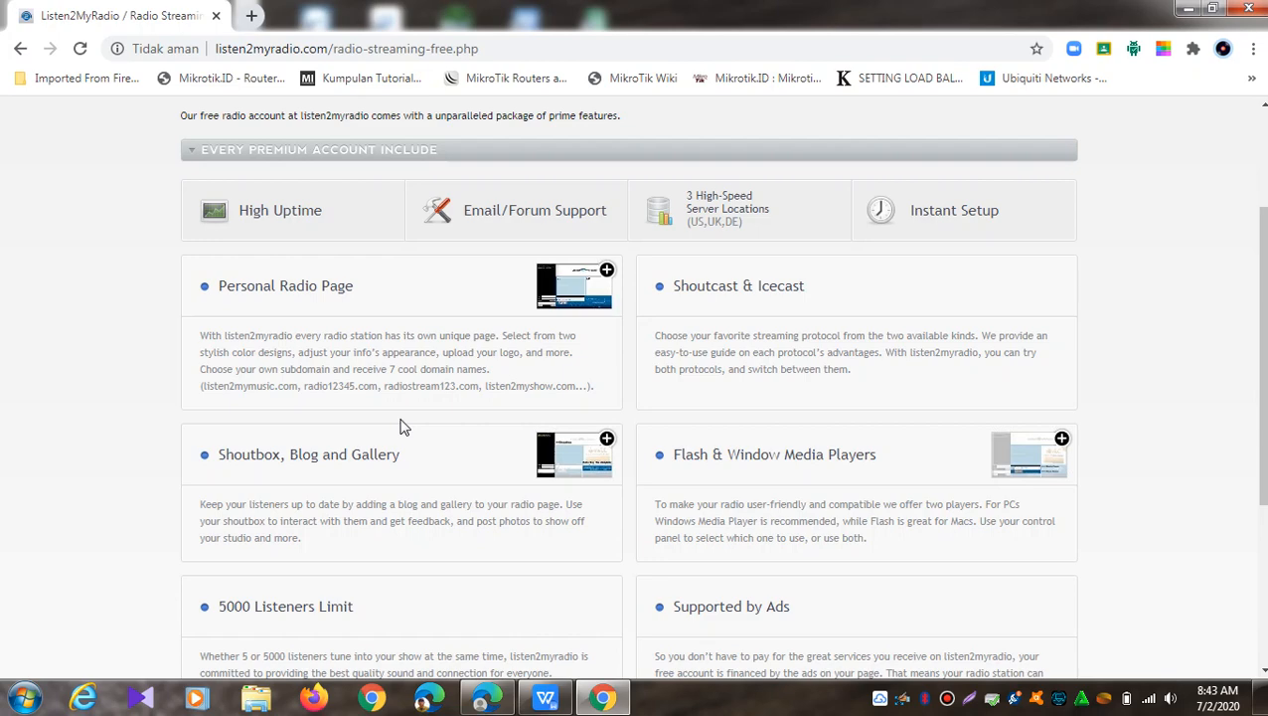
scroll(602, 300, "down", 3)
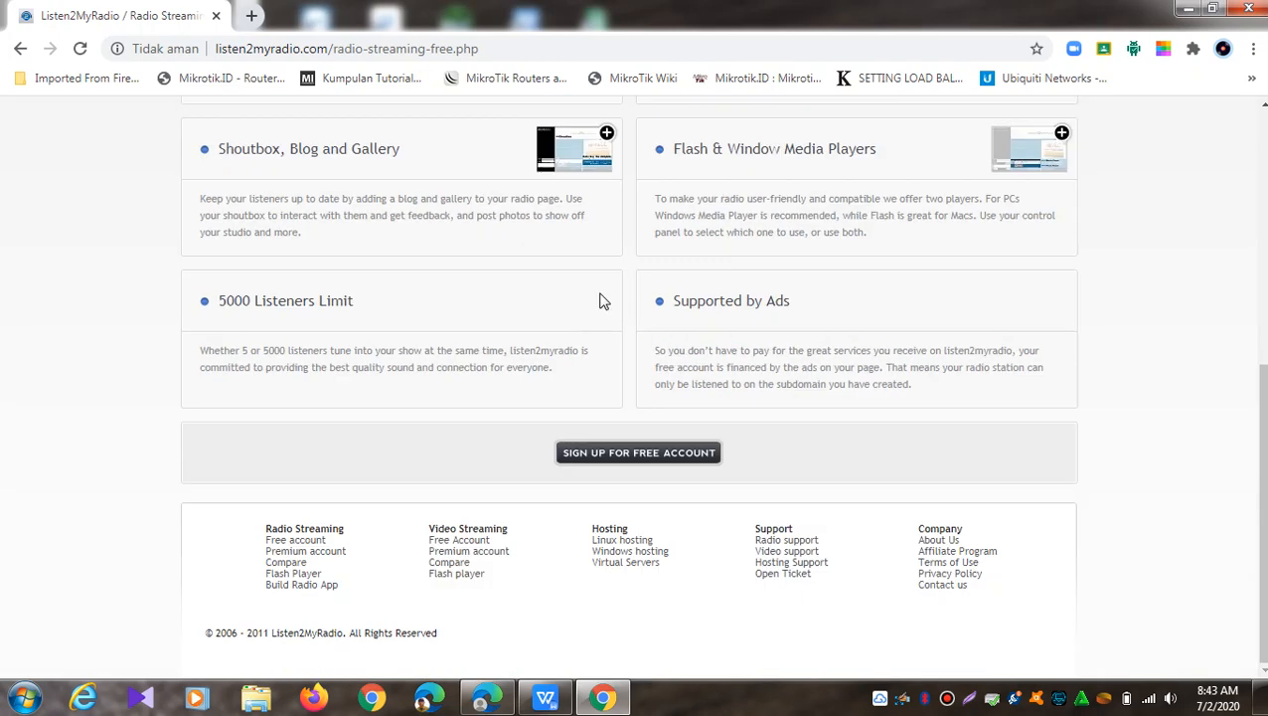
left_click(604, 465)
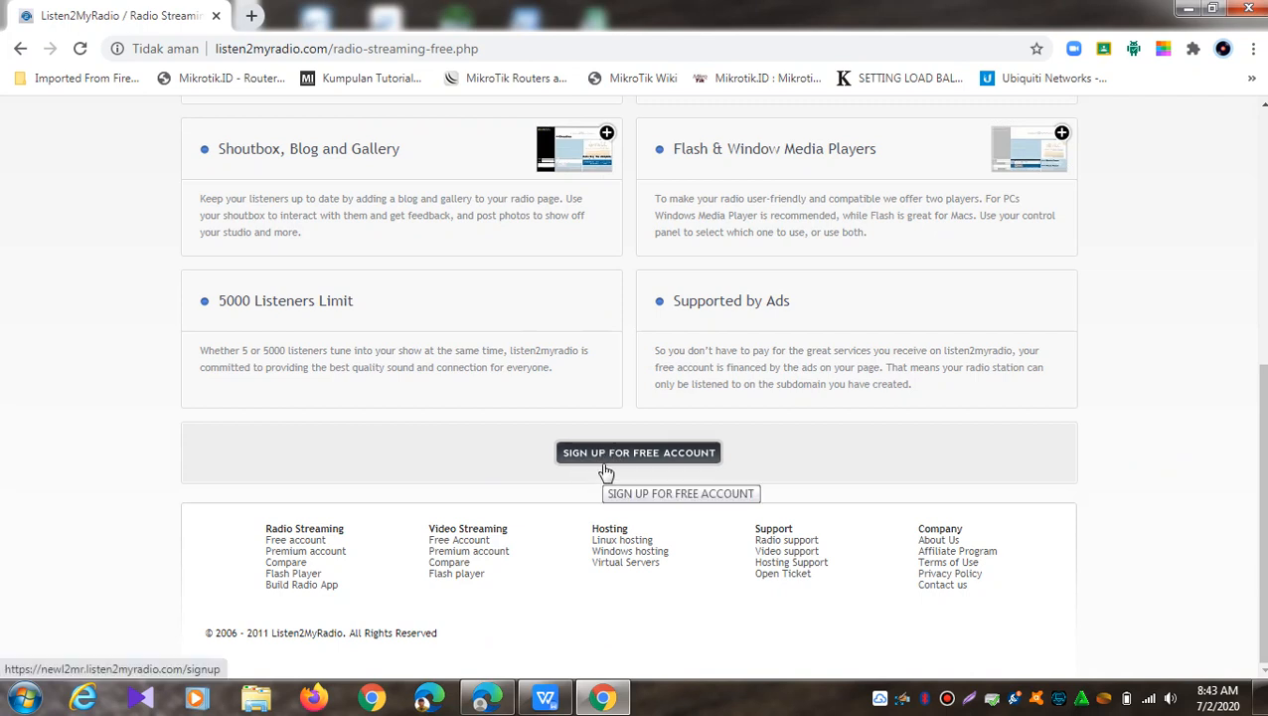
Open the signup form and enter the full name, password and password confirmation.
left_click(612, 463)
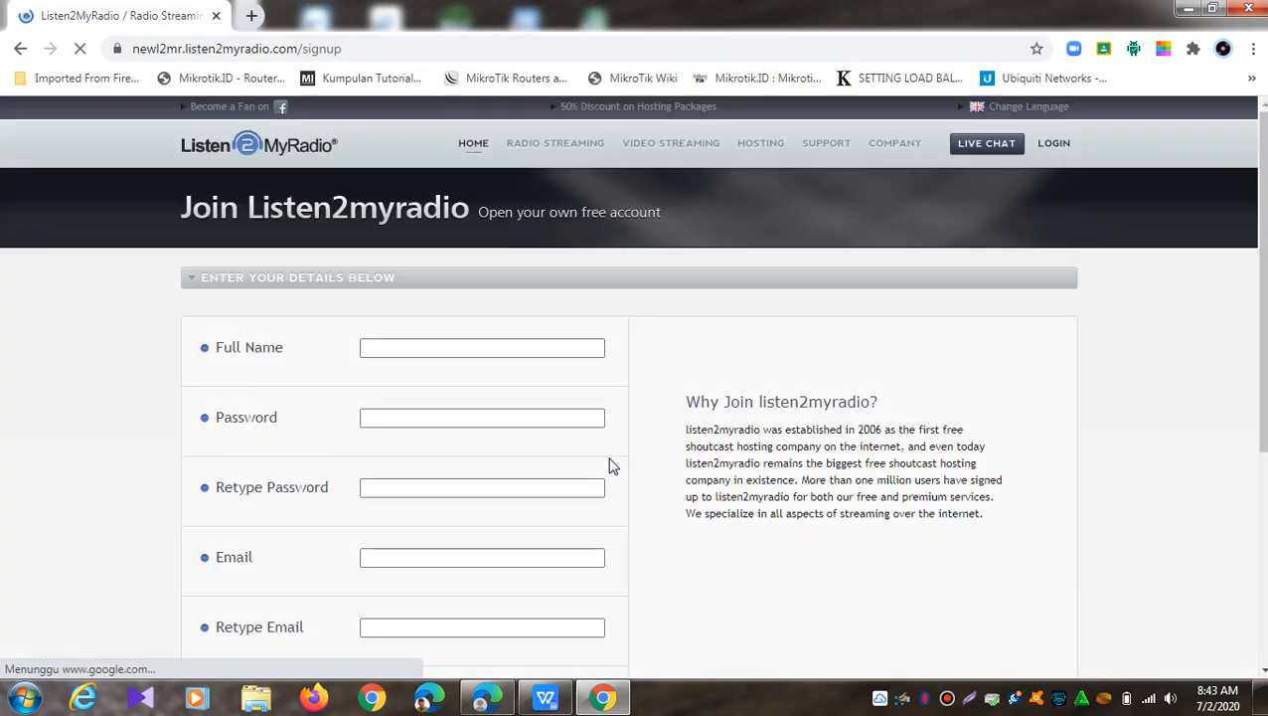
scroll(613, 461, "down", 2)
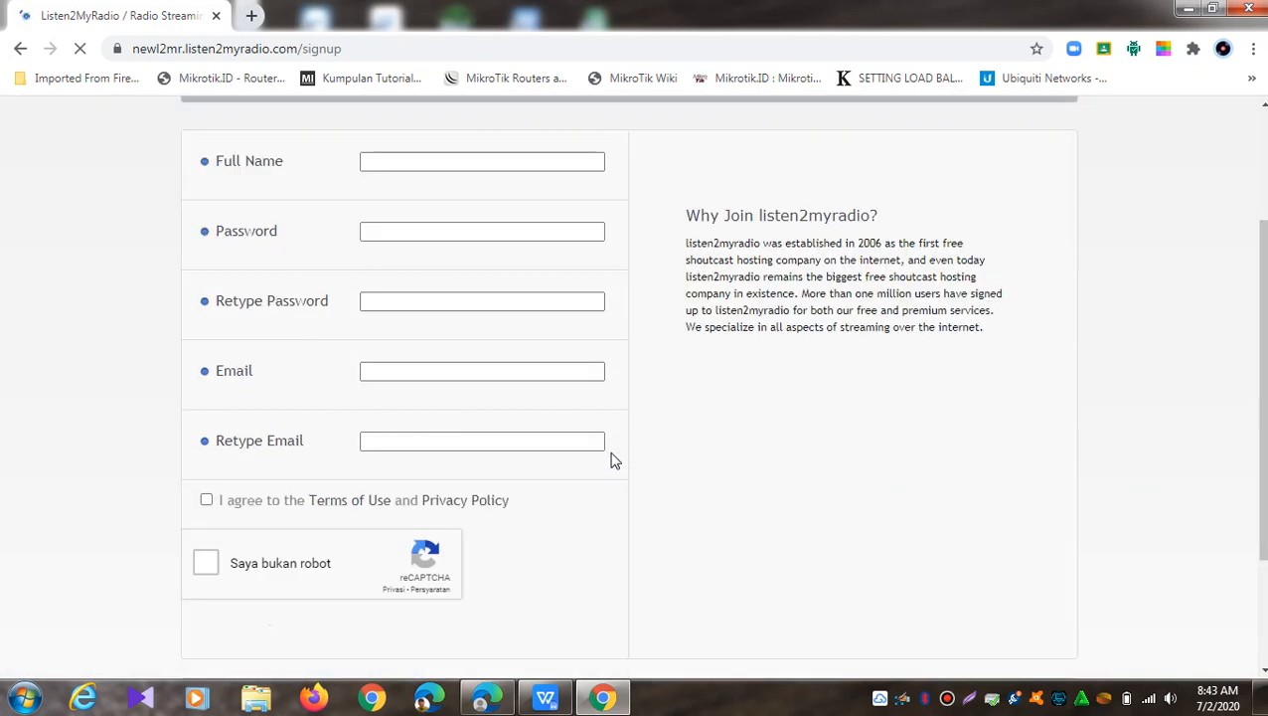
scroll(613, 461, "up", 2)
left_click(569, 355)
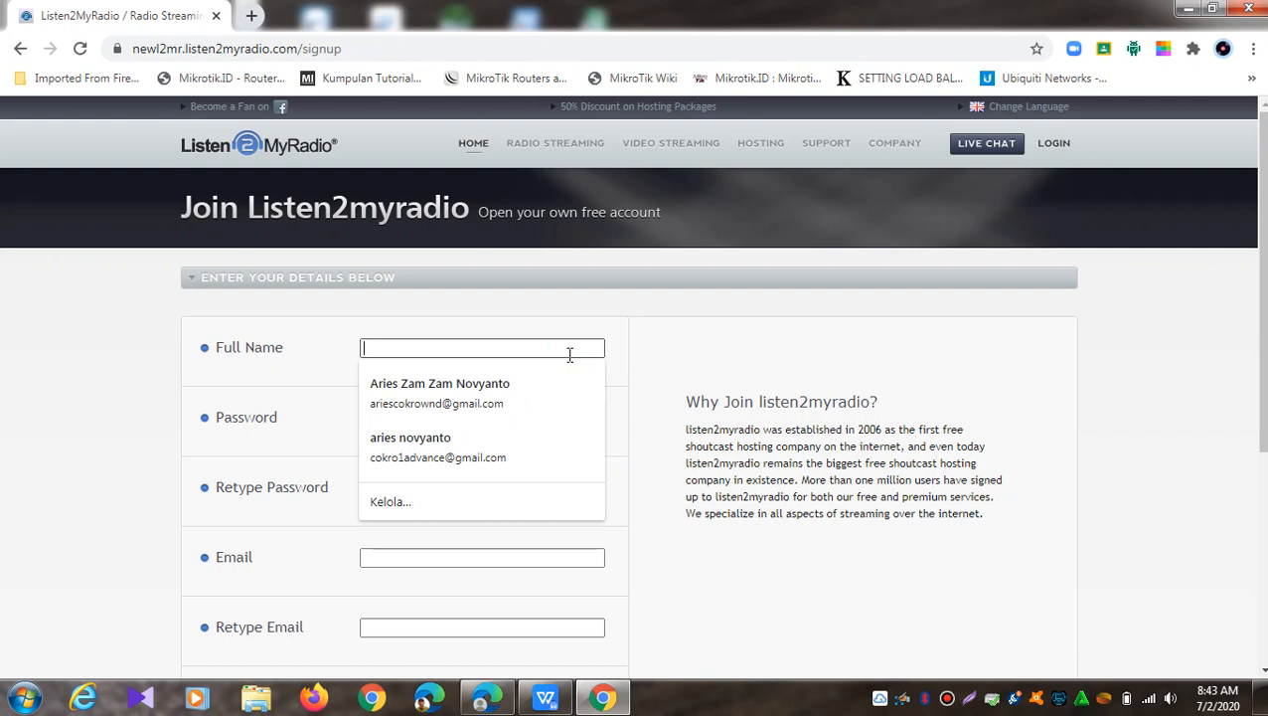
type("R")
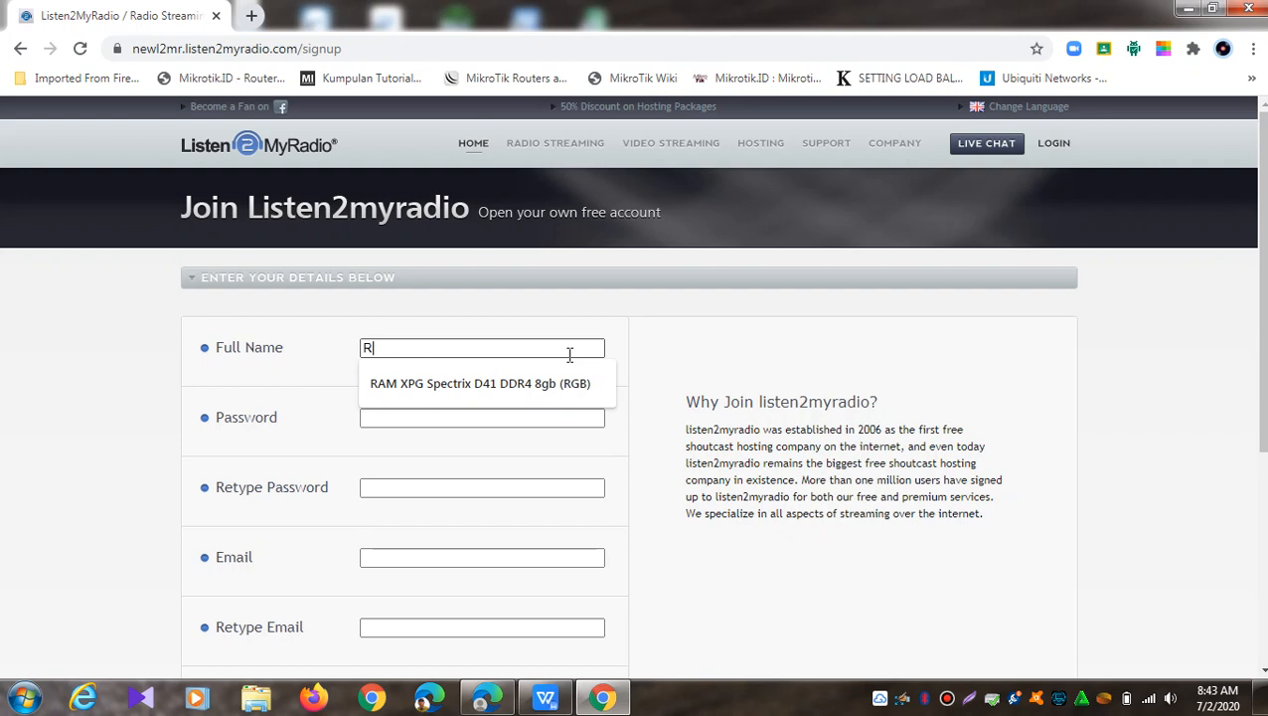
type("Aadio")
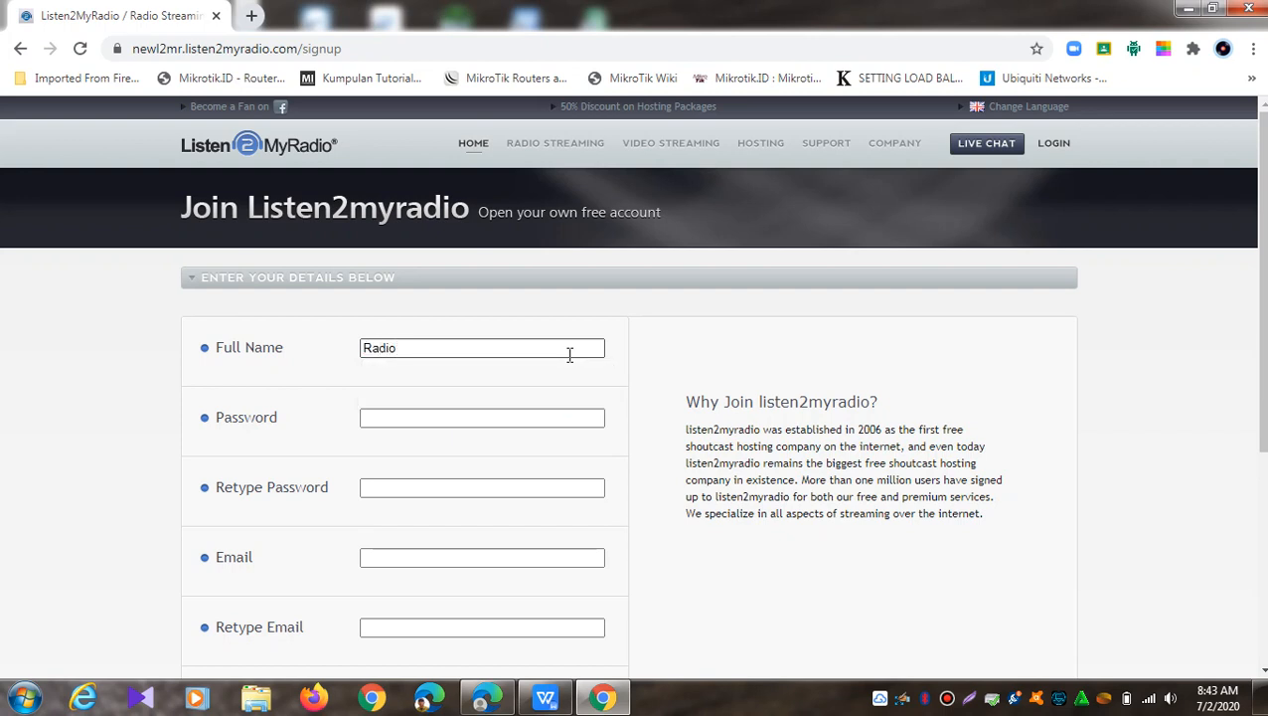
type("Rua")
key("BackSpace")
key("BackSpace")
key("BackSpace")
key("BackSpace")
key("BackSpace")
key("BackSpace")
key("BackSpace")
key("BackSpace")
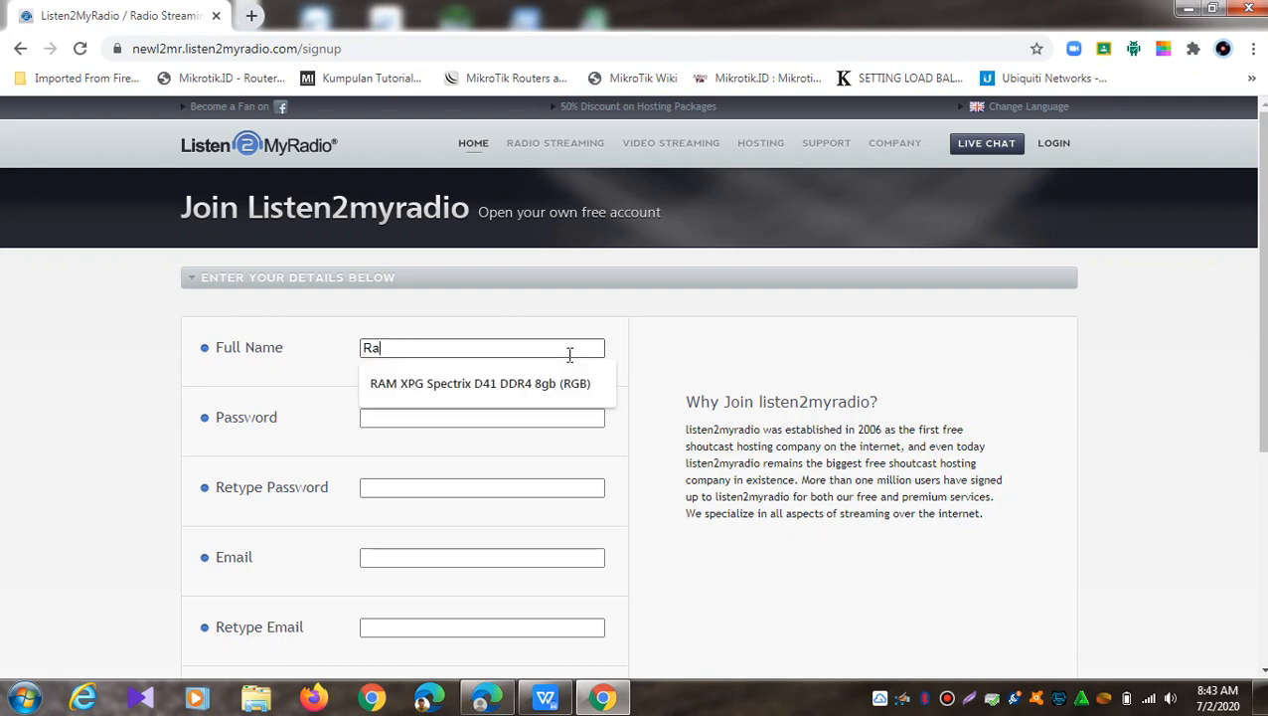
type("Ruang")
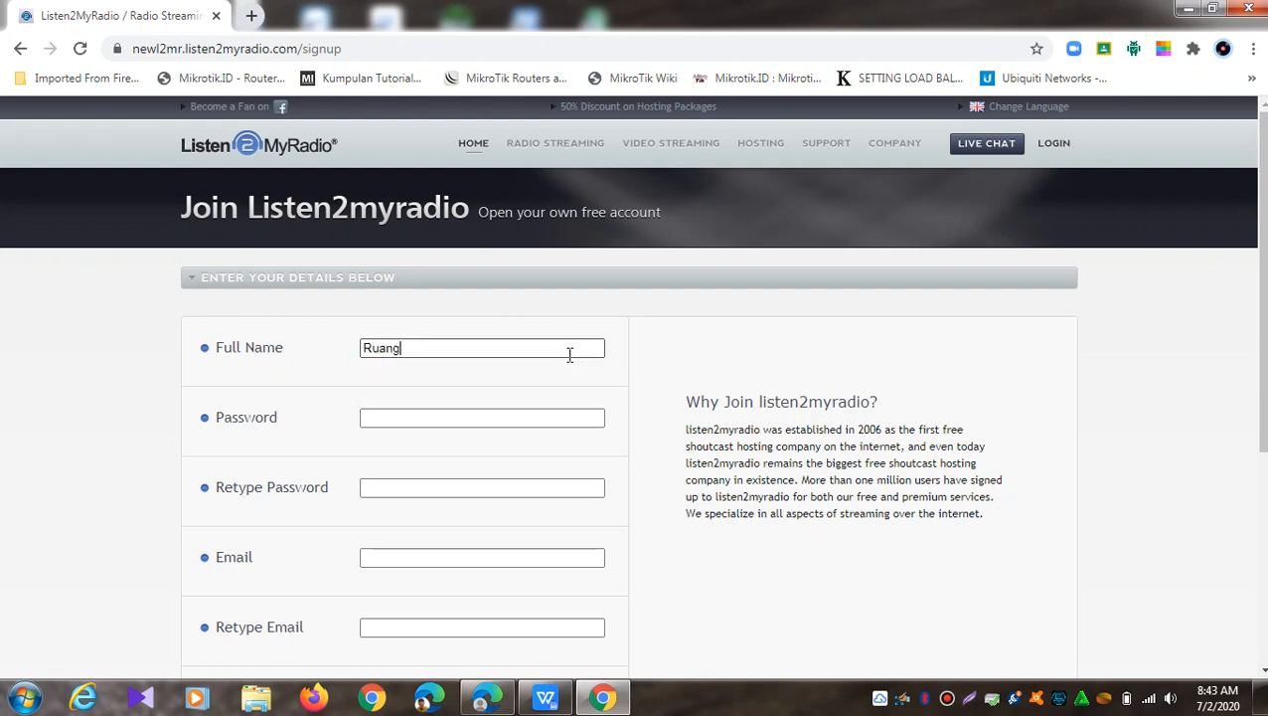
type("BelajarBersama")
left_click(546, 424)
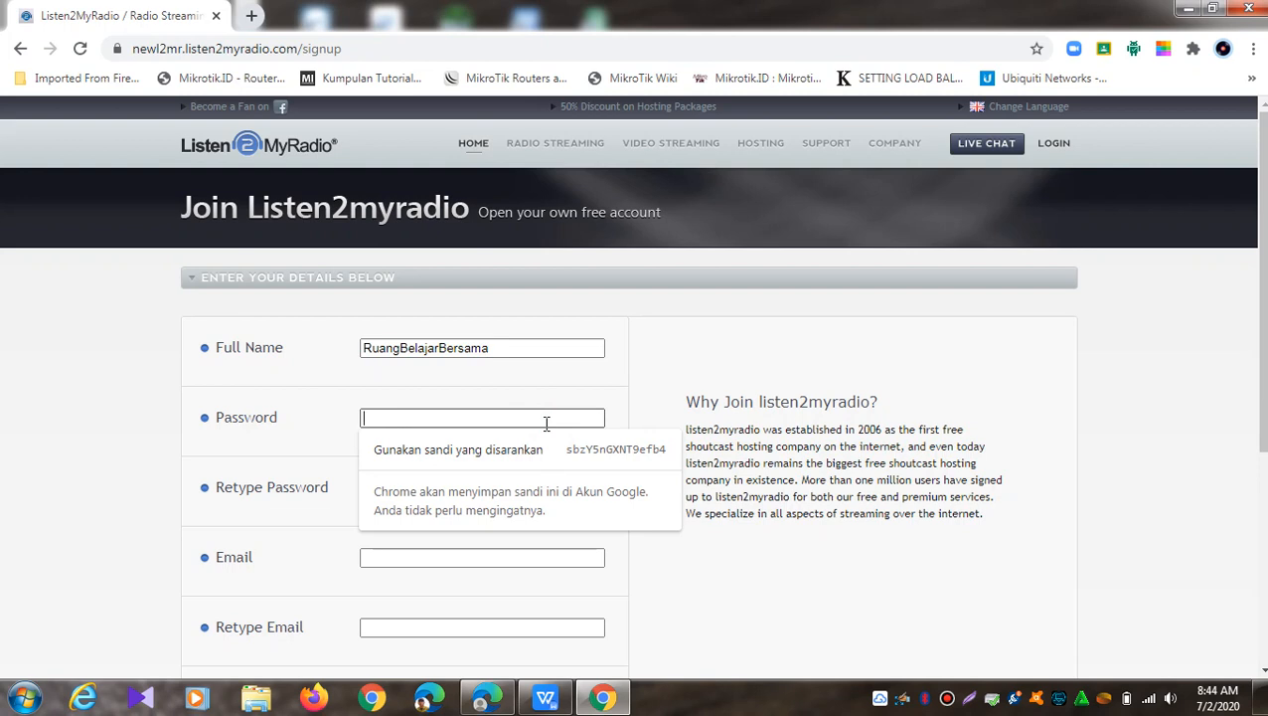
type("•••")
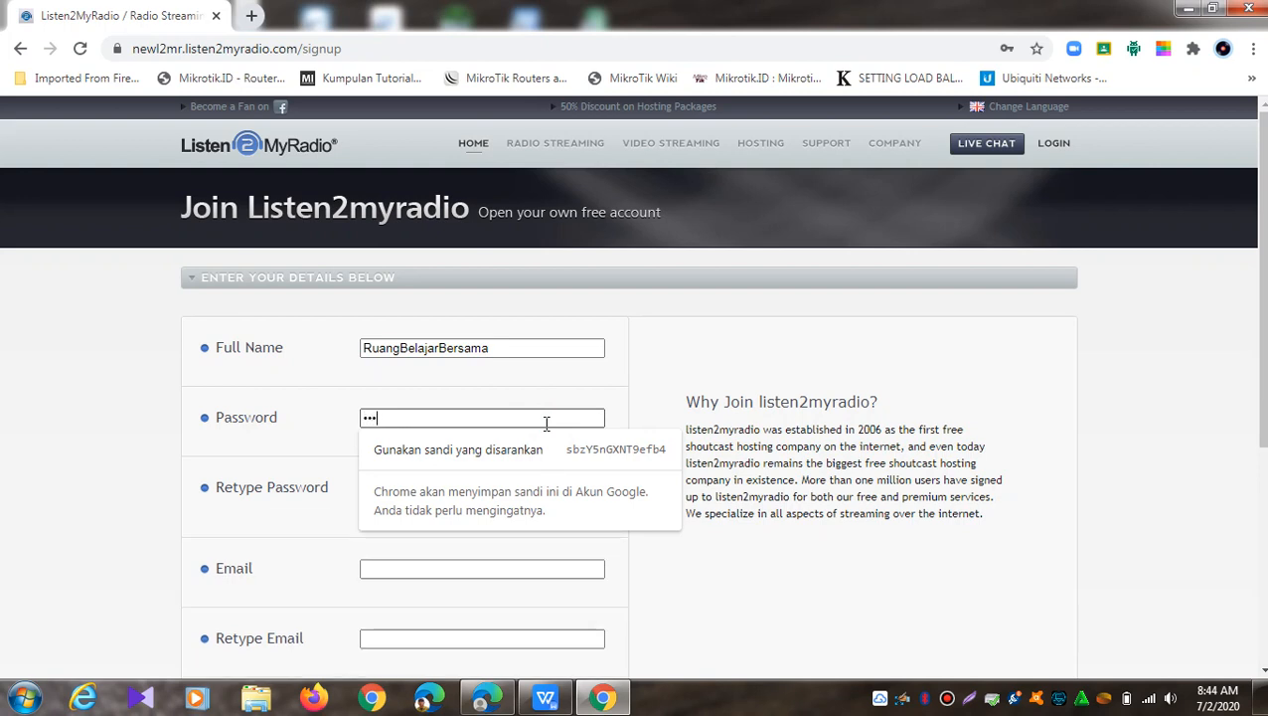
type("•••••")
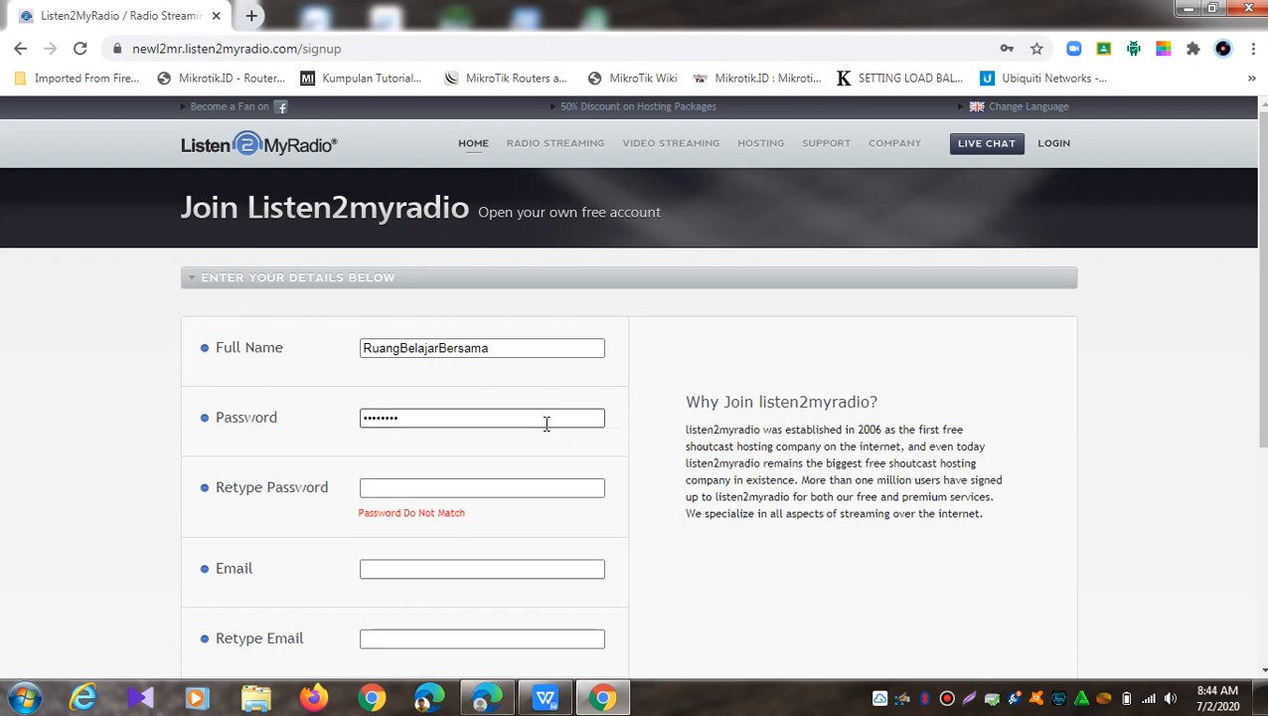
type("•••••")
left_click(507, 488)
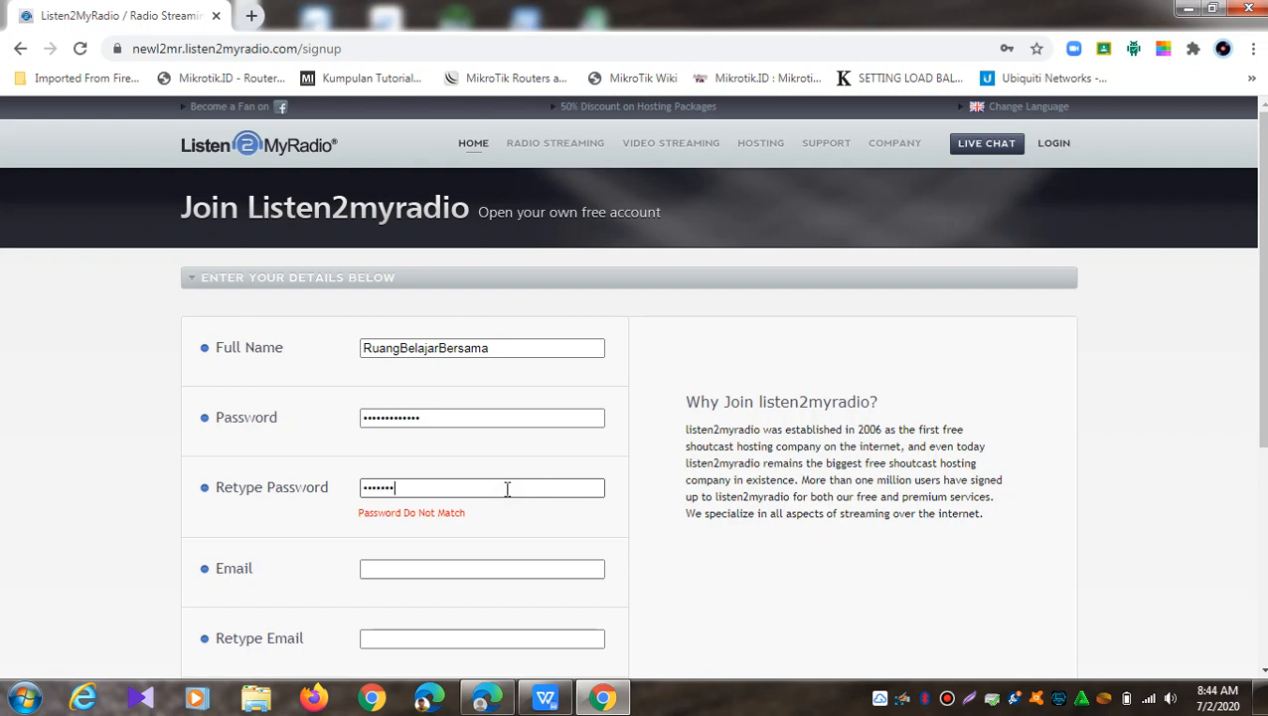
type("1")
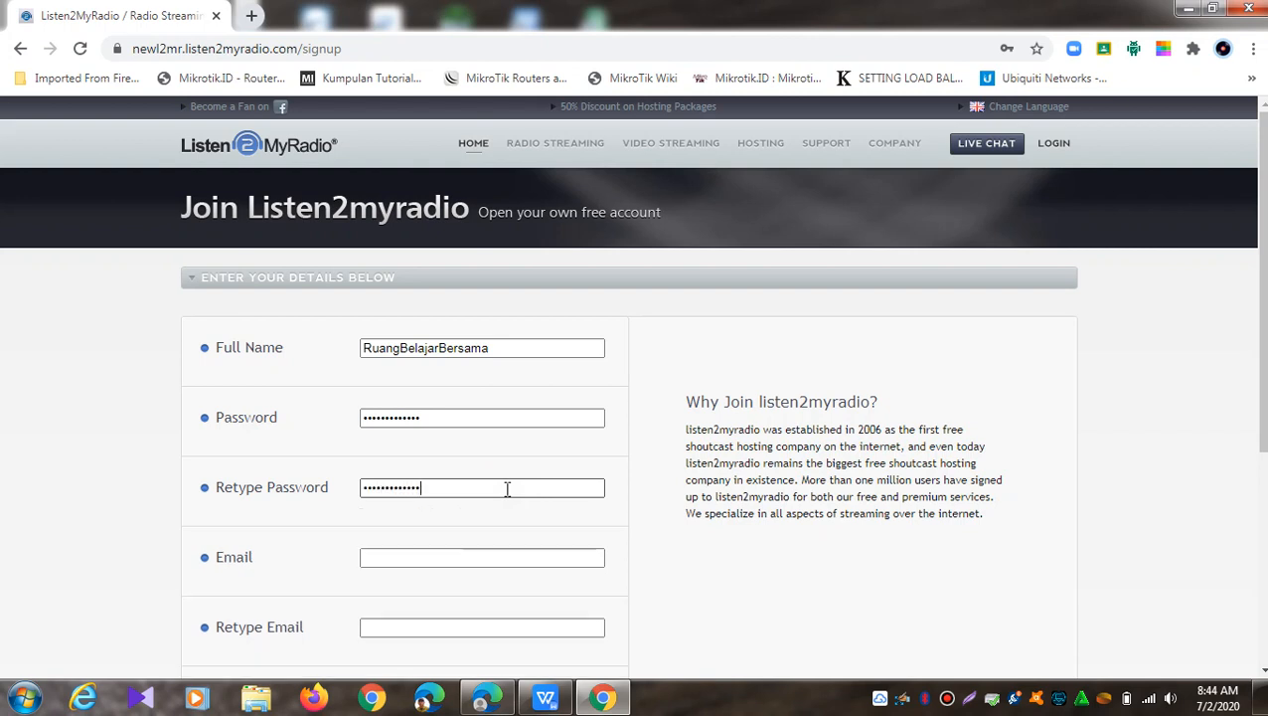
Fill in the saved e-mail address and paste a copy of it into Retype Email.
scroll(509, 489, "down", 1)
left_click(499, 461)
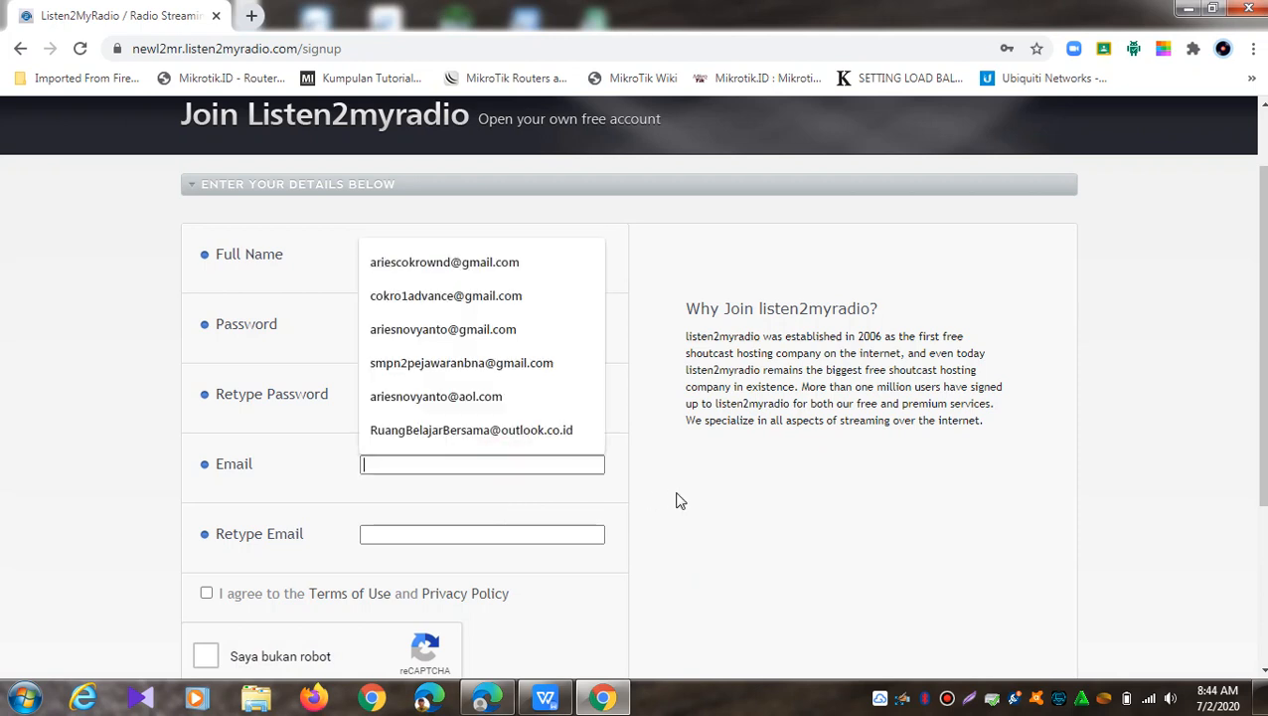
left_click(567, 430)
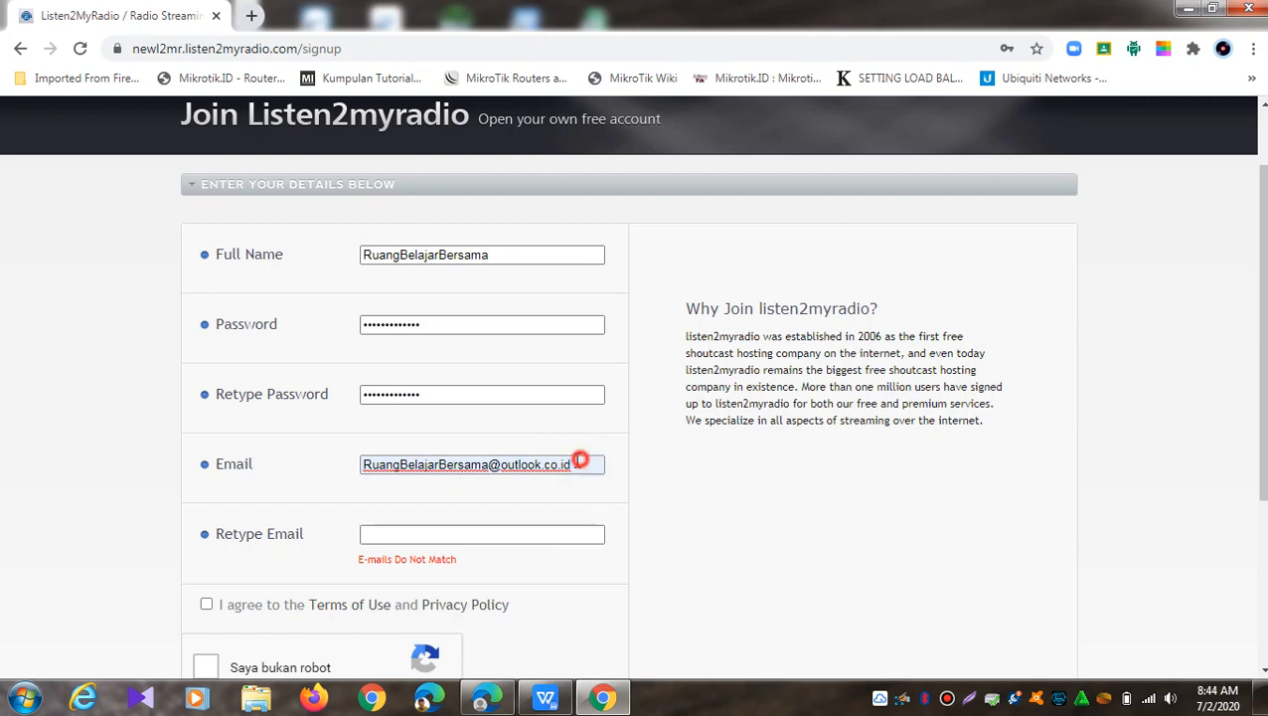
left_click_drag(580, 458, 340, 470)
right_click(403, 467)
left_click(437, 231)
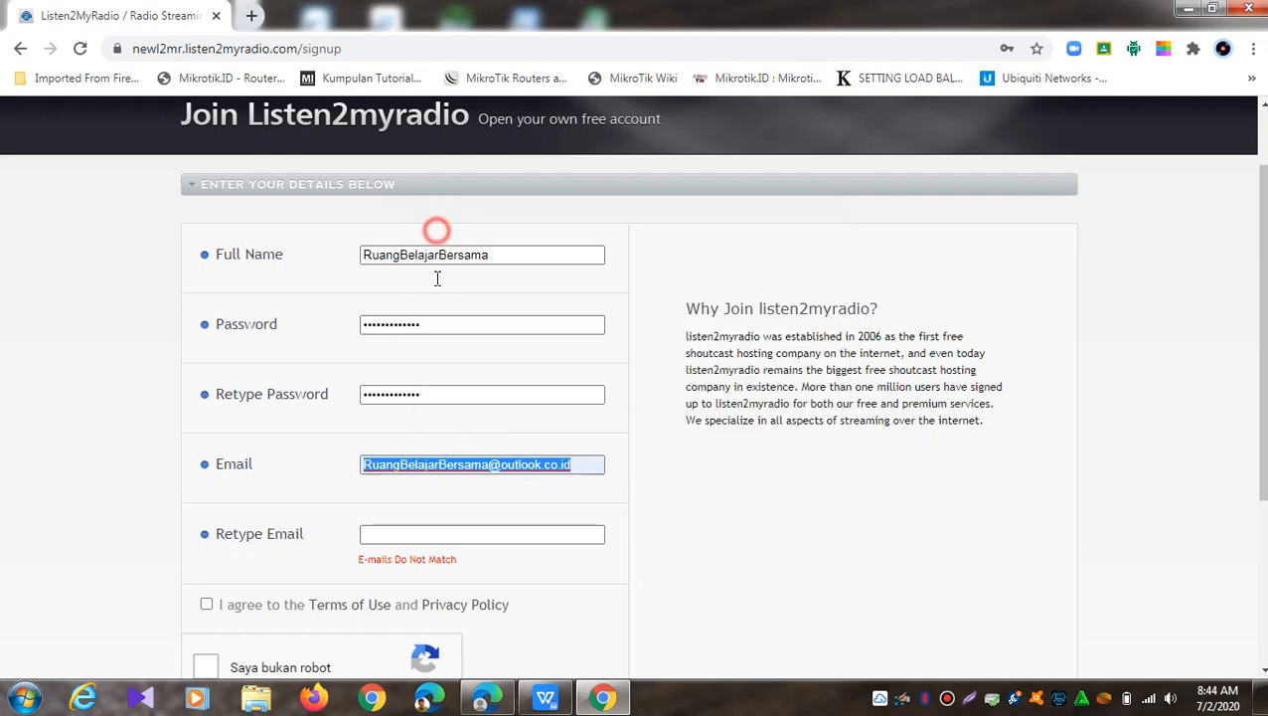
left_click(454, 529)
right_click(449, 535)
left_click(491, 380)
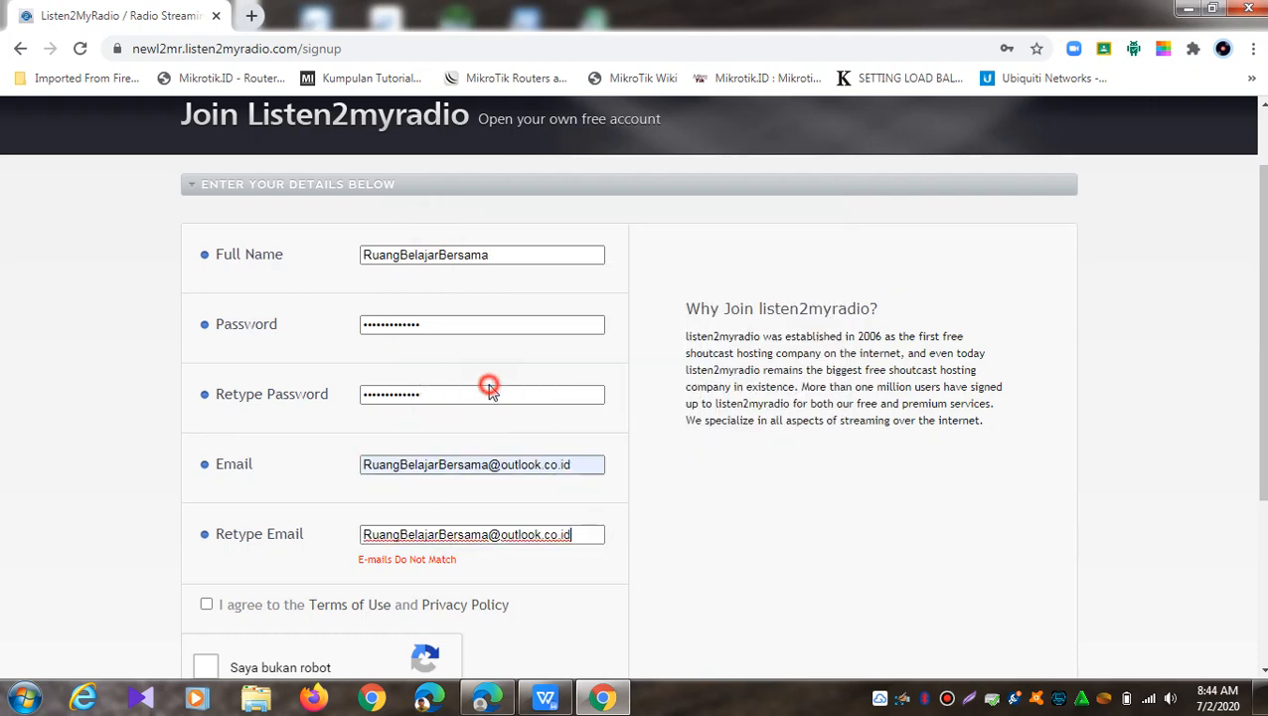
Accept the terms, pass the reCAPTCHA, create the account and dismiss the save-password offer.
scroll(659, 543, "down", 3)
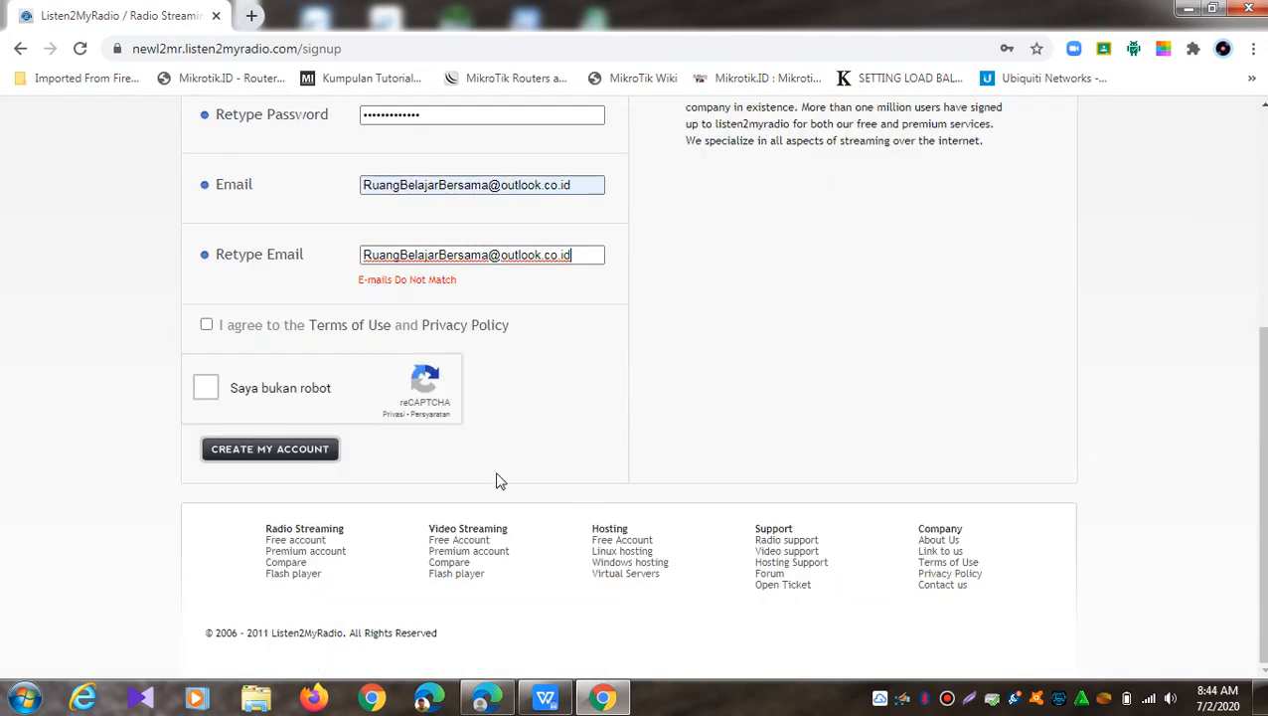
left_click(206, 325)
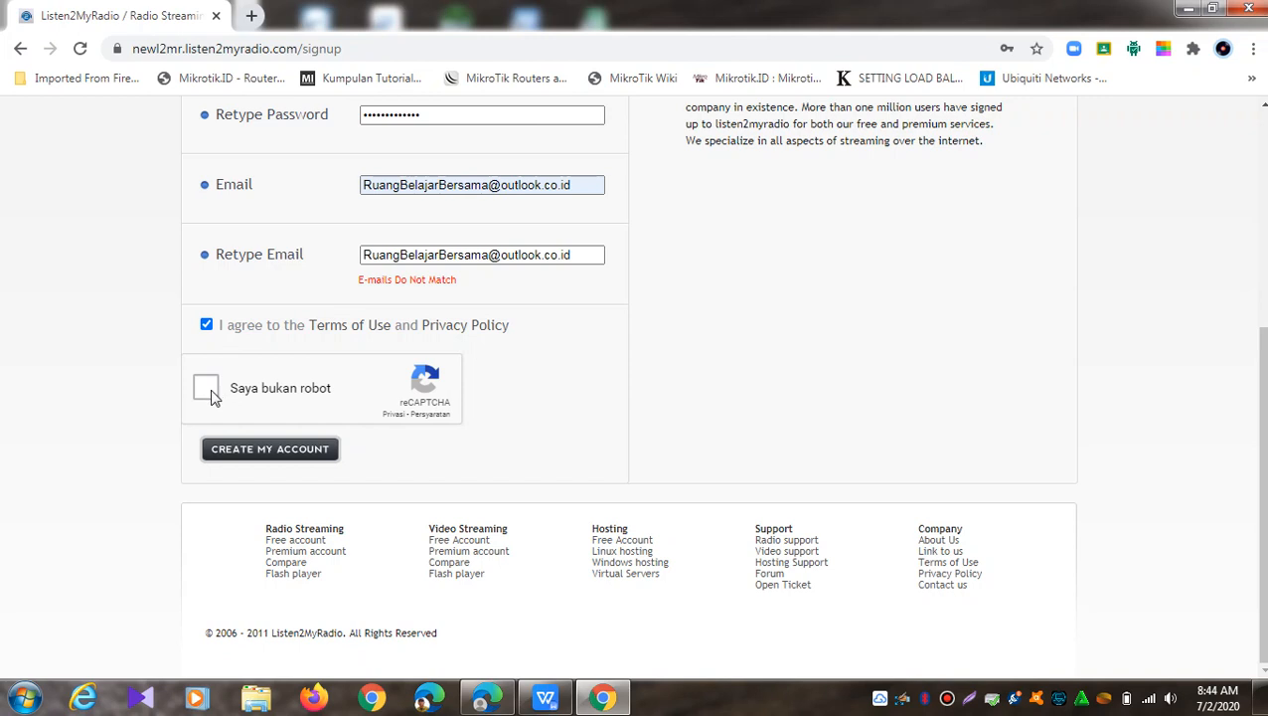
left_click(206, 389)
left_click(306, 455)
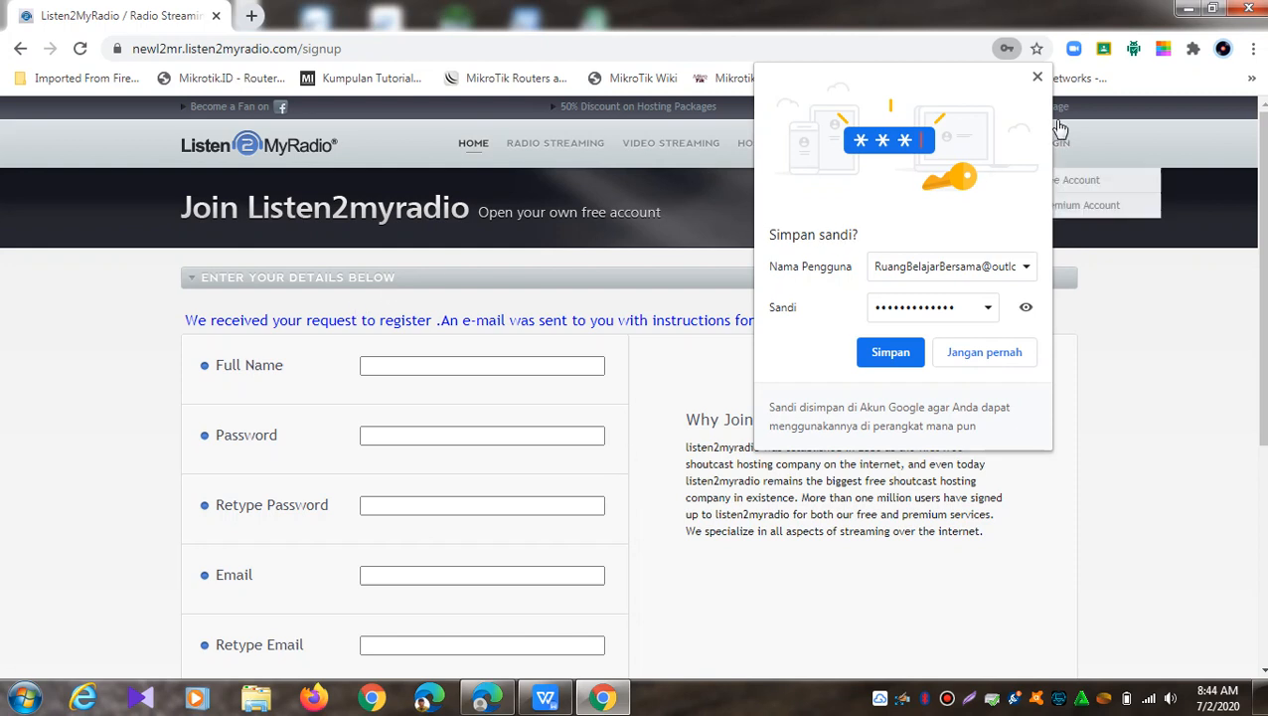
left_click(1036, 78)
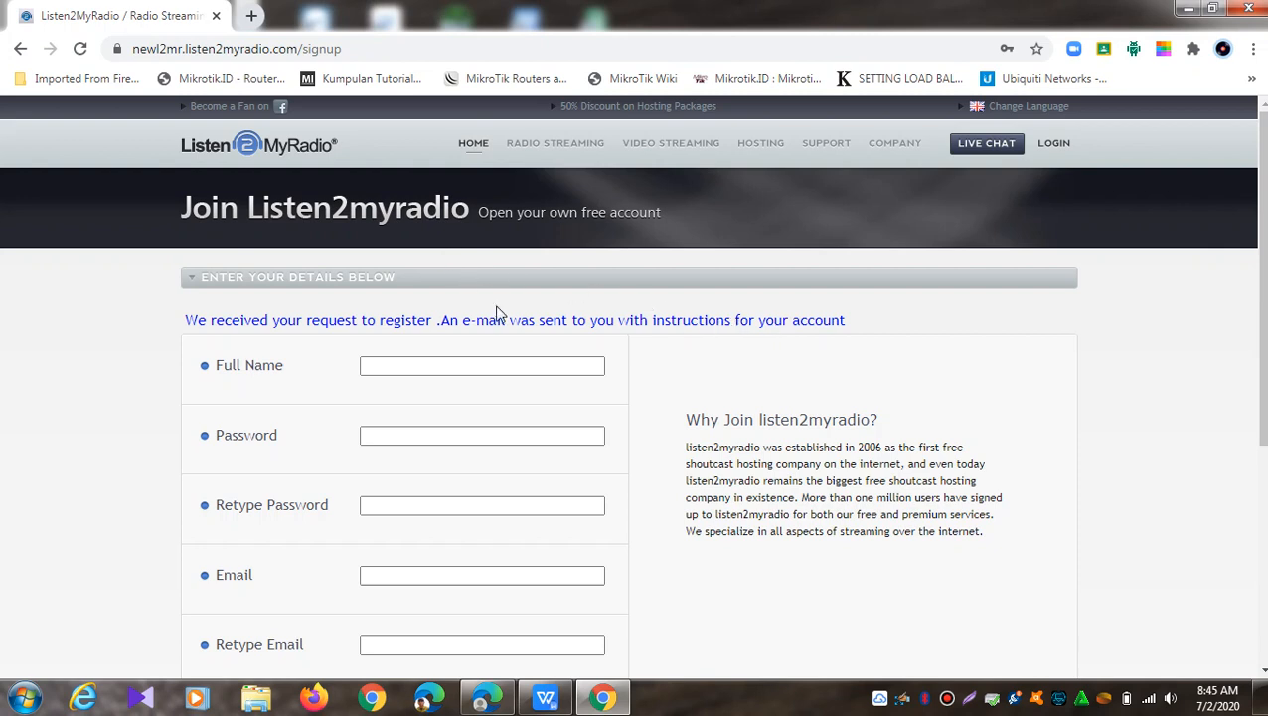
Reload Outlook and check the Inbox and Junk folders for the signup e-mail.
left_click(479, 697)
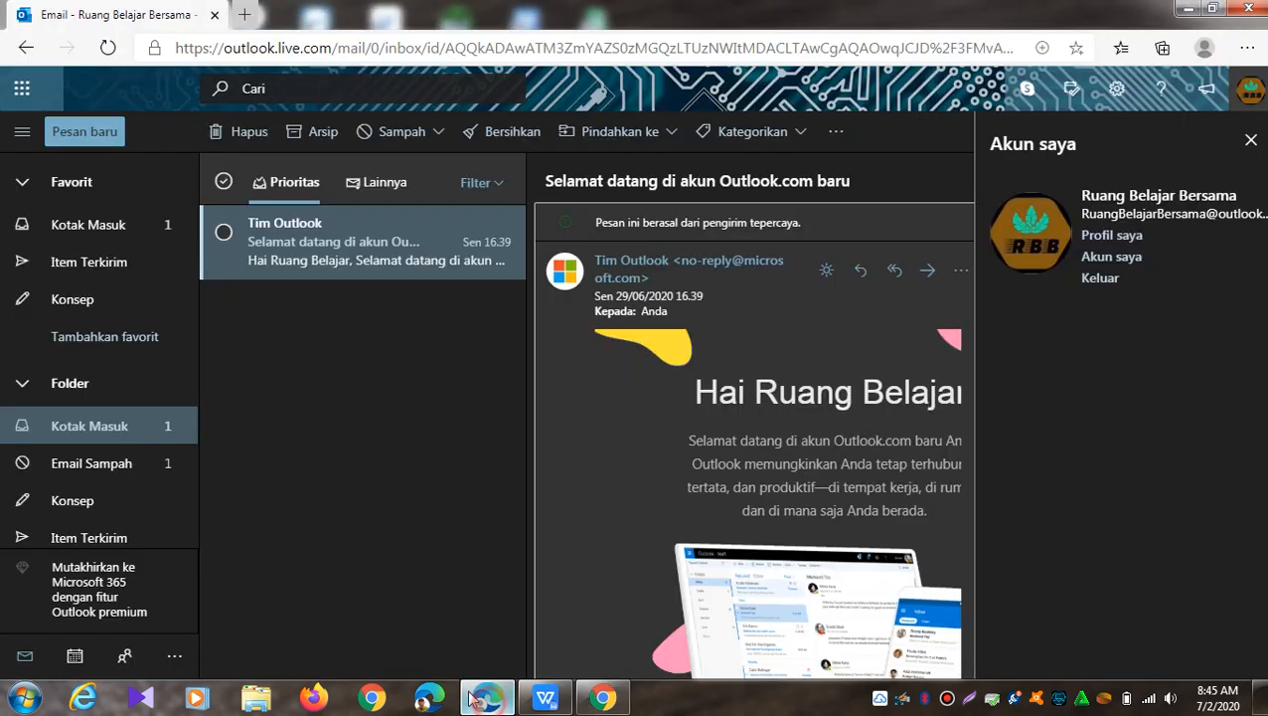
left_click(108, 47)
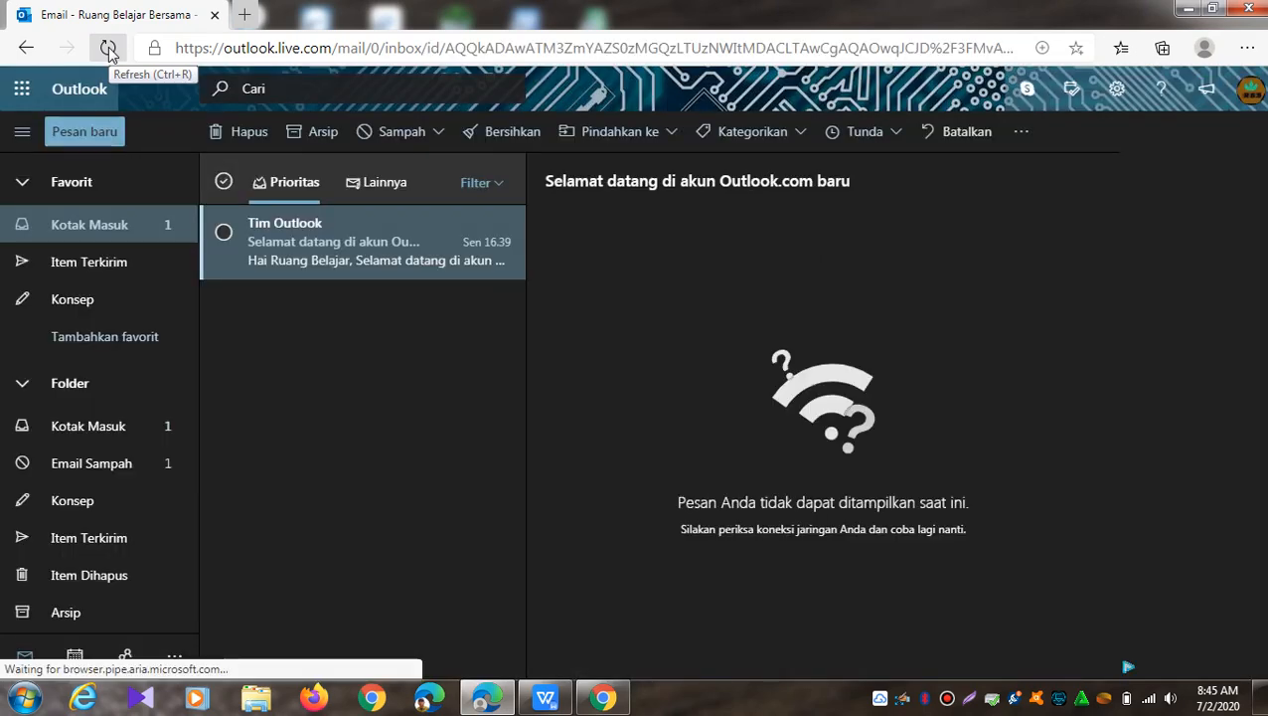
left_click(116, 227)
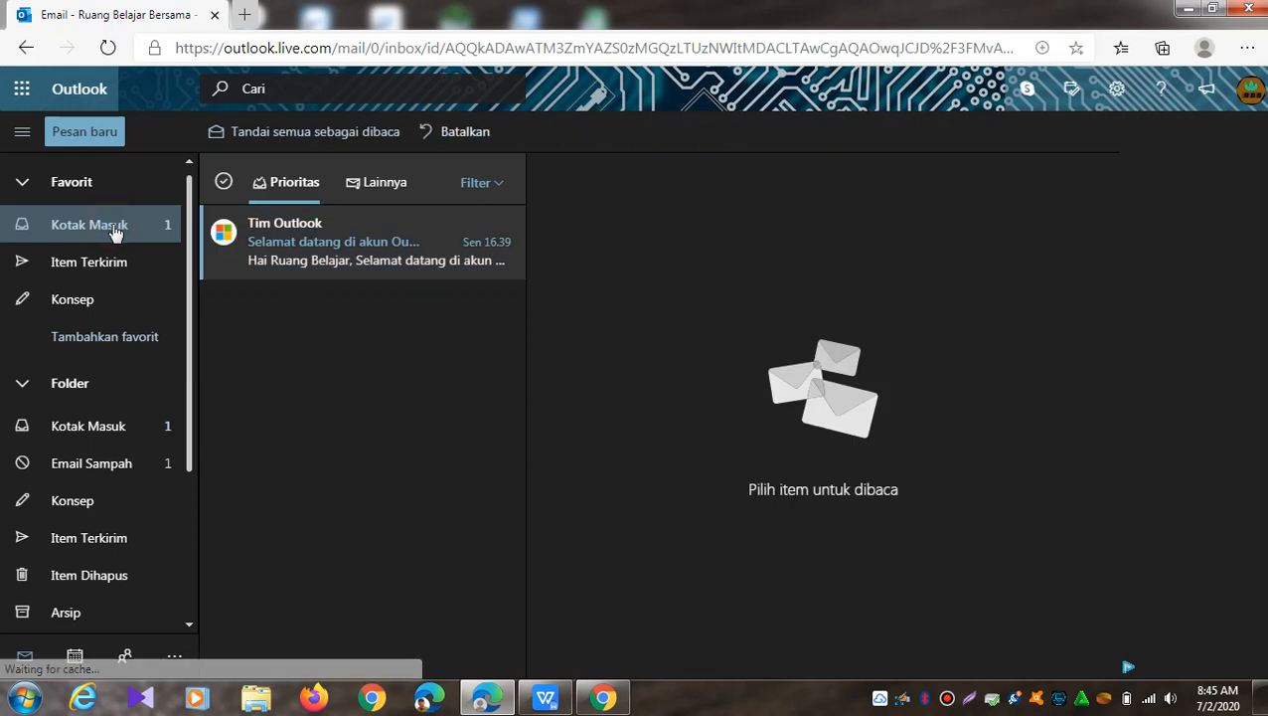
left_click(119, 429)
left_click(125, 471)
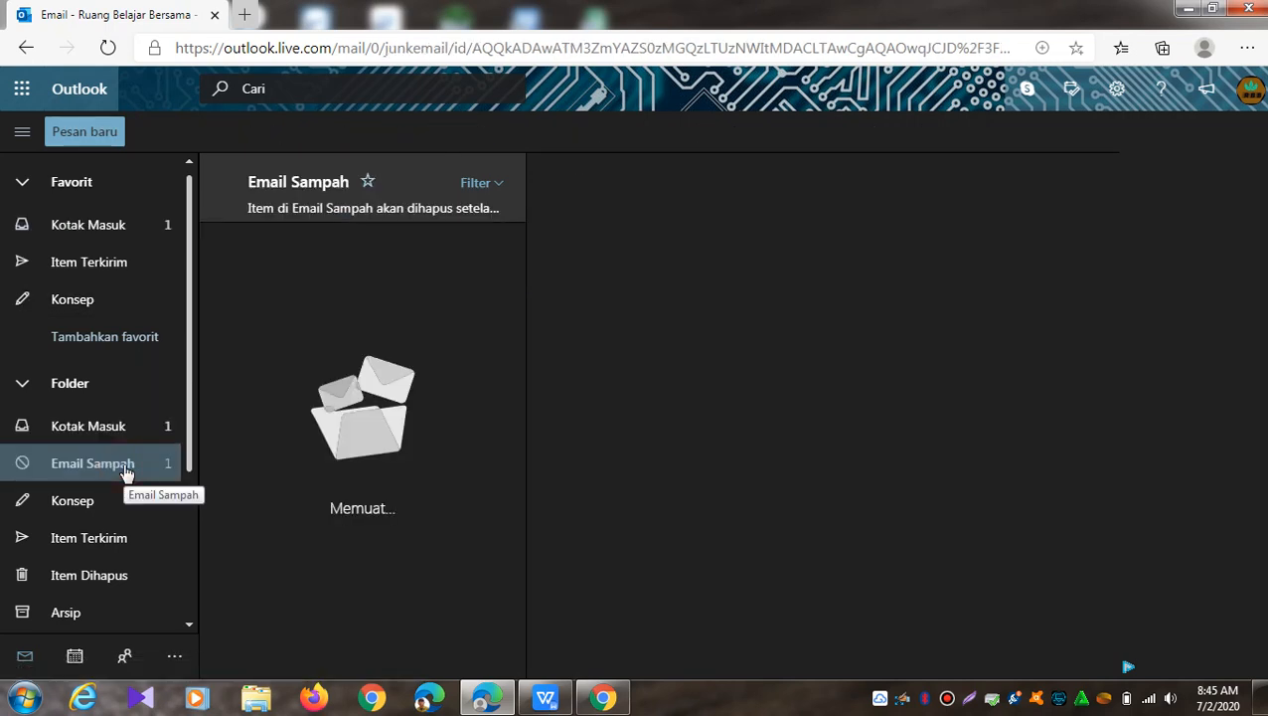
left_click(126, 471)
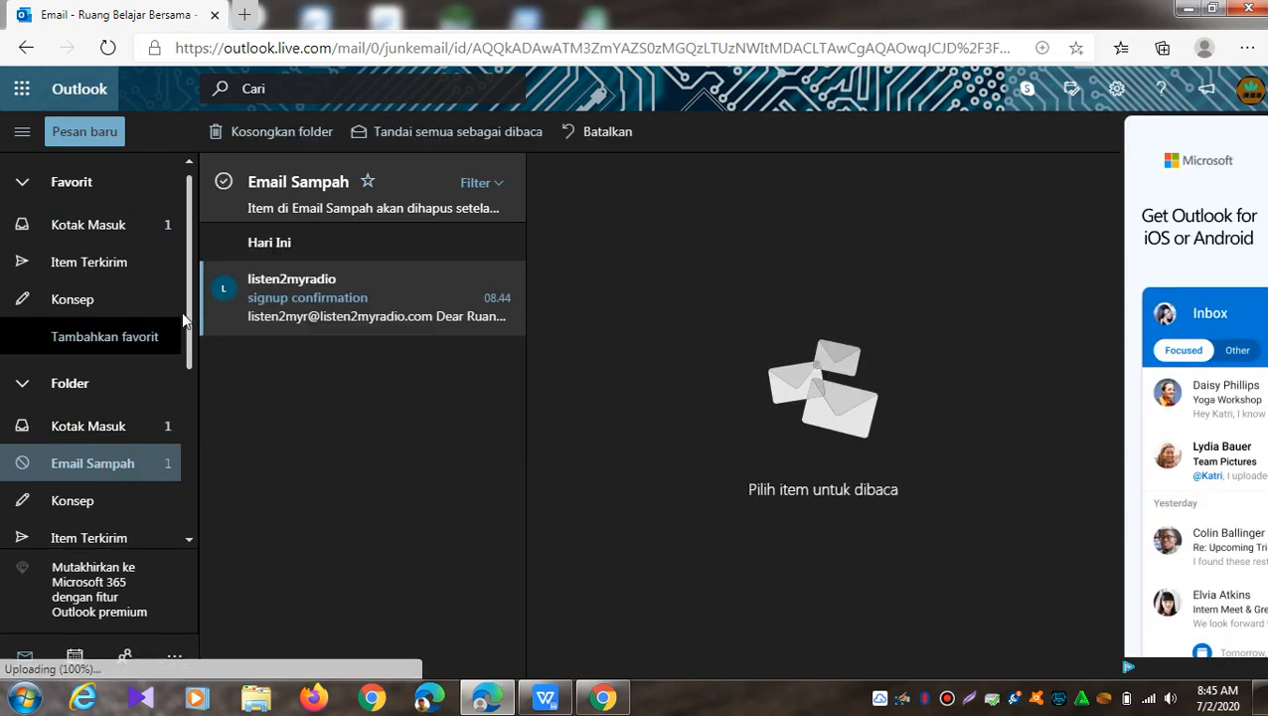
left_click(125, 421)
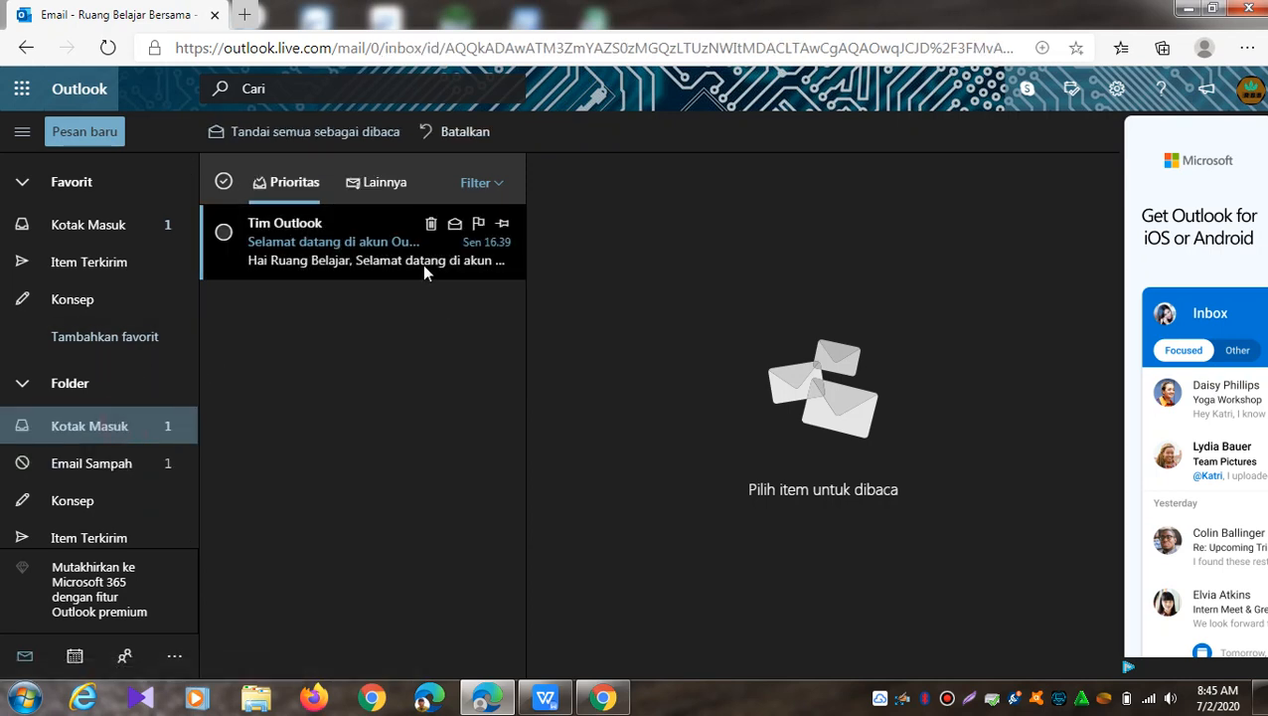
left_click(143, 471)
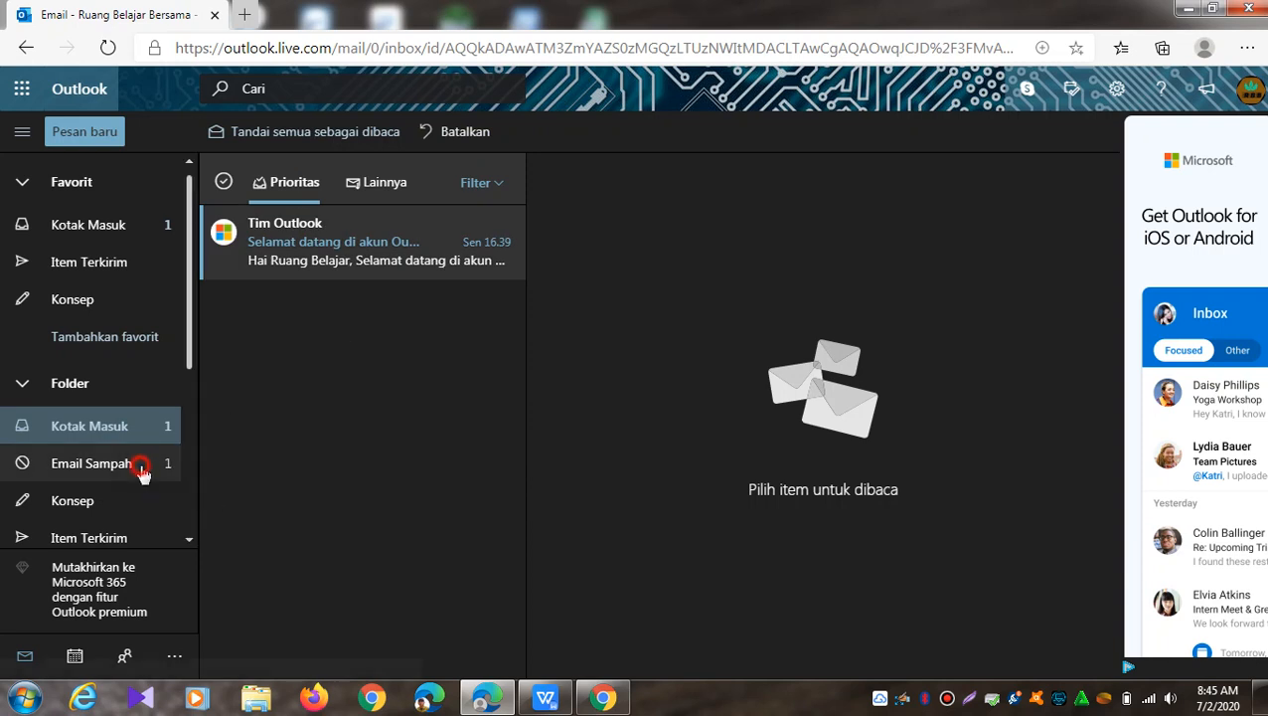
Mark the listen2myradio confirmation e-mail 'Bukan sampah' and reopen it from the Inbox.
mouse_move(461, 298)
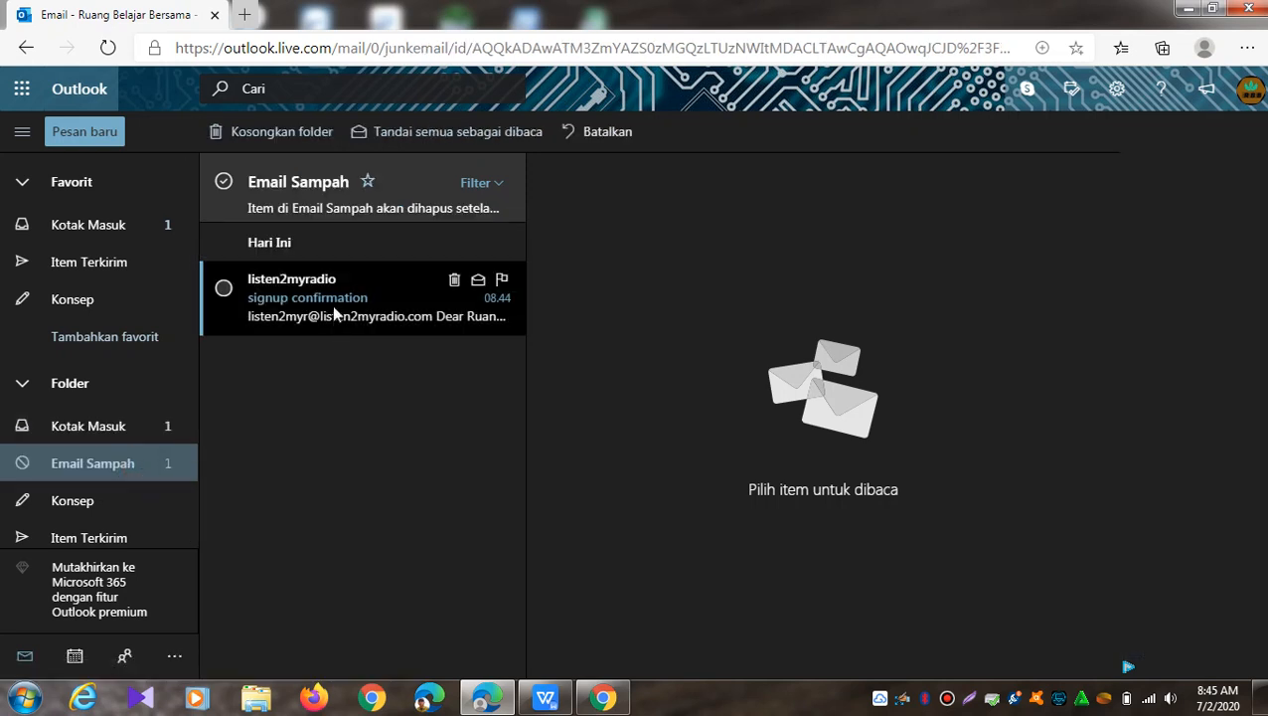
left_click(227, 290)
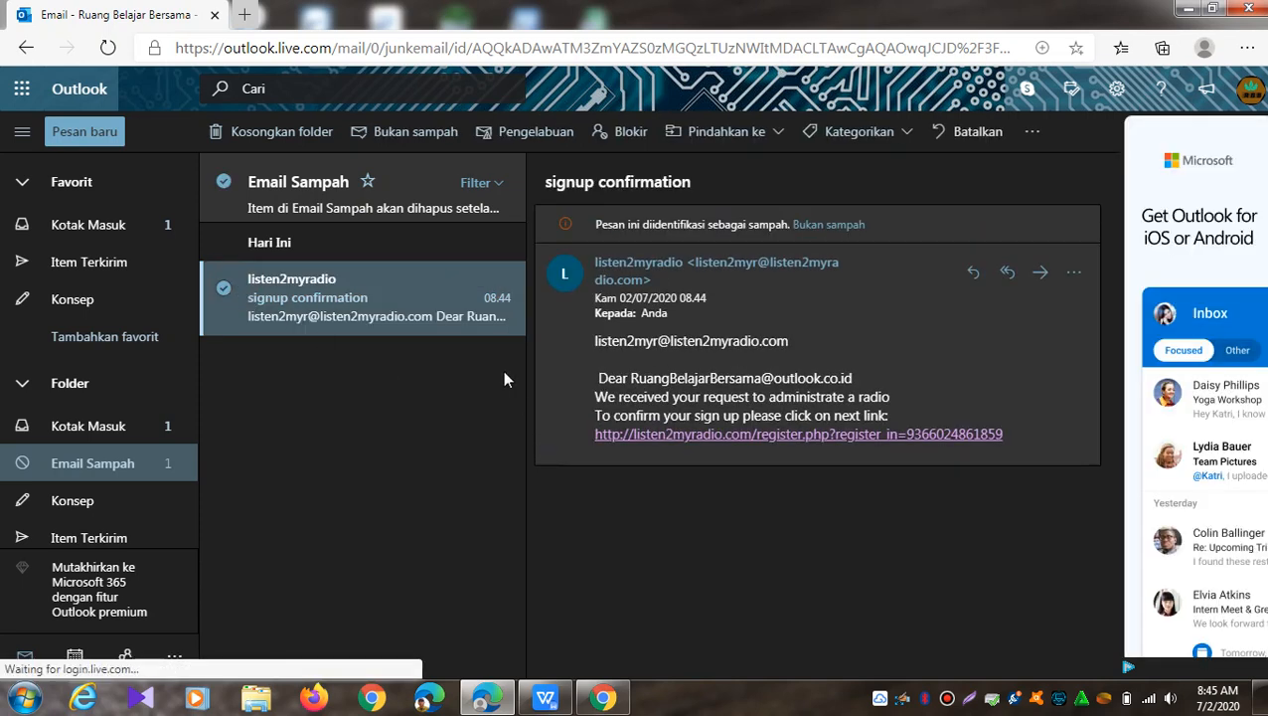
mouse_move(374, 291)
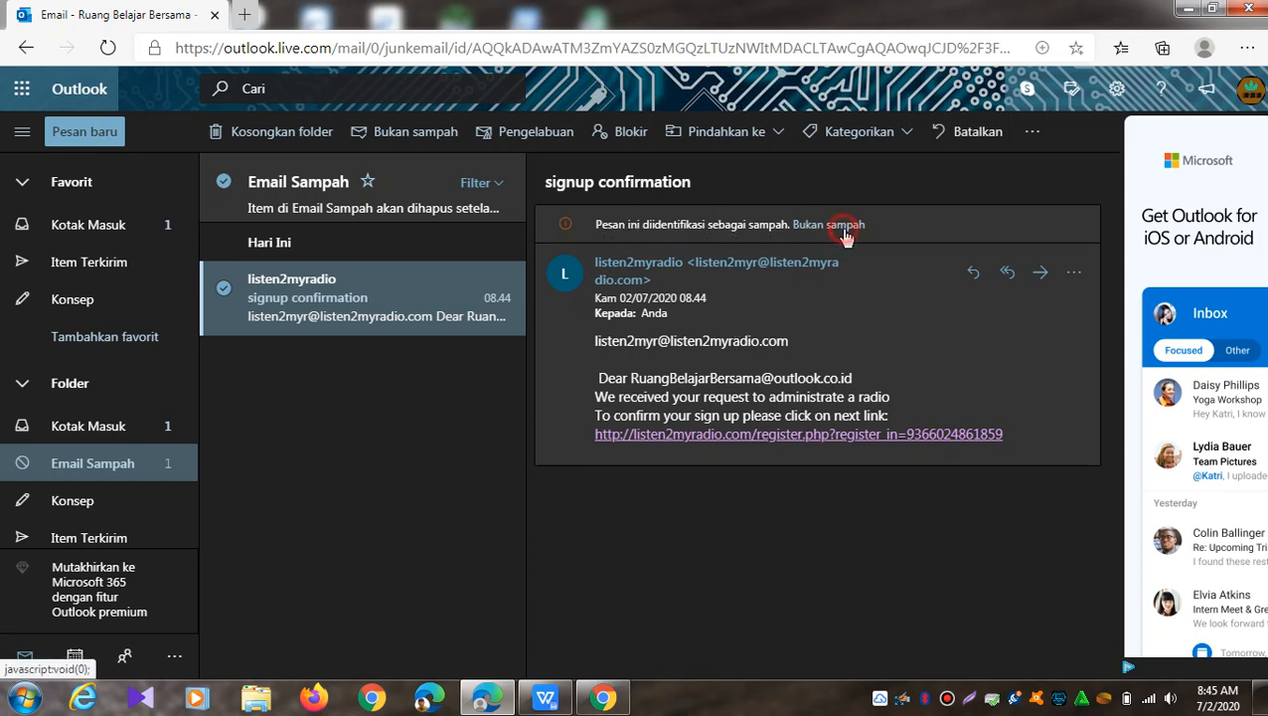
left_click(841, 227)
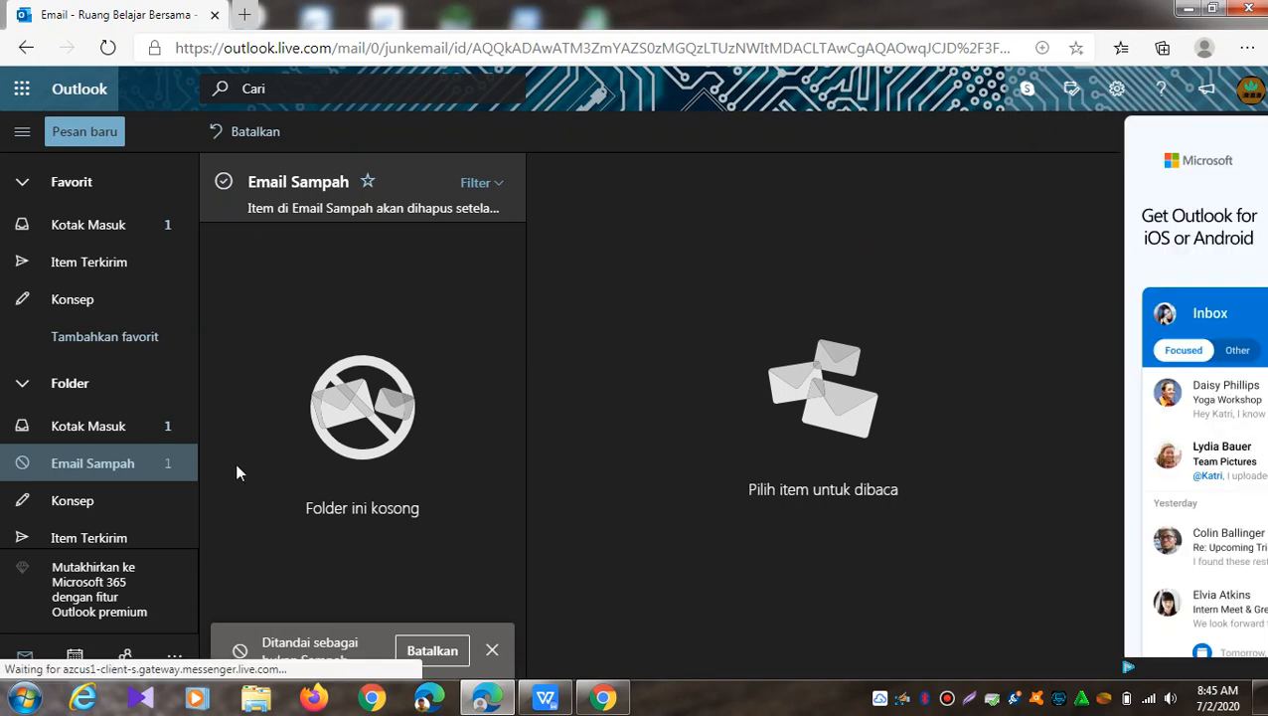
left_click(121, 436)
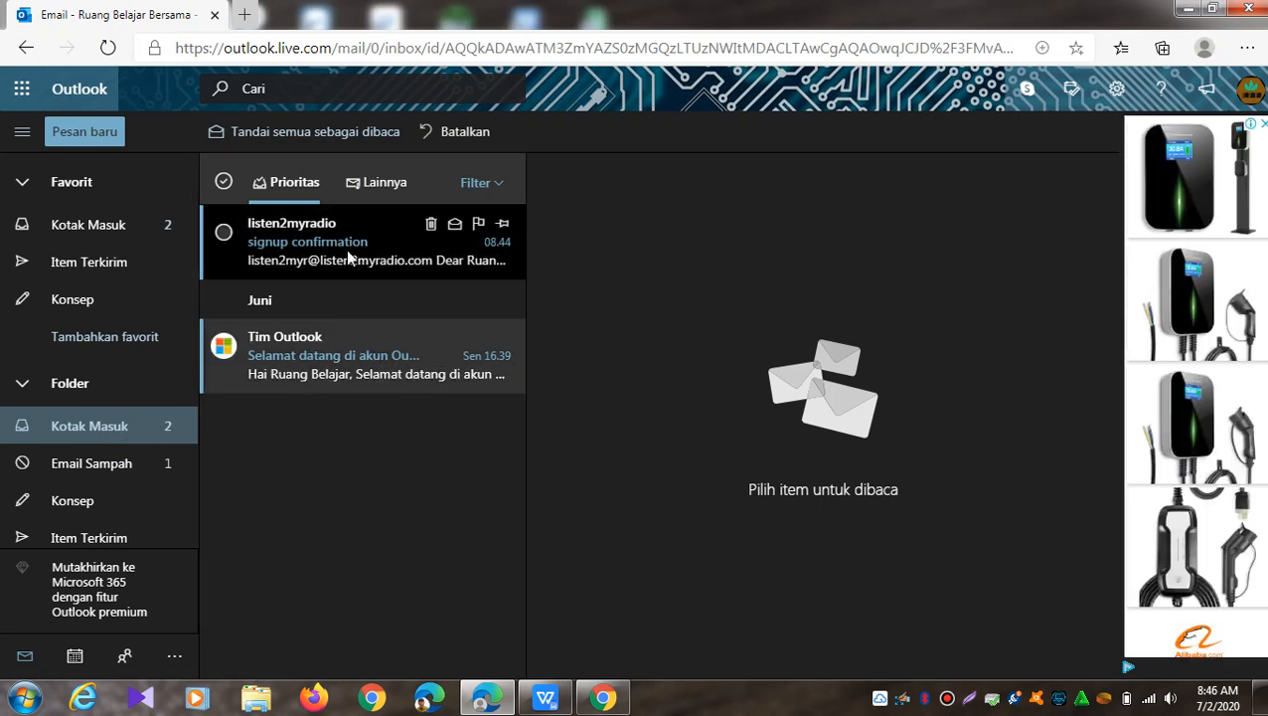
left_click(307, 225)
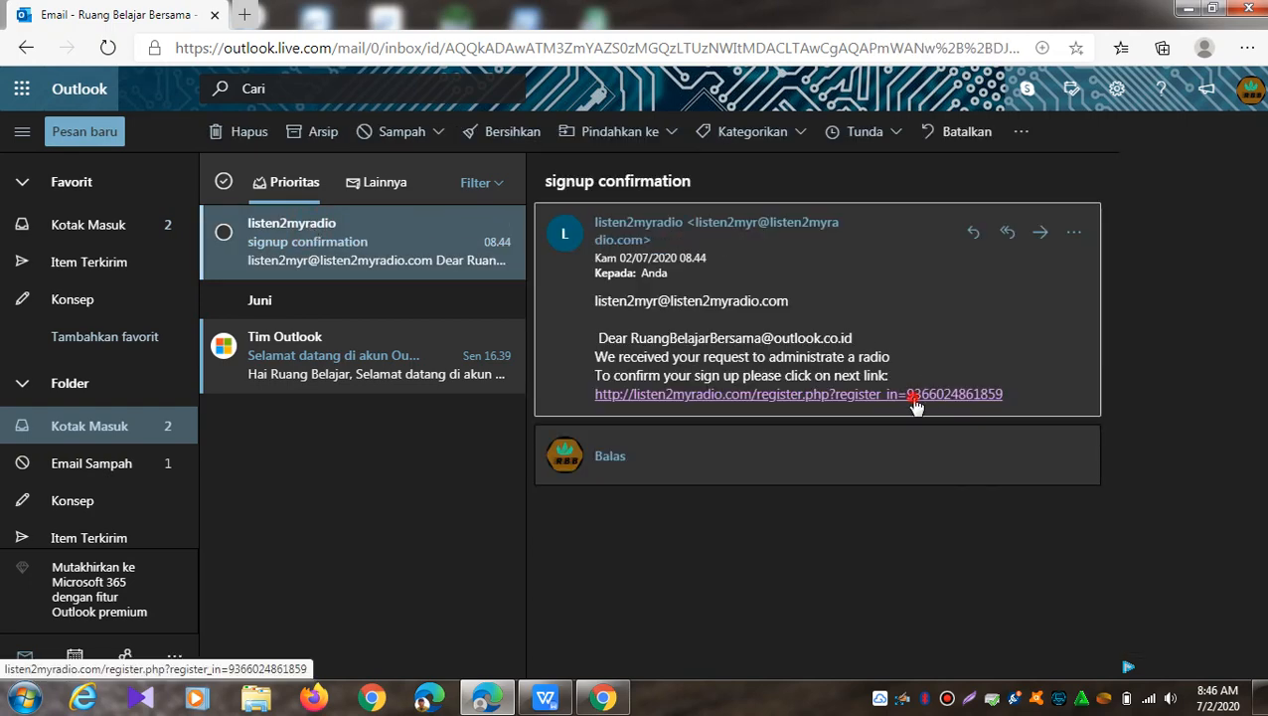
Follow the e-mailed confirmation link to the registration-successful page.
left_click(916, 398)
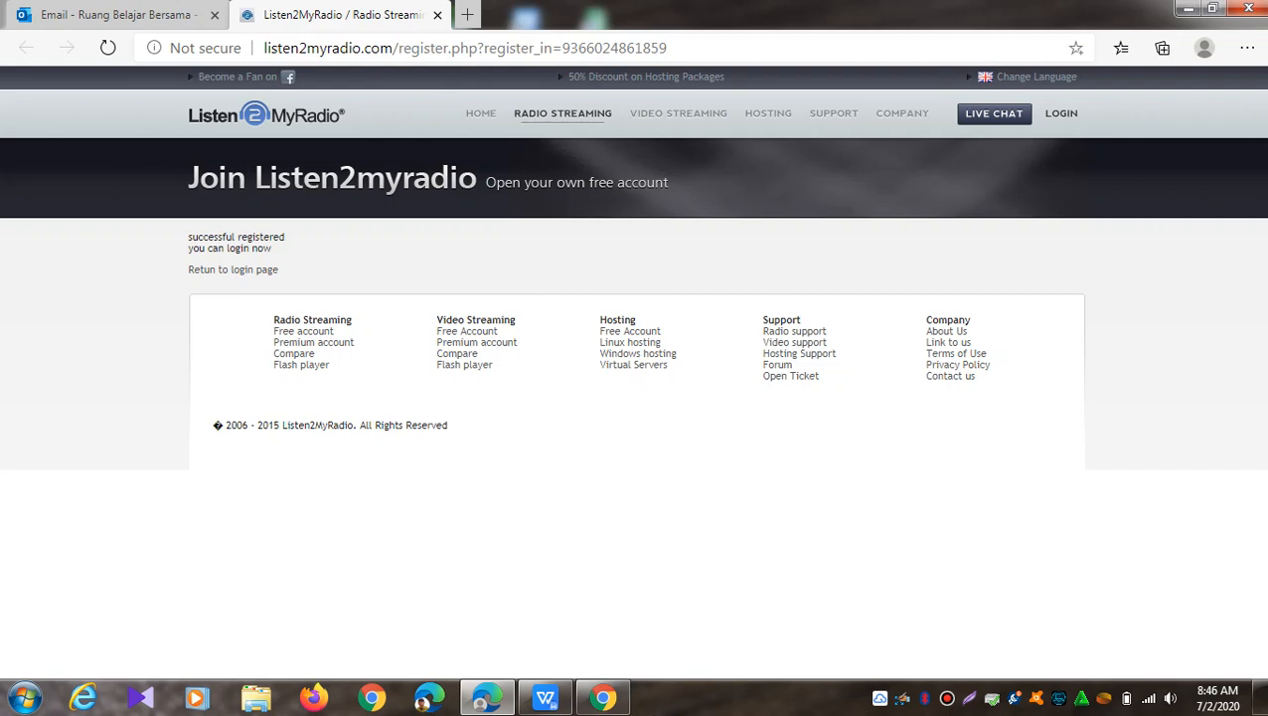
left_click(602, 697)
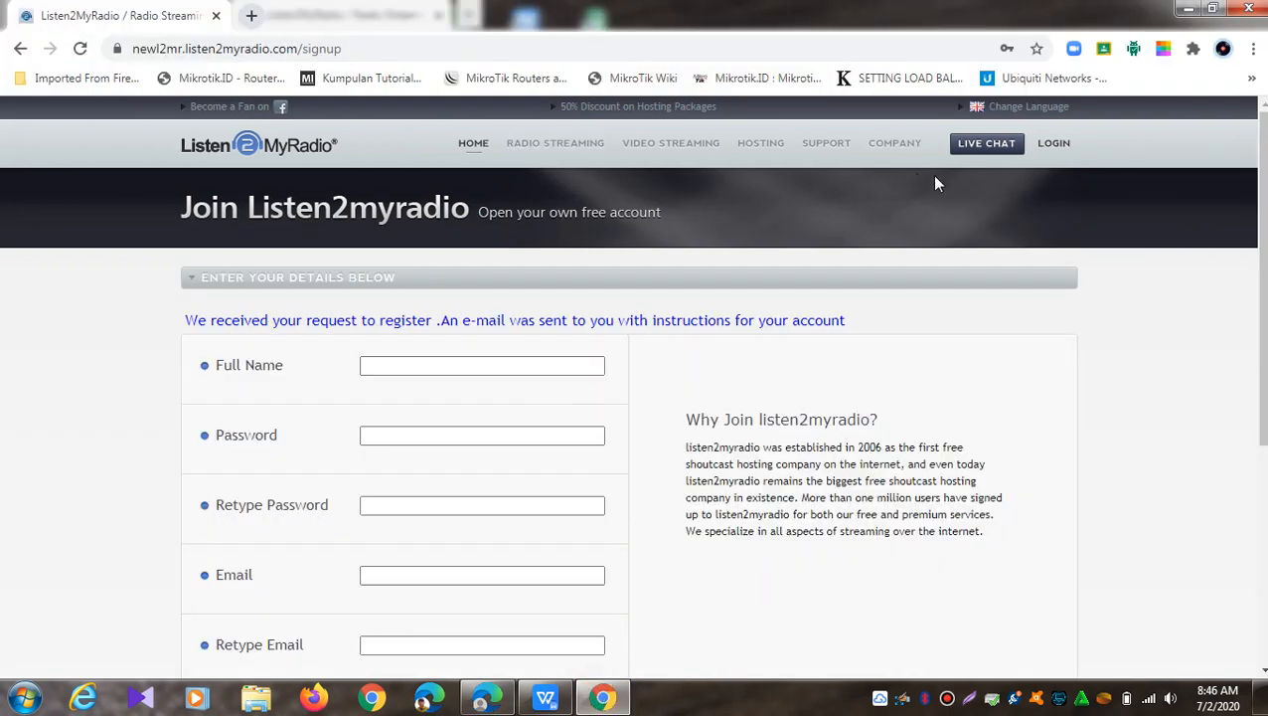
left_click(487, 701)
left_click(602, 698)
left_click(487, 702)
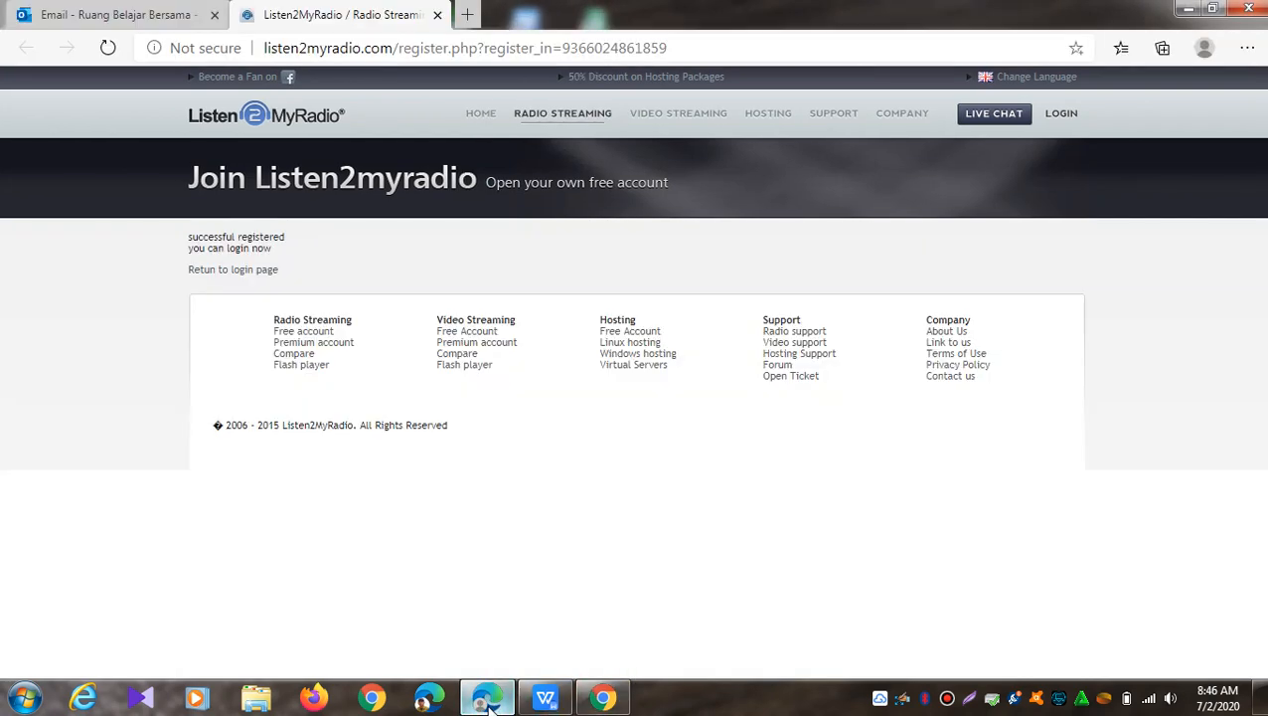
Close the success tab and bring Chrome's Listen2MyRadio signup page back to front.
left_click(438, 15)
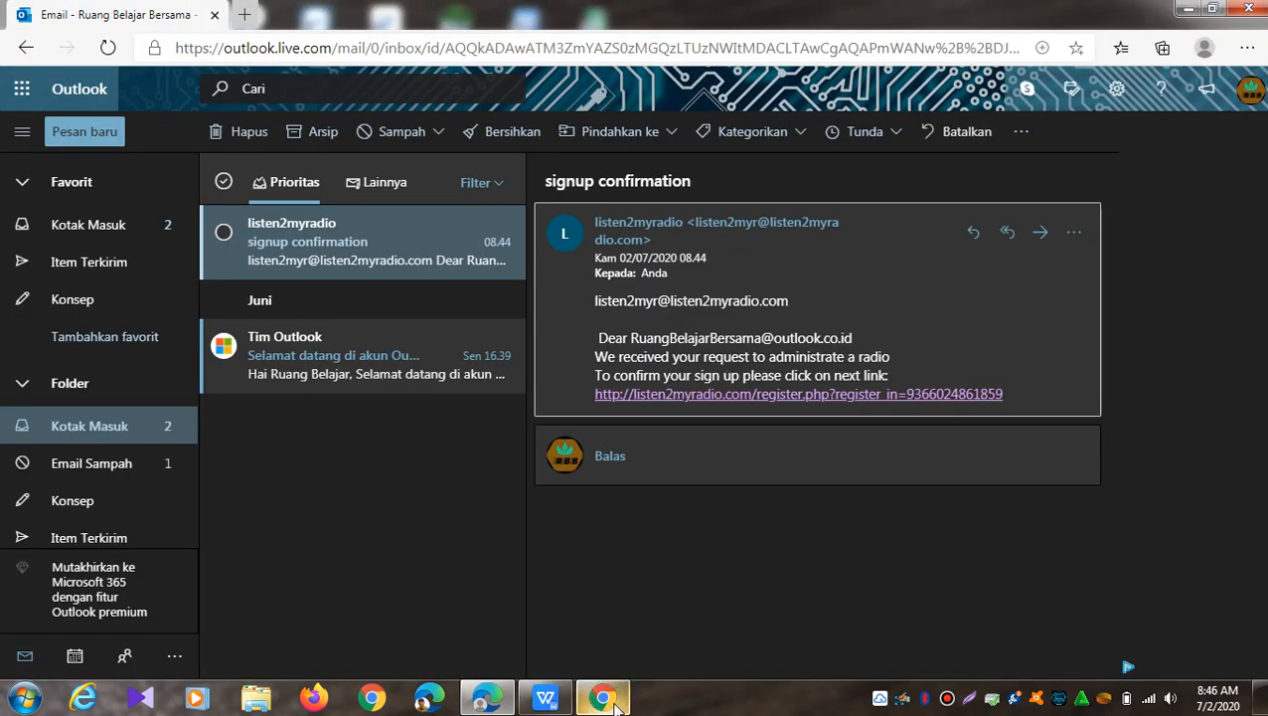
left_click(1189, 8)
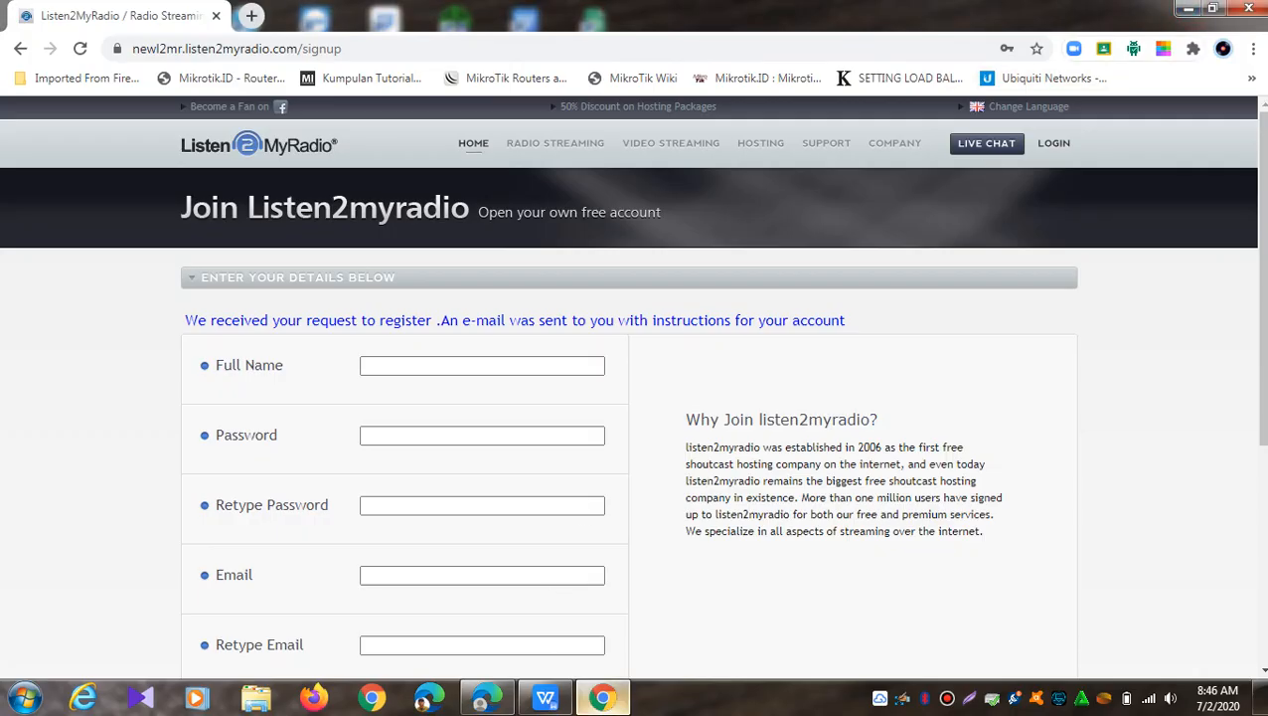
left_click(619, 703)
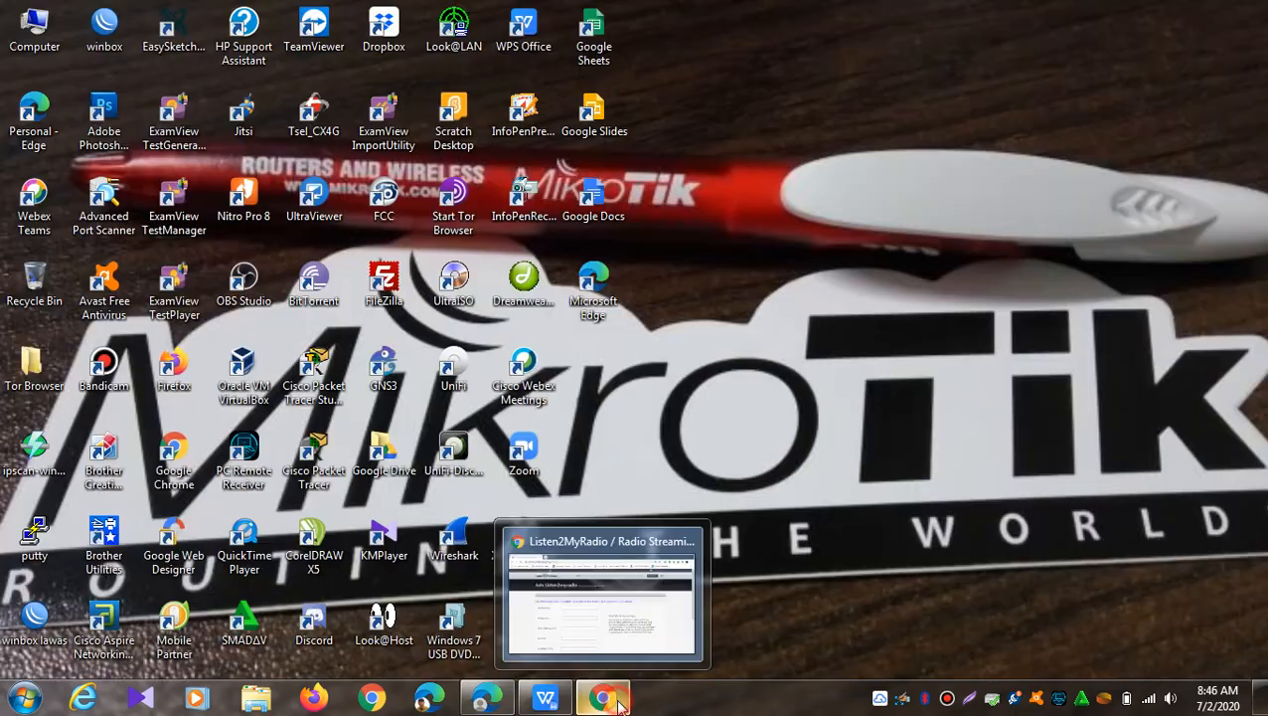
left_click(604, 614)
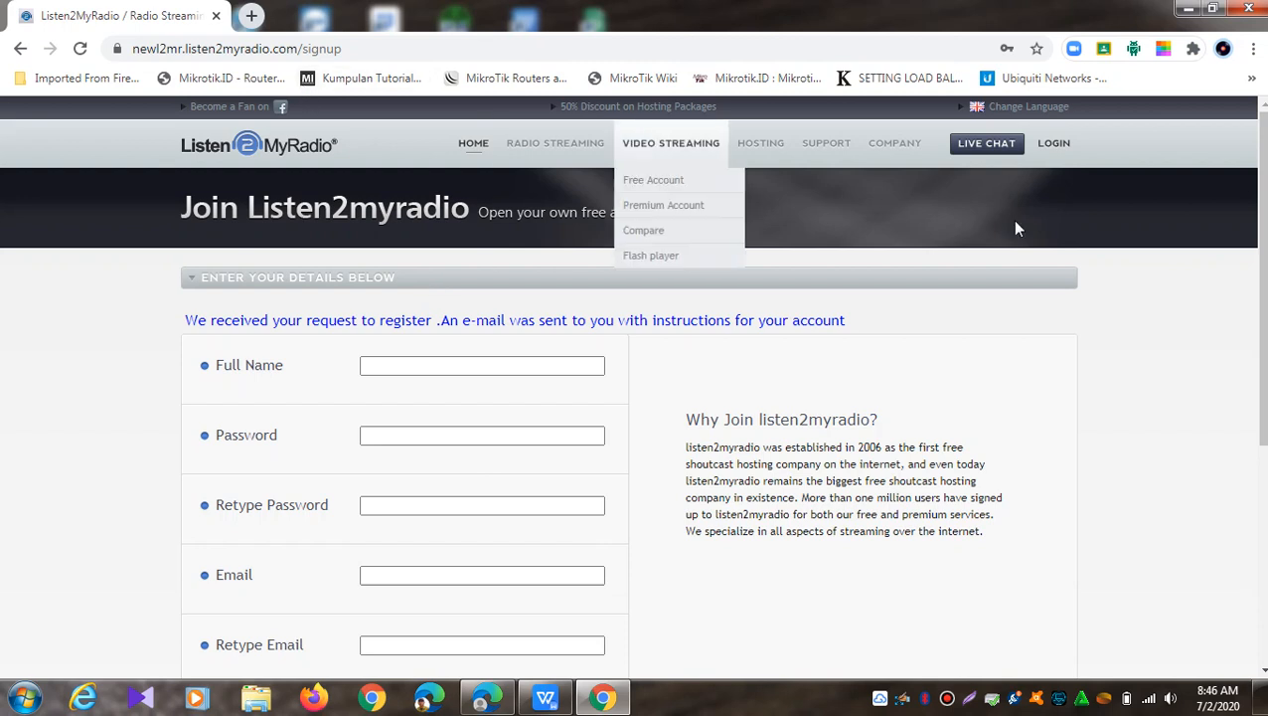
mouse_move(1041, 154)
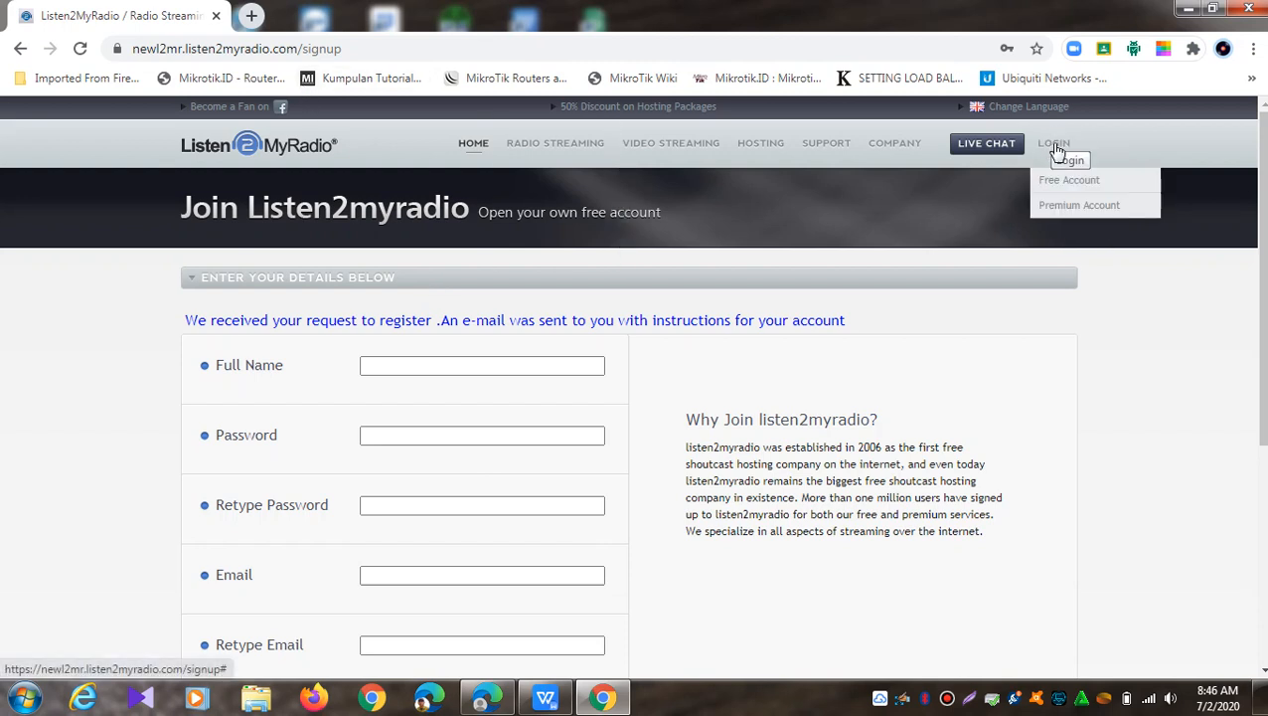
Open the Free Account Login page from the LOGIN menu.
left_click(1056, 149)
left_click(1062, 183)
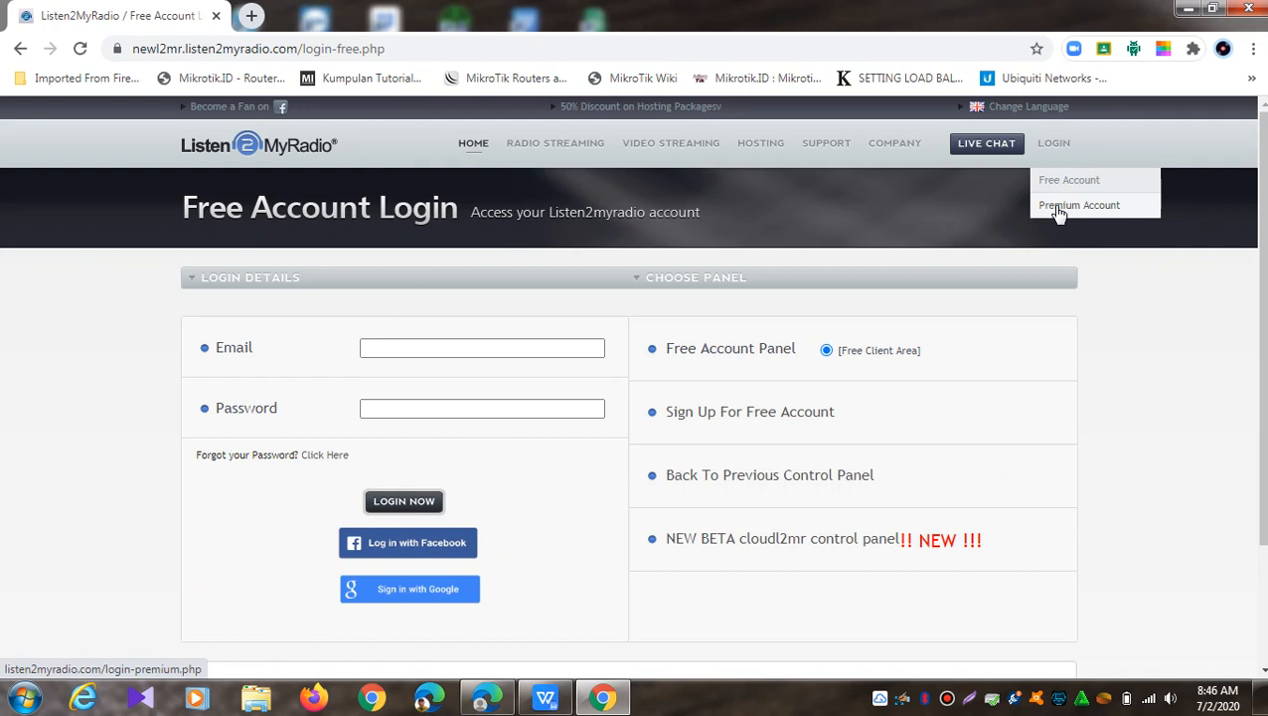
left_click(1066, 184)
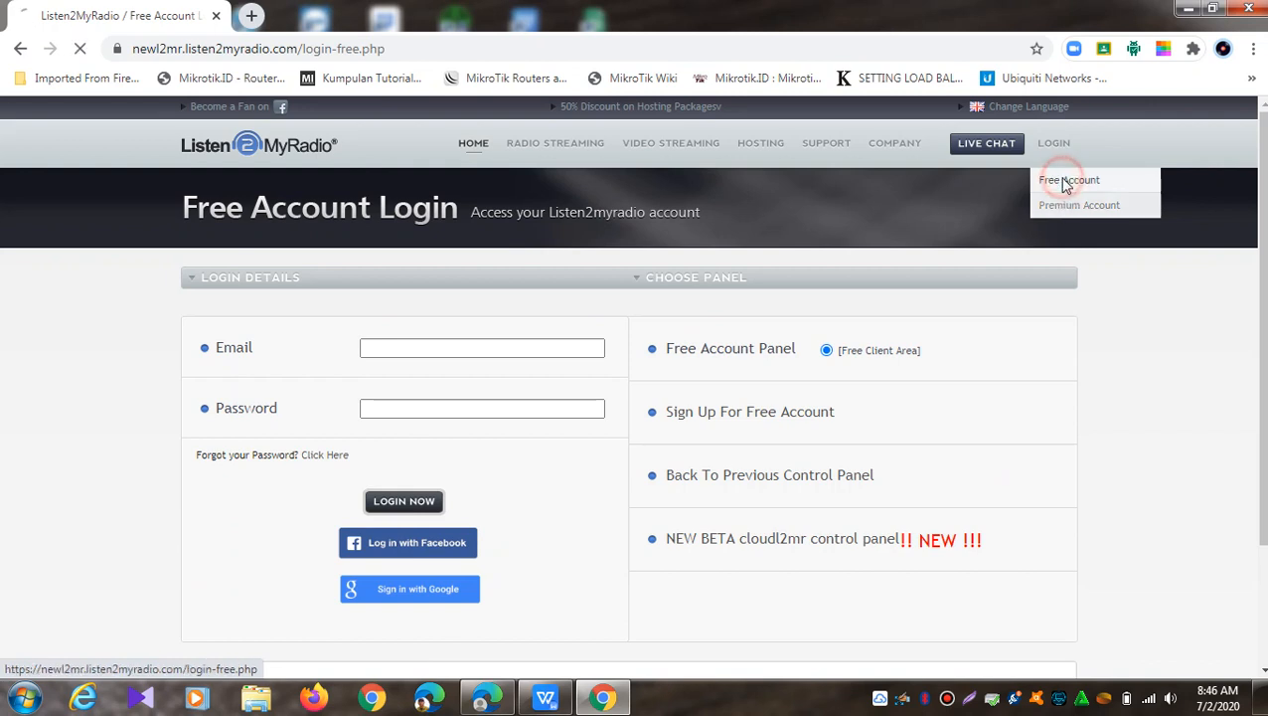
Fill in the saved account email and the account password.
left_click(596, 347)
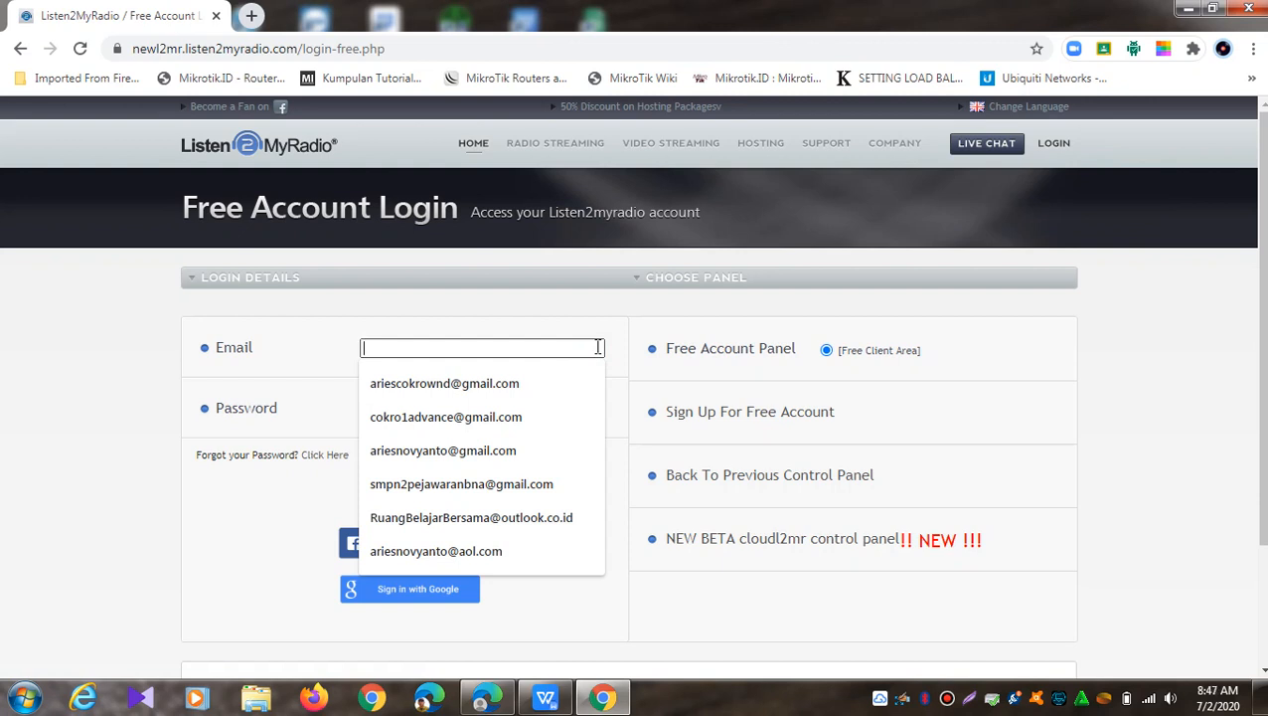
left_click(529, 519)
left_click(508, 413)
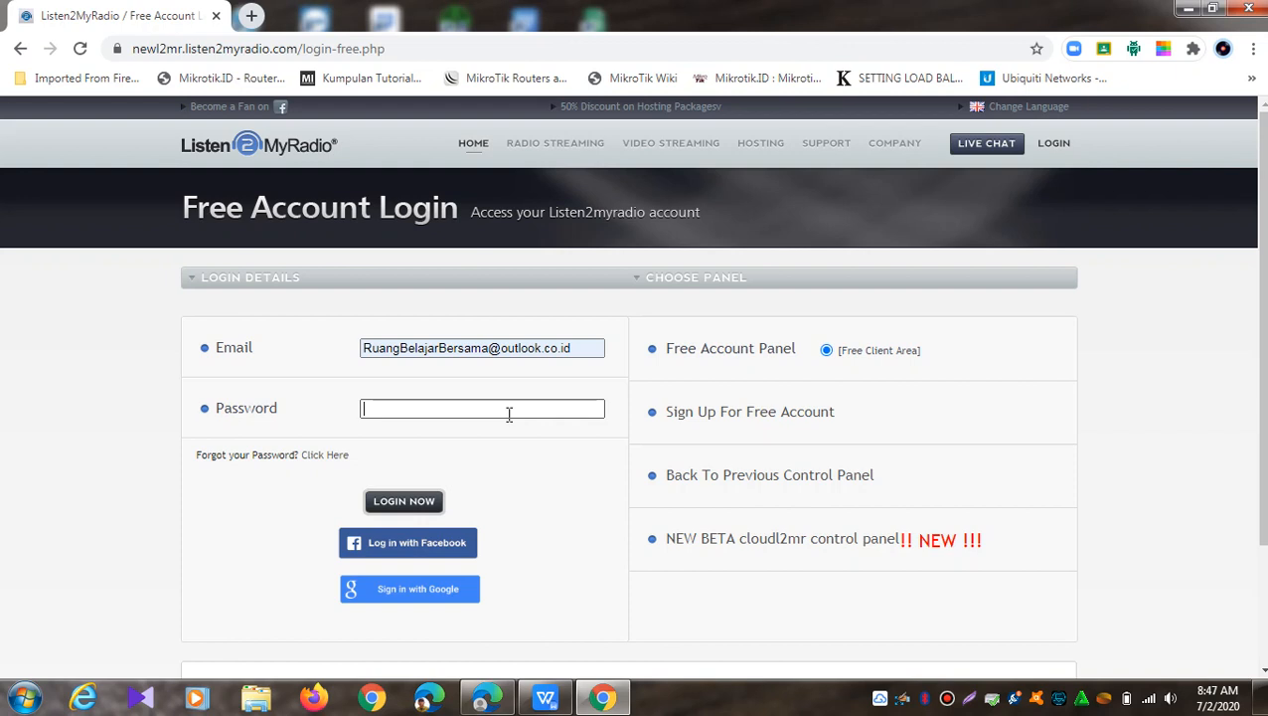
type("•••")
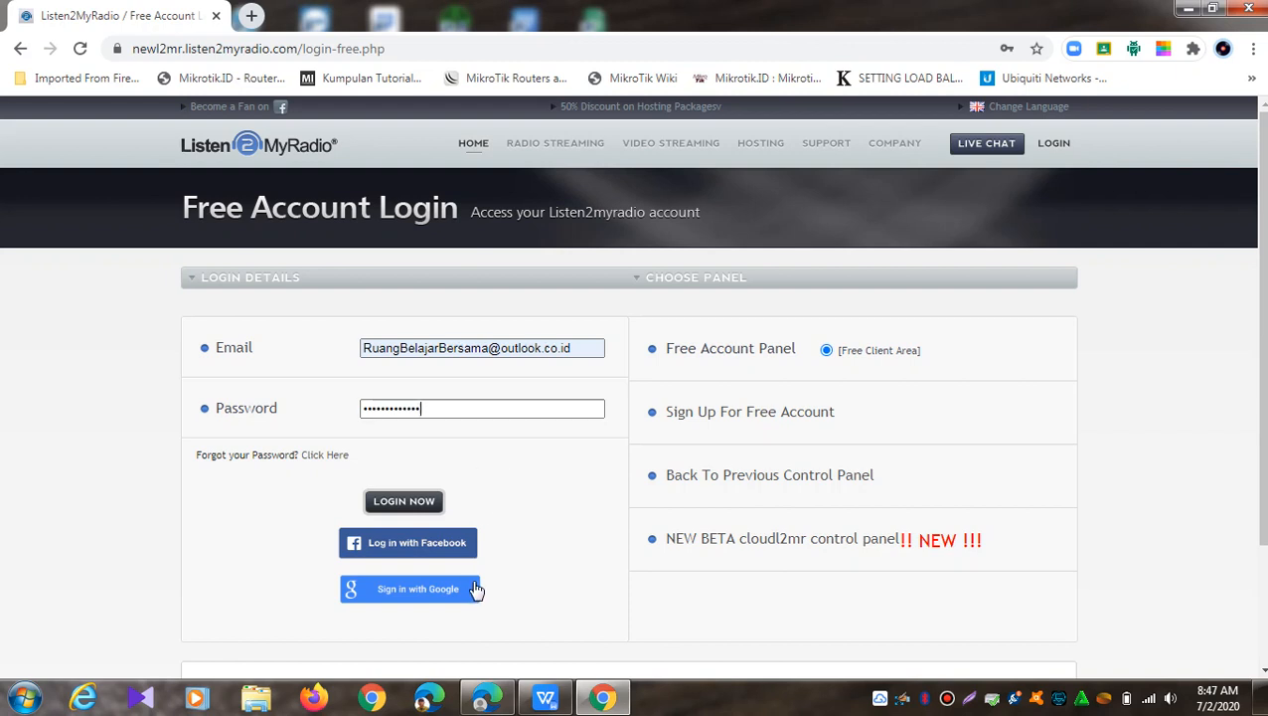
mouse_move(1059, 176)
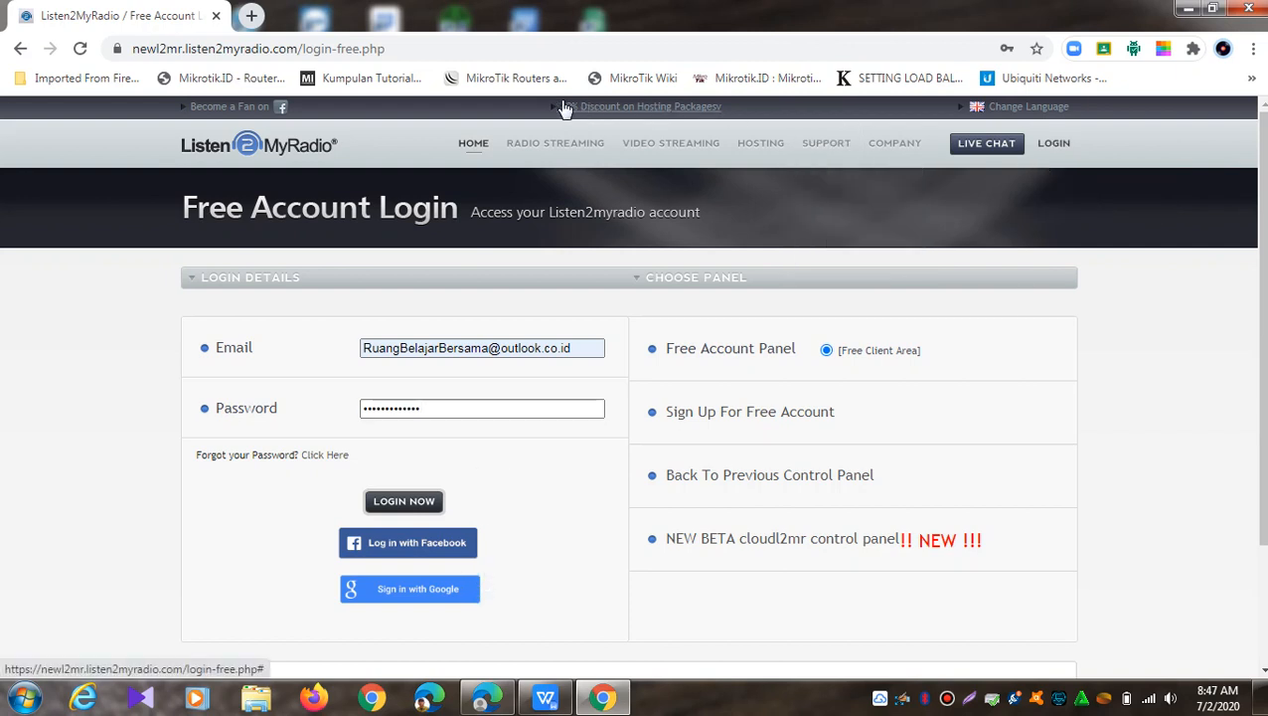
mouse_move(557, 141)
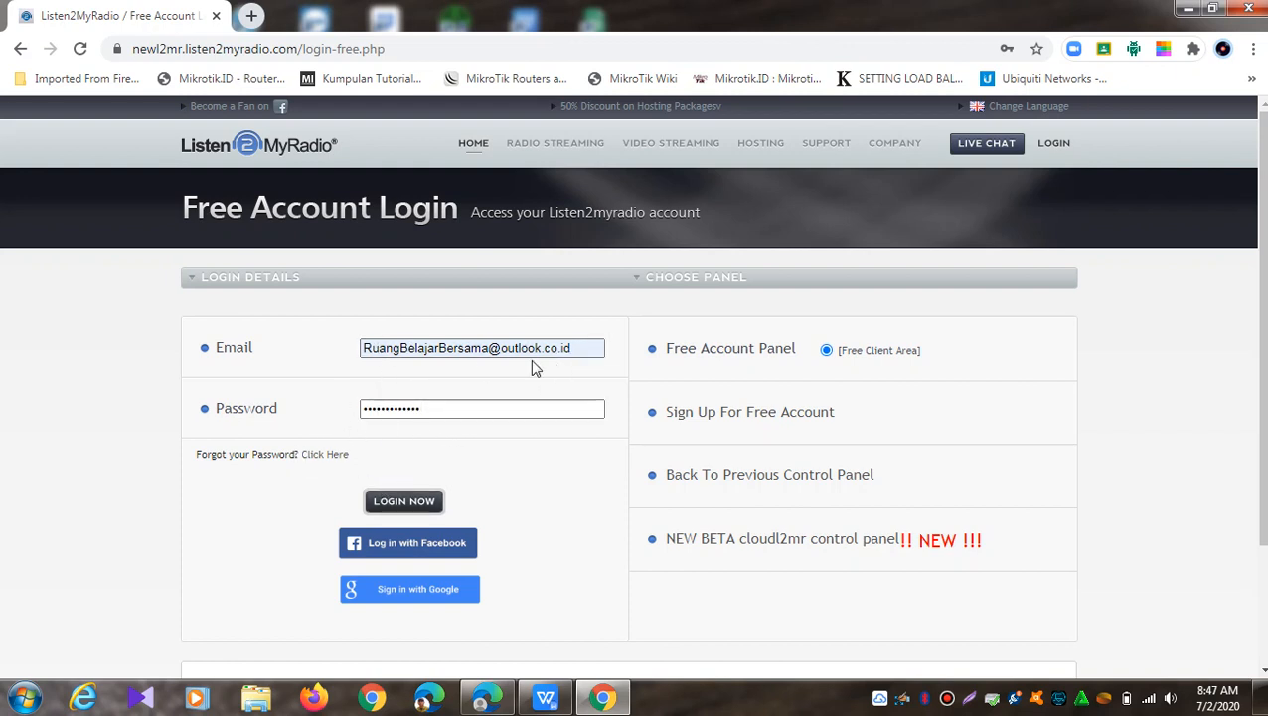
Log in to the free account and dismiss Chrome's 'Simpan sandi?' prompt.
left_click(425, 503)
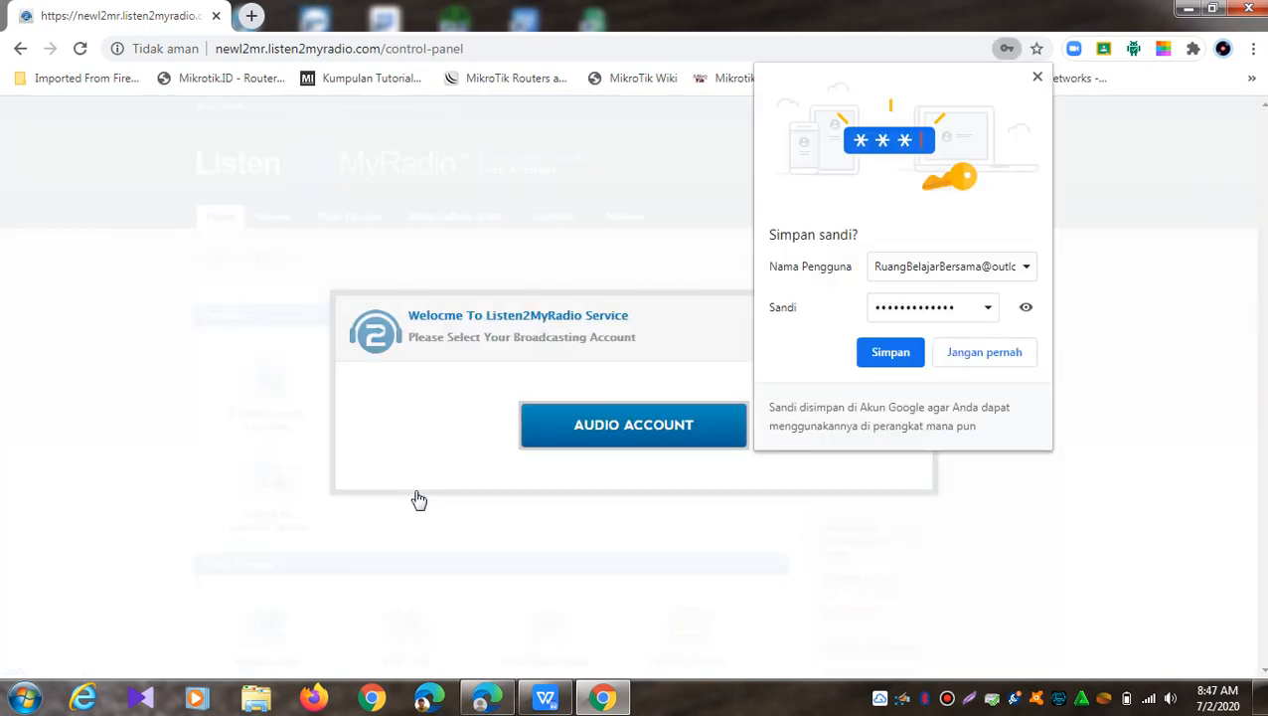
left_click(1037, 77)
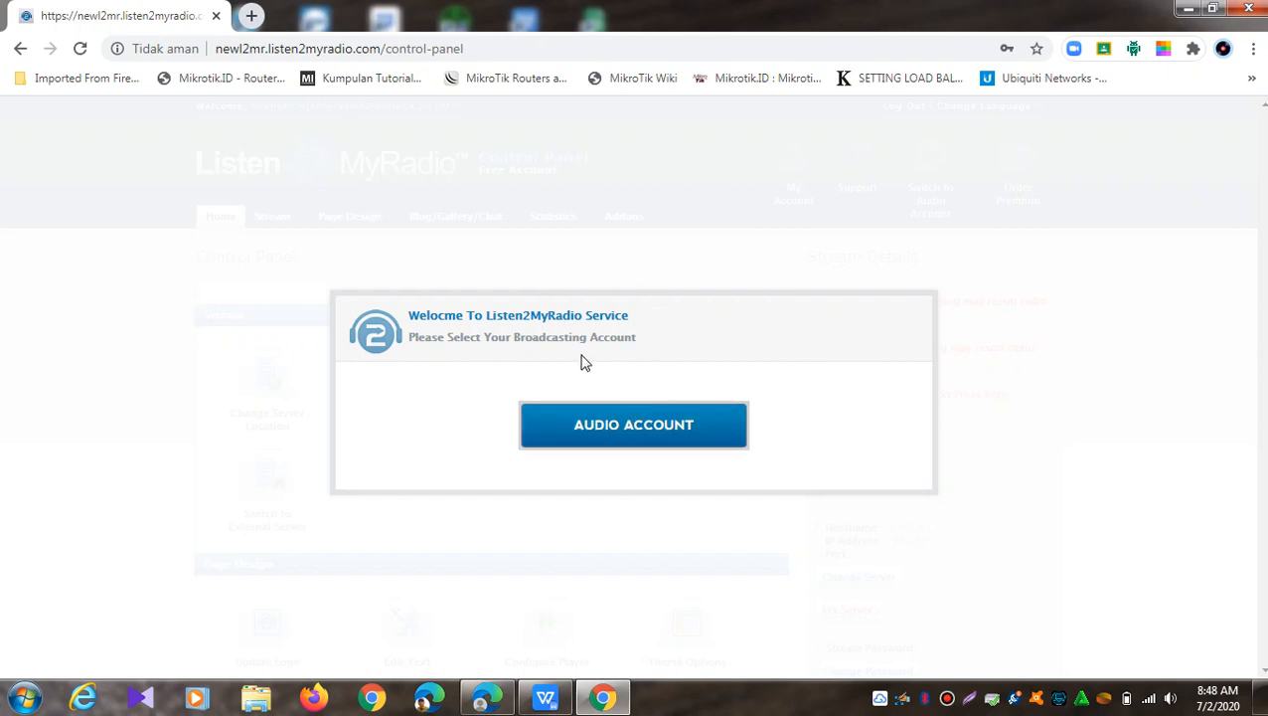
Choose the Audio Account broadcasting option.
left_click(622, 441)
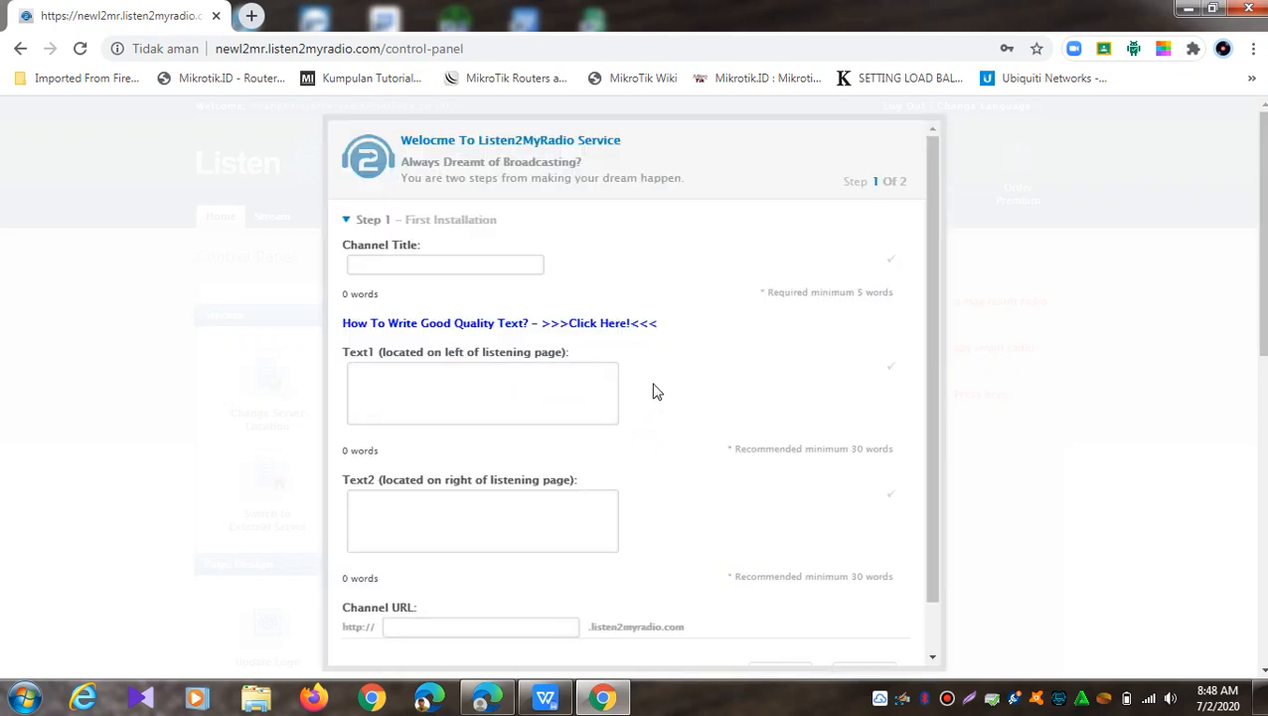
scroll(654, 390, "down", 1)
scroll(654, 390, "up", 1)
Enter 'Radio RBB Broadcast System' as the Channel Title.
left_click(530, 265)
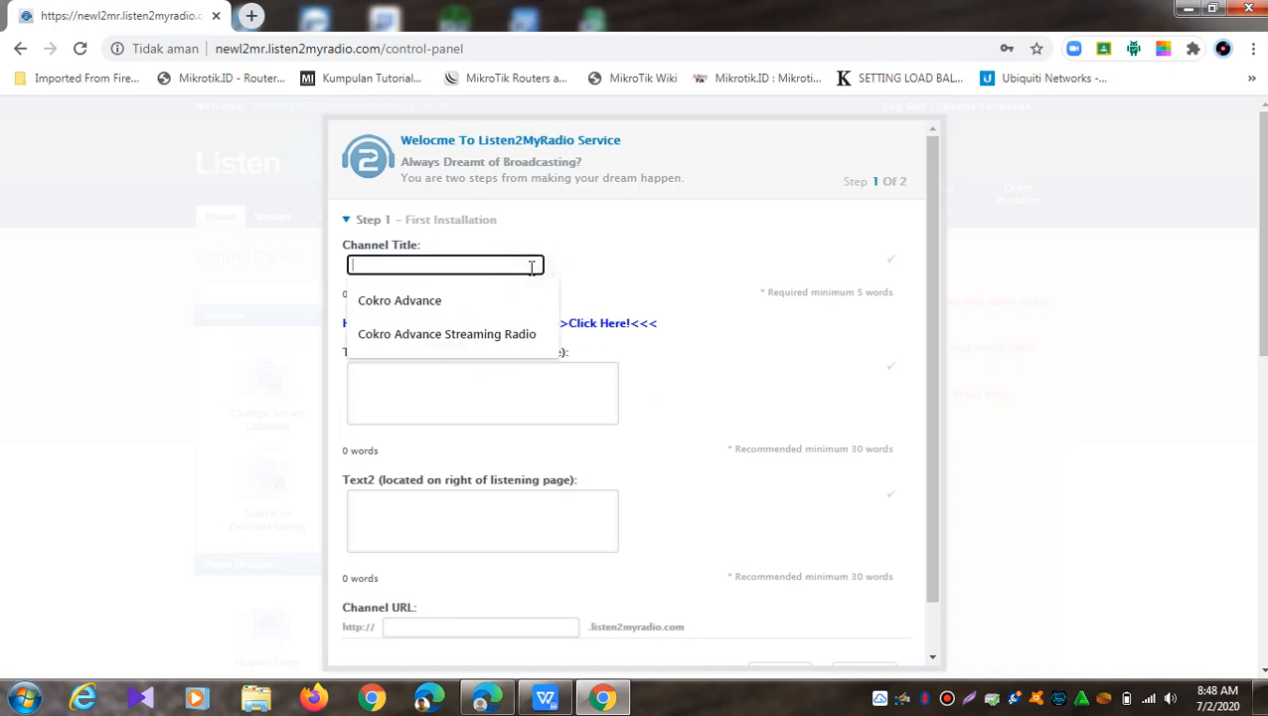
type("RBB")
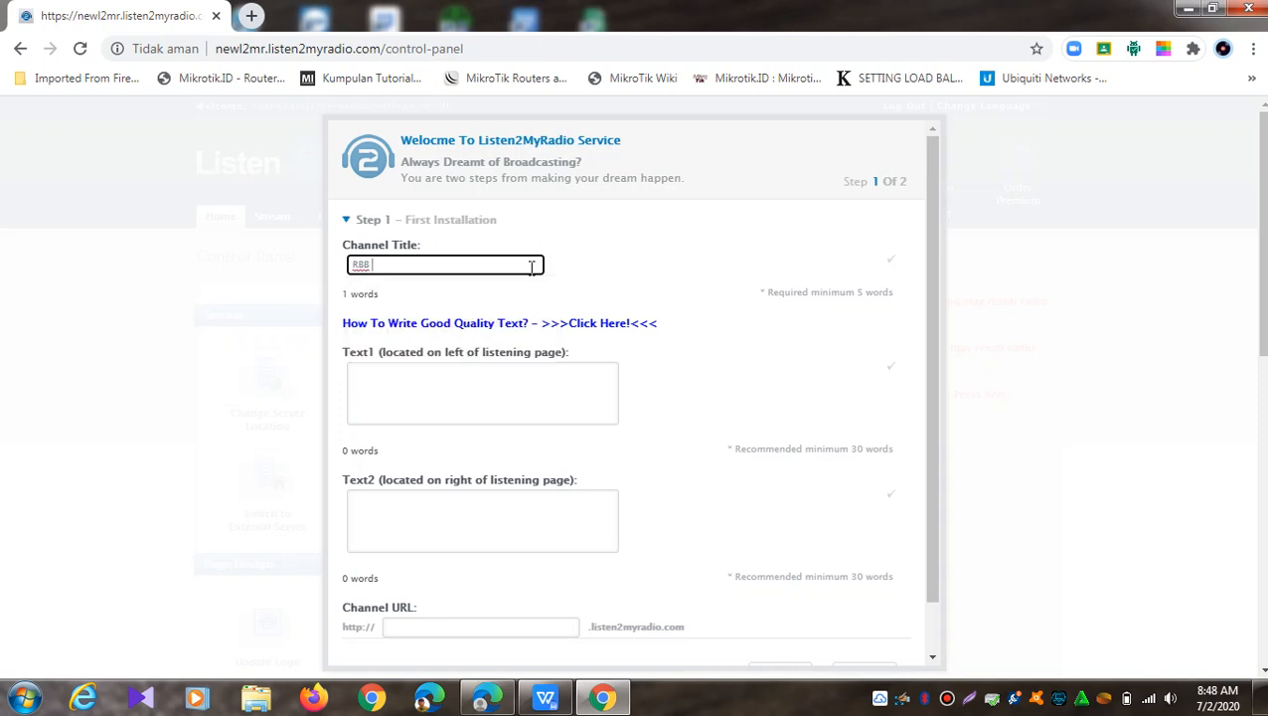
type(" Bro")
key("BackSpace")
key("BackSpace")
key("BackSpace")
key("BackSpace")
key("BackSpace")
key("BackSpace")
key("BackSpace")
type("Radio B")
key("BackSpace")
type("RBB Broadcas")
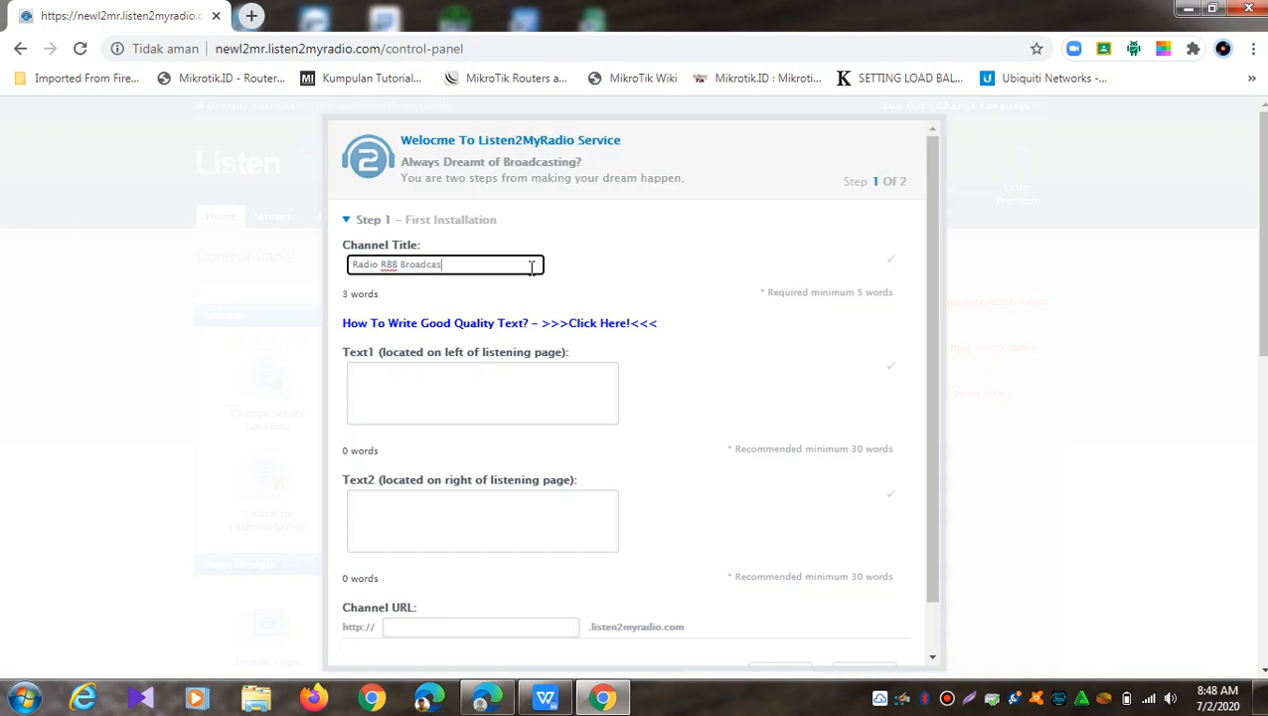
type("t System")
Open the 'How To Write Good Quality Text' guide and skim it.
left_click(599, 324)
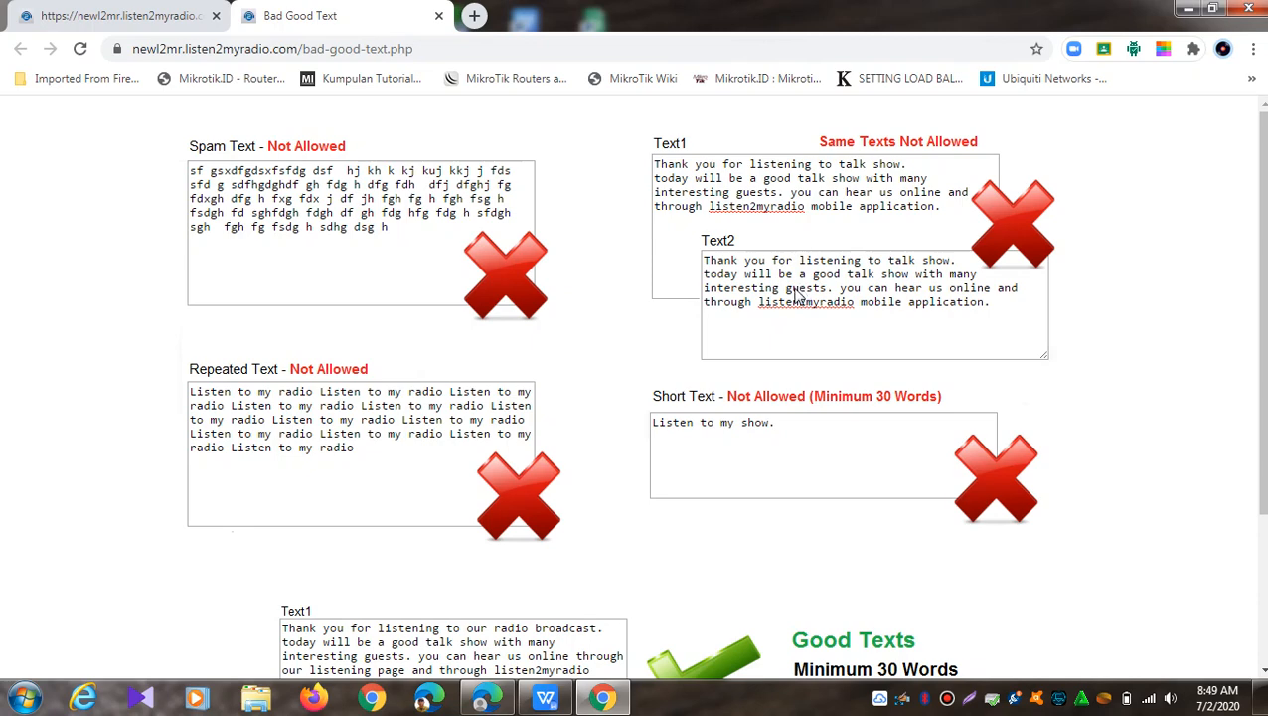
scroll(775, 298, "down", 2)
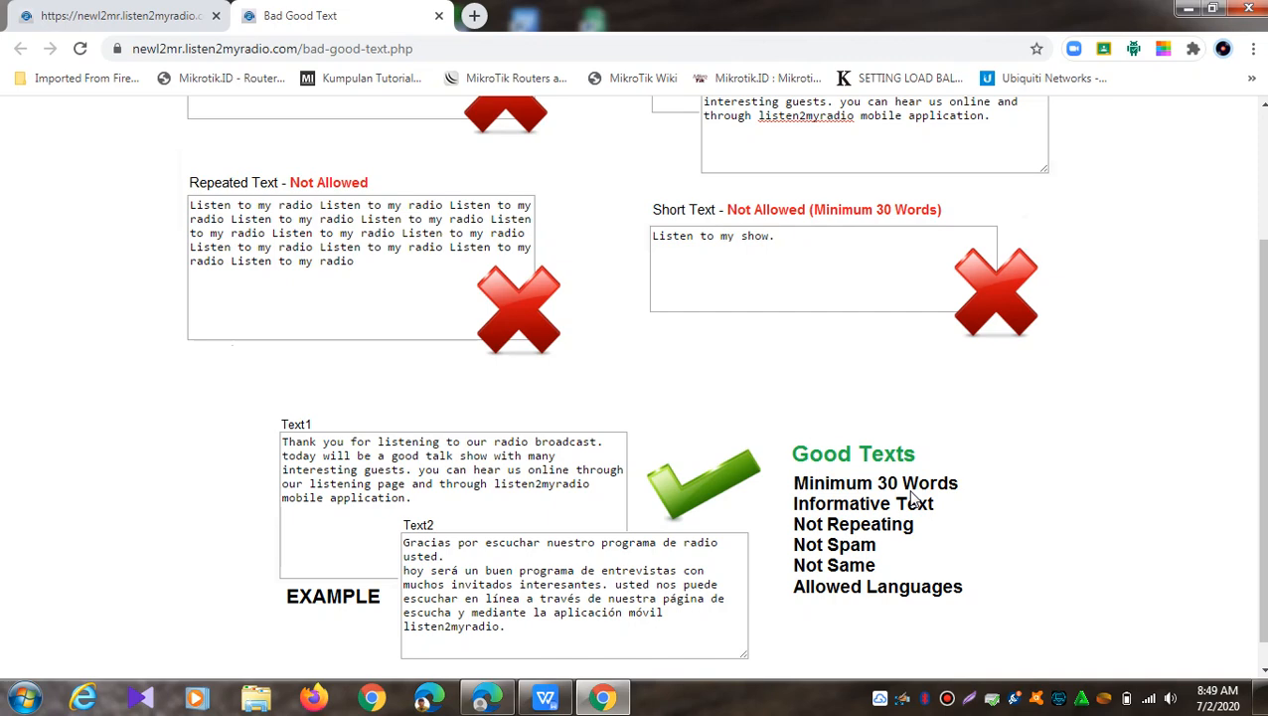
scroll(919, 418, "up", 2)
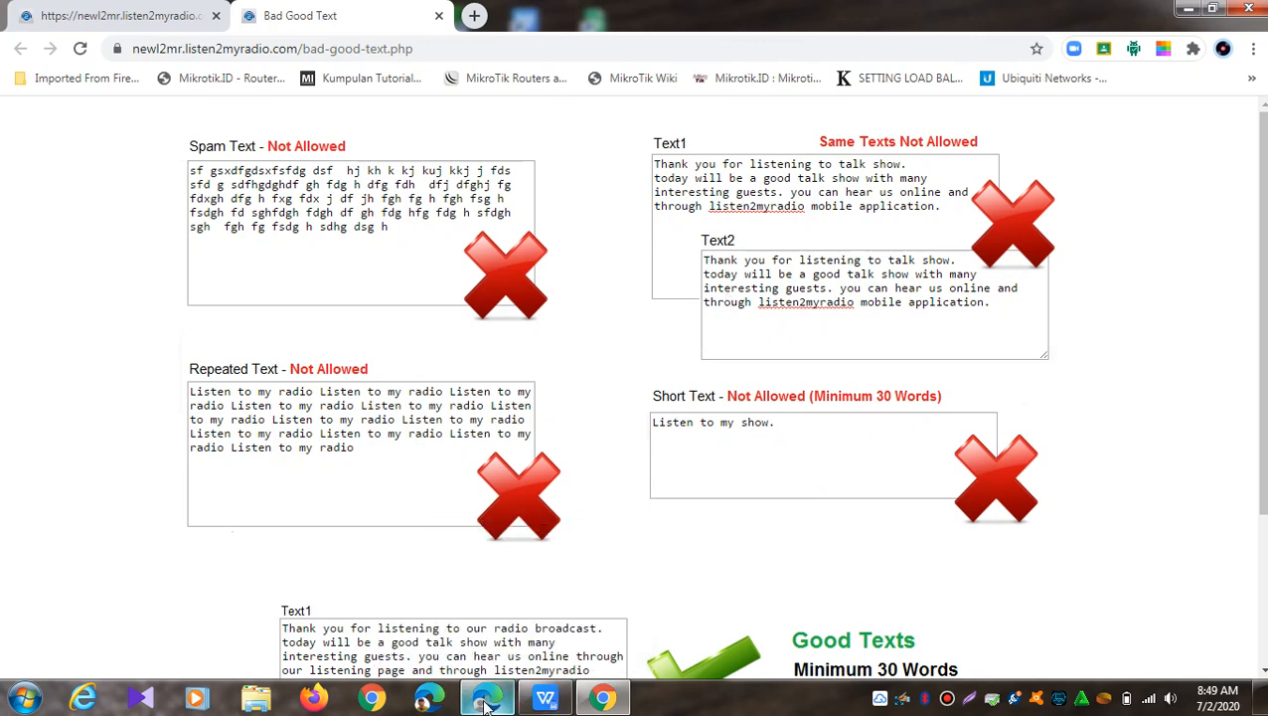
Return to the setup form and place the cursor in the Text1 box.
left_click(591, 700)
left_click(590, 702)
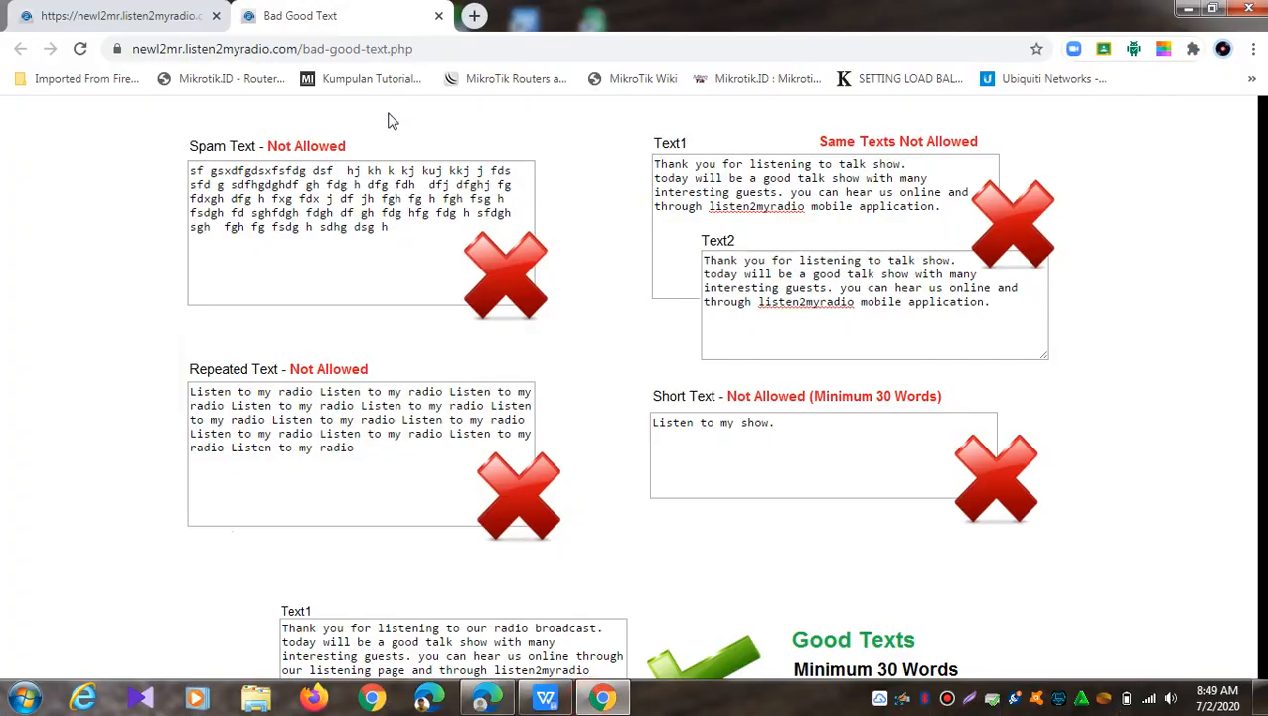
left_click(154, 16)
left_click(439, 382)
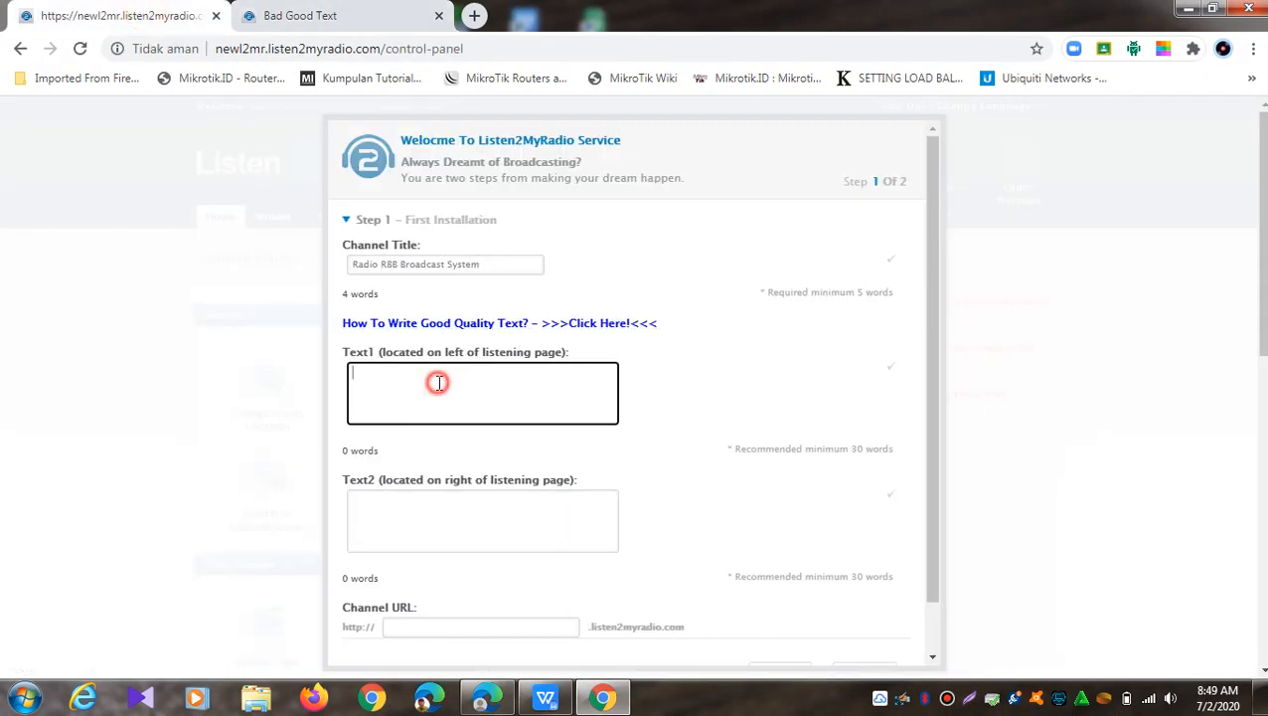
Review the Good Texts example in the guide, then minimise Chrome.
left_click(288, 15)
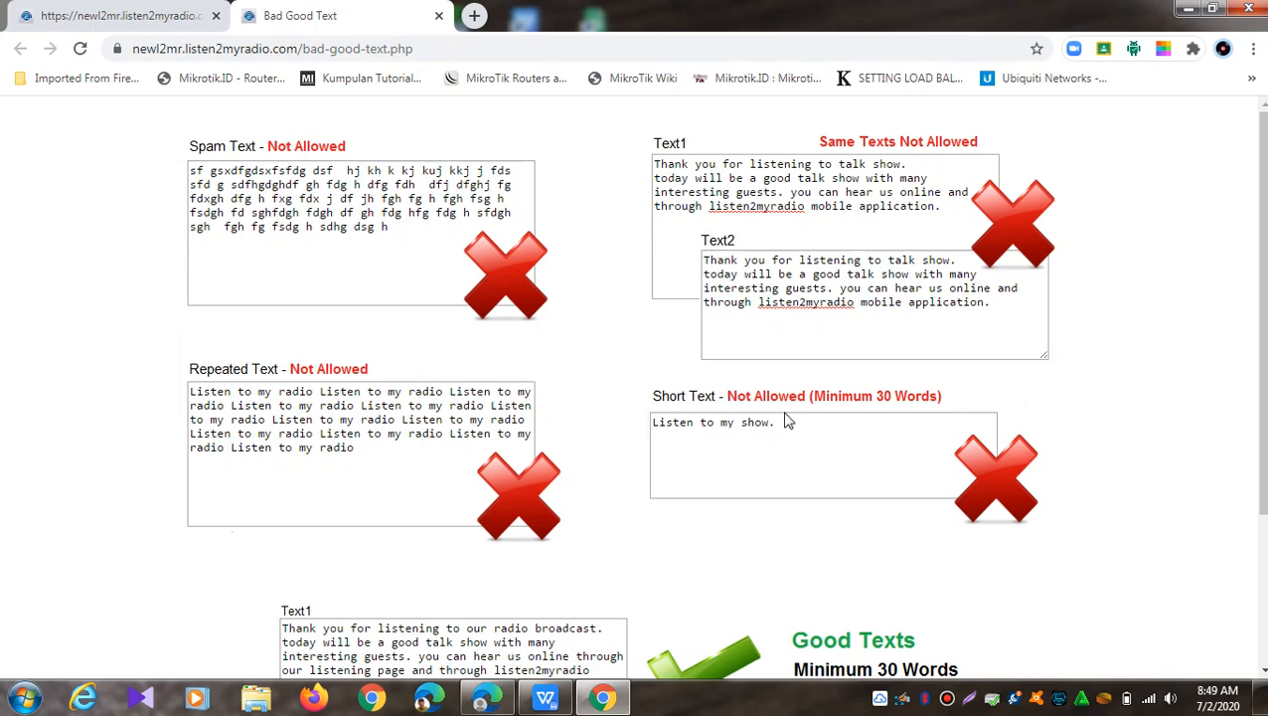
scroll(785, 422, "down", 2)
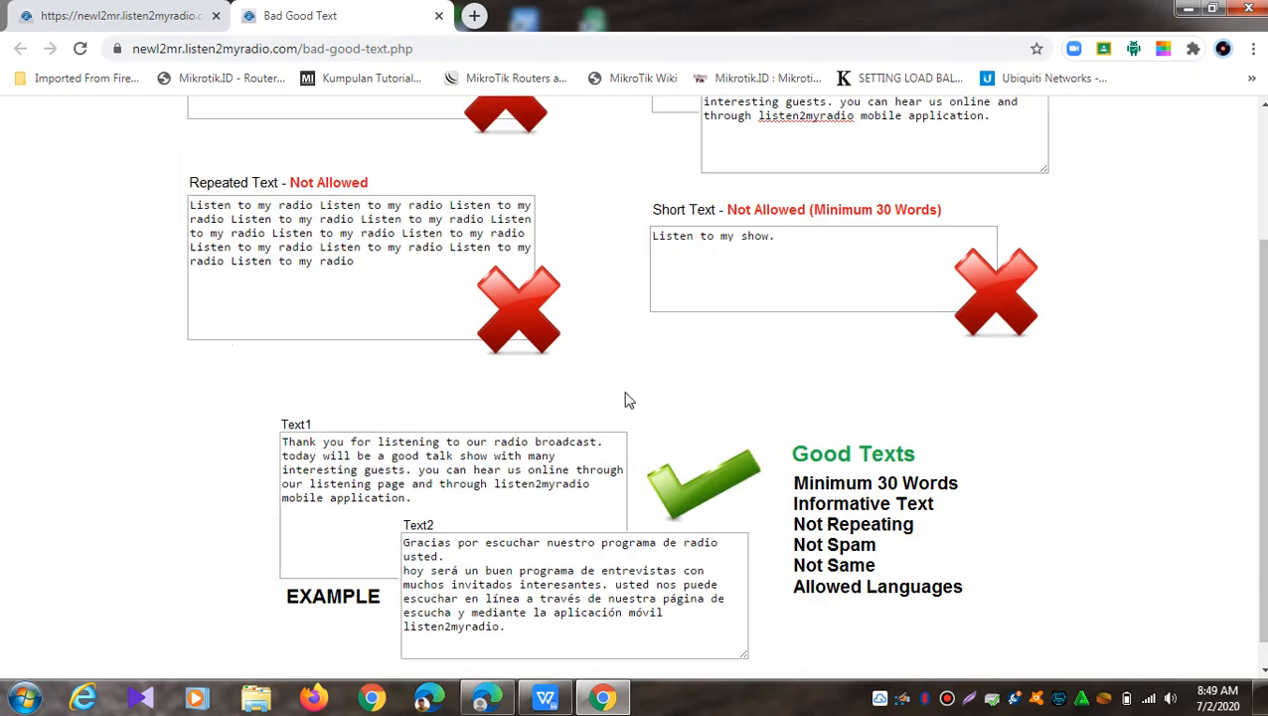
scroll(628, 393, "down", 1)
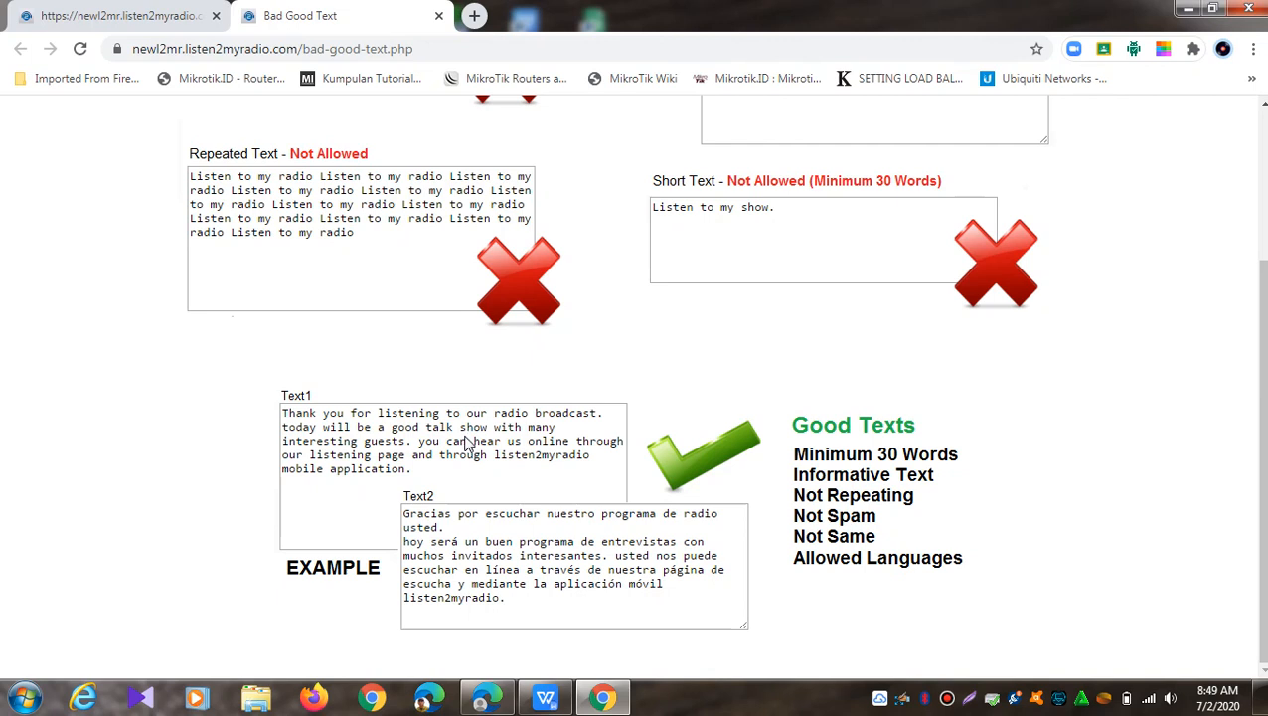
left_click(600, 696)
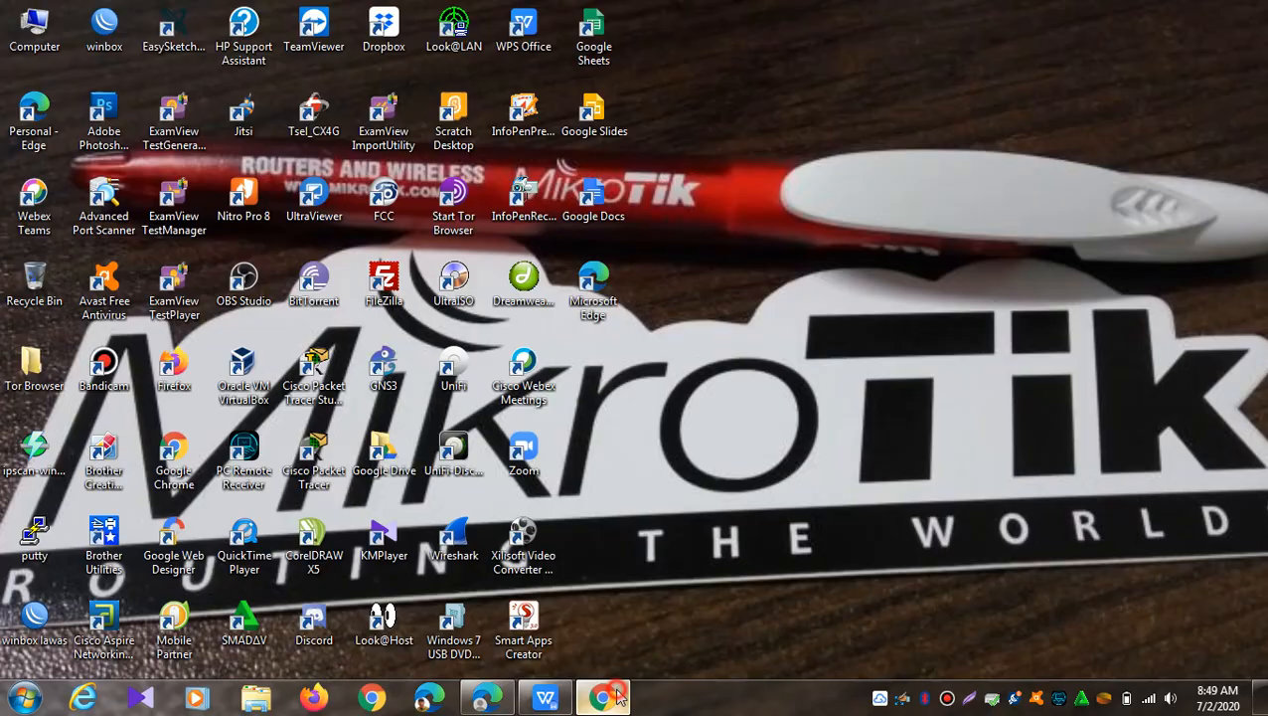
Type the Text1 welcome sentence thanking listeners and saying 'selamat datang'.
left_click(602, 696)
left_click(133, 12)
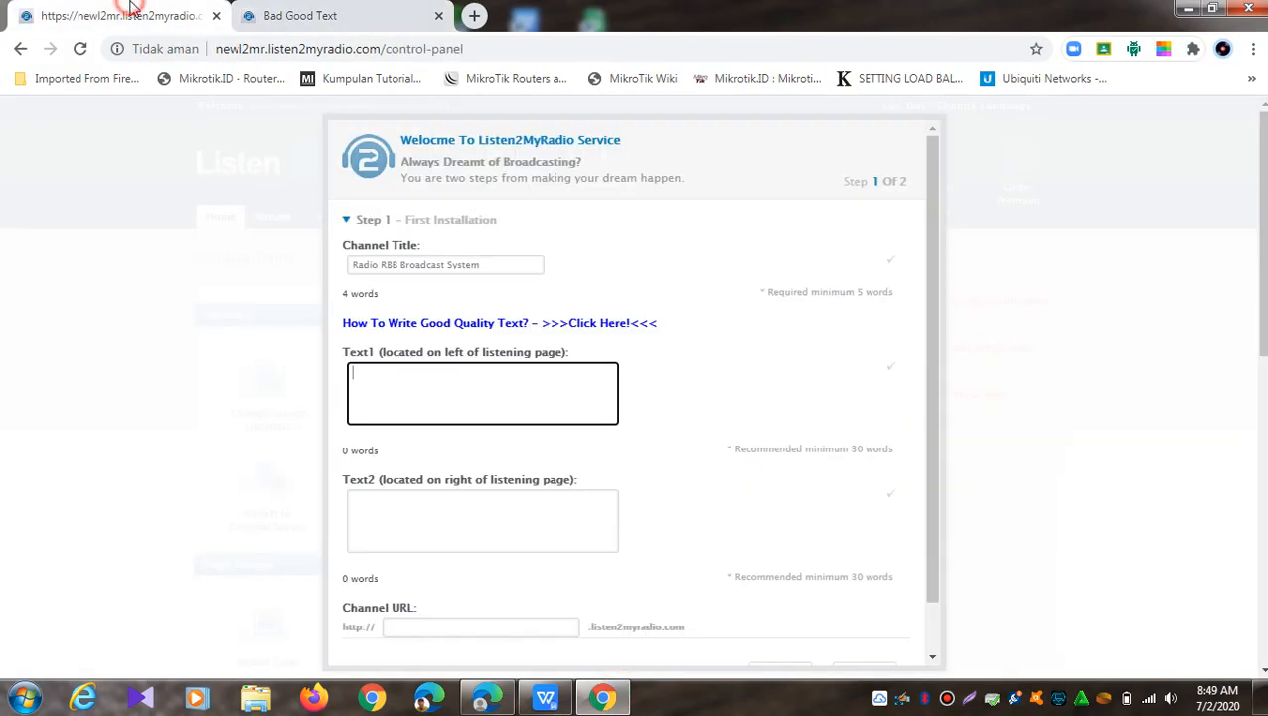
type("Terika")
key("BackSpace")
type("ma Kasih")
key("BackSpace")
key("BackSpace")
key("BackSpace")
key("BackSpace")
key("BackSpace")
type("kasih sudah mende")
key("BackSpace")
key("BackSpace")
key("BackSpace")
key("BackSpace")
key("BackSpace")
key("BackSpace")
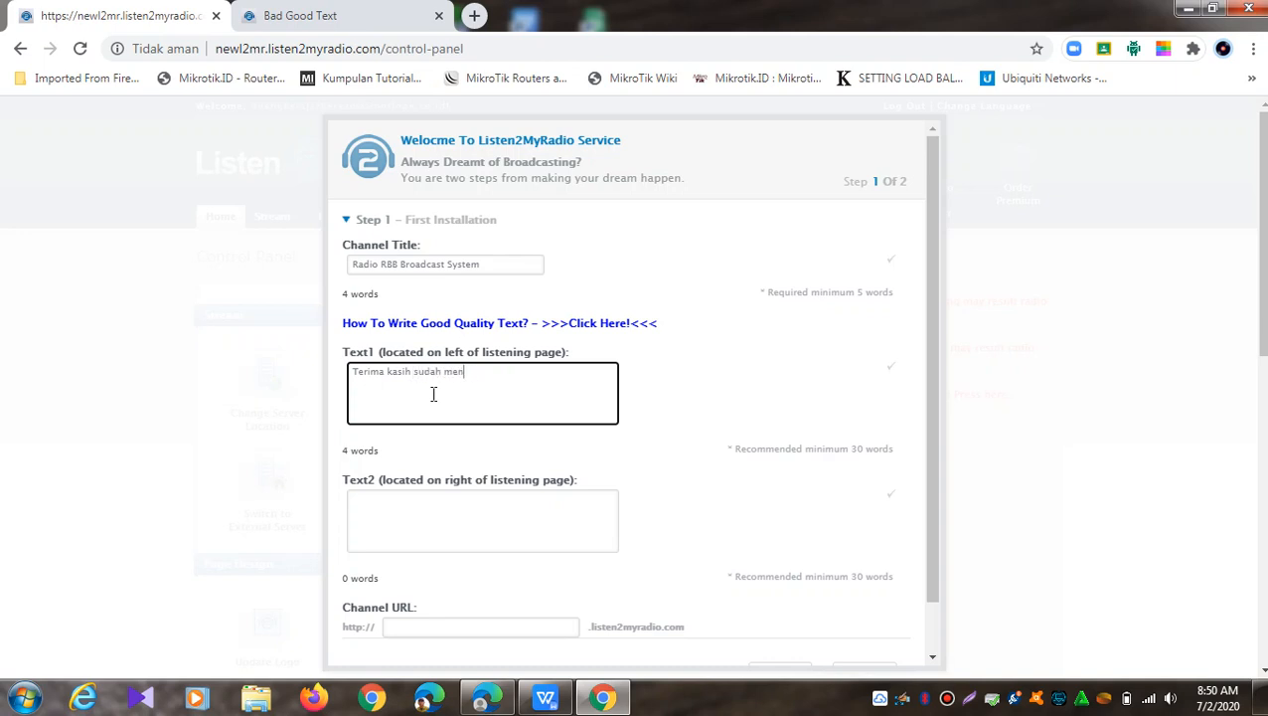
type("bergabung dan mendengarkan radio")
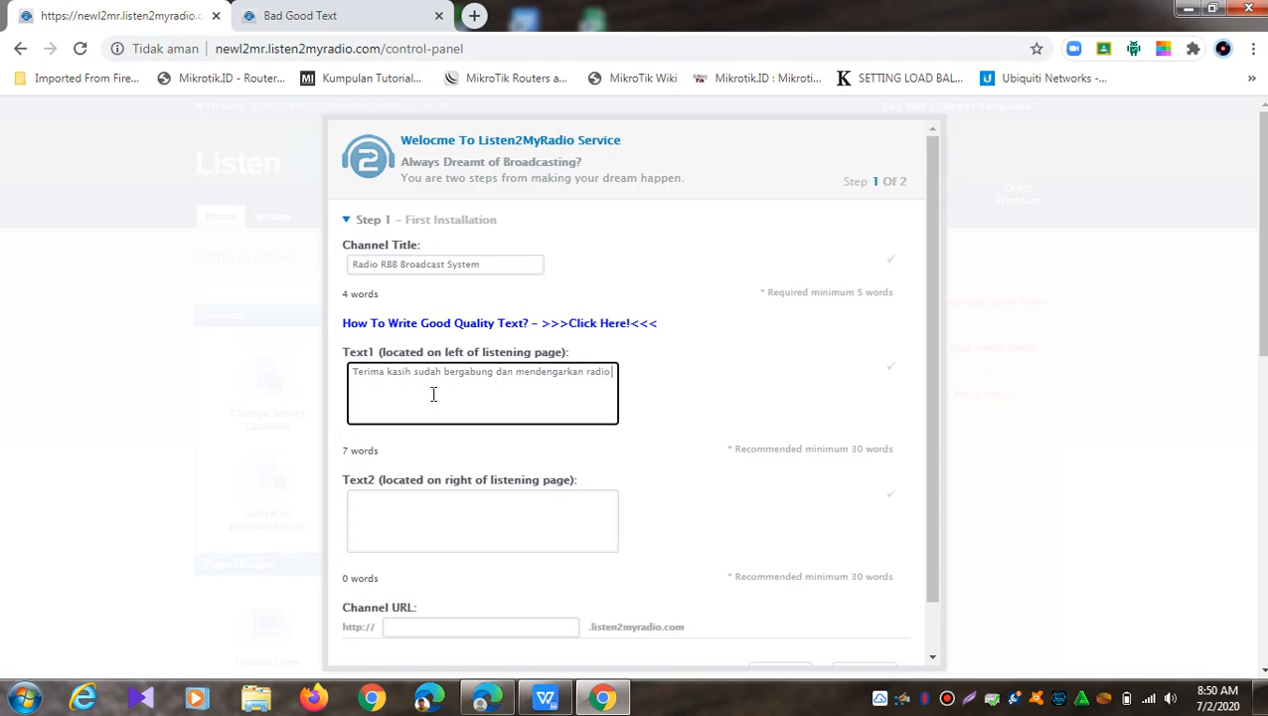
type(" streaming kami, kami ucapkan se")
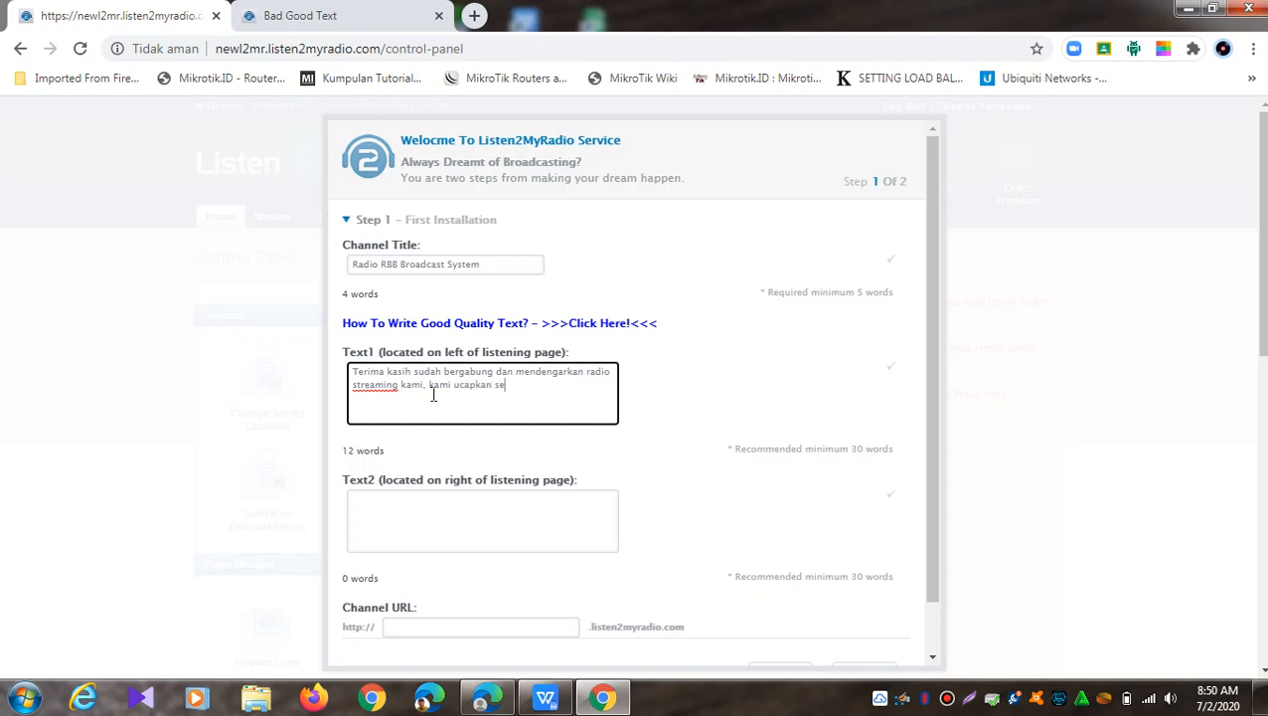
type("lamat datang")
type(".")
Add the sentence on education innovation, technology and science ending 'kemajuan dunia pendidikan'.
type("selamat ")
type("mendengar")
type("kan s")
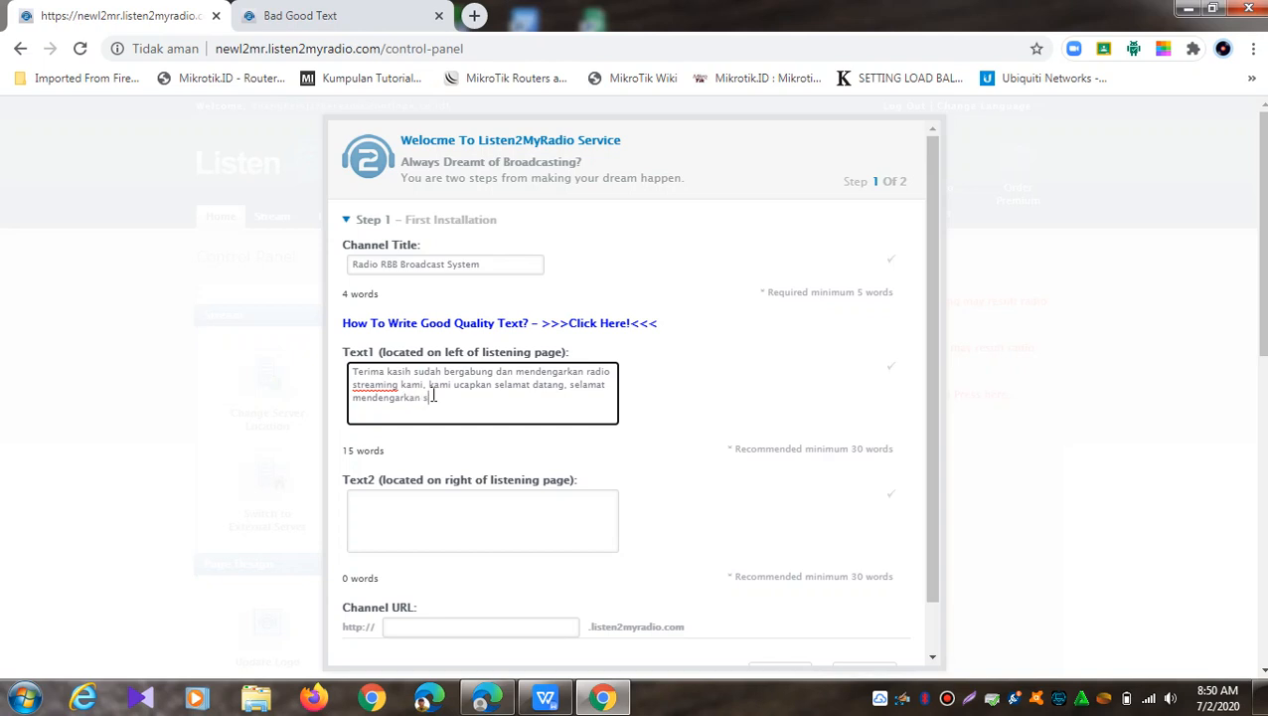
type("iaran radio kami yang berisi")
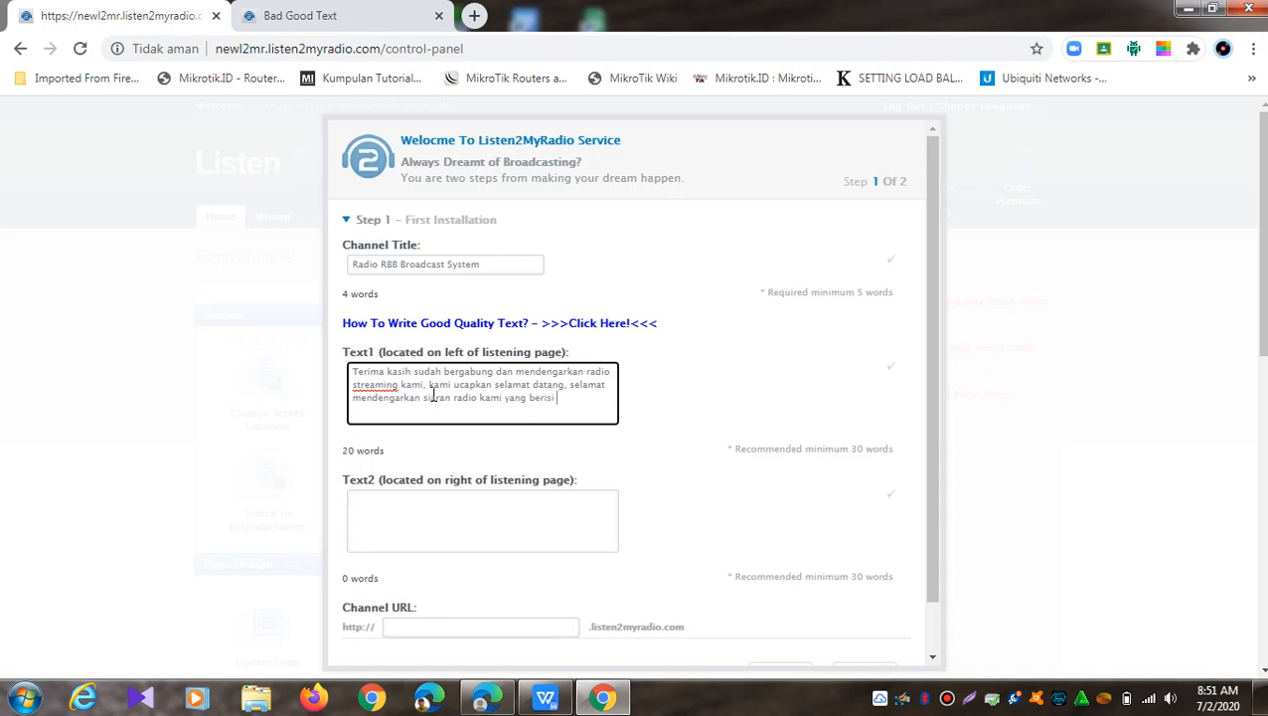
type(" tentang")
type(" edukasi,")
key("BackSpace")
key("BackSpace")
key("BackSpace")
key("BackSpace")
key("BackSpace")
key("BackSpace")
key("BackSpace")
key("BackSpace")
type("inovasi edukasi, teknolo")
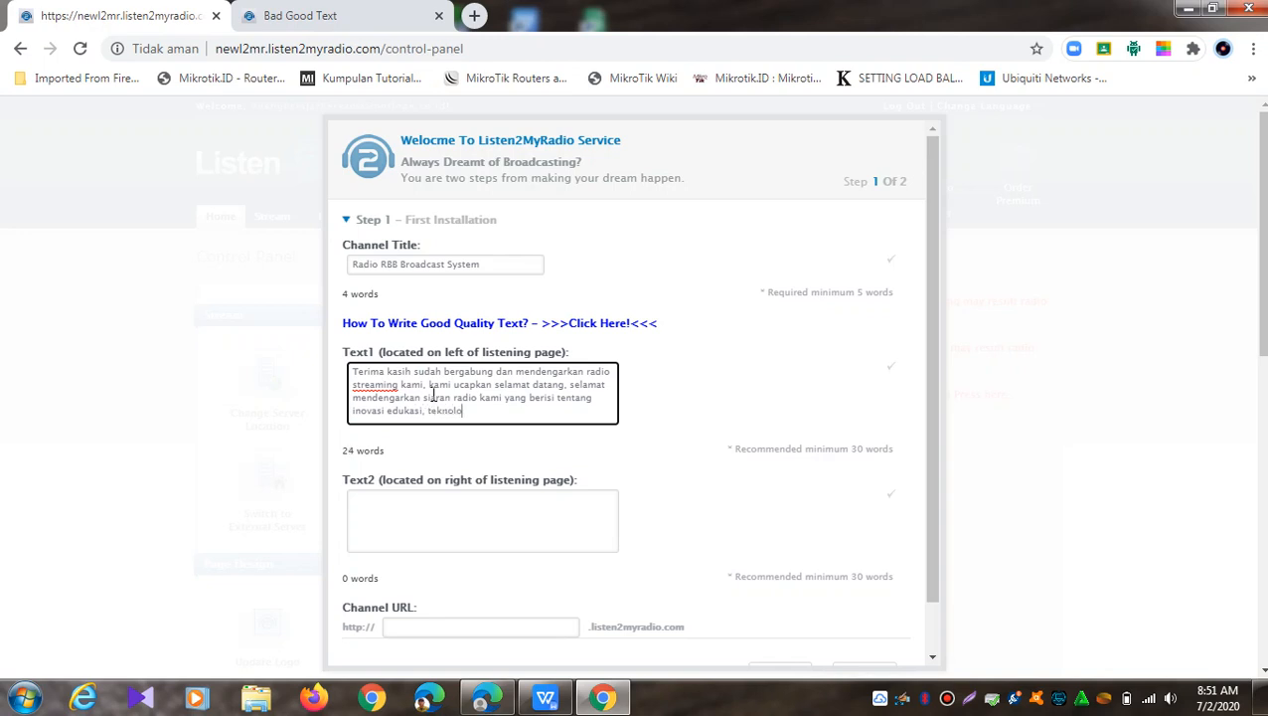
type("gi dan sain")
scroll(453, 364, "down", 1)
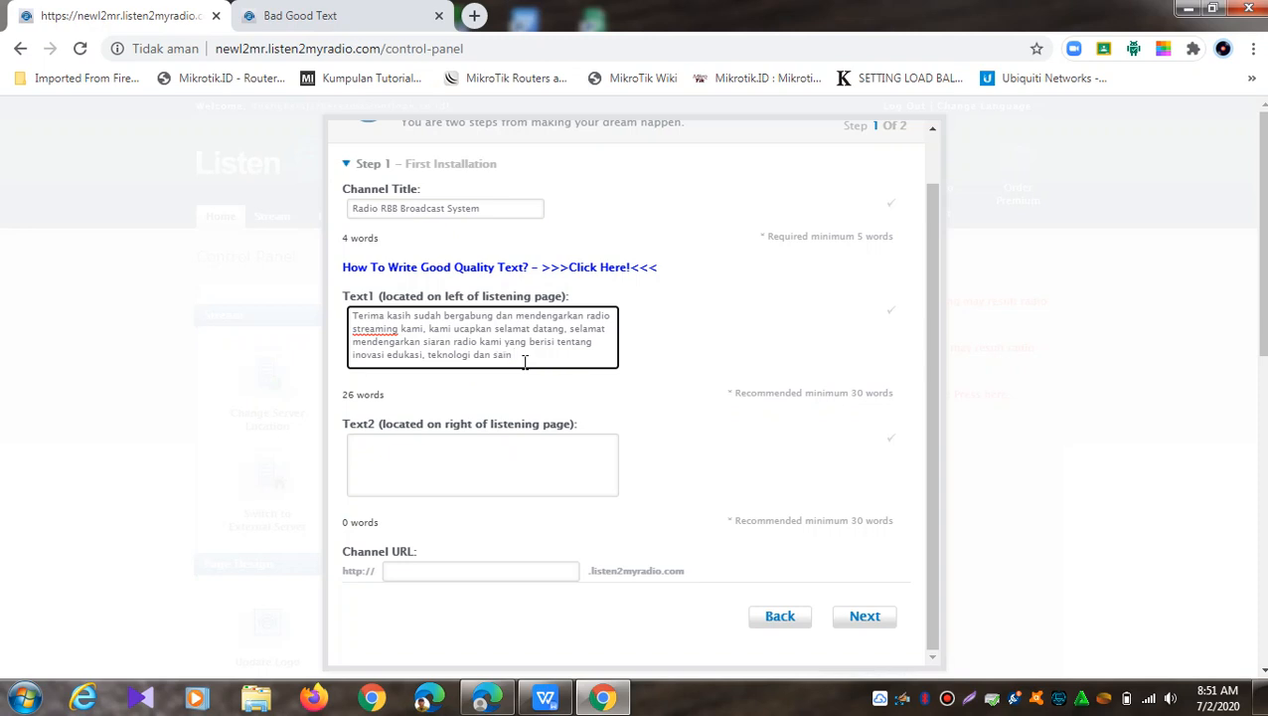
type("s untuk kemajuan dunia ")
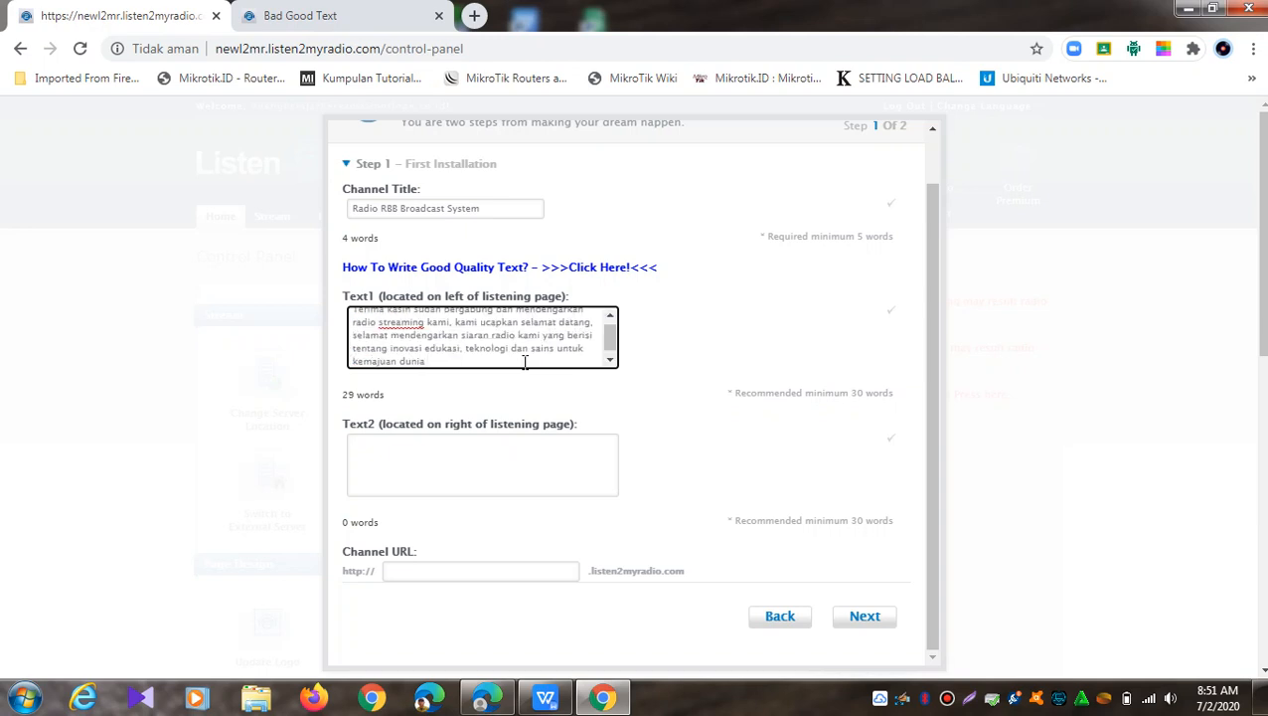
type("pendidikan")
scroll(524, 362, "up", 1)
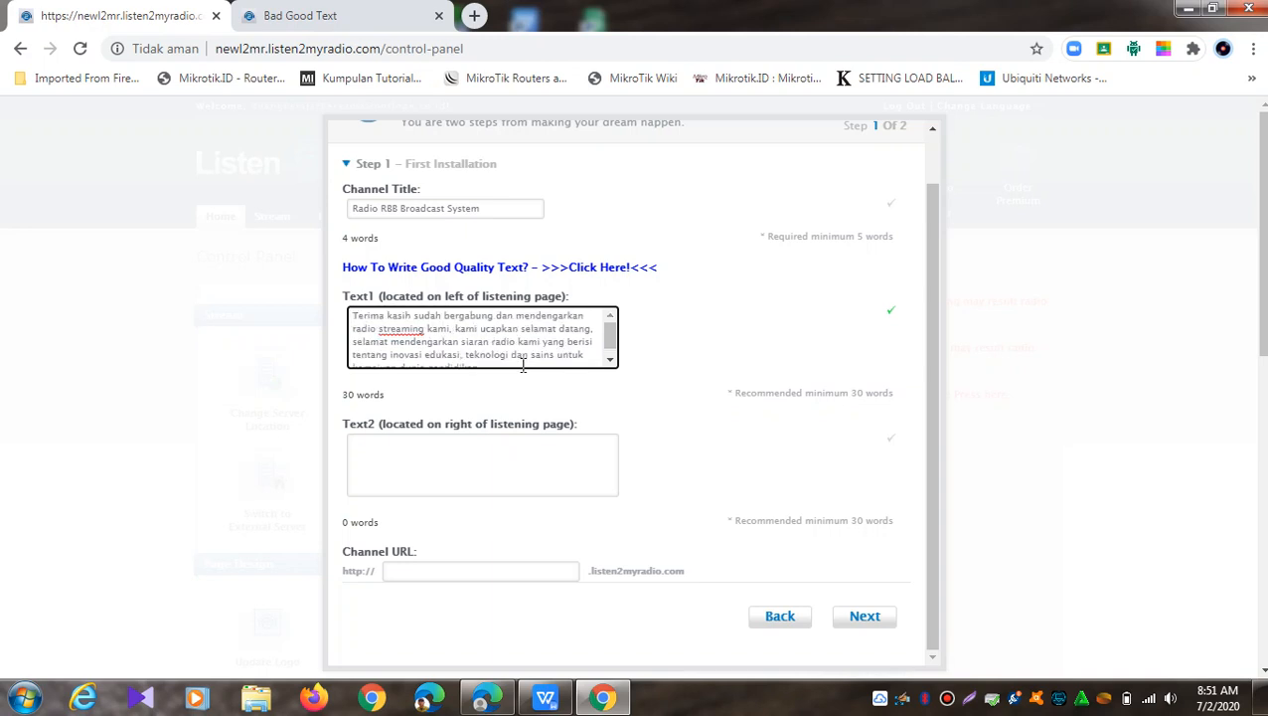
Copy the Text1 paragraph with Salin and paste it into Text2 with Tempel.
left_click(442, 448)
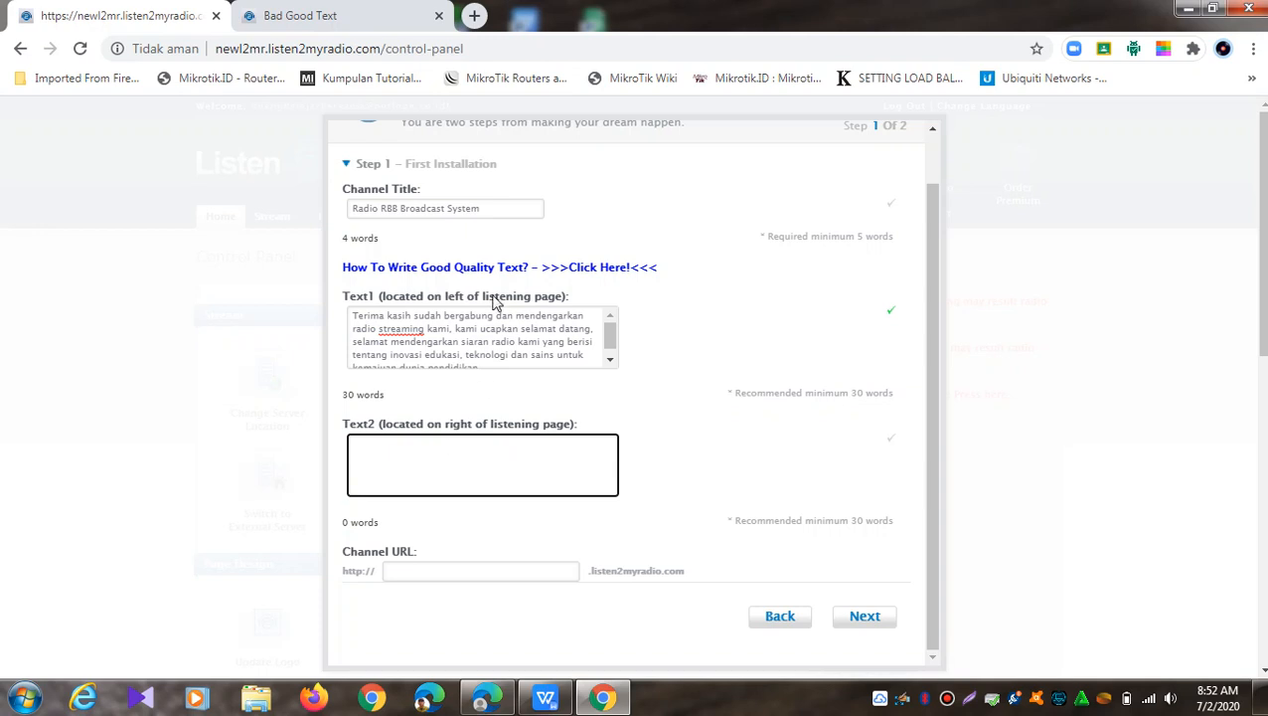
left_click_drag(356, 318, 540, 382)
right_click(538, 382)
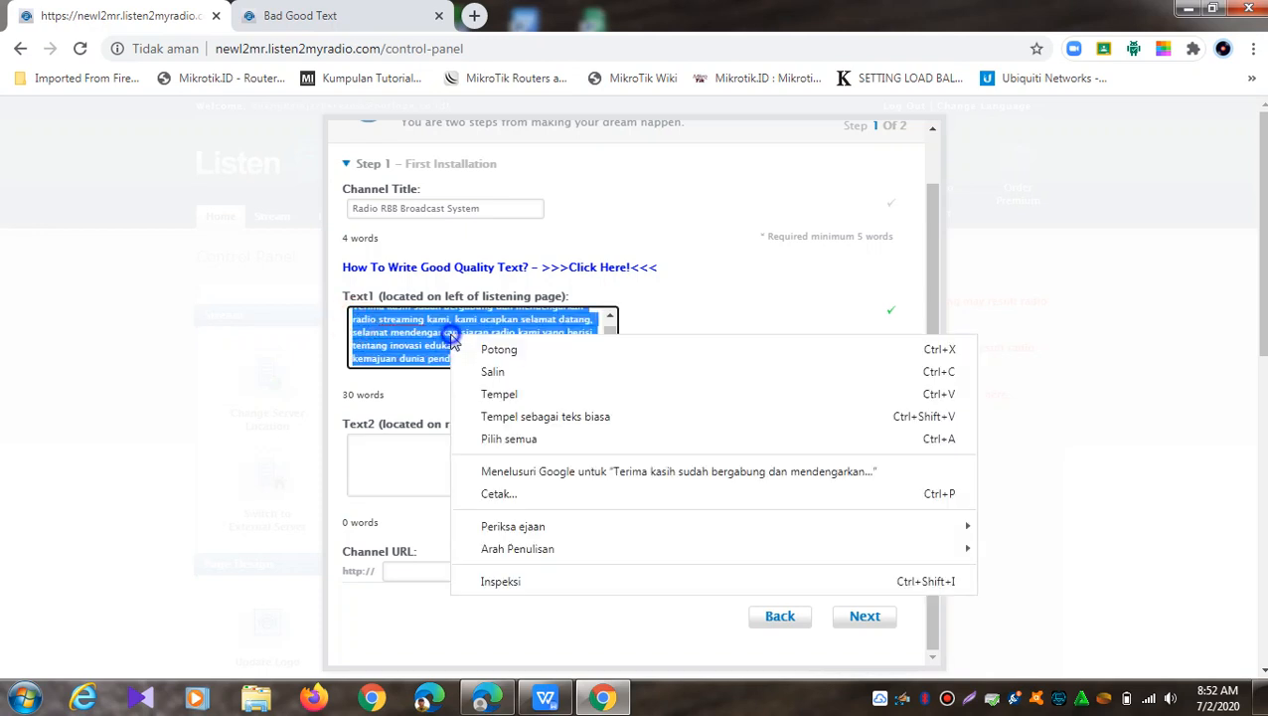
left_click(502, 368)
right_click(463, 466)
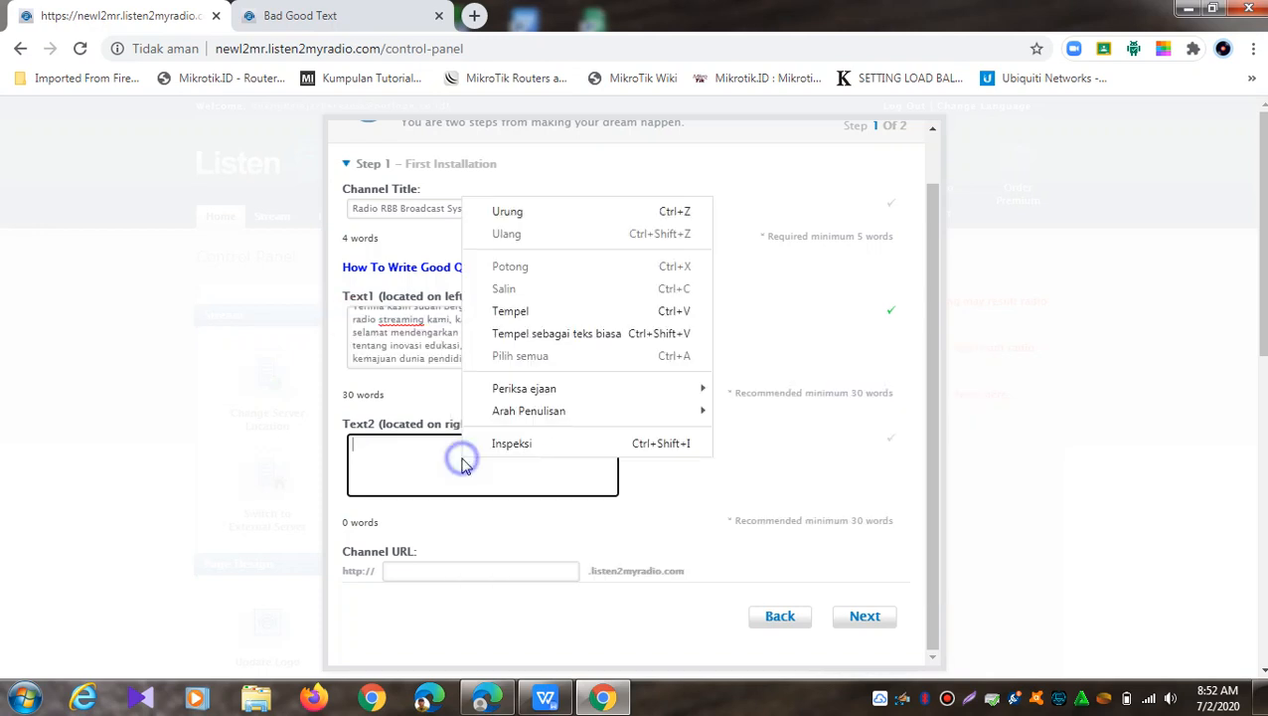
left_click(527, 311)
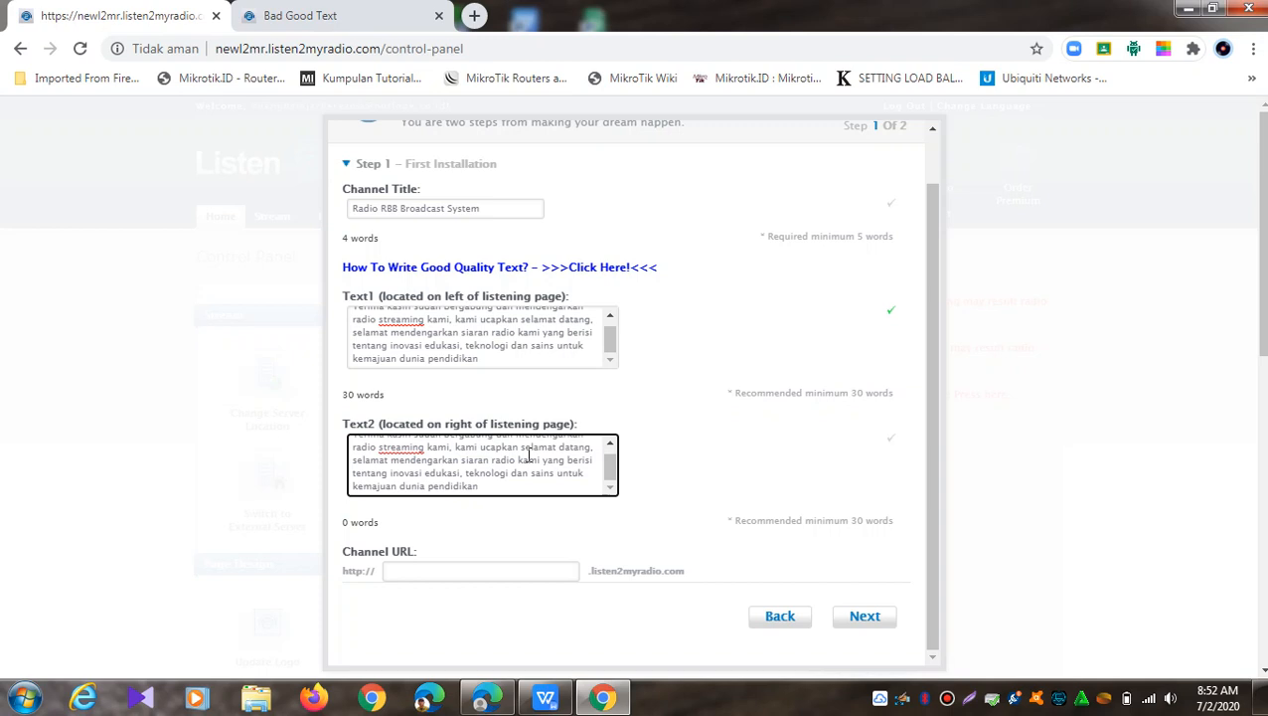
left_click(457, 574)
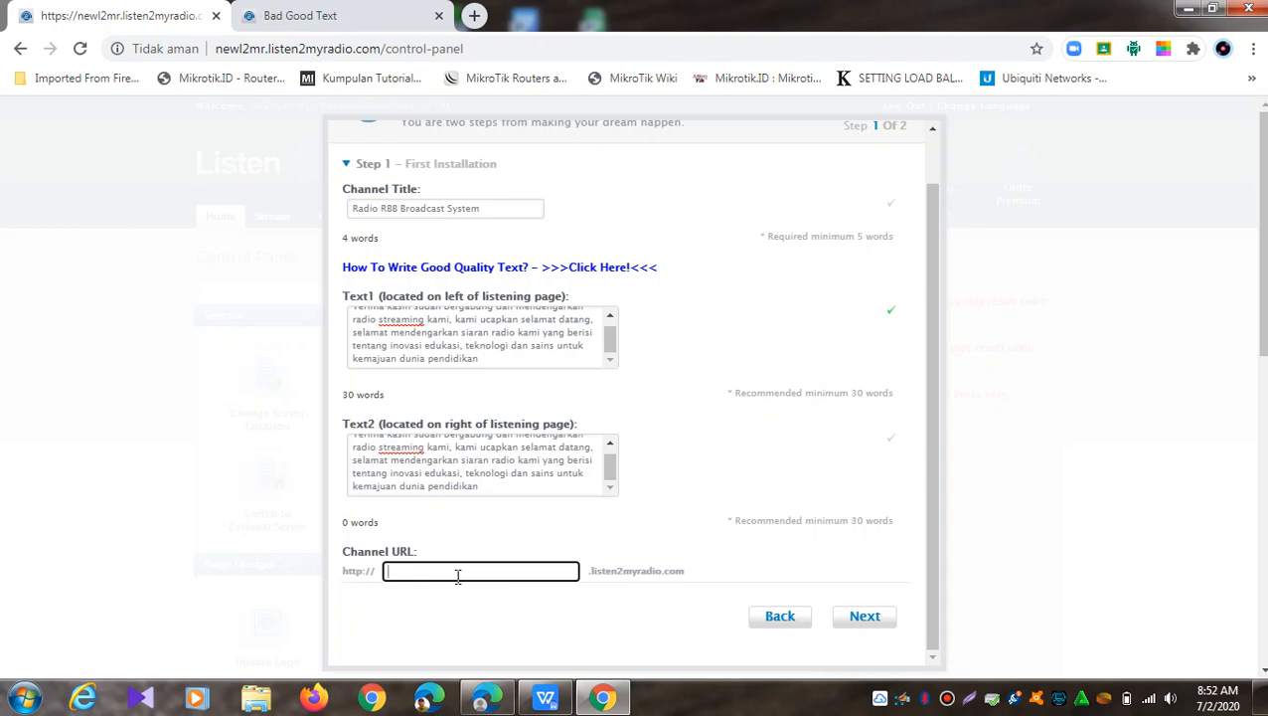
Set the channel subdomain to RadioRBB and submit installation step 1.
type("RadioRBB")
key("BackSpace")
key("BackSpace")
key("BackSpace")
type("RBB")
key("Return")
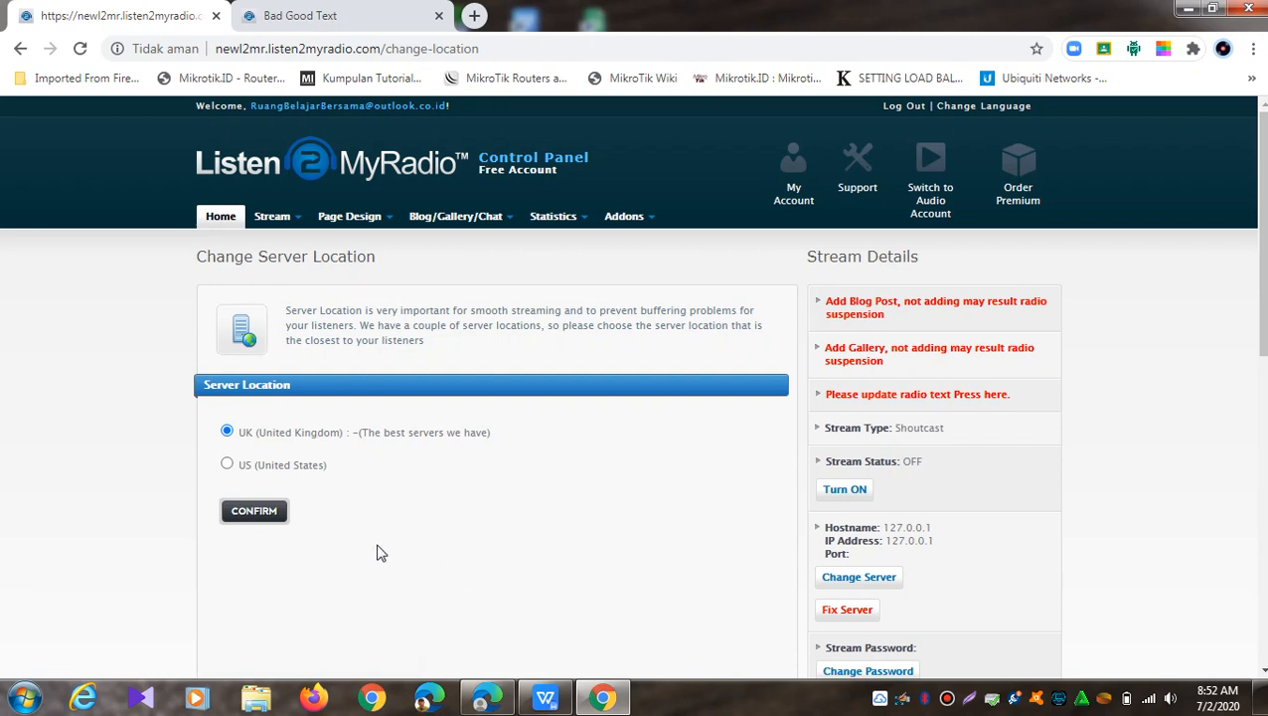
Confirm the UK server and check the hostname freeuk25.listen2myradio.com, port 30467.
left_click(275, 518)
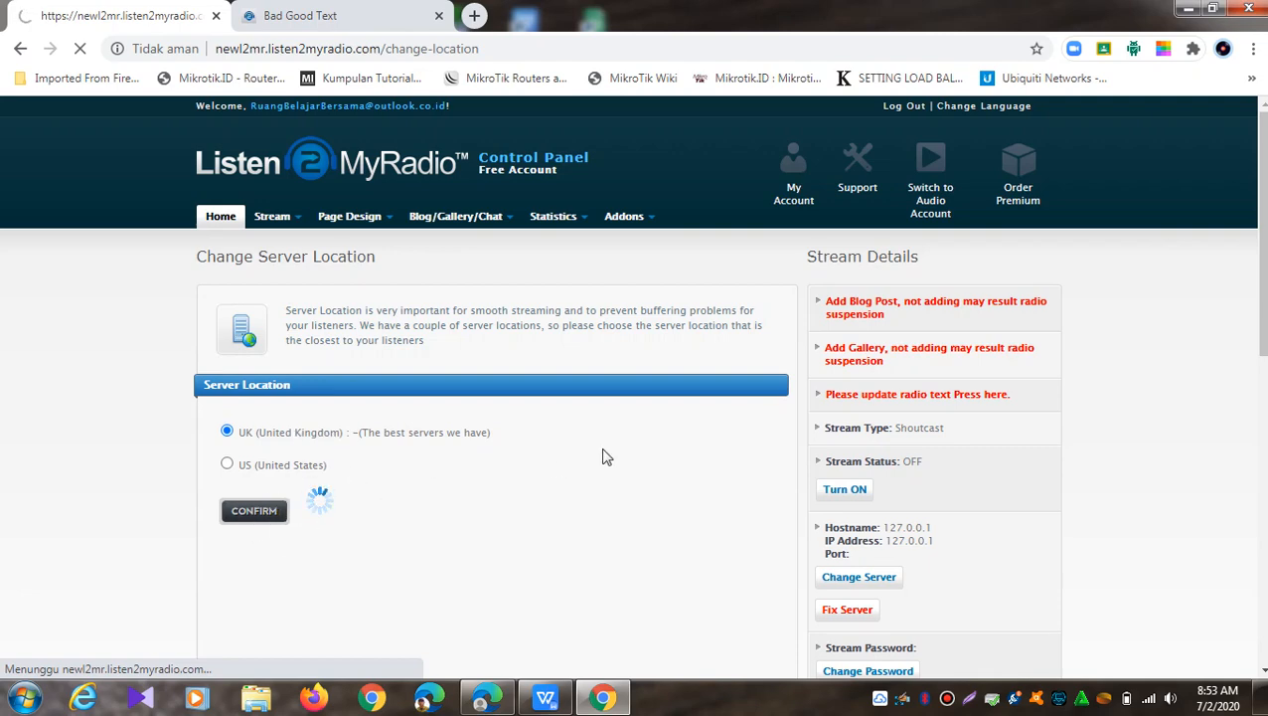
scroll(593, 426, "down", 2)
scroll(587, 420, "up", 1)
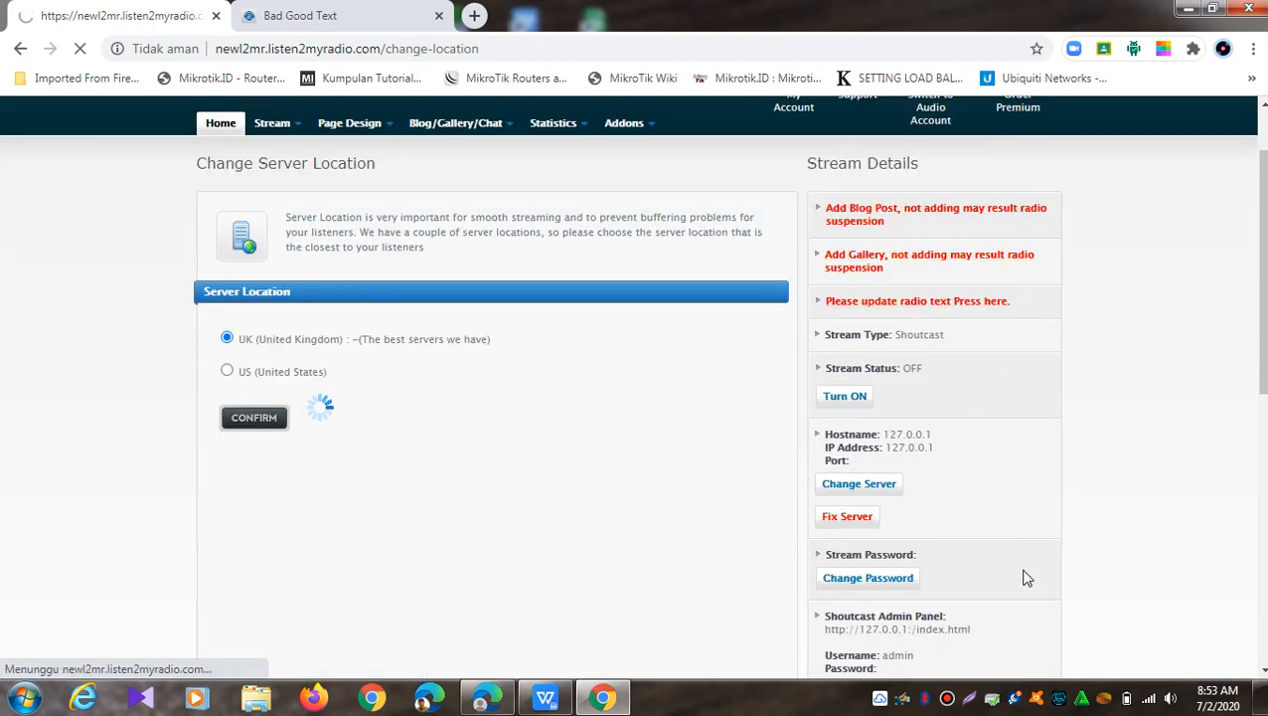
scroll(914, 666, "down", 2)
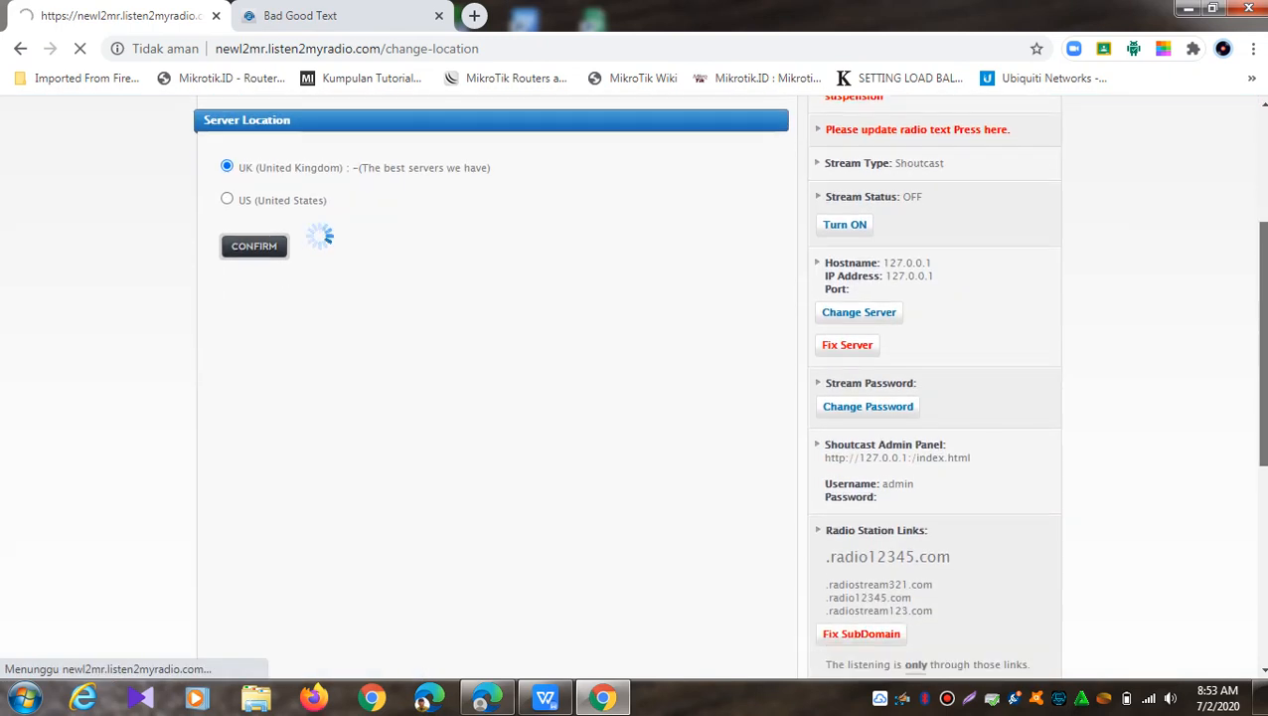
scroll(1265, 273, "down", 1)
scroll(1265, 274, "down", 1)
scroll(1265, 273, "up", 3)
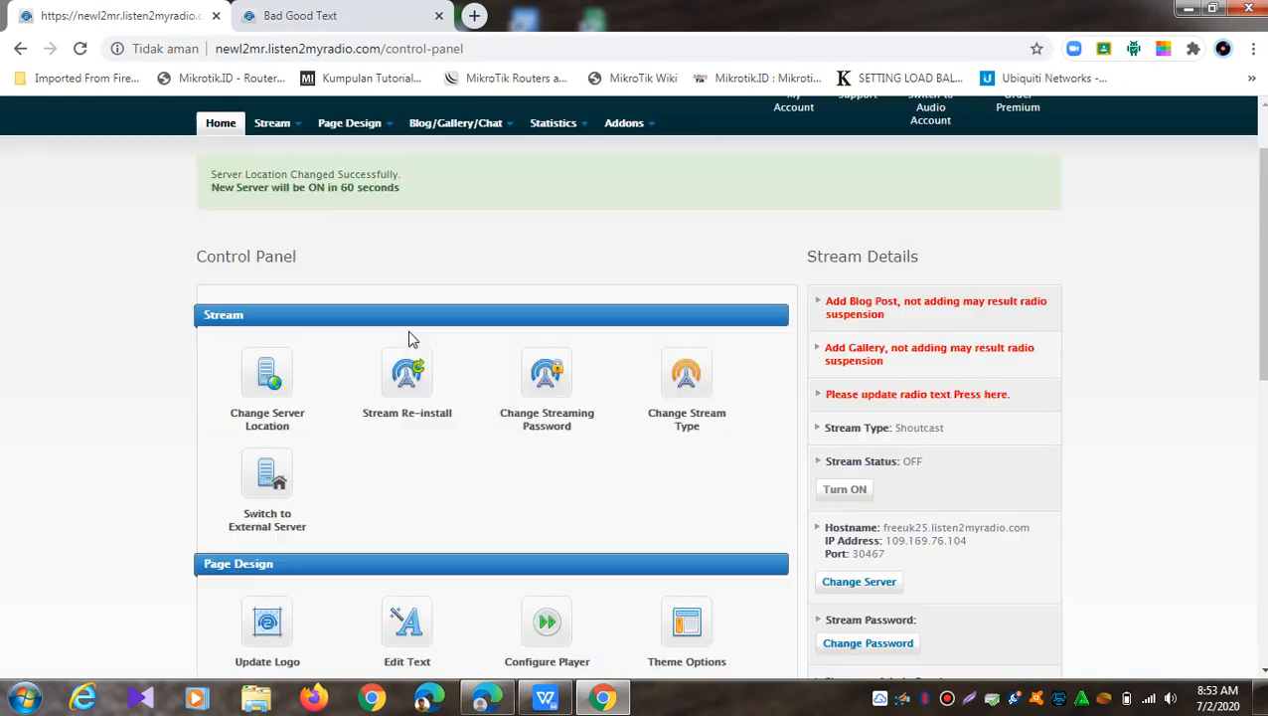
scroll(410, 338, "down", 4)
scroll(408, 333, "up", 1)
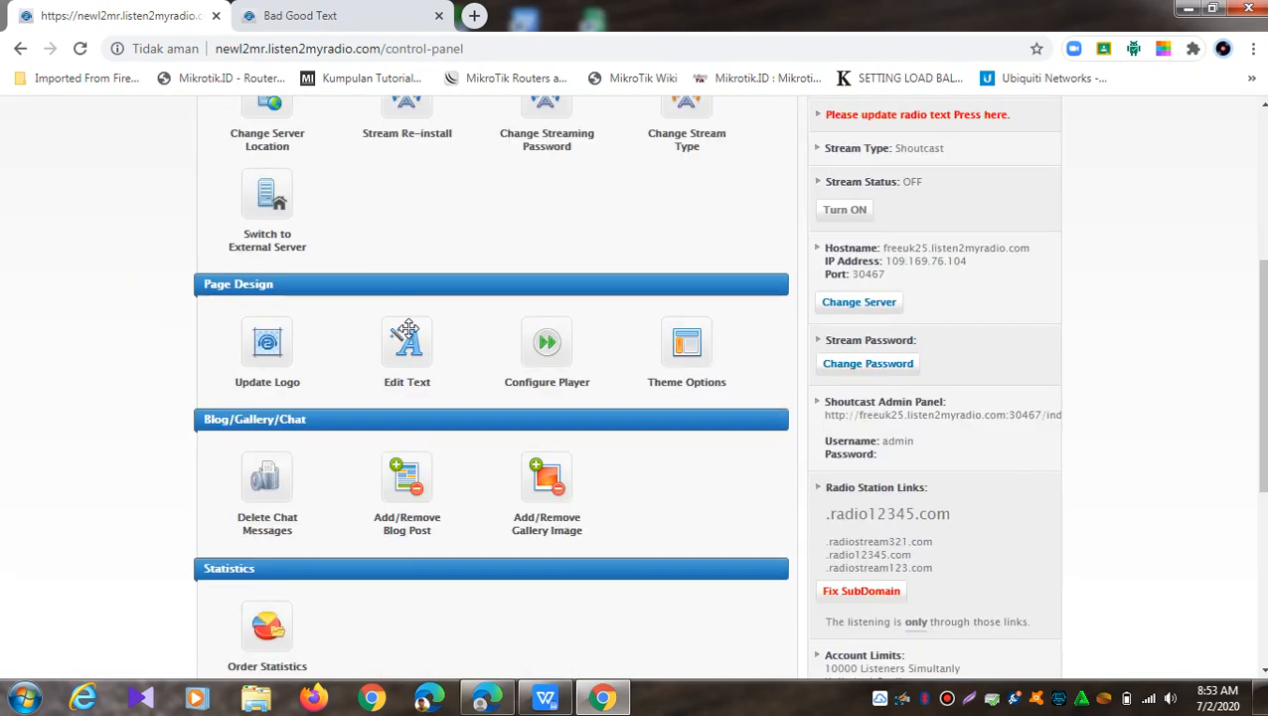
scroll(408, 333, "up", 2)
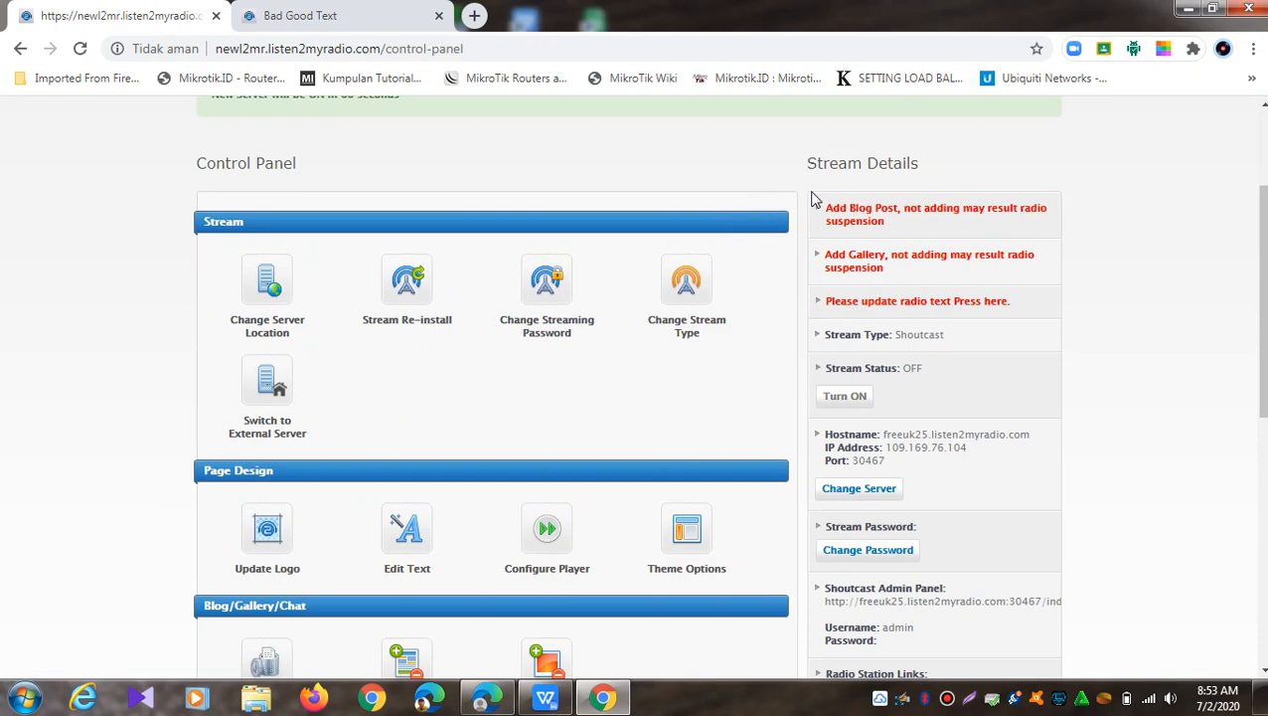
Capture the Stream Details area in Lightshot and box the three red warnings.
left_click(969, 698)
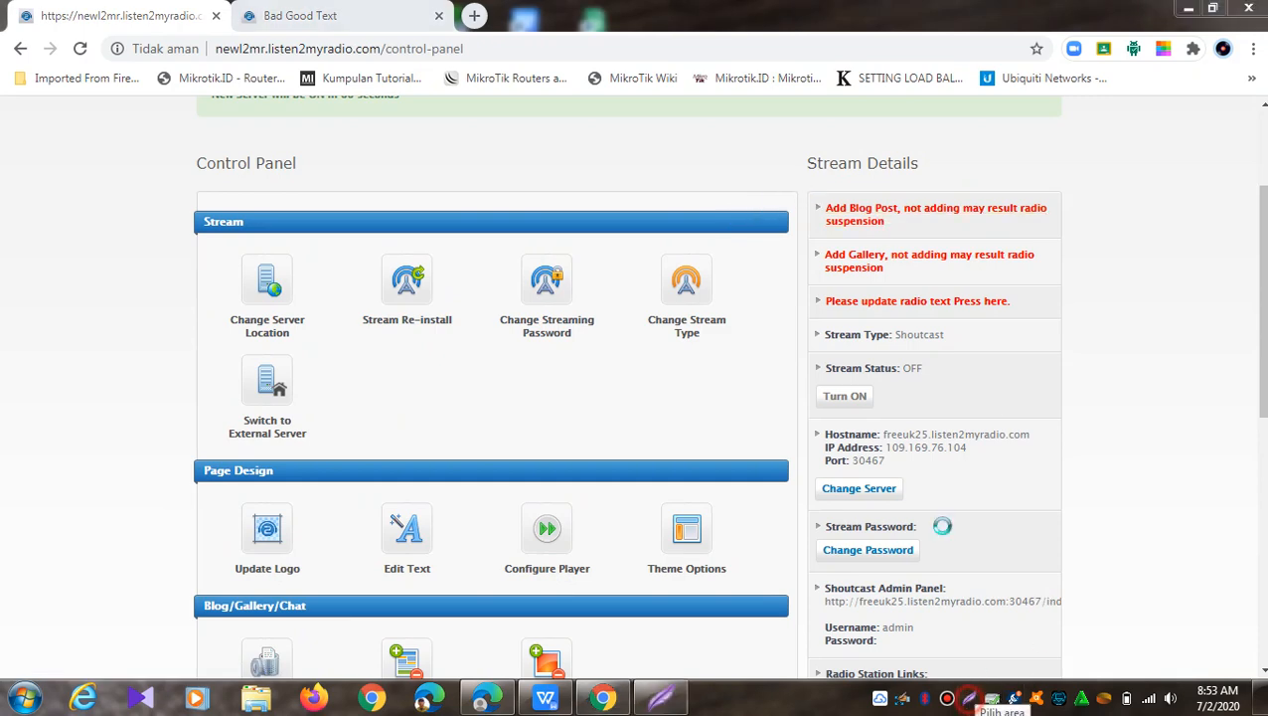
left_click_drag(798, 147, 1071, 678)
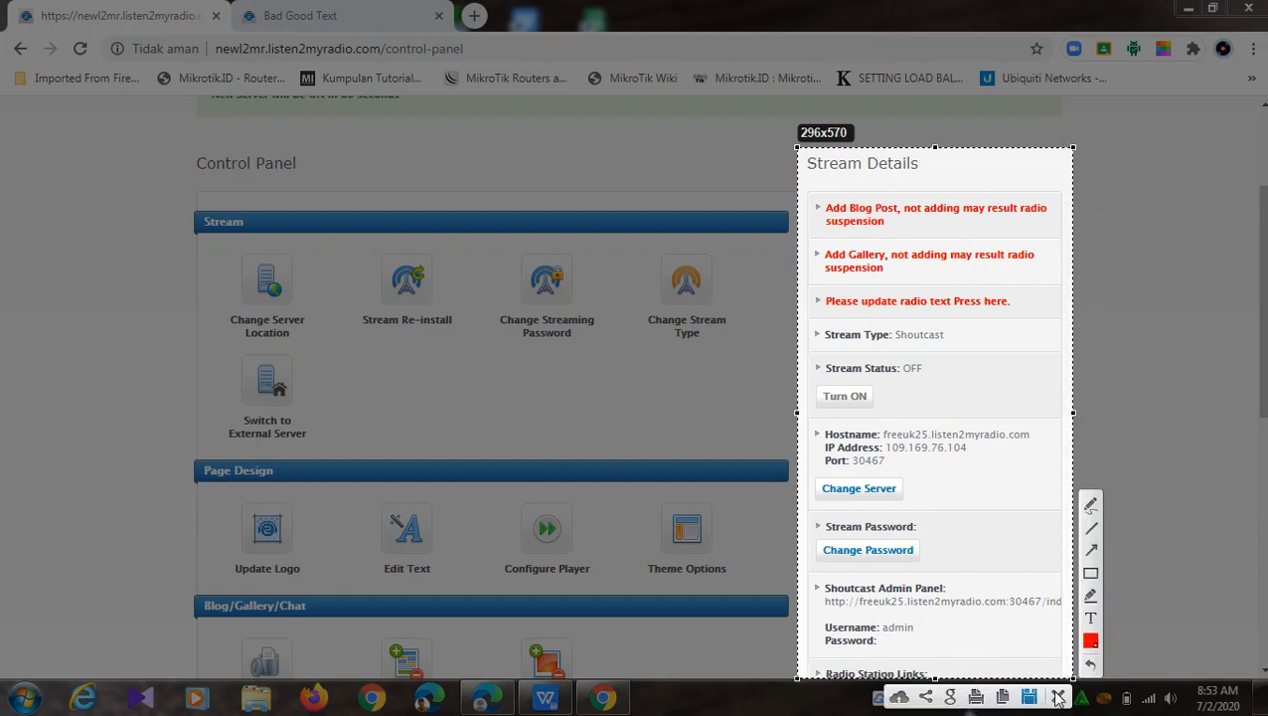
left_click(1090, 573)
mouse_move(808, 184)
left_mouse_down()
mouse_move(839, 298)
mouse_move(939, 321)
mouse_move(1057, 316)
left_mouse_up()
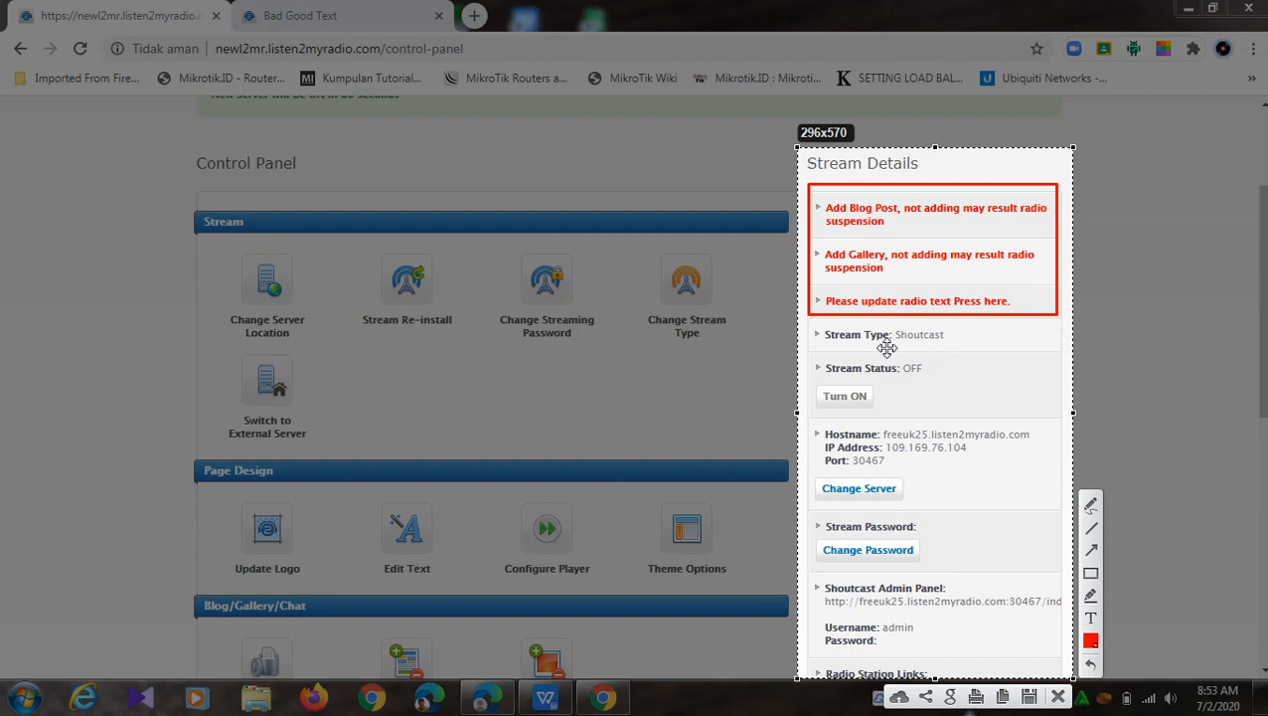
Box Stream Type, Stream Status, hostname/port, Stream Password and Shoutcast Admin Panel sections.
left_click(1091, 574)
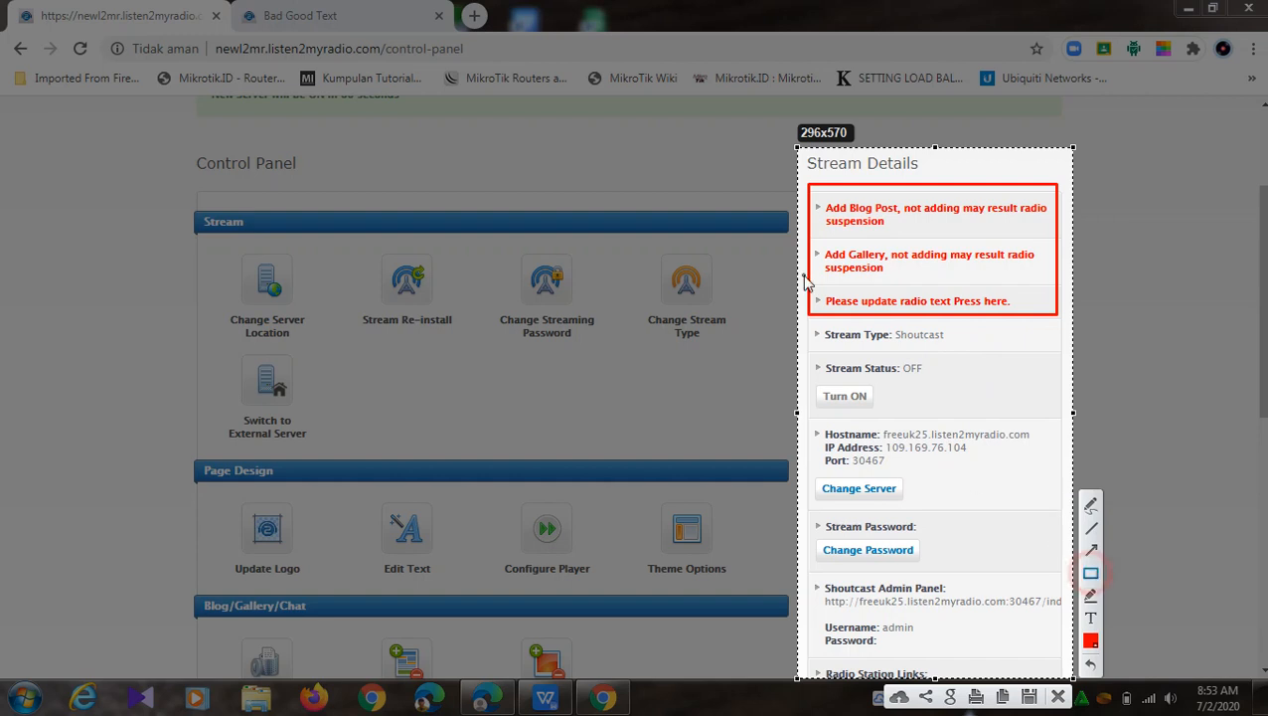
left_click_drag(815, 322, 957, 350)
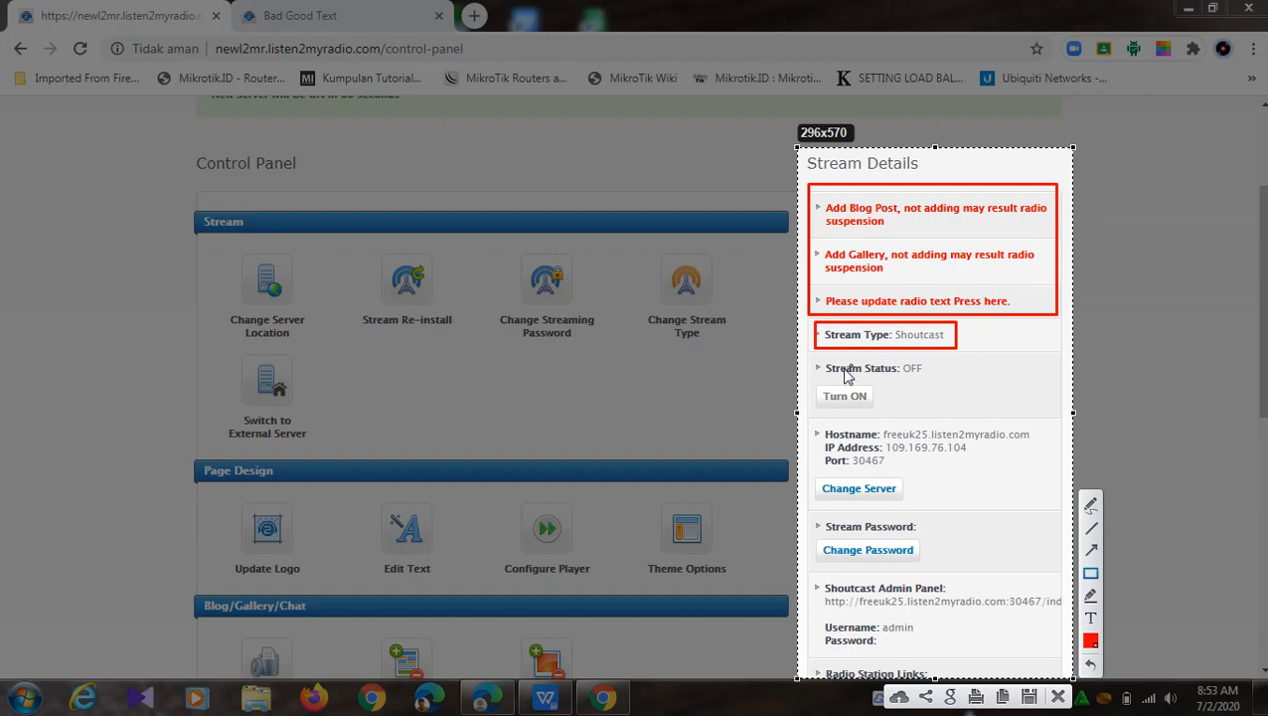
mouse_move(811, 358)
left_mouse_down()
mouse_move(823, 379)
mouse_move(957, 421)
left_mouse_up()
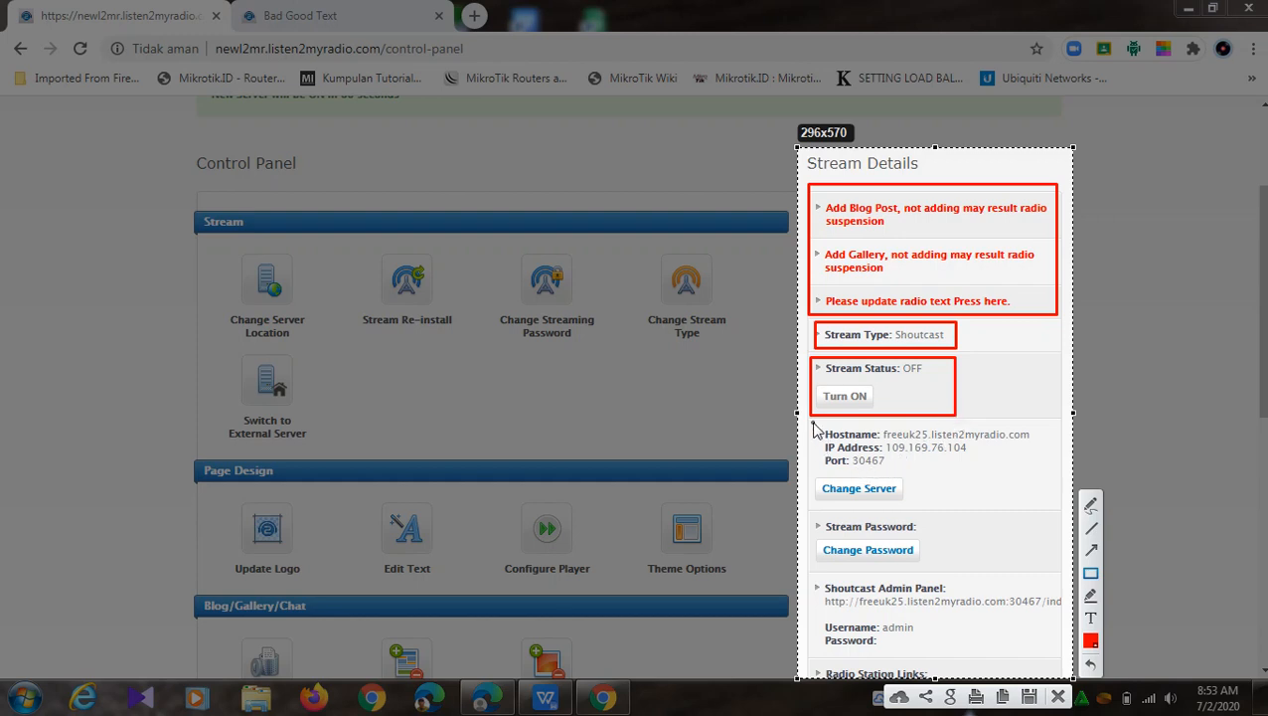
mouse_move(813, 428)
left_mouse_down()
mouse_move(857, 503)
mouse_move(937, 516)
mouse_move(1043, 503)
left_mouse_up()
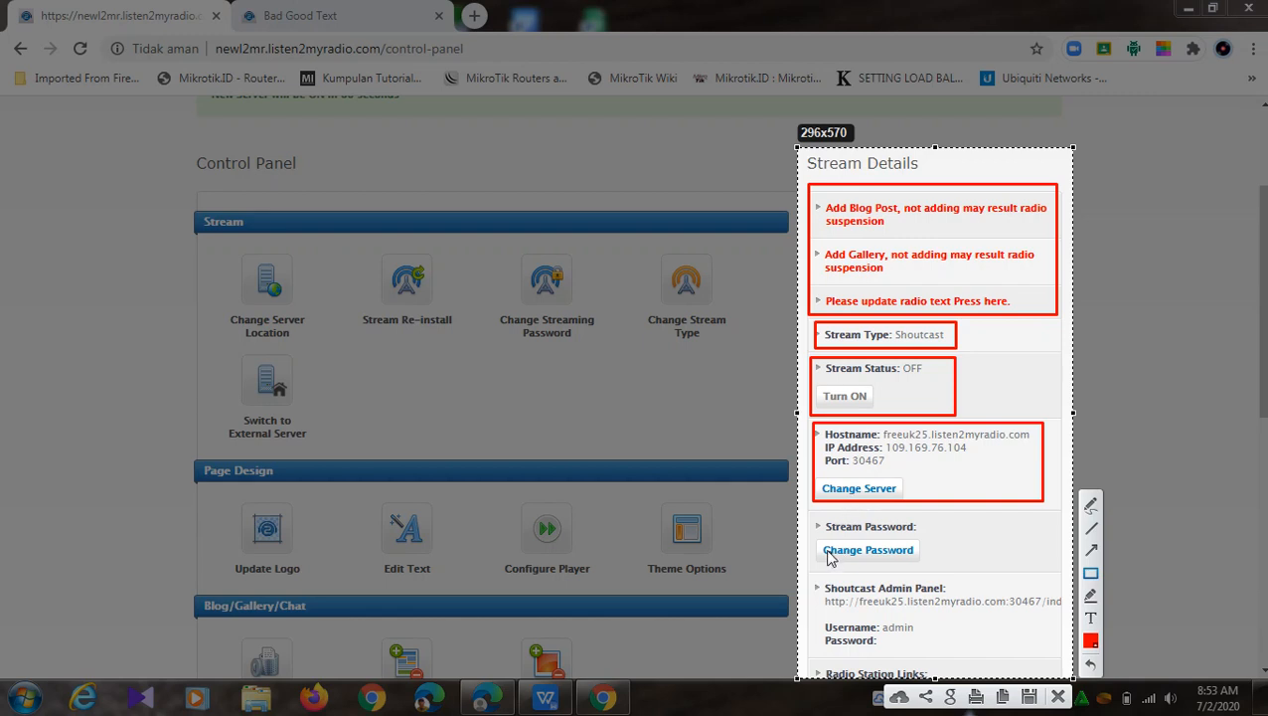
mouse_move(811, 513)
left_mouse_down()
mouse_move(959, 600)
mouse_move(1060, 581)
left_mouse_up()
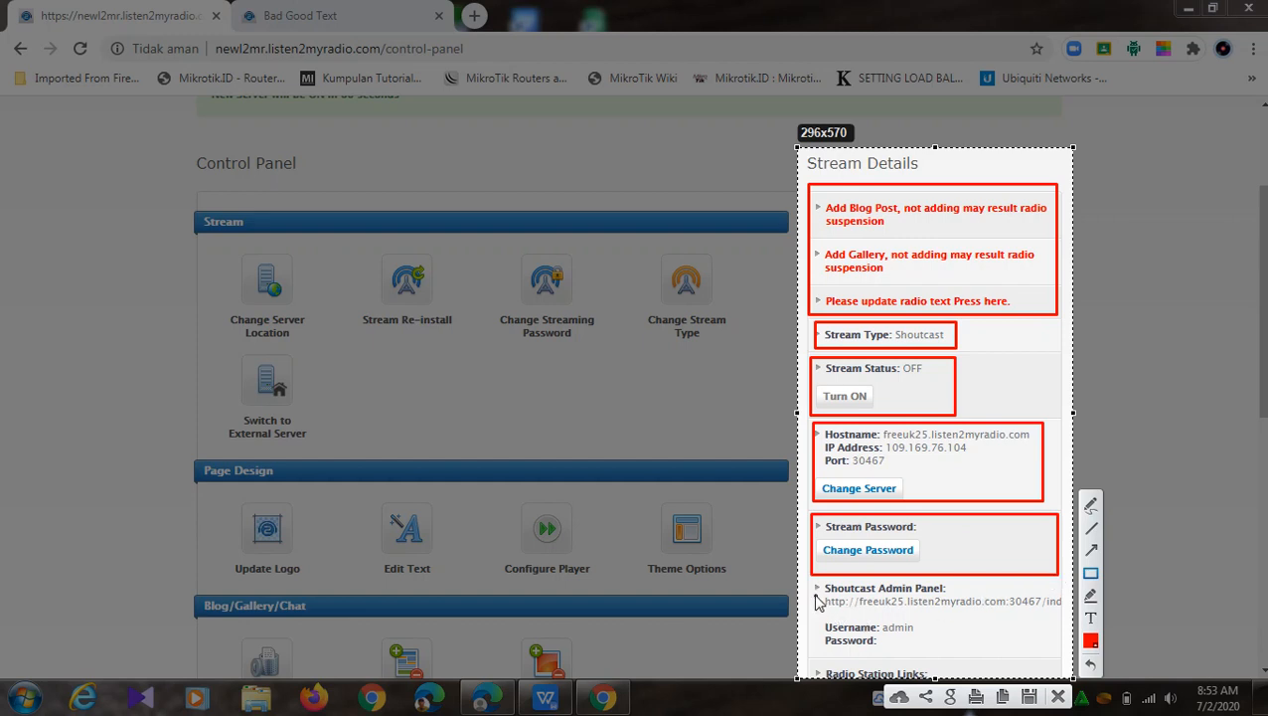
left_click_drag(809, 580, 1063, 658)
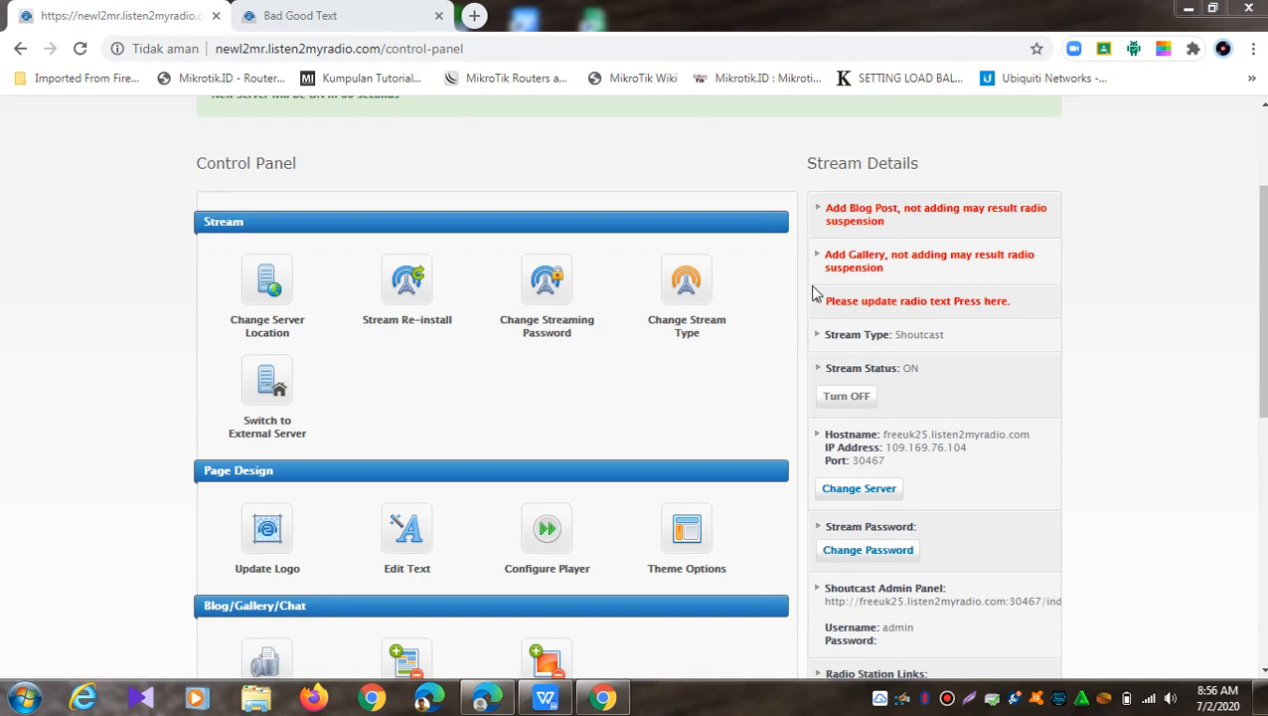
Follow the 'Add Blog Post' warning link to the Add/Remove Blog Posts page.
left_click(863, 213)
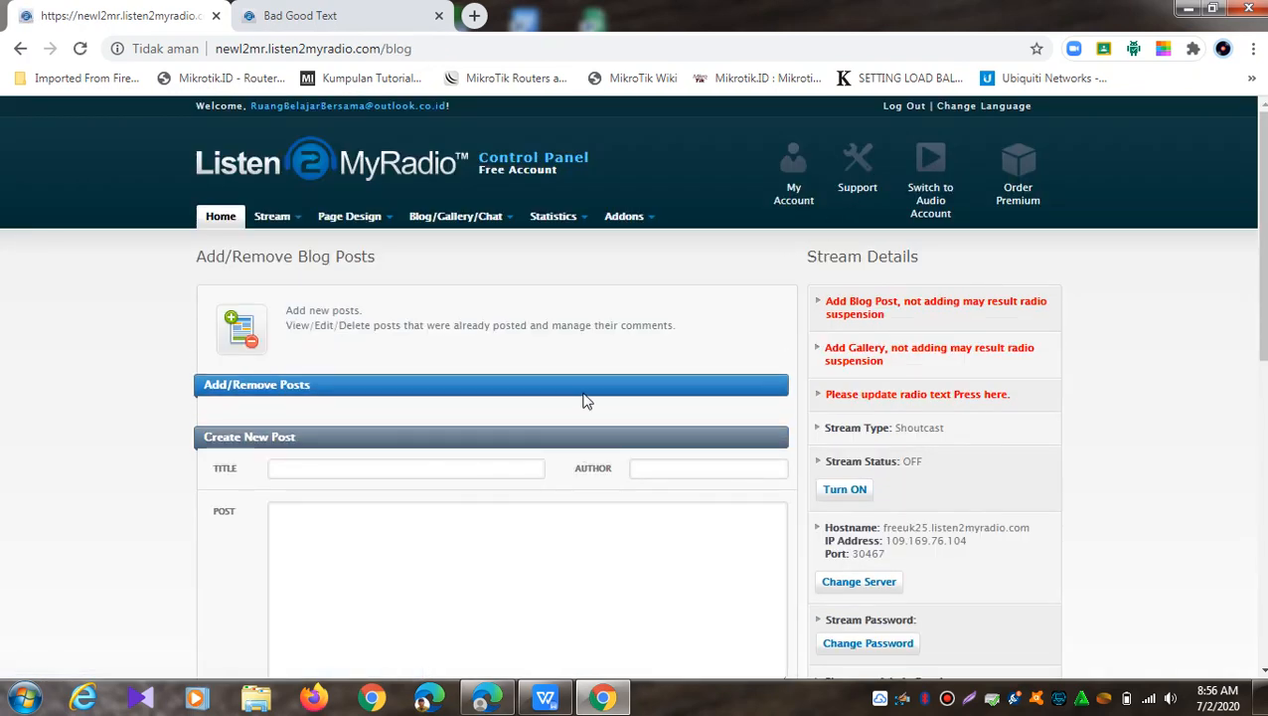
Title the new post 'Radio RBB Broadcast System' and fill in the author name.
scroll(584, 399, "down", 2)
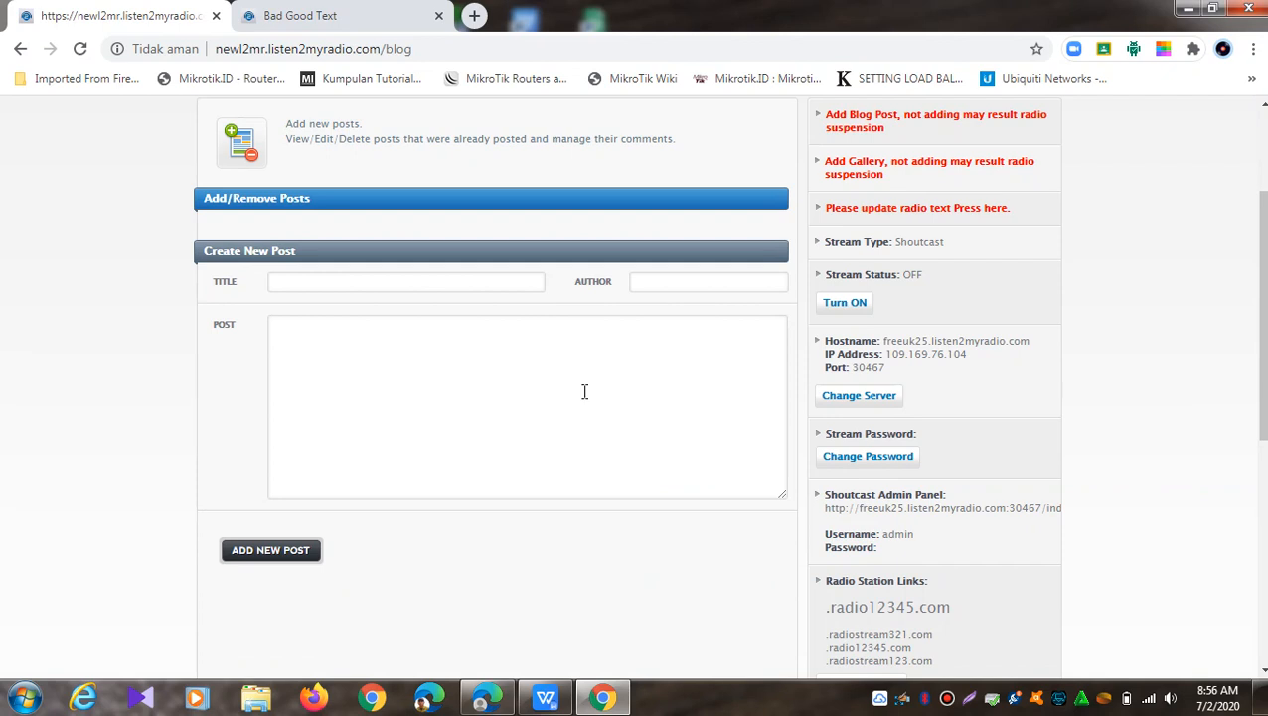
left_click(438, 285)
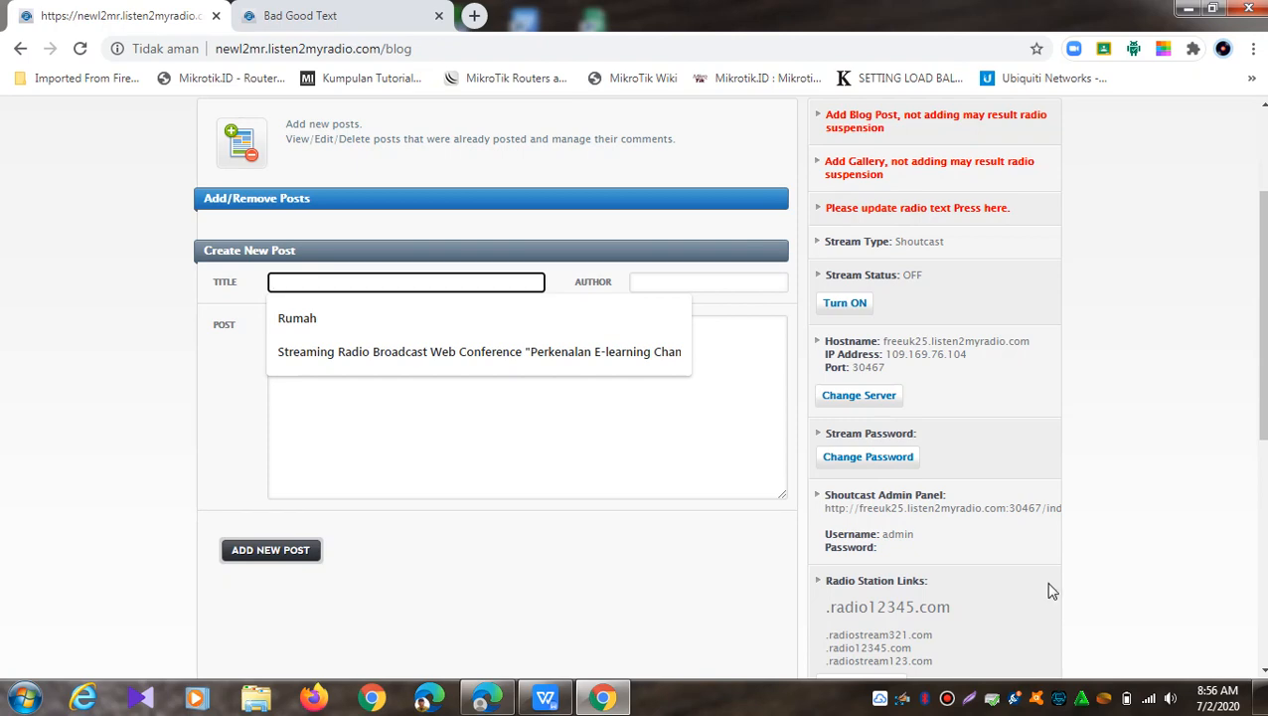
scroll(1052, 591, "down", 3)
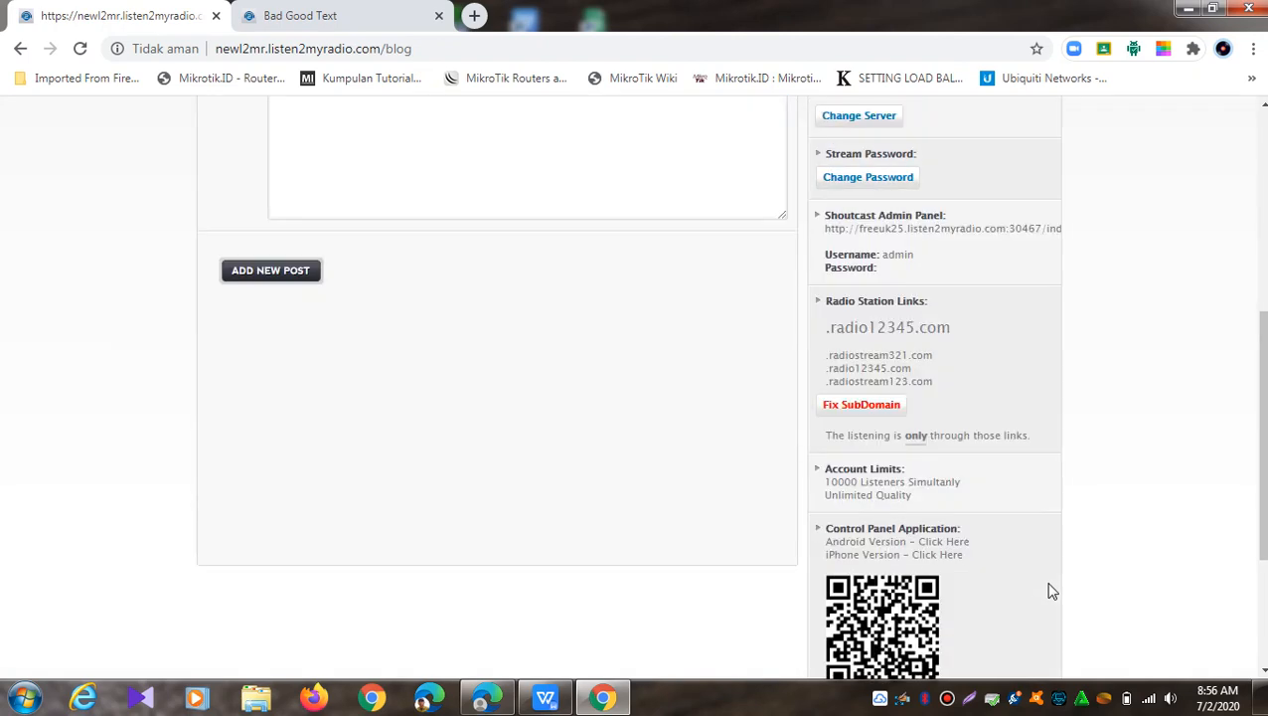
scroll(1052, 591, "up", 3)
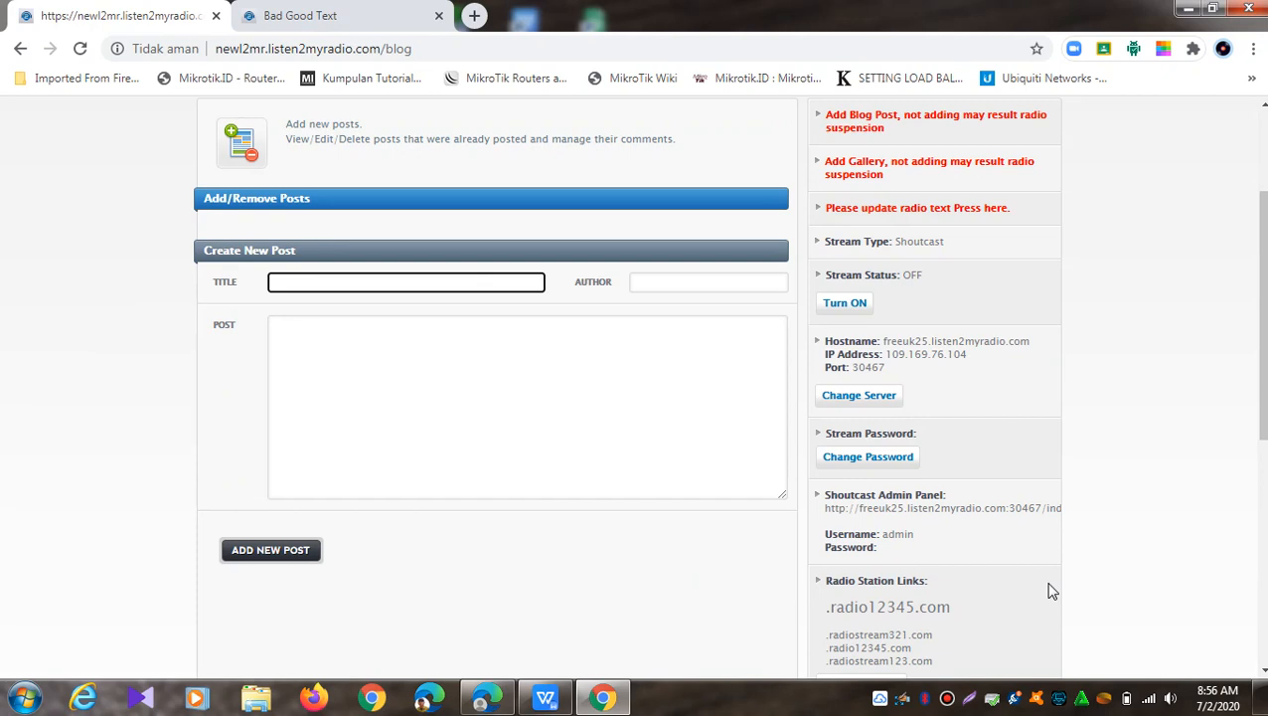
left_click(437, 283)
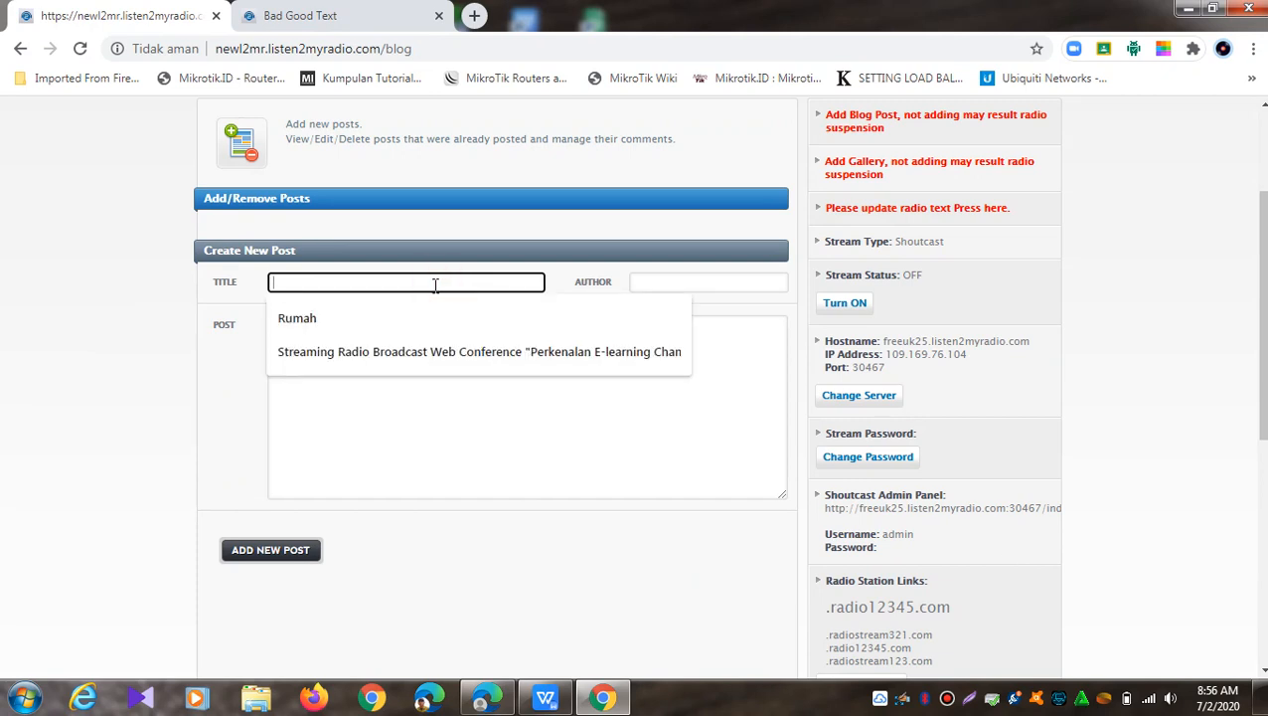
type("Radio R")
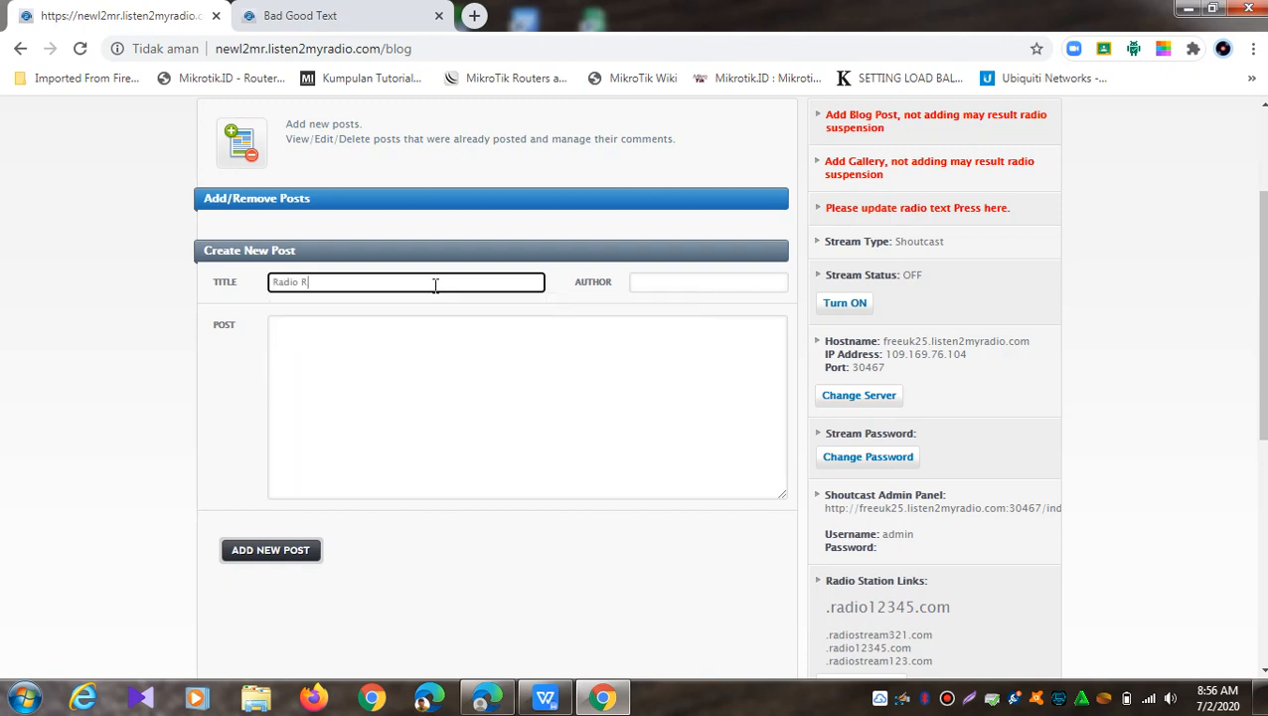
type("BB Broadcast System")
left_click(675, 284)
type("ari")
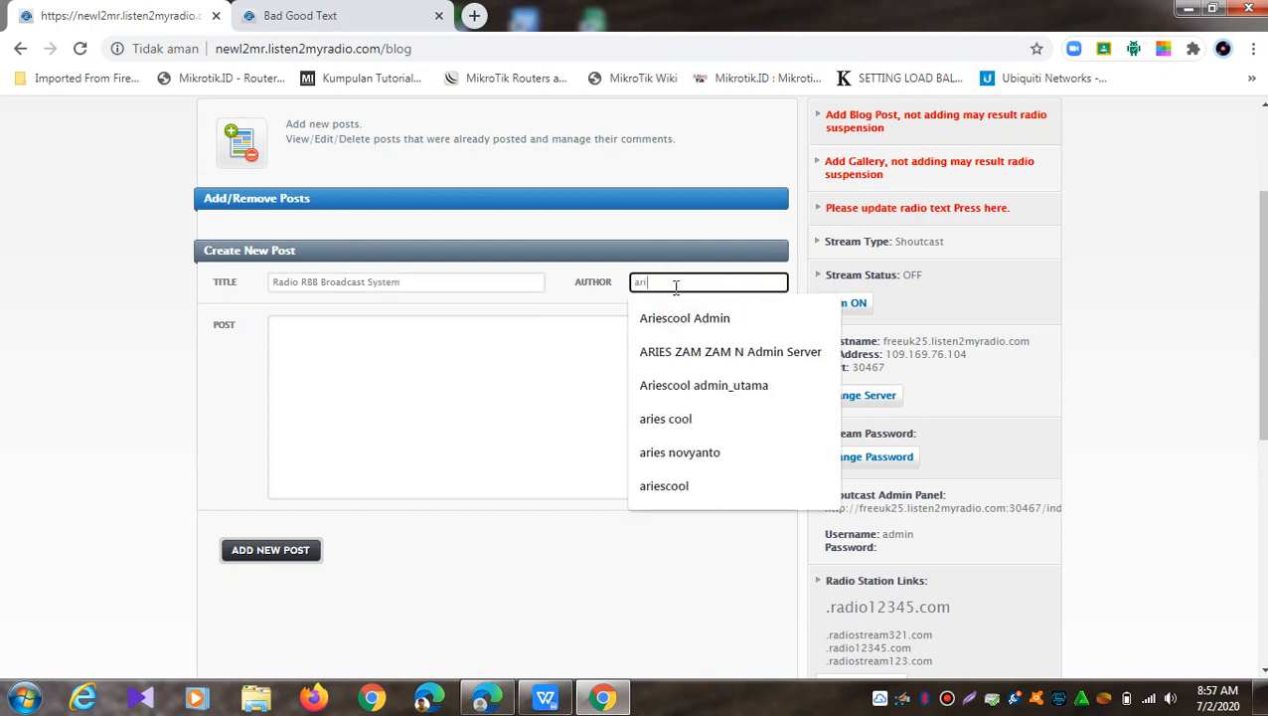
type("escool")
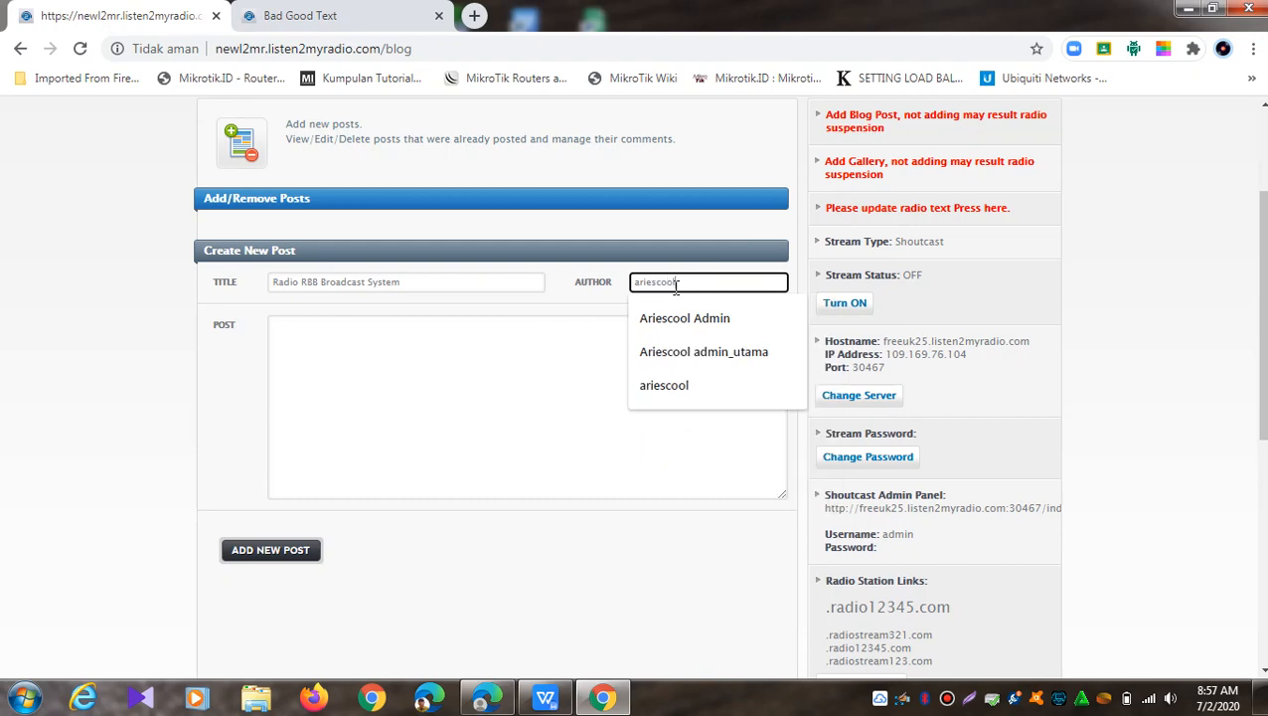
left_click(380, 396)
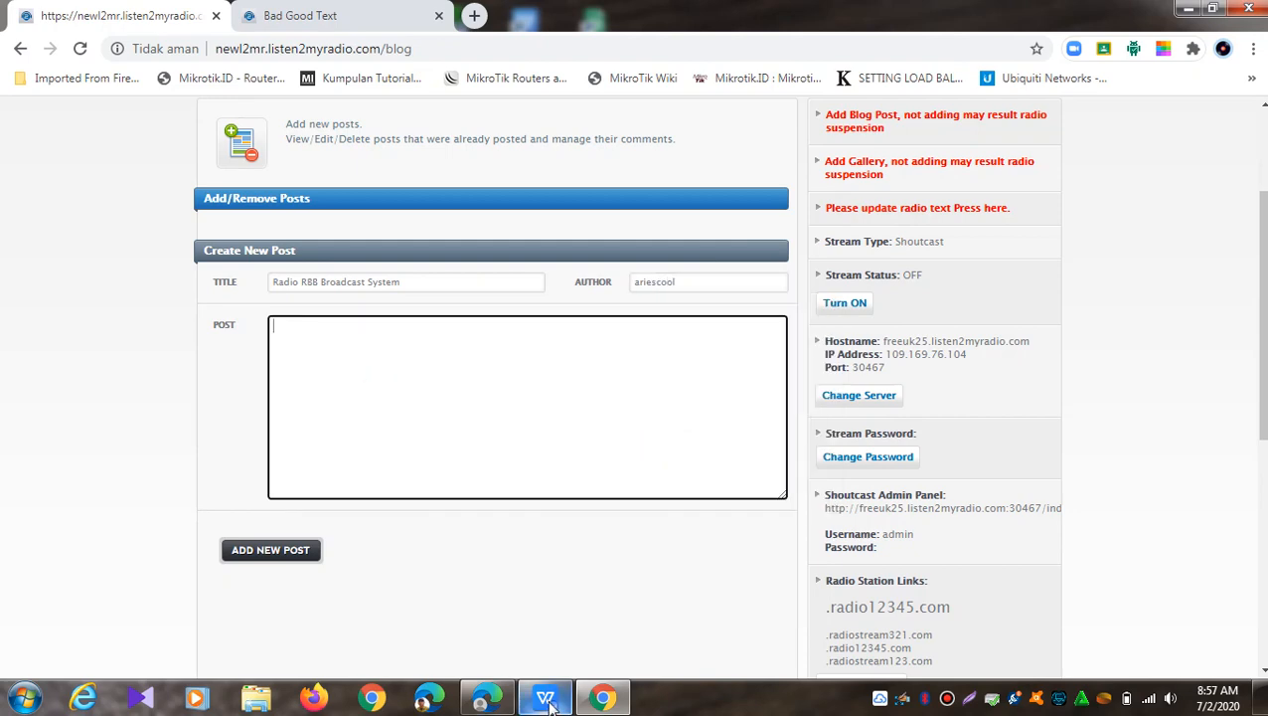
Copy the first paragraph of the WPS Writer document.
left_click(546, 700)
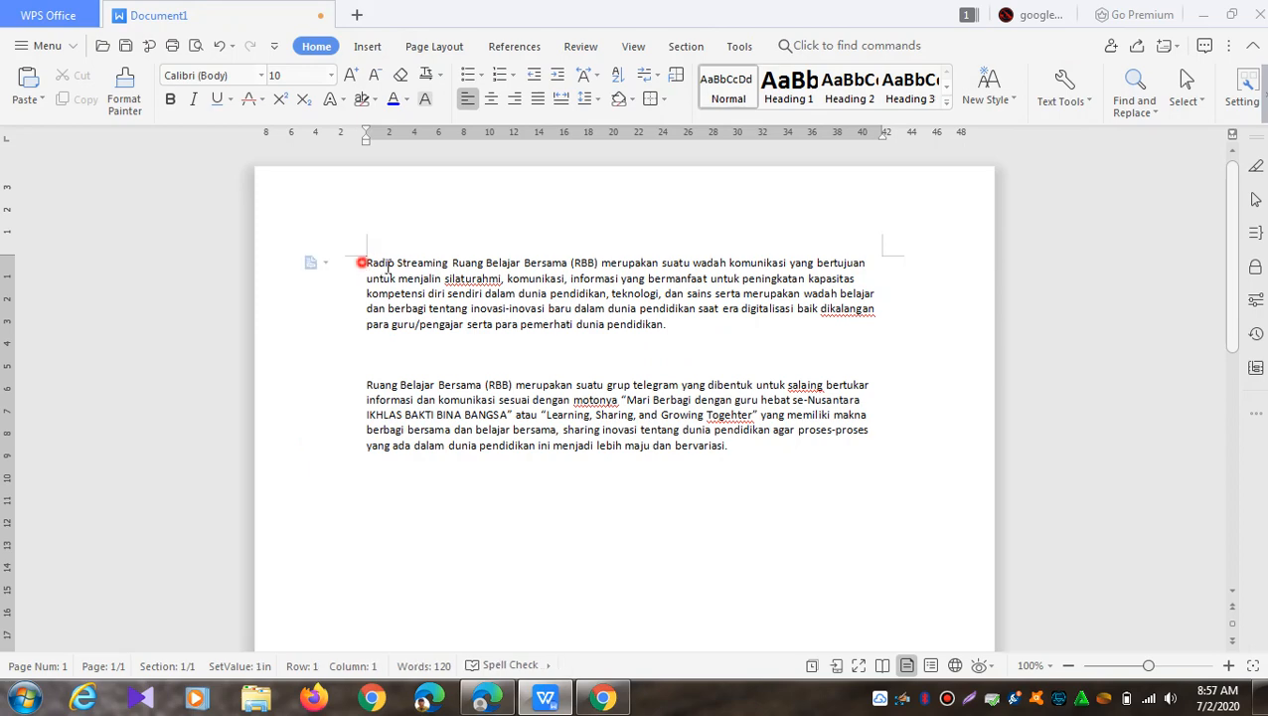
left_click_drag(364, 262, 668, 327)
right_click(613, 326)
left_click(656, 360)
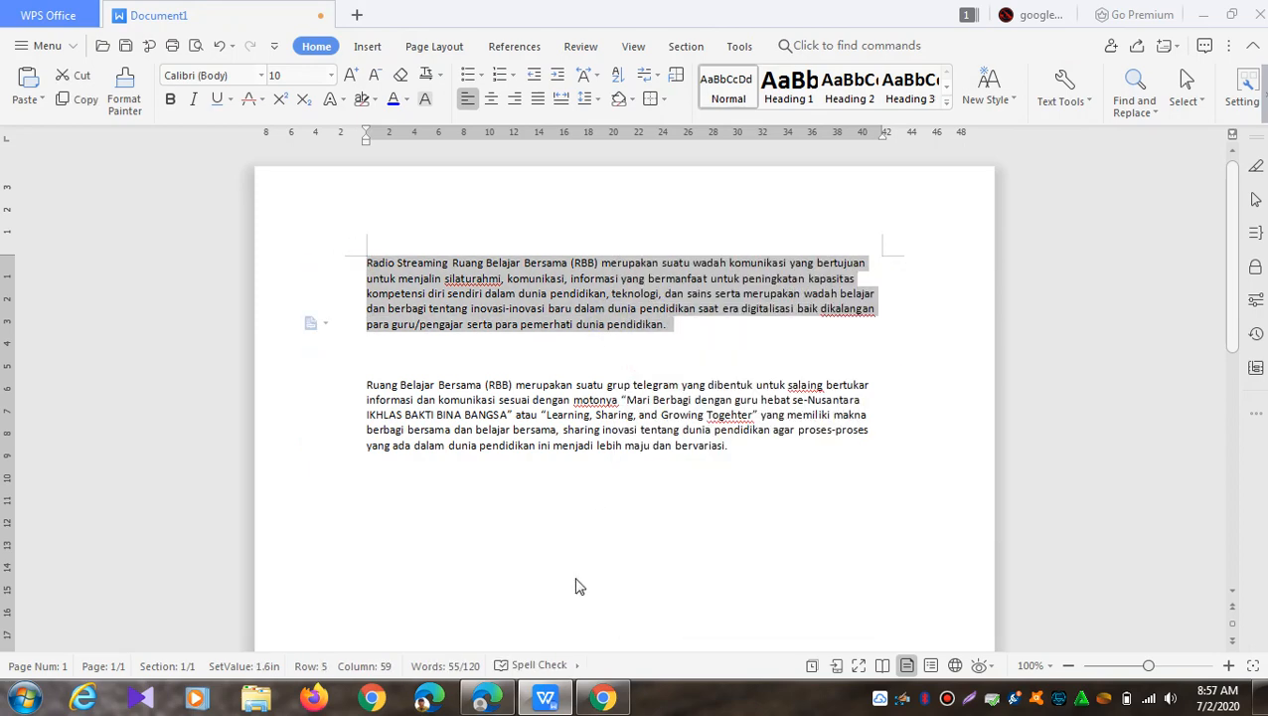
left_click(601, 700)
Paste the copied paragraph into the post body and submit the post.
right_click(359, 345)
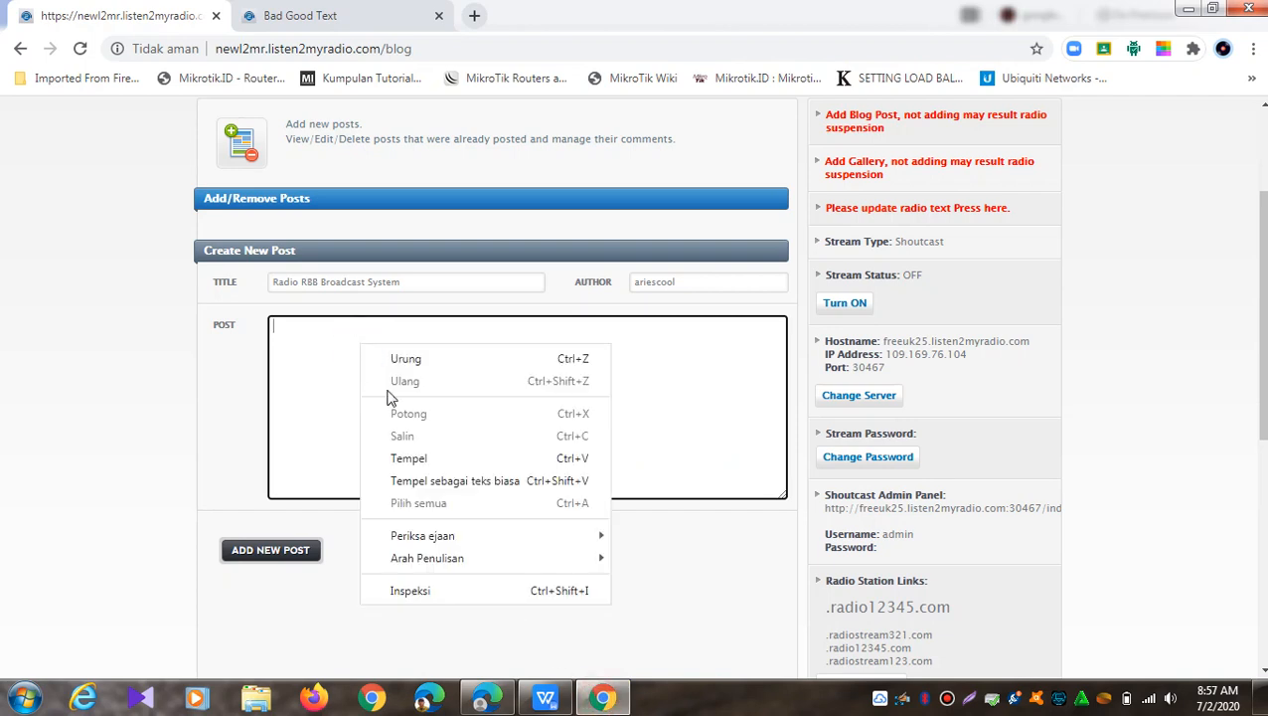
left_click(409, 458)
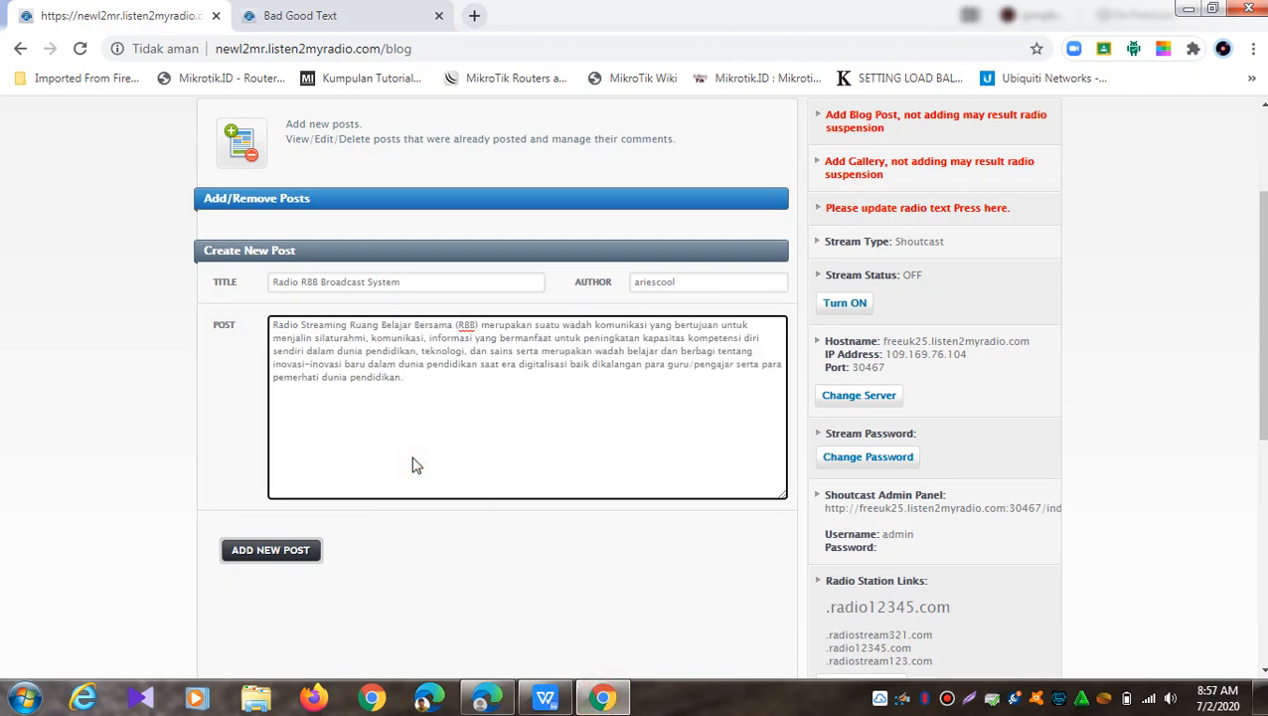
left_click(310, 557)
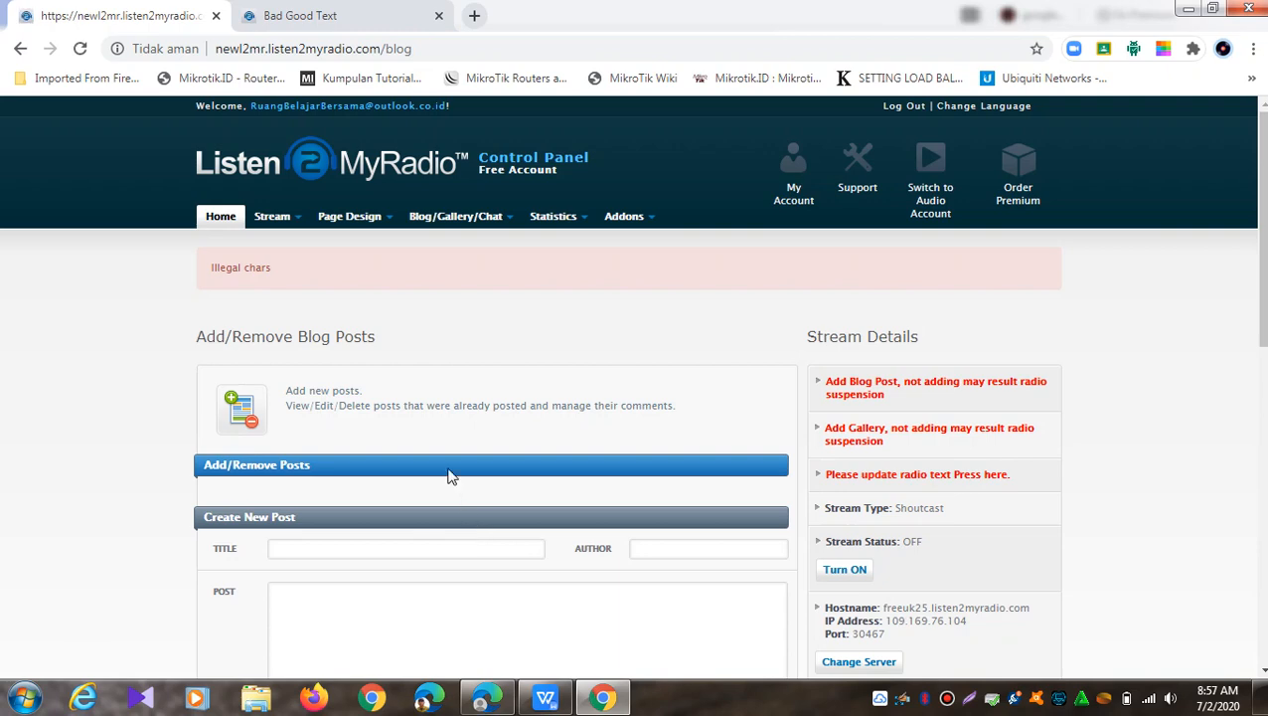
Refill the title with 'Radio RBB Broadcast System' and enter the author name again.
scroll(449, 475, "down", 3)
scroll(449, 474, "up", 3)
scroll(402, 457, "down", 2)
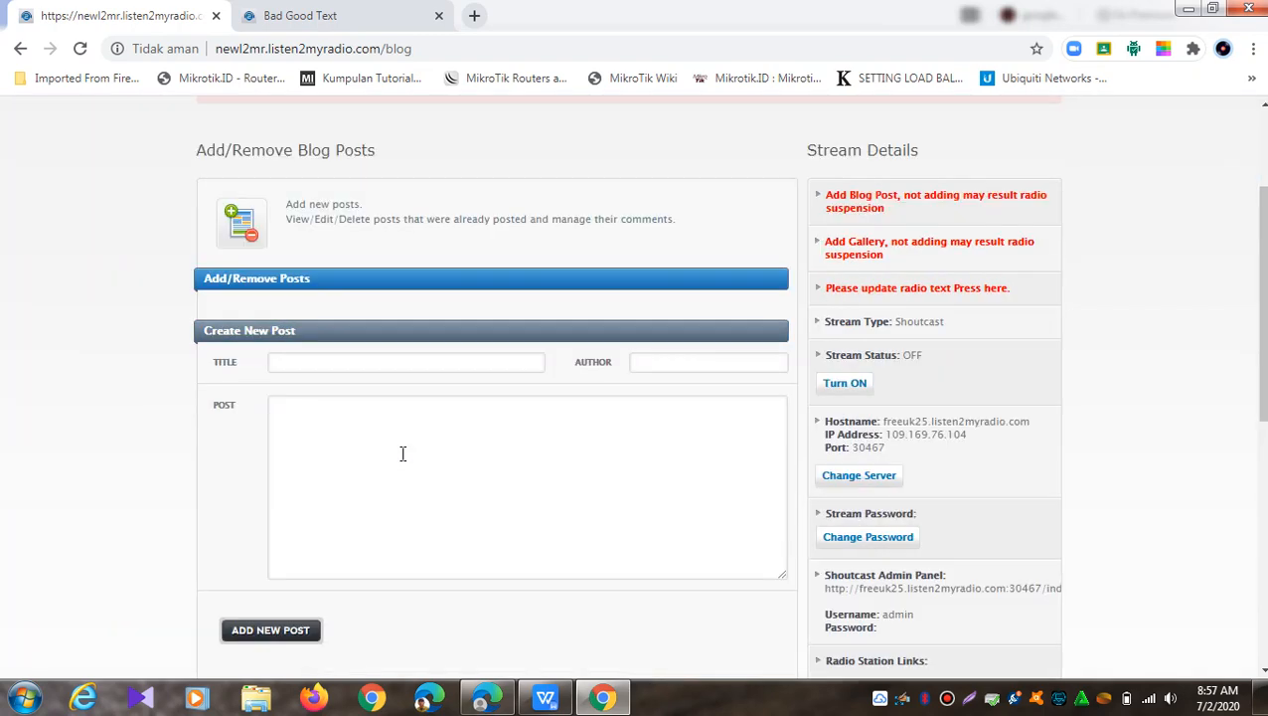
left_click(403, 362)
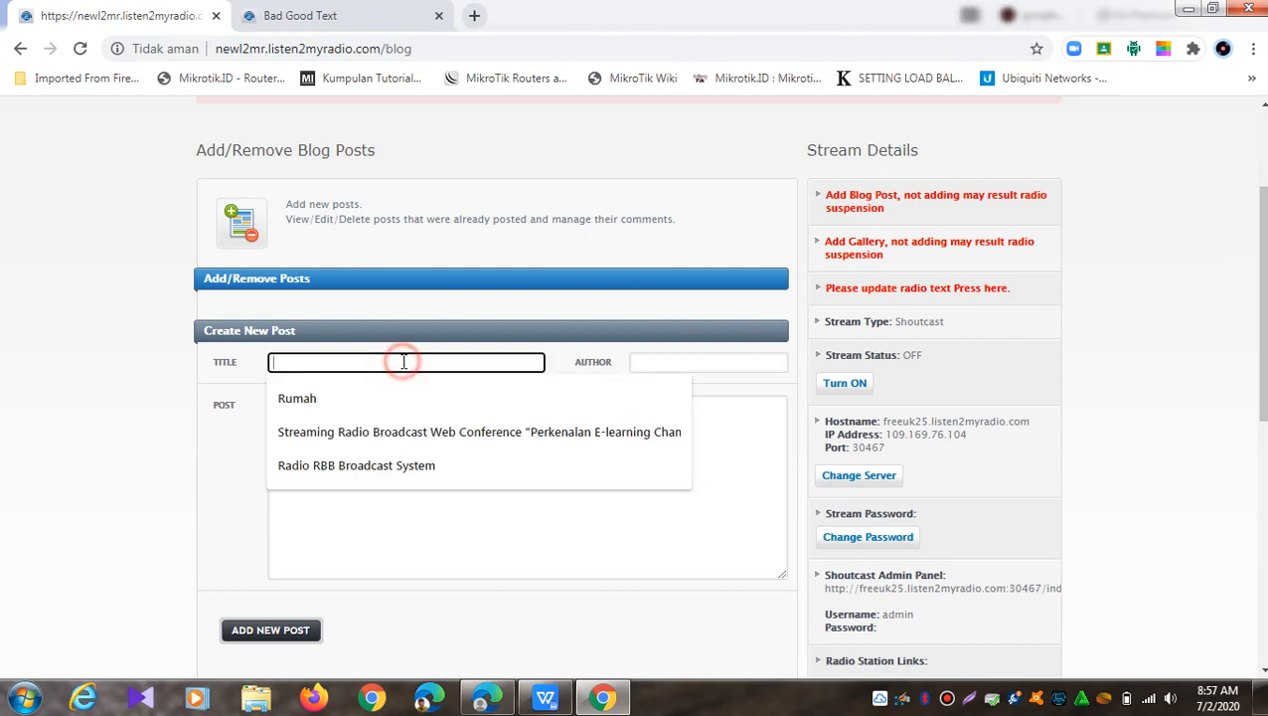
left_click(397, 464)
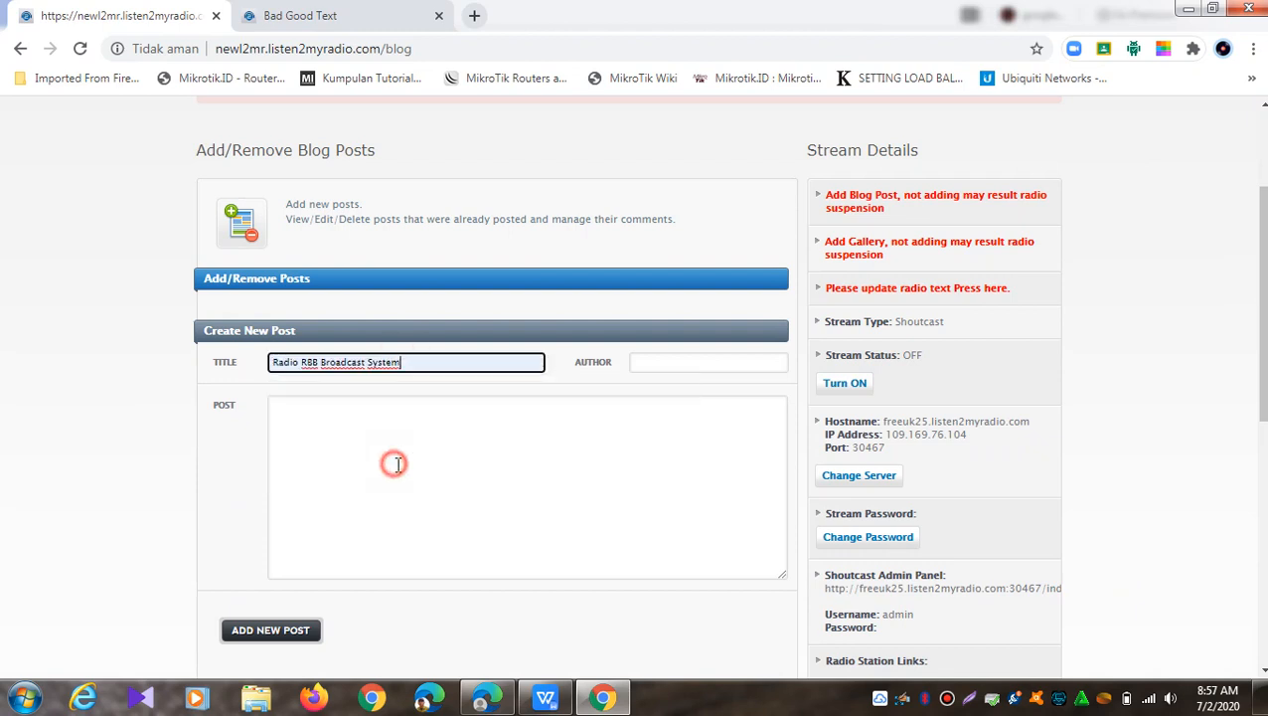
left_click(636, 364)
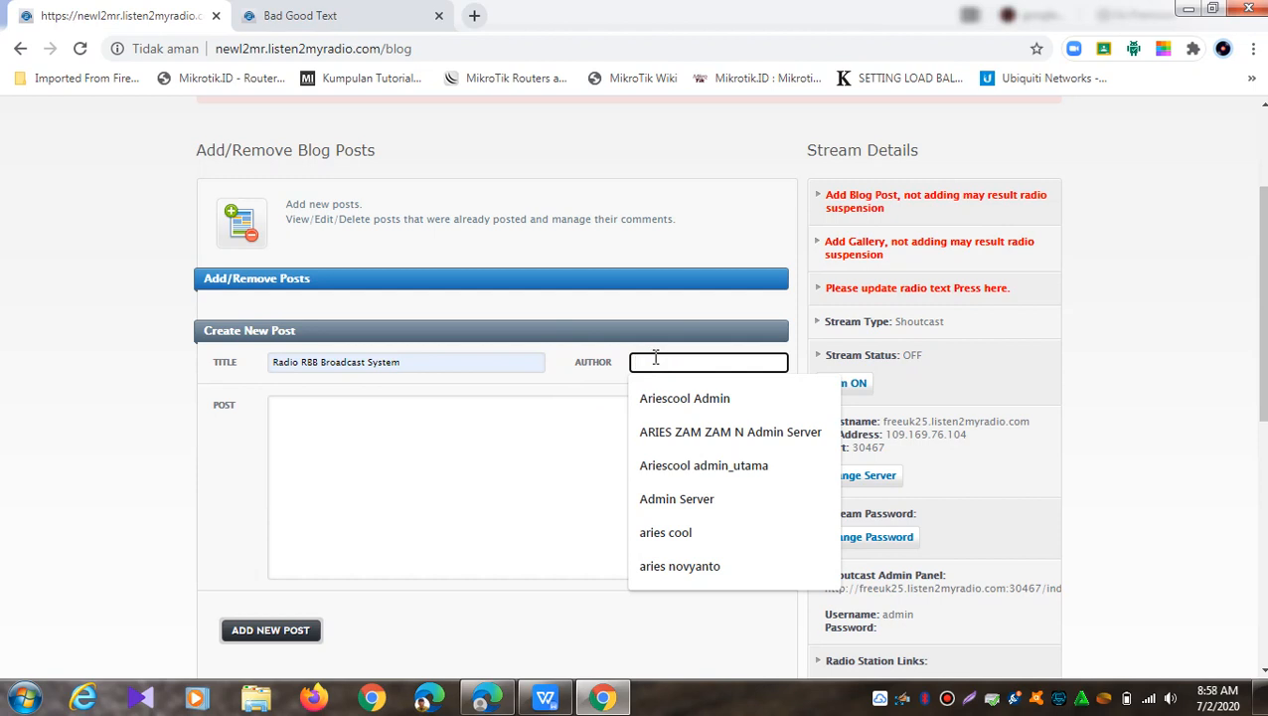
type("ar")
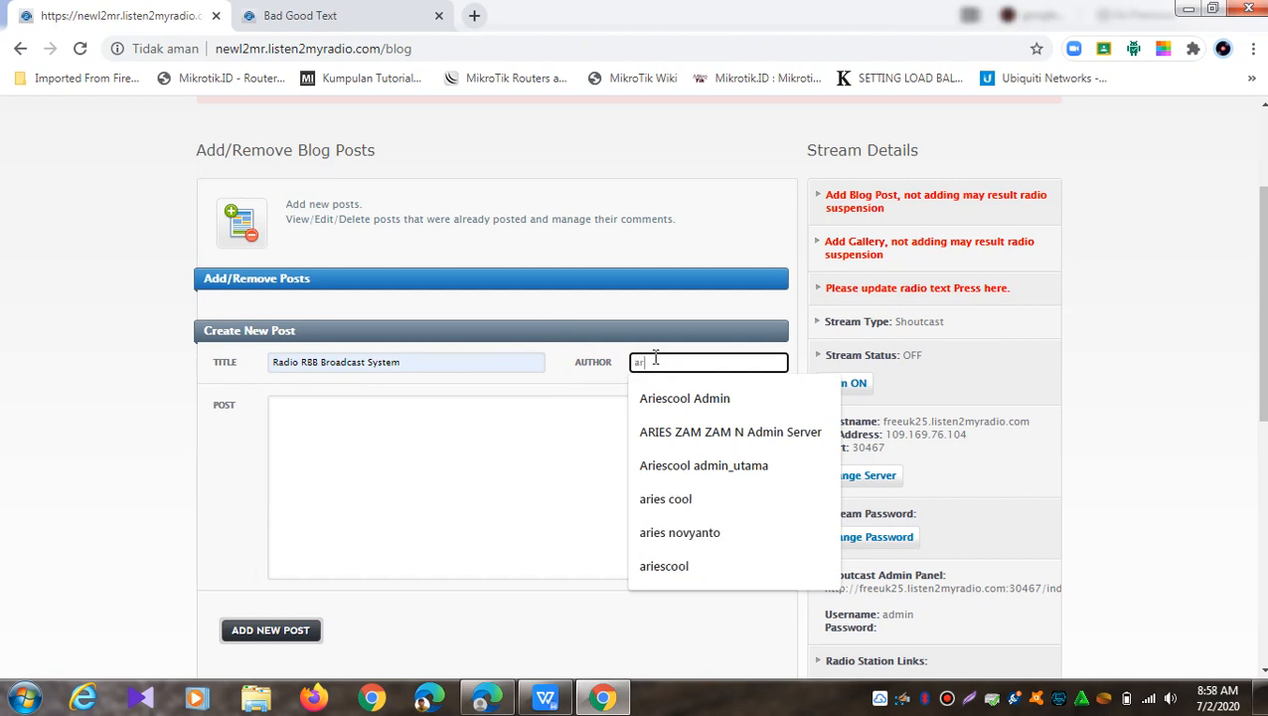
type("iescool")
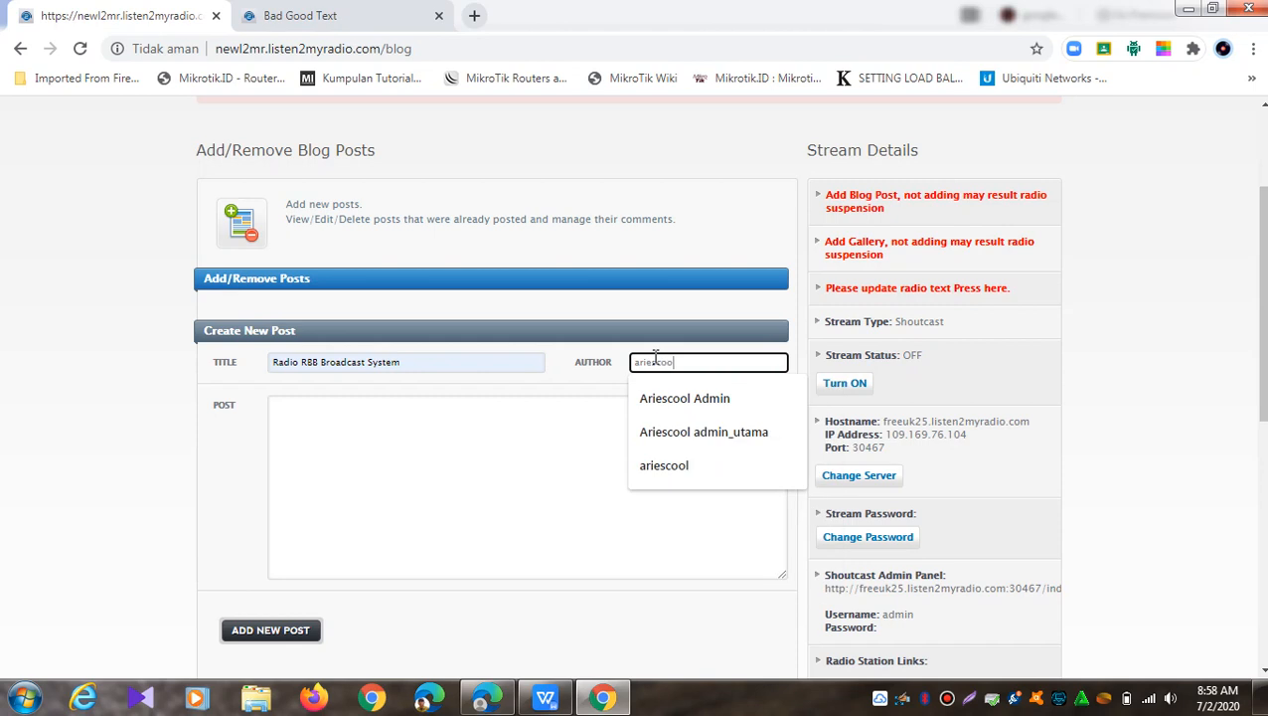
Paste the paragraph into the post, delete the '(RBB)' abbreviation, and submit it.
right_click(389, 417)
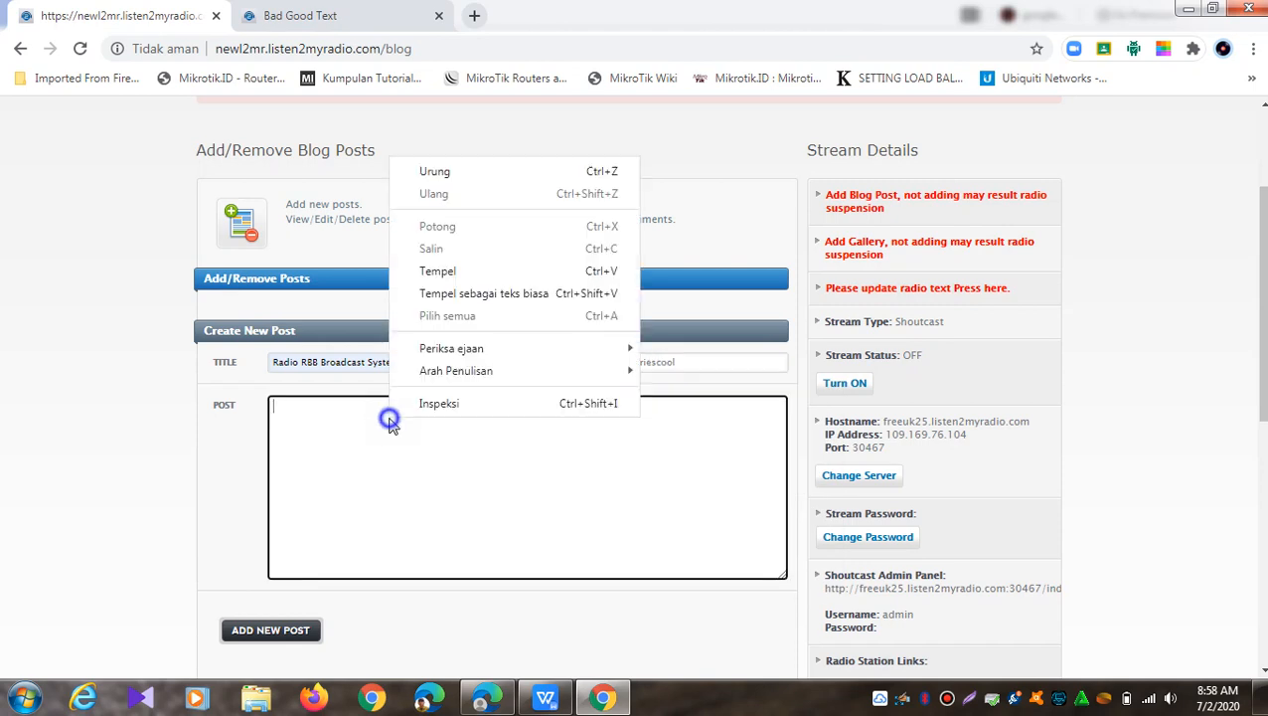
left_click(437, 270)
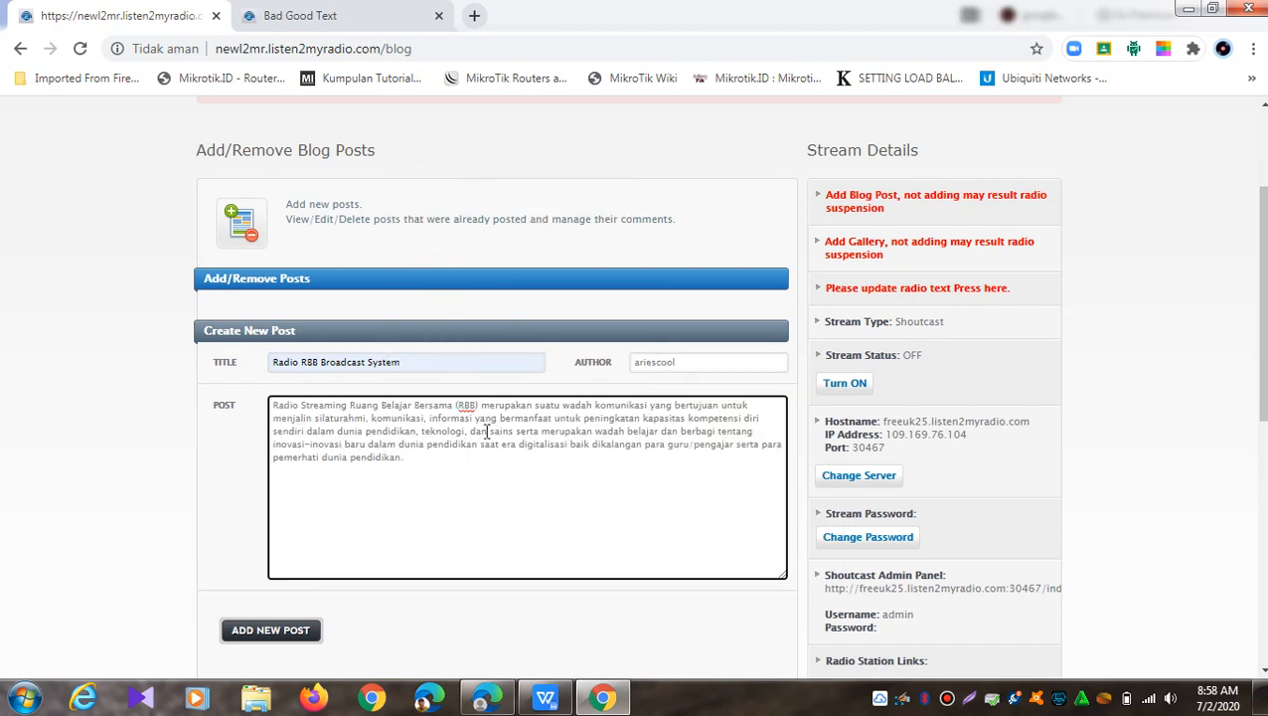
mouse_move(476, 405)
left_mouse_down()
mouse_move(454, 410)
mouse_move(481, 408)
left_mouse_up()
left_click(461, 409)
key("BackSpace")
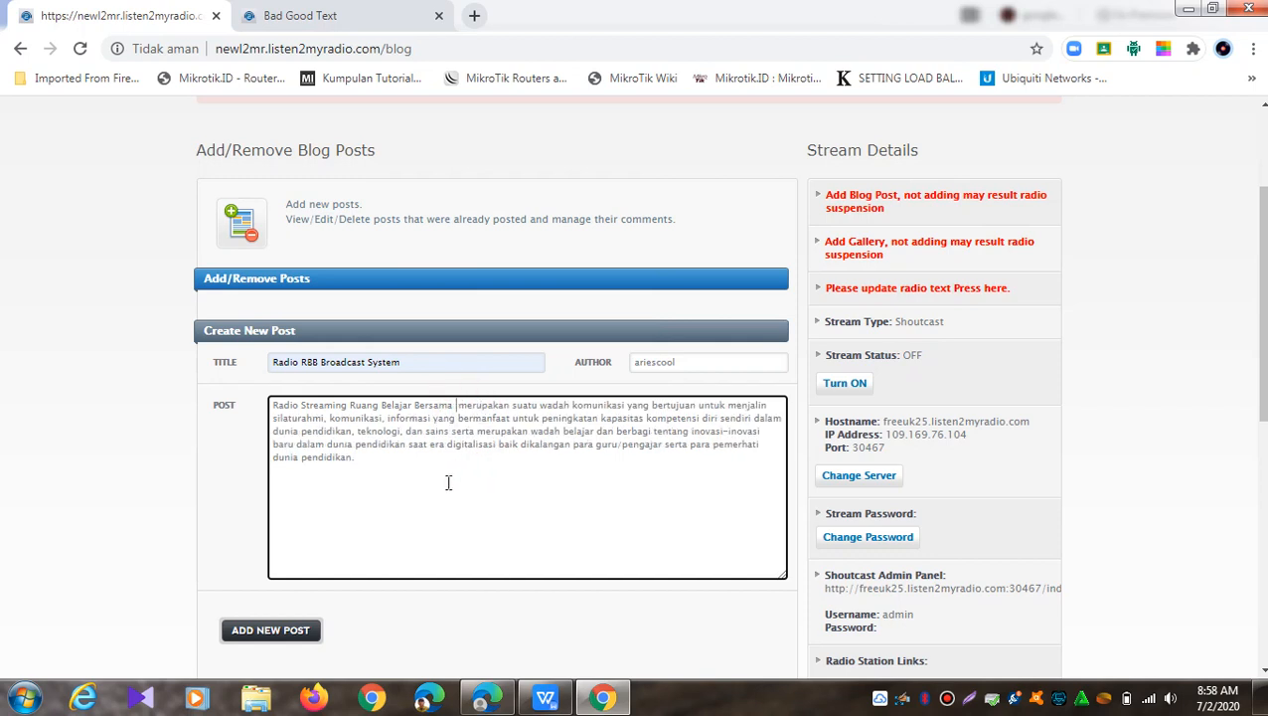
left_click(306, 636)
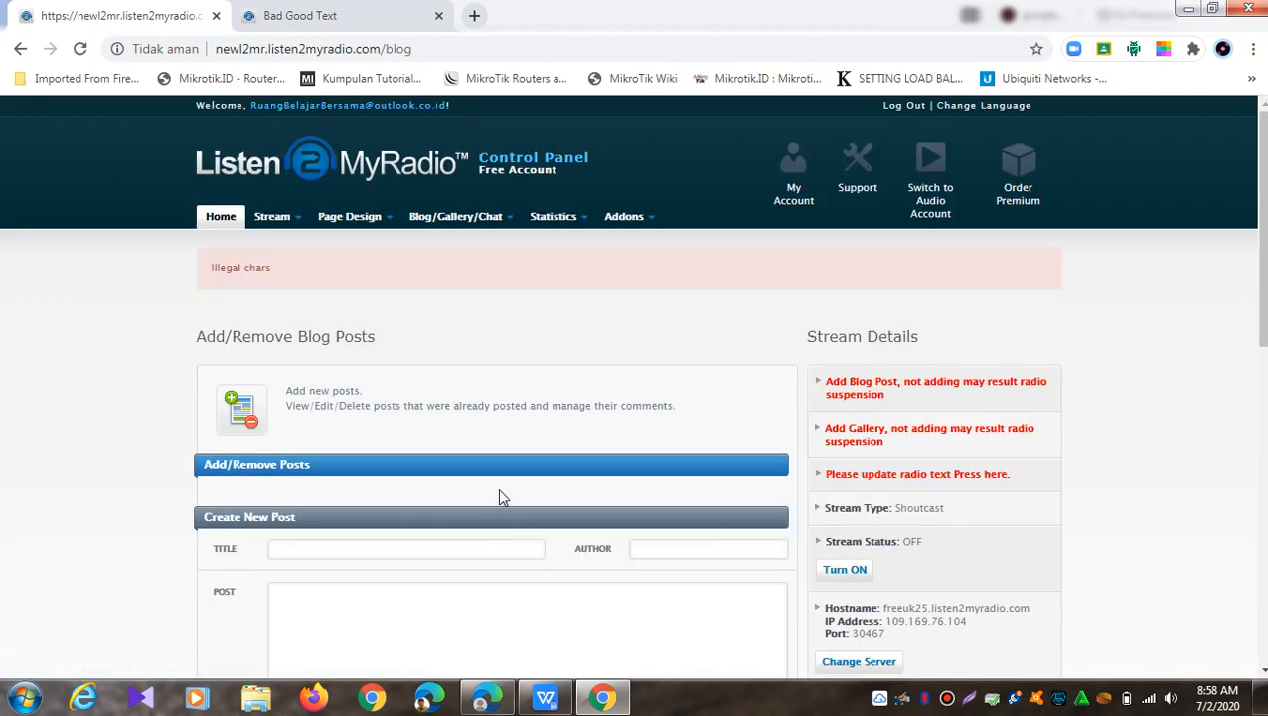
Reload the blog page after the 'Illegal chars' error to clear the form.
scroll(502, 494, "down", 4)
scroll(501, 485, "up", 3)
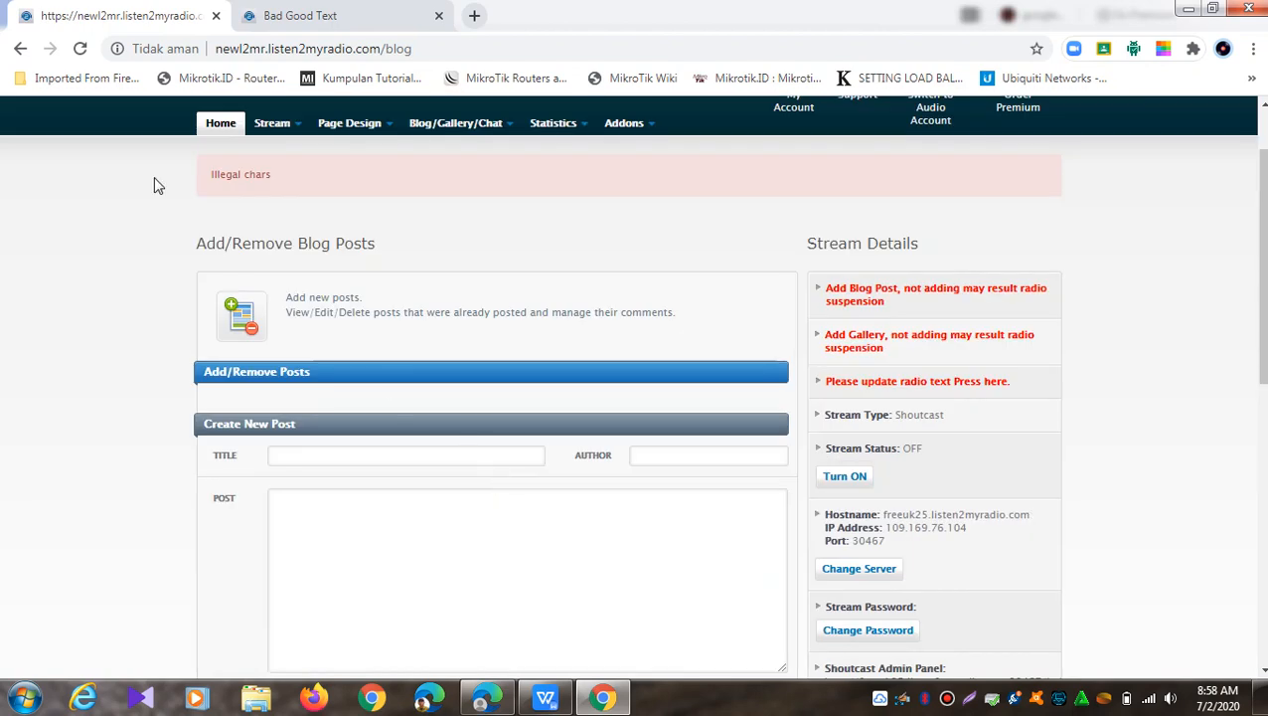
left_click(80, 49)
scroll(413, 335, "down", 2)
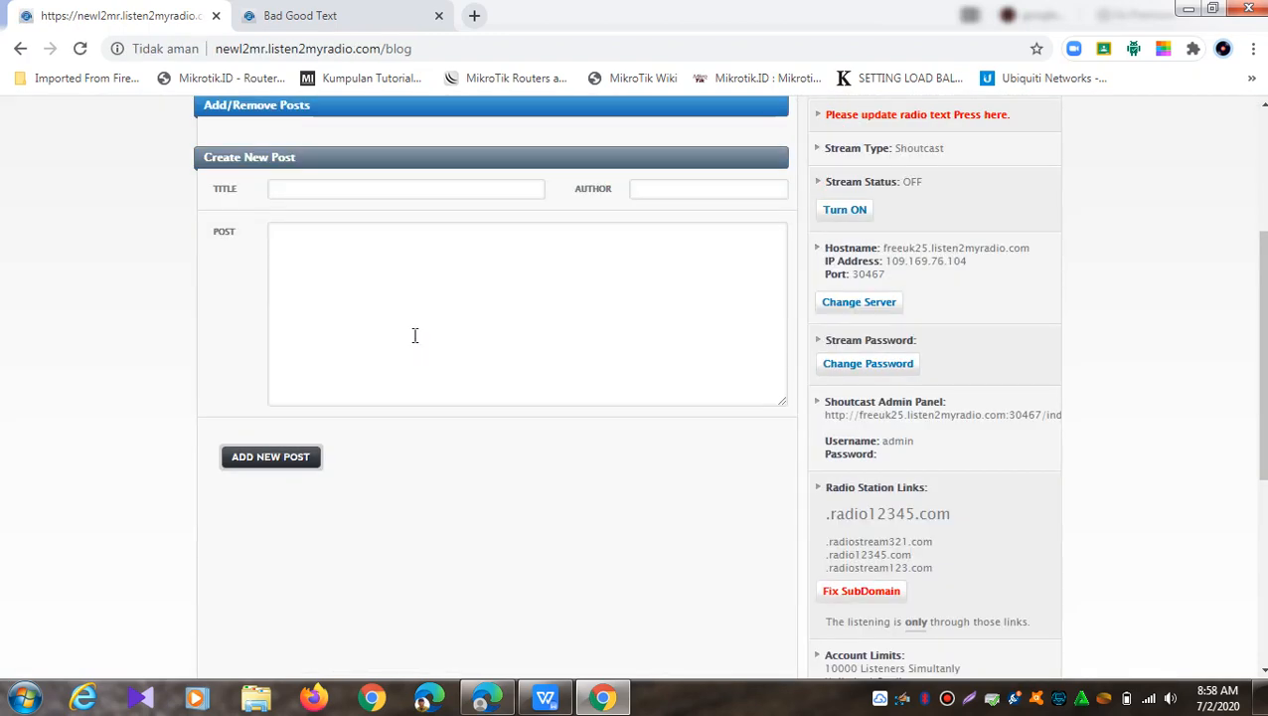
scroll(414, 338, "up", 2)
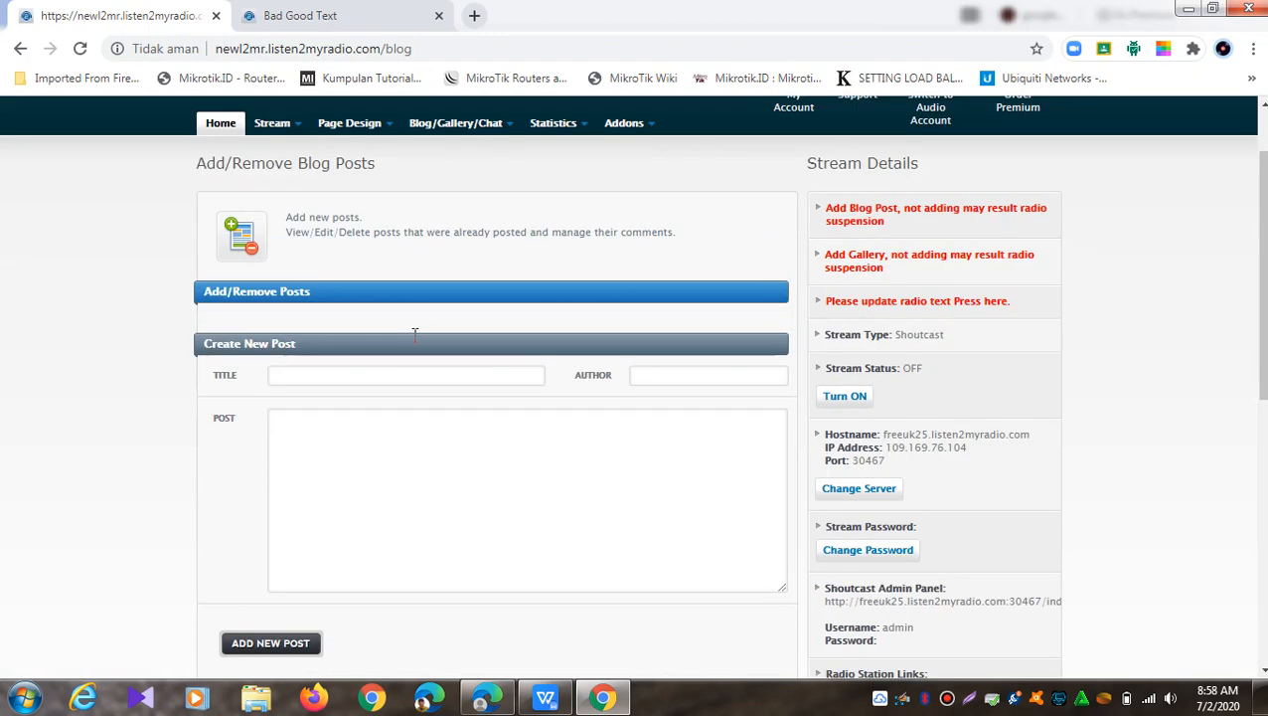
On the gallery page, load the Logo RBB image from Downloads for upload.
left_click(956, 257)
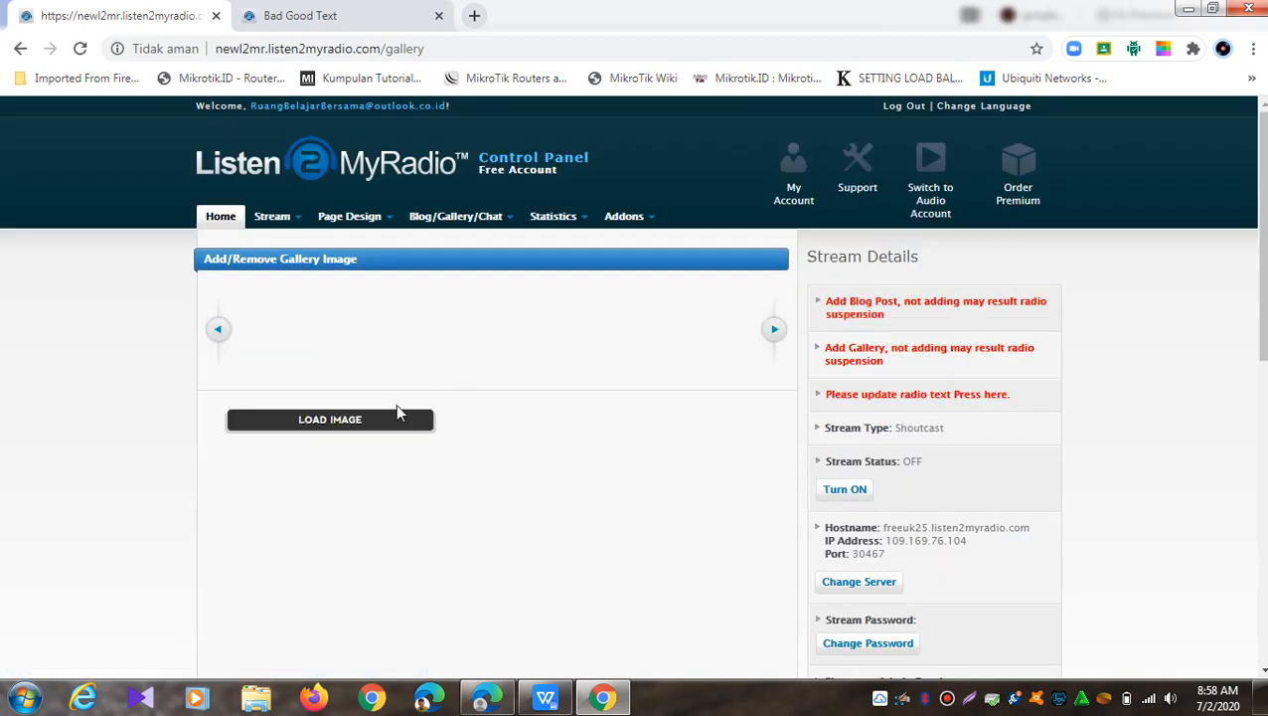
left_click(359, 429)
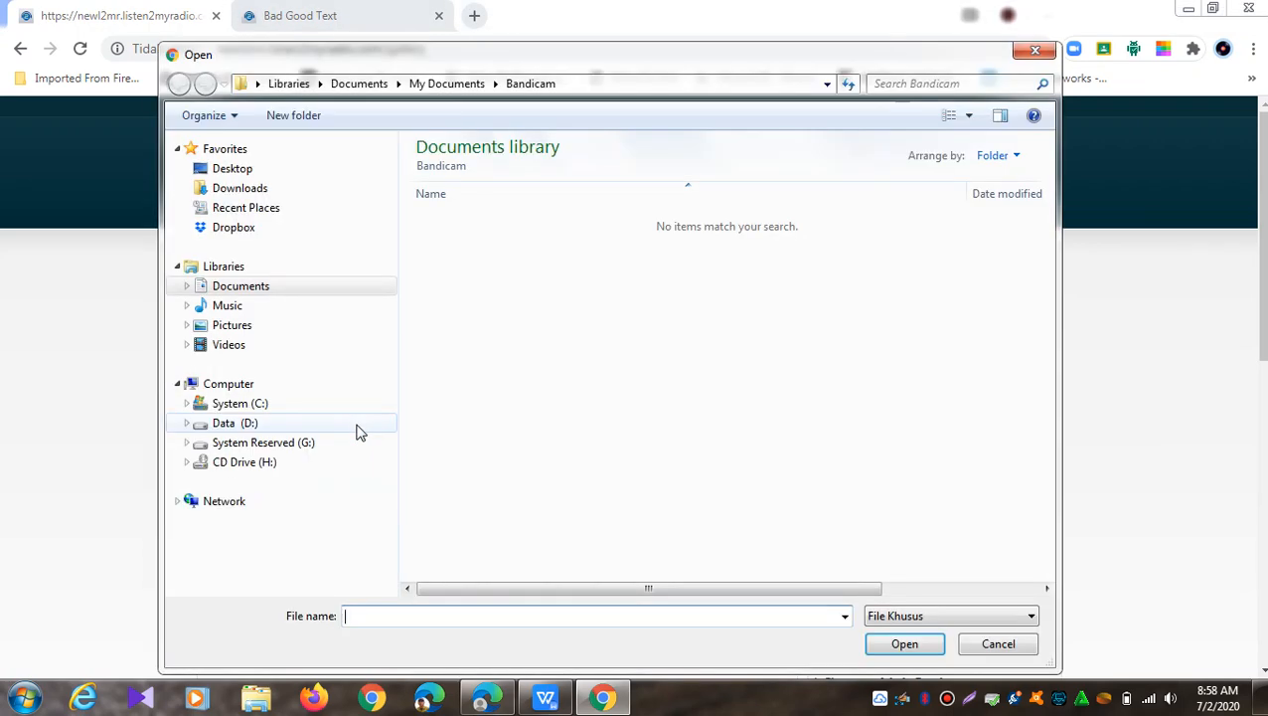
left_click(278, 185)
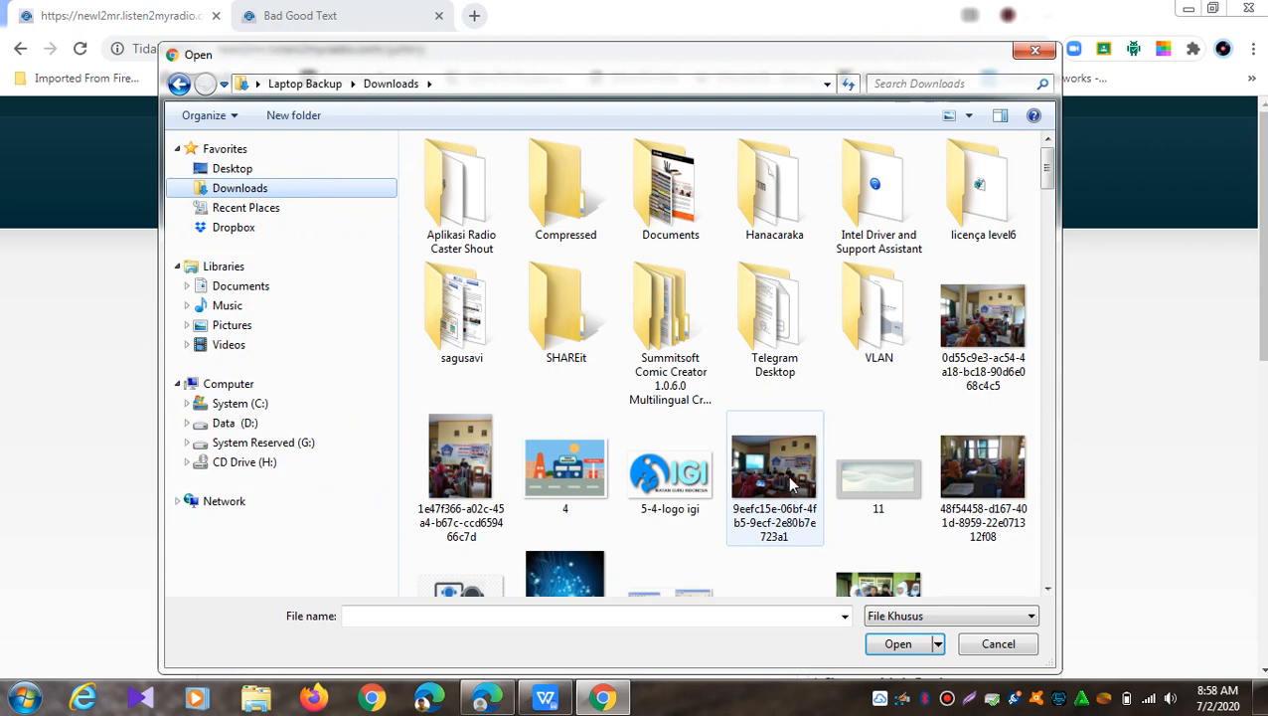
left_click(792, 483)
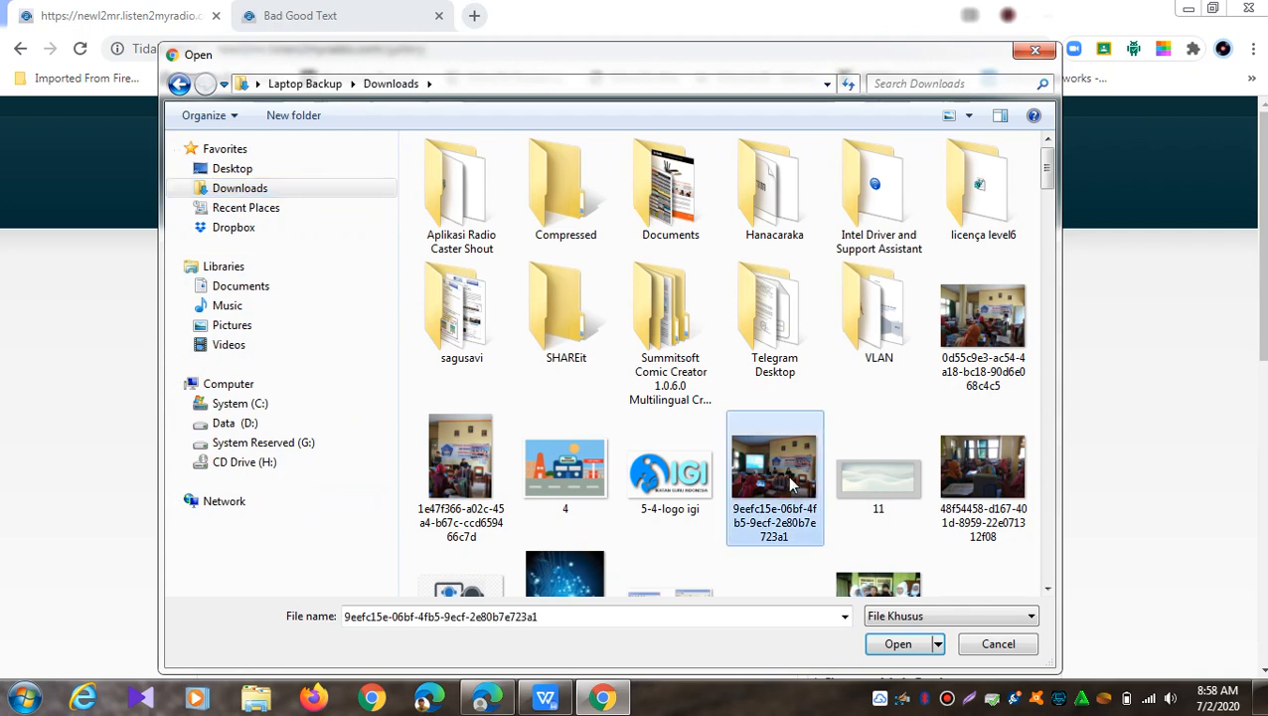
type("layout RB")
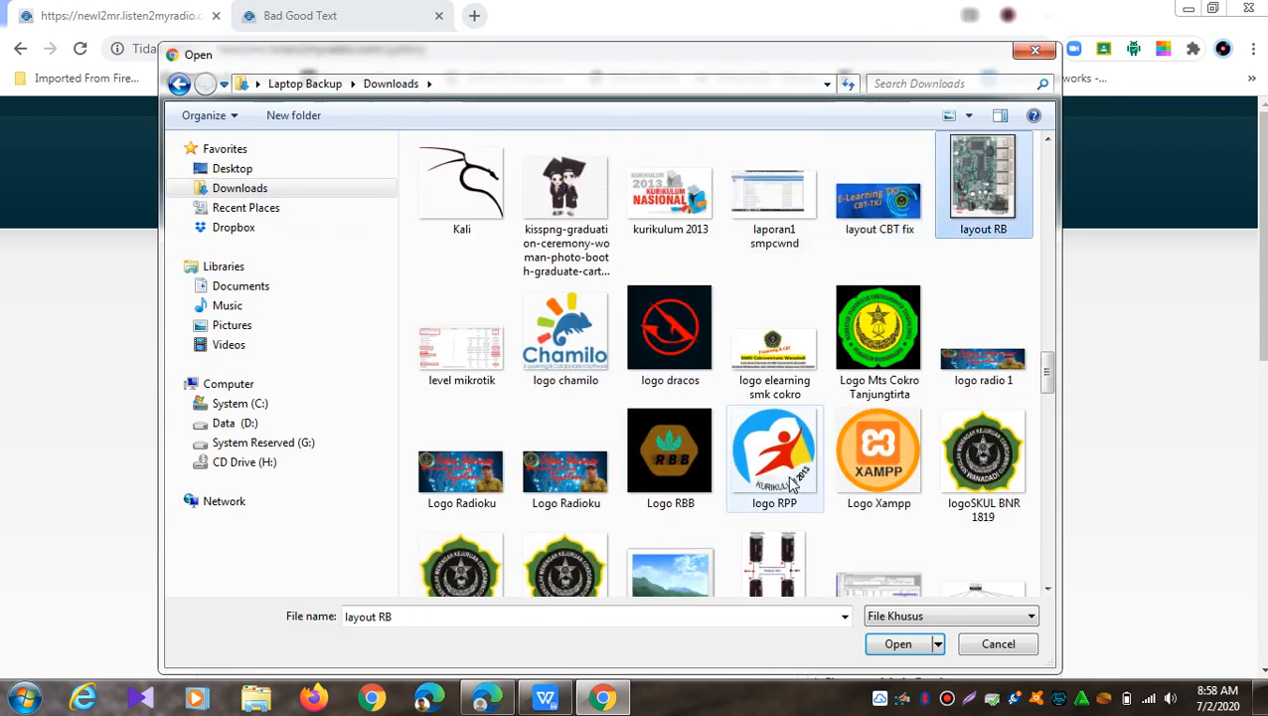
left_click(696, 475)
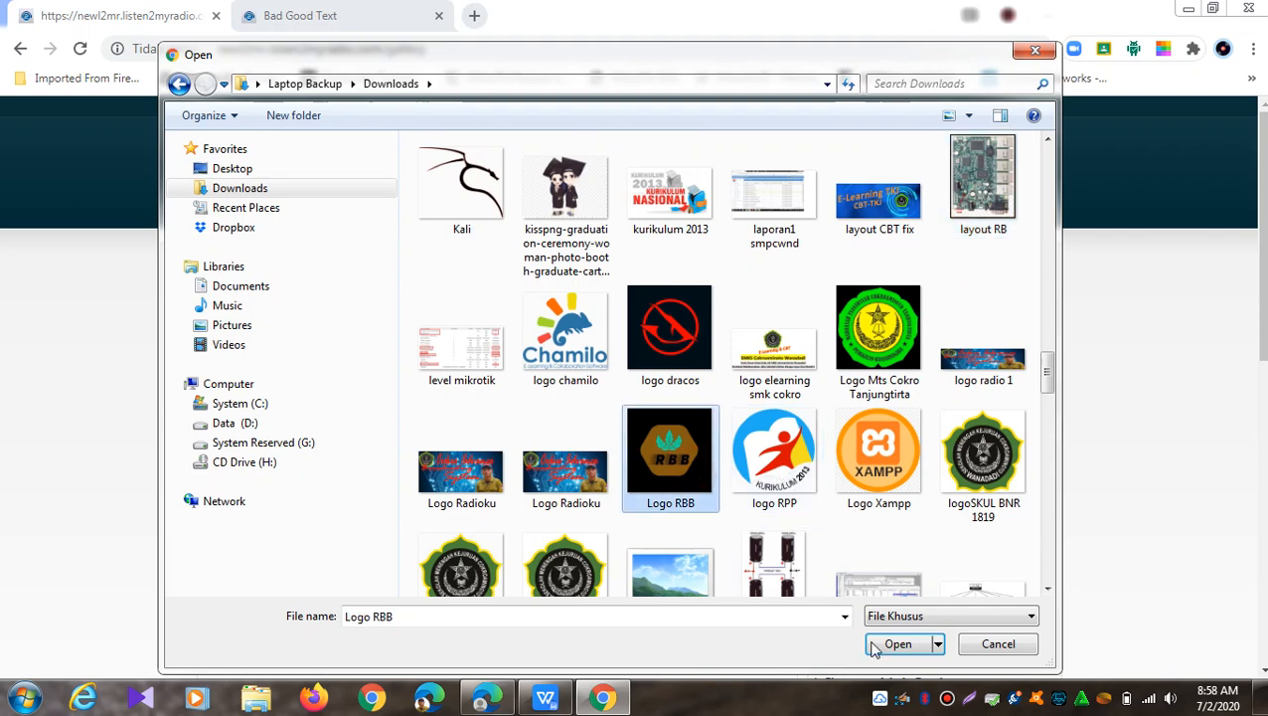
left_click(876, 644)
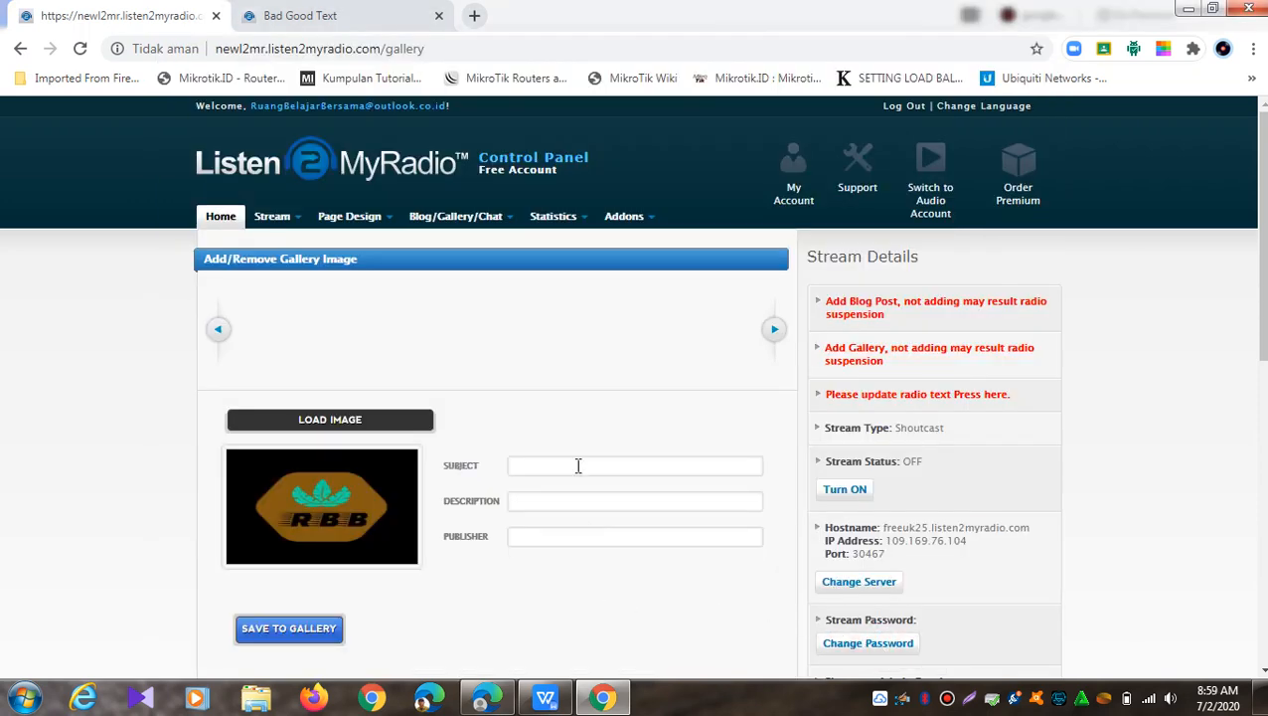
Give the logo subject 'Logo RBB', description 'Logo Ruang Belajar Bersama', the suggested publisher, then save.
left_click(578, 464)
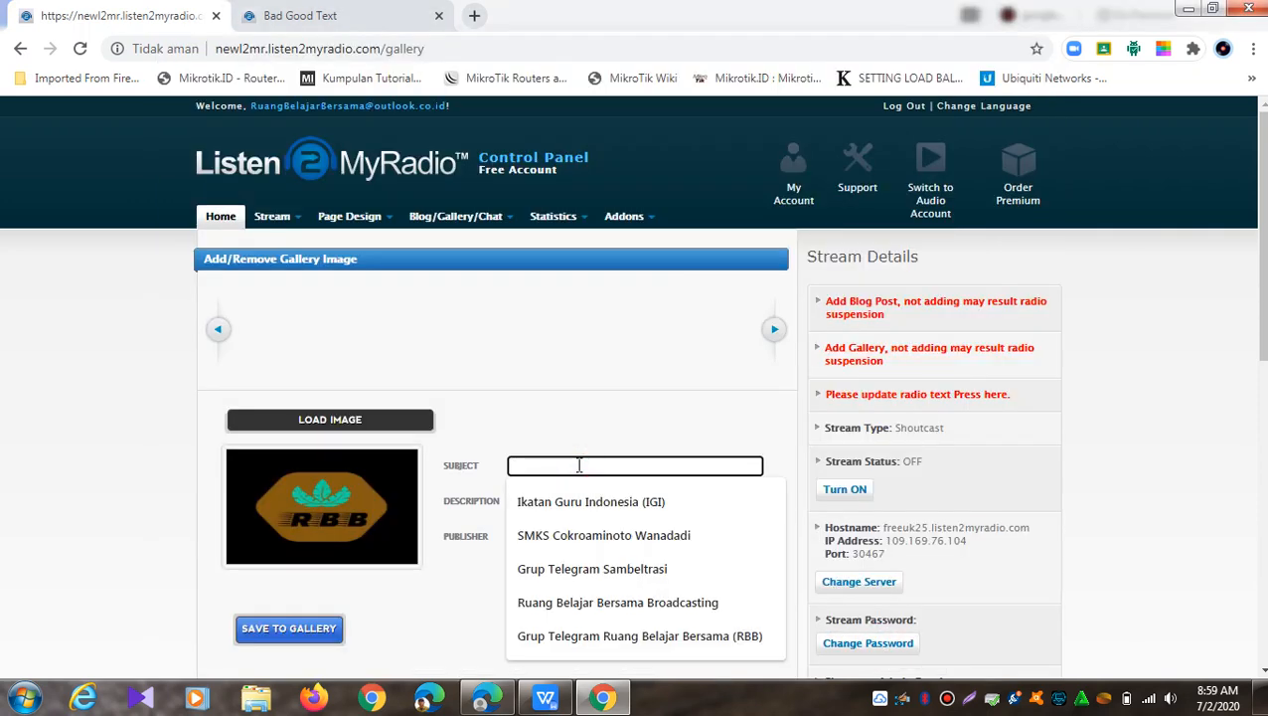
type("L")
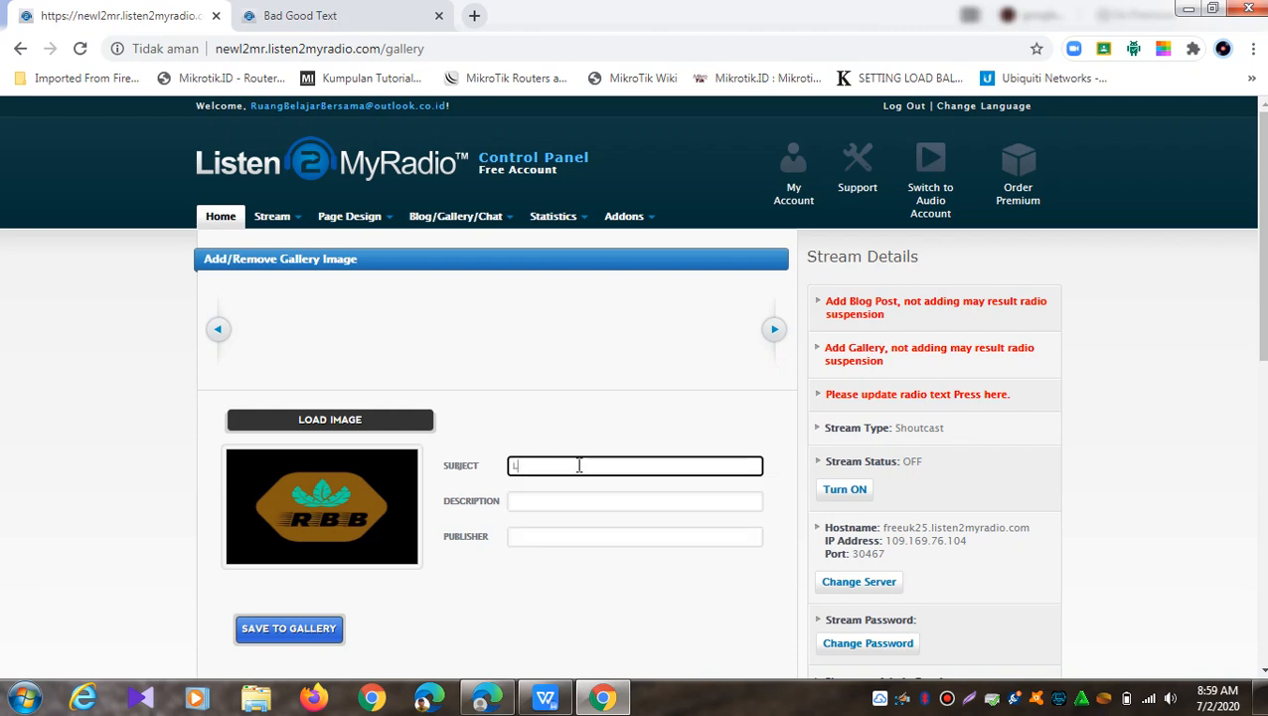
type("ogo Rua")
type("ng")
type("BB")
left_click(570, 499)
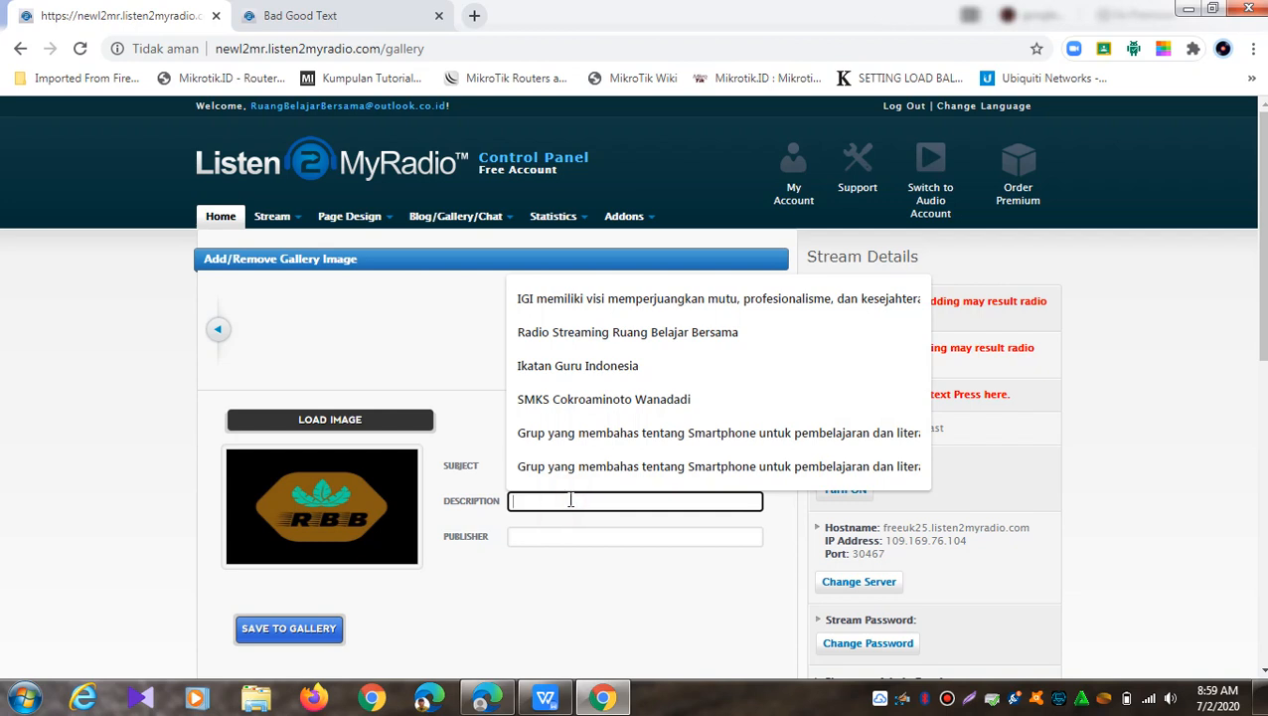
type("Logo")
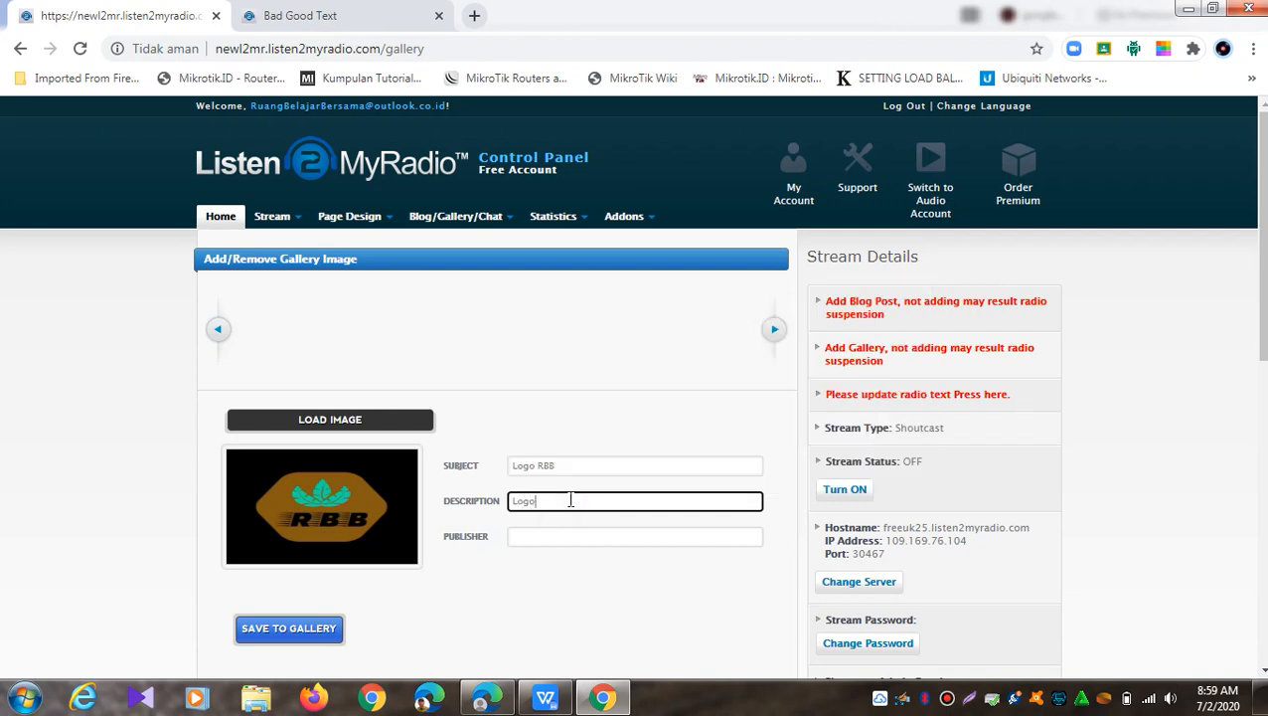
type(" Ruang Belajar Bersama")
left_click(570, 534)
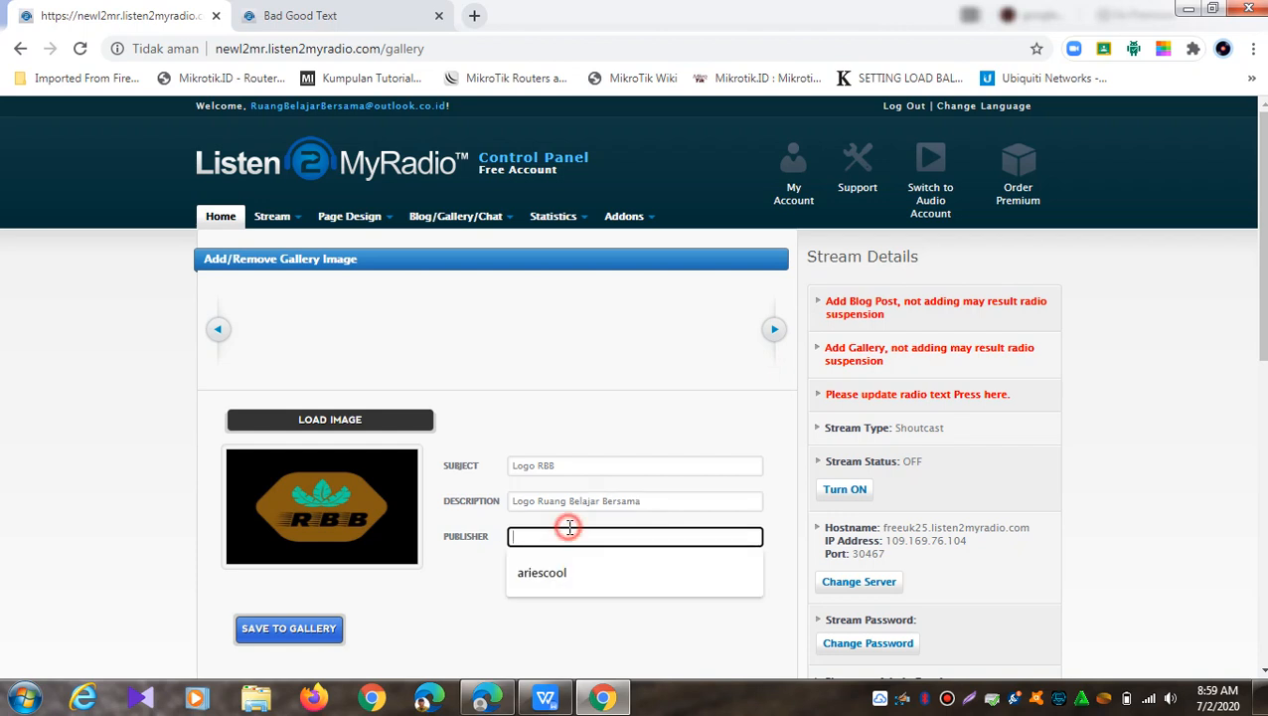
left_click(541, 573)
left_click(320, 630)
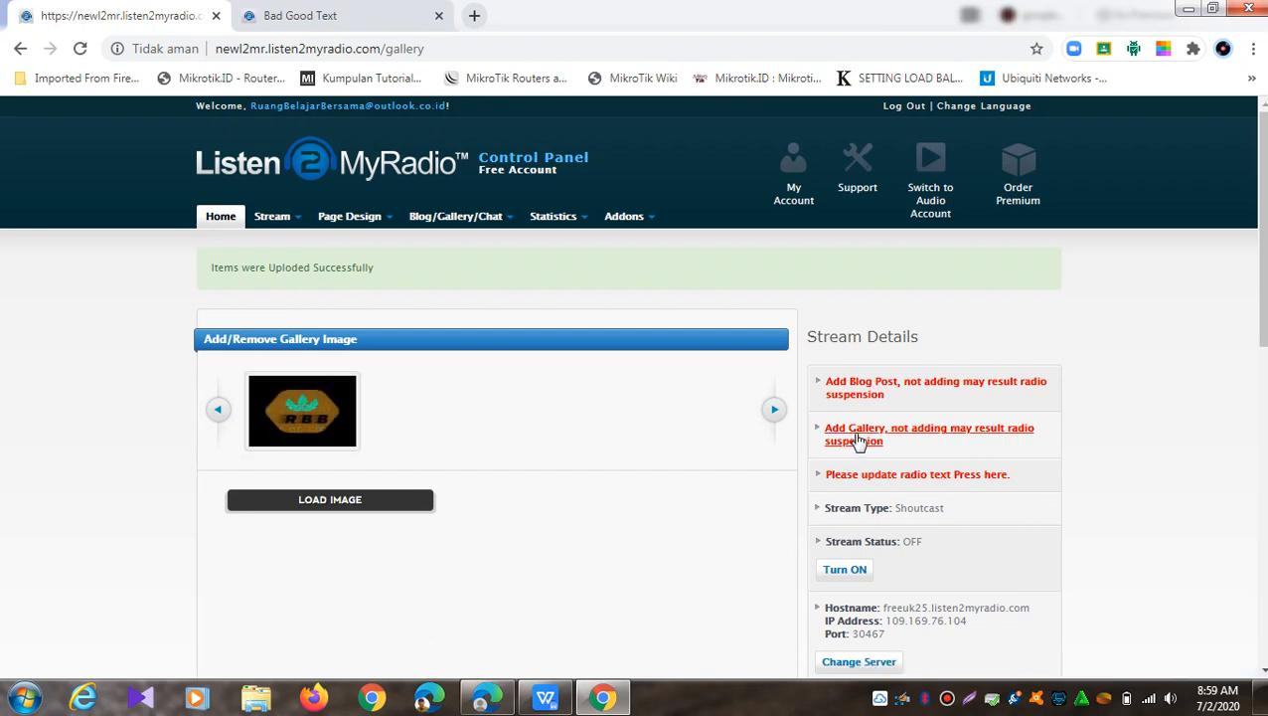
Reload the gallery after the successful upload and go to the radio setup page.
left_click(80, 48)
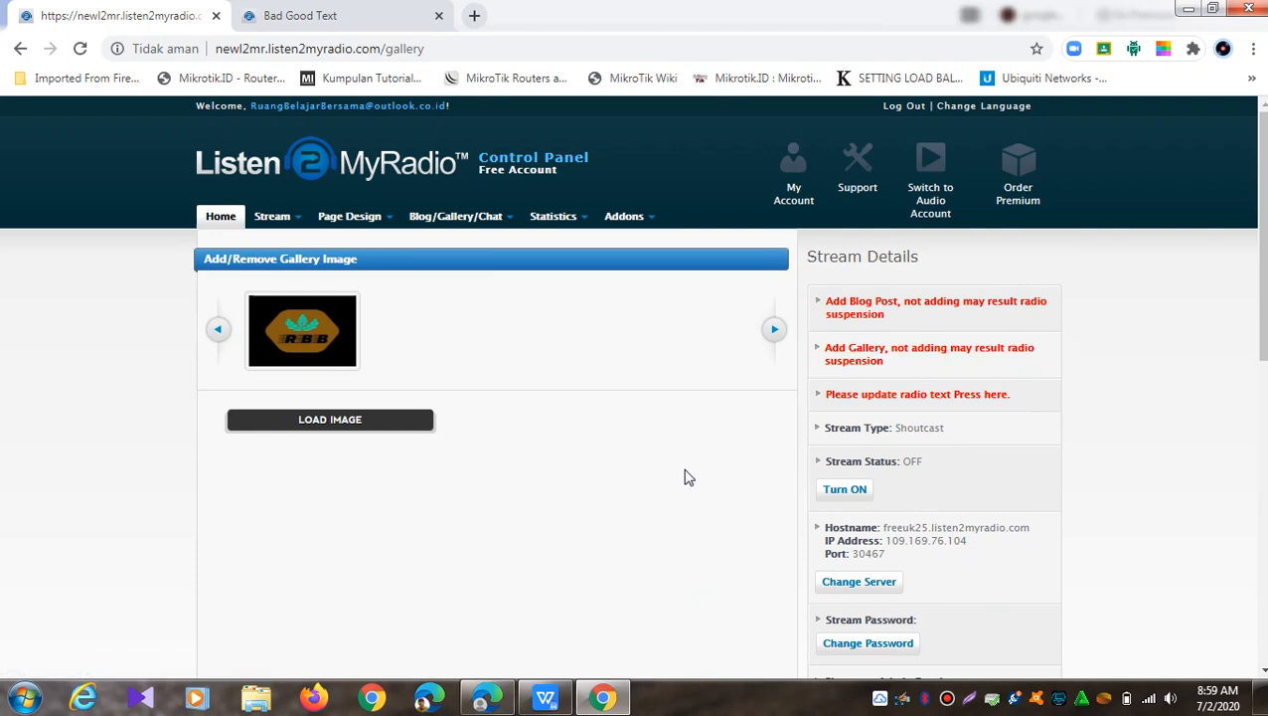
scroll(684, 475, "down", 3)
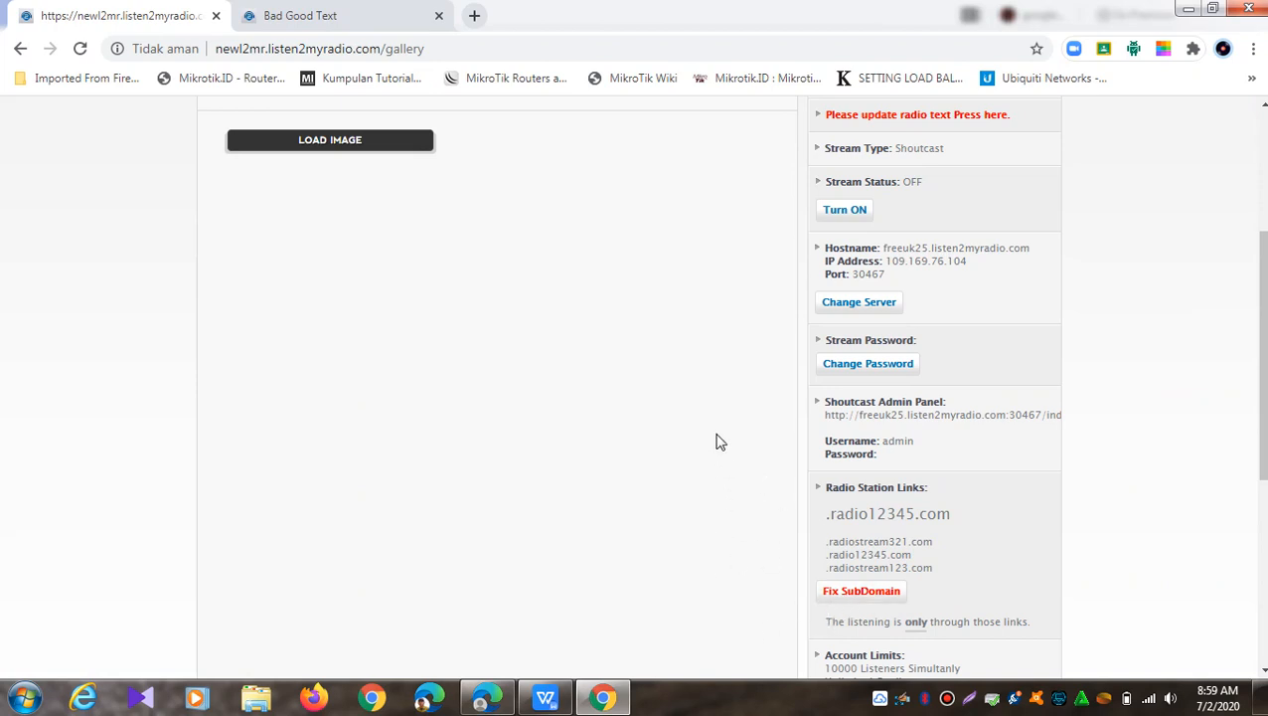
scroll(717, 432, "up", 3)
scroll(827, 399, "down", 5)
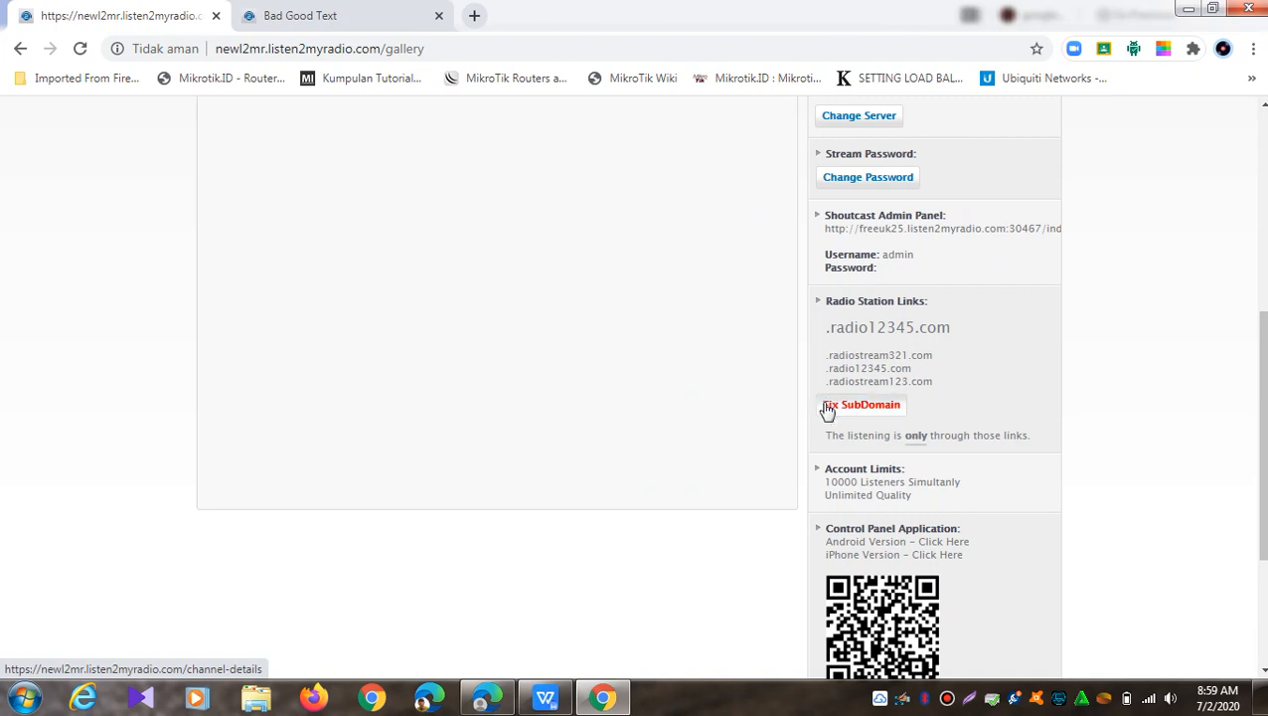
left_click(838, 409)
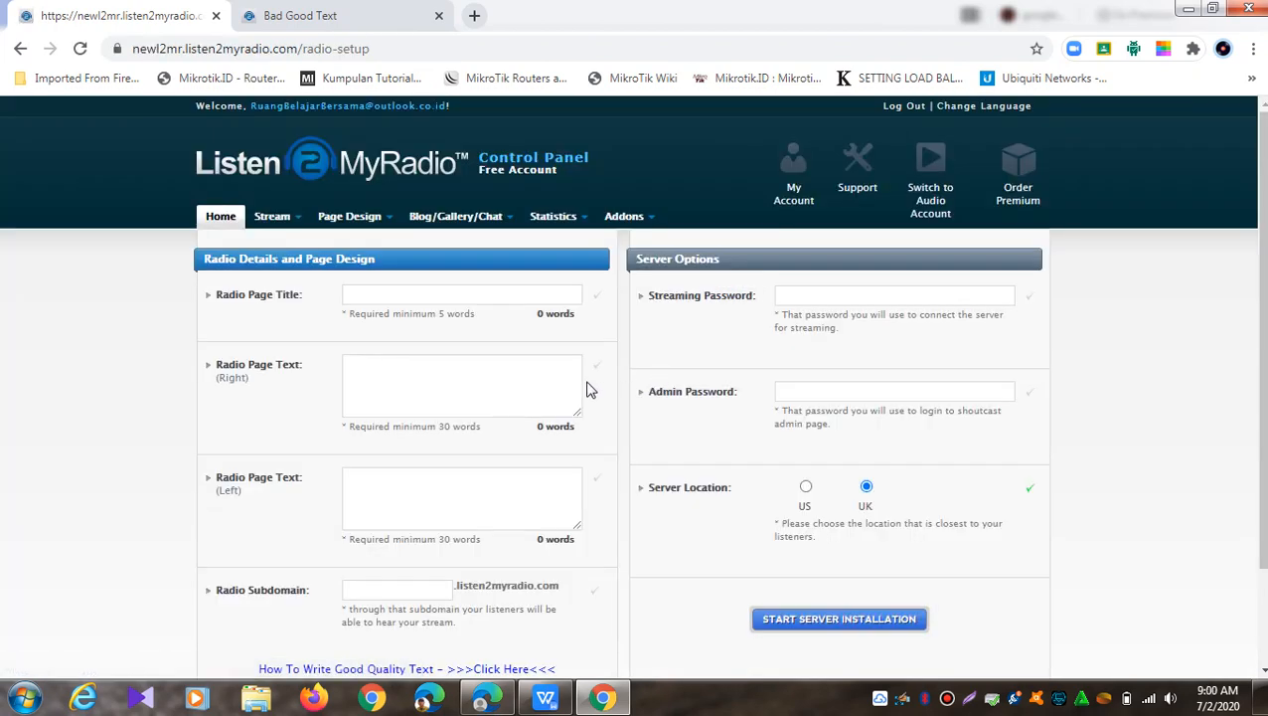
Fill the Radio Page Title with the autocomplete entry 'Radio RBB Broadcast System'.
scroll(586, 389, "down", 2)
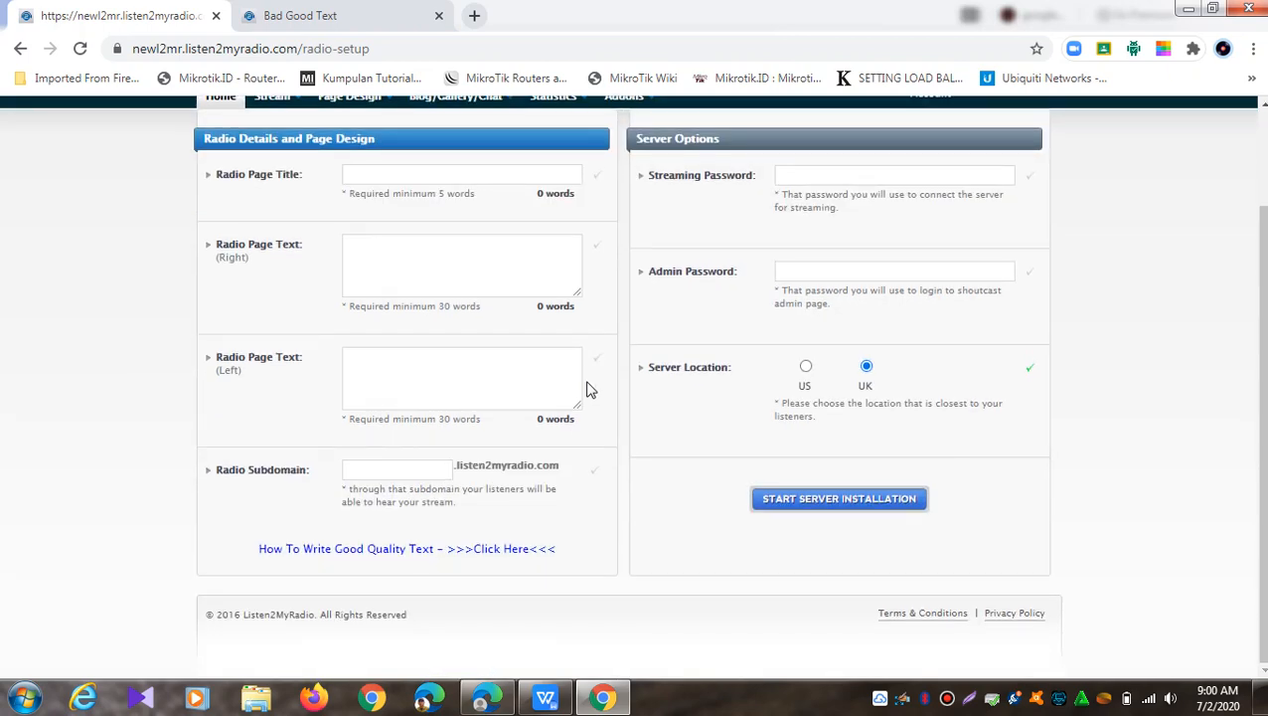
scroll(587, 389, "up", 2)
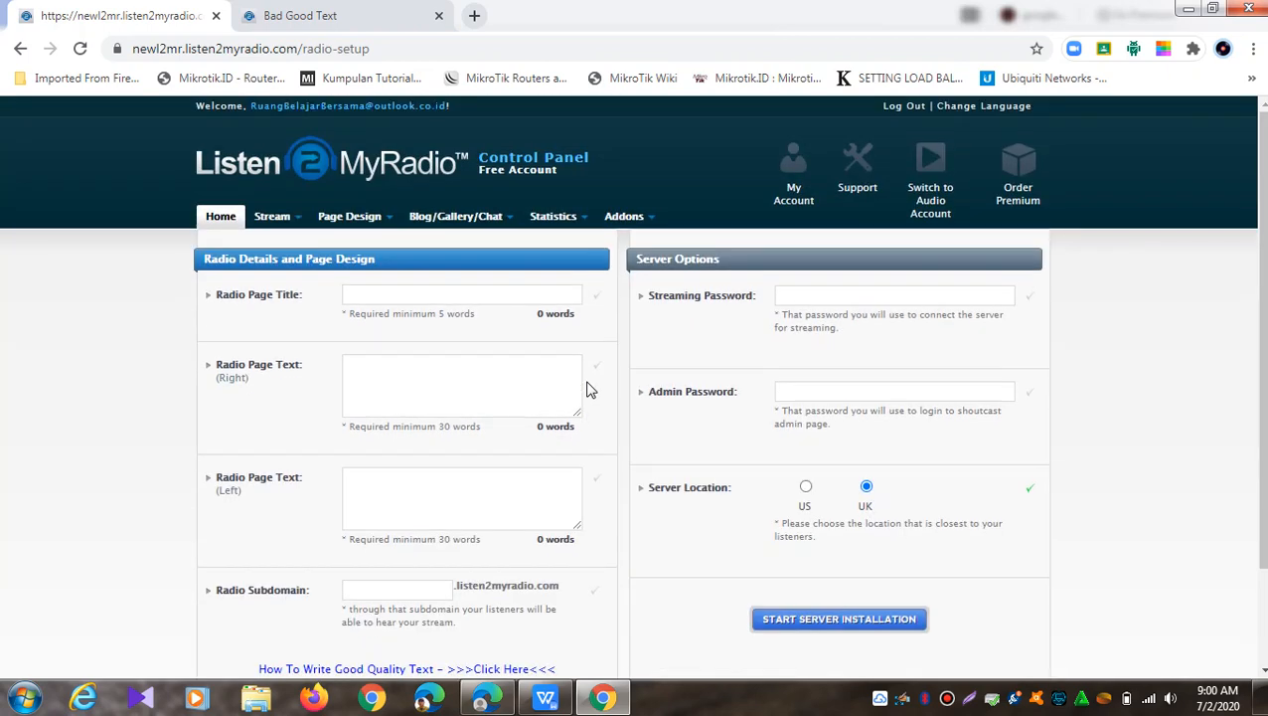
left_click(502, 299)
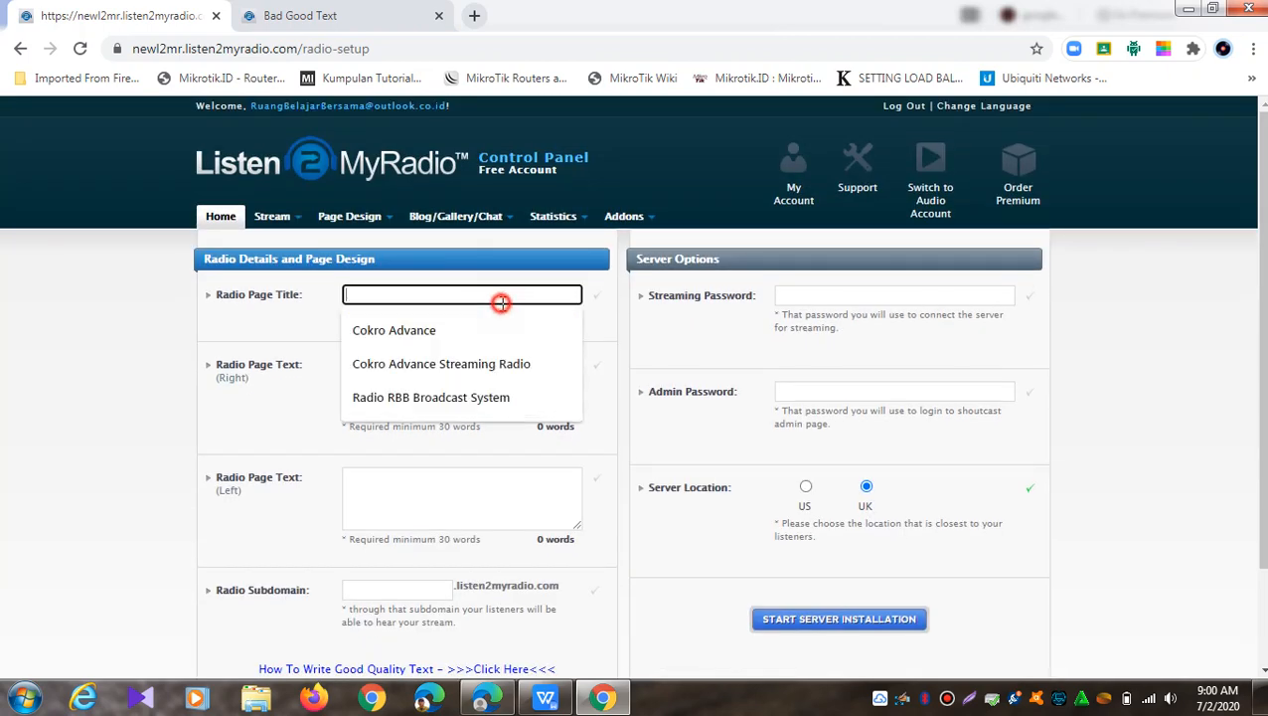
left_click(495, 397)
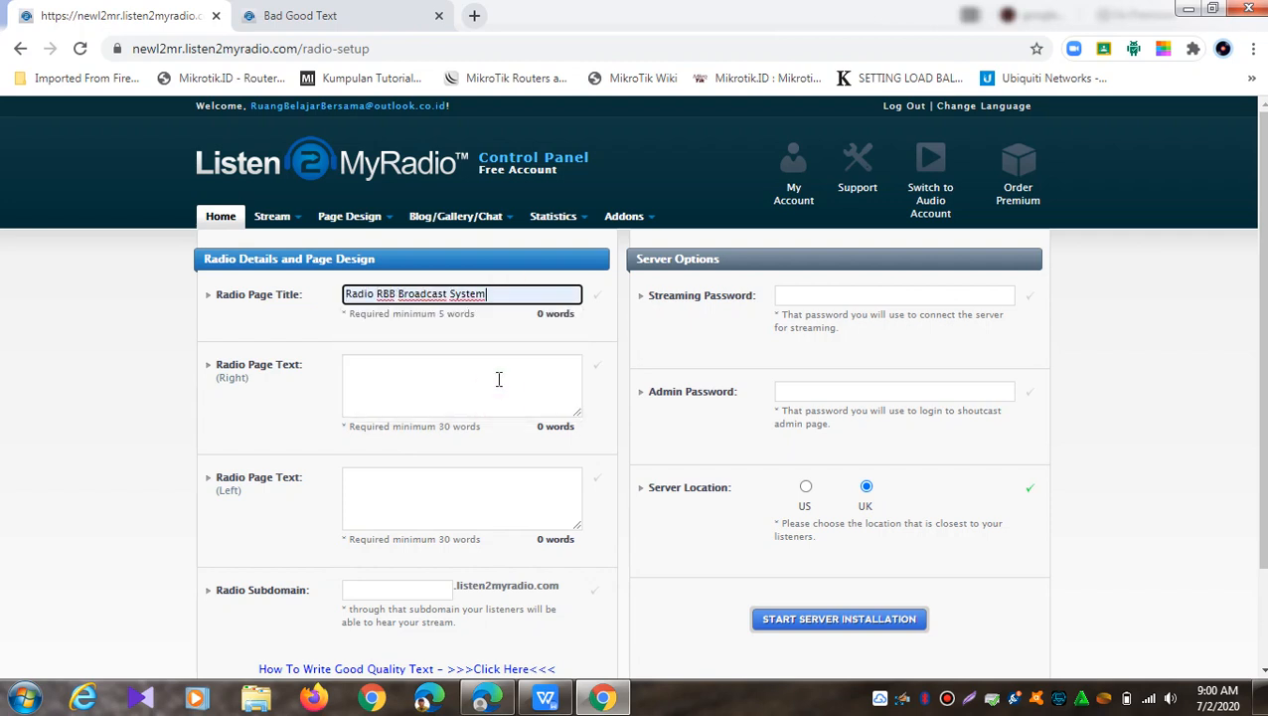
left_click(502, 370)
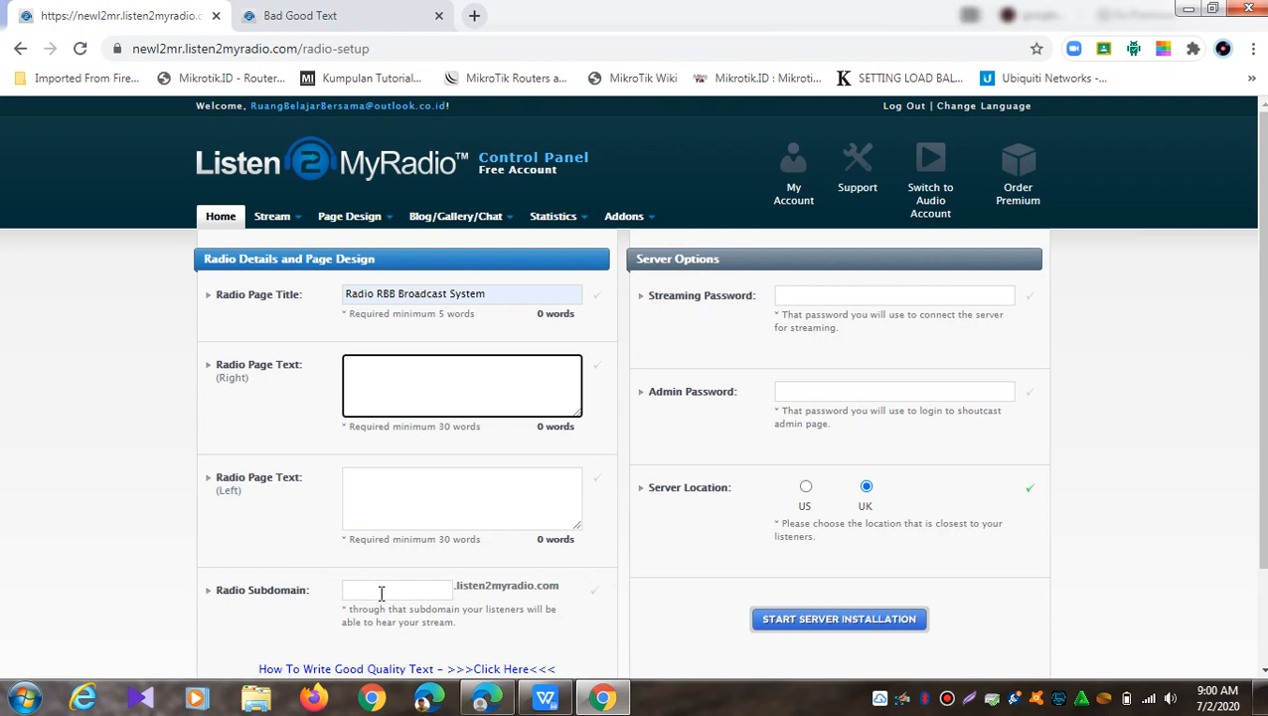
Copy the Radio Streaming paragraph from WPS and paste it into both right and left page-text boxes.
mouse_move(545, 698)
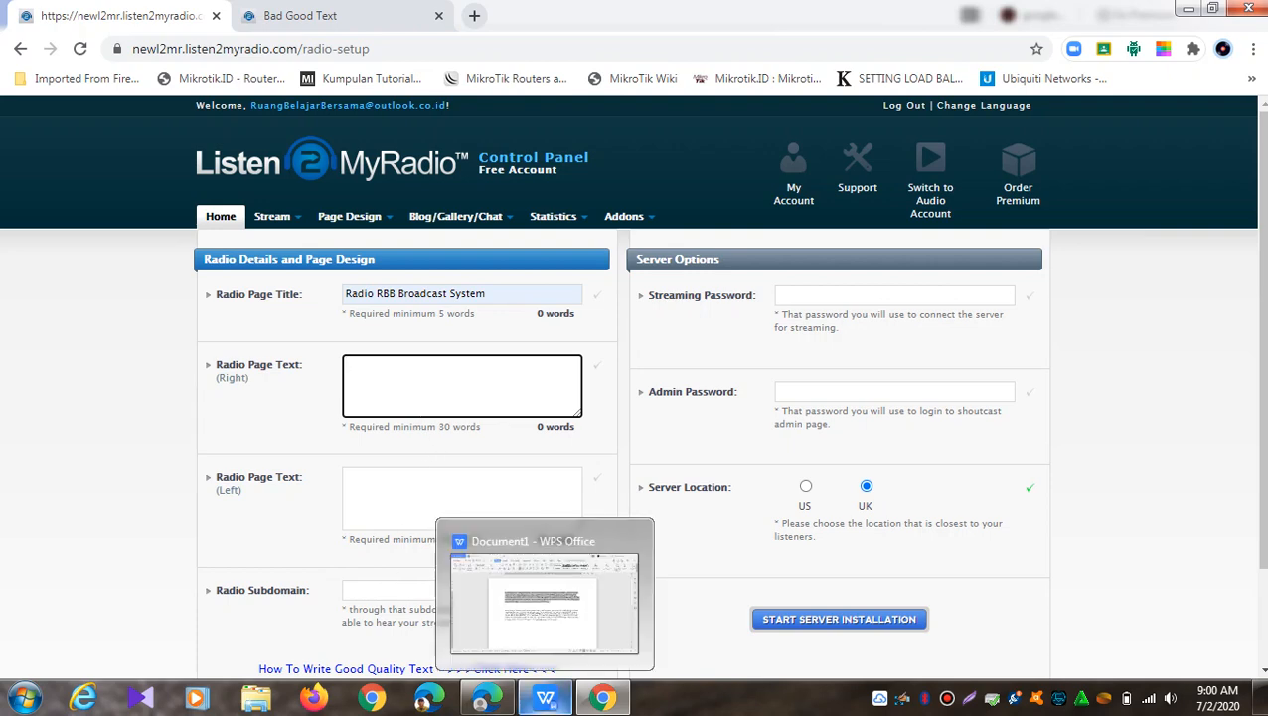
left_click(537, 606)
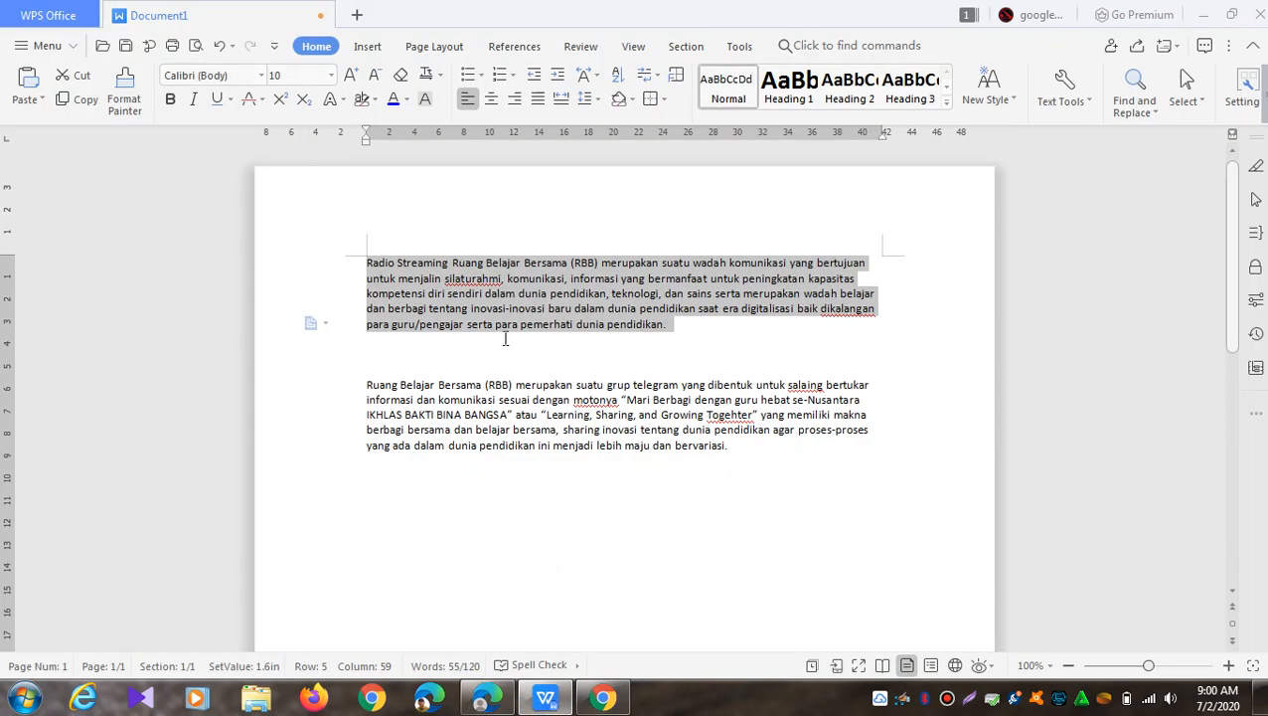
right_click(502, 310)
left_click(529, 346)
left_click(602, 698)
right_click(378, 367)
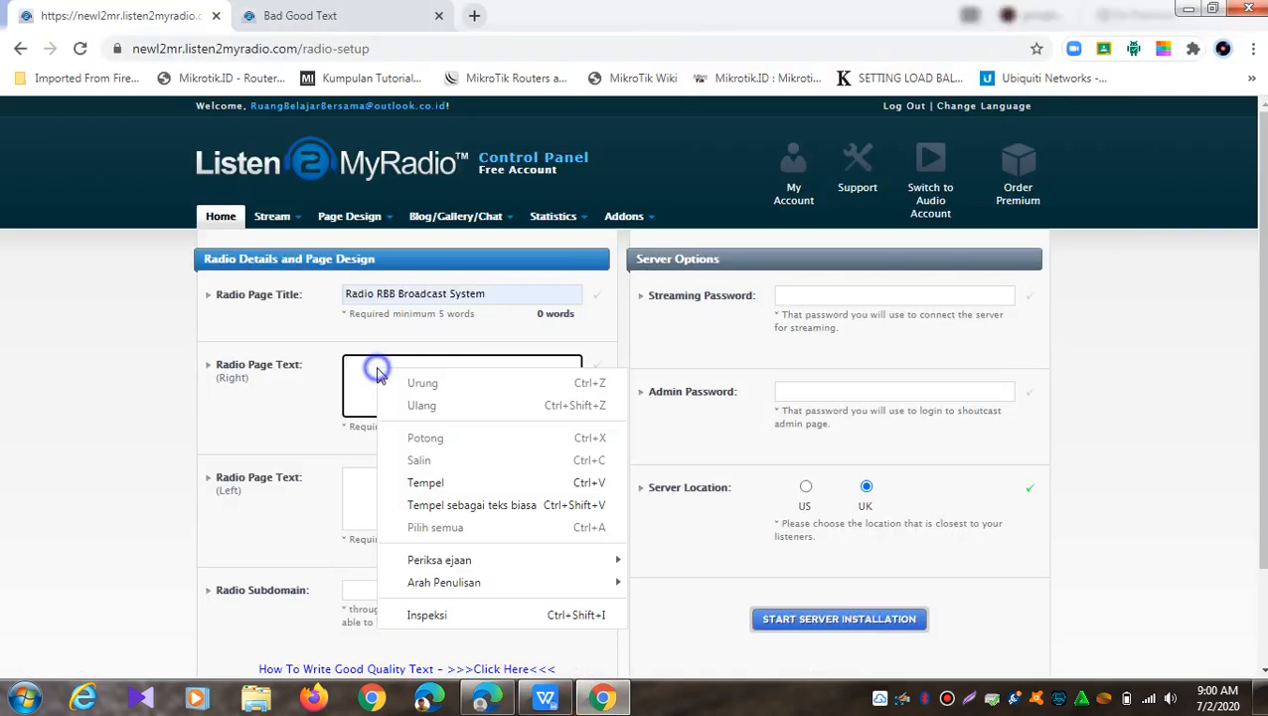
left_click(428, 484)
right_click(415, 502)
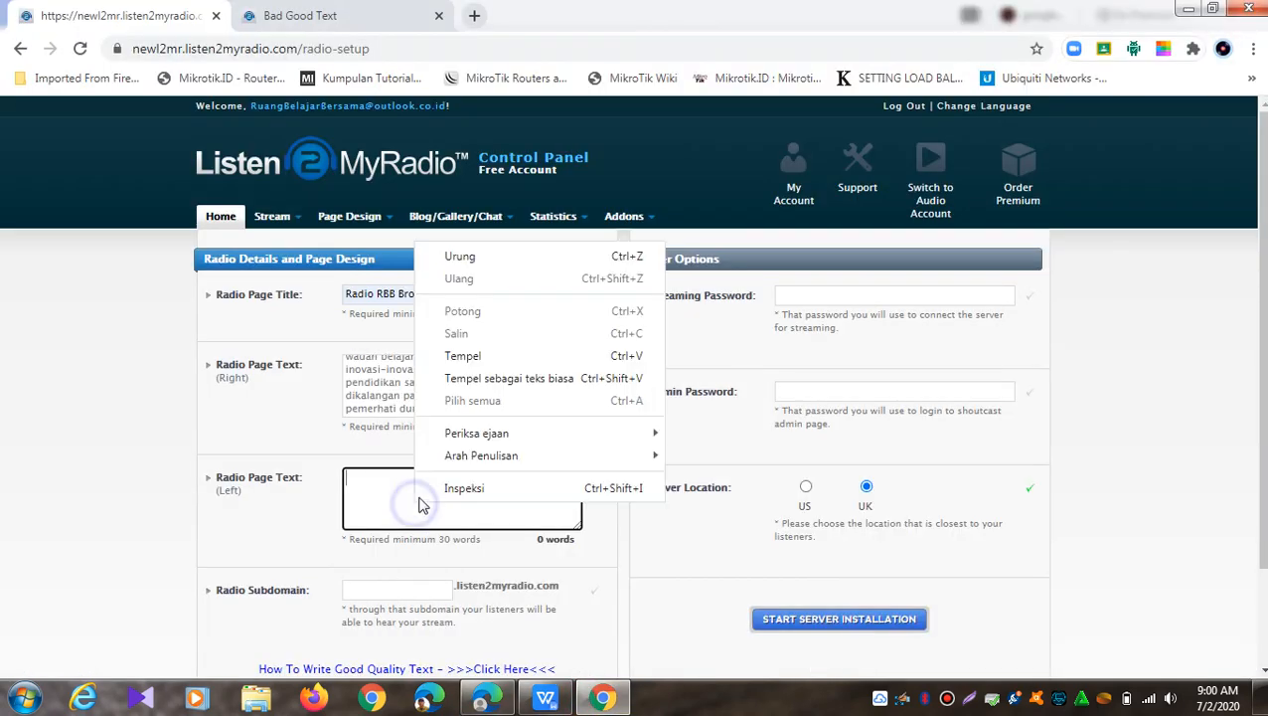
left_click(469, 359)
scroll(469, 463, "down", 1)
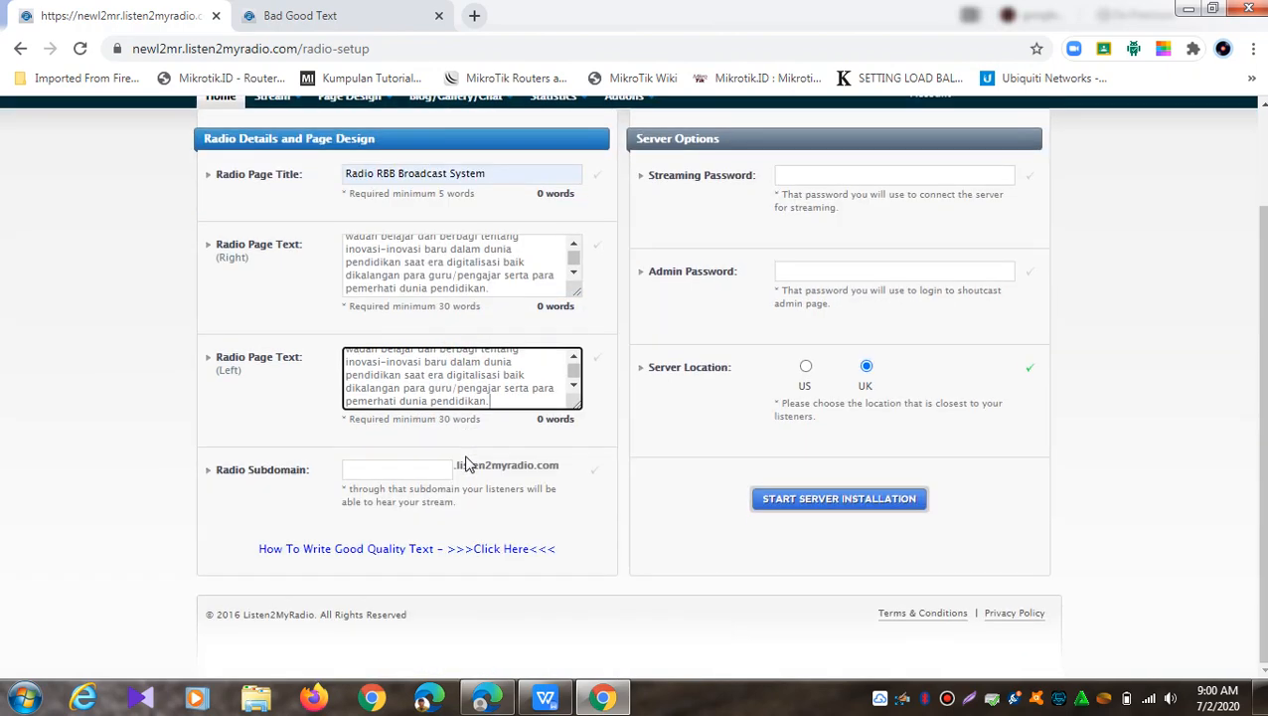
left_click(401, 471)
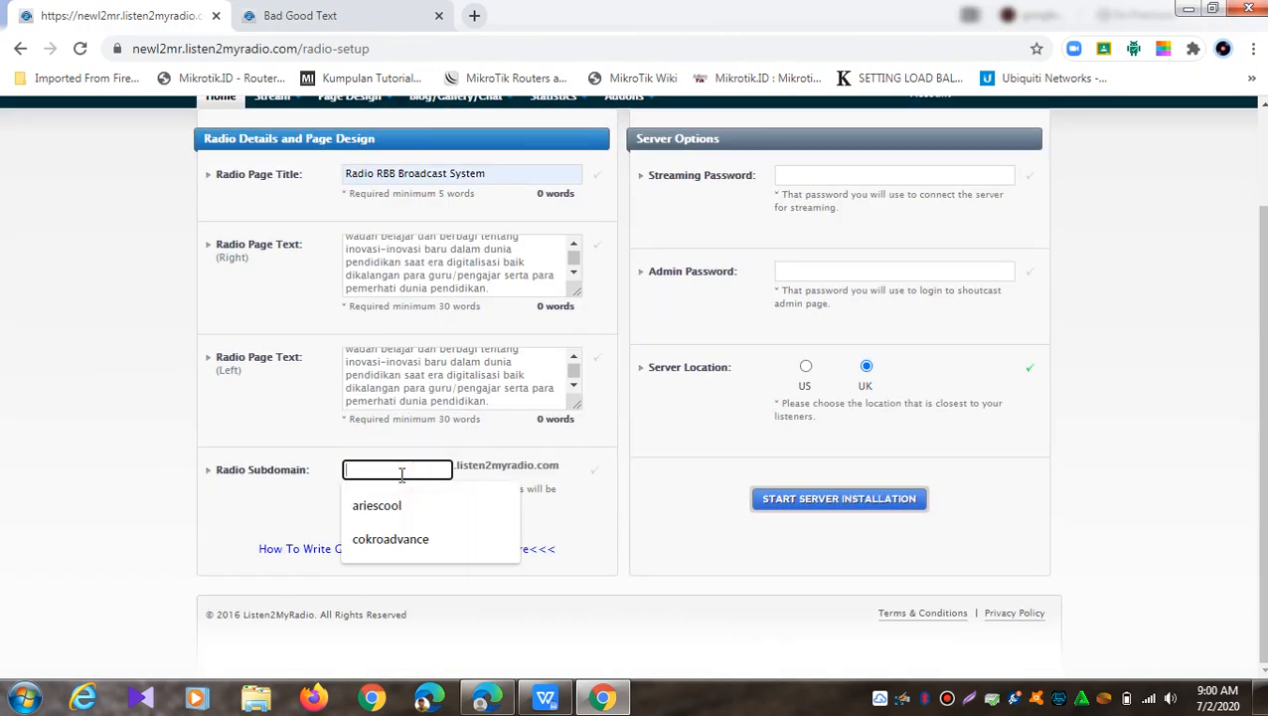
Enter 'RadioRBBBroadcast' as the subdomain and dismiss the streaming-password autofill suggestions.
type("RadioRBB")
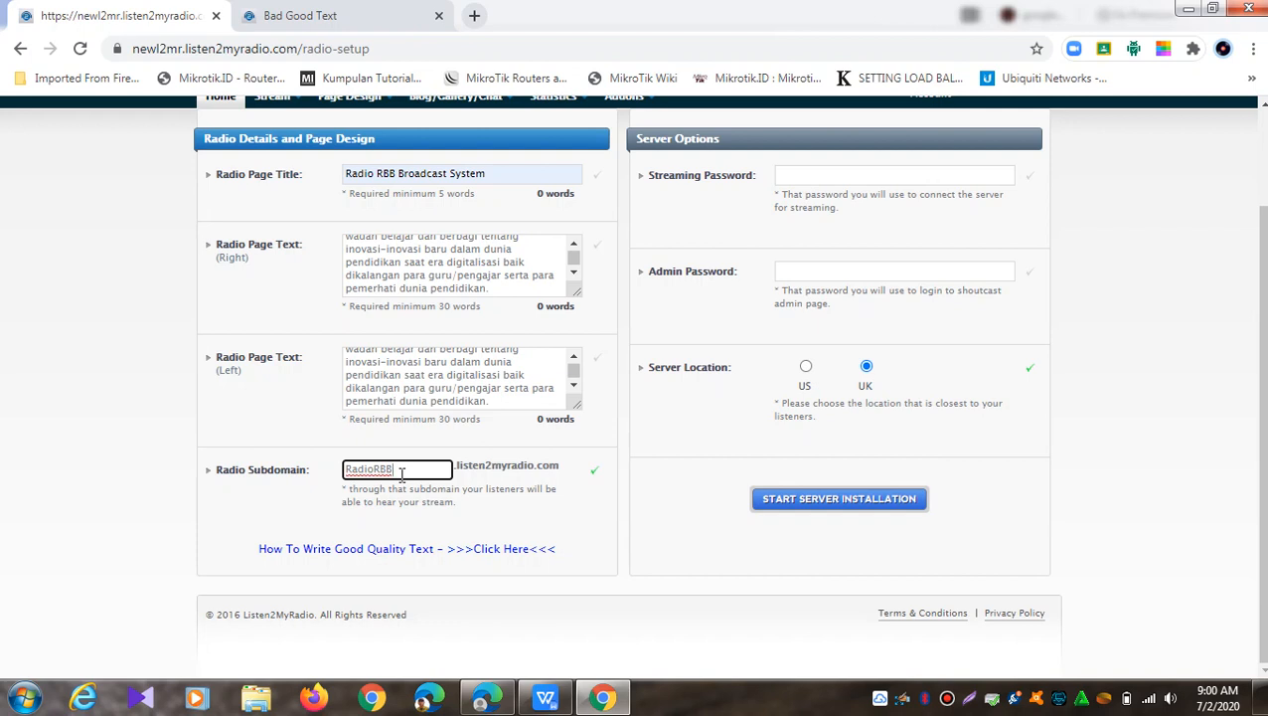
type("roadcast")
left_click(861, 177)
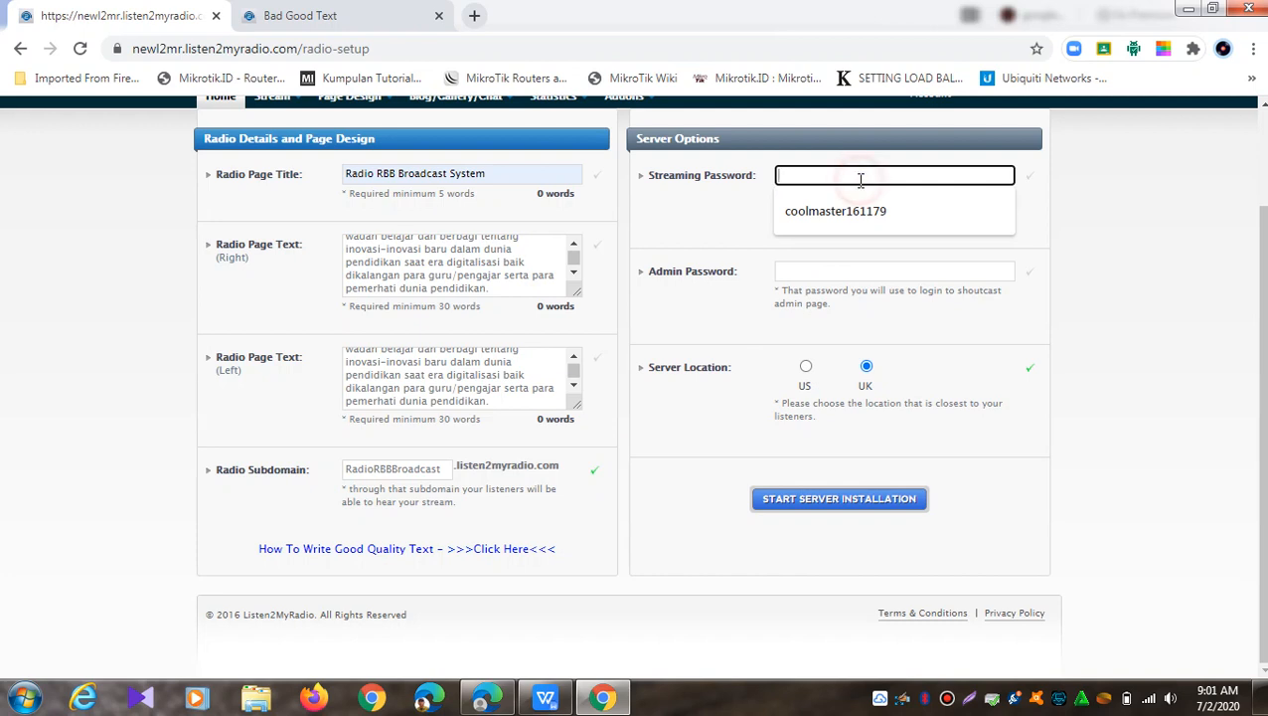
left_click(879, 166)
left_click(872, 173)
left_click(867, 166)
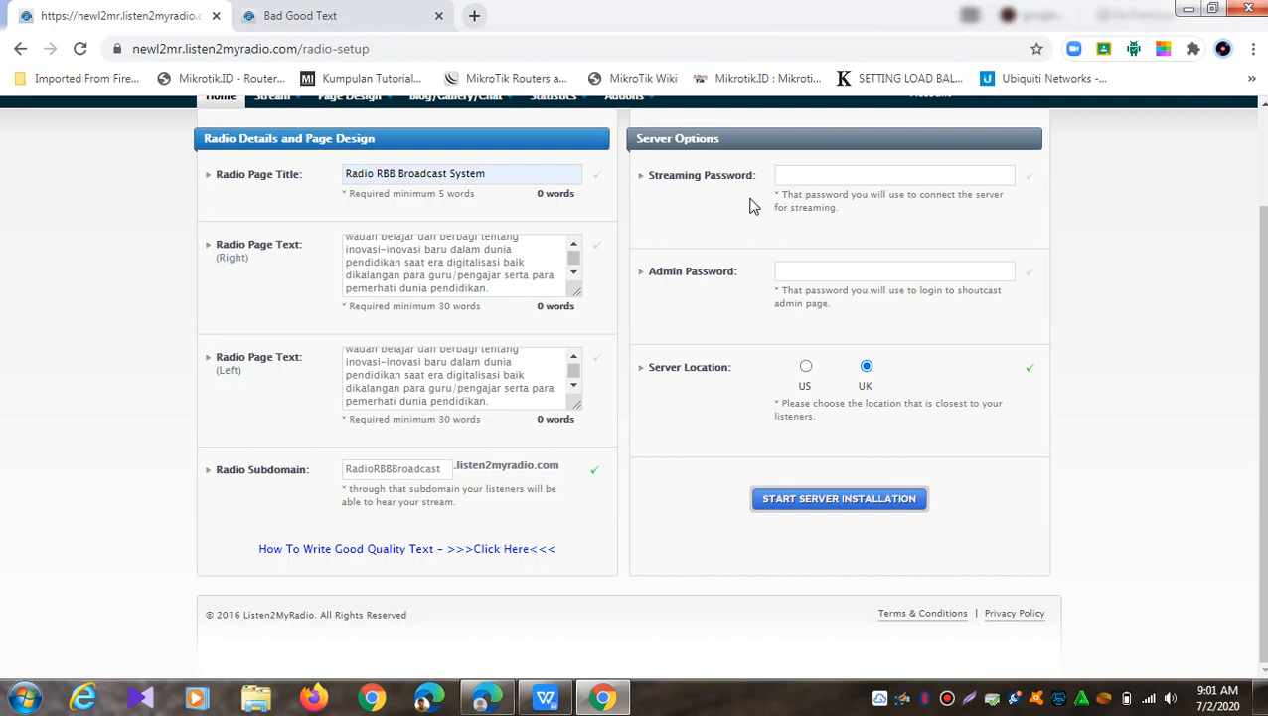
Type the streaming password into its field, retyping it once.
left_click(804, 173)
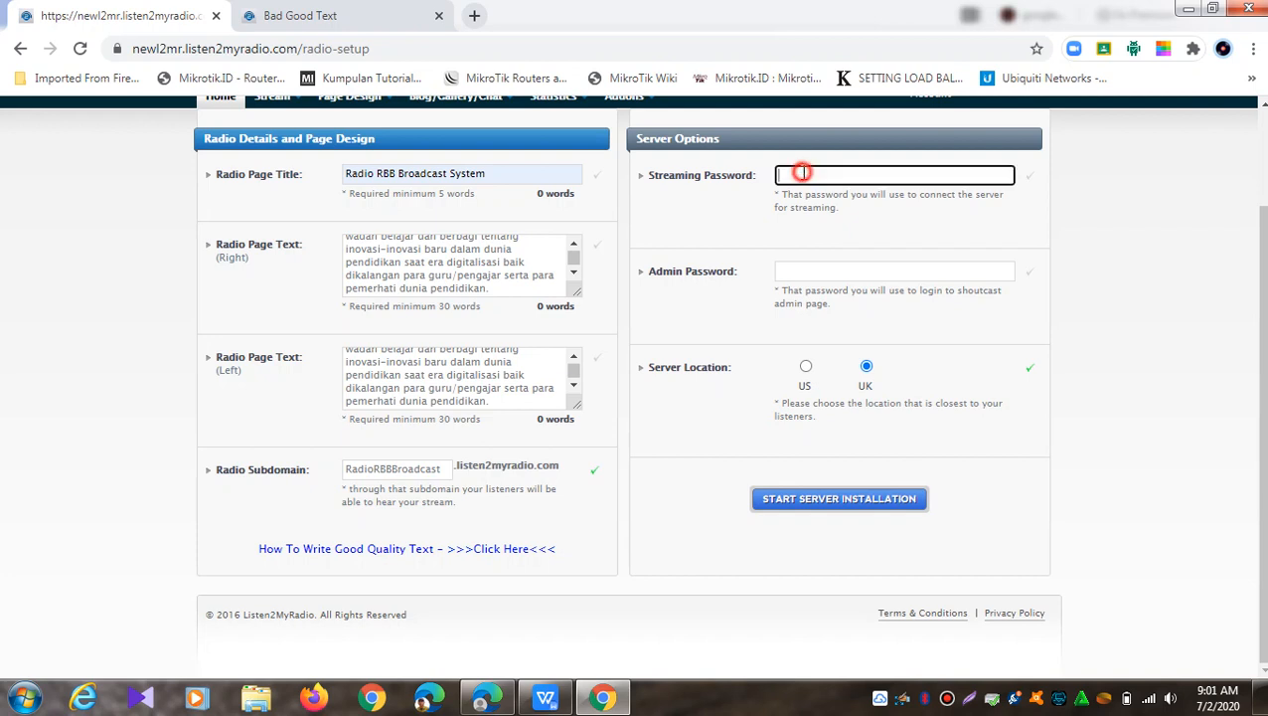
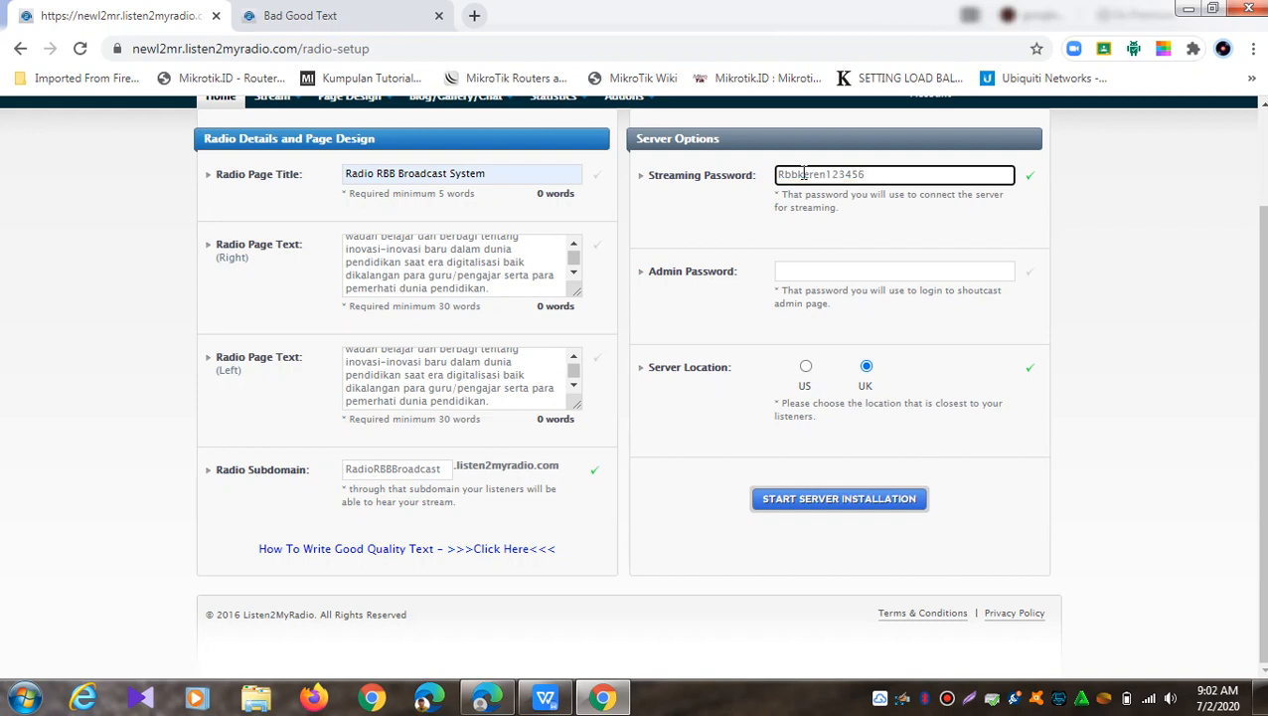
Enter the admin password and start the server installation.
left_click(803, 271)
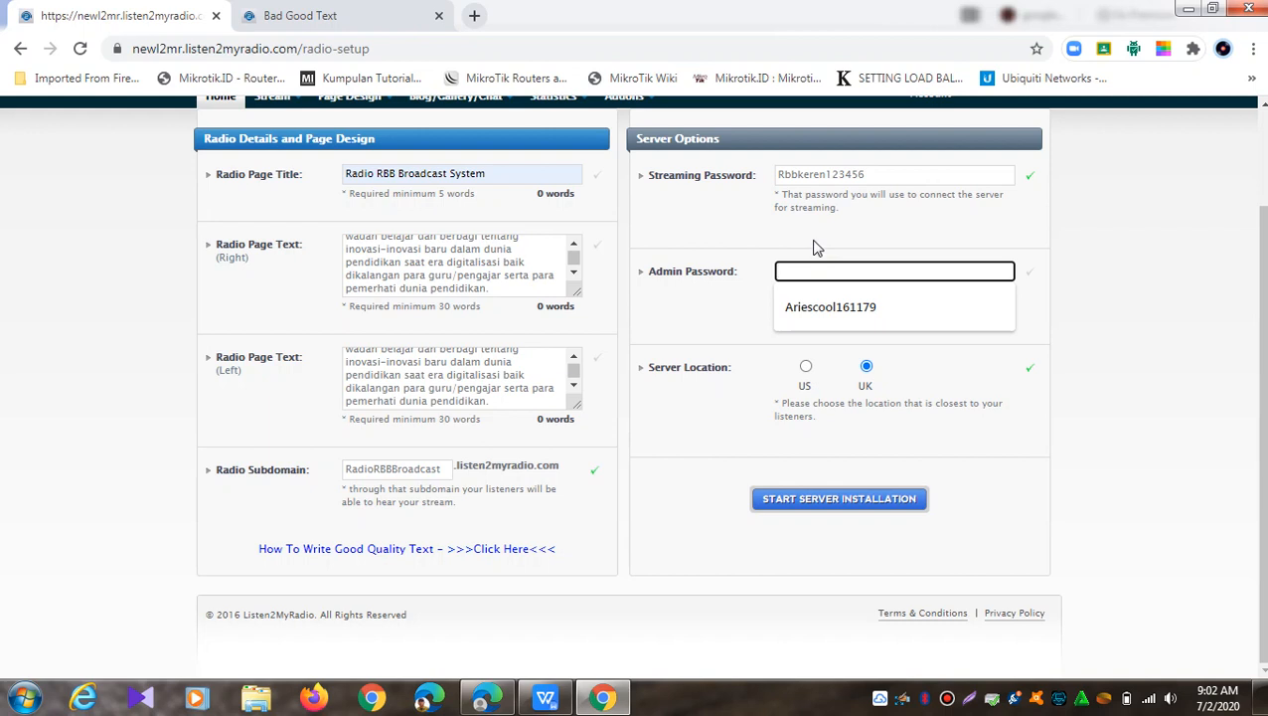
left_click(811, 243)
left_click(815, 270)
left_click(813, 247)
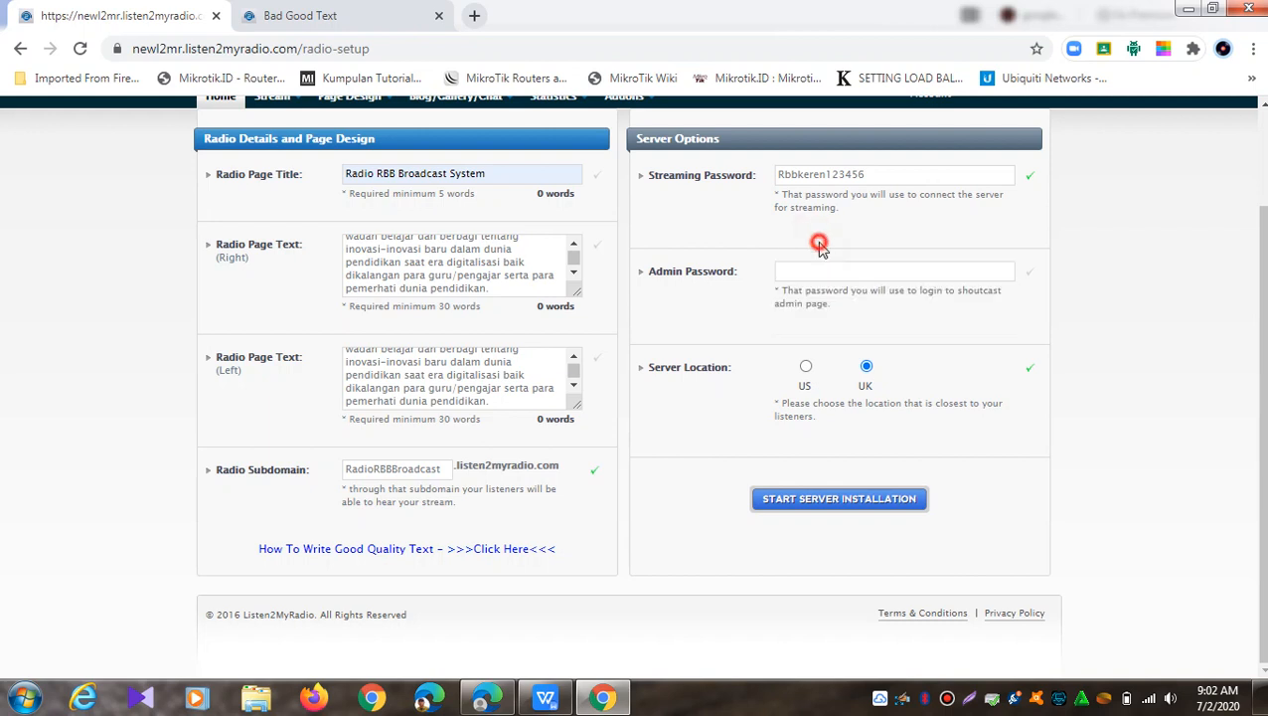
left_click(799, 271)
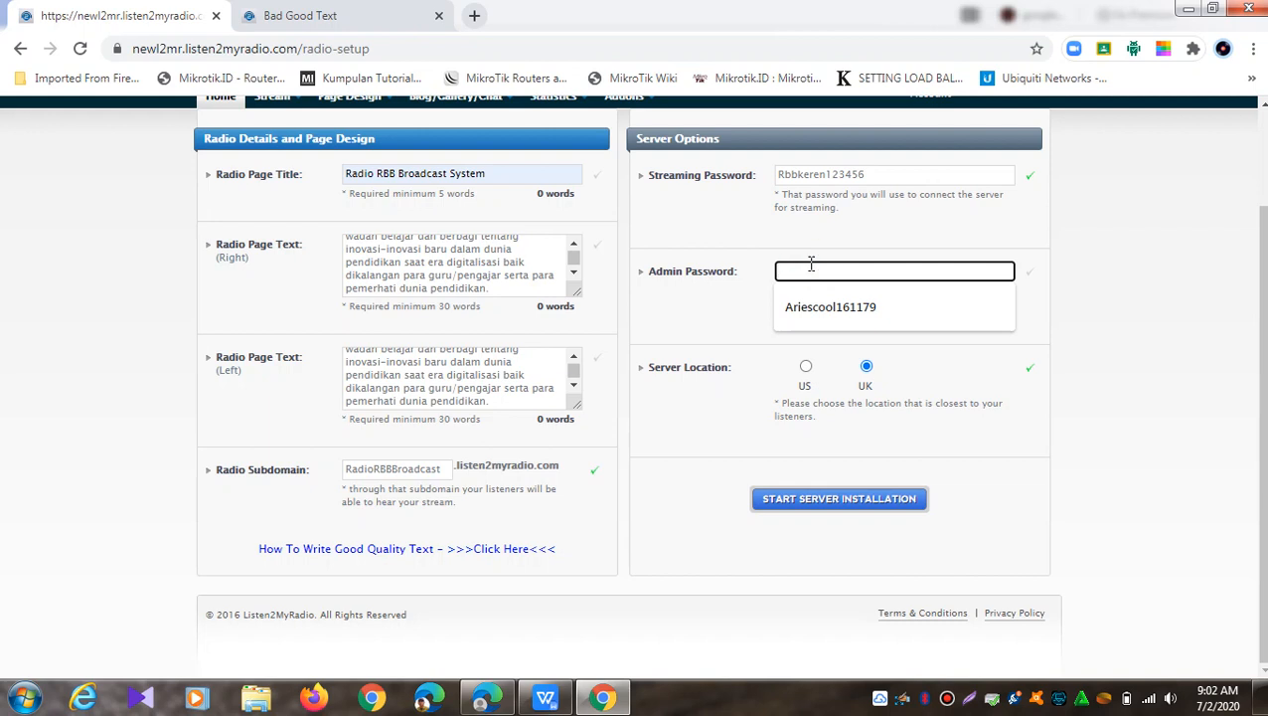
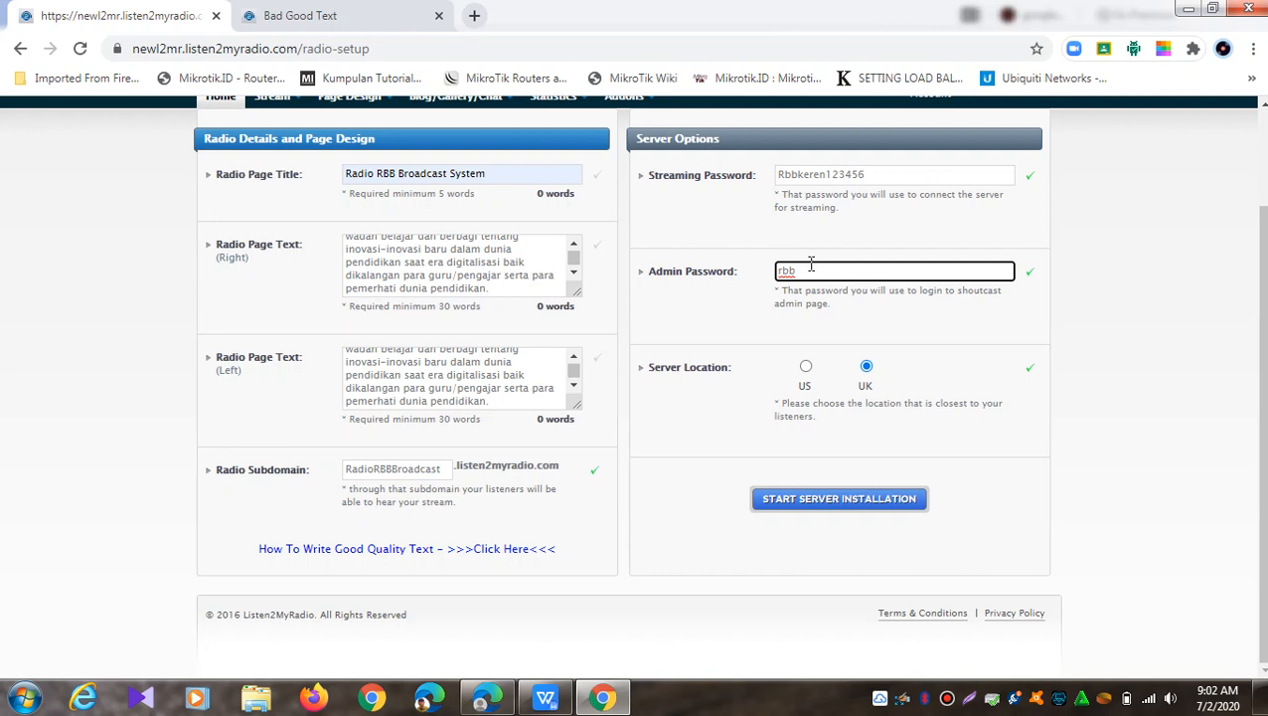
left_click(820, 509)
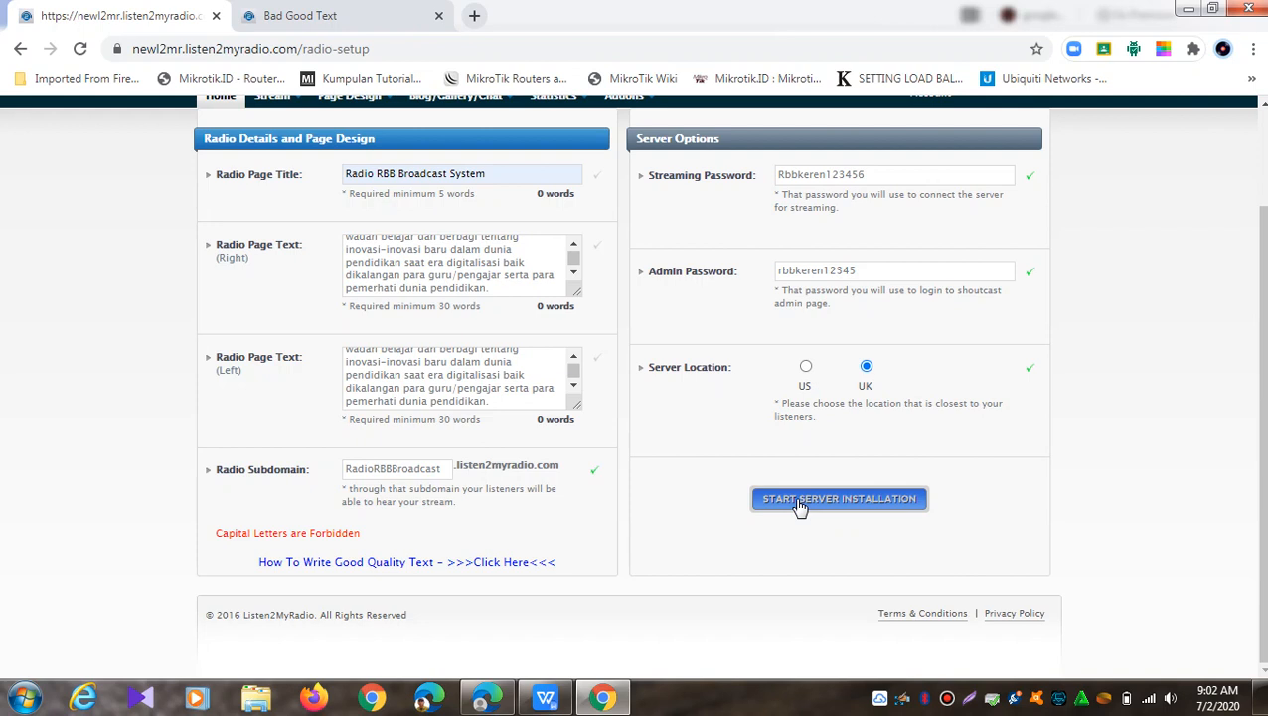
Close the Bad Good Text tab and retry the server installation.
left_click(800, 506)
left_click(438, 15)
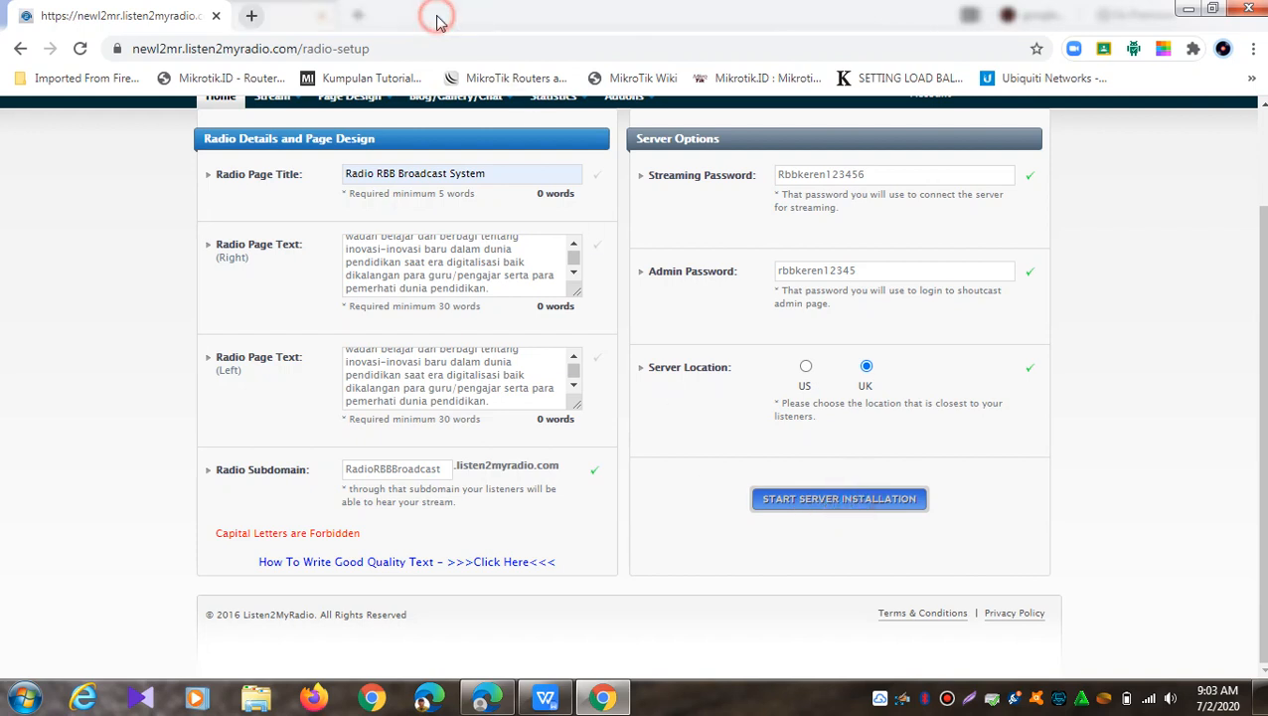
left_click(887, 505)
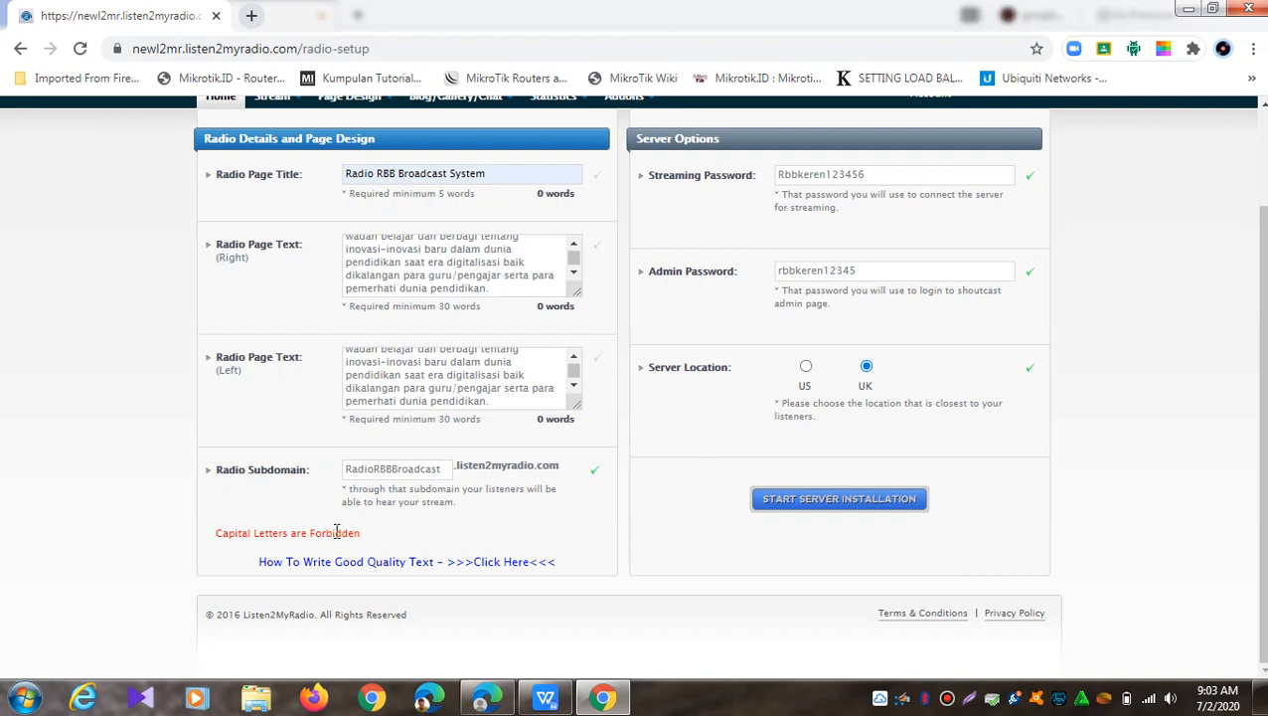
Rewrite the Radio Subdomain in all lowercase as 'radiorbbbroadcast'.
left_click(355, 469)
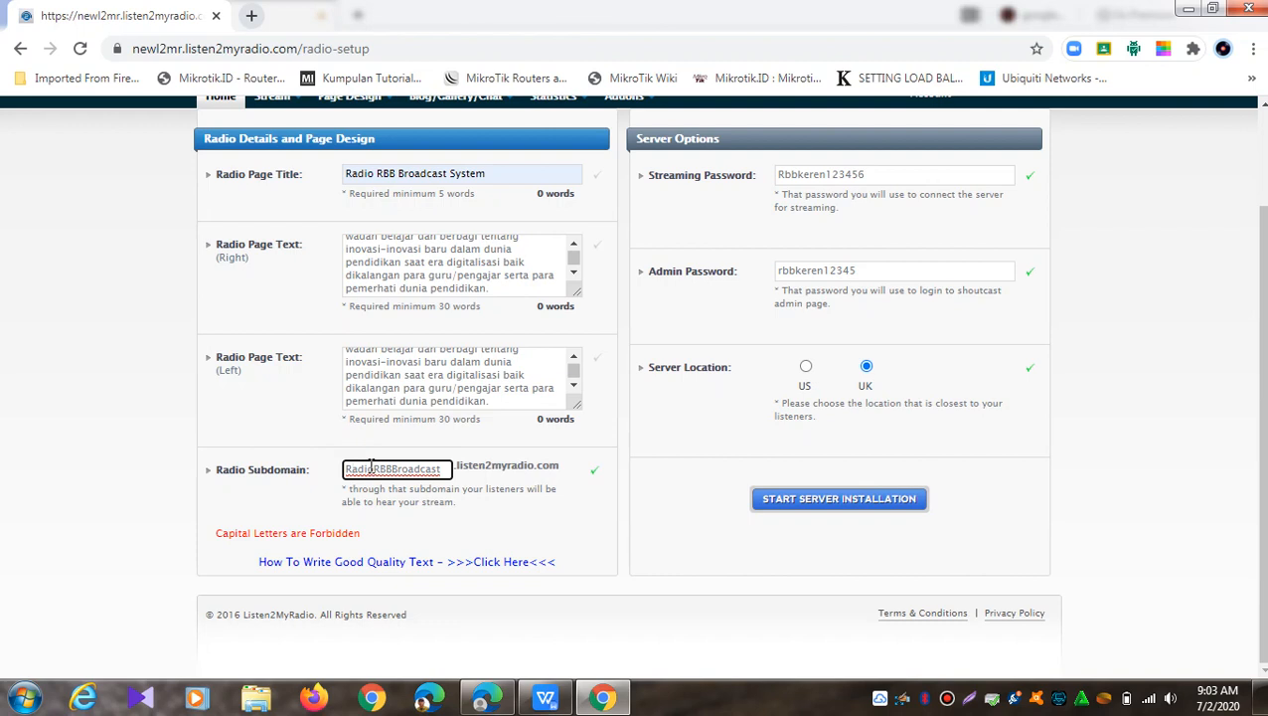
key("BackSpace")
type("r")
left_click_drag(397, 469, 372, 467)
type("rbbb")
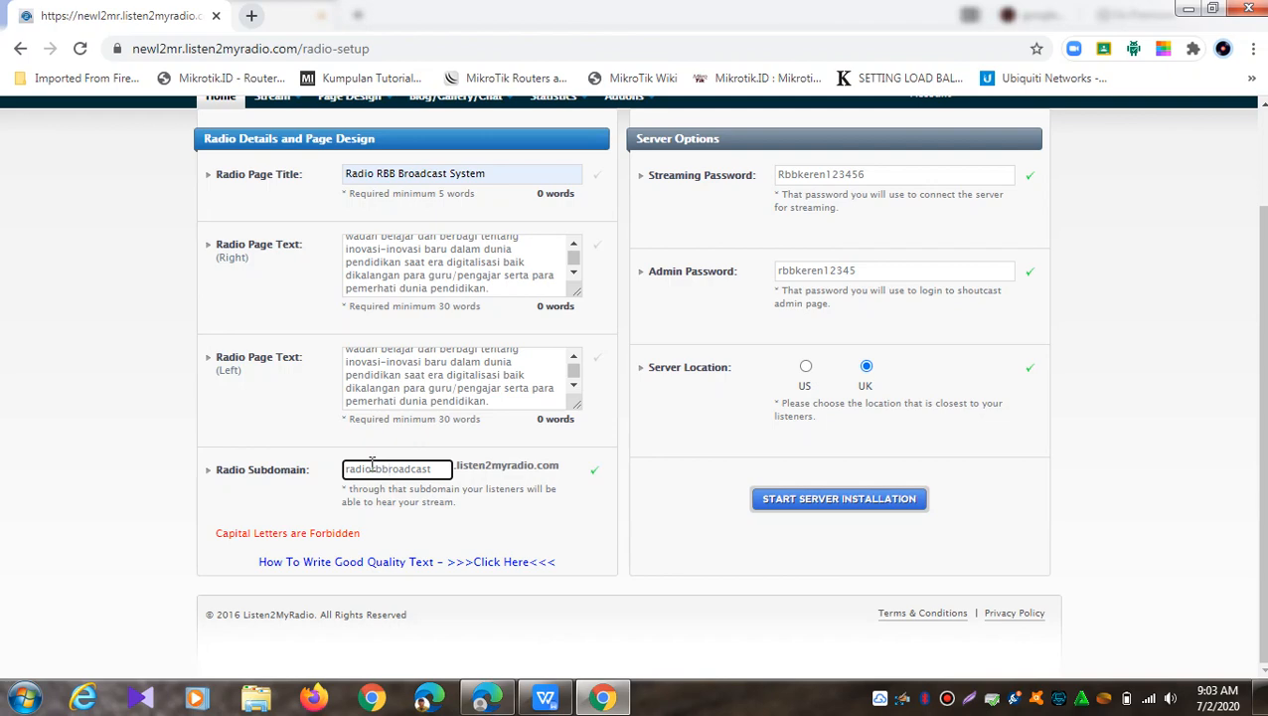
type("b")
Dismiss the HP Support Assistant update settings popup.
scroll(645, 515, "up", 2)
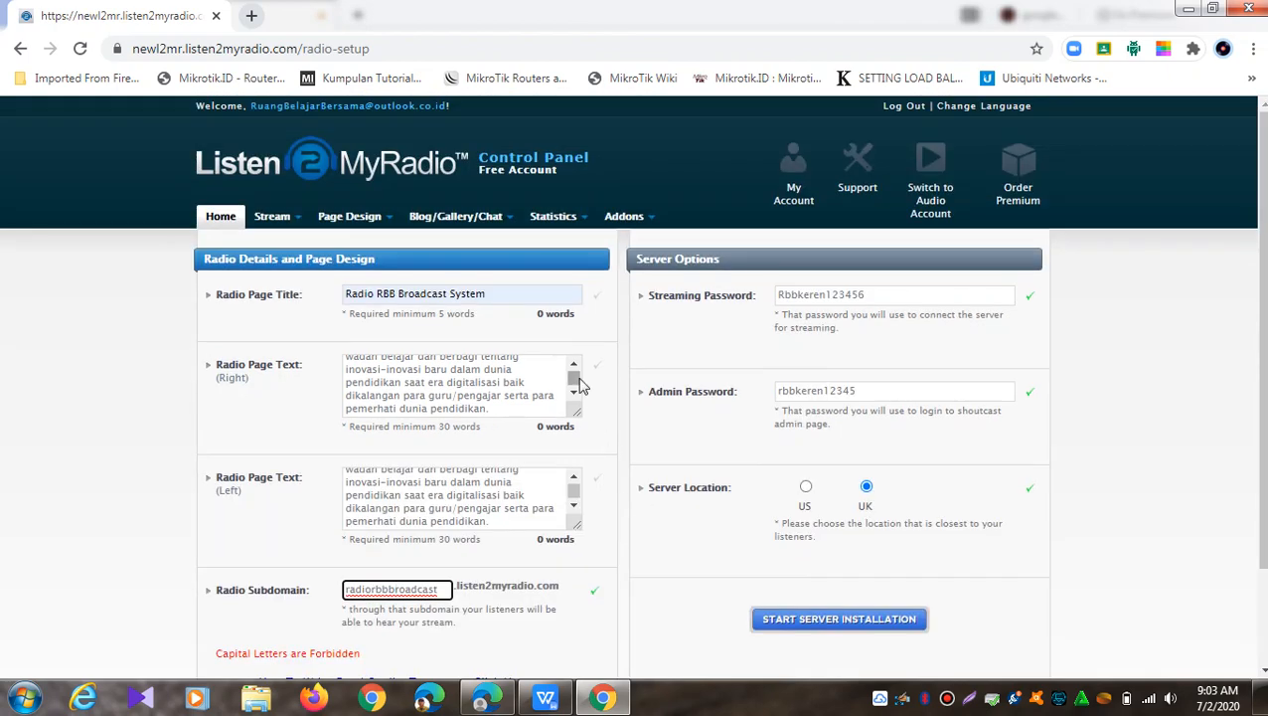
left_click_drag(574, 379, 573, 357)
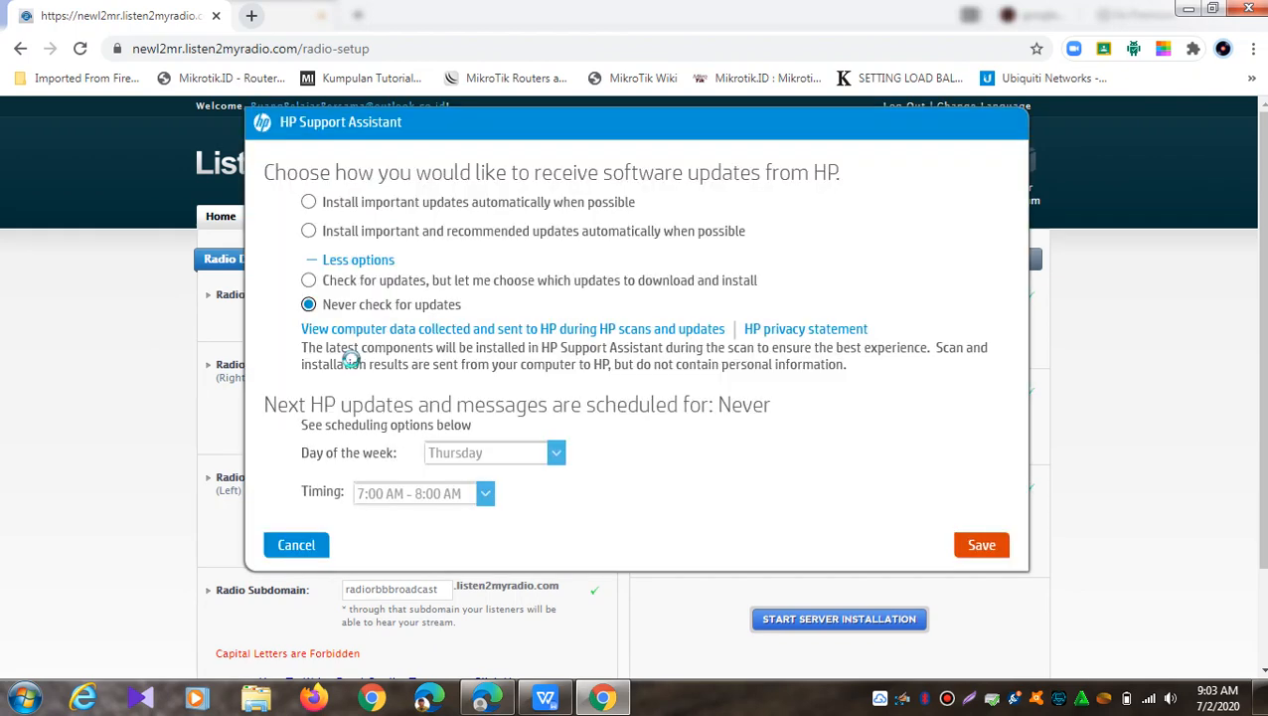
left_click(296, 550)
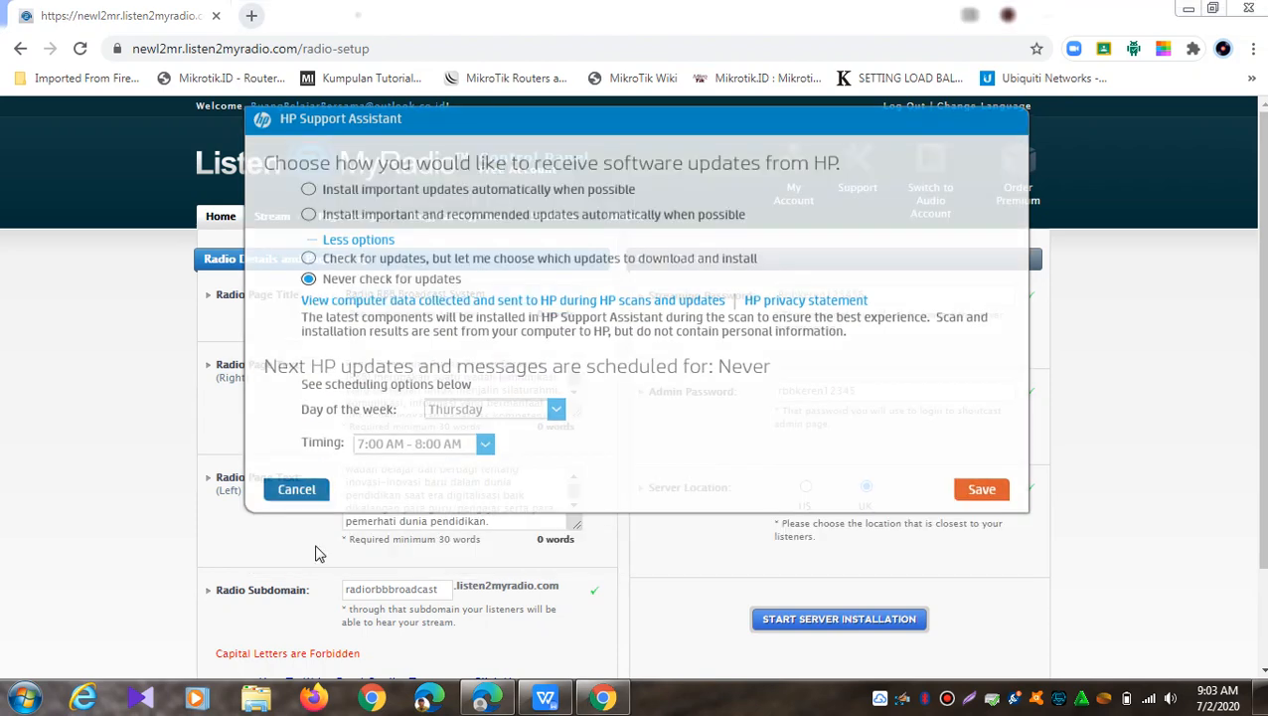
scroll(790, 546, "down", 2)
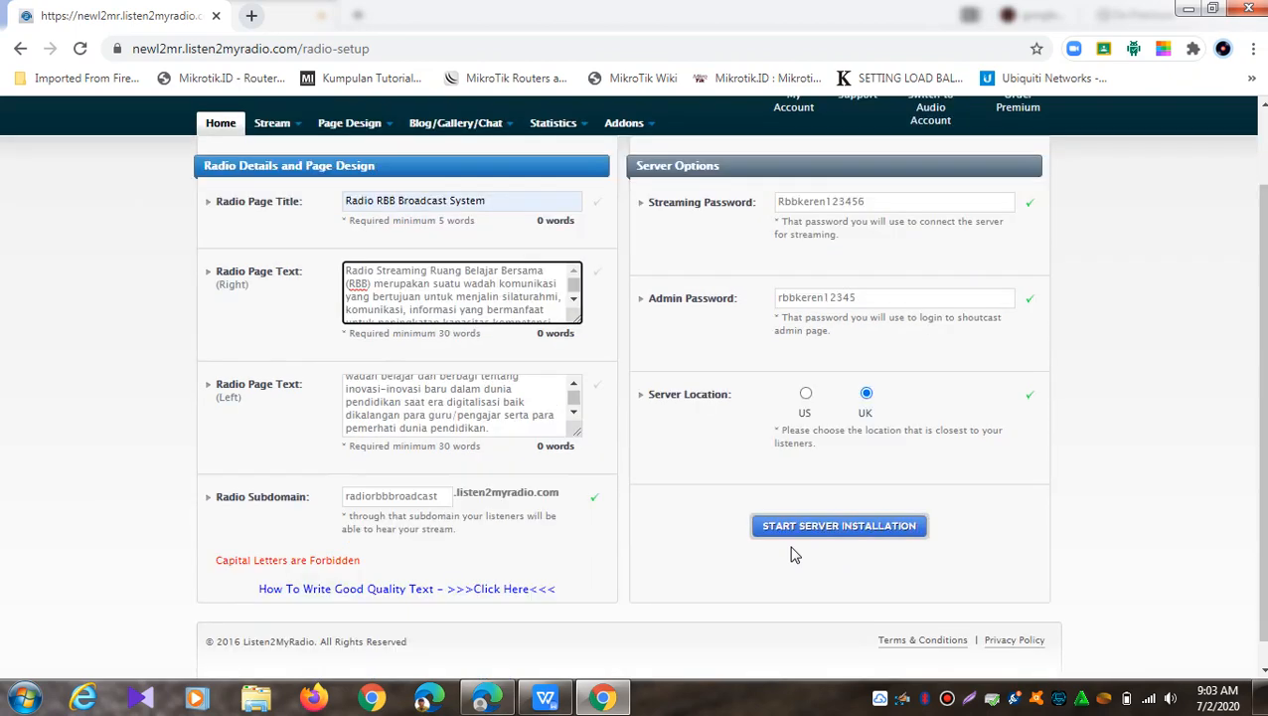
Submit the corrected form to start the server installation, checking the (RBB) page text while it loads.
left_click(879, 506)
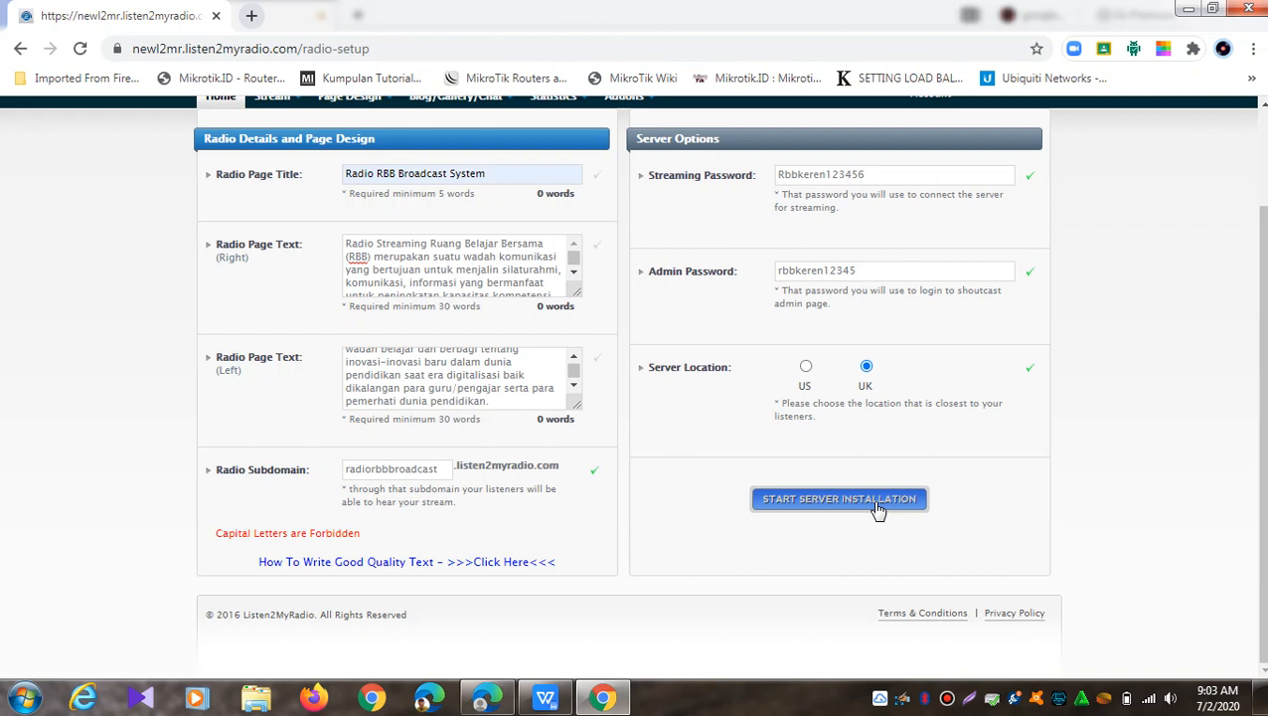
left_click(878, 508)
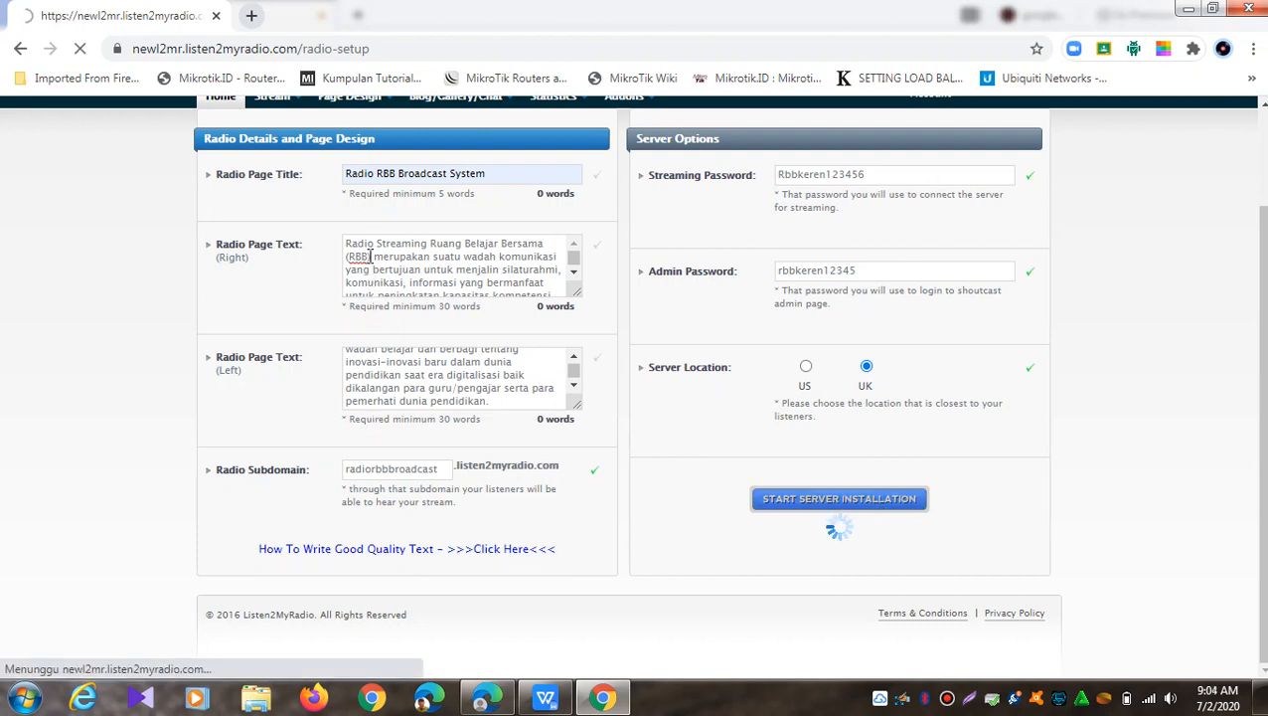
left_click_drag(370, 256, 347, 258)
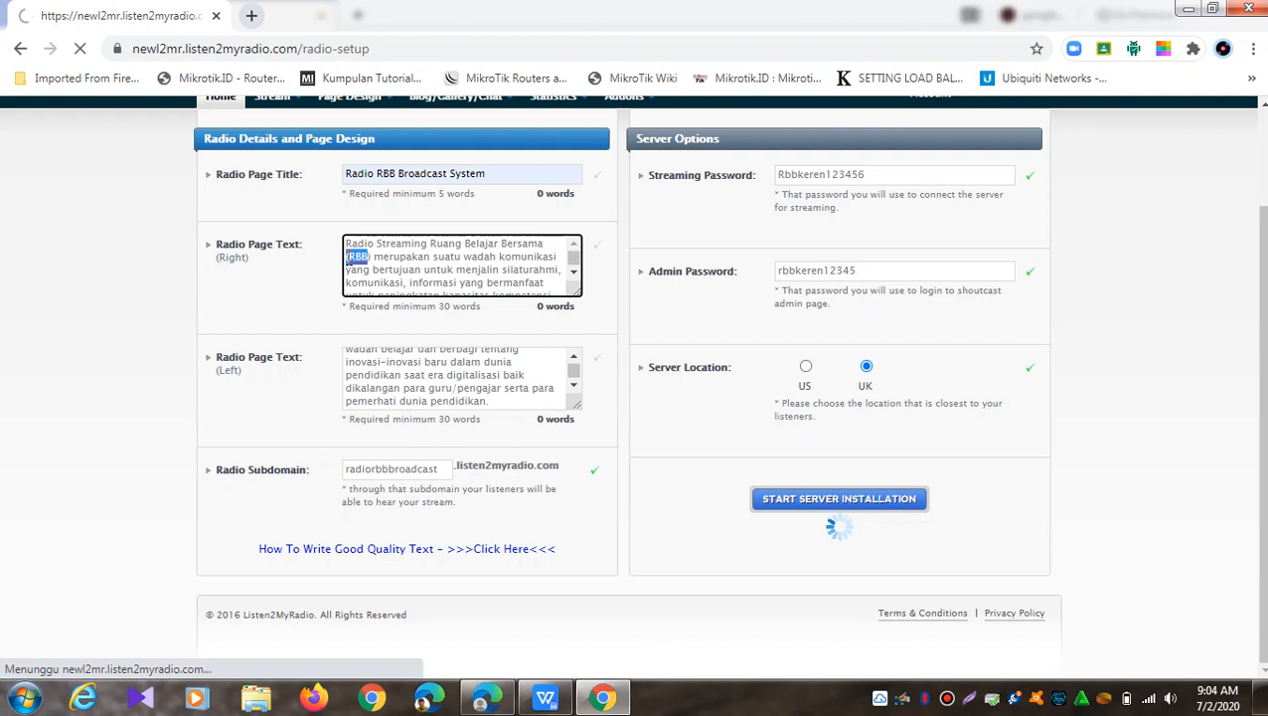
left_click(900, 457)
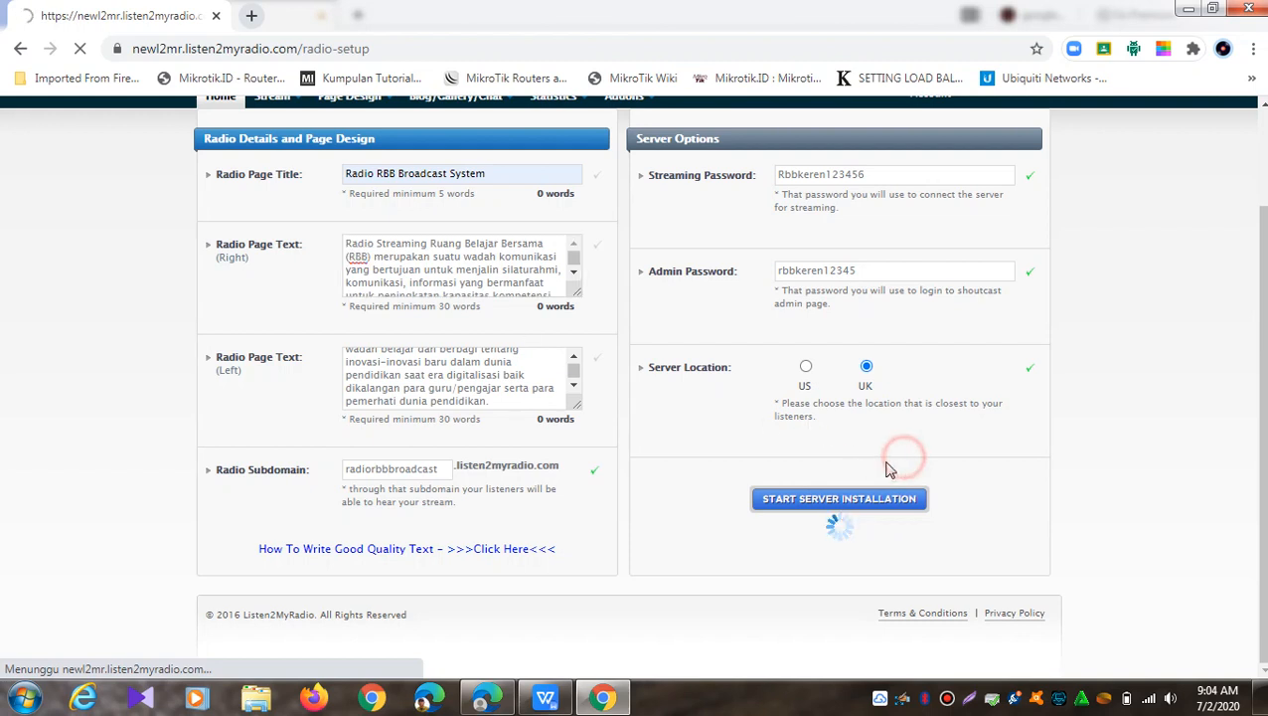
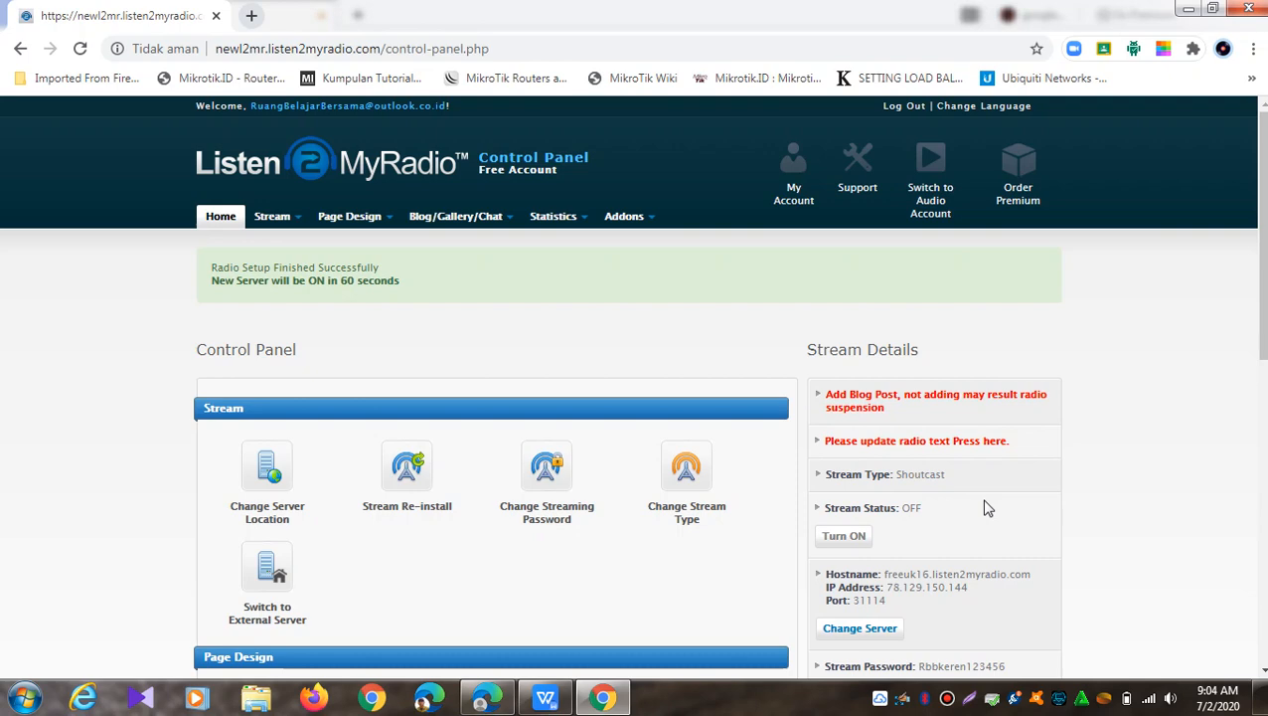
Select the Stream section text, then start and cancel a screen capture of the control panel.
scroll(261, 352, "down", 2)
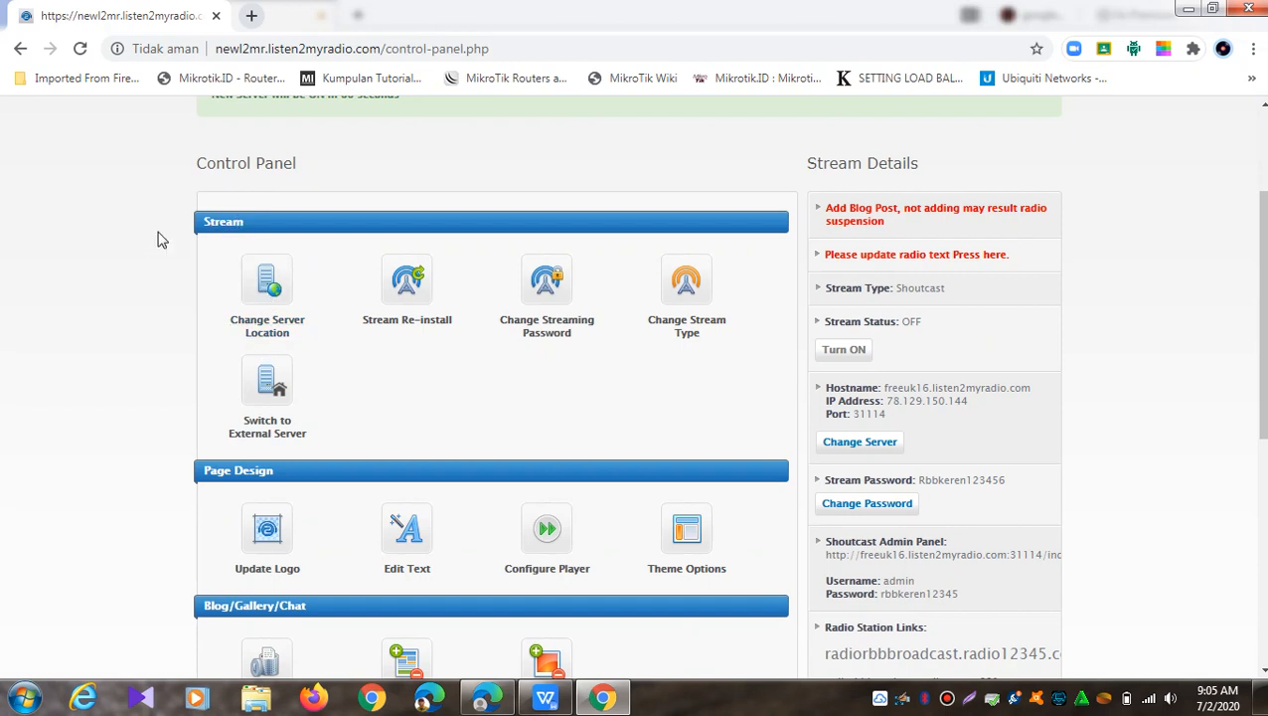
left_click_drag(134, 198, 574, 404)
left_click(574, 398)
left_click(970, 699)
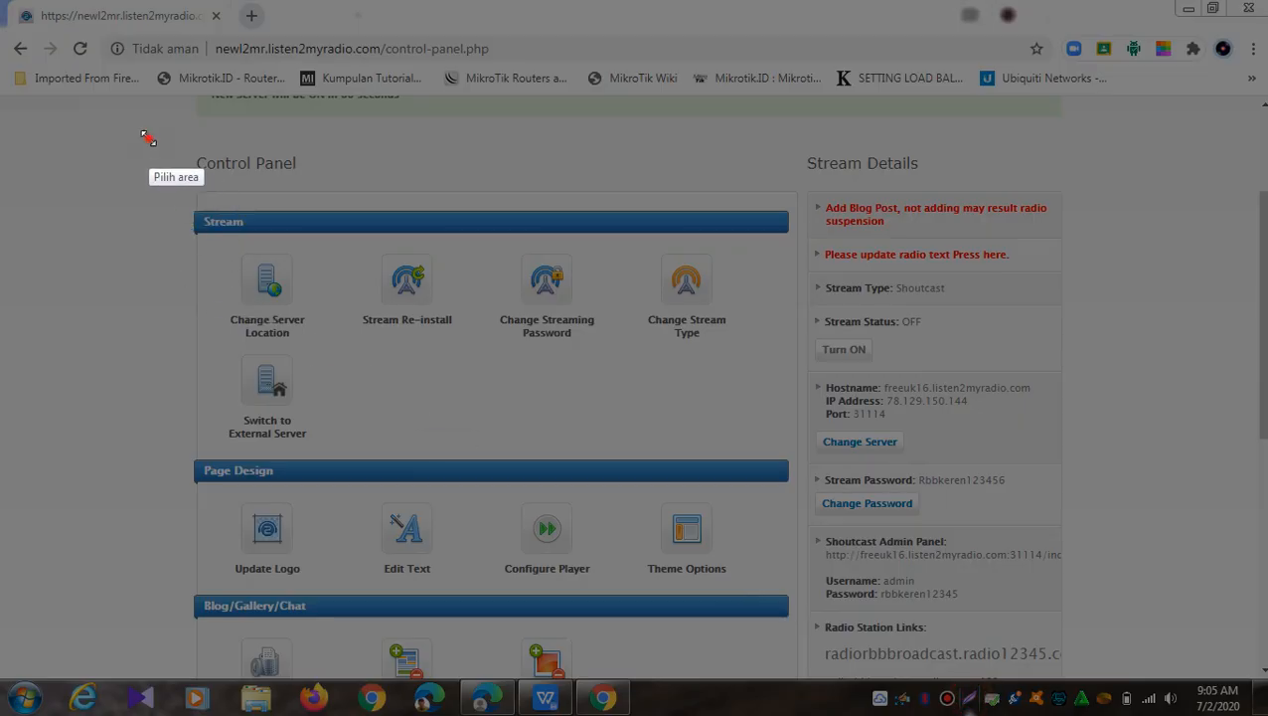
left_click_drag(147, 137, 800, 674)
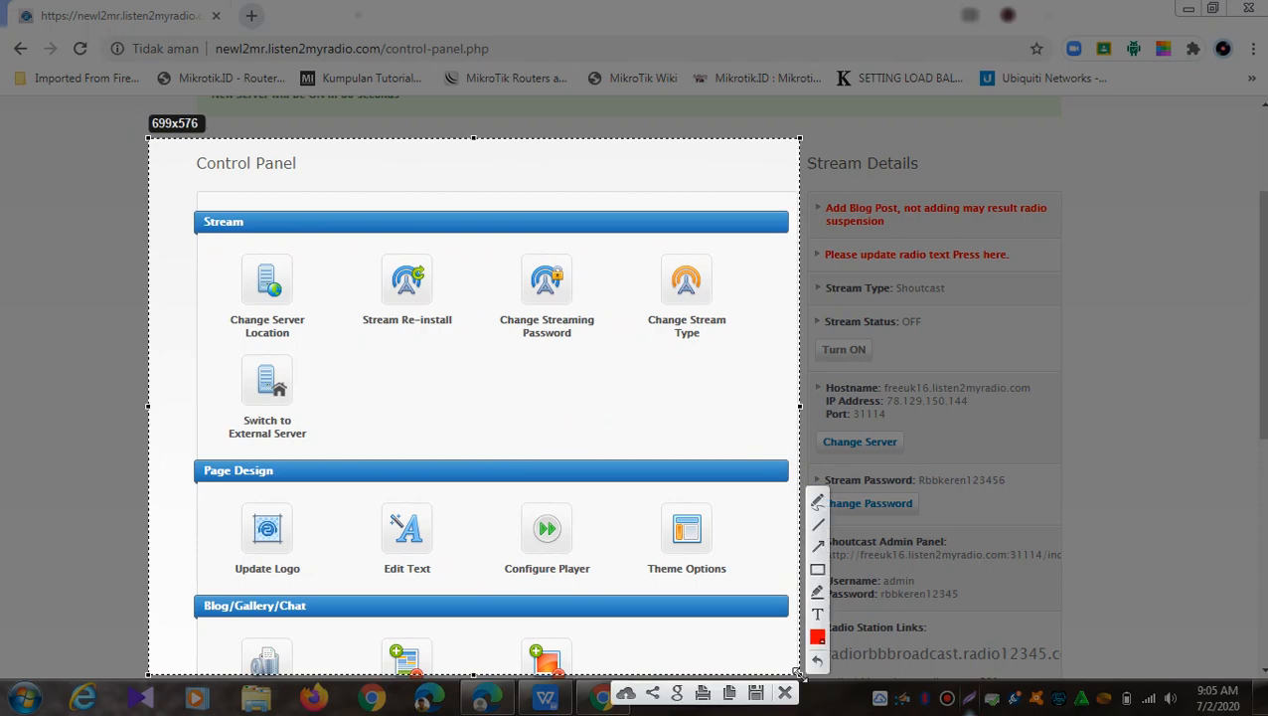
key("ctrl+c")
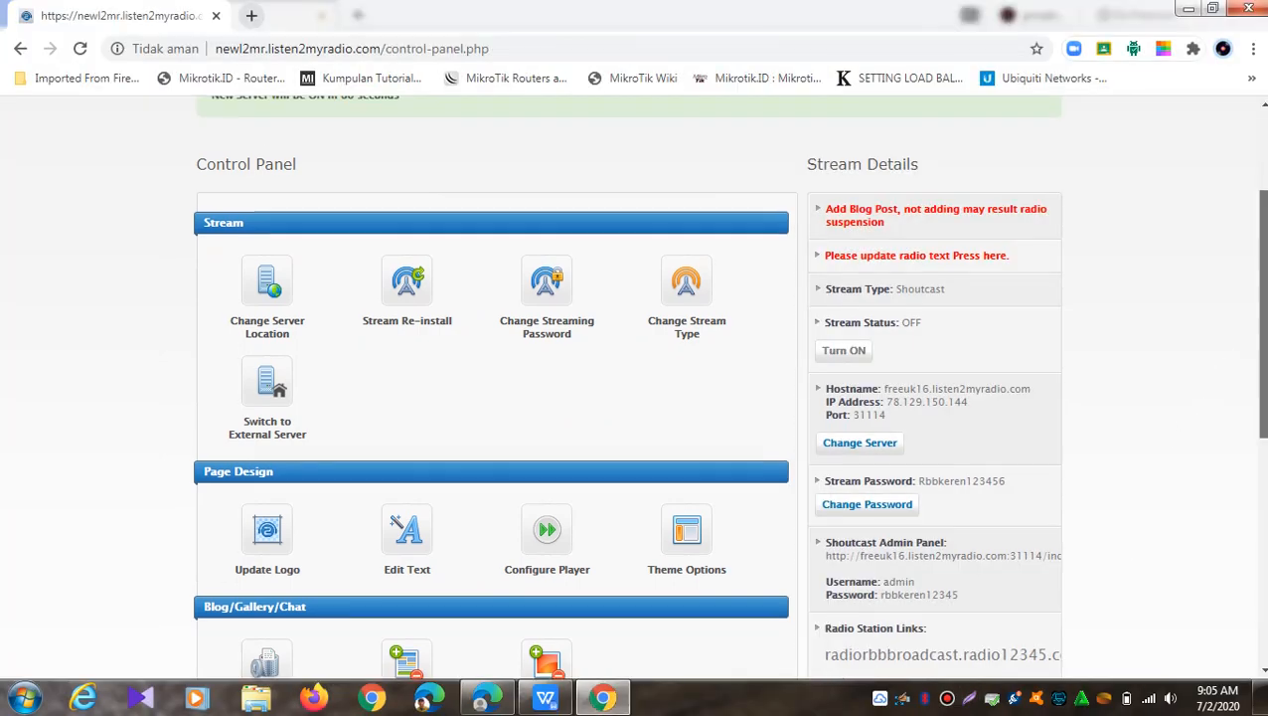
scroll(1248, 351, "down", 1)
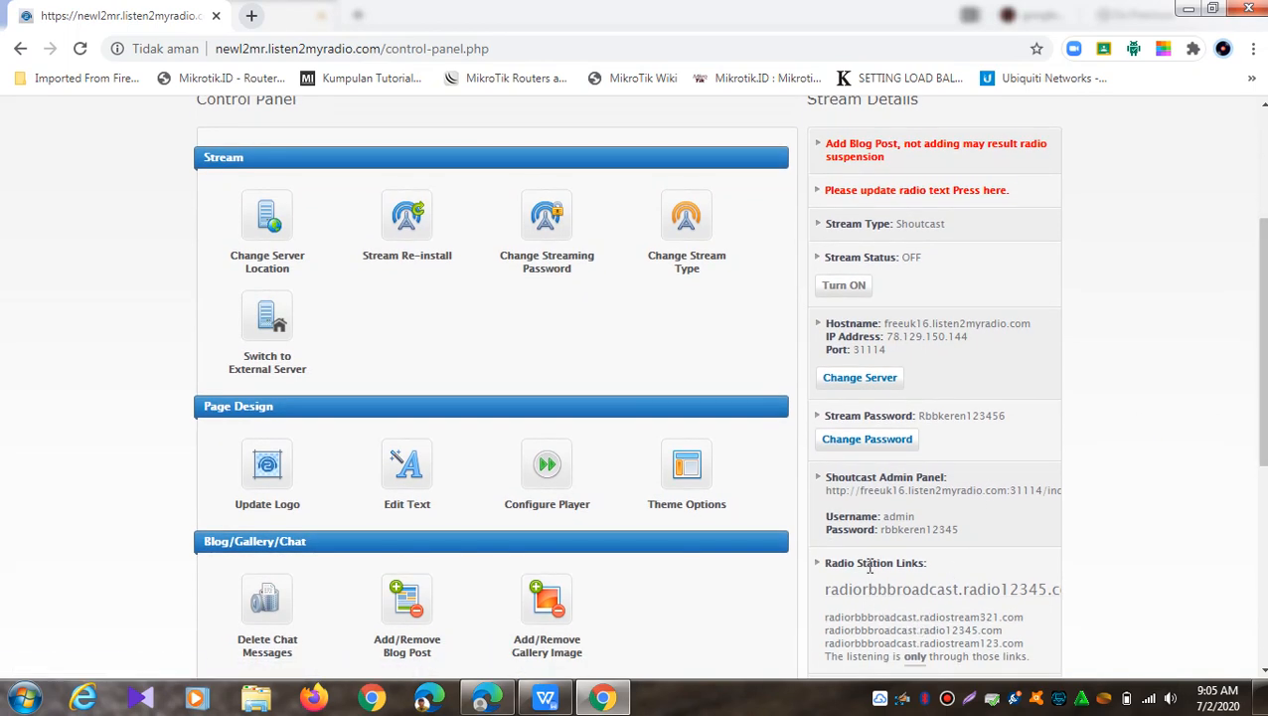
scroll(1141, 467, "down", 1)
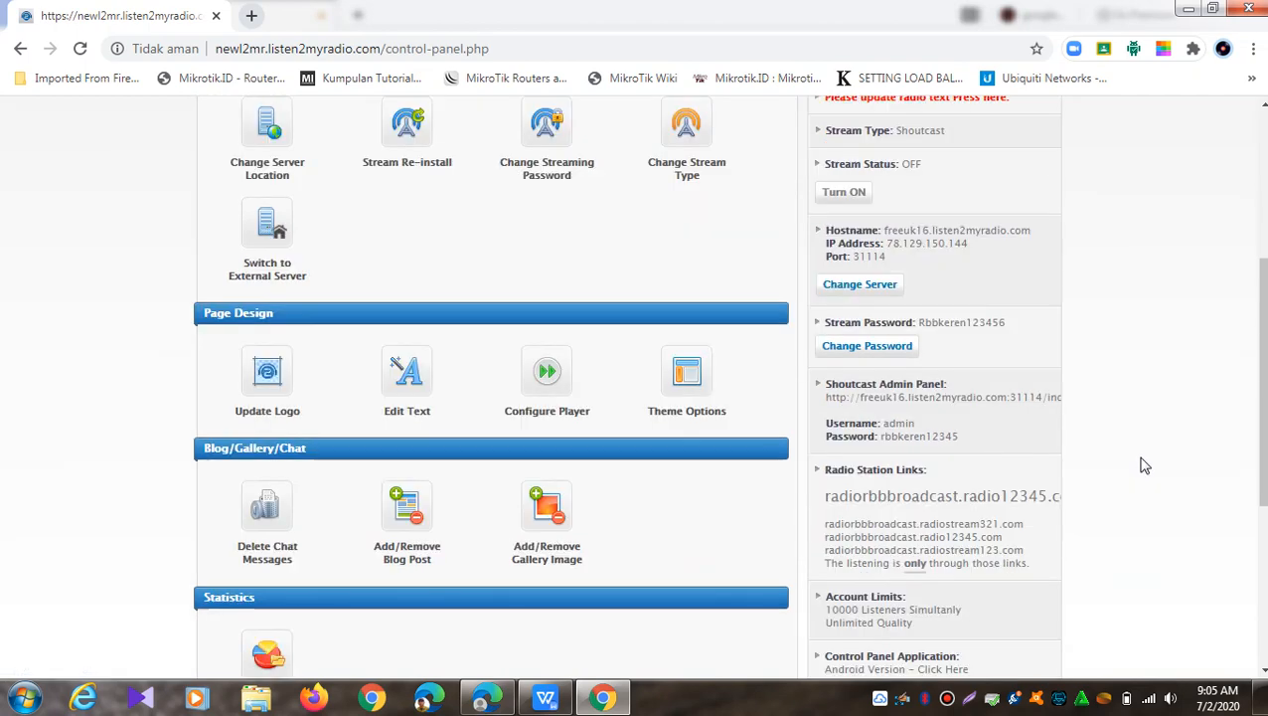
Open the station's listening link in a new tab, get past the provider reminder, review the page, and close it.
right_click(889, 508)
left_click(956, 336)
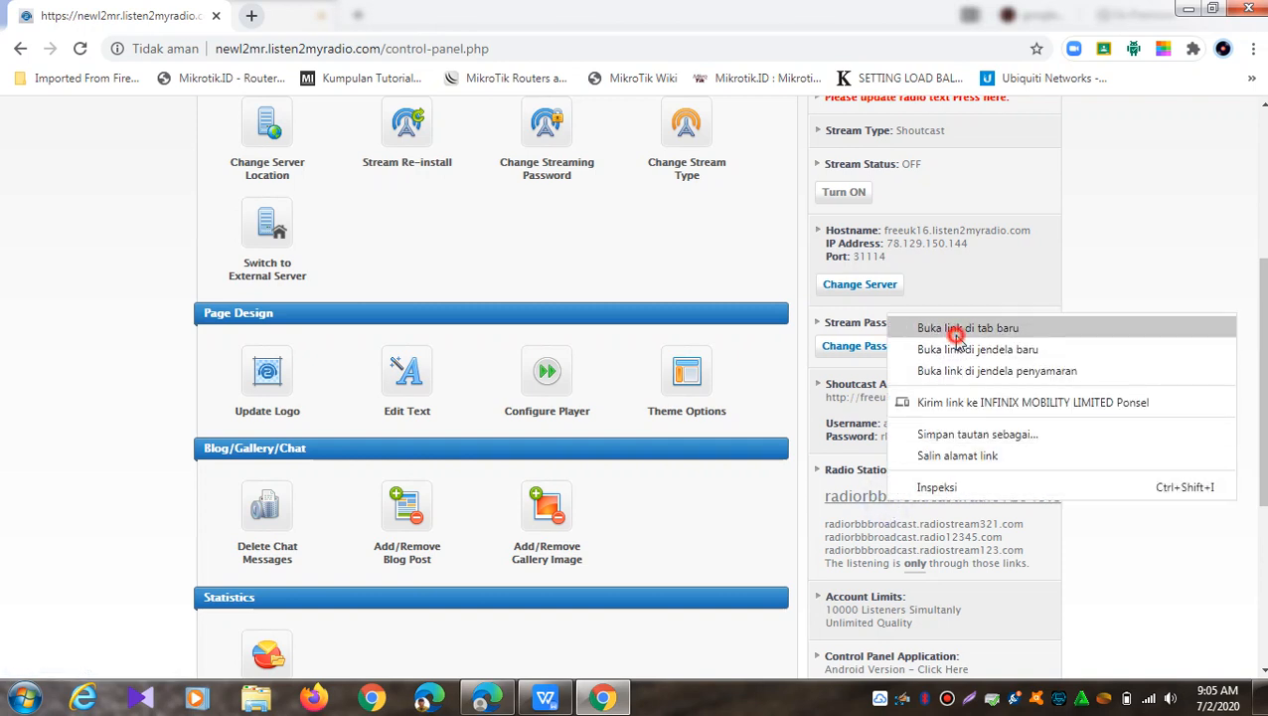
left_click(358, 12)
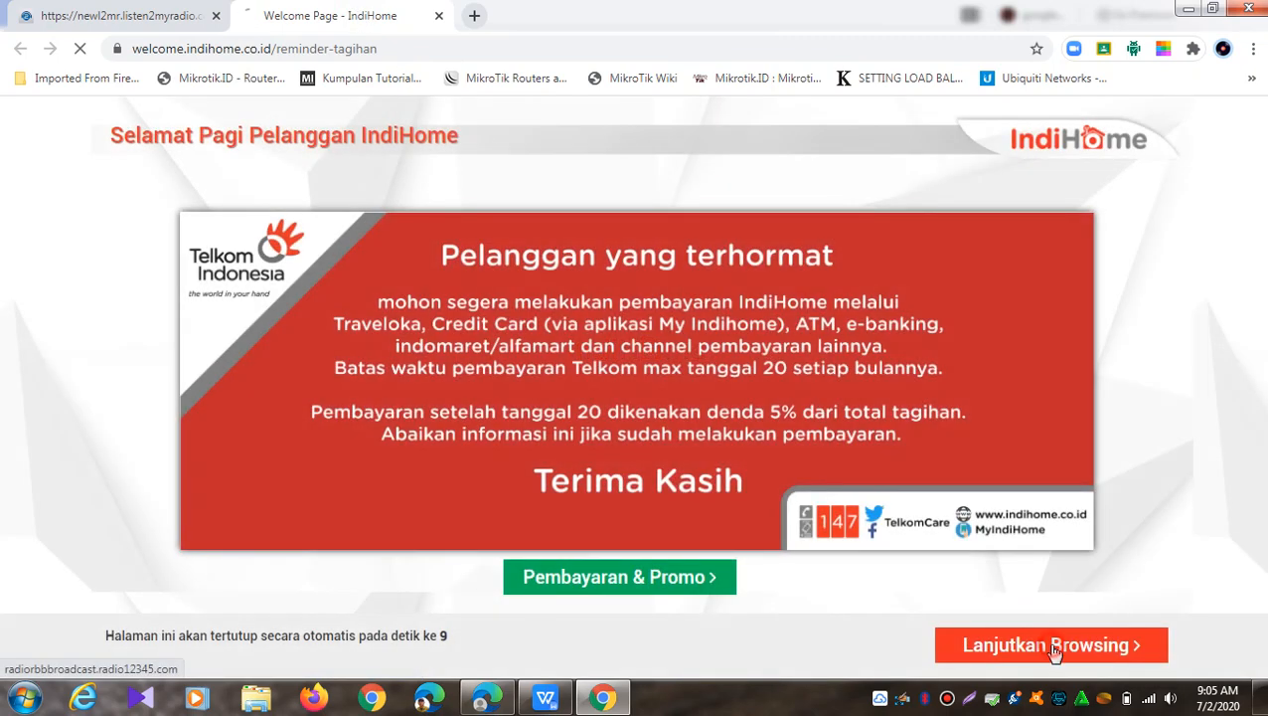
left_click(1055, 646)
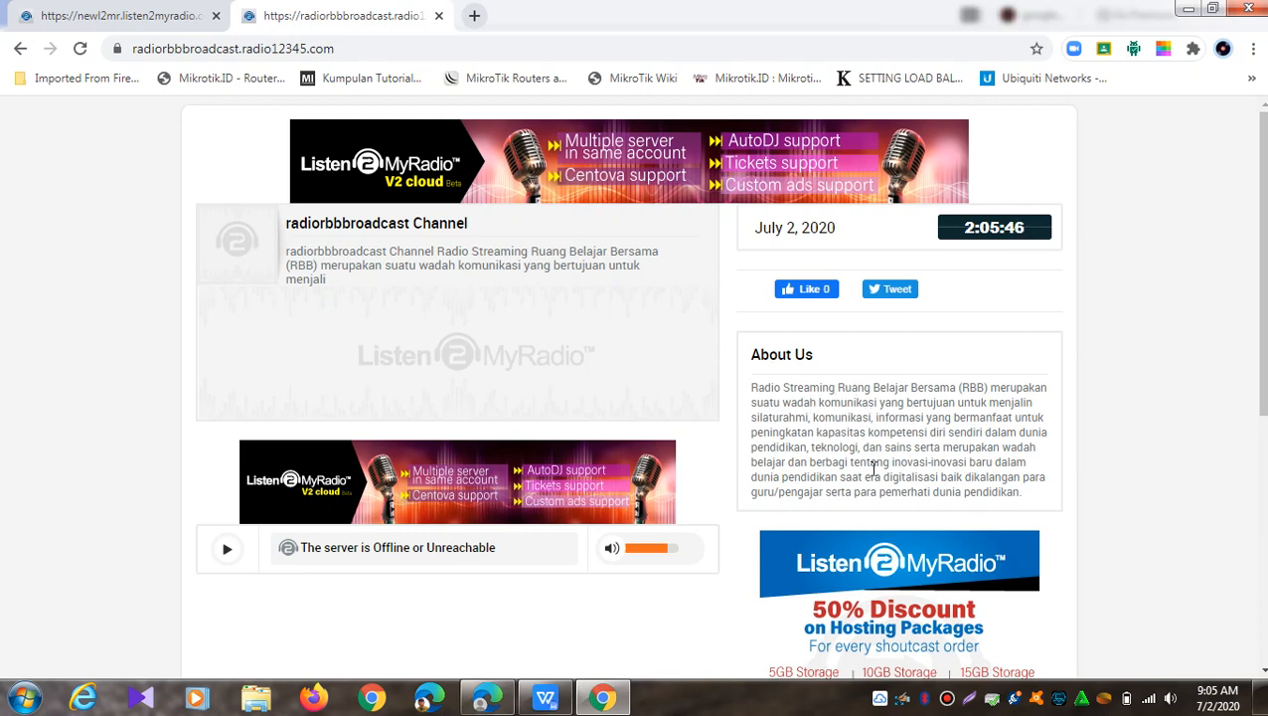
scroll(871, 469, "down", 5)
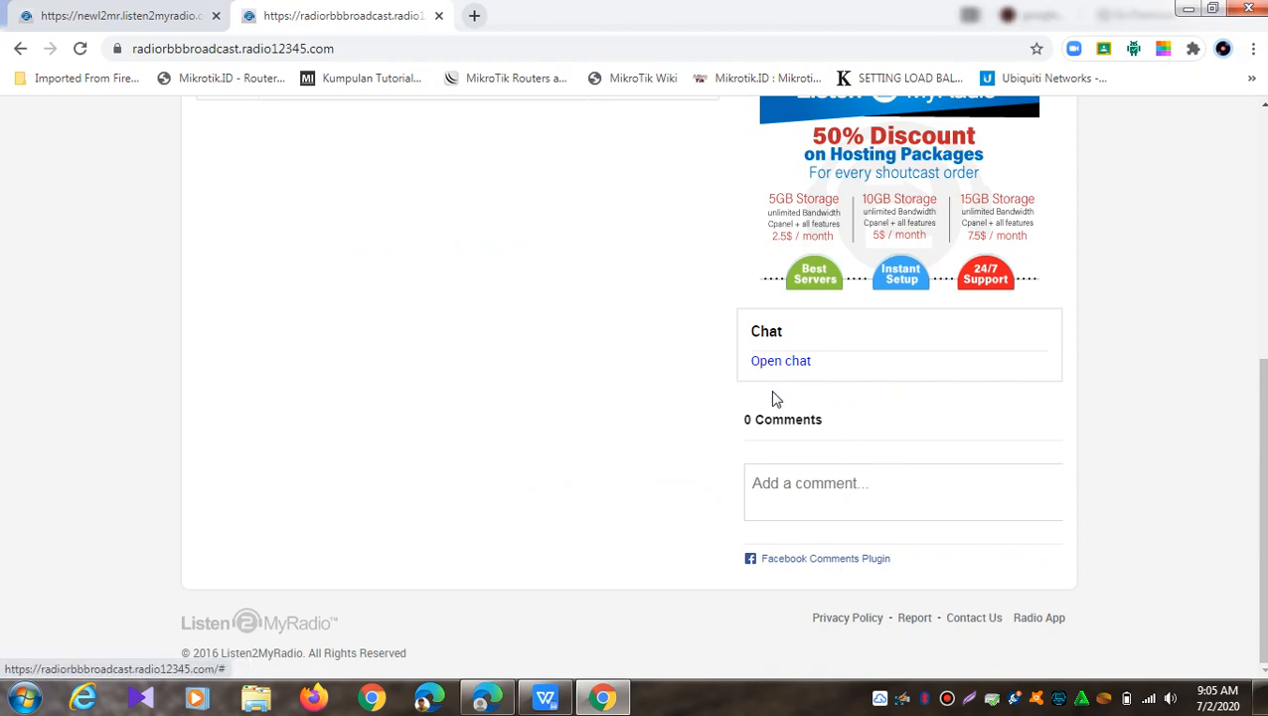
scroll(819, 495, "up", 5)
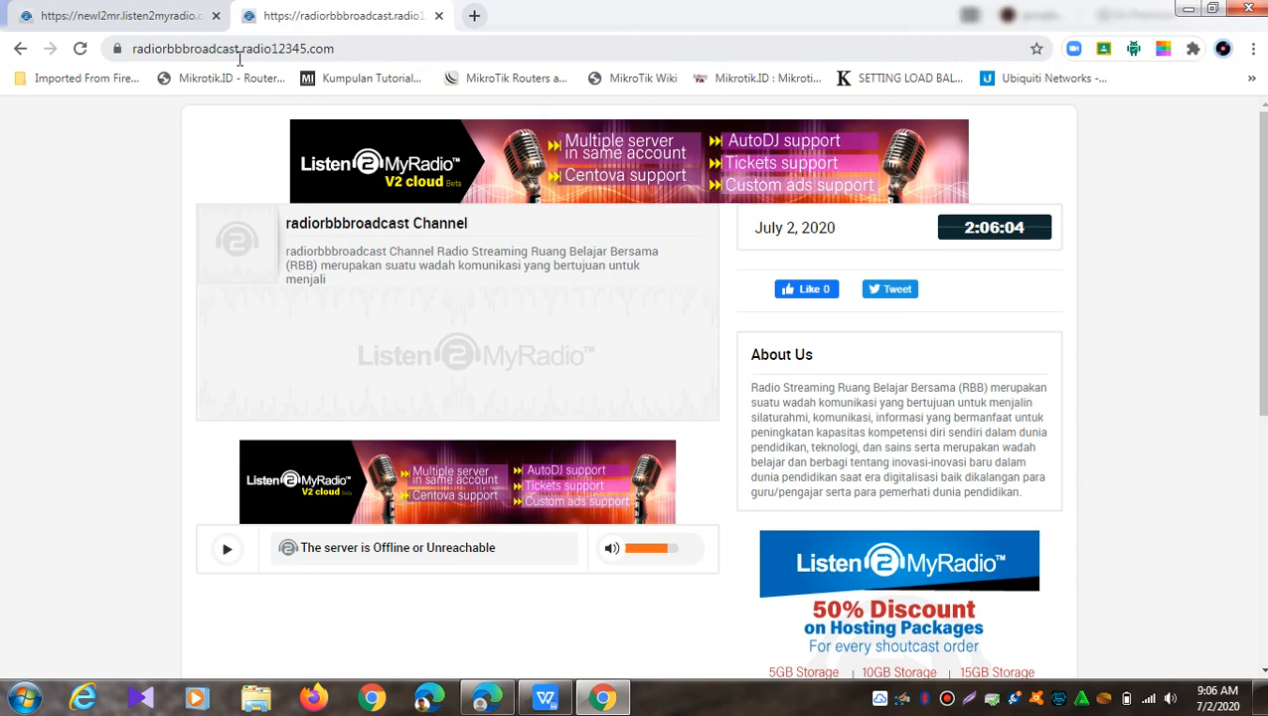
left_click(438, 16)
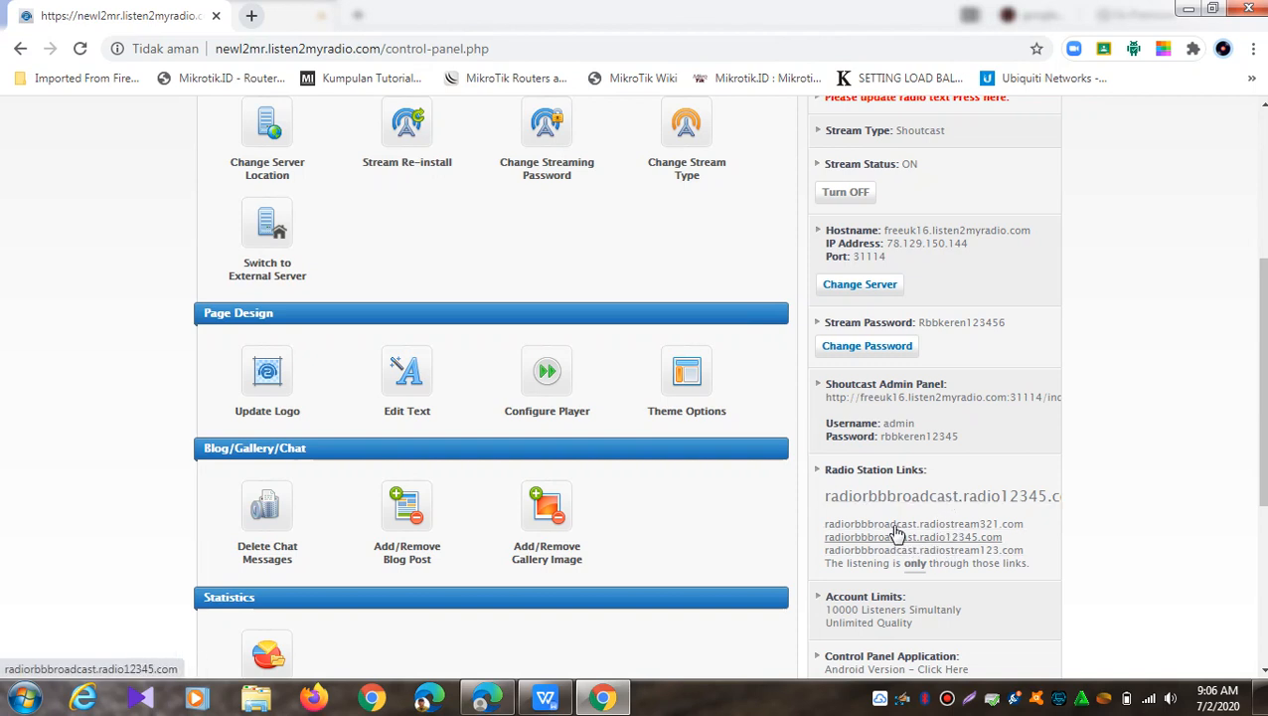
Scroll the control panel and open the Add Blog Post page from Stream Details.
scroll(684, 254, "up", 4)
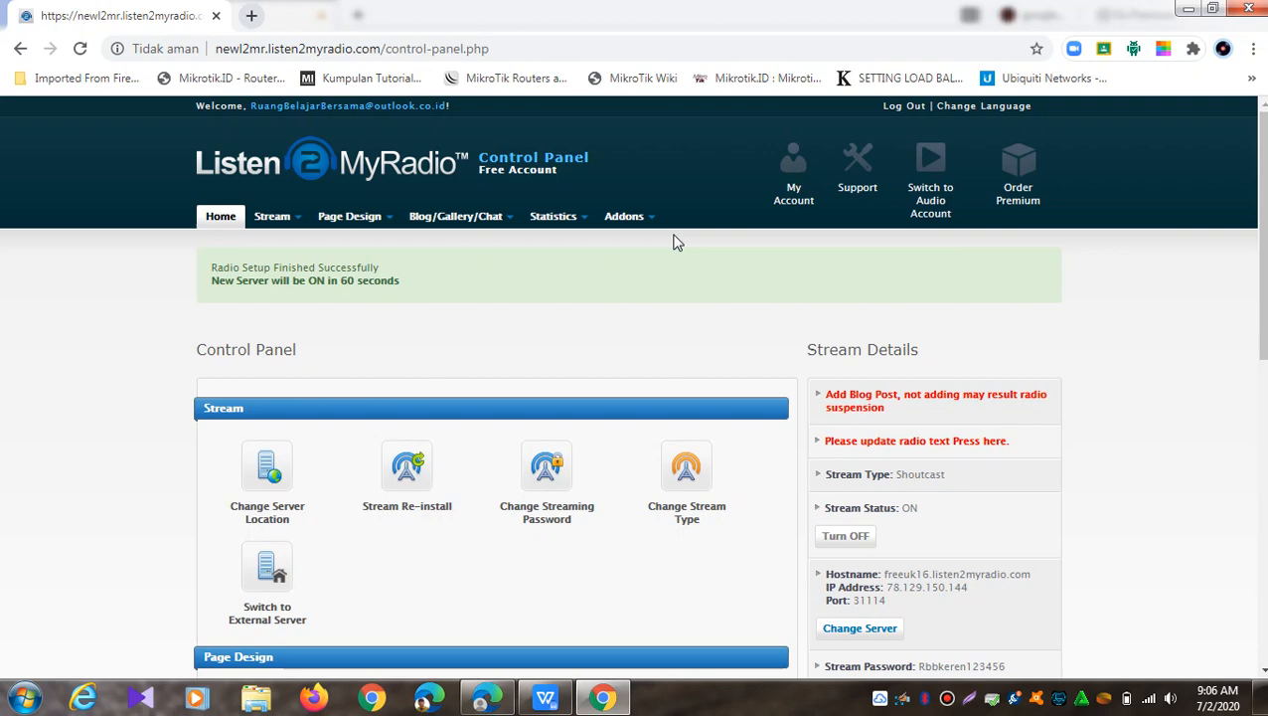
scroll(661, 265, "down", 4)
scroll(664, 269, "up", 2)
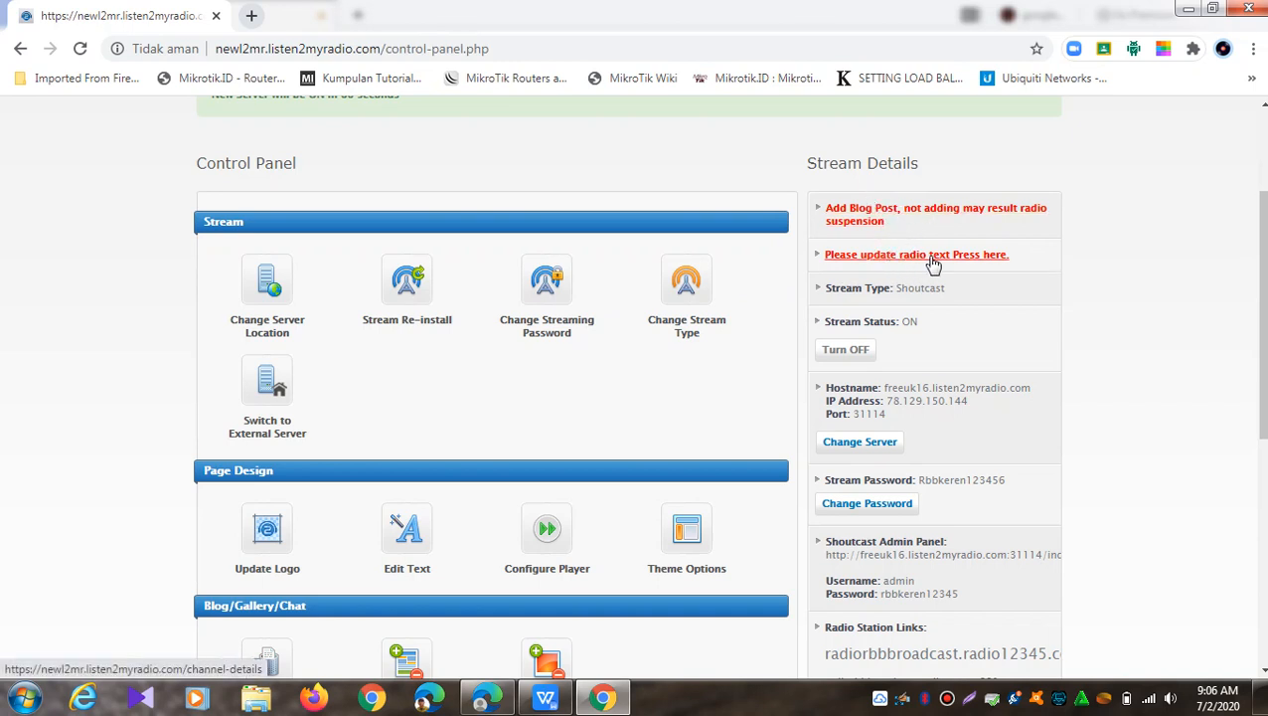
left_click(932, 217)
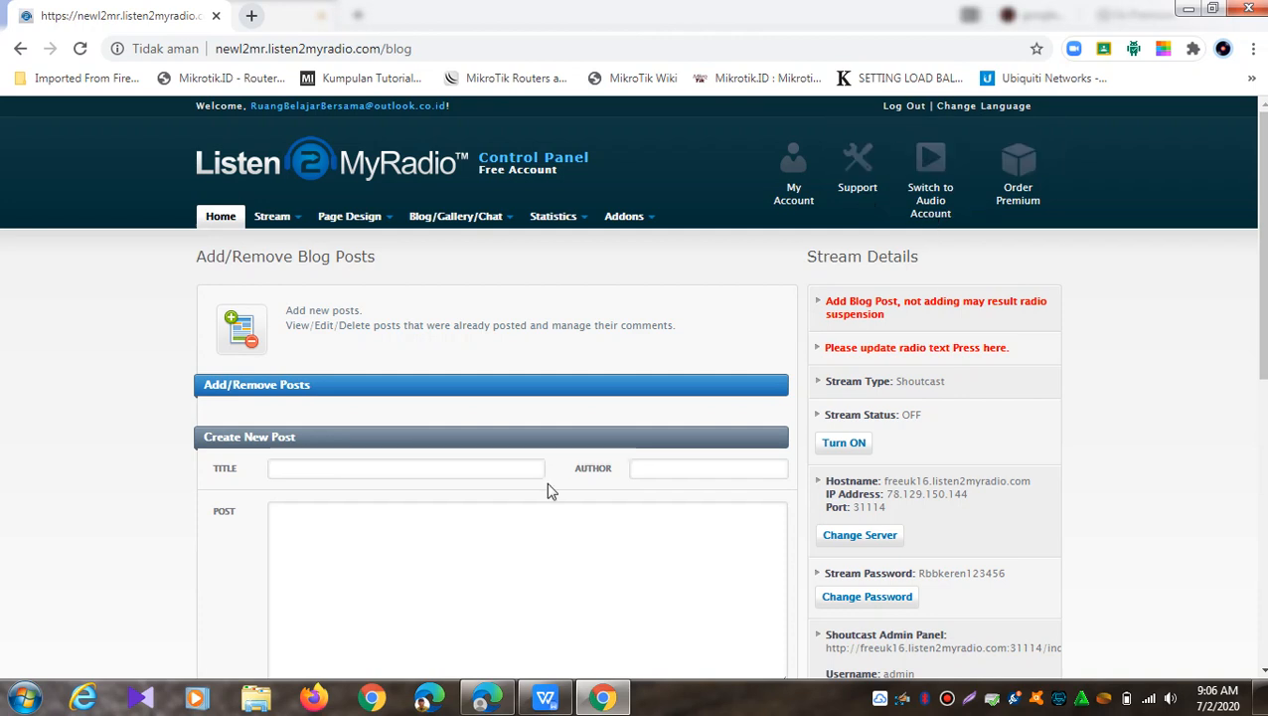
Fill the post title 'Radio RBB Broadcast System' and the author from saved autofill suggestions.
left_click(475, 465)
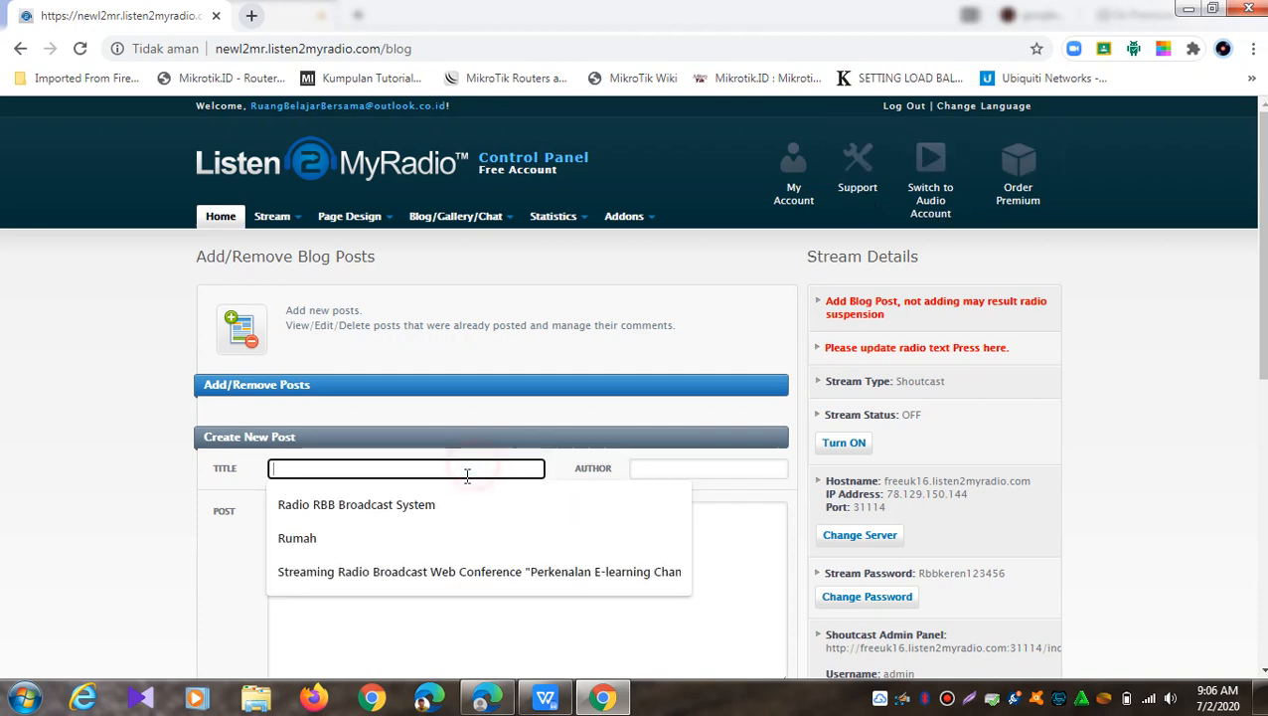
left_click(386, 511)
left_click(680, 467)
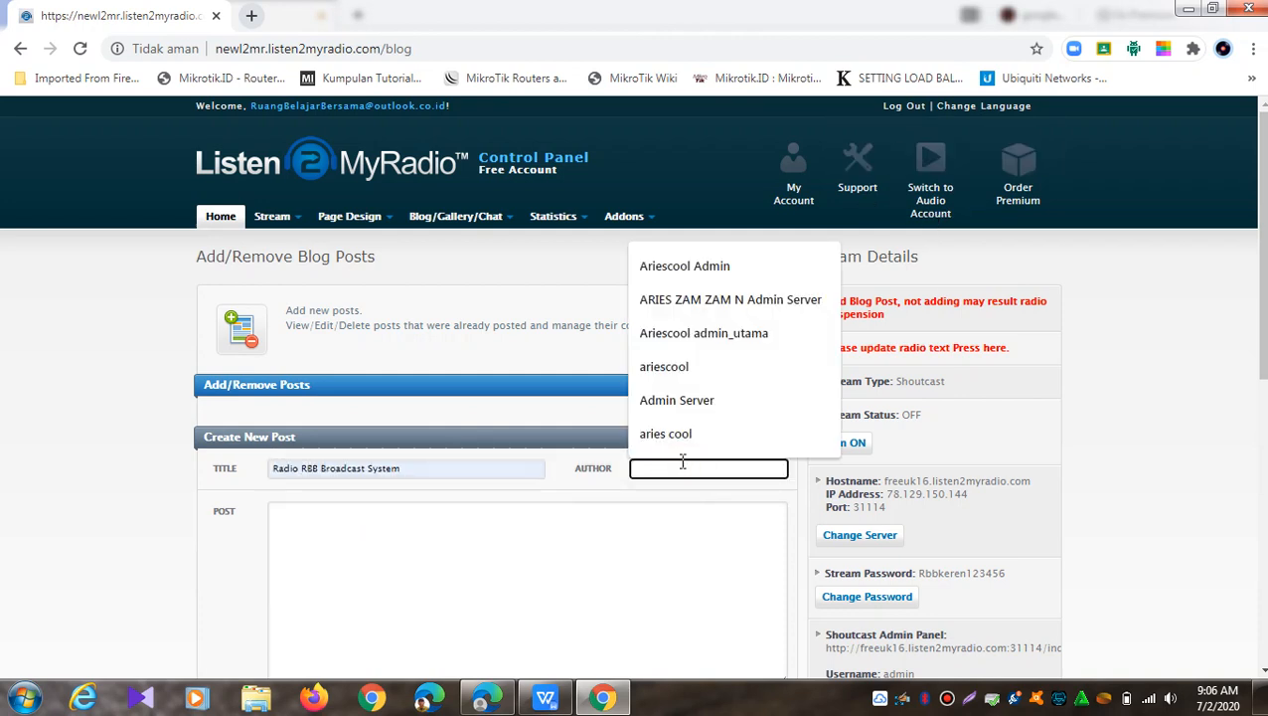
left_click(664, 368)
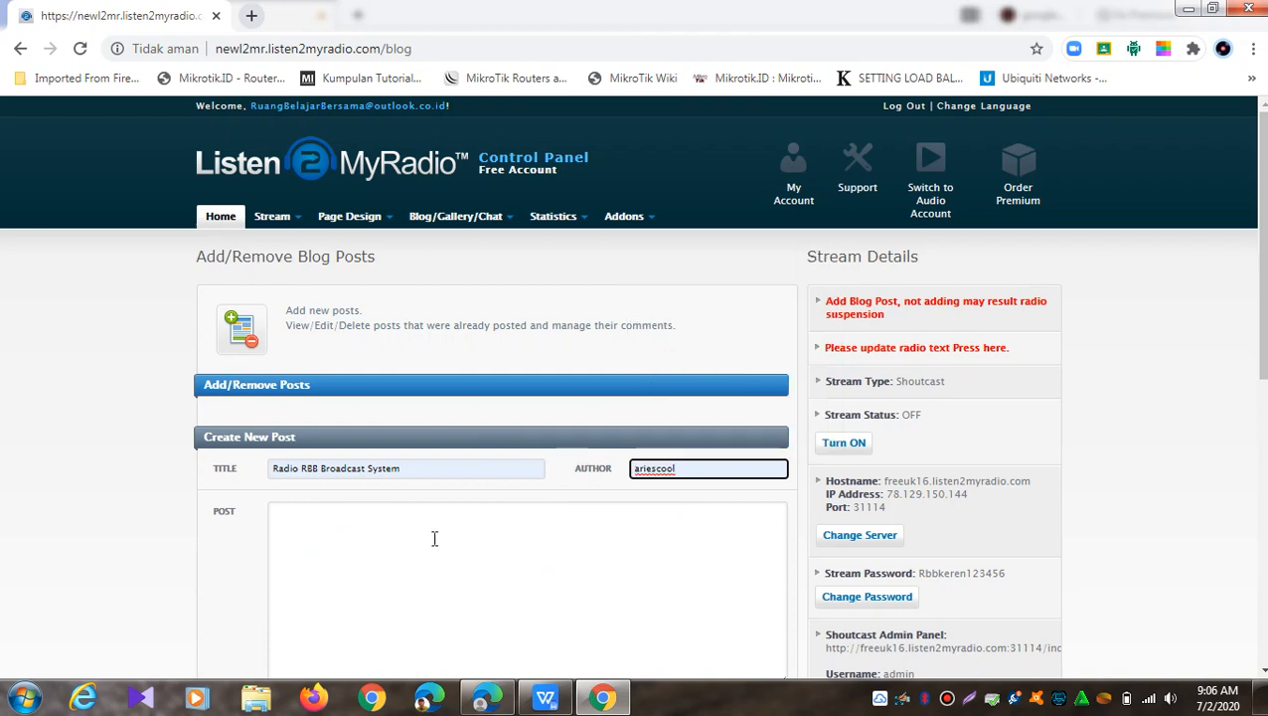
Paste the station description into the post body, delete '(RBB)', and submit the post.
right_click(433, 539)
left_click(481, 390)
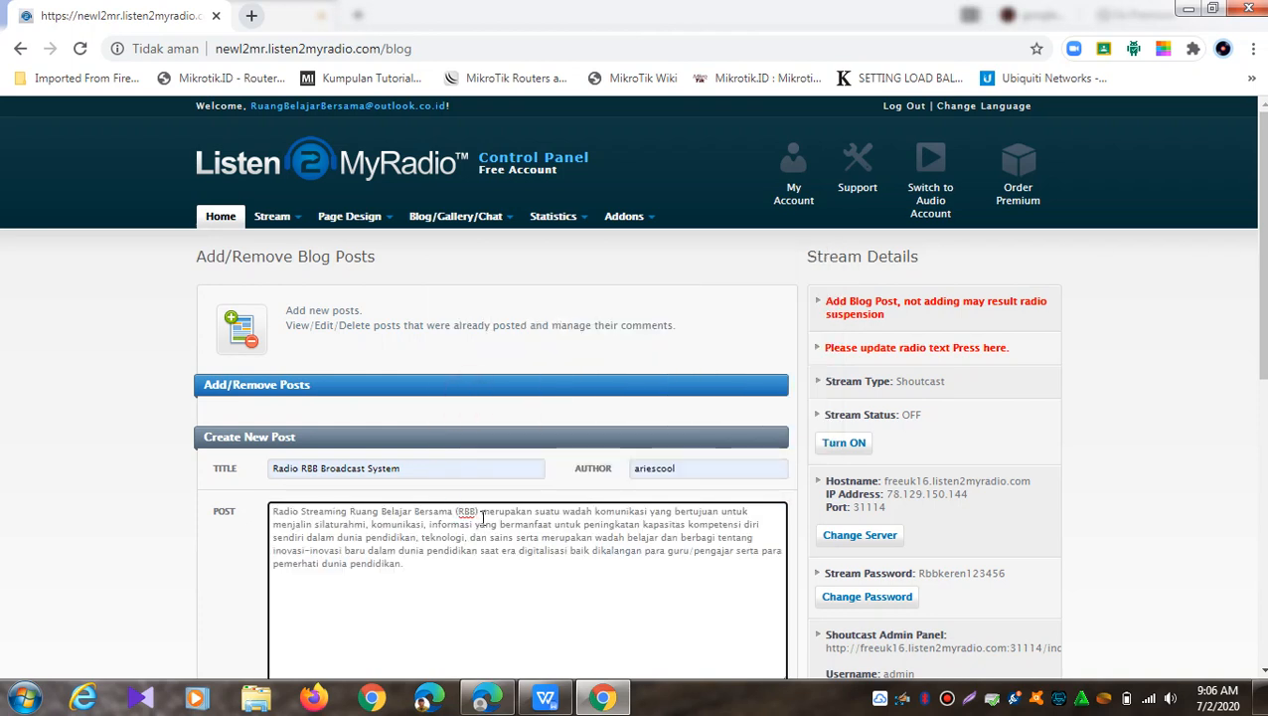
left_click_drag(478, 510, 481, 521)
left_click(479, 516)
key("BackSpace")
key("BackSpace")
key("BackSpace")
key("BackSpace")
key("BackSpace")
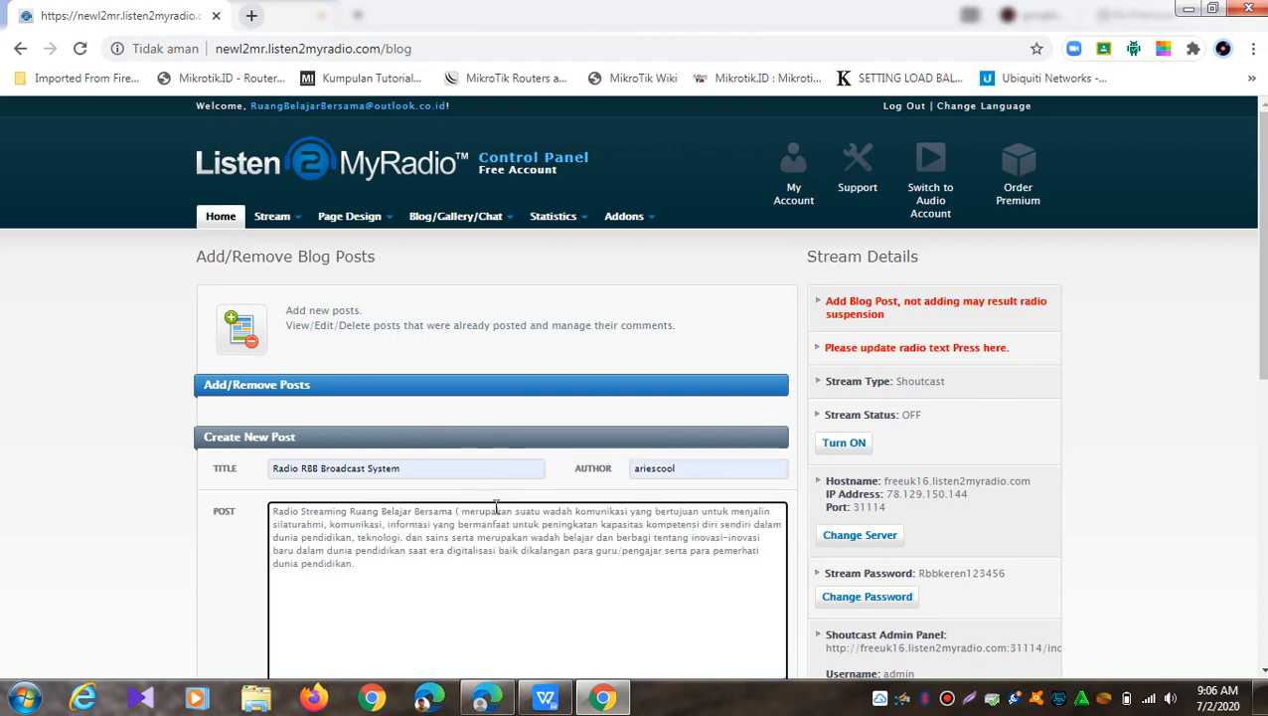
key("BackSpace")
scroll(479, 546, "down", 4)
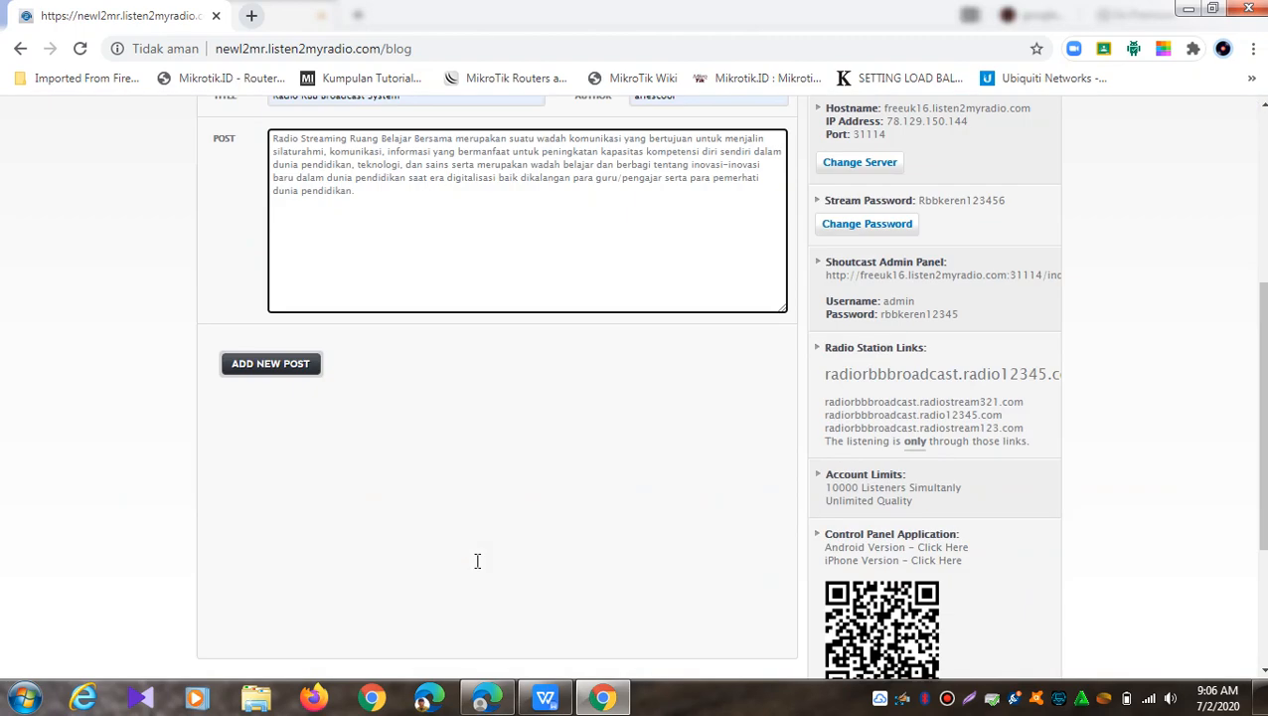
left_click(308, 374)
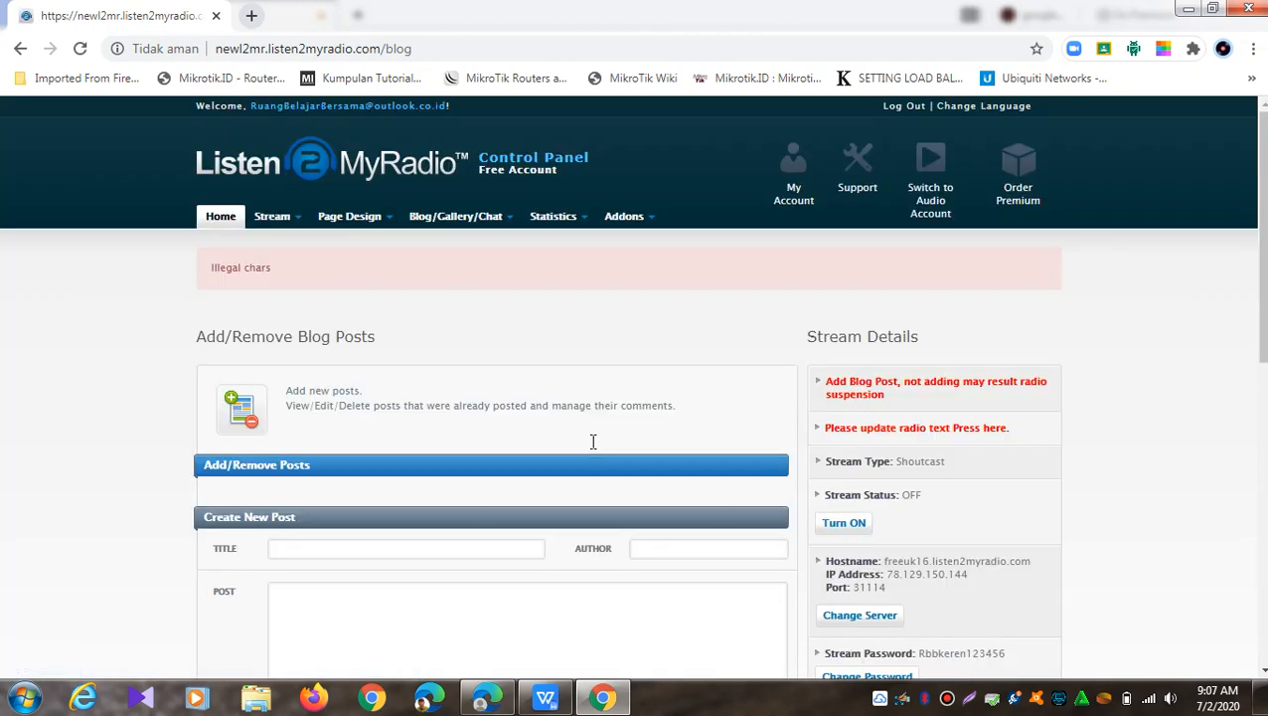
Enter the title 'Radio Ruang Belajar Ber…' and pick the saved author name.
scroll(481, 438, "down", 2)
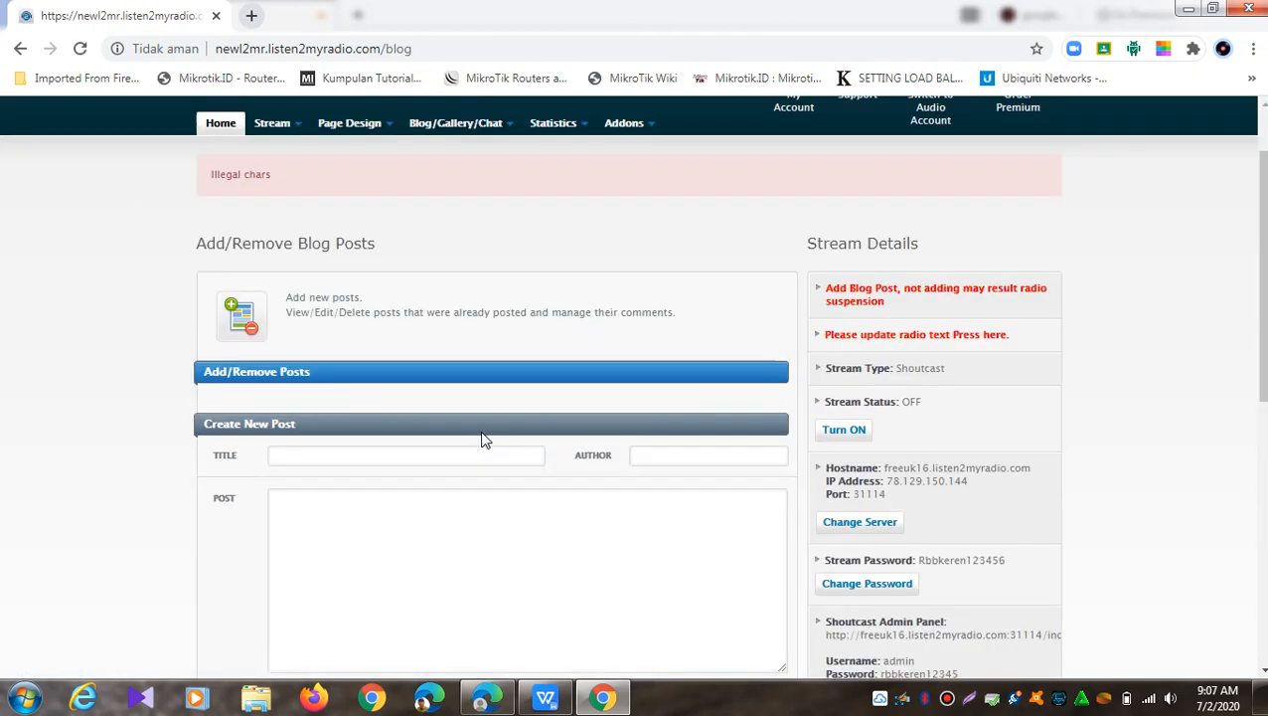
left_click(465, 363)
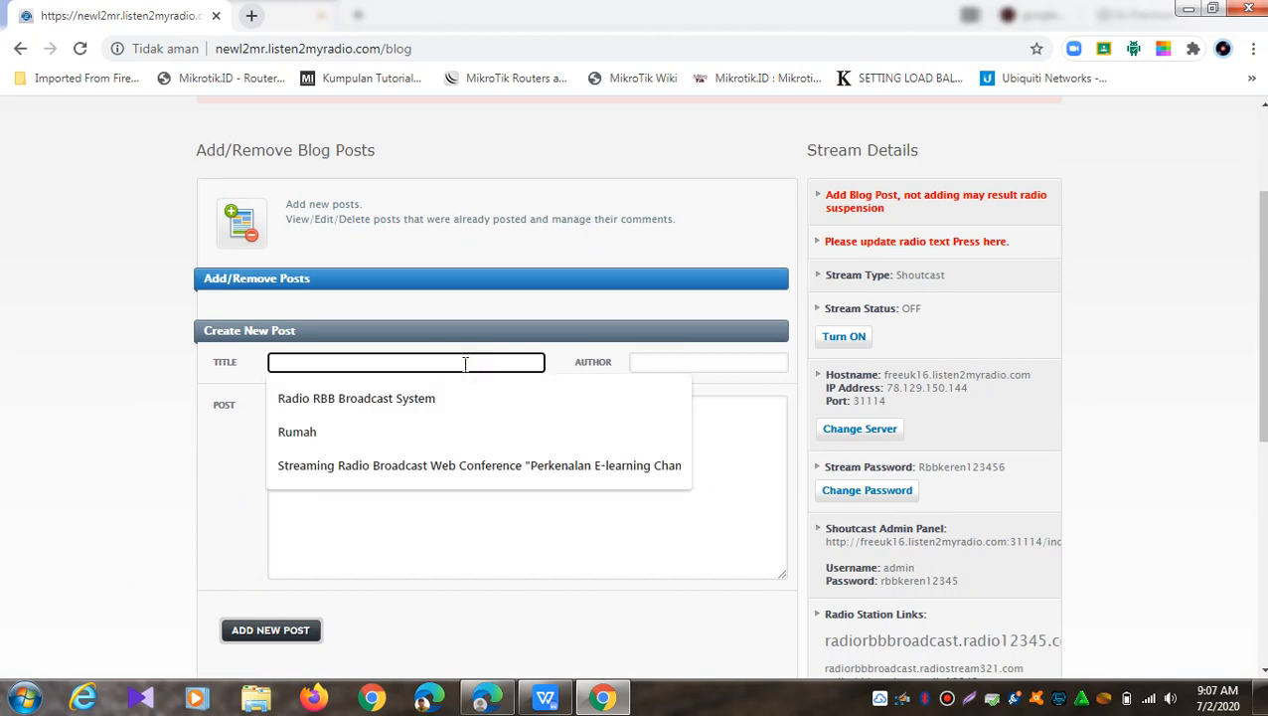
type("R")
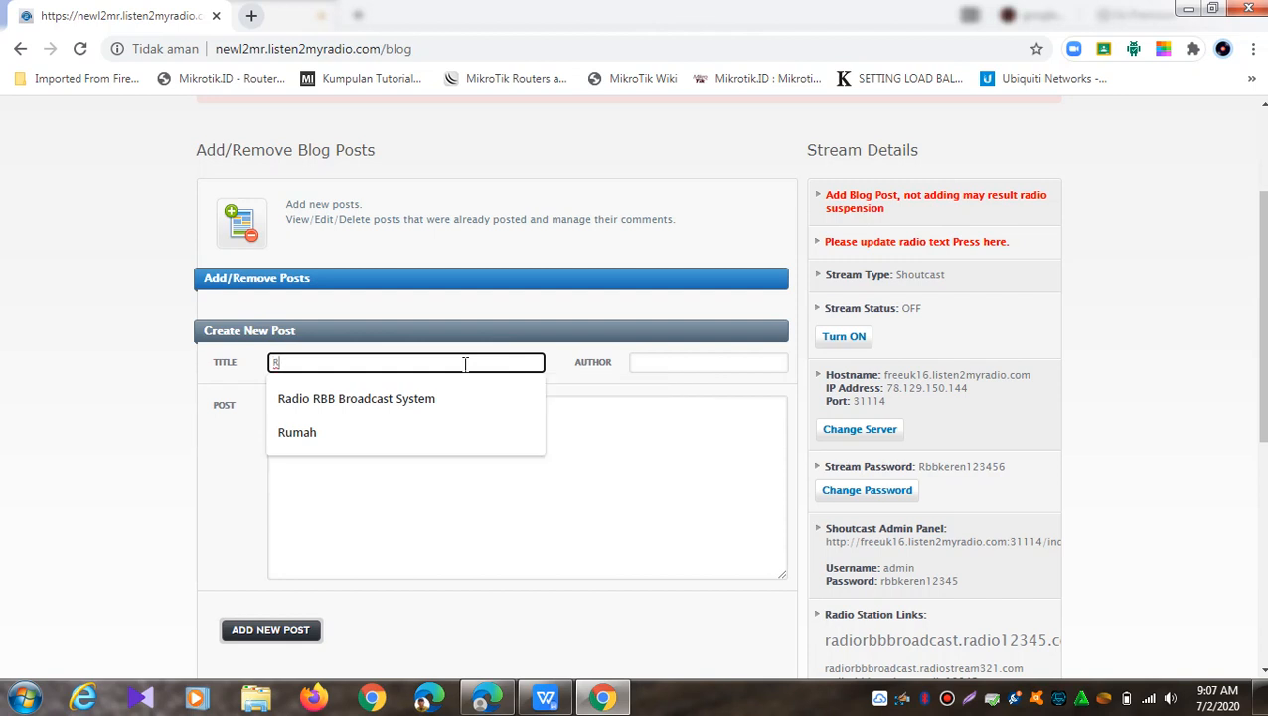
type("adio ")
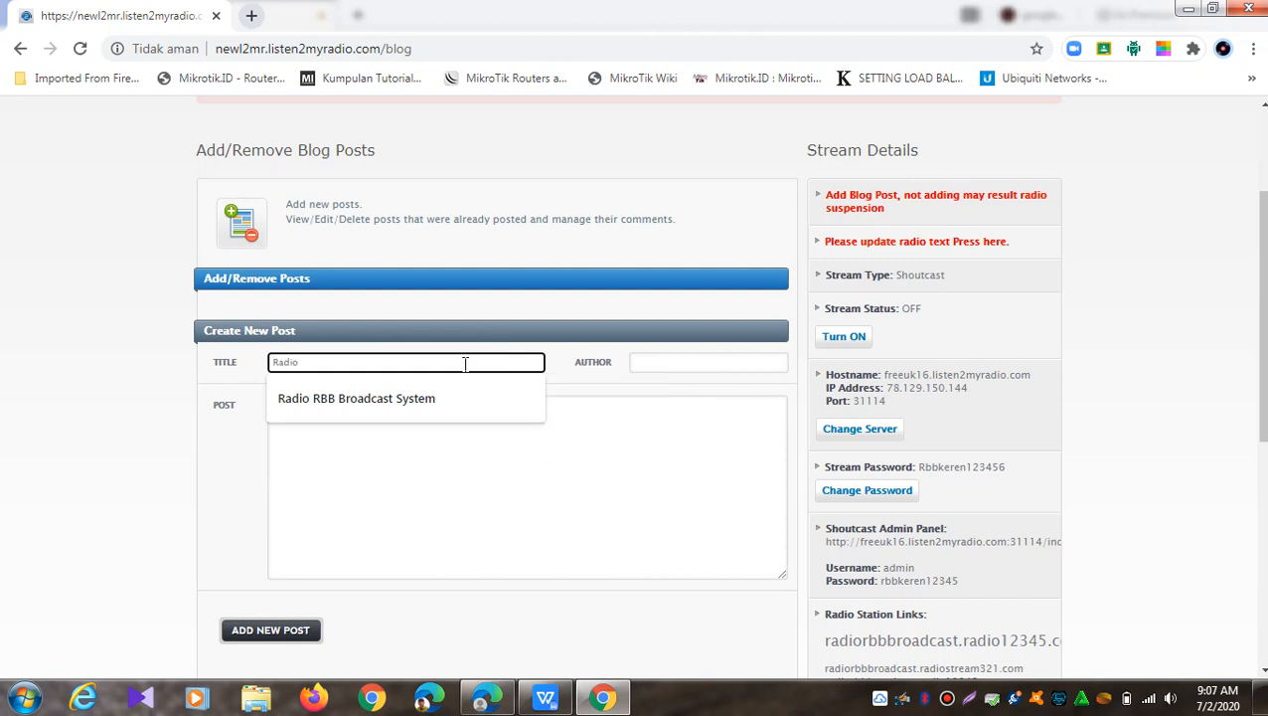
type("RUang")
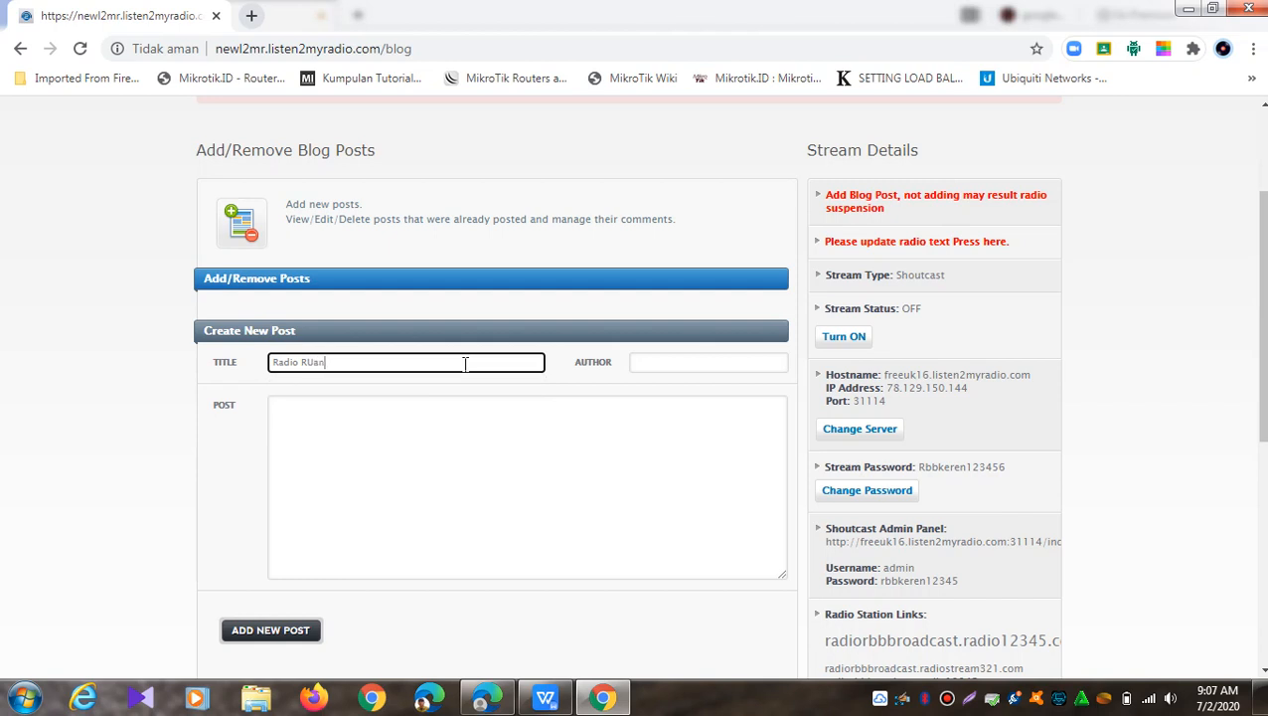
key("BackSpace")
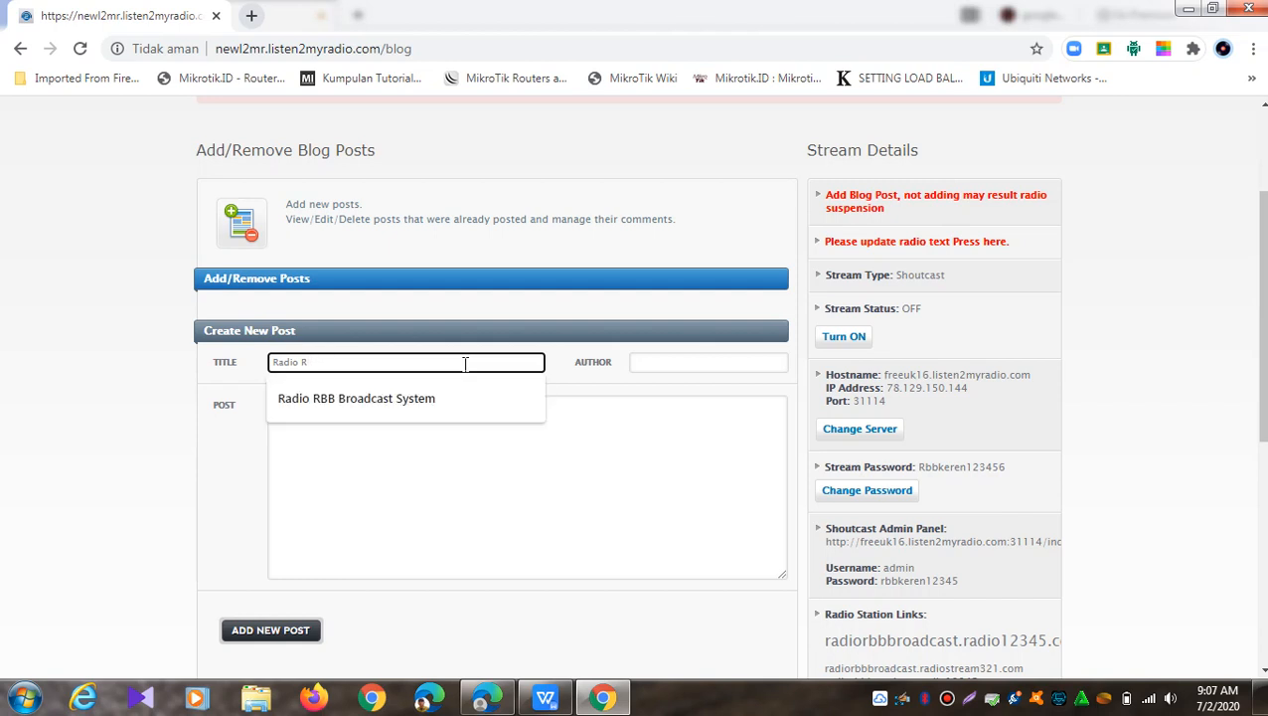
type("uang Be")
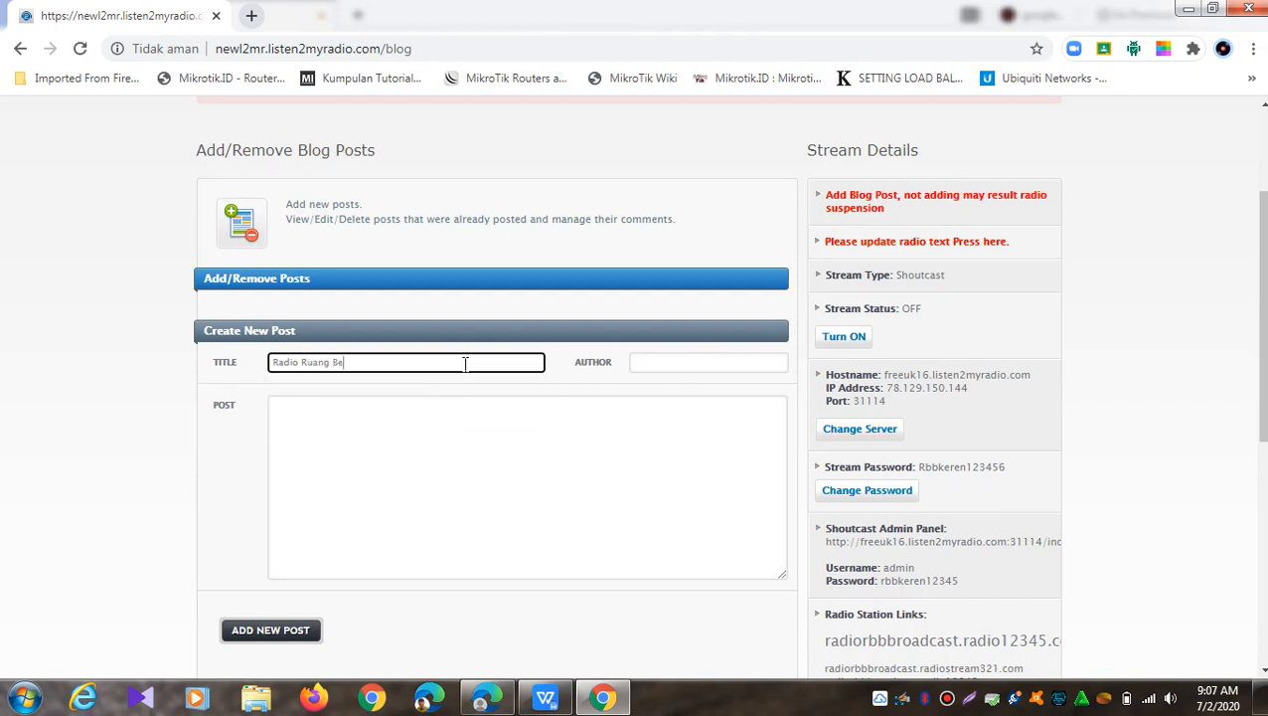
type("lajar Bersama")
left_click(673, 362)
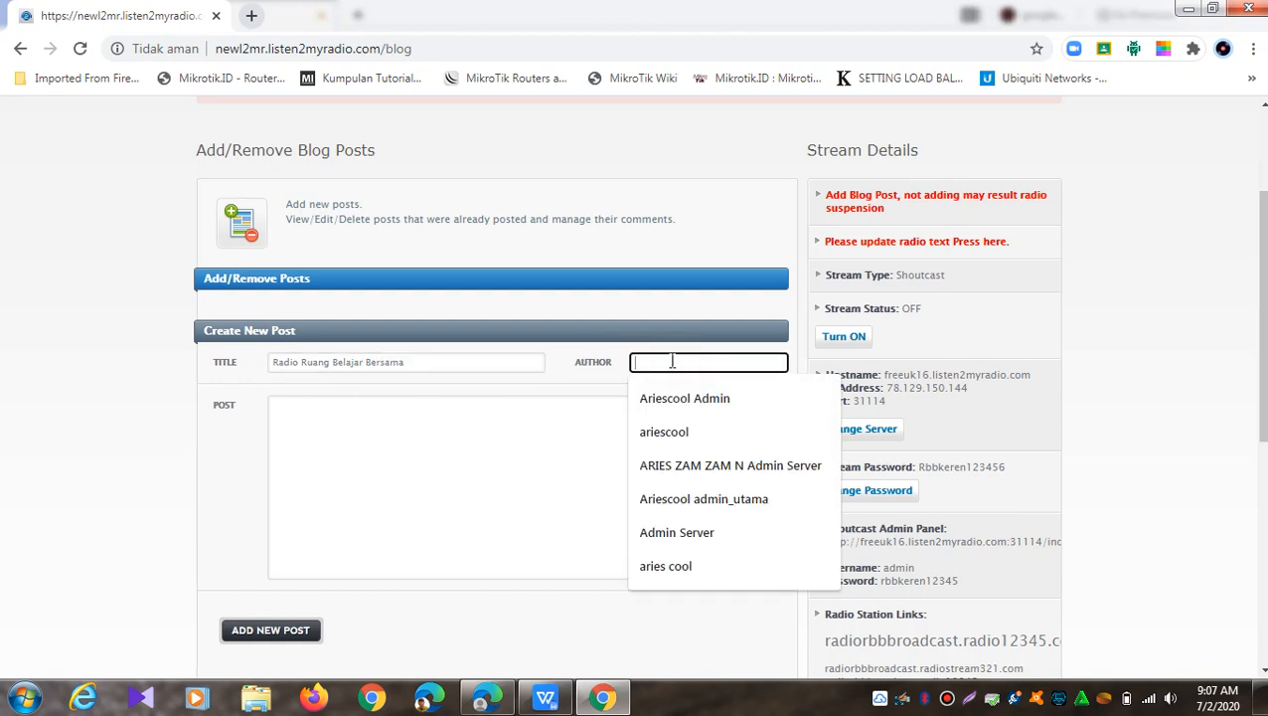
left_click(708, 431)
Type the post body describing Radio Ruang Belajar Bersama as a forum for educators and education observers.
left_click(531, 429)
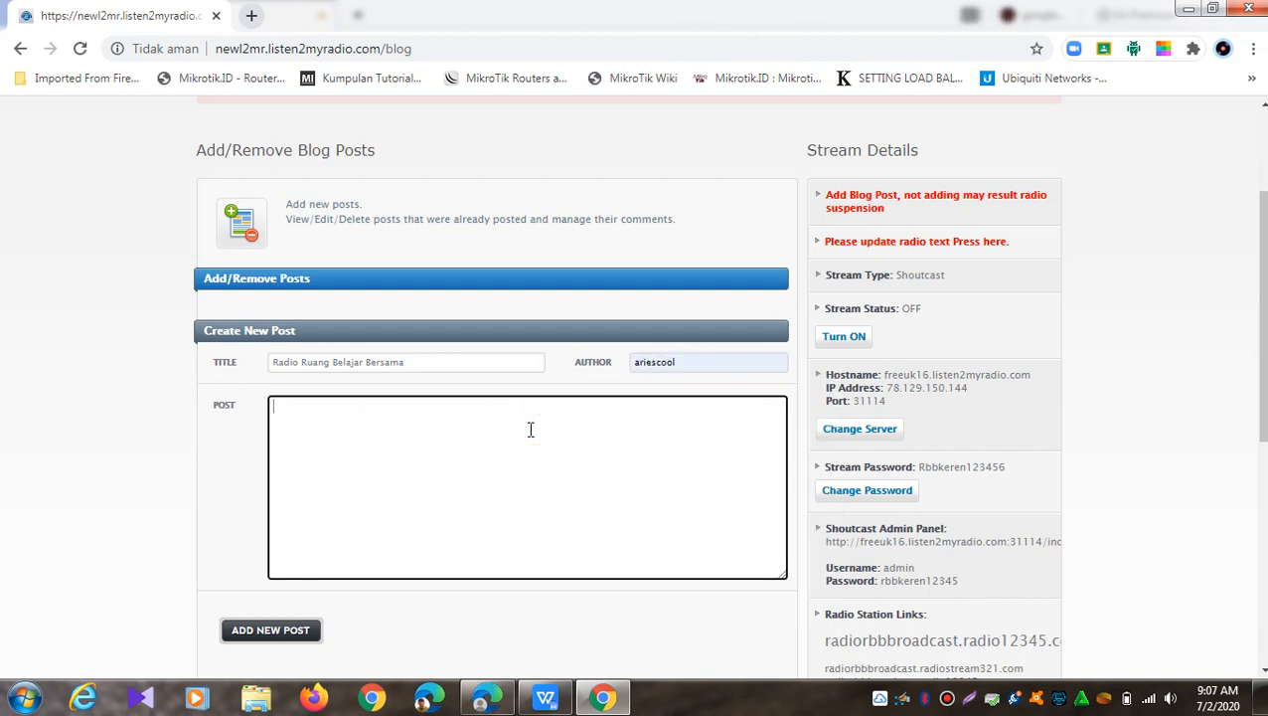
type("Radio Ruang Belajar bersama")
key("BackSpace")
key("BackSpace")
key("BackSpace")
key("BackSpace")
type("Bersama mer")
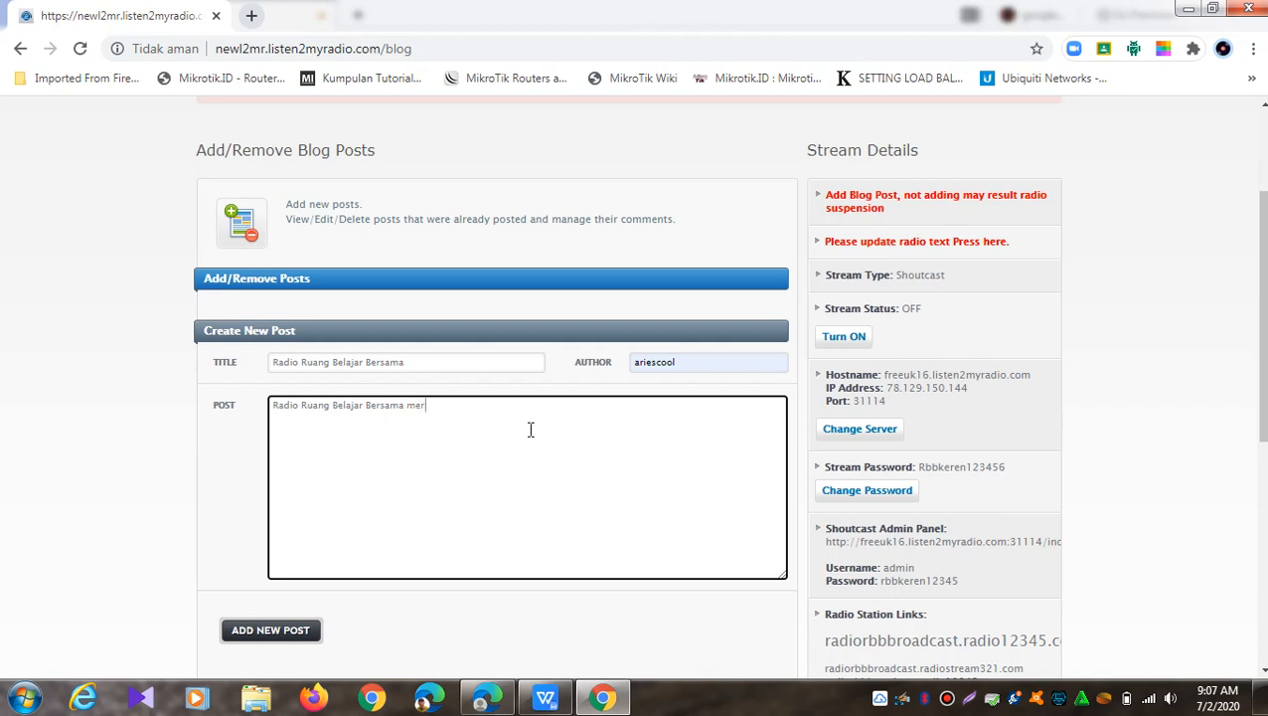
type("upkana")
type("kan")
type(" suatu wadah ")
type("silaturahmi d")
type("an komunikas")
type("i ")
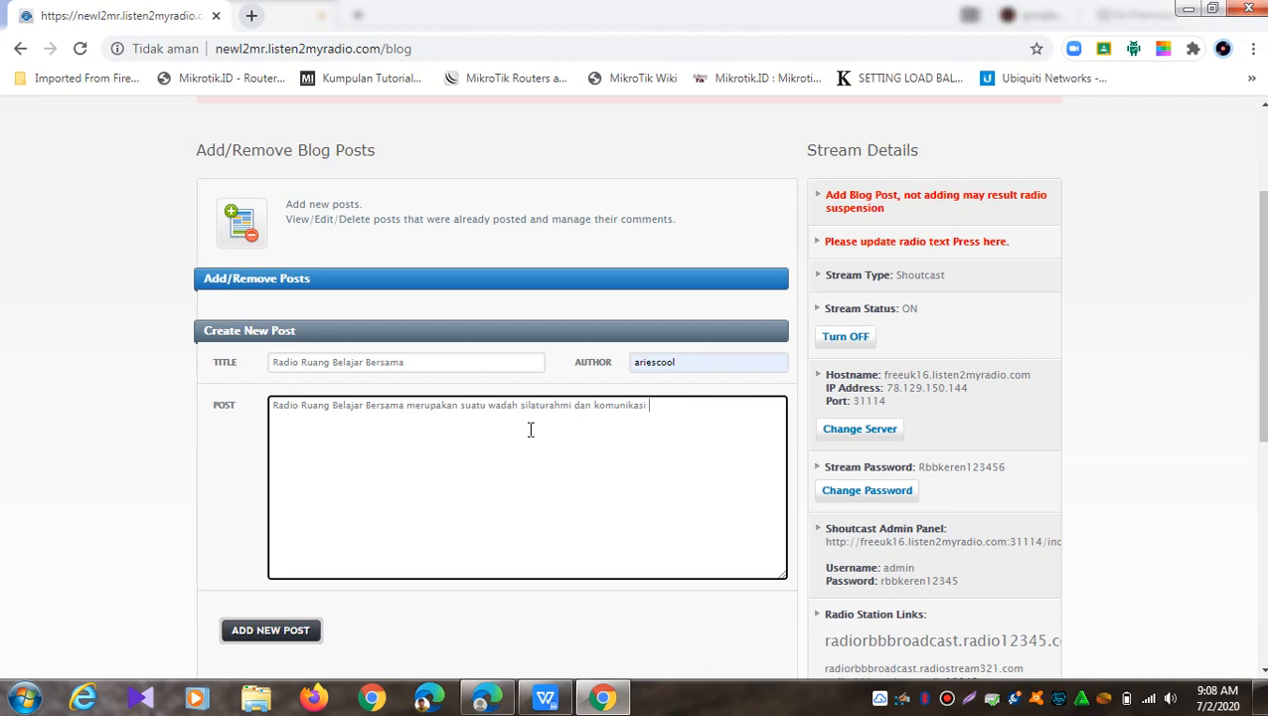
type("antar pengaja")
type("r dan pemerhati dunia")
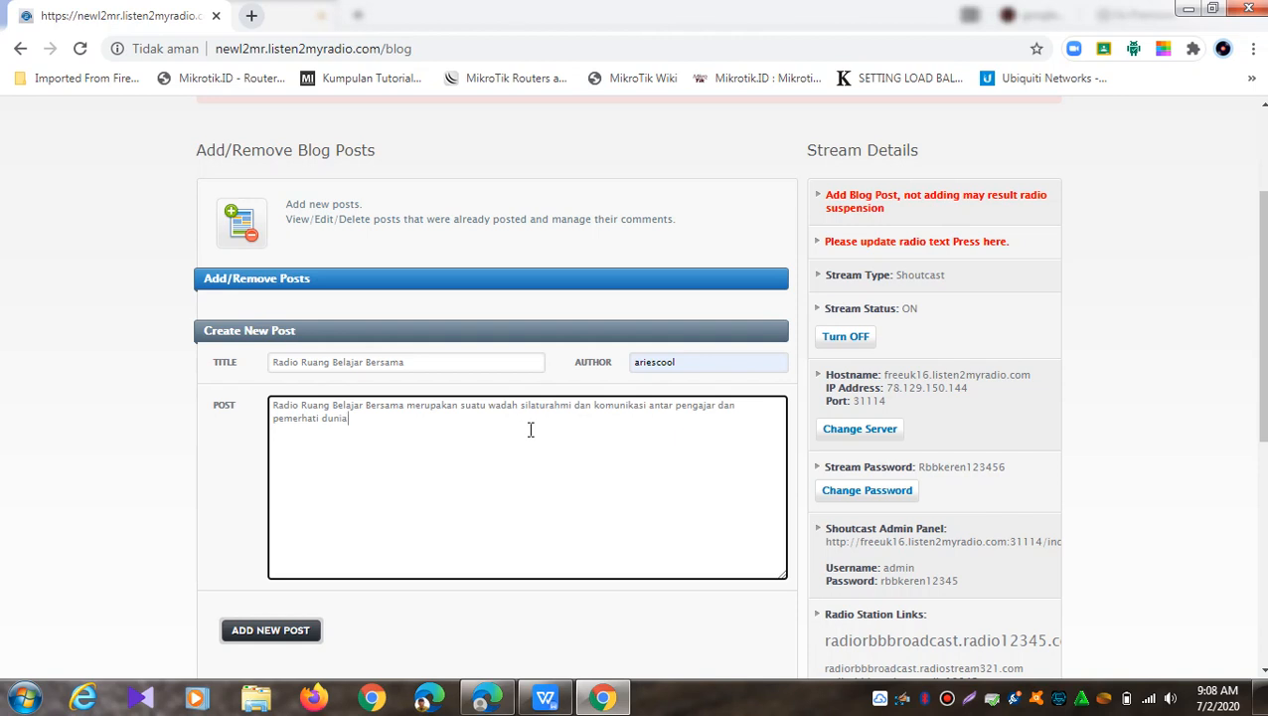
type(" pendidikan.")
Publish the 'Radio Ruang Belajar Bersama' post and reload the blog page to confirm it is listed.
left_click(261, 640)
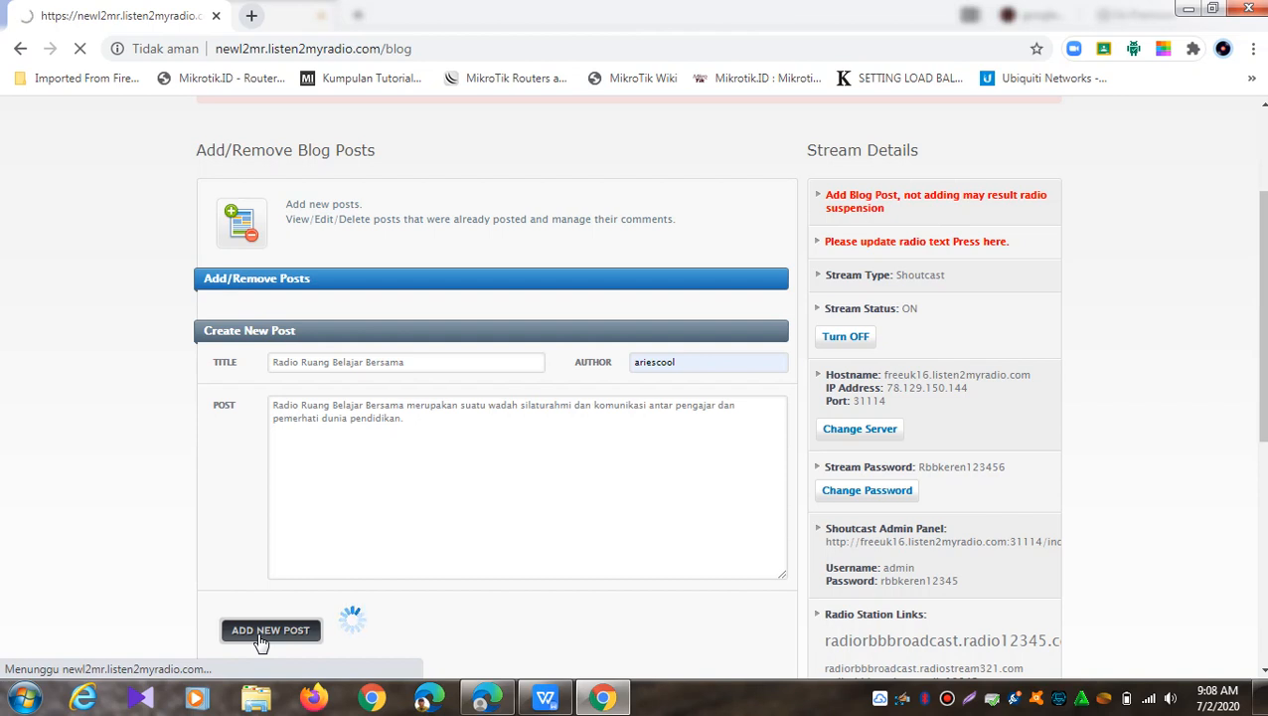
scroll(393, 511, "down", 3)
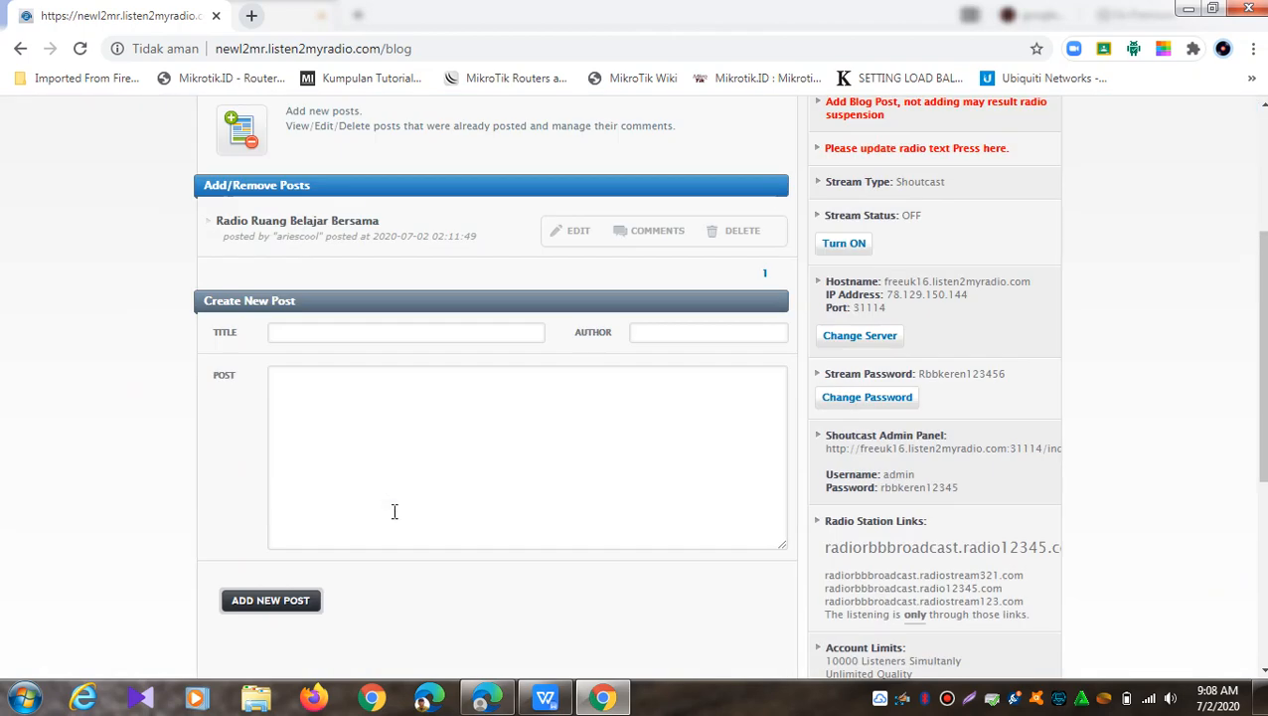
mouse_move(487, 252)
scroll(491, 253, "up", 1)
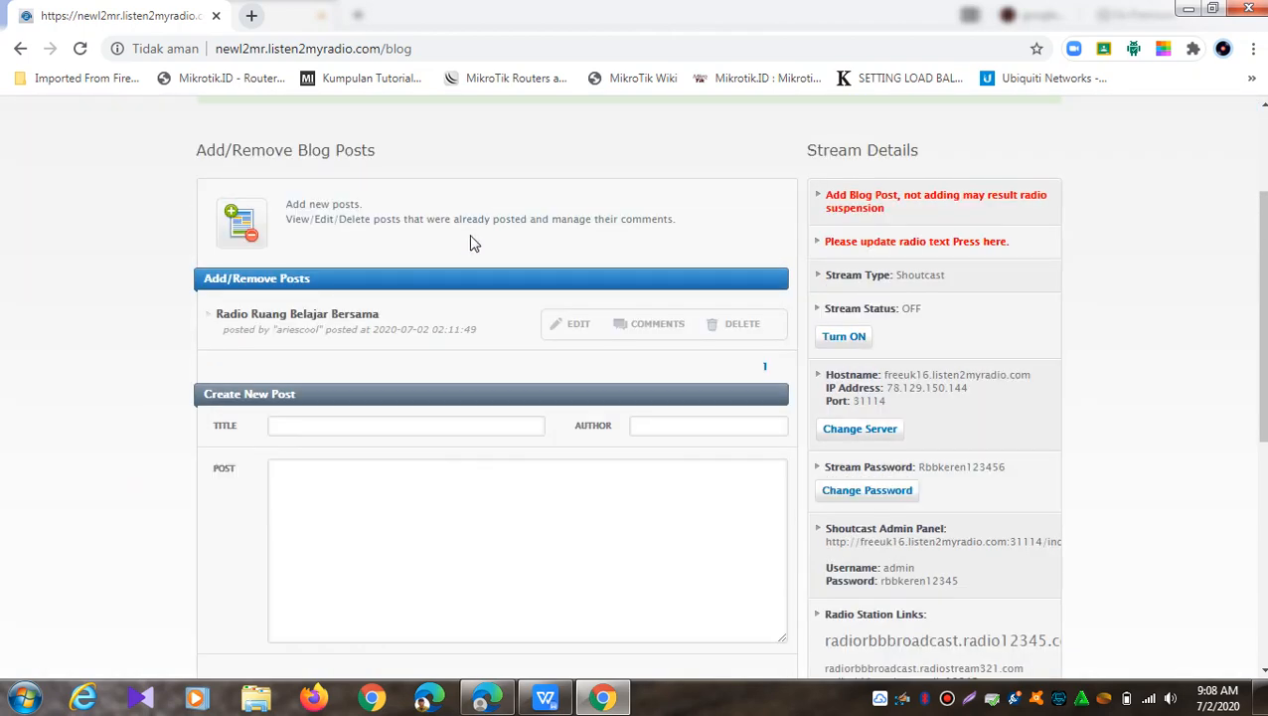
left_click(83, 49)
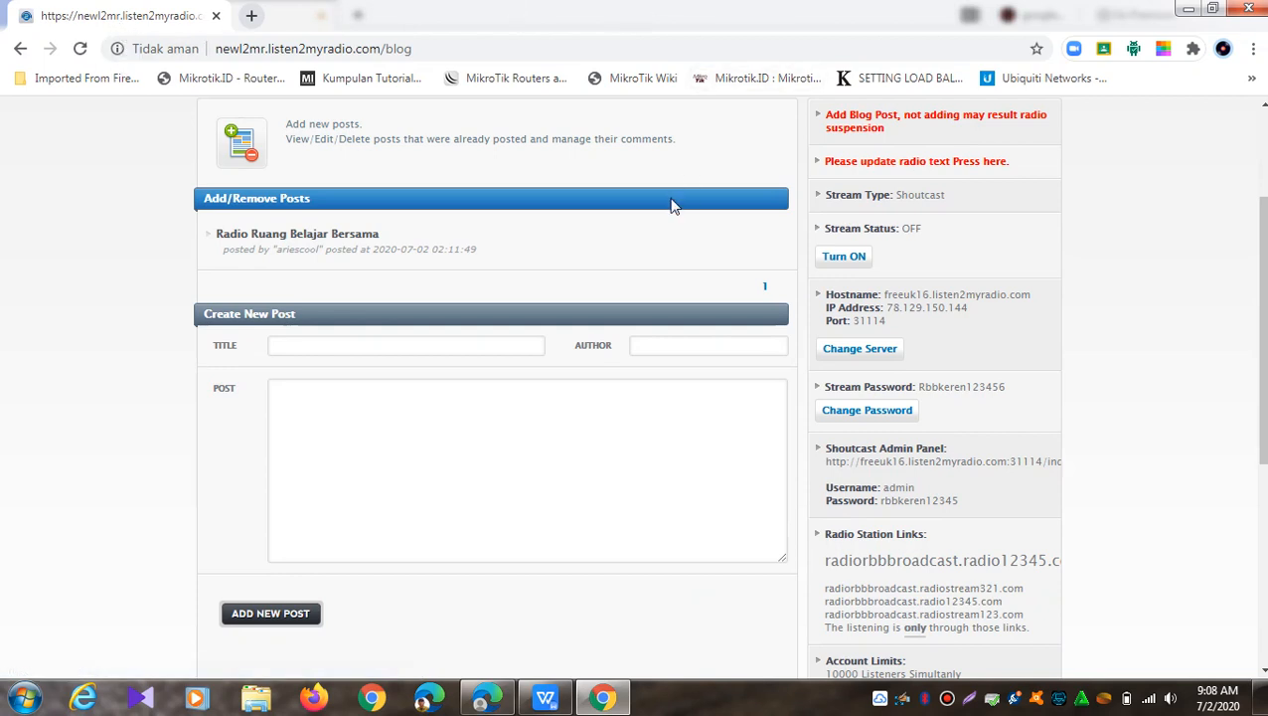
scroll(905, 537, "down", 2)
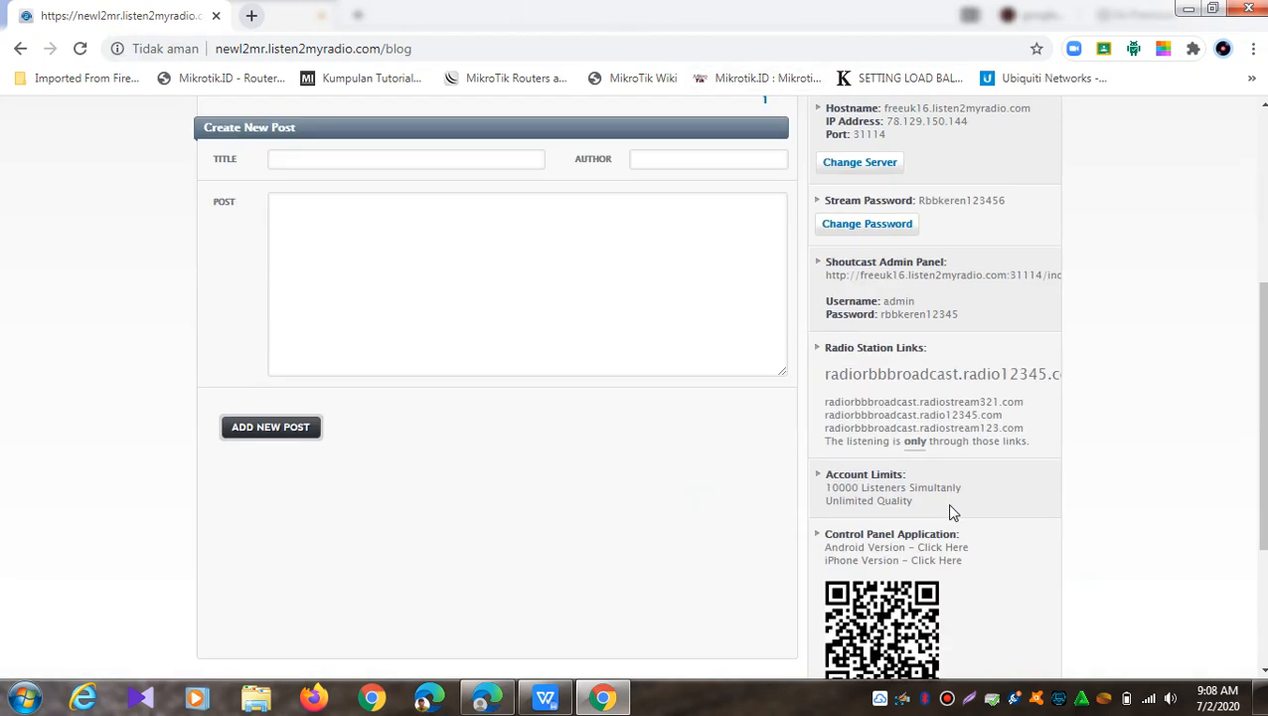
View the radiorbbbroadcast.radio12345.com listening page, then return to the control panel blog page.
left_click(914, 381)
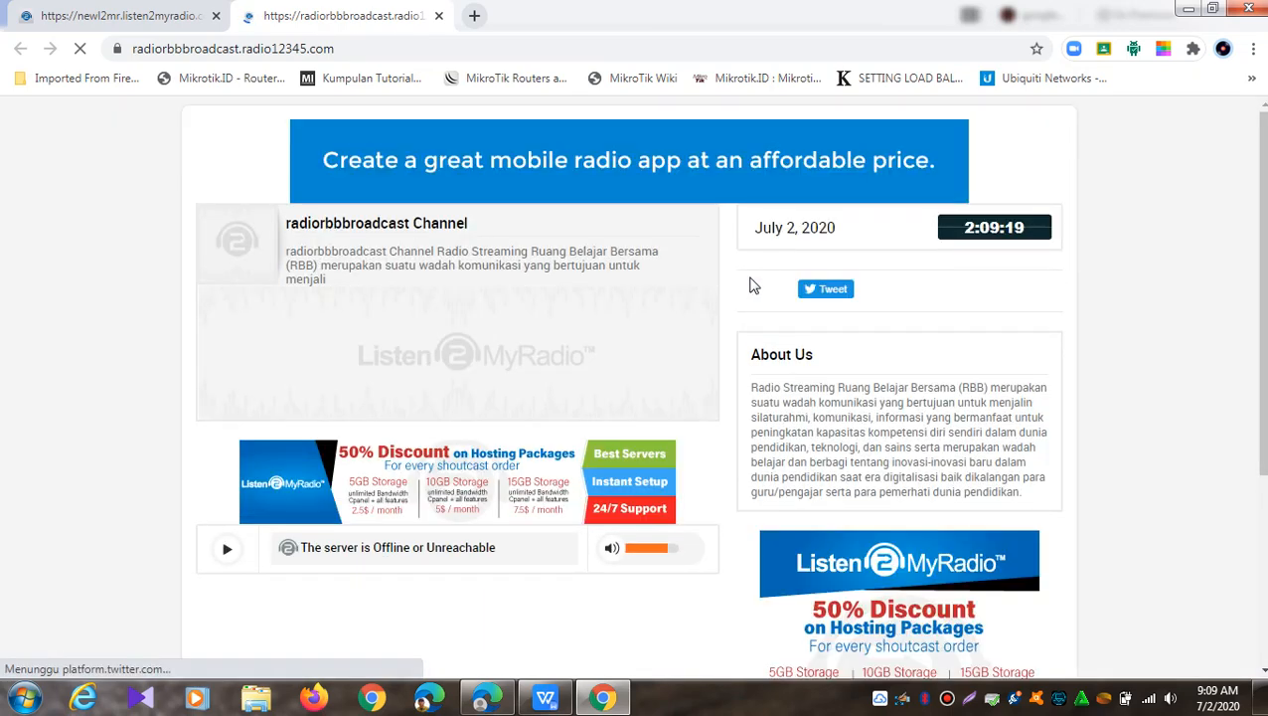
scroll(630, 330, "down", 3)
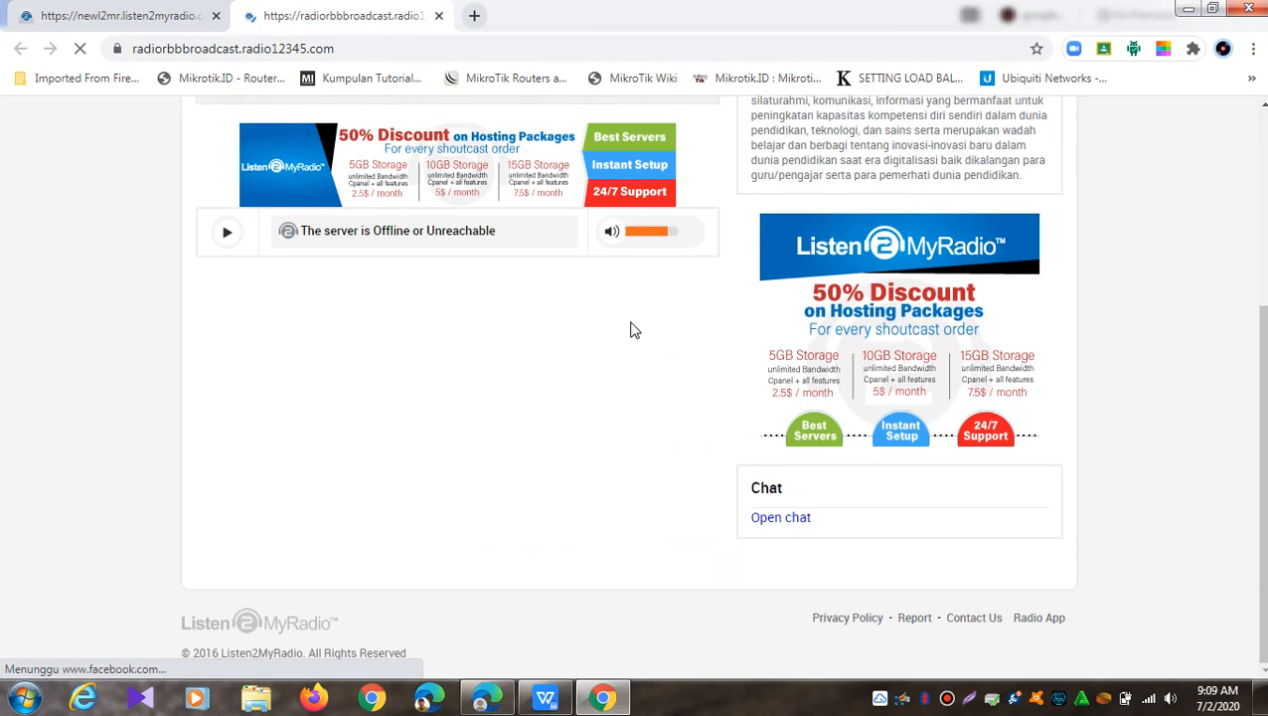
scroll(630, 330, "up", 3)
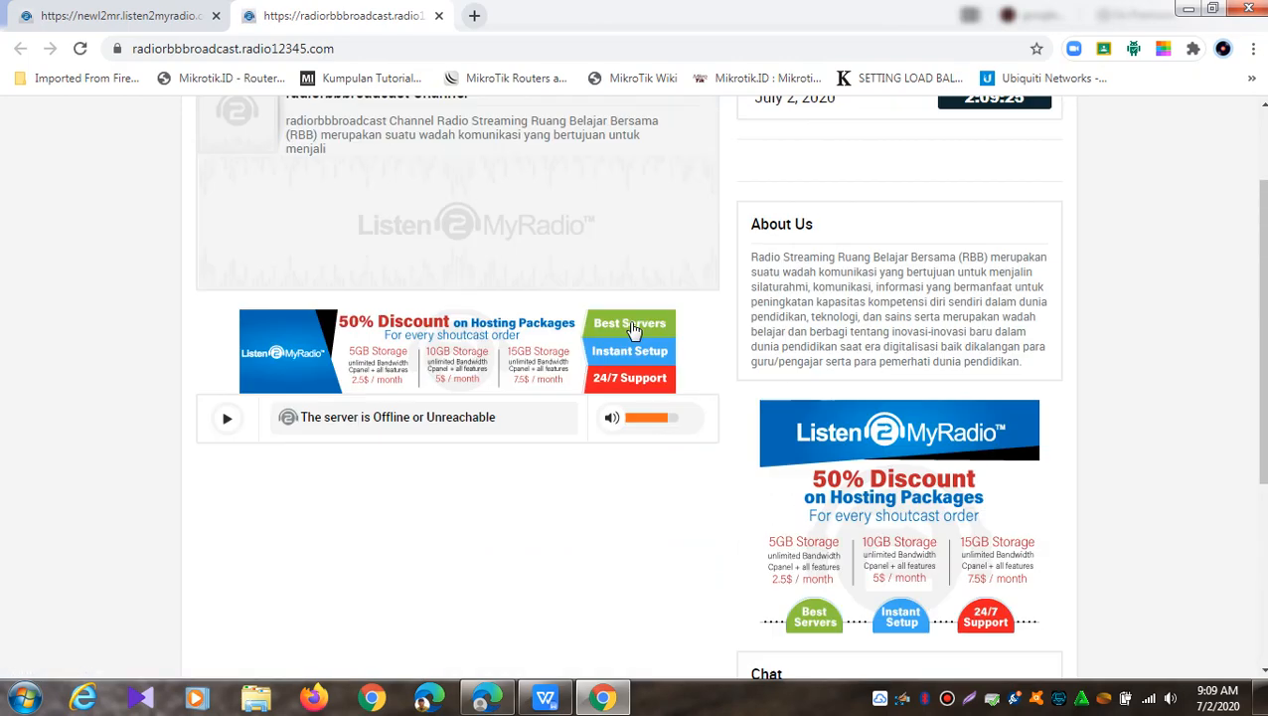
scroll(630, 330, "down", 4)
scroll(632, 331, "down", 1)
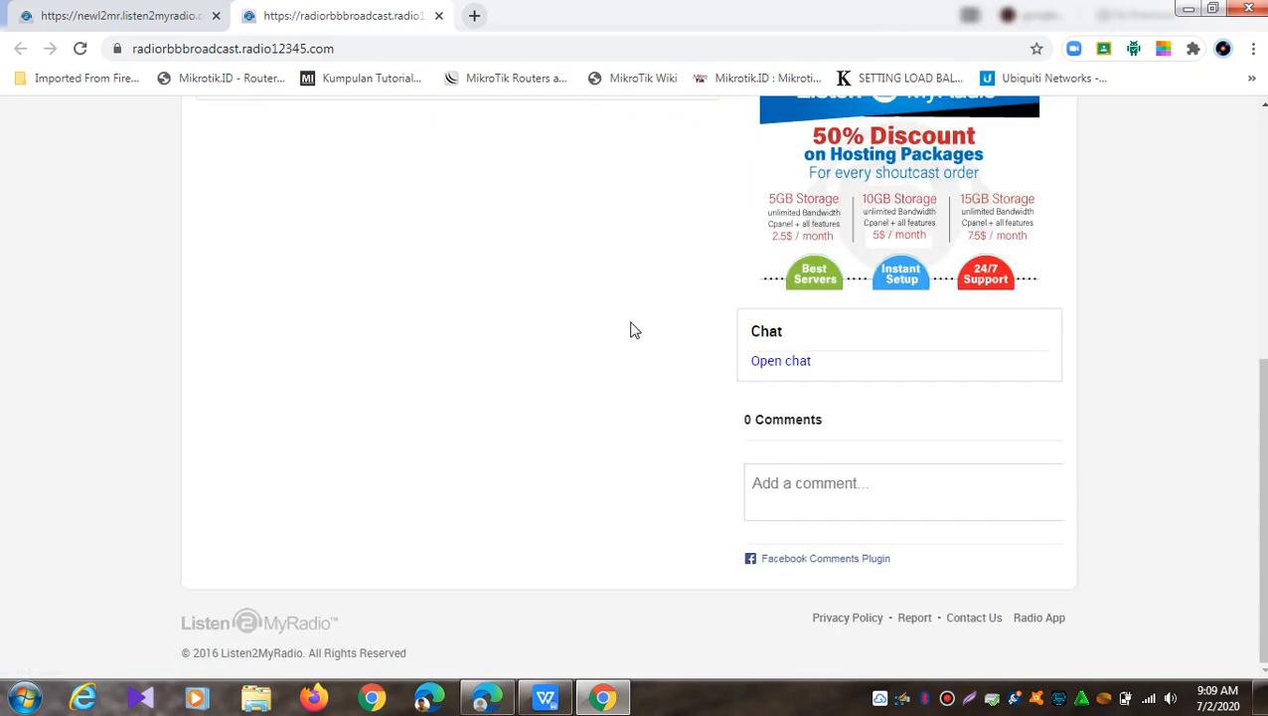
left_click(116, 12)
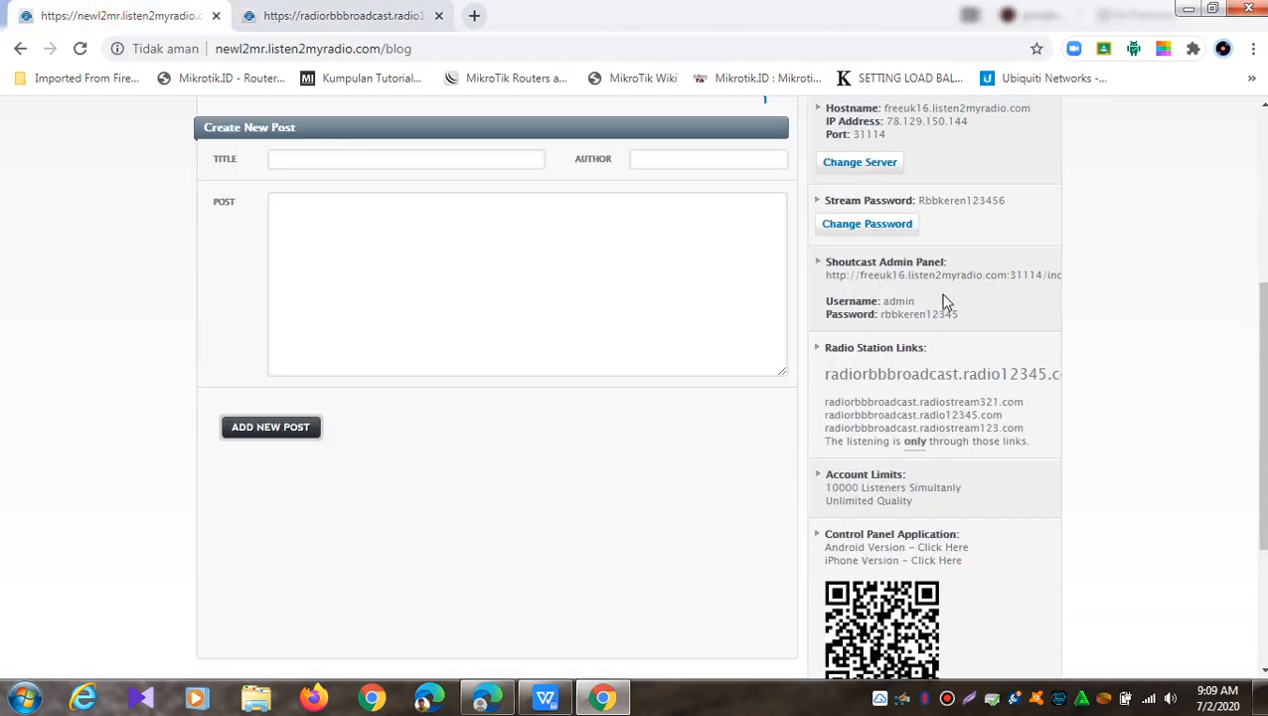
scroll(952, 288, "up", 3)
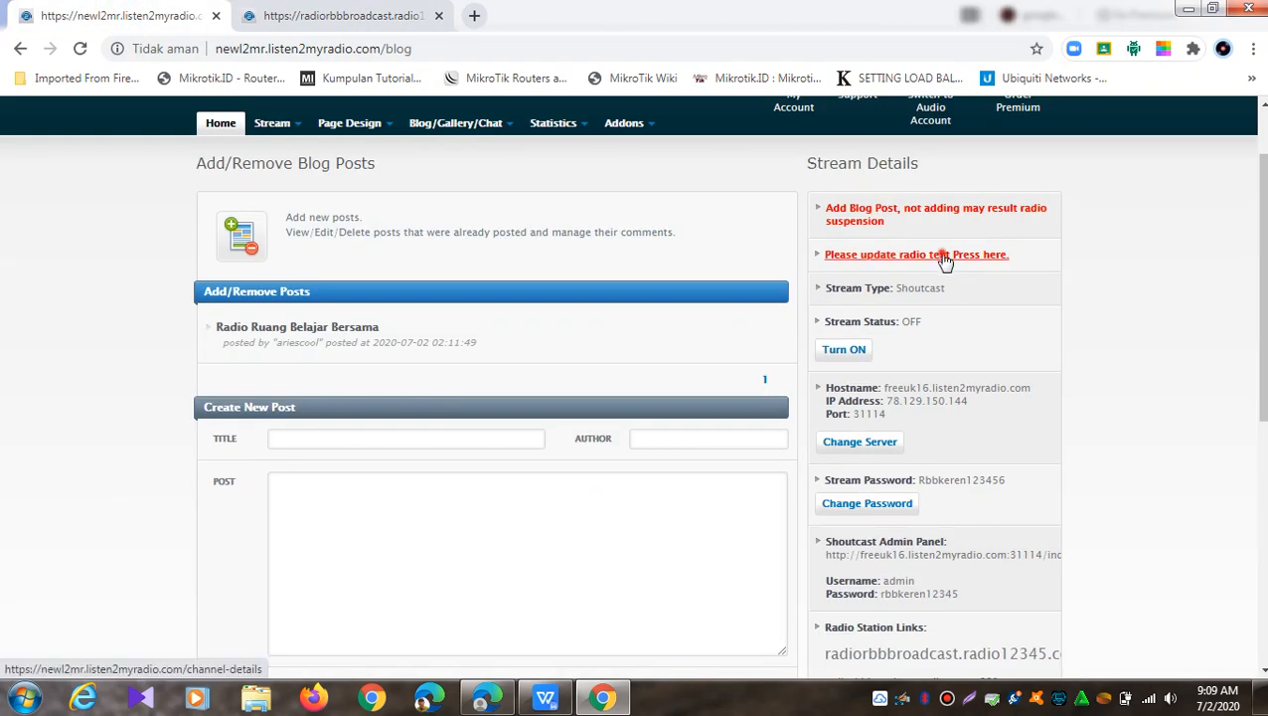
Open the radio details update page via 'Please update radio text'.
left_click(945, 257)
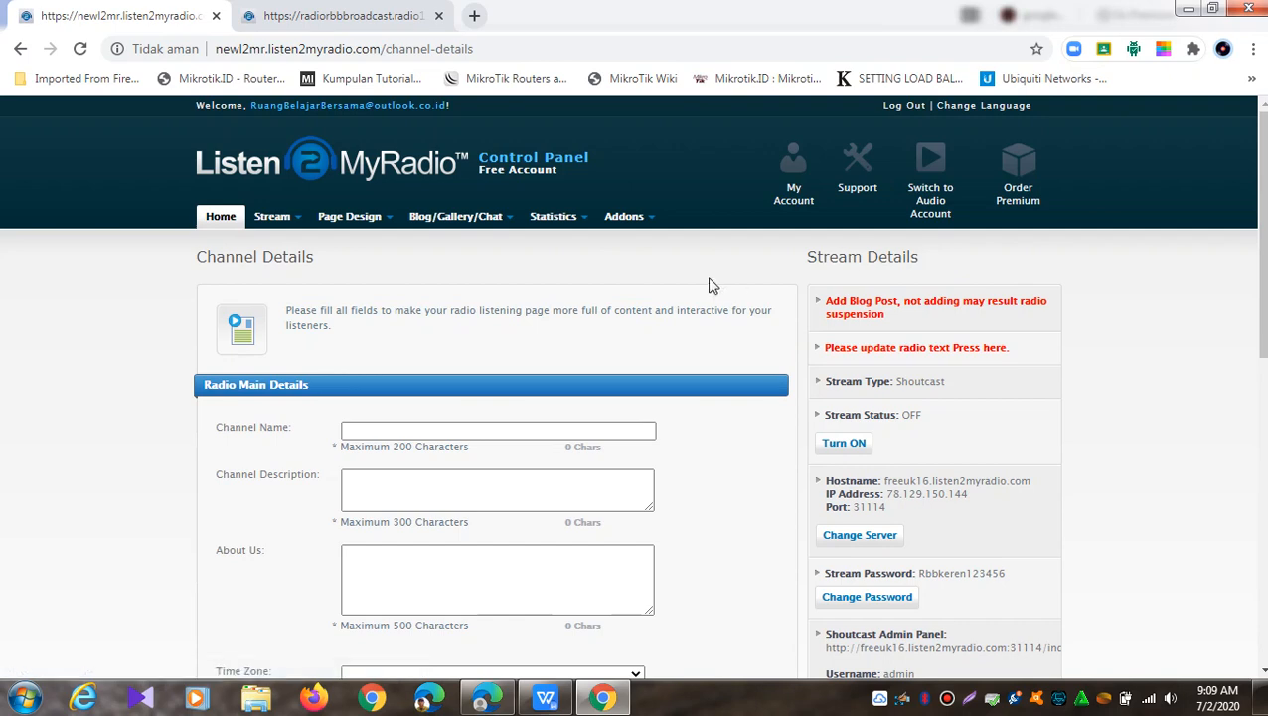
scroll(710, 282, "down", 3)
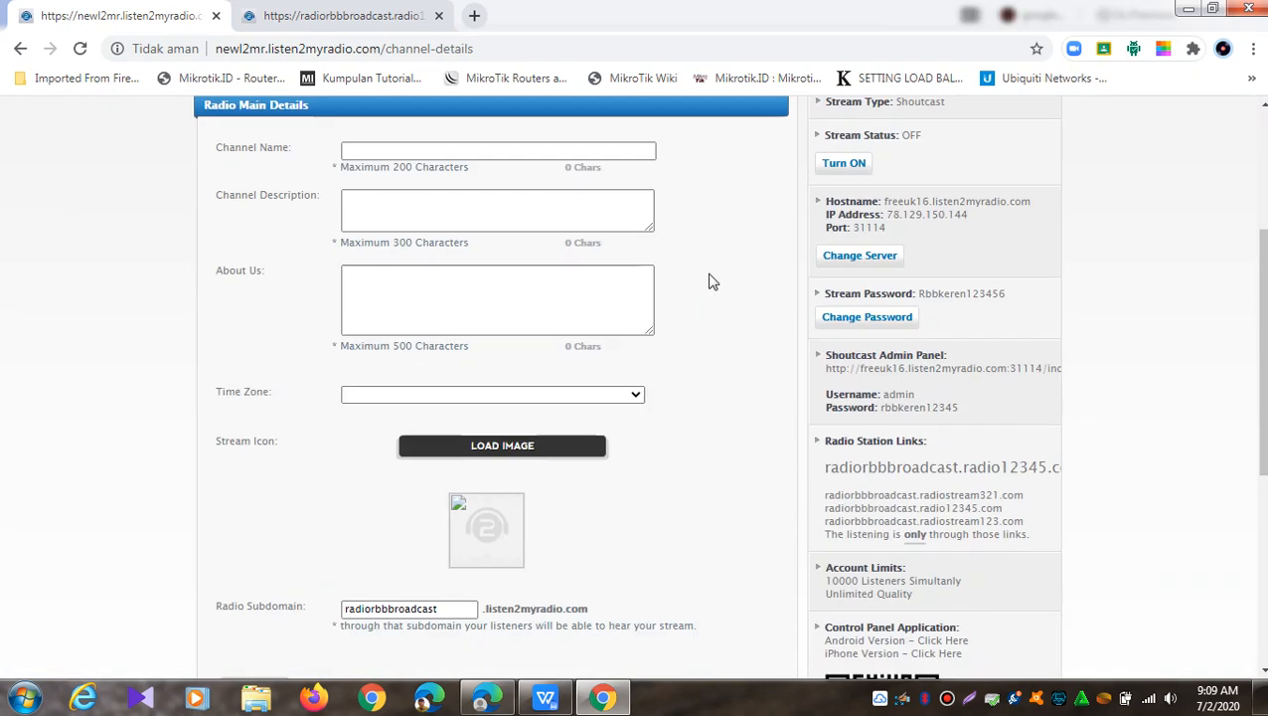
scroll(711, 281, "up", 1)
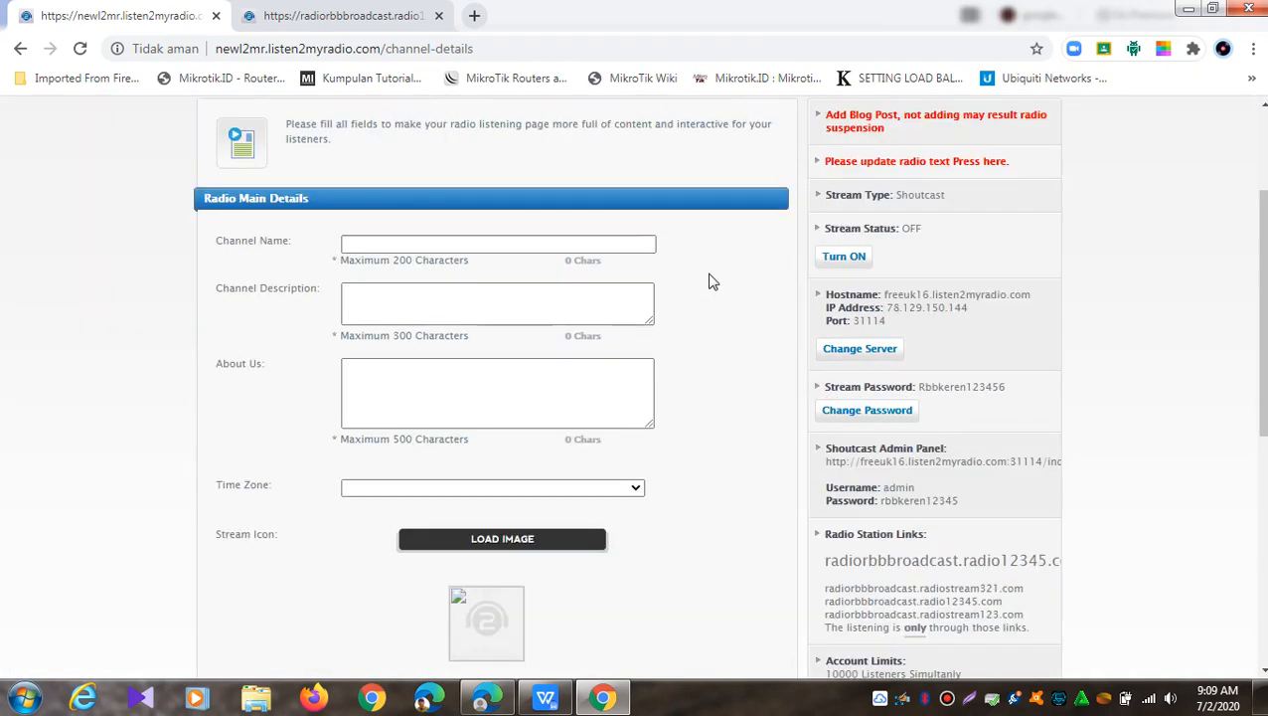
Enter Channel Name 'Radio RBB Broadcast System', then bring up the WPS description document.
left_click(551, 250)
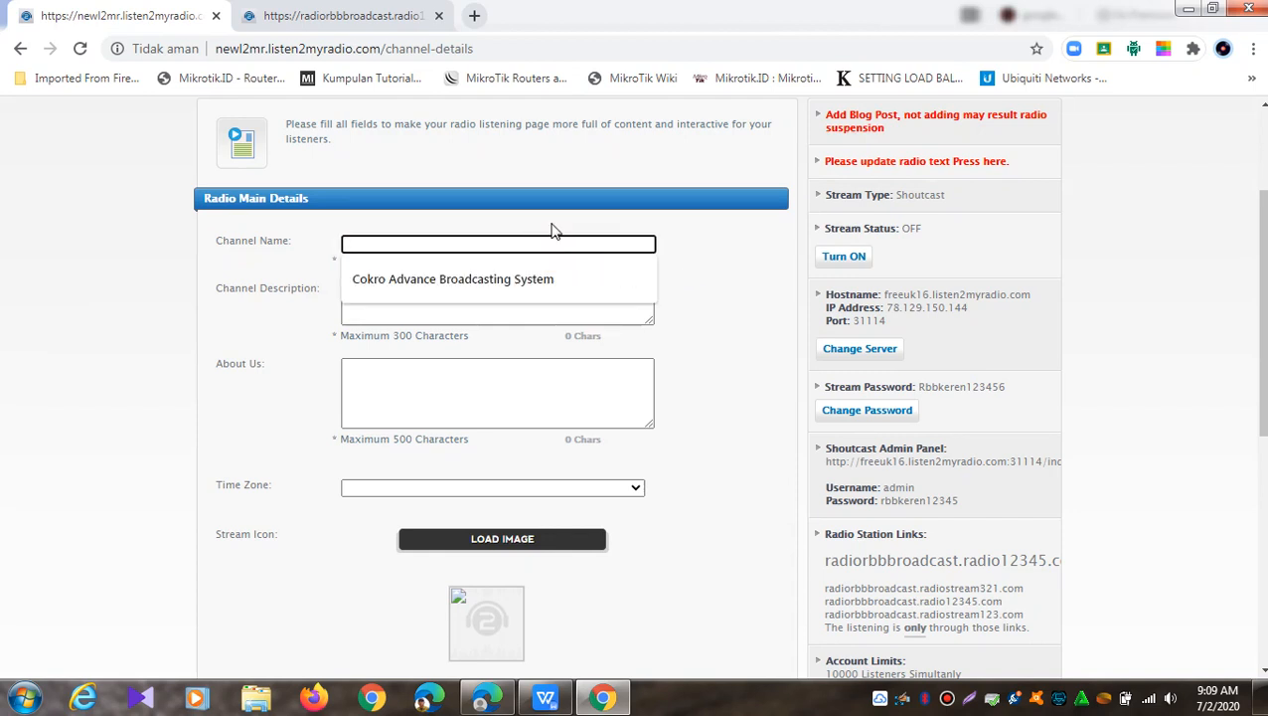
left_click(553, 228)
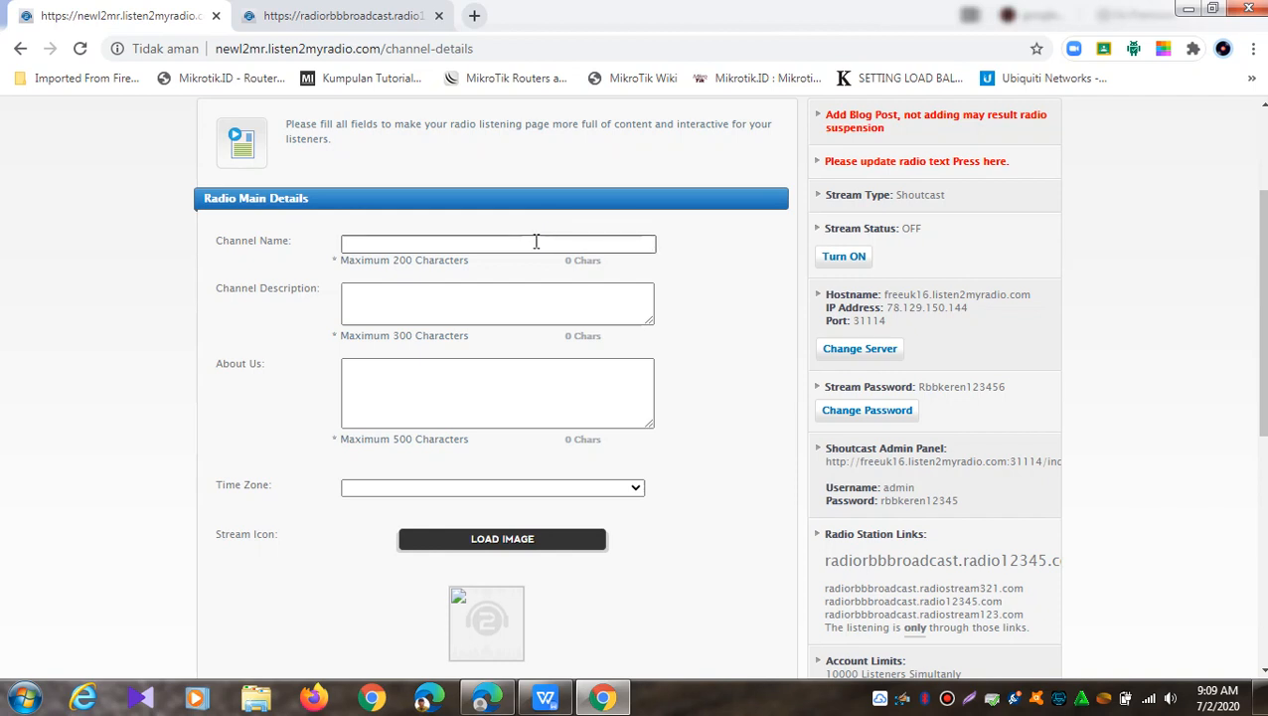
left_click(532, 249)
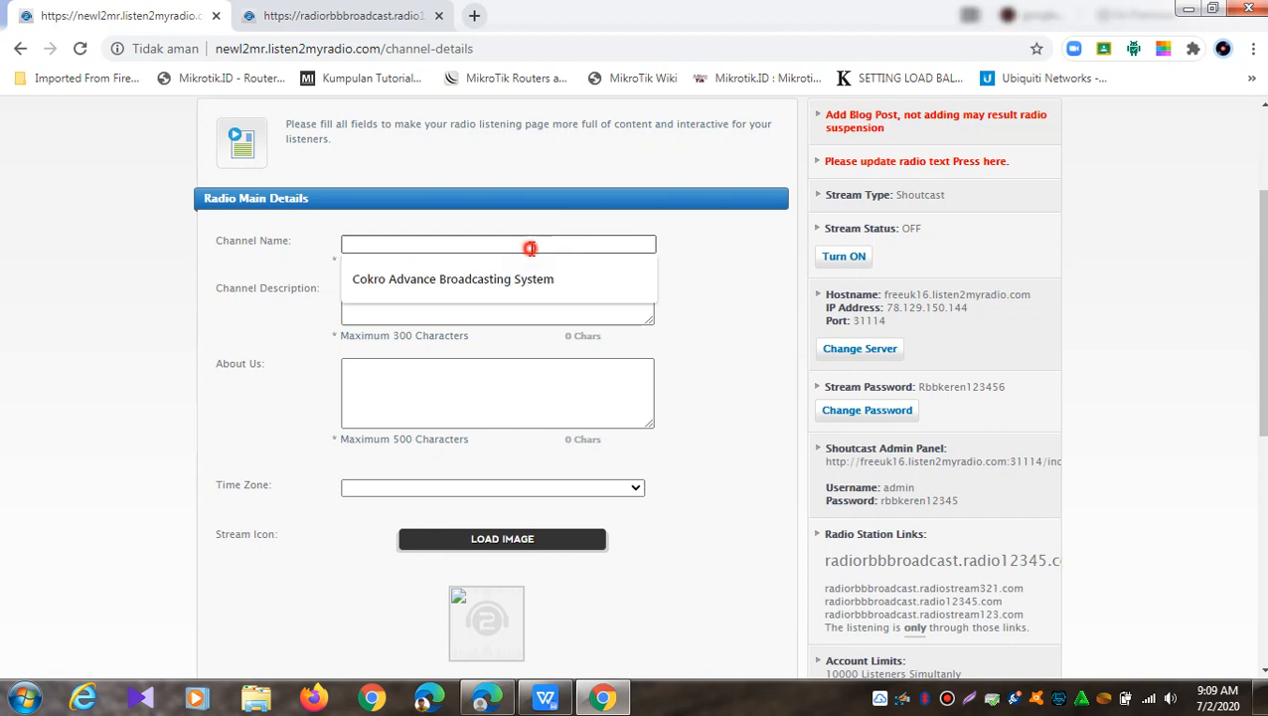
type("Ra")
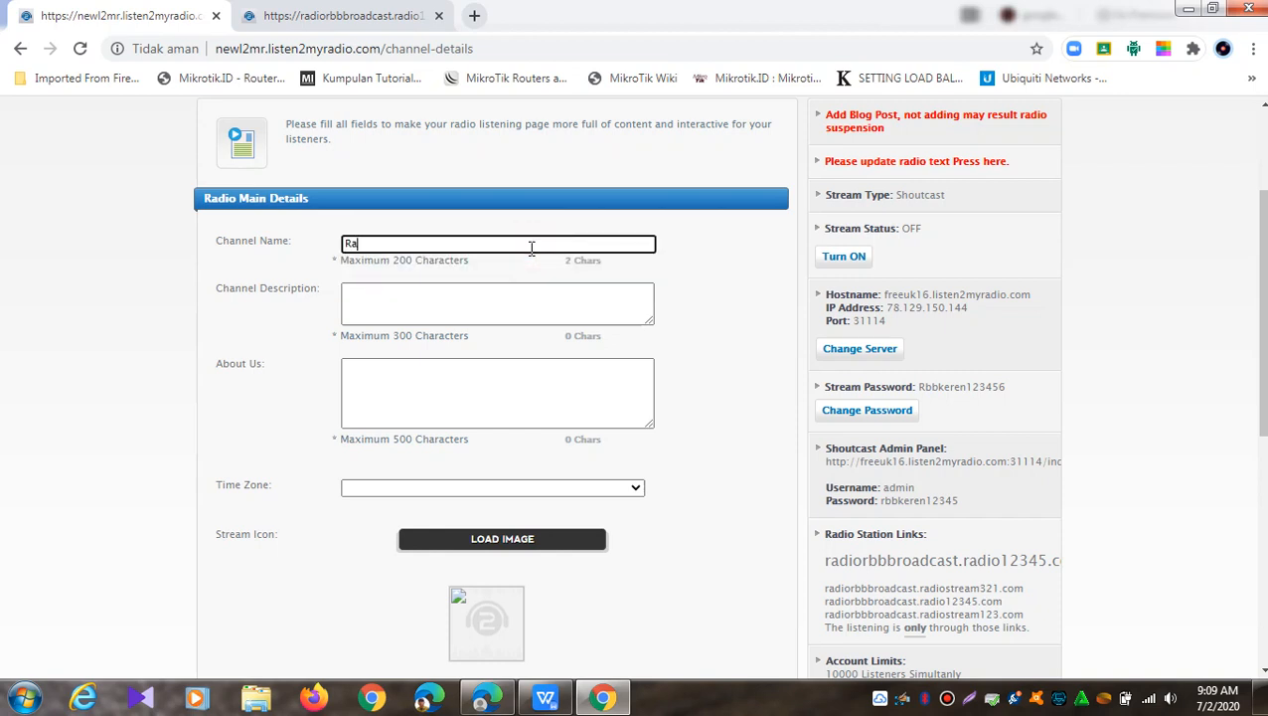
type("dio RBB Broas")
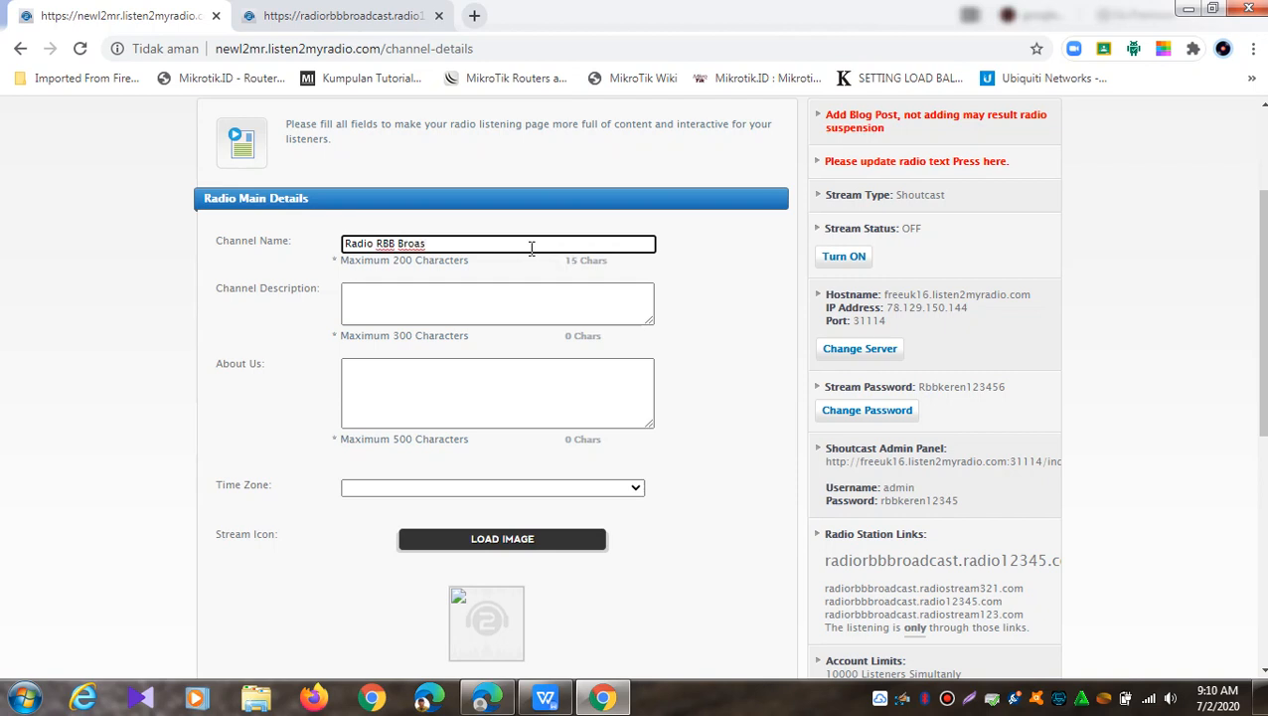
key("BackSpace")
type("dcast System")
left_click(519, 285)
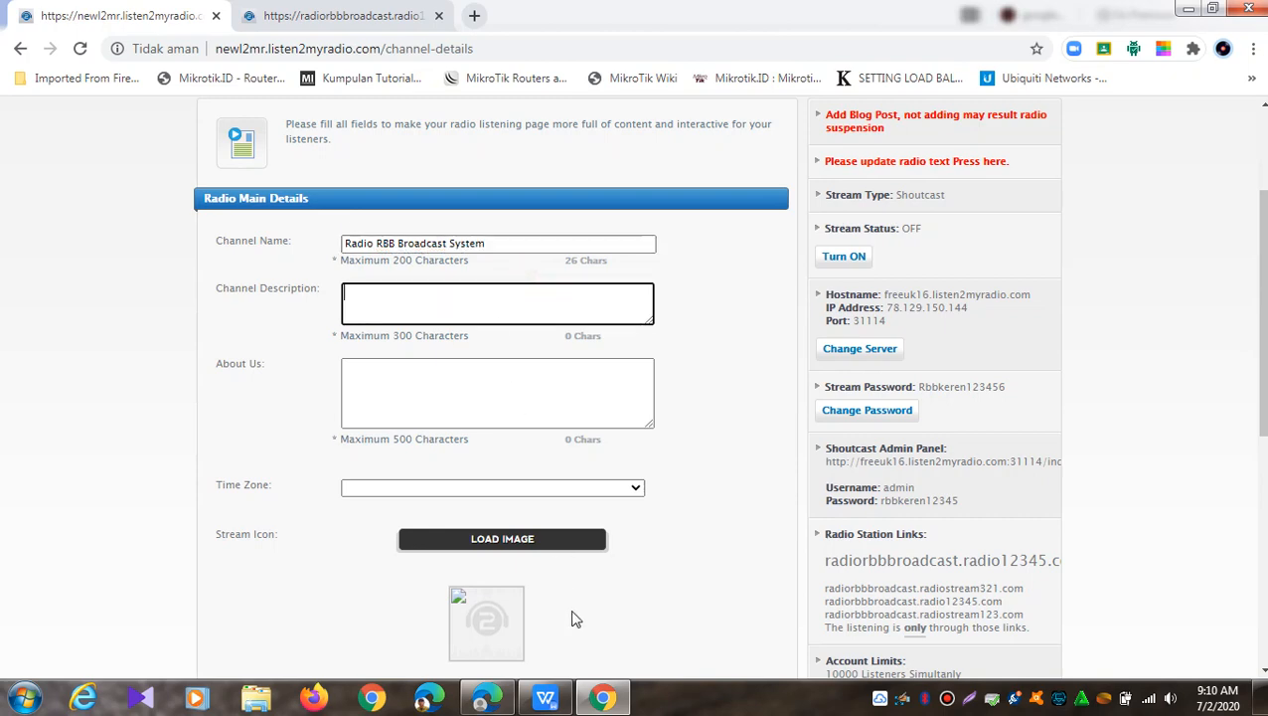
left_click(546, 696)
left_click(481, 334)
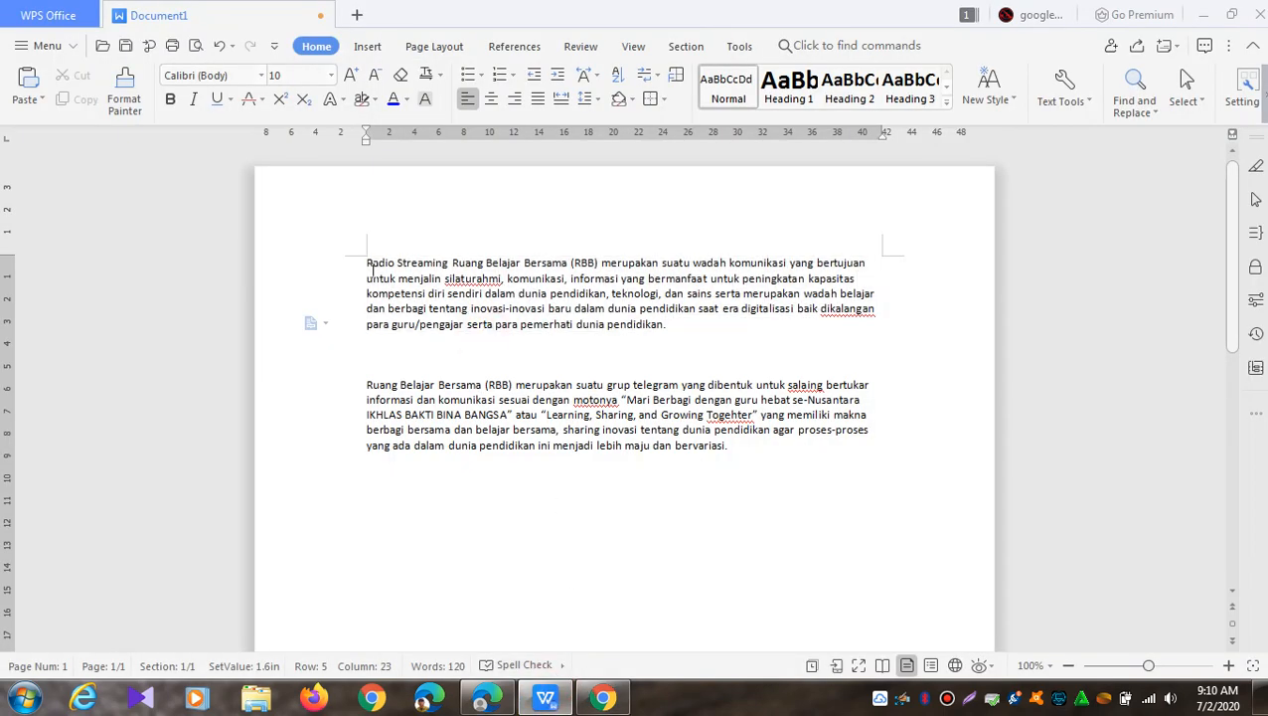
Copy the document's first paragraph into the Channel Description field.
left_click_drag(366, 261, 668, 328)
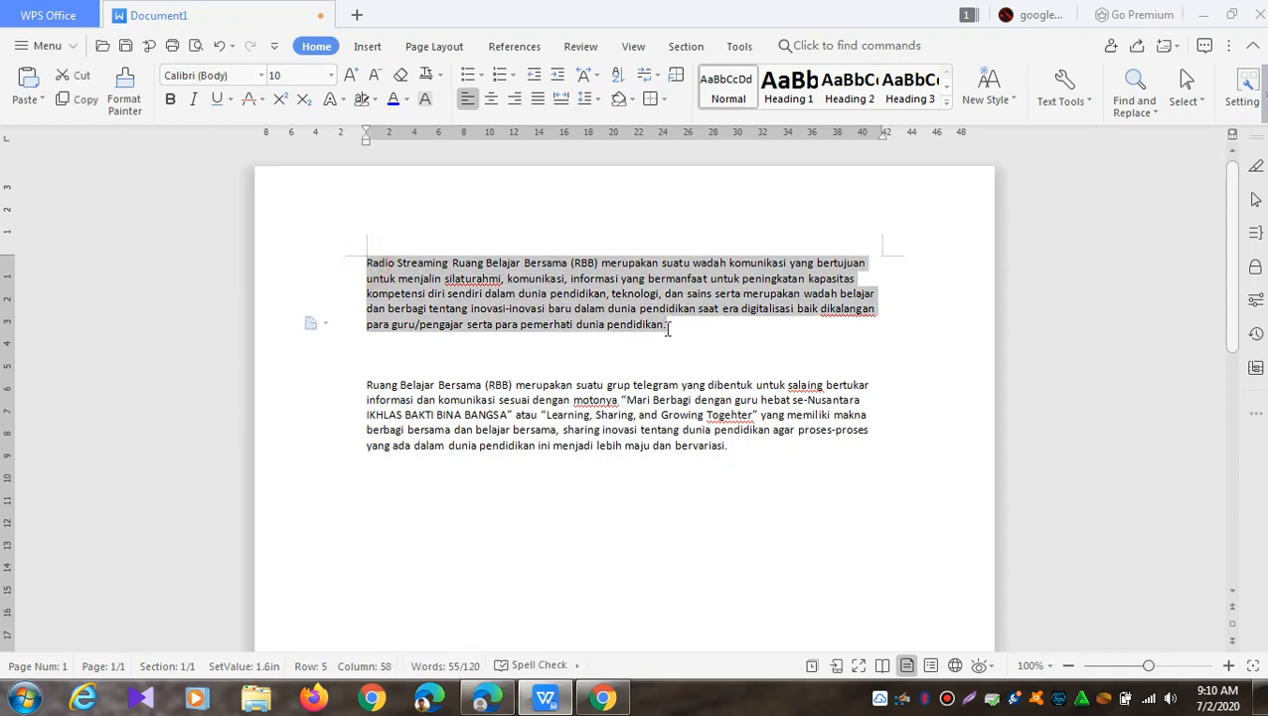
right_click(616, 322)
left_click(653, 358)
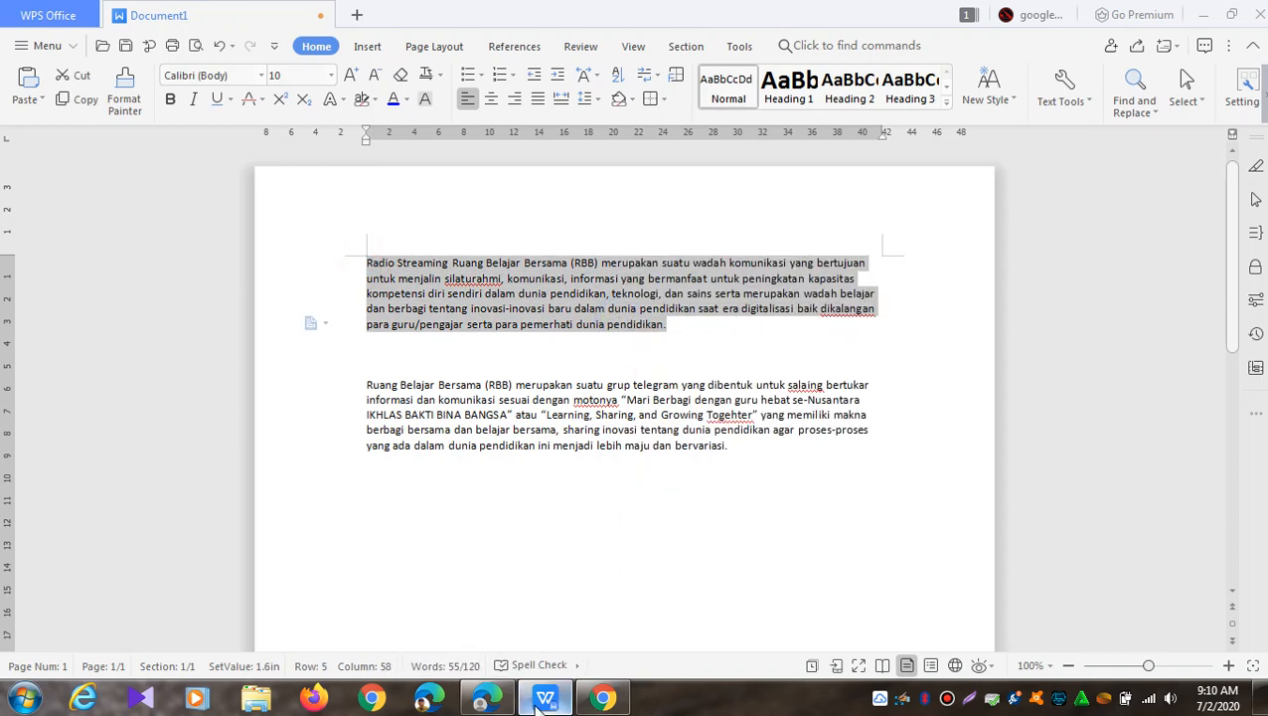
left_click(603, 696)
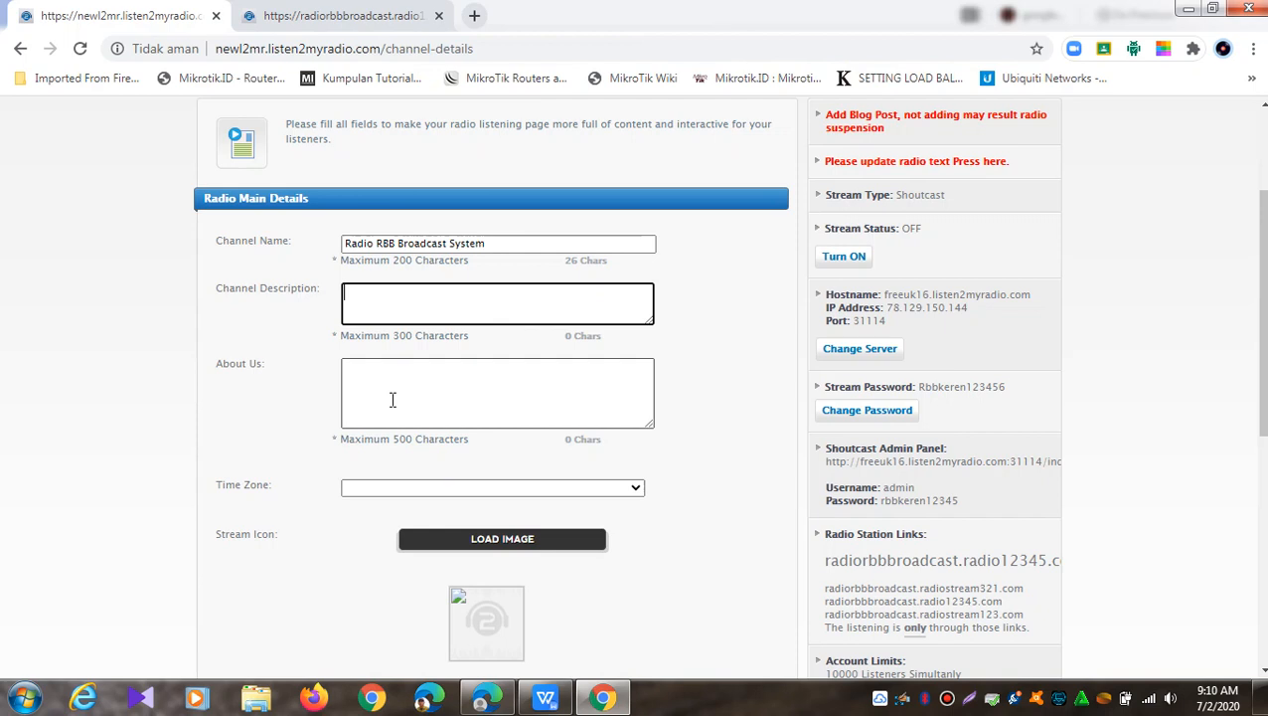
right_click(390, 296)
left_click(446, 414)
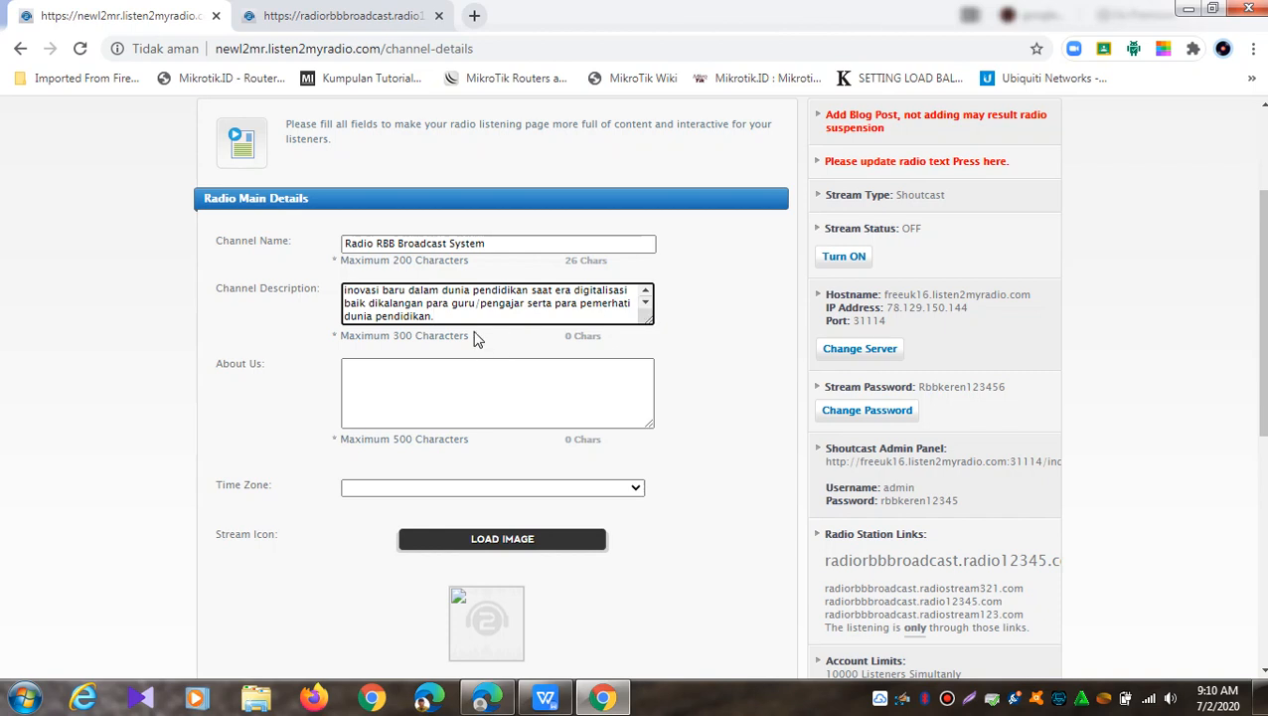
Copy the document's second paragraph into the About Us box.
left_click(546, 700)
left_click(392, 385)
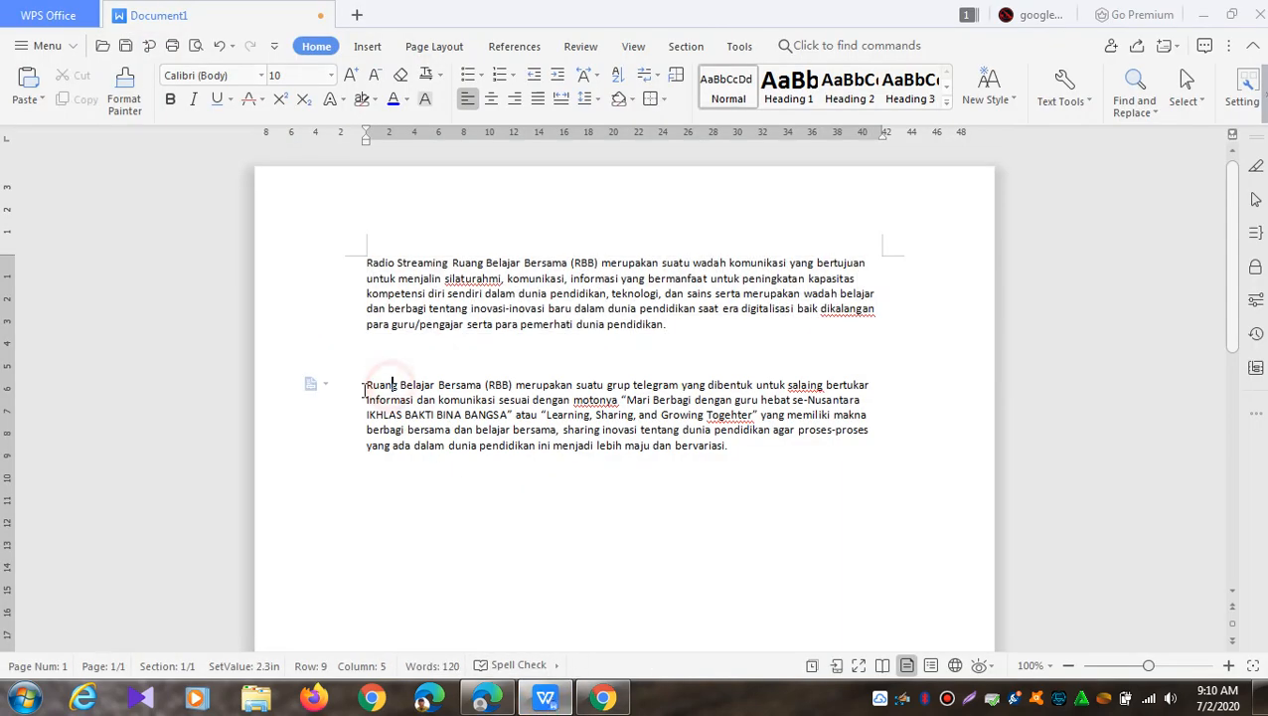
left_click_drag(363, 390, 713, 448)
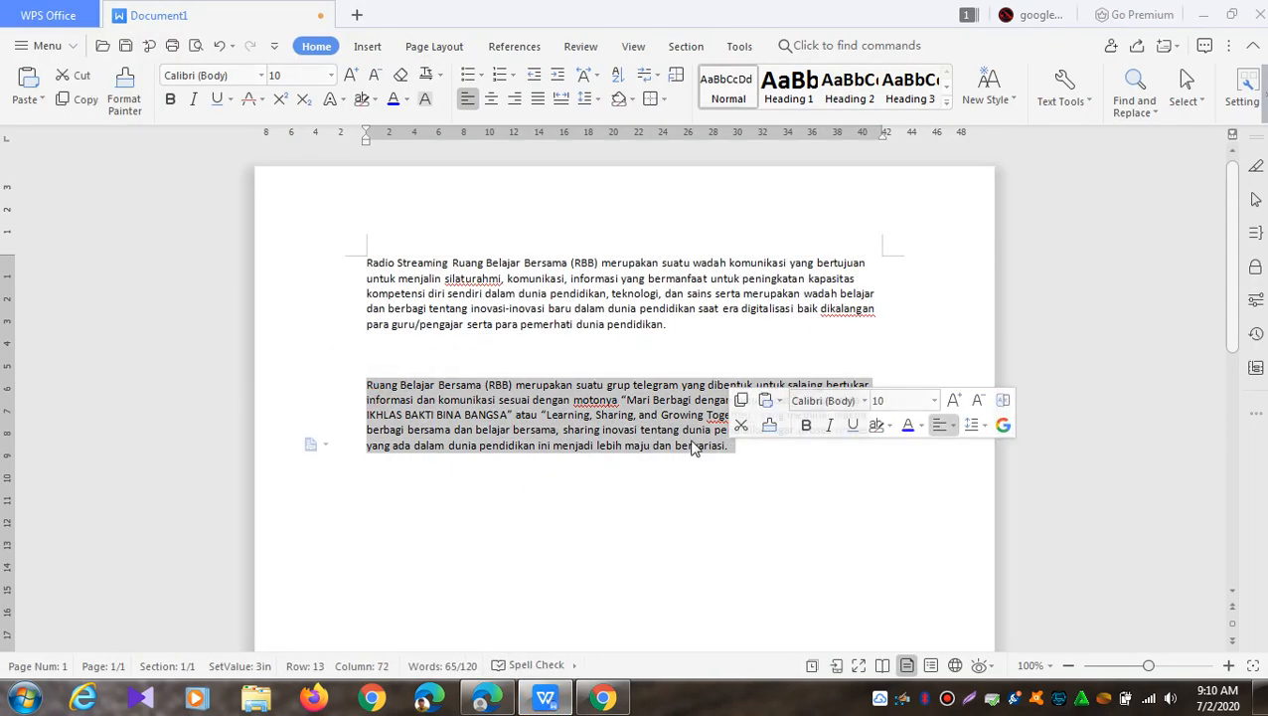
left_click(694, 447)
left_click_drag(370, 383, 727, 446)
right_click(680, 433)
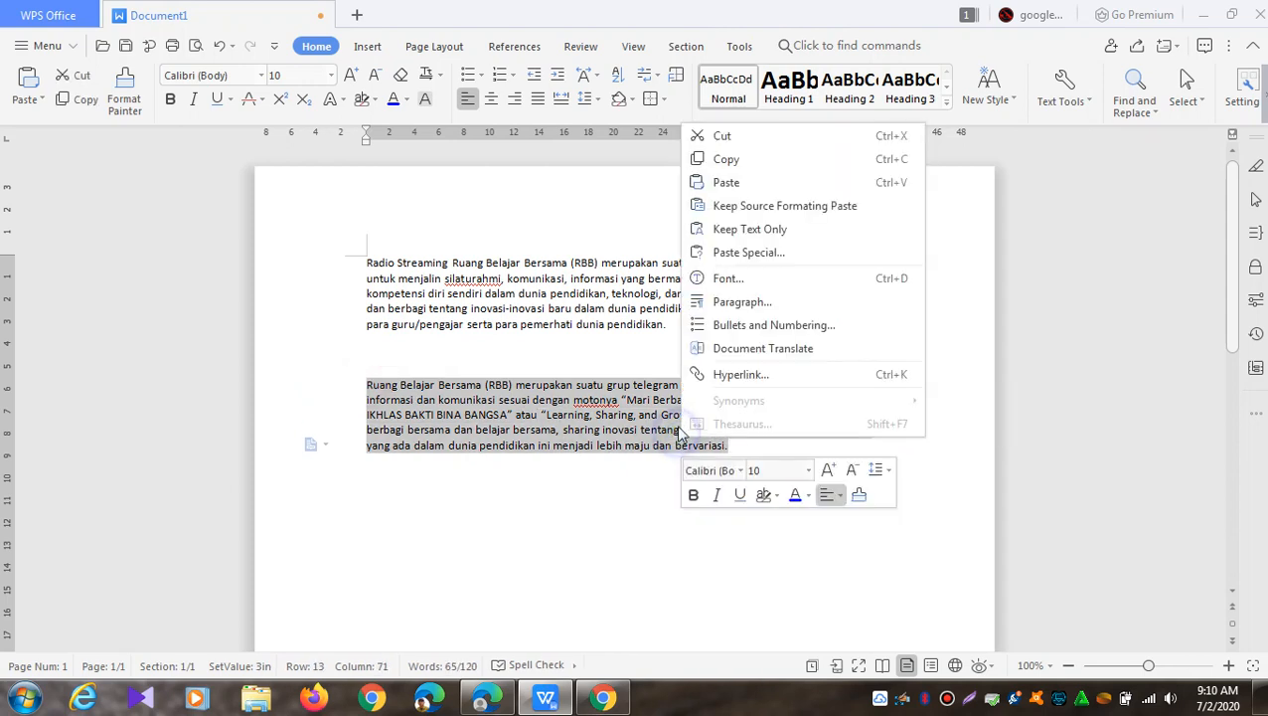
left_click(726, 159)
left_click(603, 698)
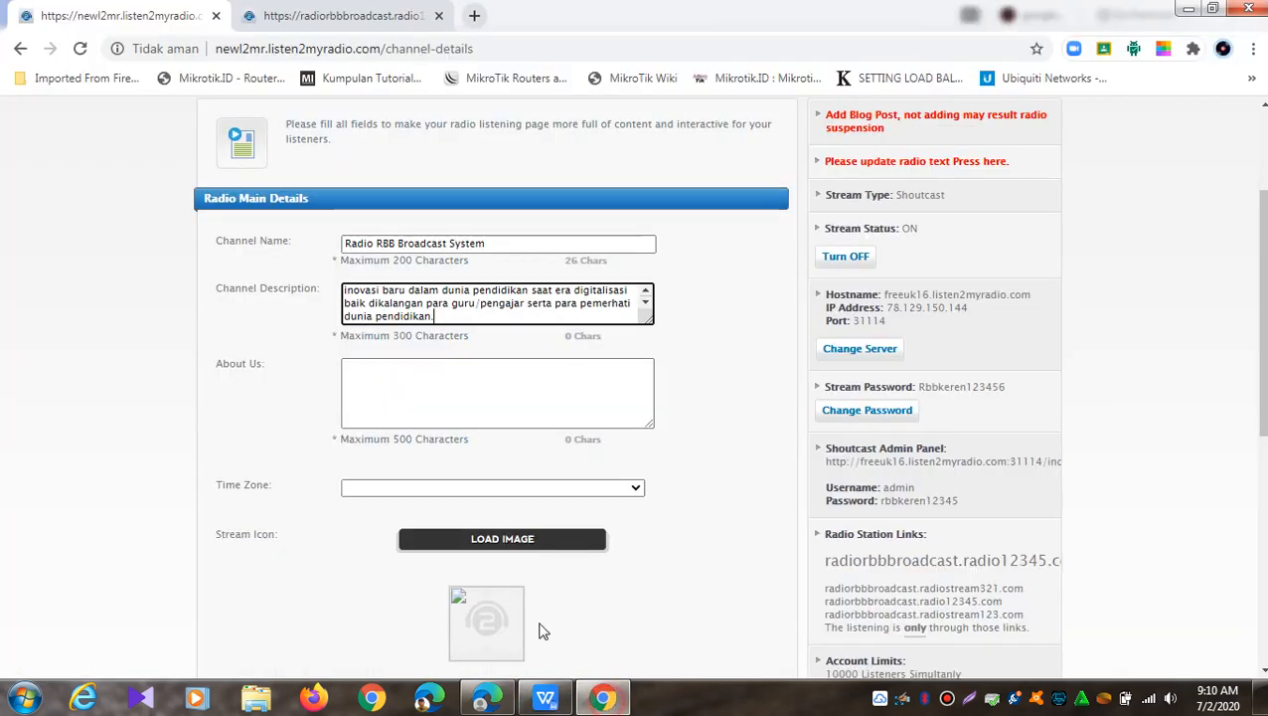
right_click(393, 387)
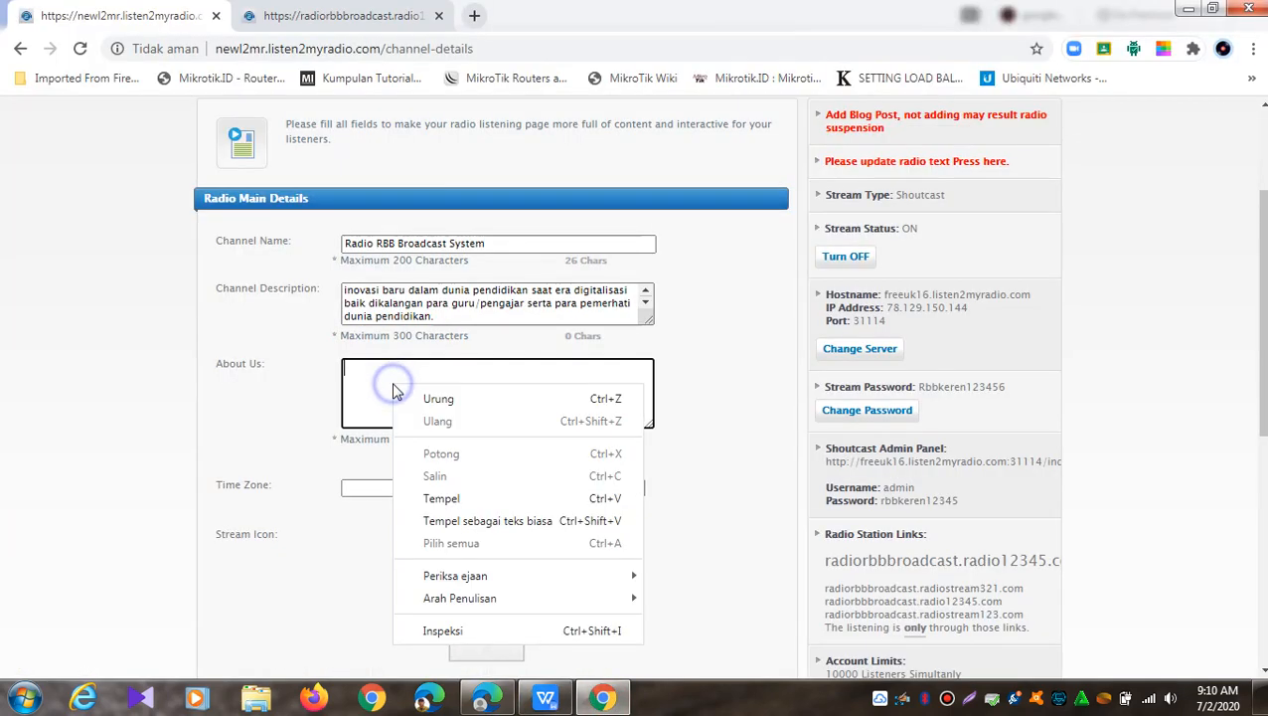
left_click(437, 502)
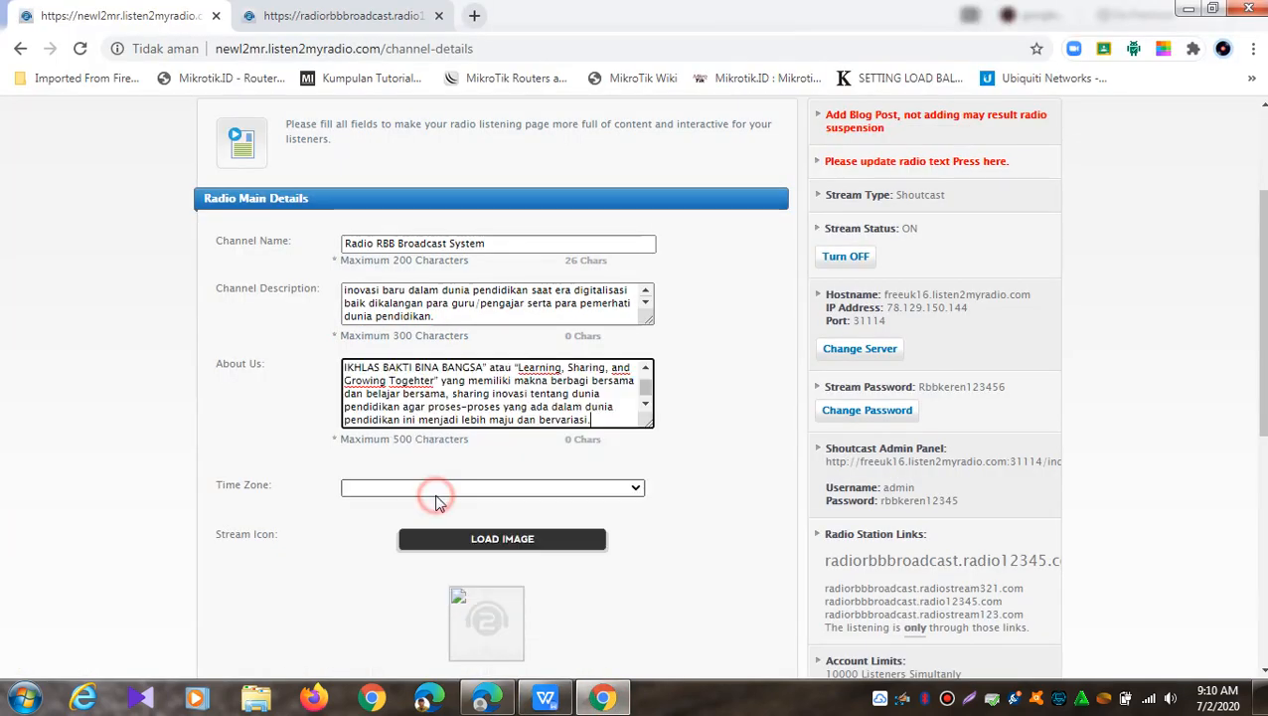
Choose Jakarta (UTC +07:00) from the Time Zone list.
left_click(636, 487)
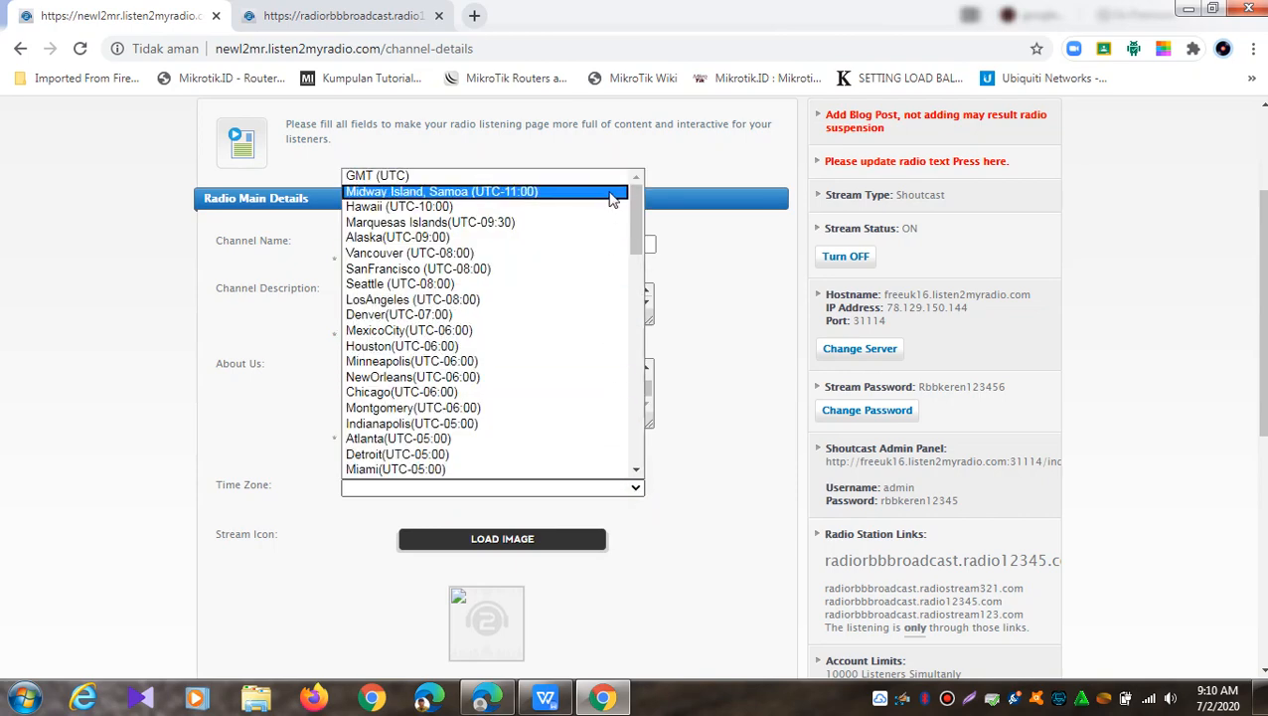
left_click_drag(637, 201, 638, 306)
left_click_drag(626, 254, 619, 374)
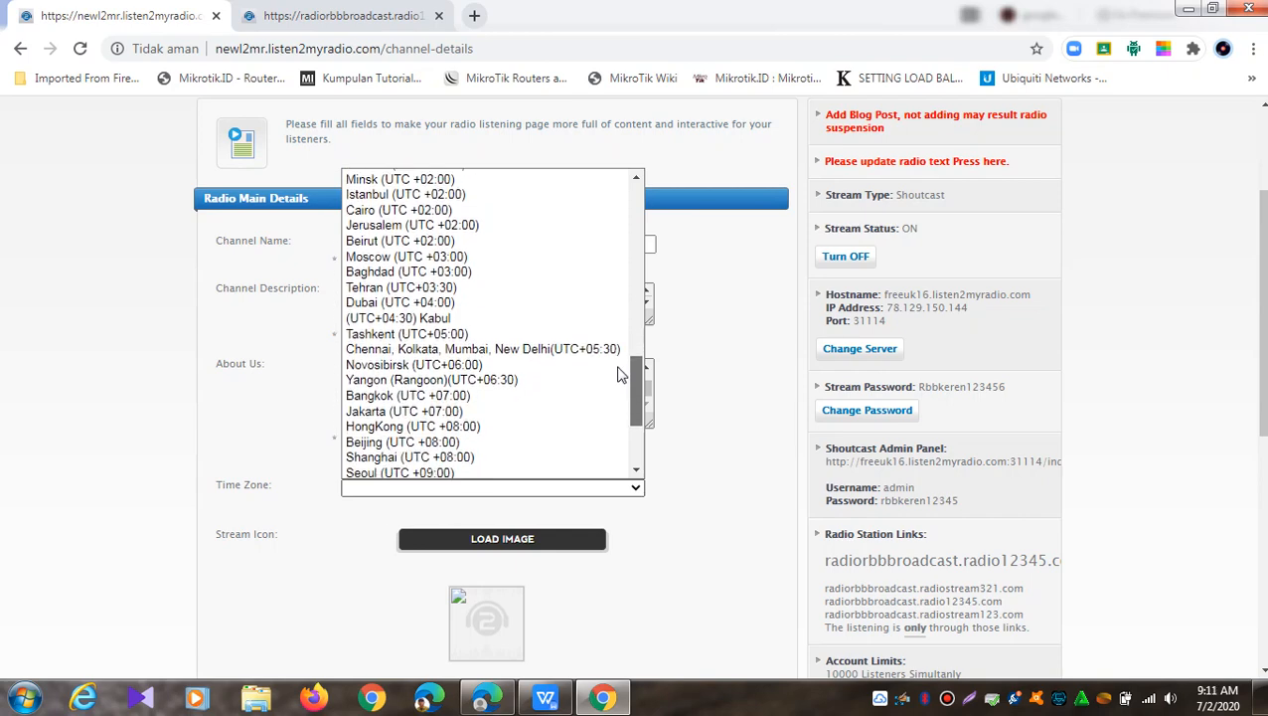
left_click(446, 413)
scroll(684, 585, "down", 3)
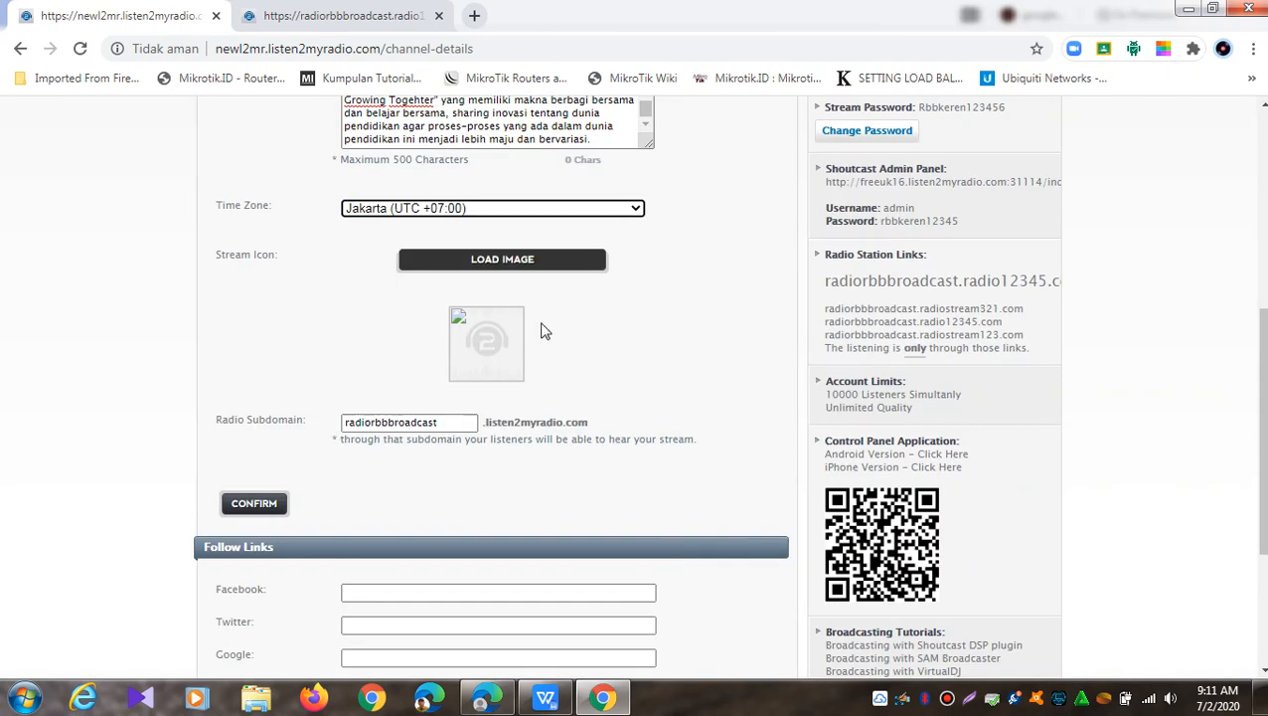
Load the 'Logo RBB' image from Downloads as the channel's stream icon.
left_click(548, 261)
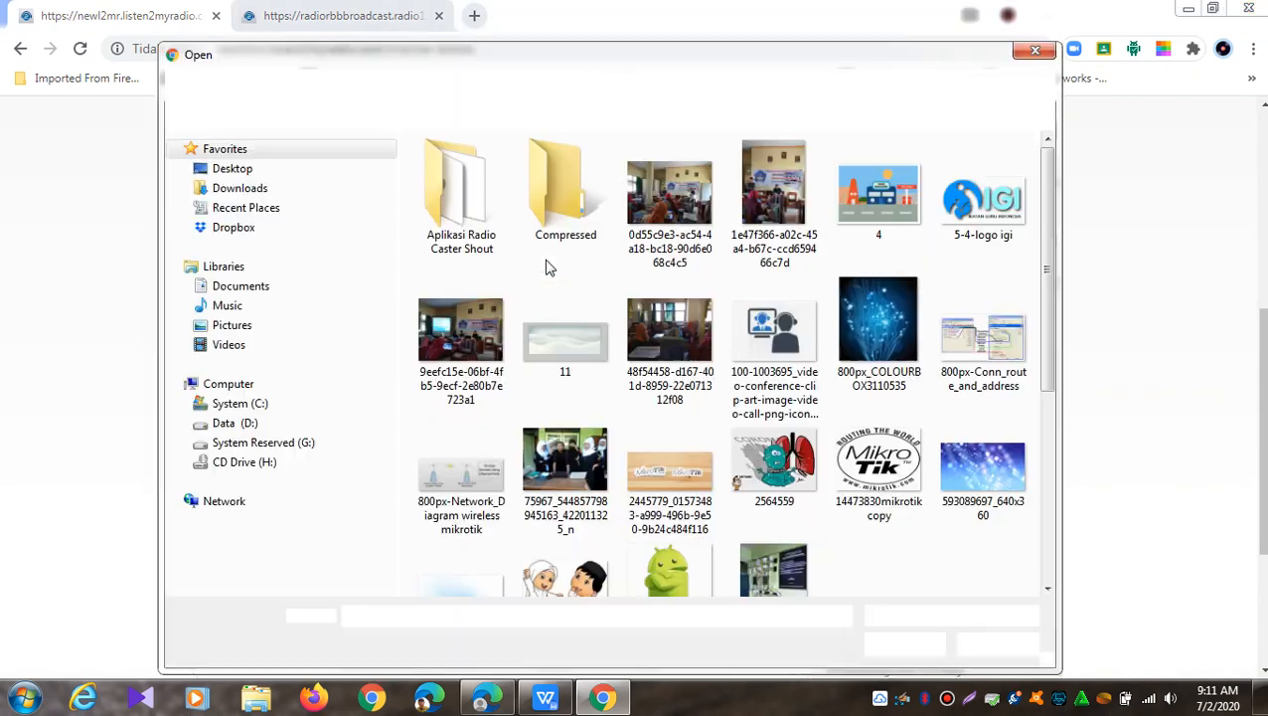
left_click_drag(1050, 159, 1052, 225)
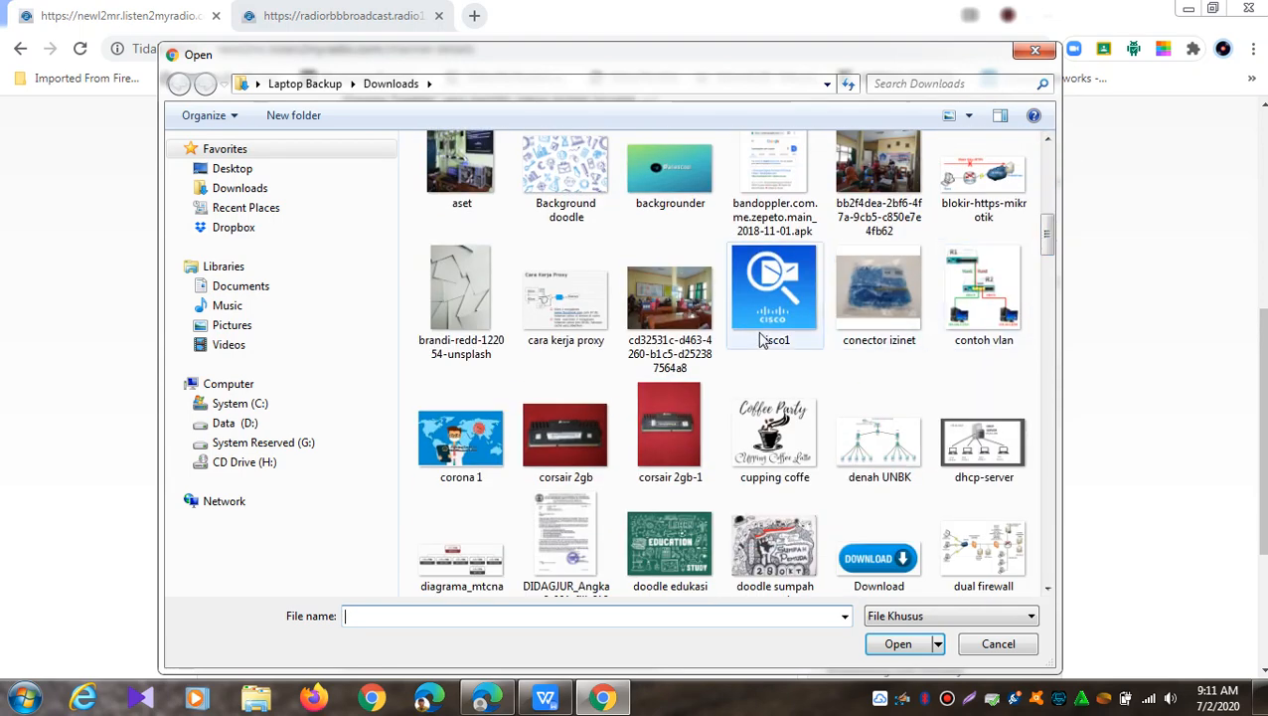
left_click(761, 338)
key("l")
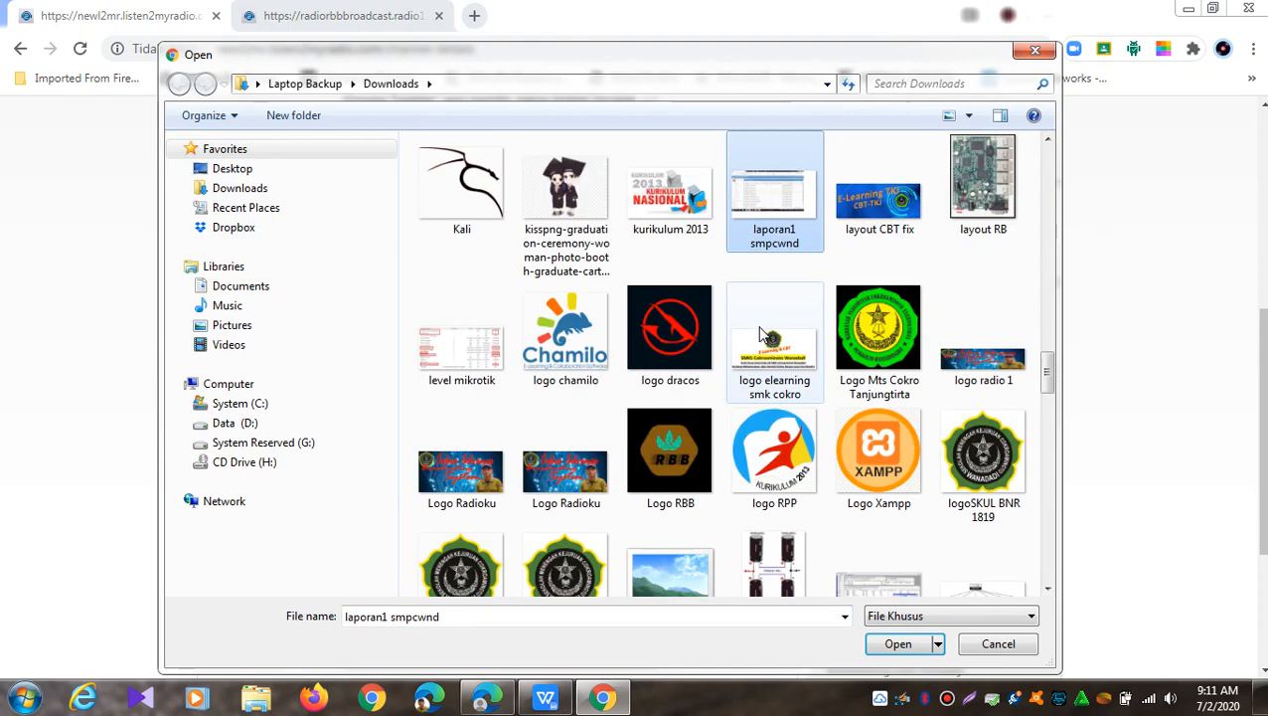
key("l")
key("l")
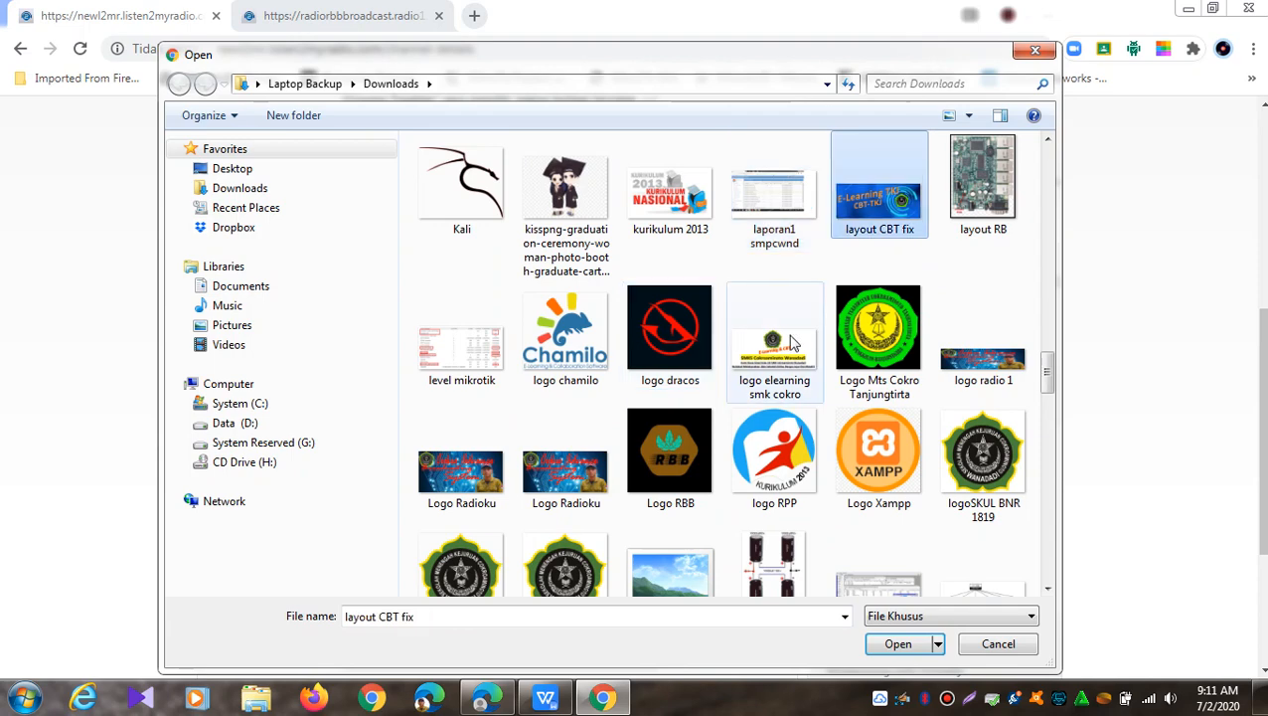
left_click(695, 442)
left_click(898, 643)
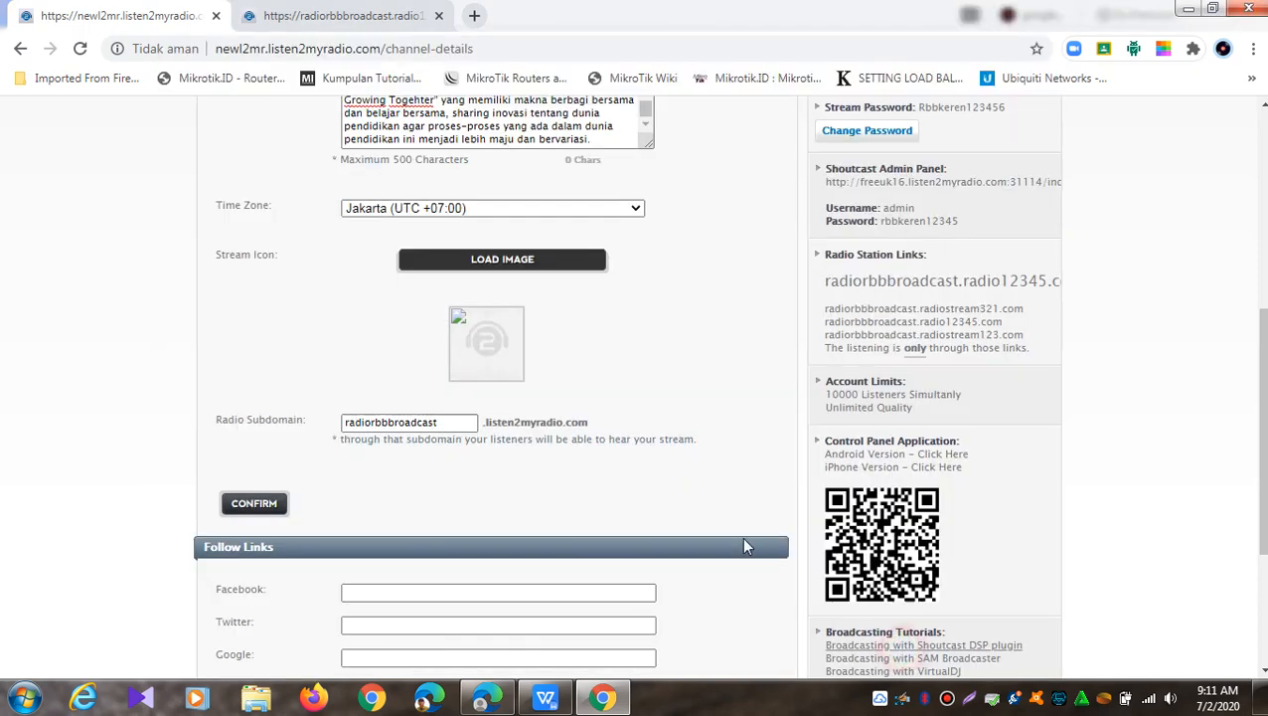
scroll(618, 383, "down", 3)
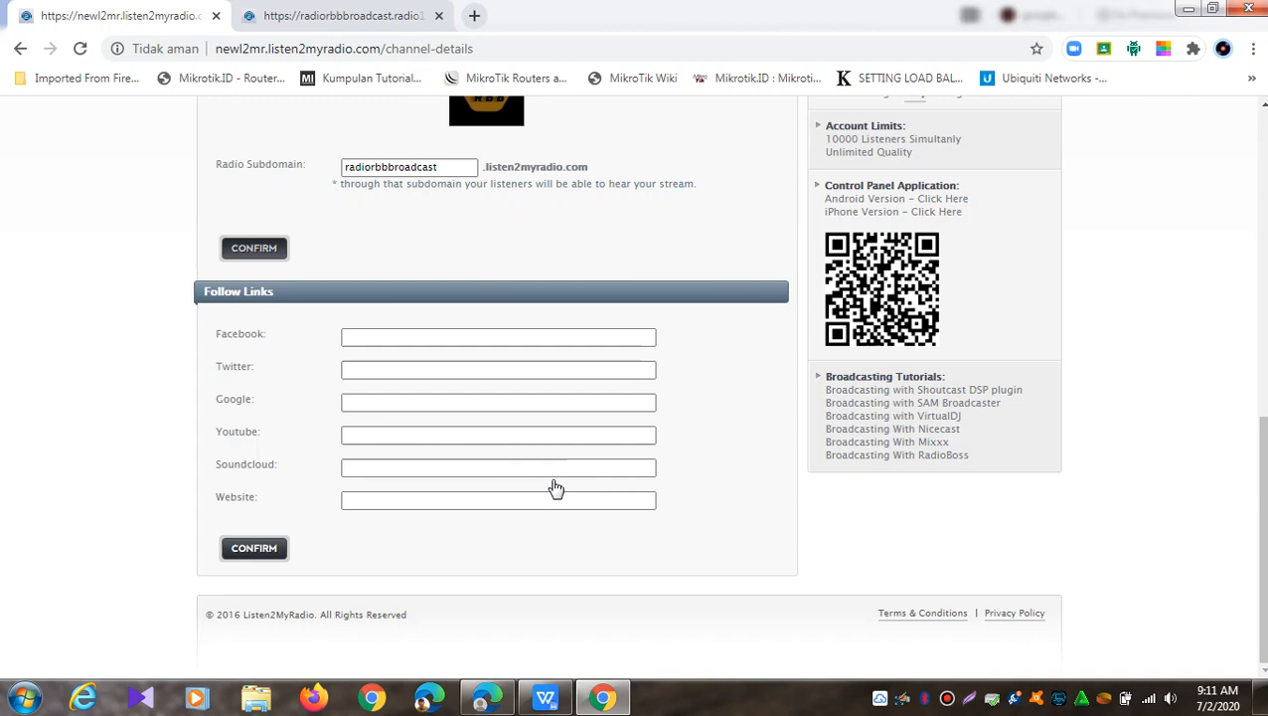
Review the filled-in channel main details and confirm them under Radio Subdomain.
scroll(560, 484, "up", 3)
scroll(562, 481, "up", 3)
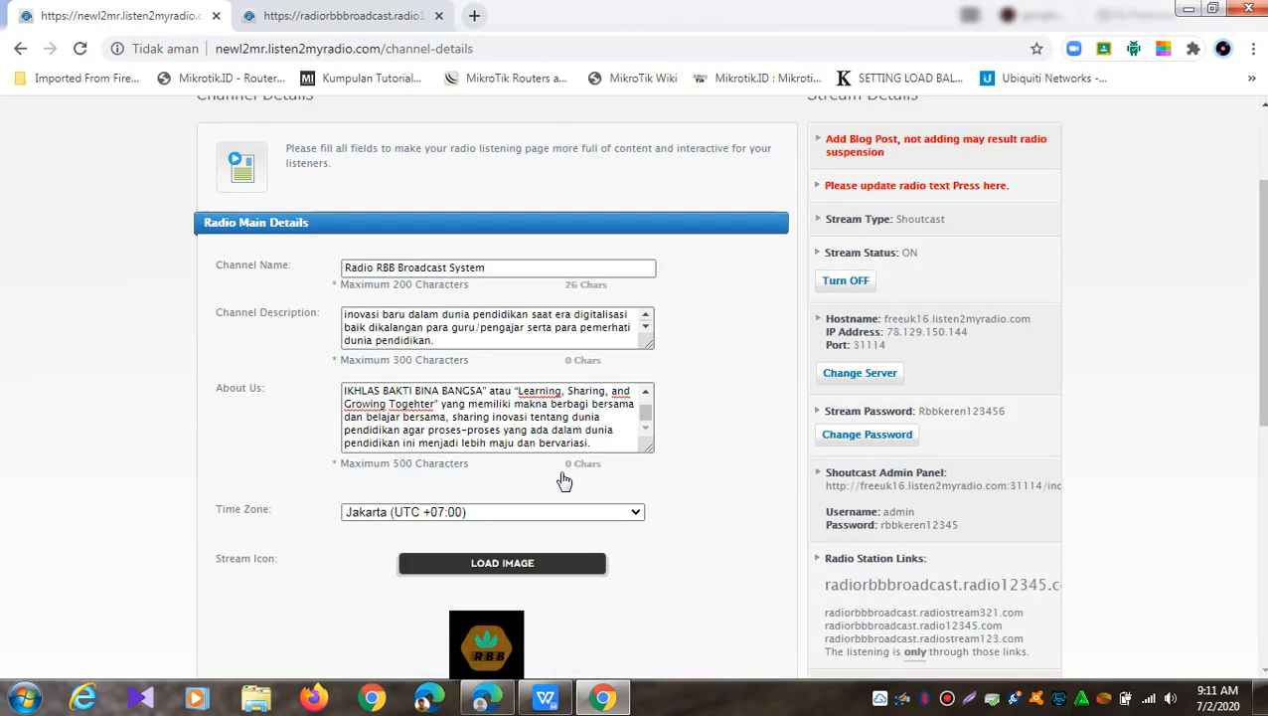
scroll(563, 479, "down", 3)
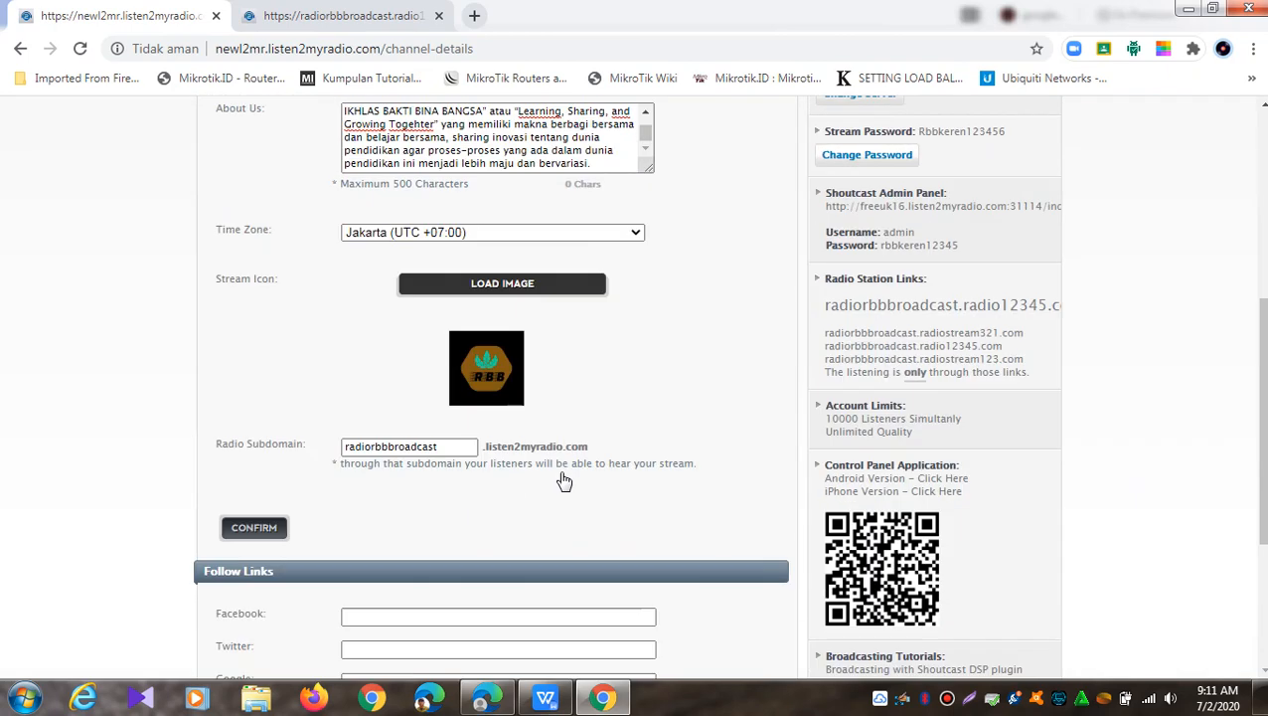
left_click(246, 527)
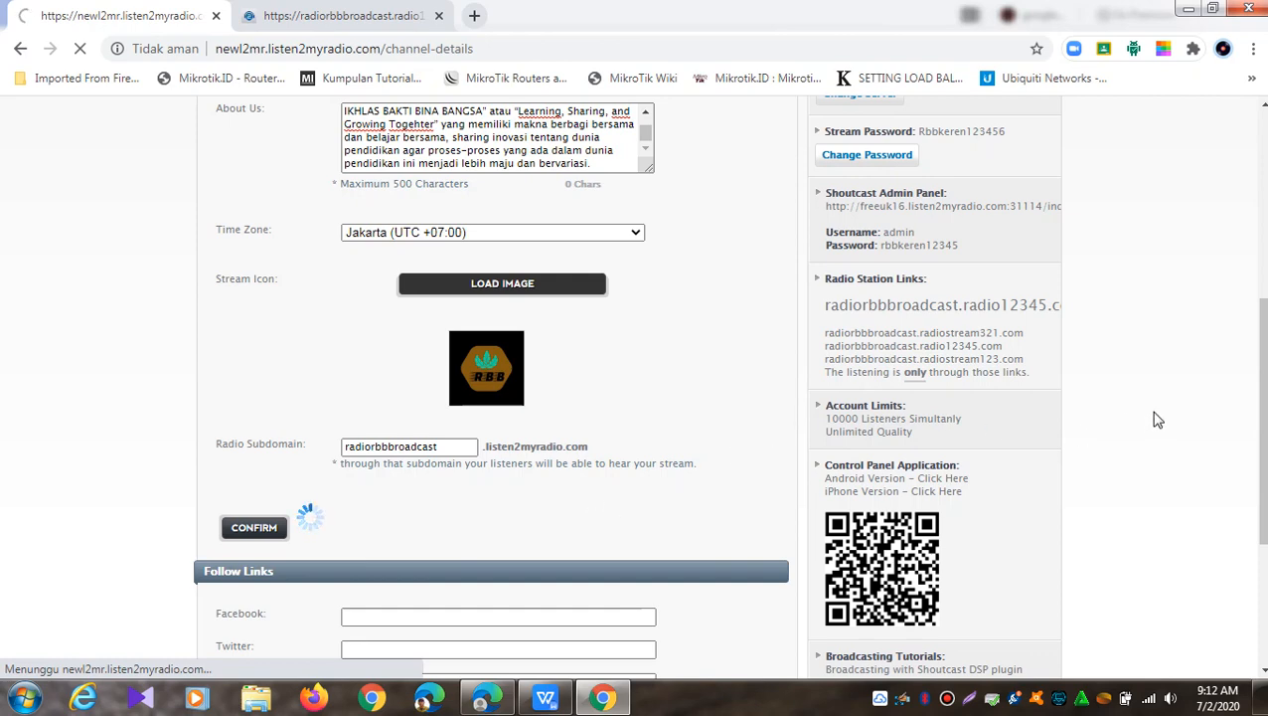
Scroll to the over-long Channel Description and select the excess text at its end.
scroll(1156, 419, "up", 2)
scroll(1156, 419, "up", 3)
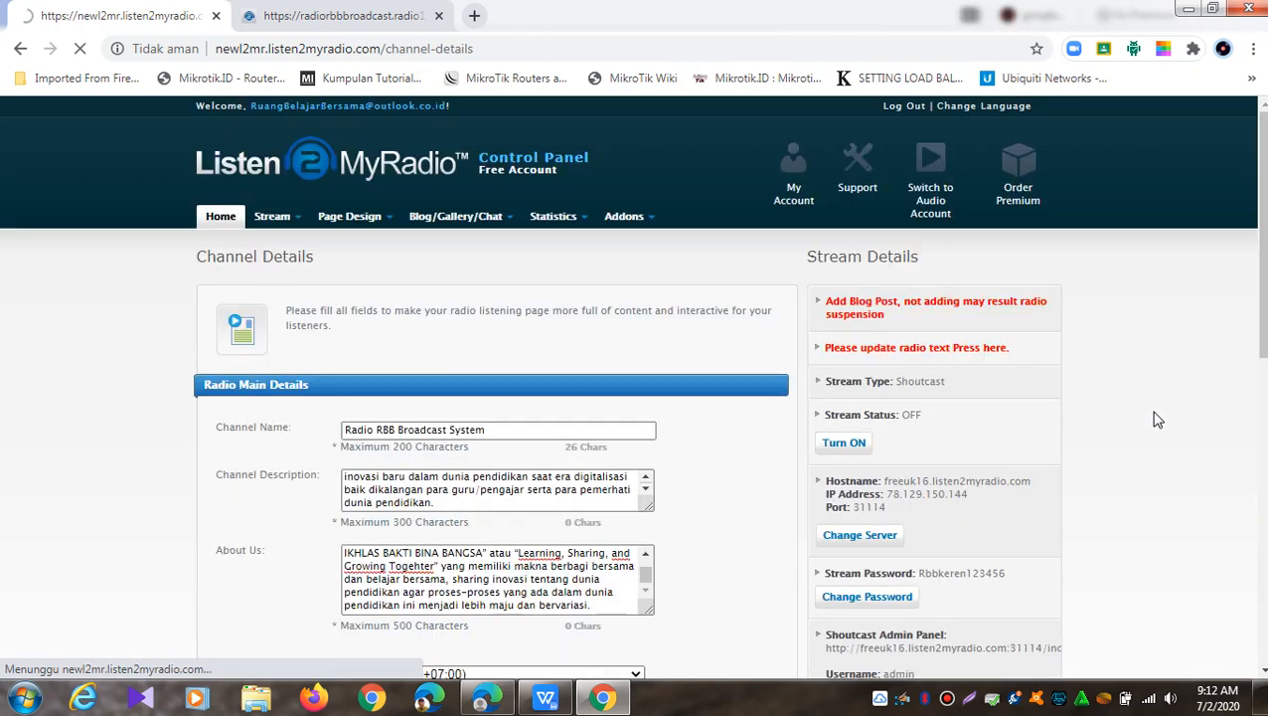
scroll(1156, 419, "down", 7)
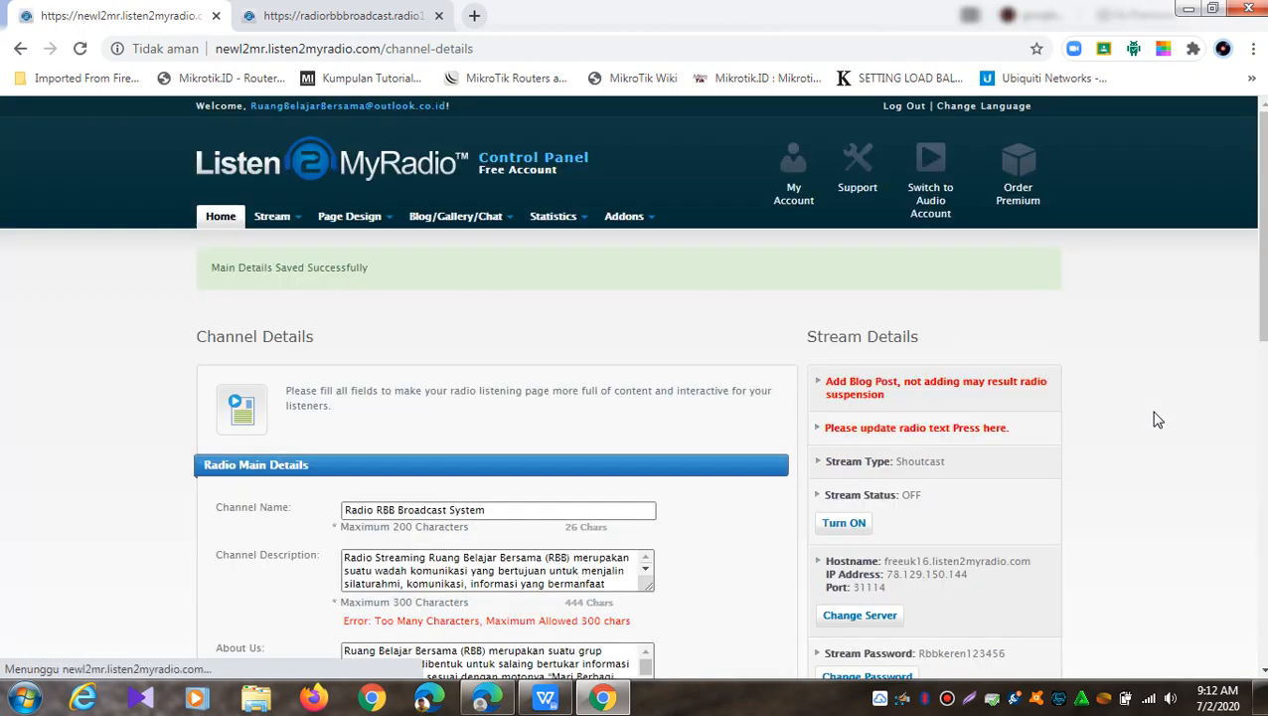
scroll(1174, 370, "down", 4)
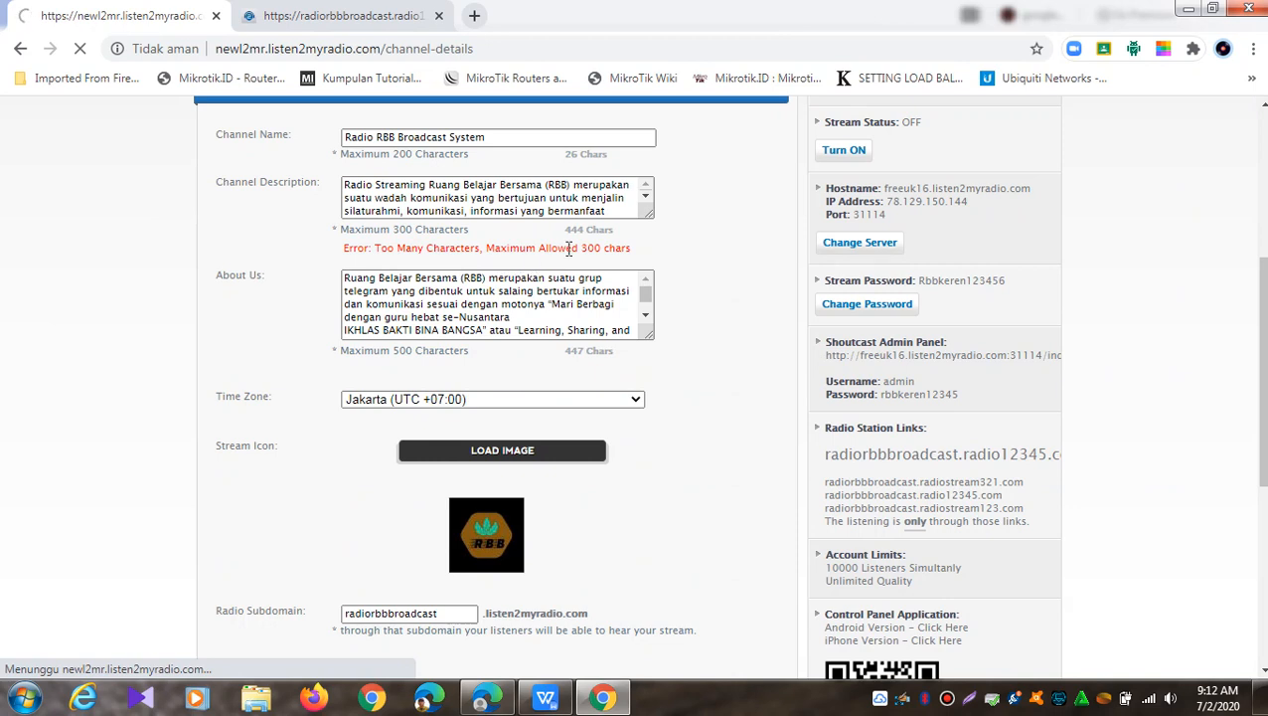
left_click(645, 202)
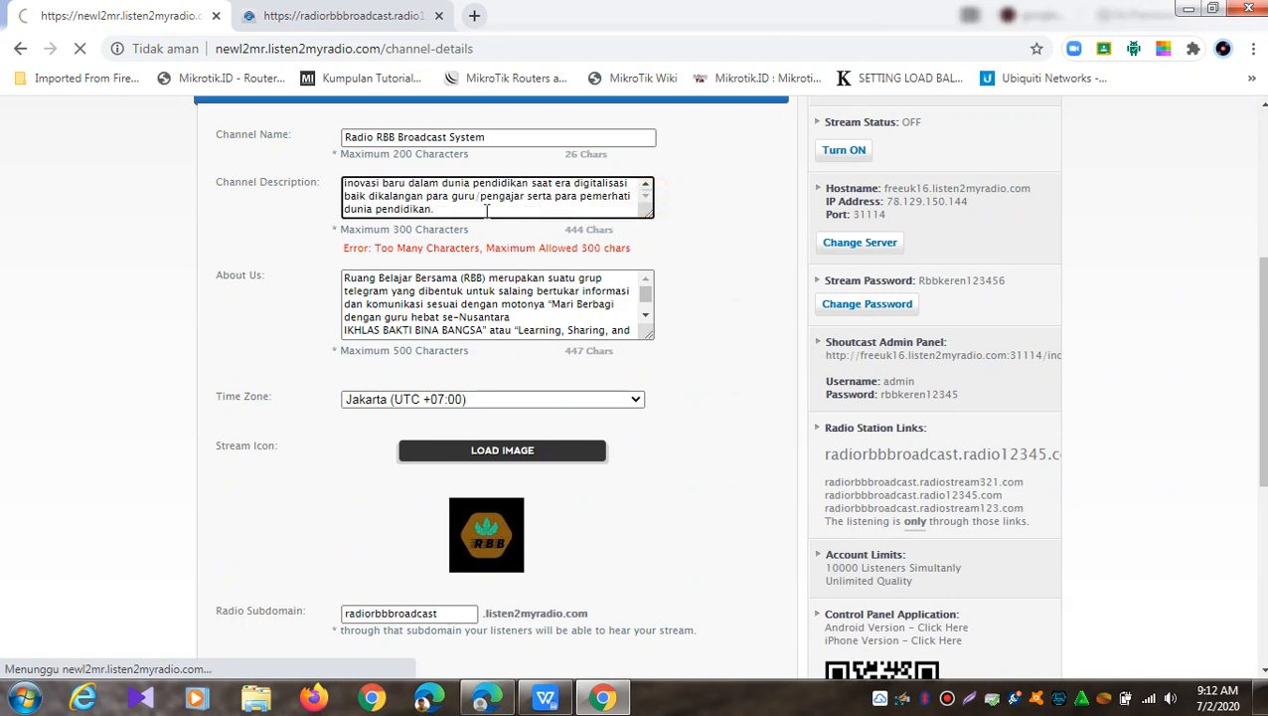
left_click_drag(486, 209, 537, 187)
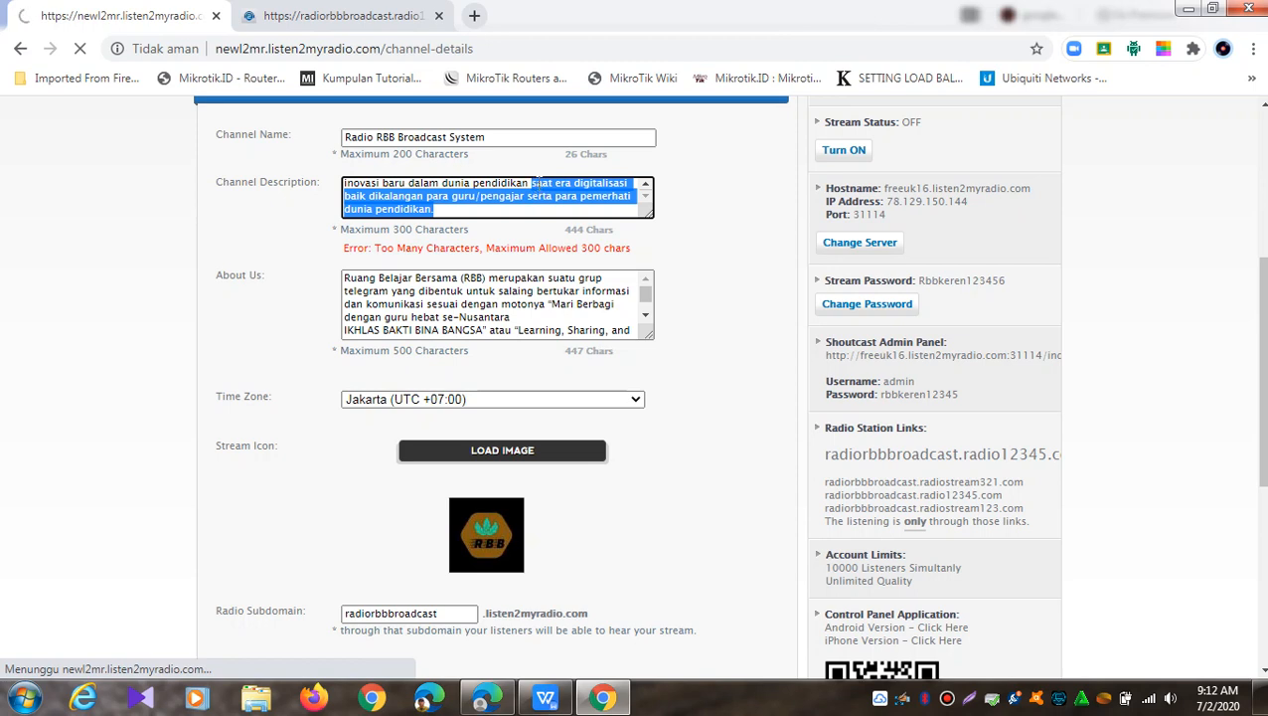
Delete the selected excess description text and end the description with a period.
key("BackSpace")
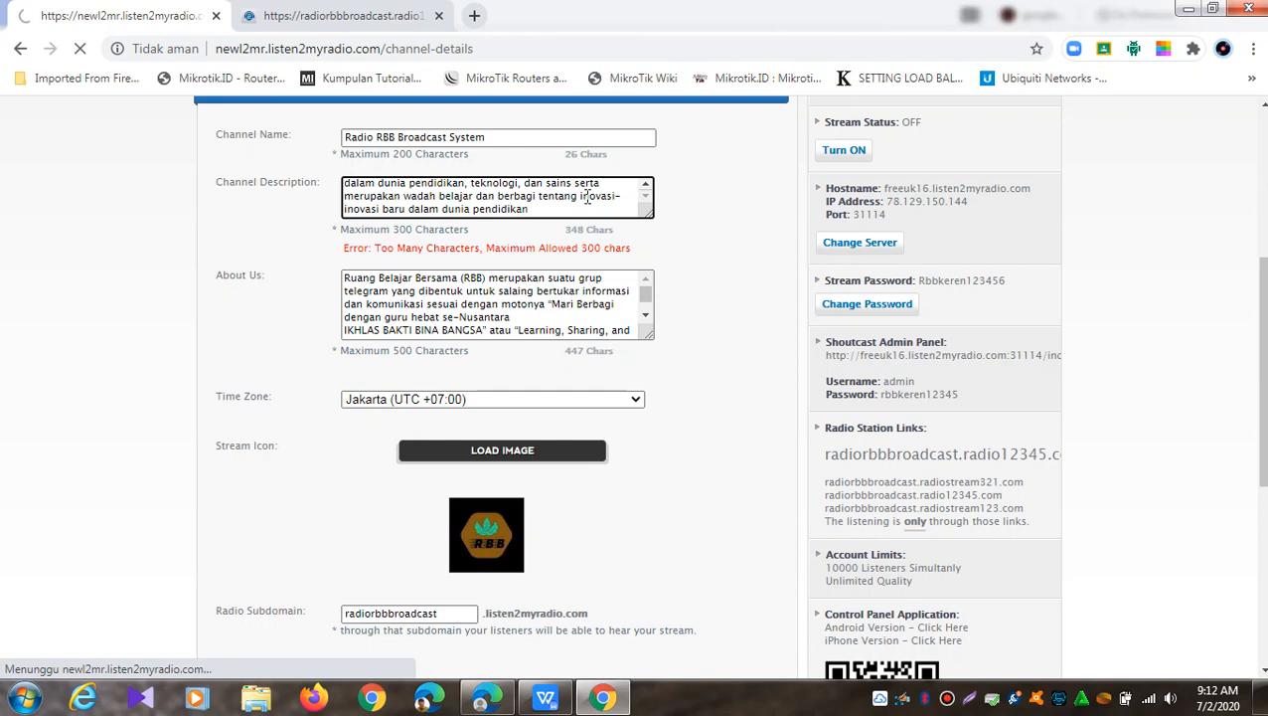
type(".")
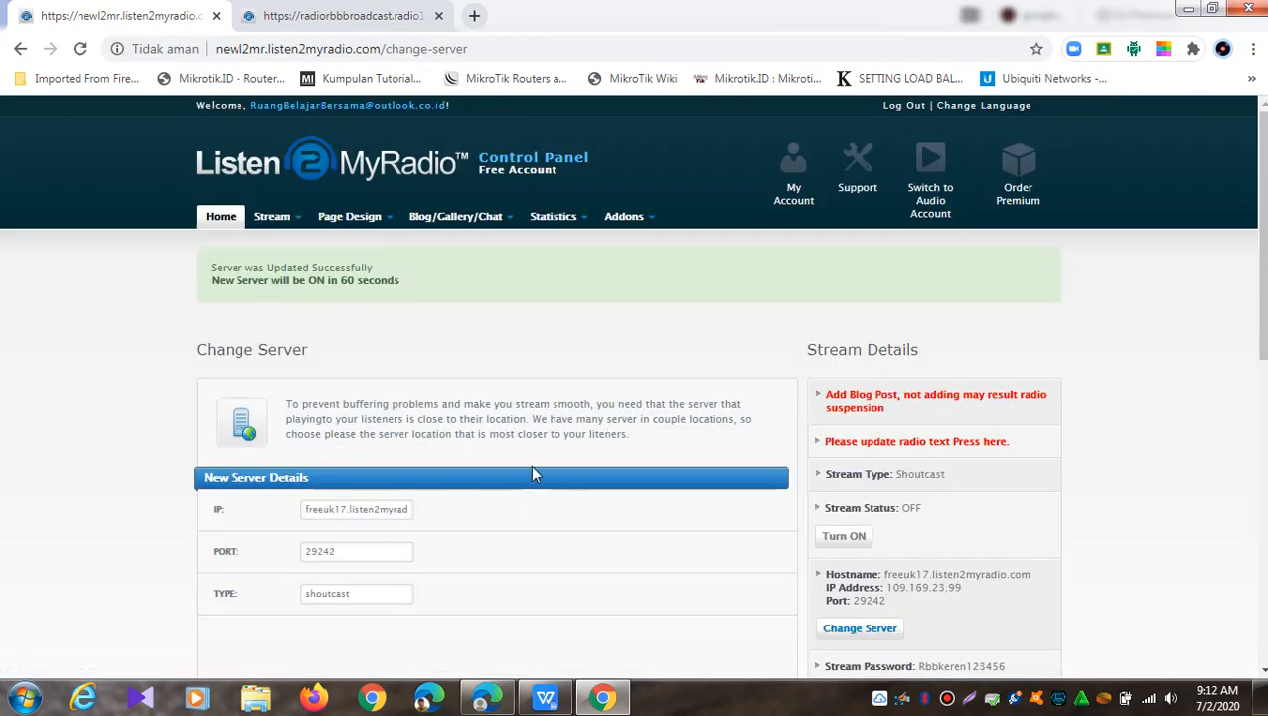
left_click(911, 441)
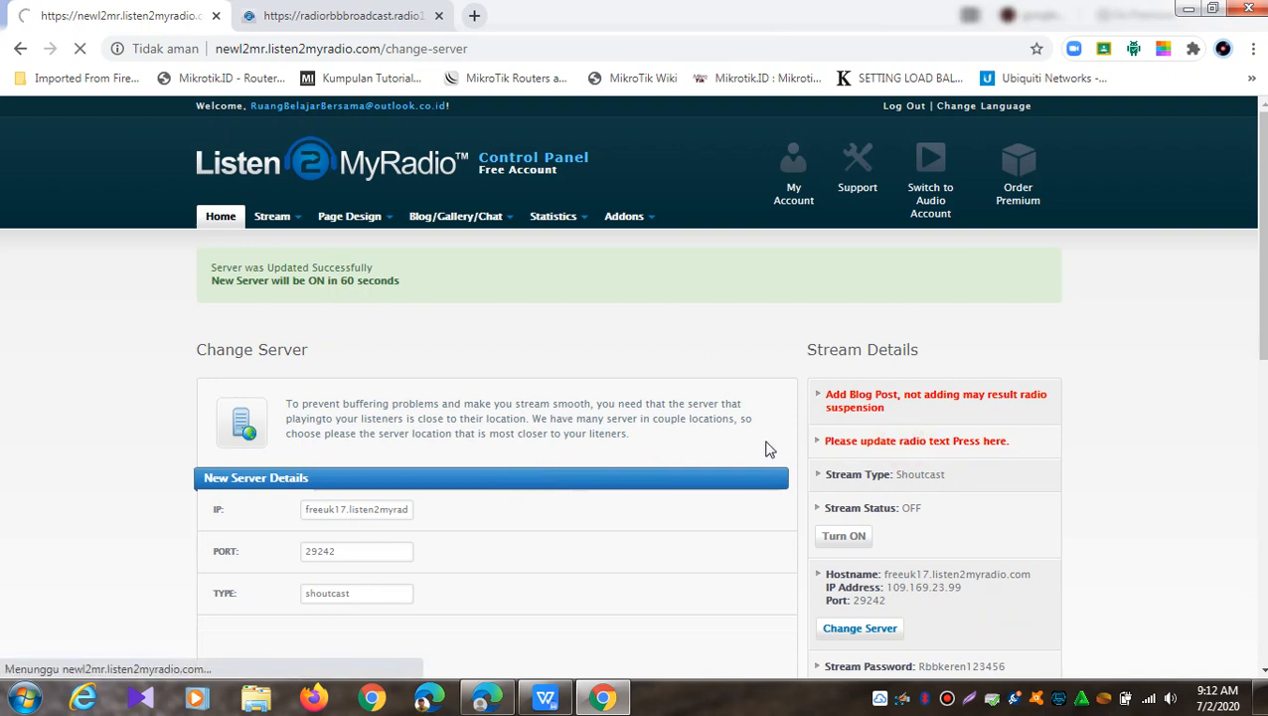
scroll(764, 445, "down", 2)
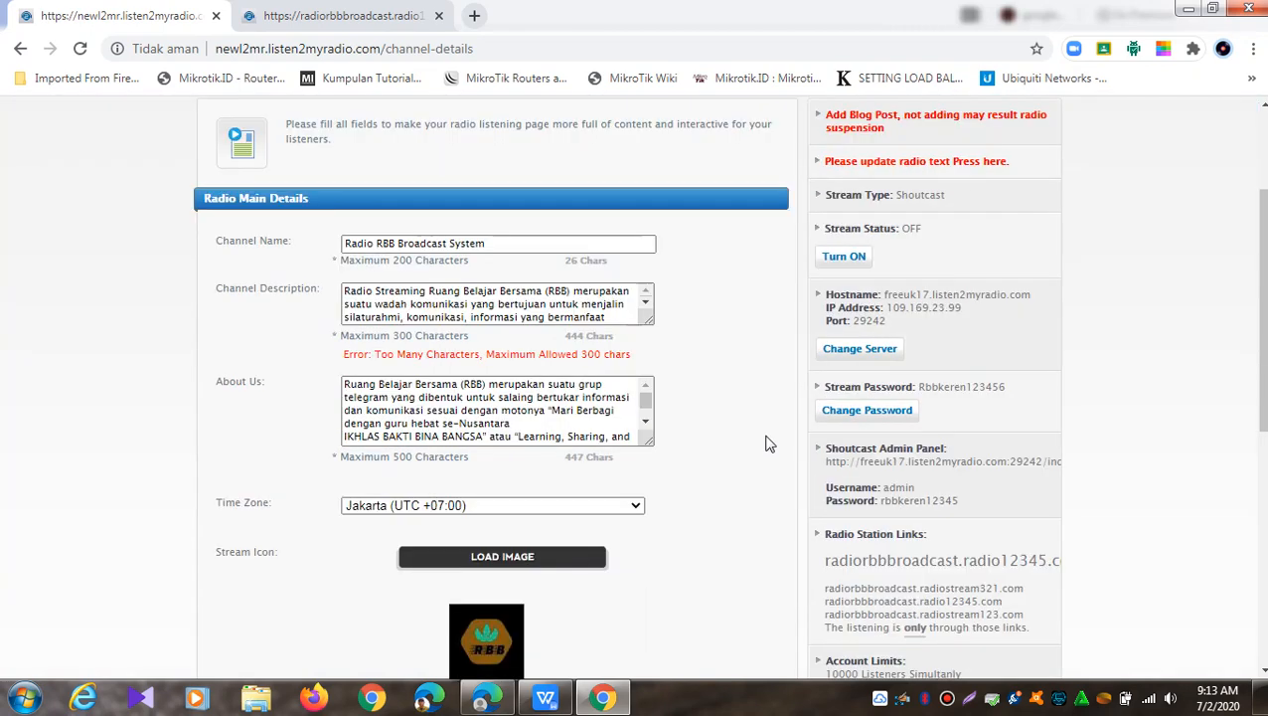
left_click(645, 303)
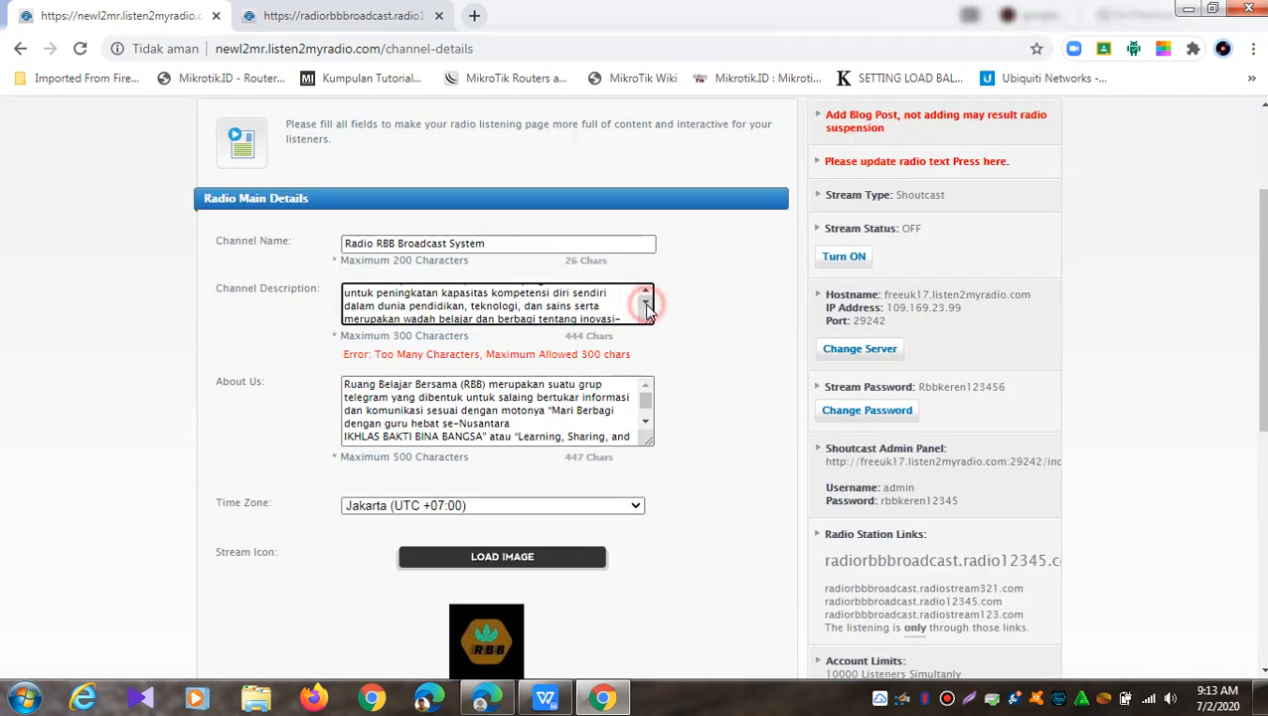
left_click(645, 303)
scroll(705, 413, "down", 3)
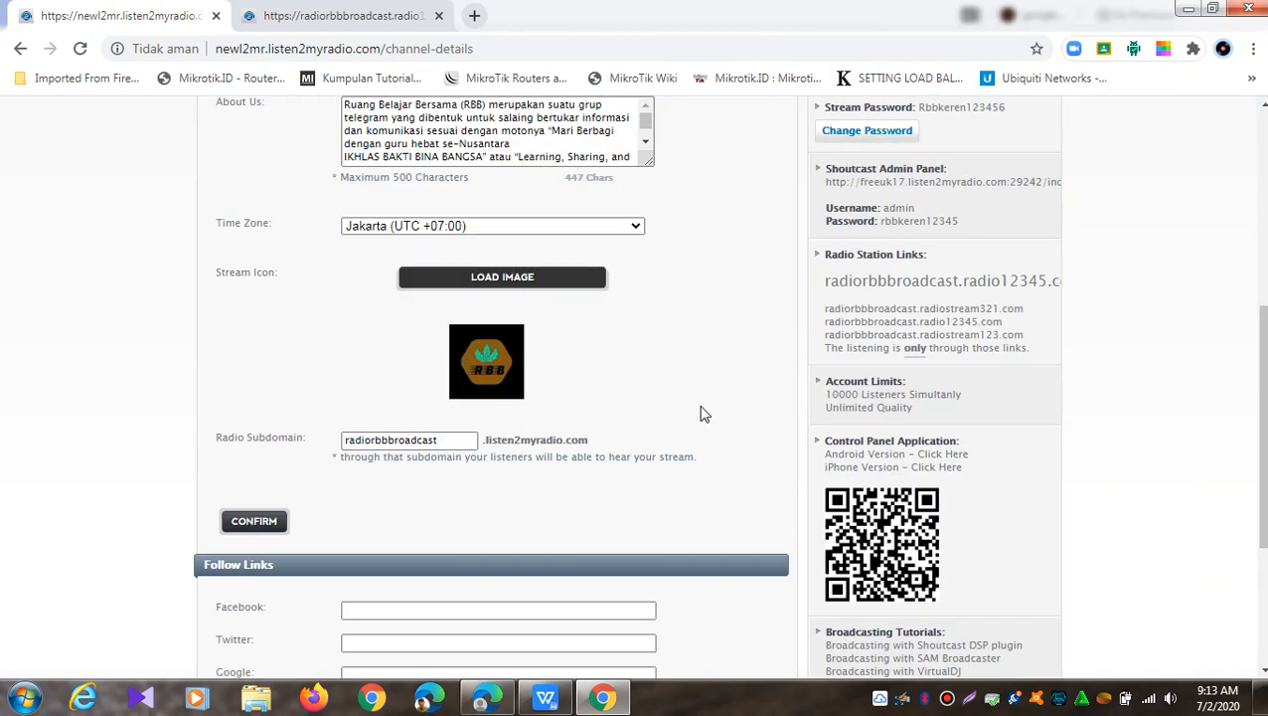
left_click(251, 519)
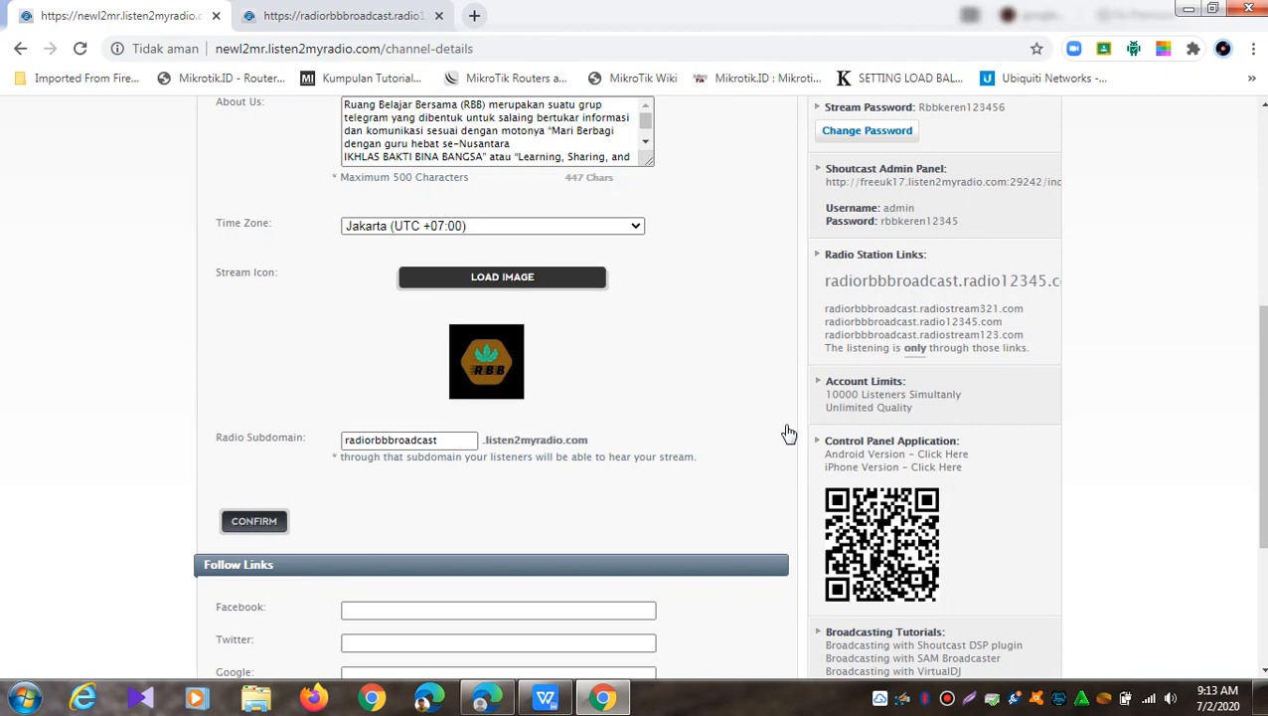
scroll(788, 431, "up", 3)
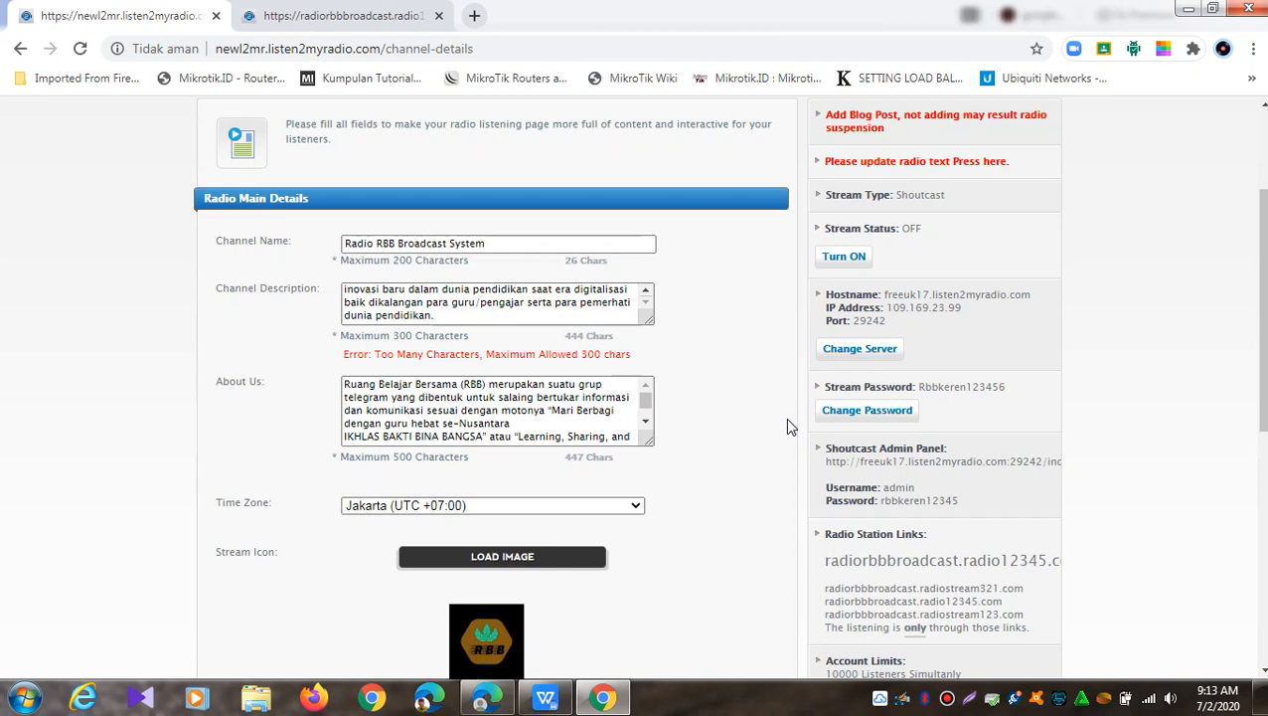
scroll(736, 429, "down", 5)
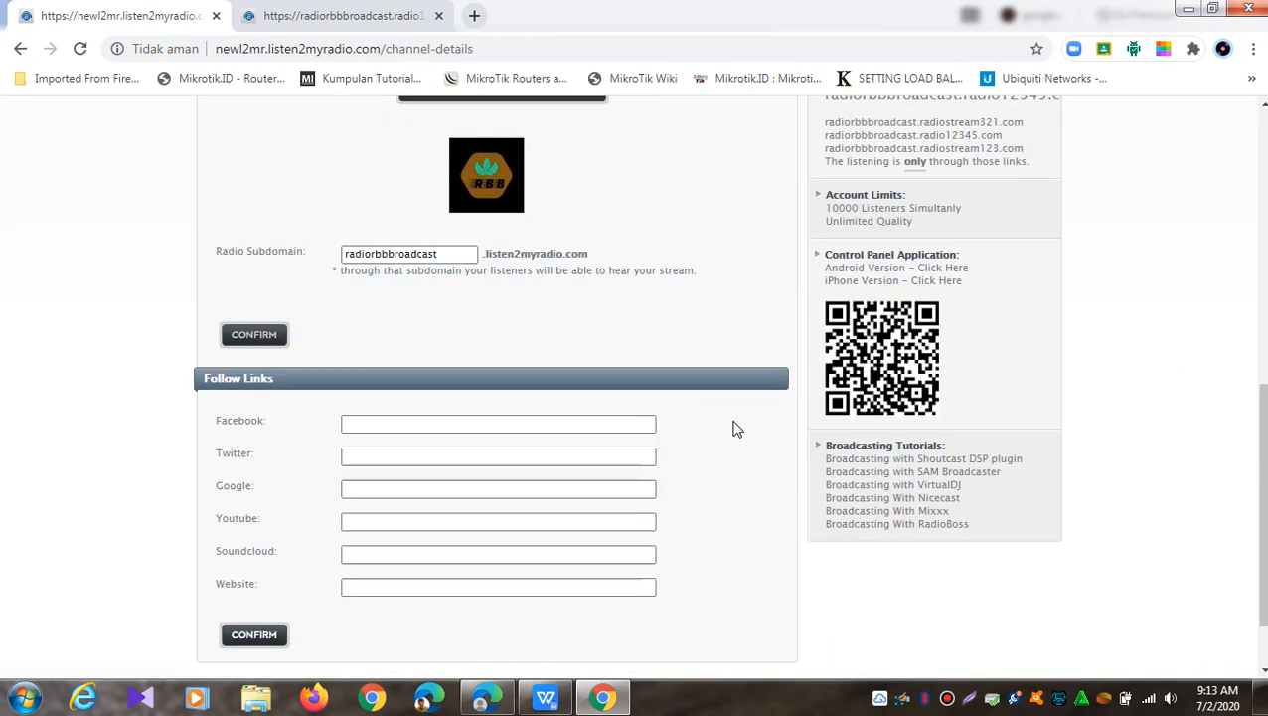
left_click(226, 336)
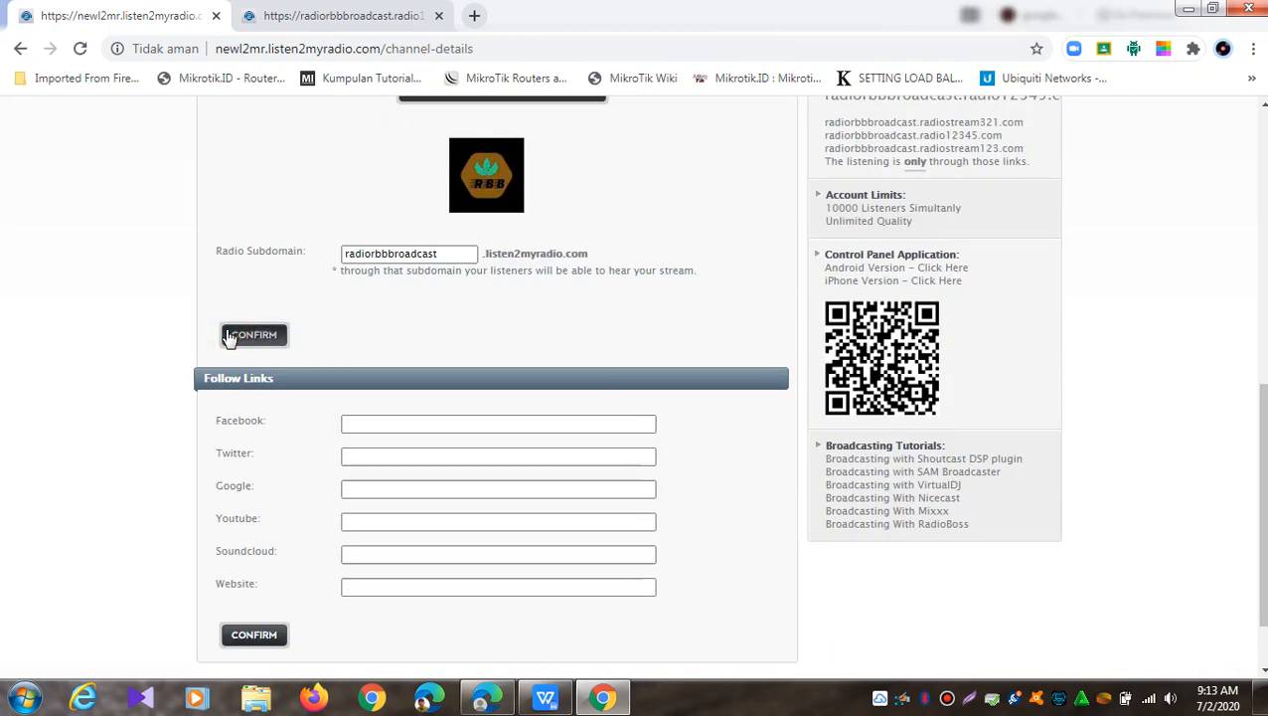
left_click(264, 332)
scroll(327, 333, "up", 4)
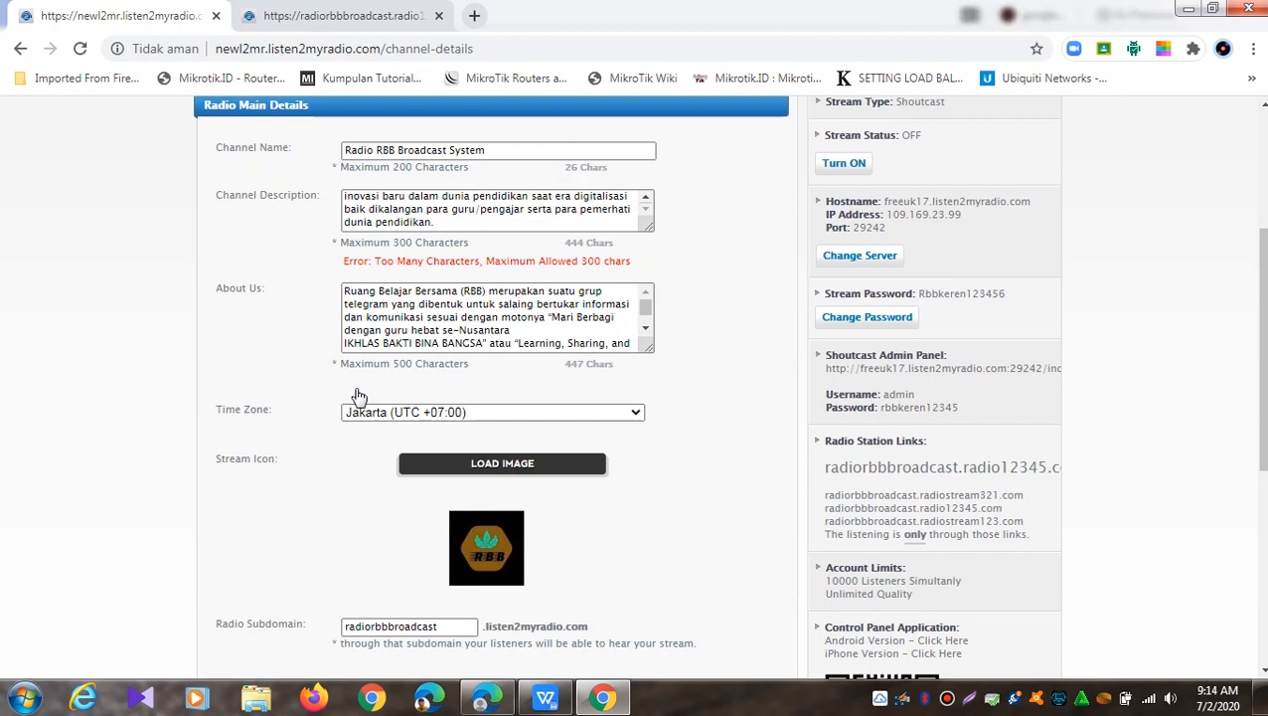
scroll(359, 395, "down", 4)
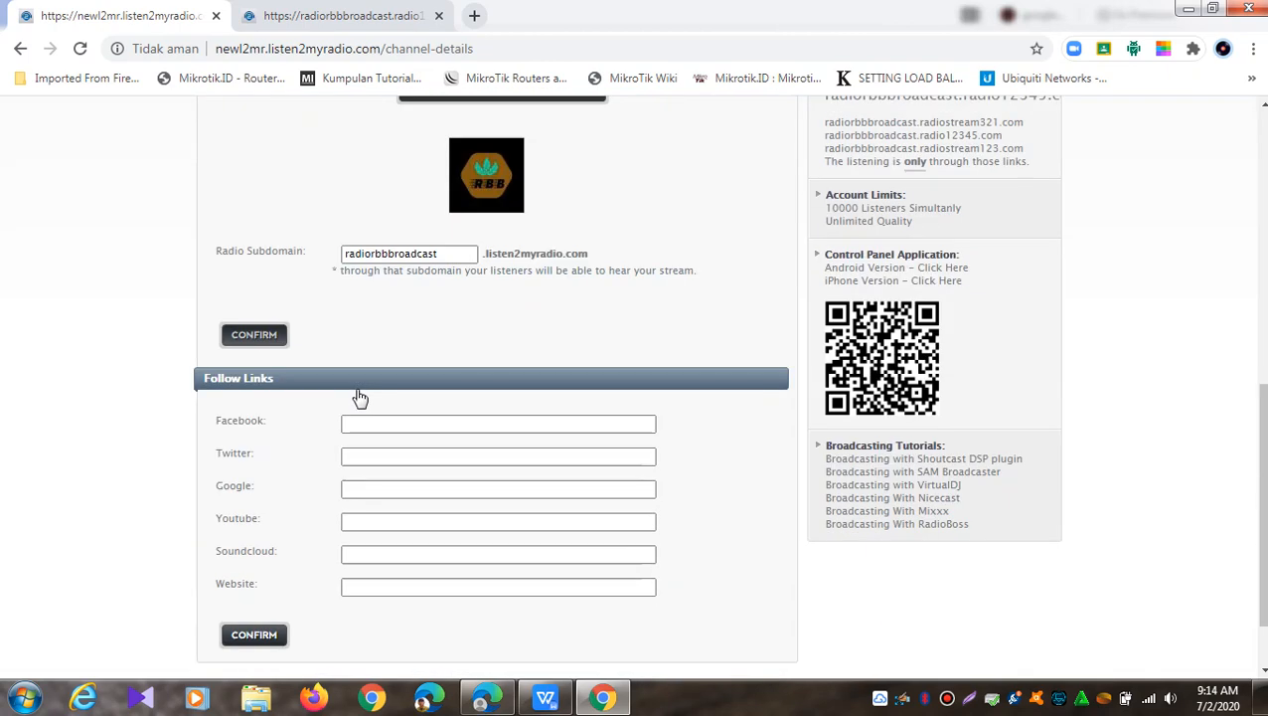
left_click(257, 334)
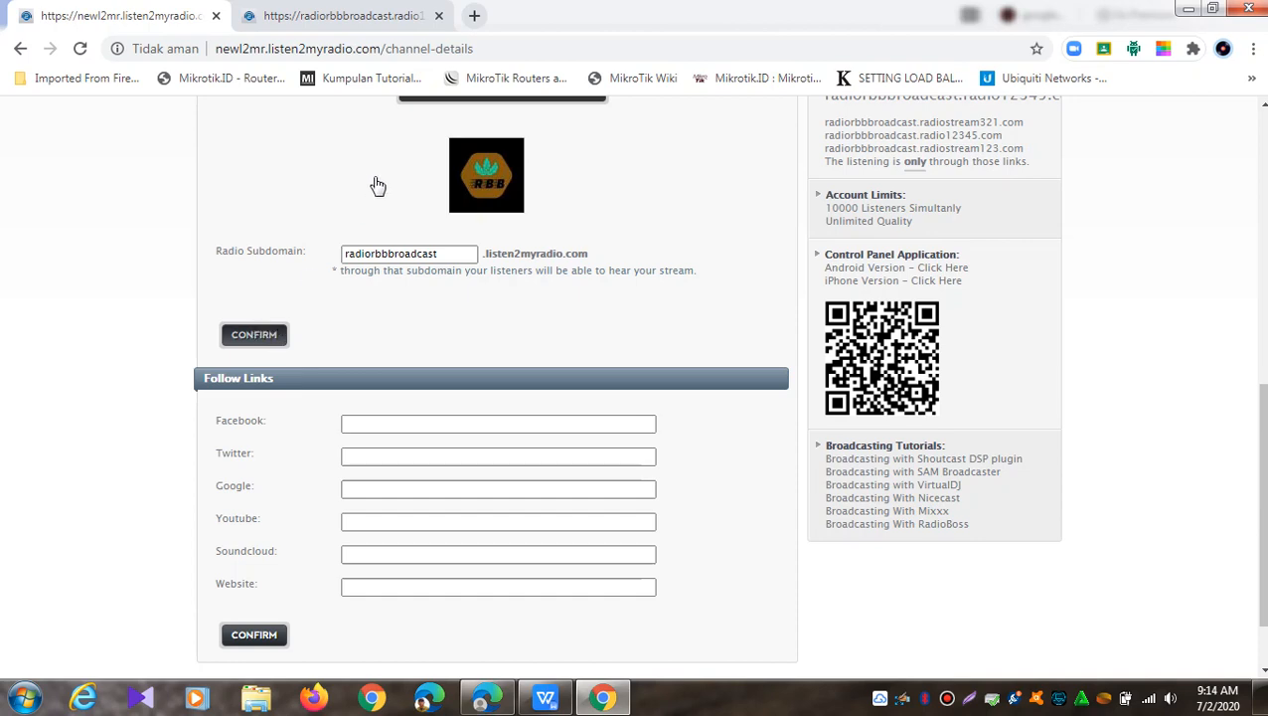
left_click(265, 339)
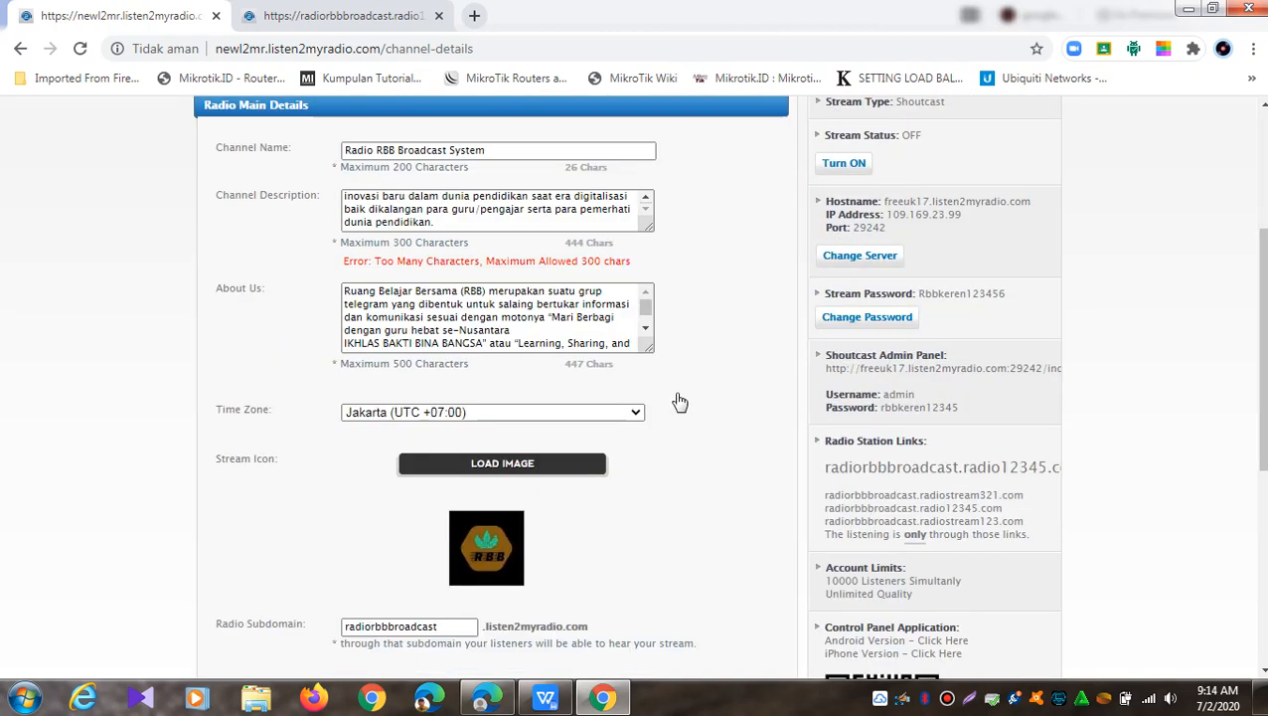
scroll(675, 402, "up", 3)
scroll(682, 401, "down", 4)
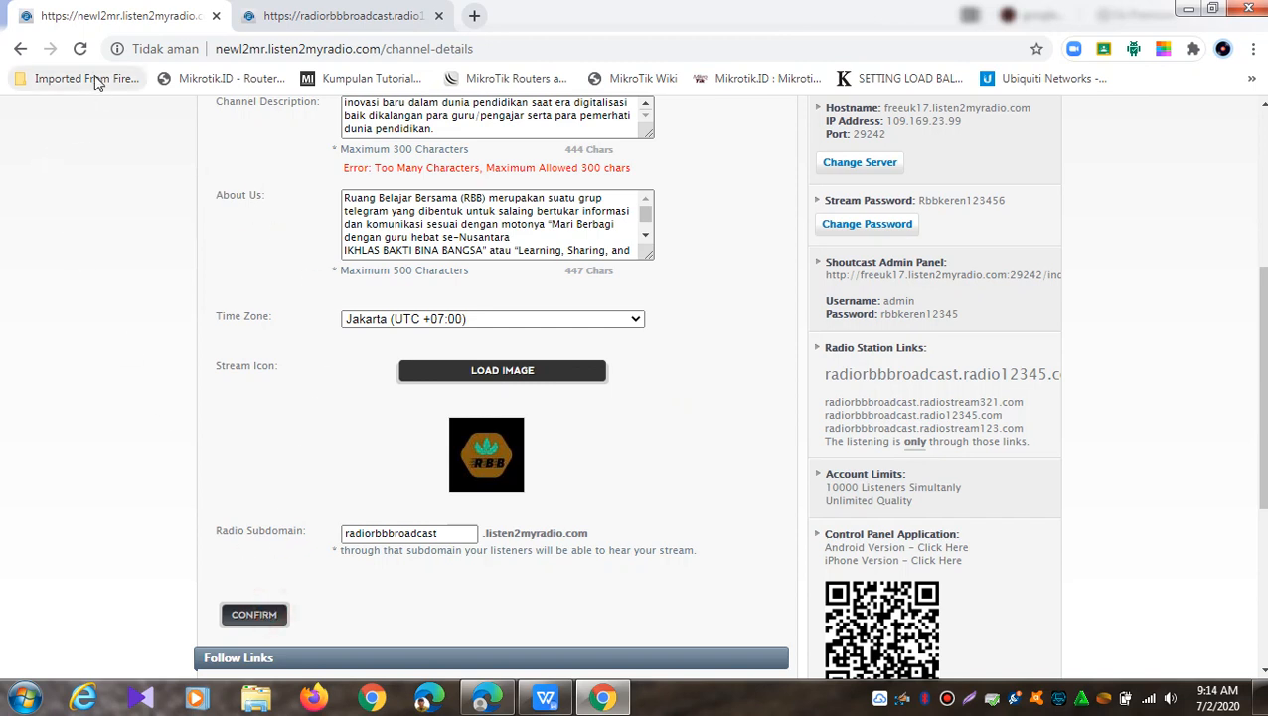
Reload the channel details page and return to the Radio Main Details form.
left_click(80, 48)
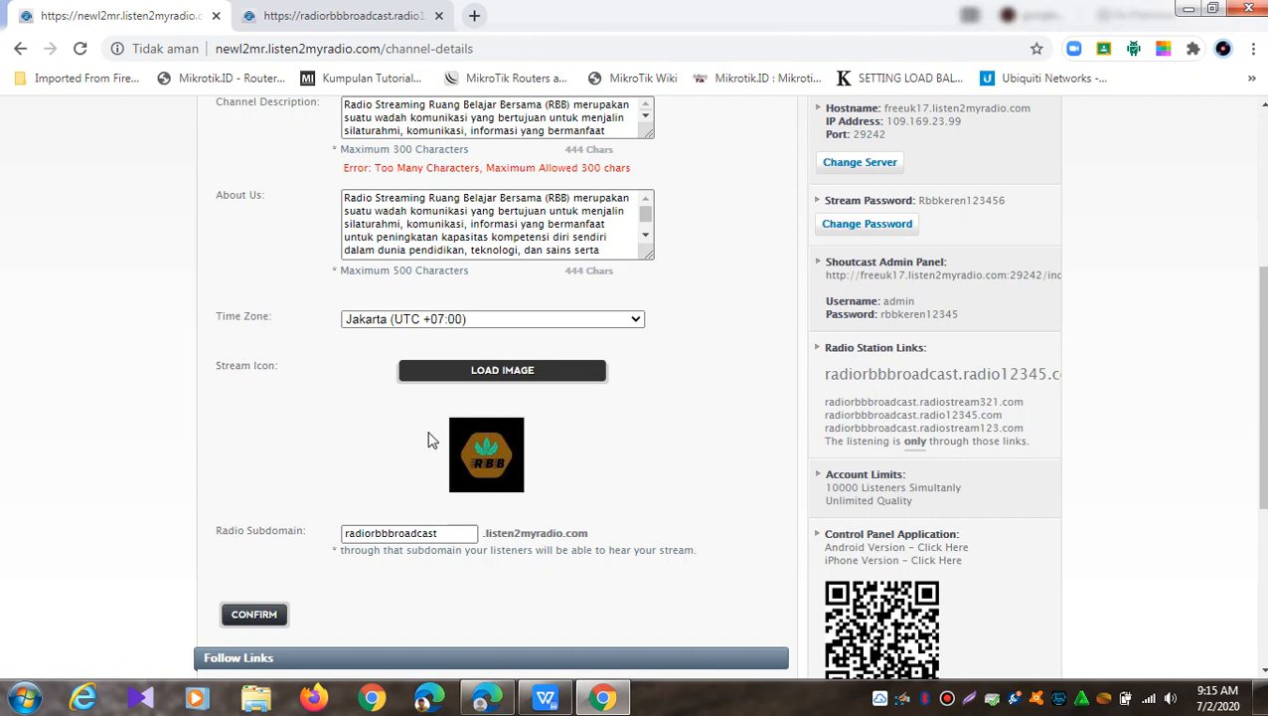
scroll(696, 286, "up", 3)
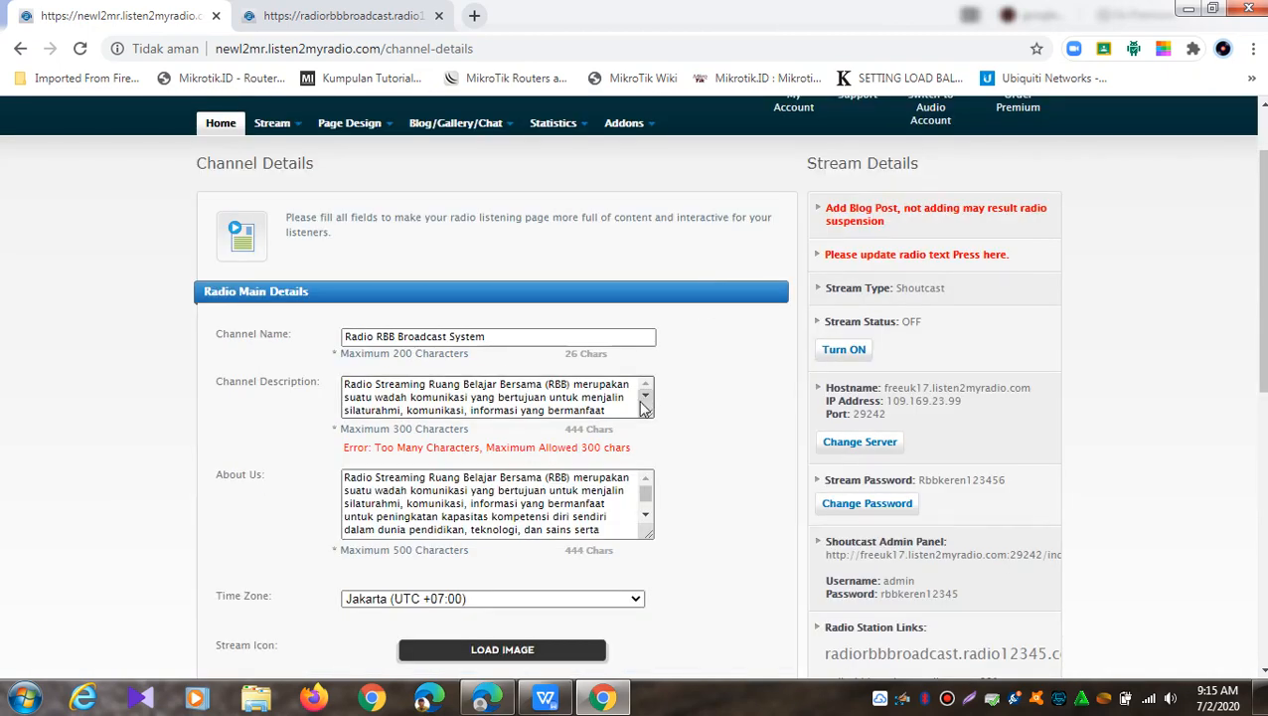
Scroll through the Channel Description and enlarge its box to show the full text.
left_click(646, 395)
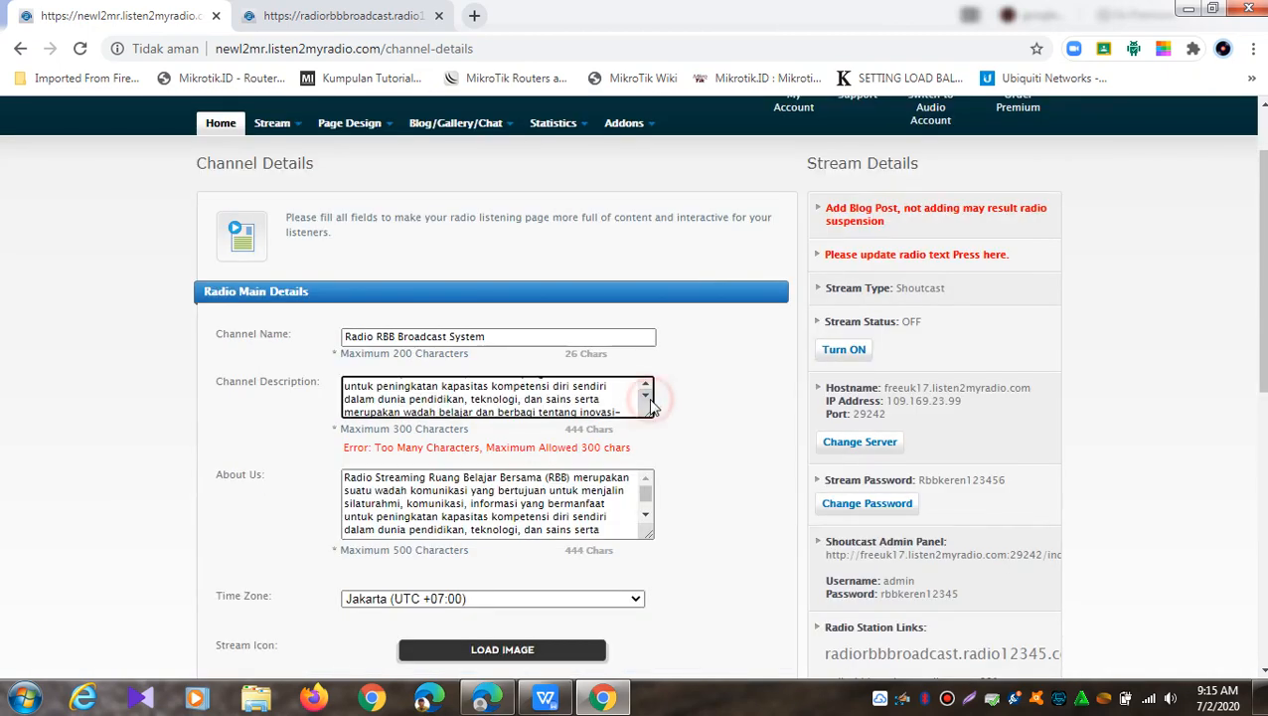
left_click(646, 396)
left_click(646, 396)
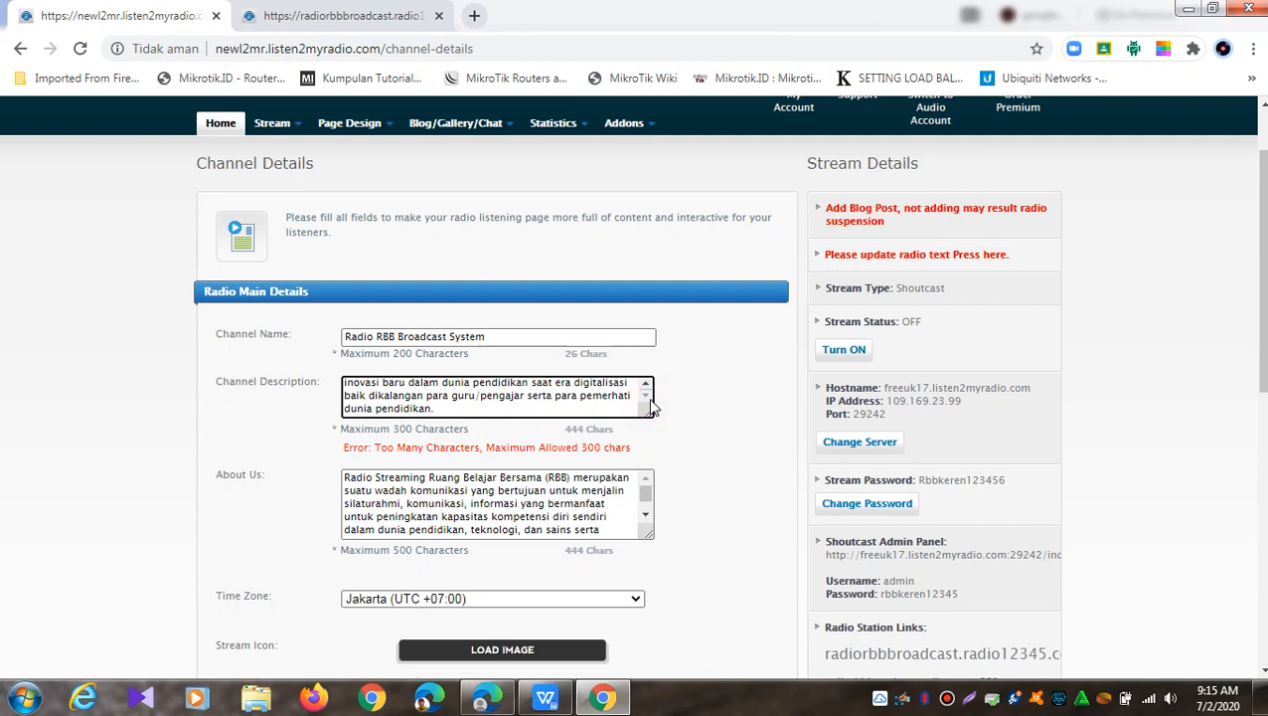
left_click(646, 385)
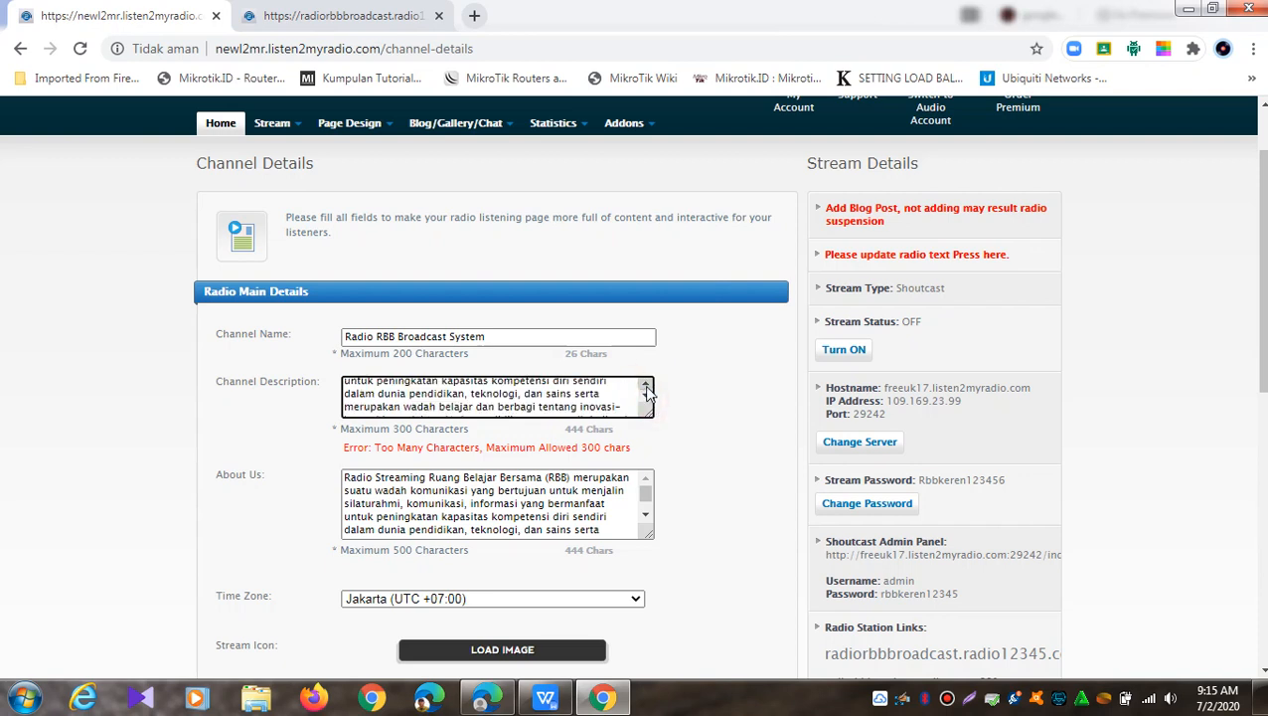
left_click(646, 411)
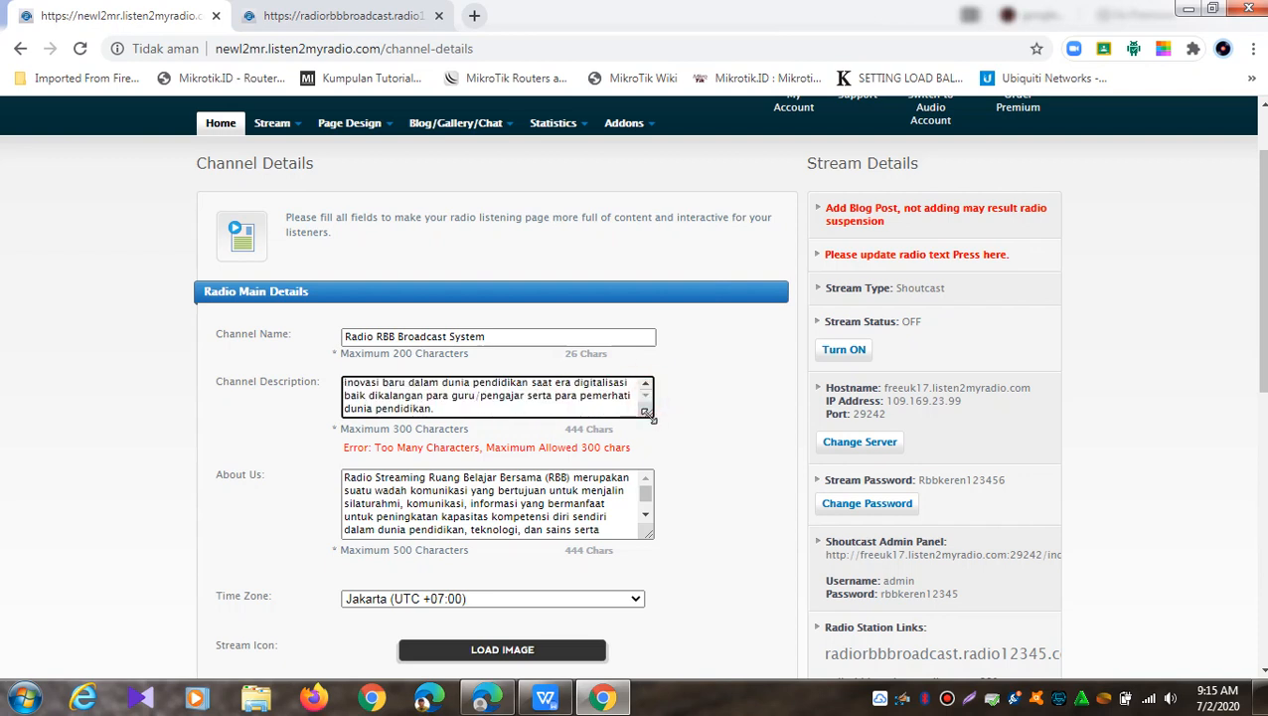
left_click_drag(648, 415, 744, 485)
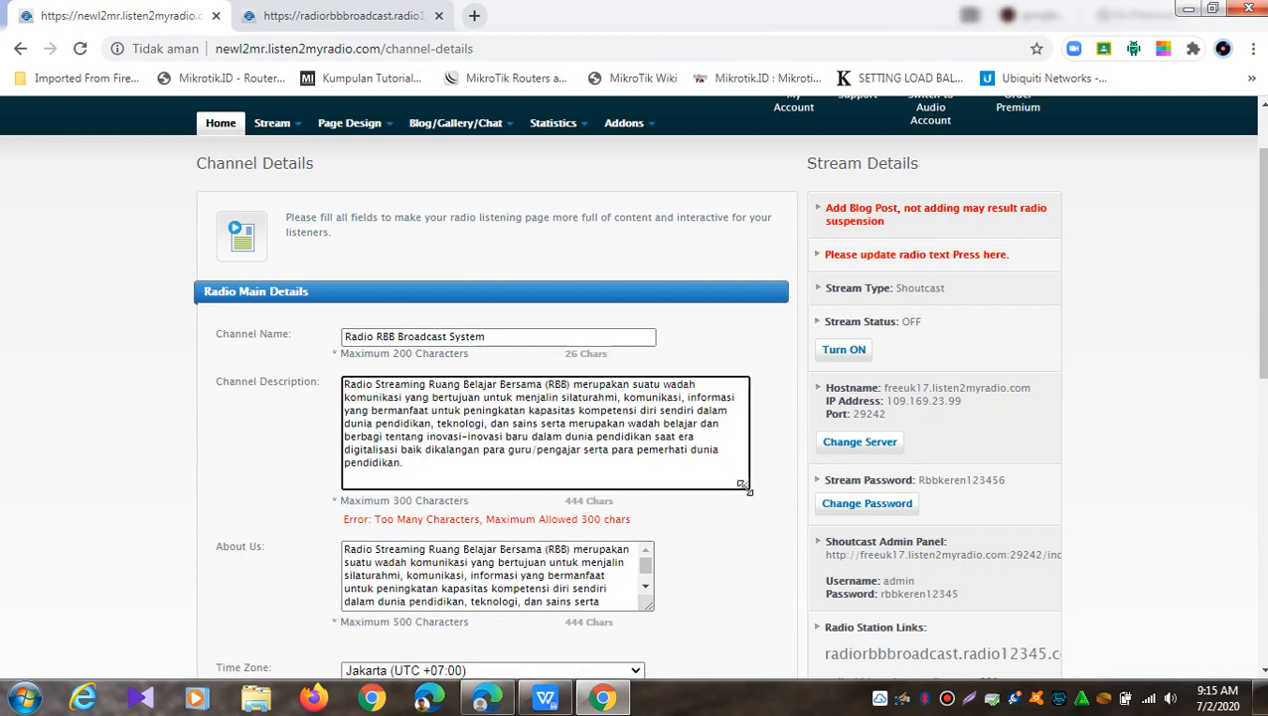
Submit the channel details with CONFIRM and review the result.
scroll(708, 524, "down", 3)
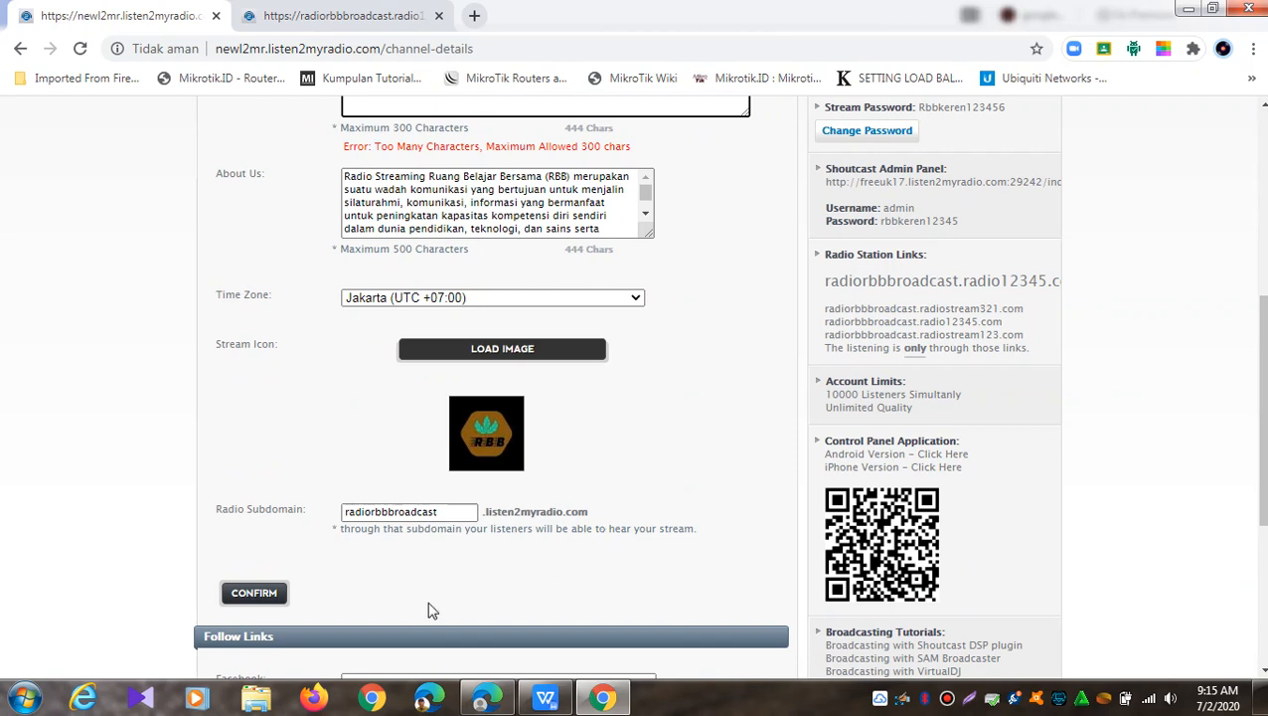
left_click(282, 595)
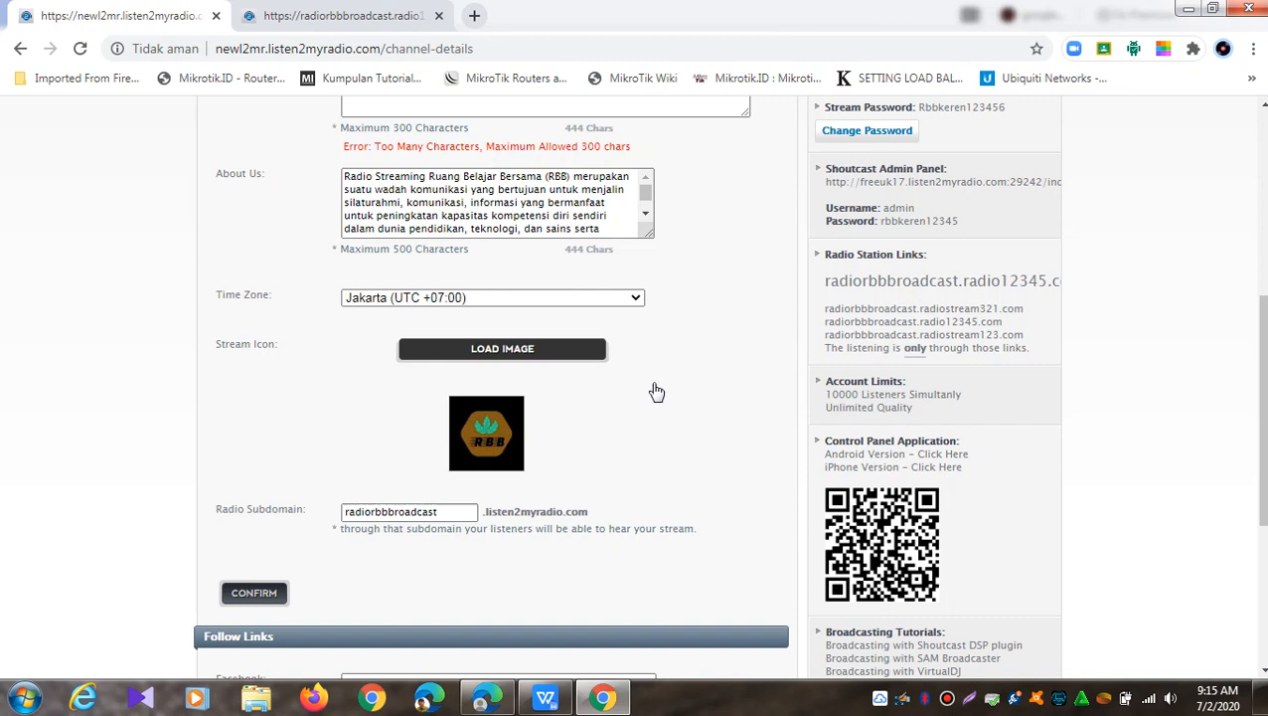
scroll(668, 377, "up", 3)
scroll(673, 356, "down", 1)
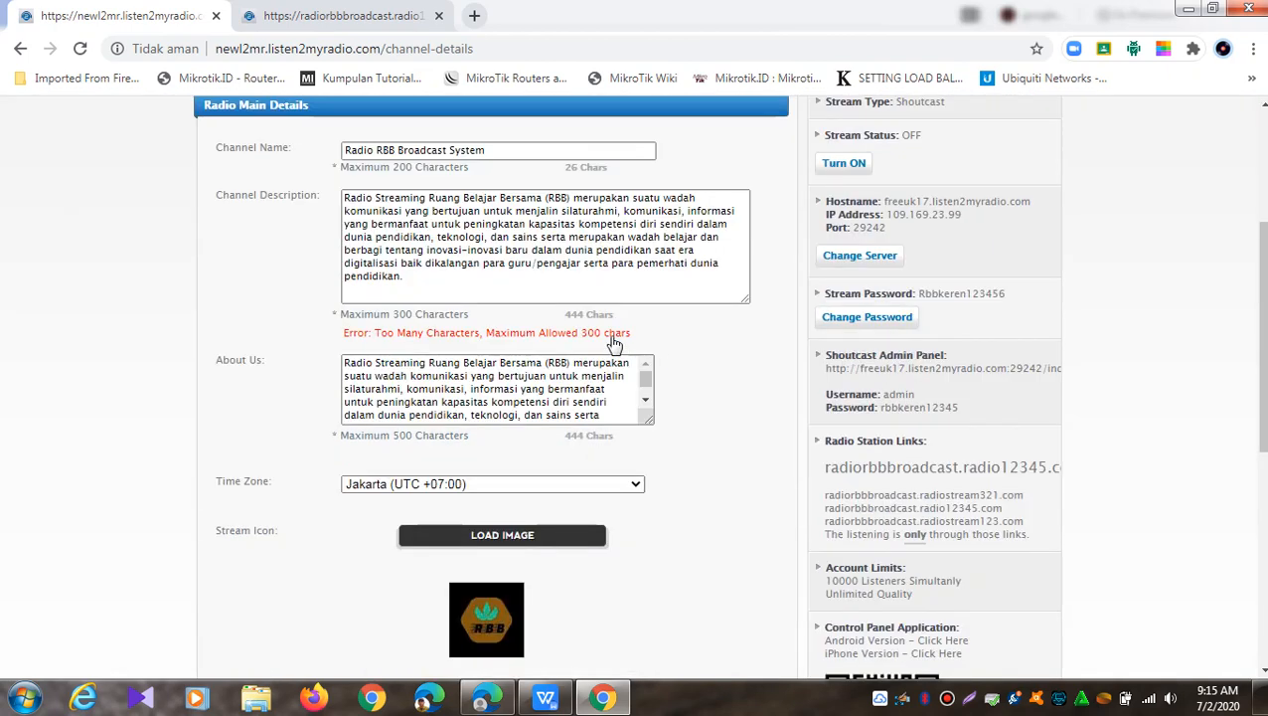
Cut the description's final sentence so it ends at 'dunia pendidikan.' and confirm.
left_click(447, 278)
left_click_drag(444, 279, 653, 251)
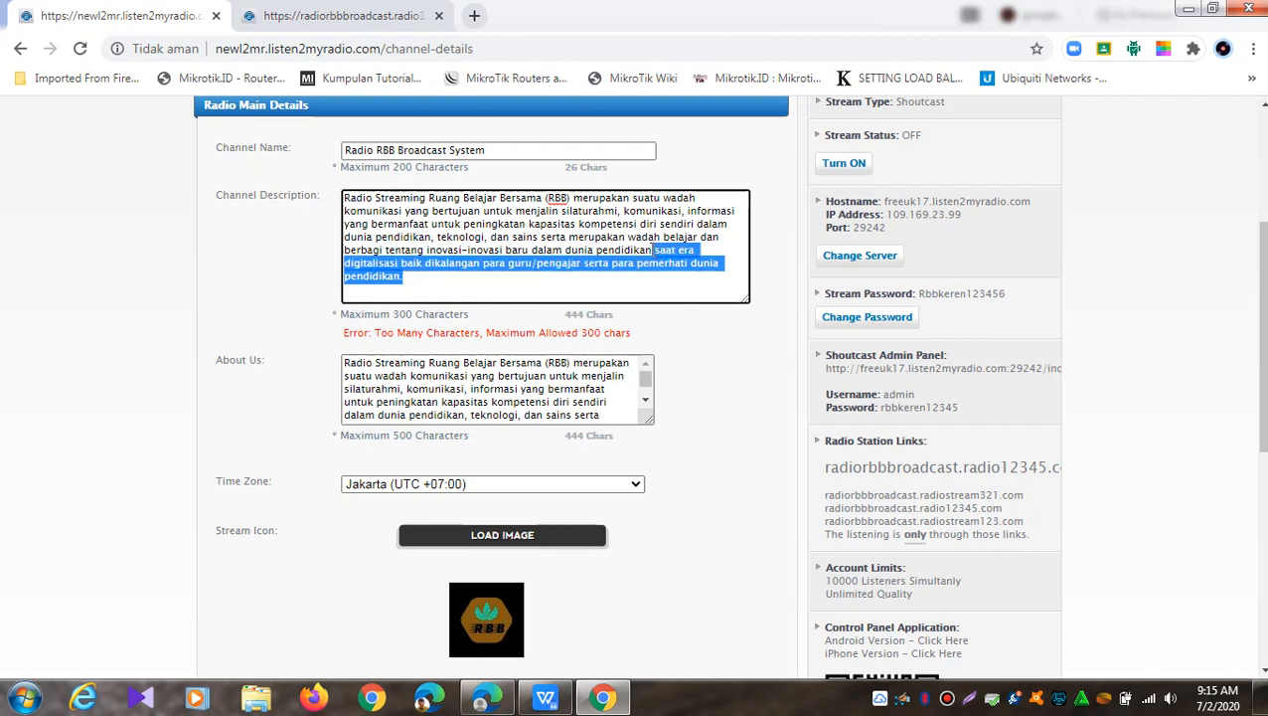
key("BackSpace")
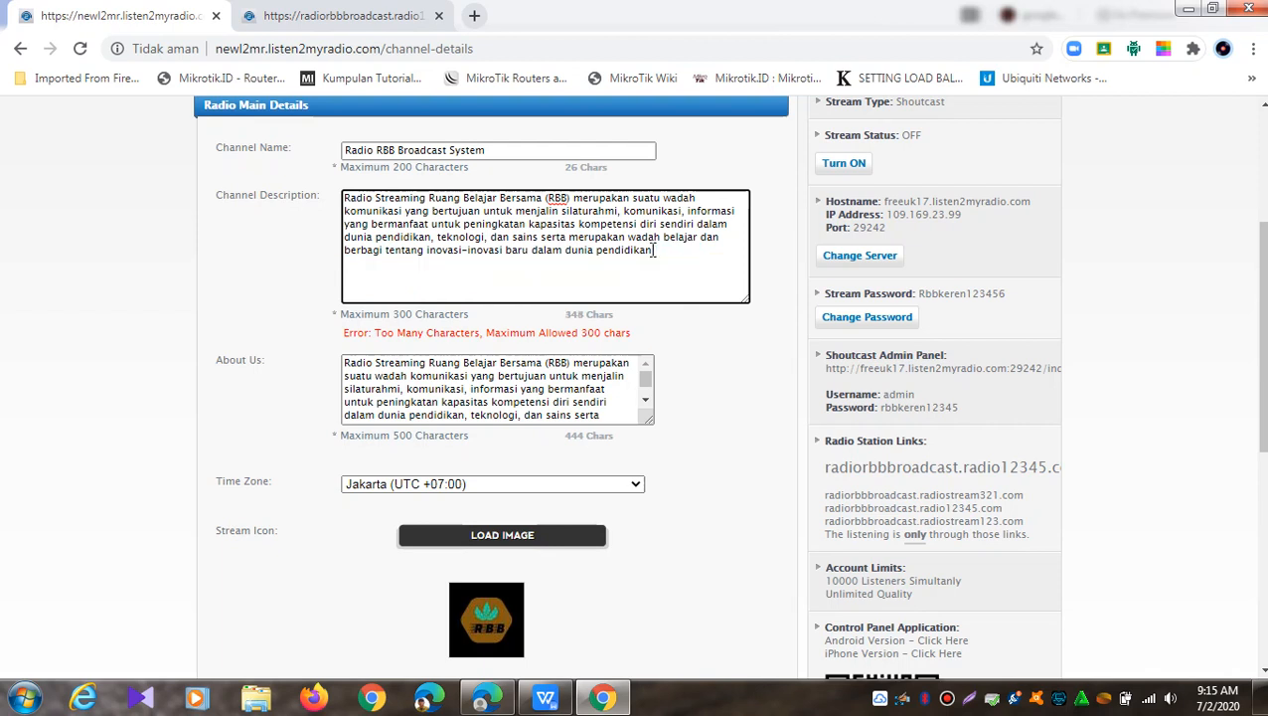
type(".")
scroll(695, 345, "down", 4)
left_click(265, 413)
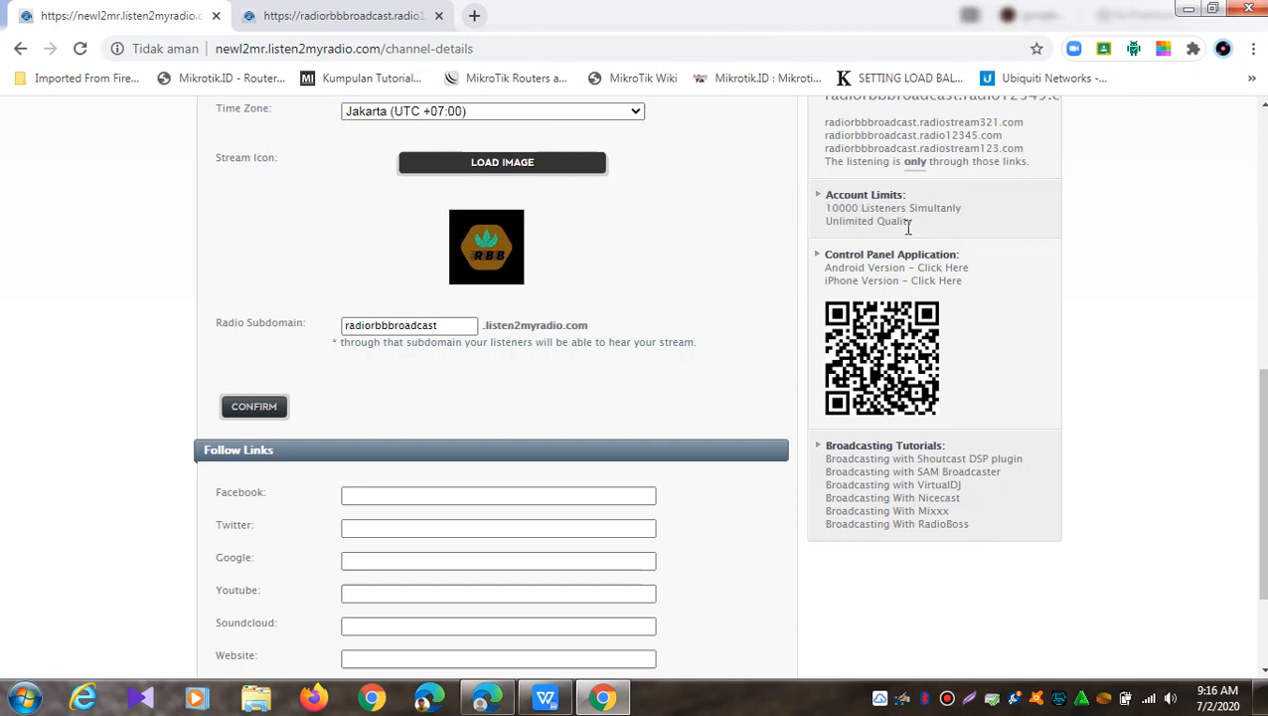
Follow the 'Please update radio text Press here' prompt.
scroll(959, 232, "up", 3)
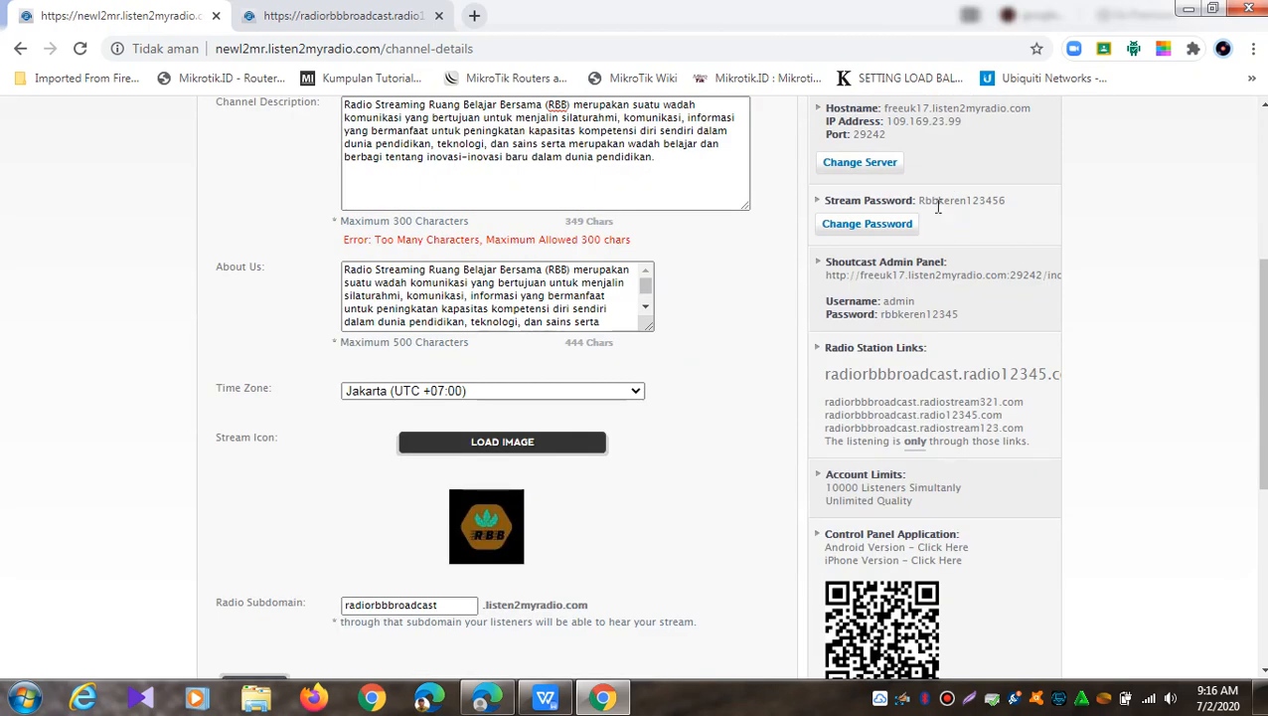
scroll(969, 325, "up", 3)
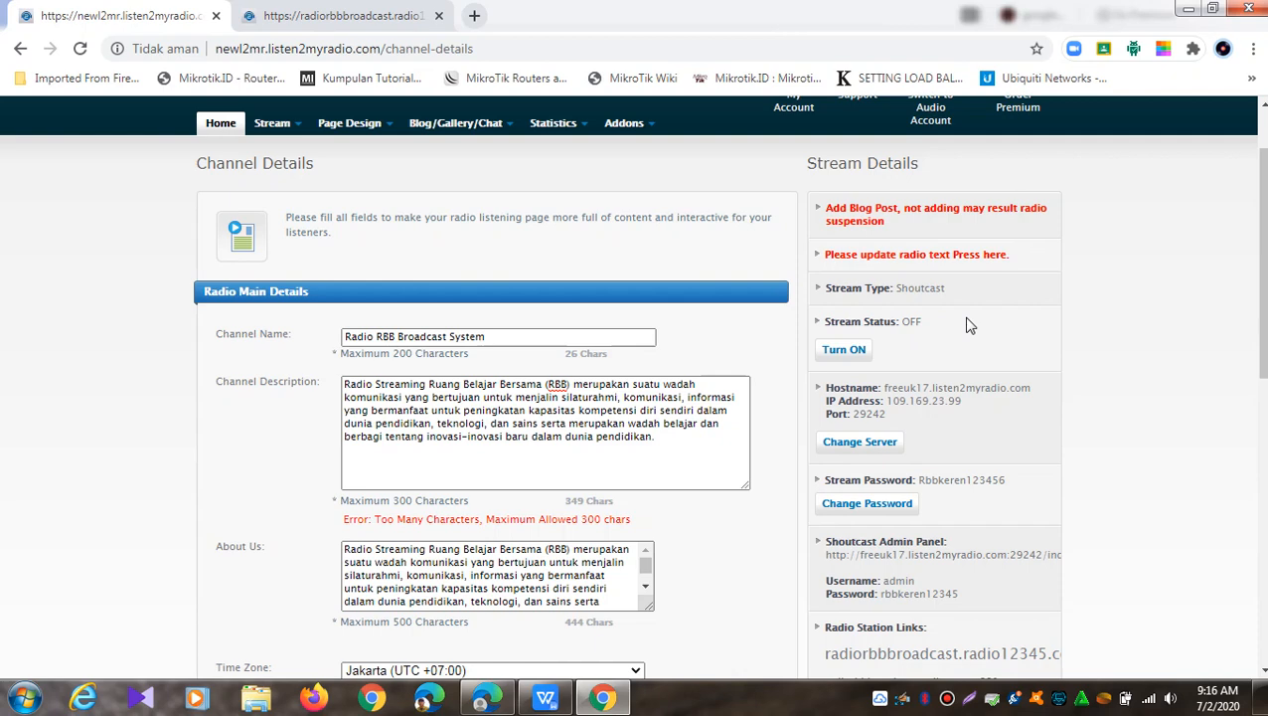
left_click(958, 257)
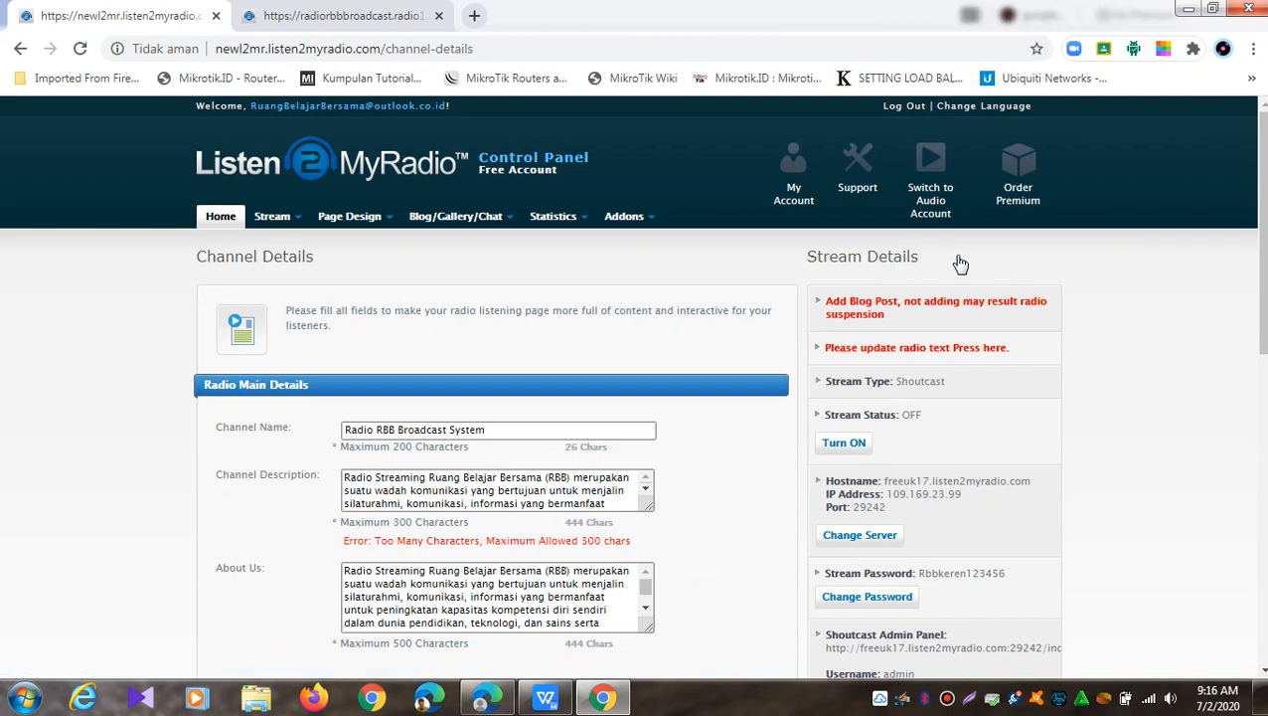
Visit the Add Blog Post and My Account pages, then log out of the control panel.
left_click(939, 310)
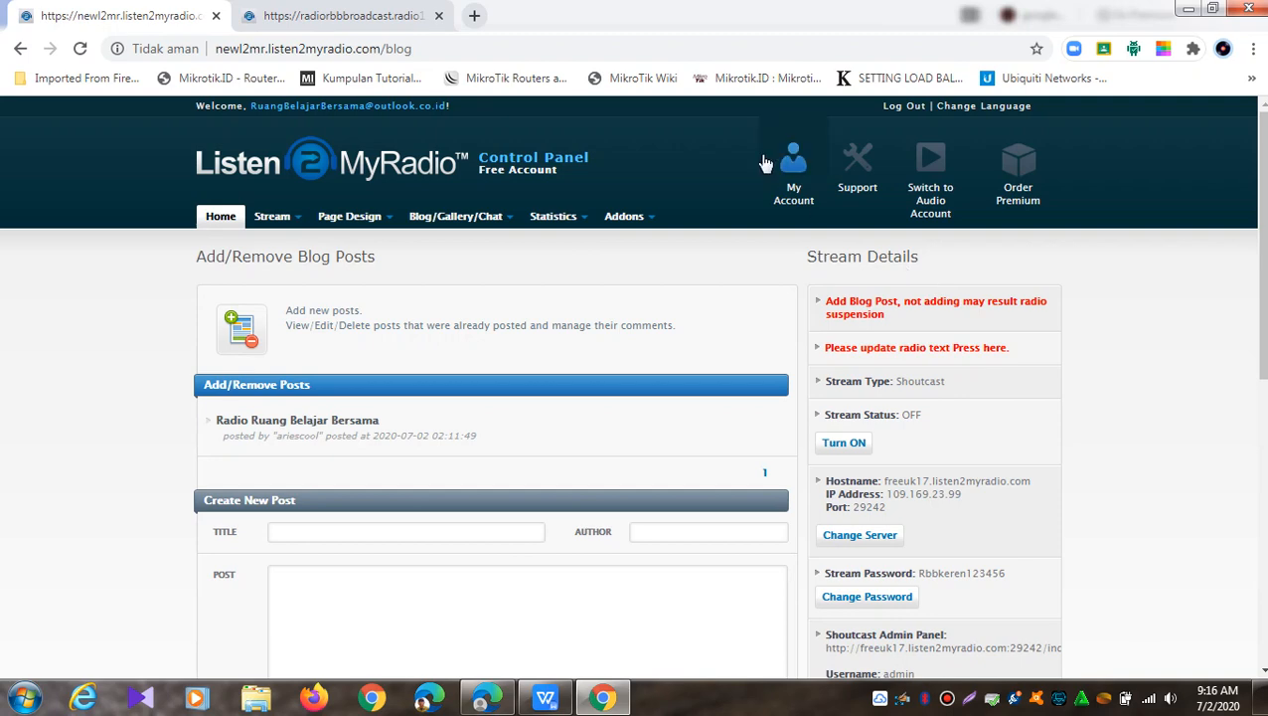
left_click(797, 171)
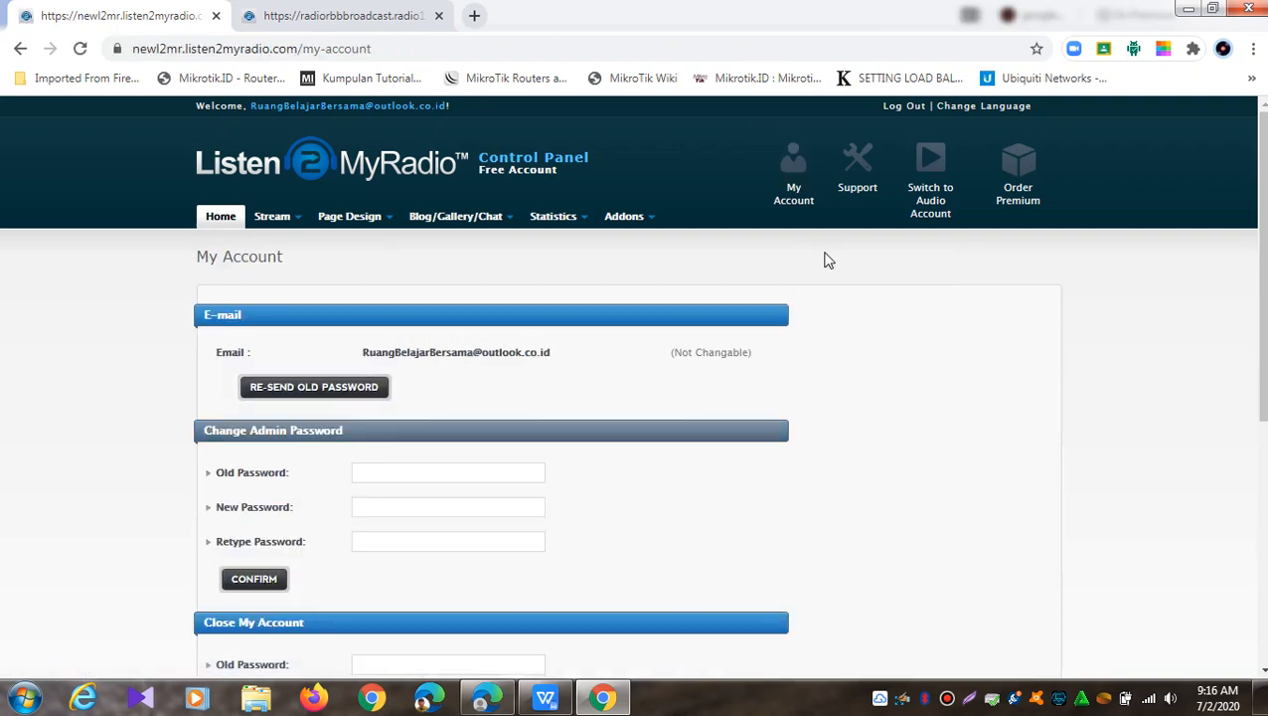
scroll(825, 268, "down", 3)
scroll(825, 258, "up", 3)
left_click(891, 108)
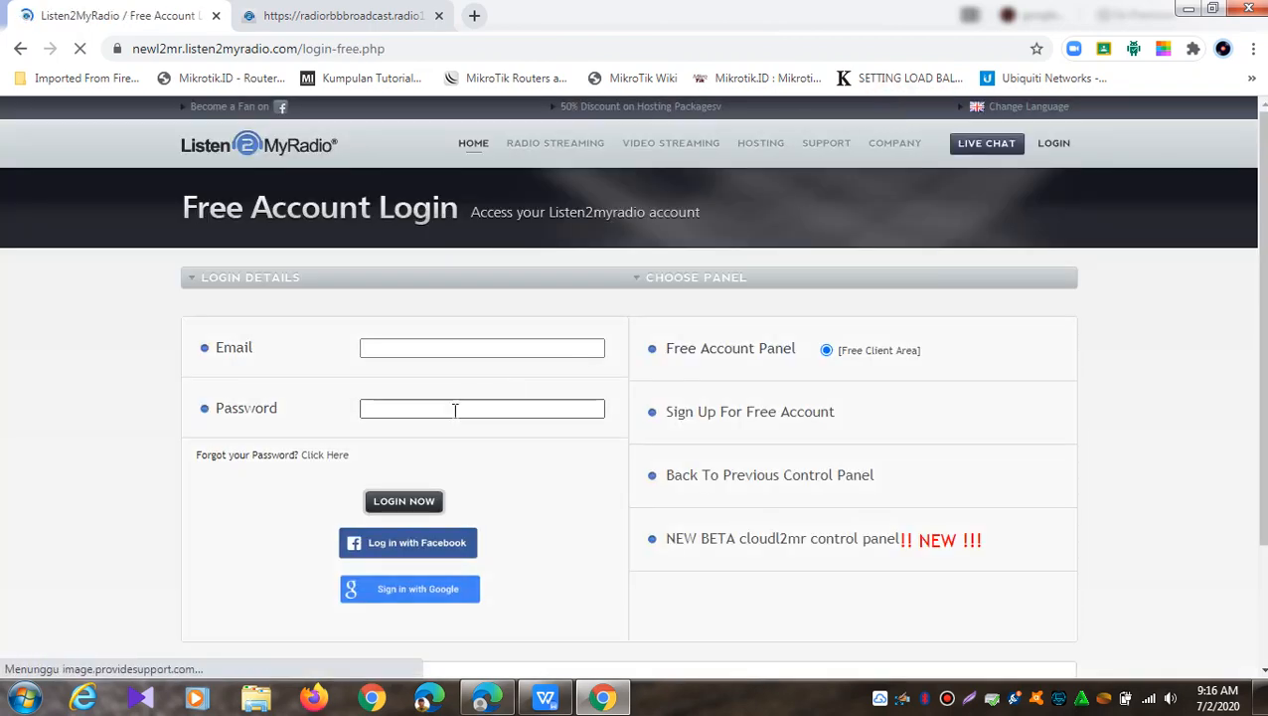
Log back in using the saved e-mail address and the account password.
left_click(481, 348)
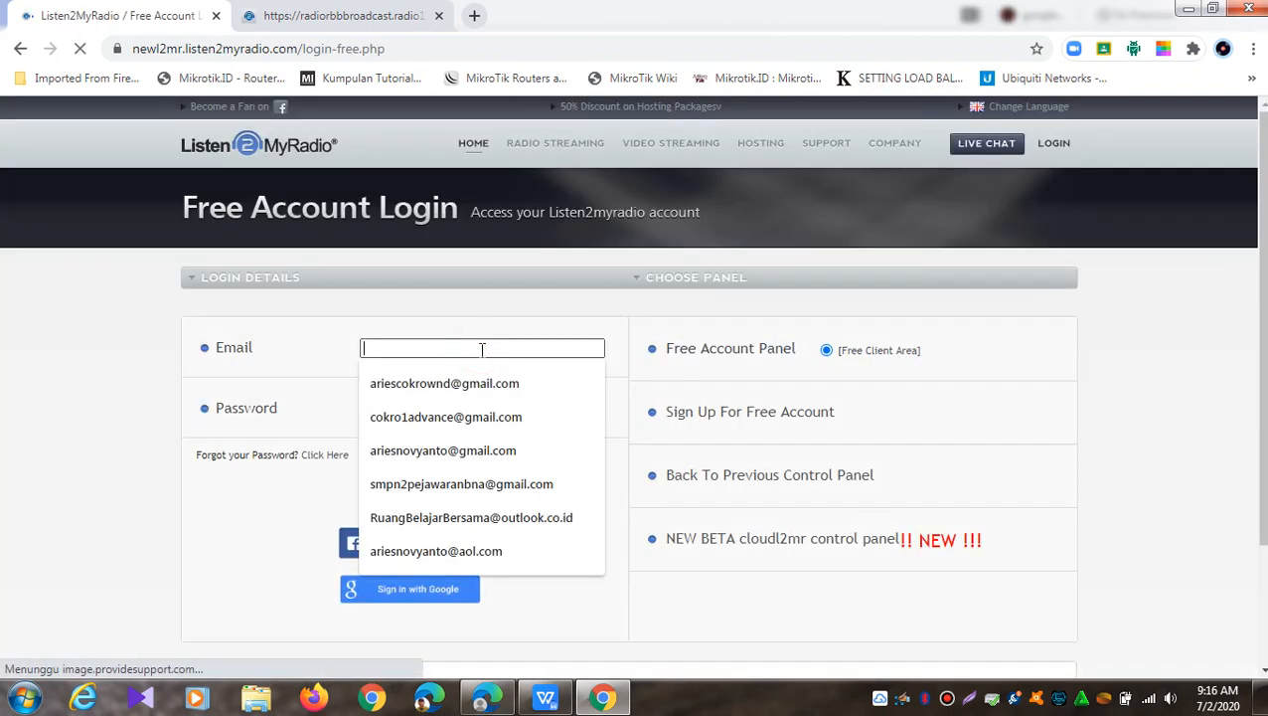
left_click(457, 517)
left_click(477, 414)
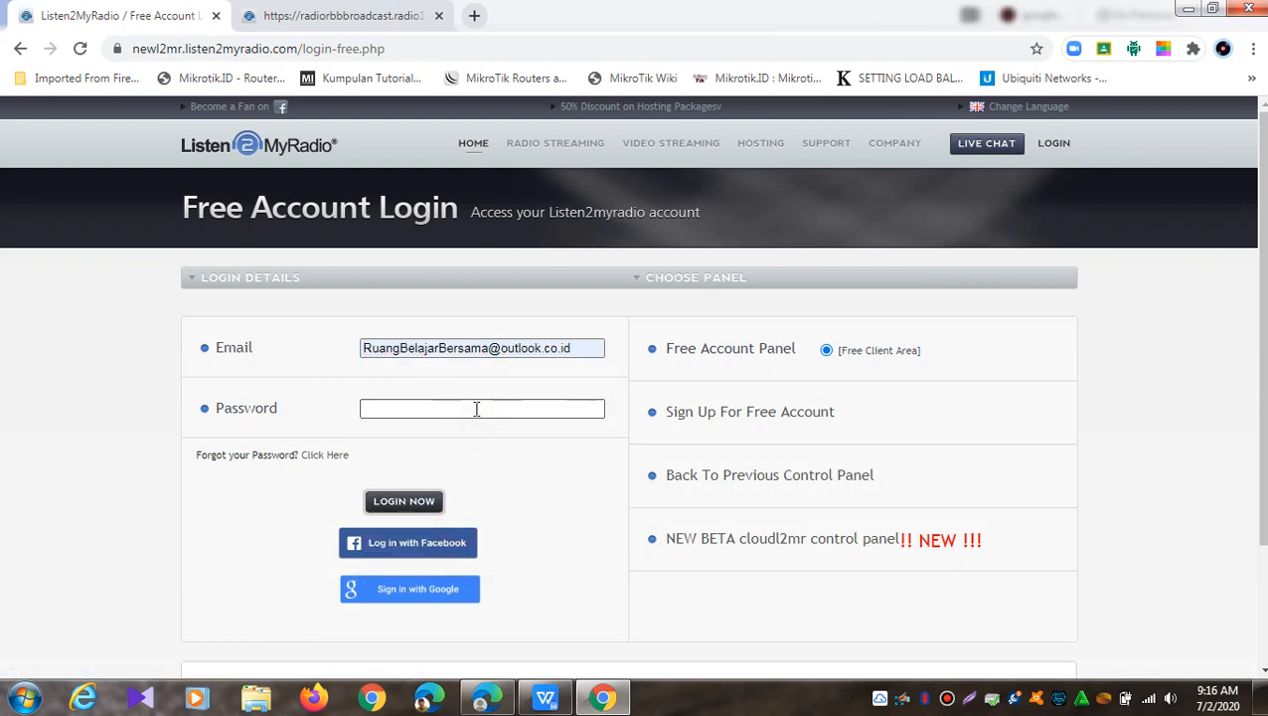
type("*************")
left_click(387, 502)
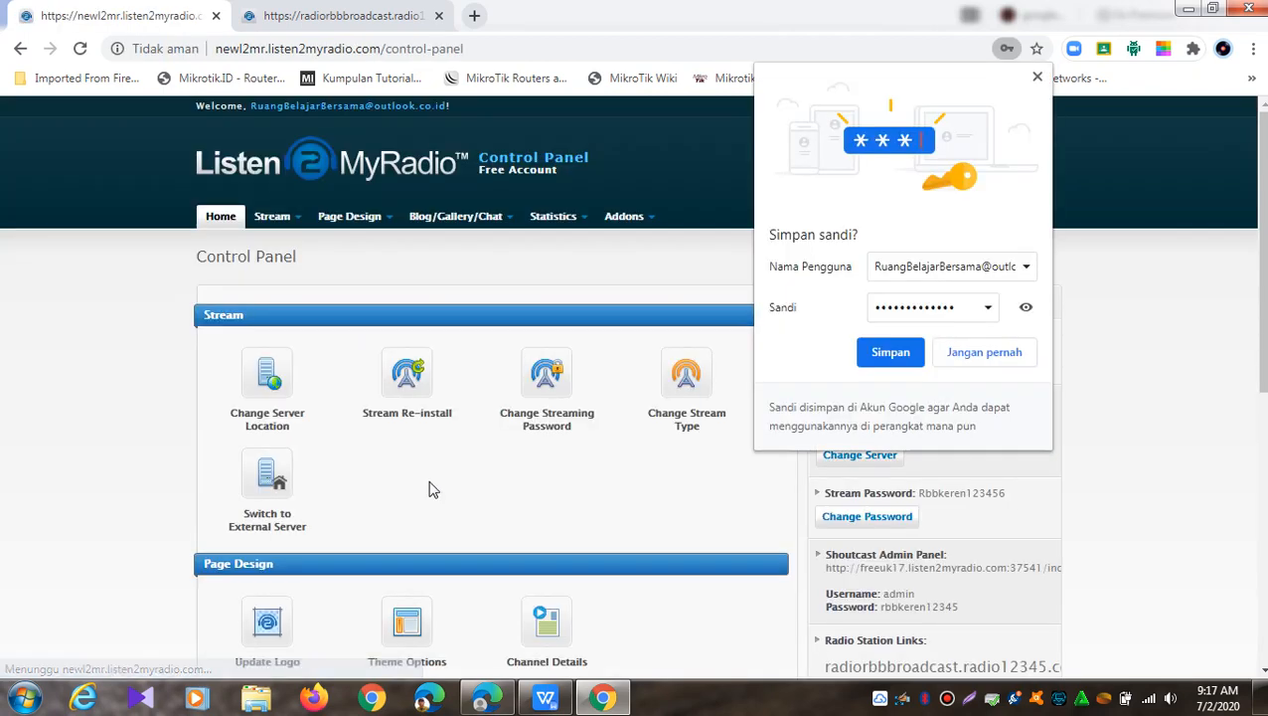
Dismiss Chrome's save-password offer and review the stream details on the control panel.
left_click(1037, 77)
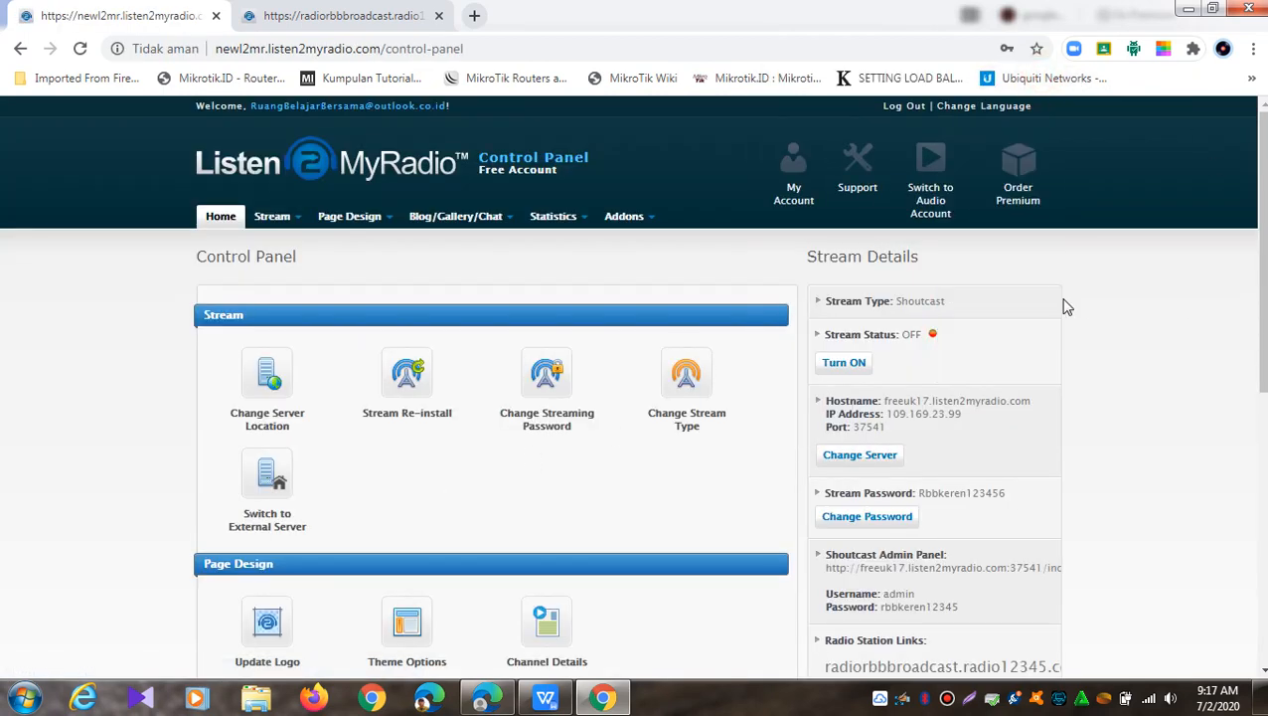
scroll(1083, 301, "down", 2)
scroll(1083, 301, "down", 3)
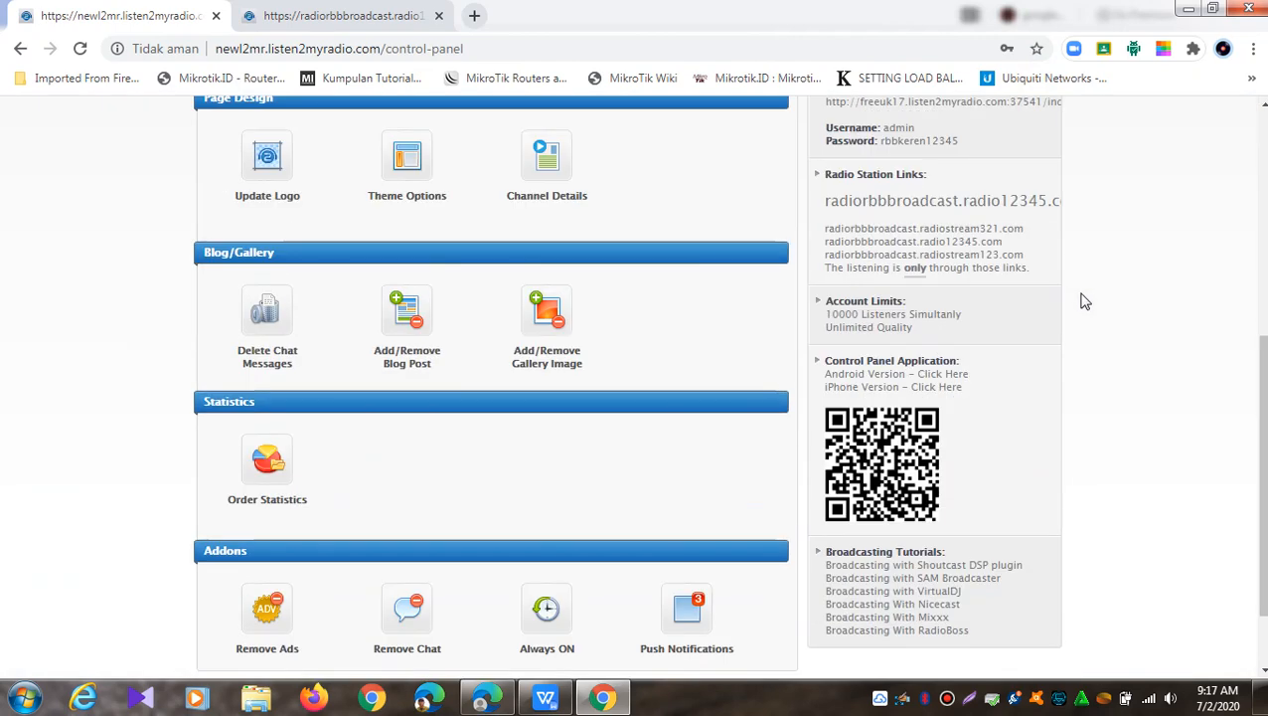
scroll(1085, 301, "up", 3)
scroll(1086, 299, "up", 2)
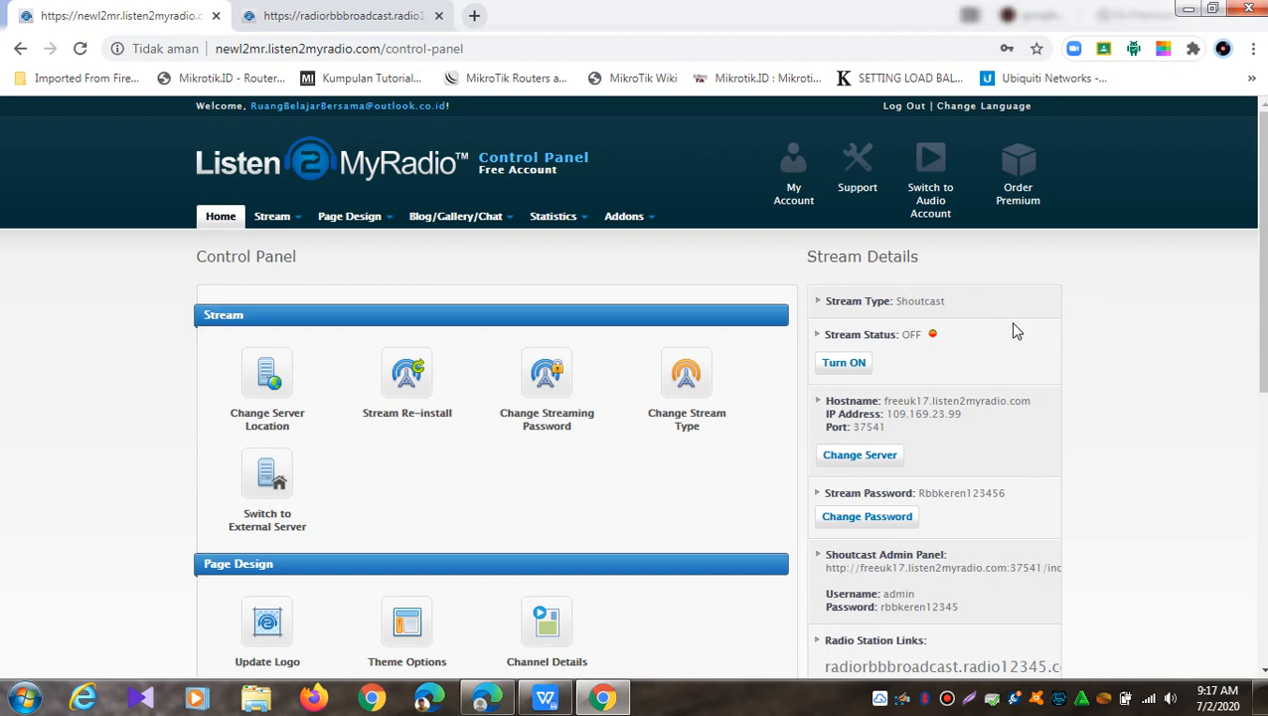
scroll(1048, 482, "down", 2)
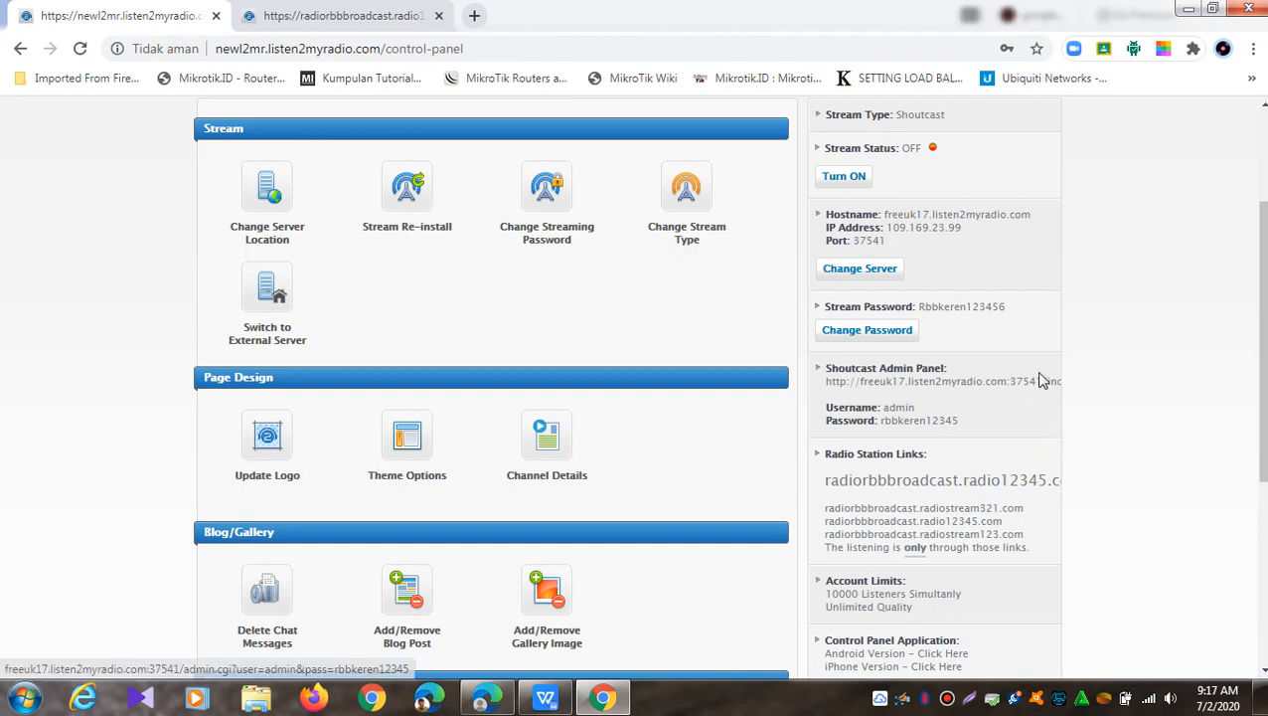
Turn the Shoutcast stream ON under Stream Status, then switch to the station's public page.
scroll(1041, 381, "up", 2)
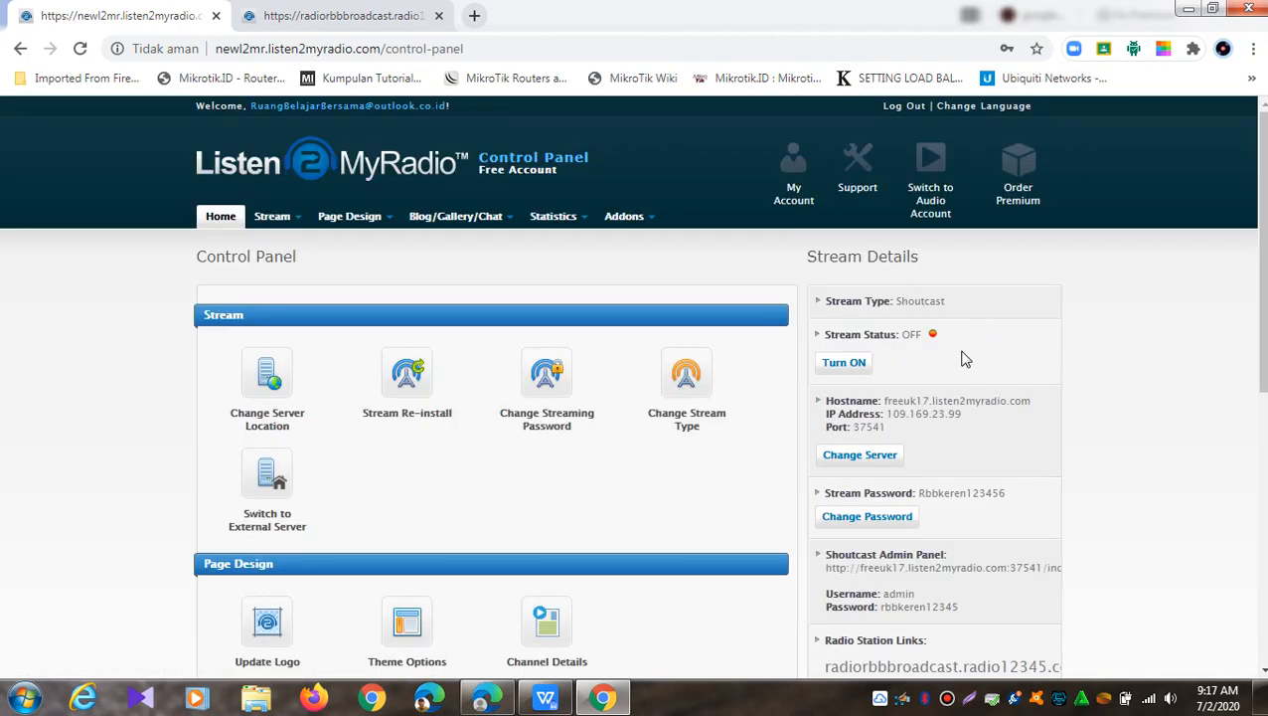
left_click(839, 376)
scroll(932, 328, "down", 1)
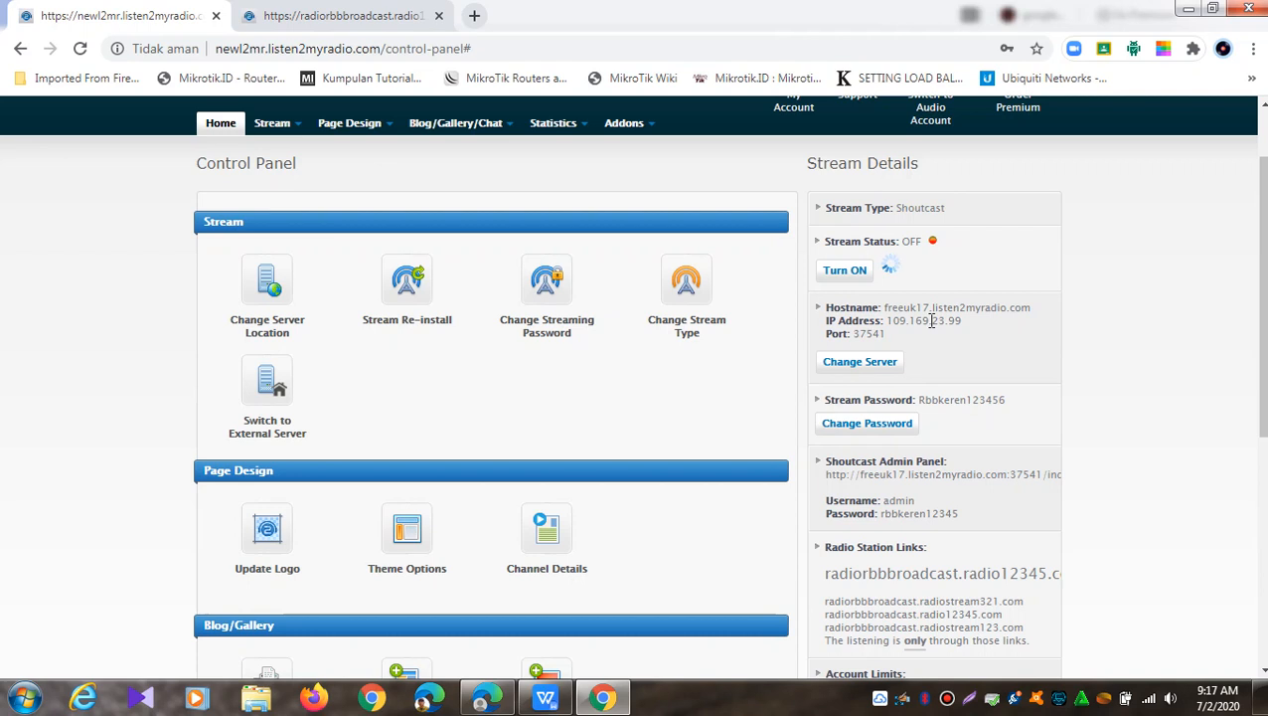
left_click(362, 15)
Reload the Radio RBB public page, see the server still offline, and return to the control panel.
left_click(81, 49)
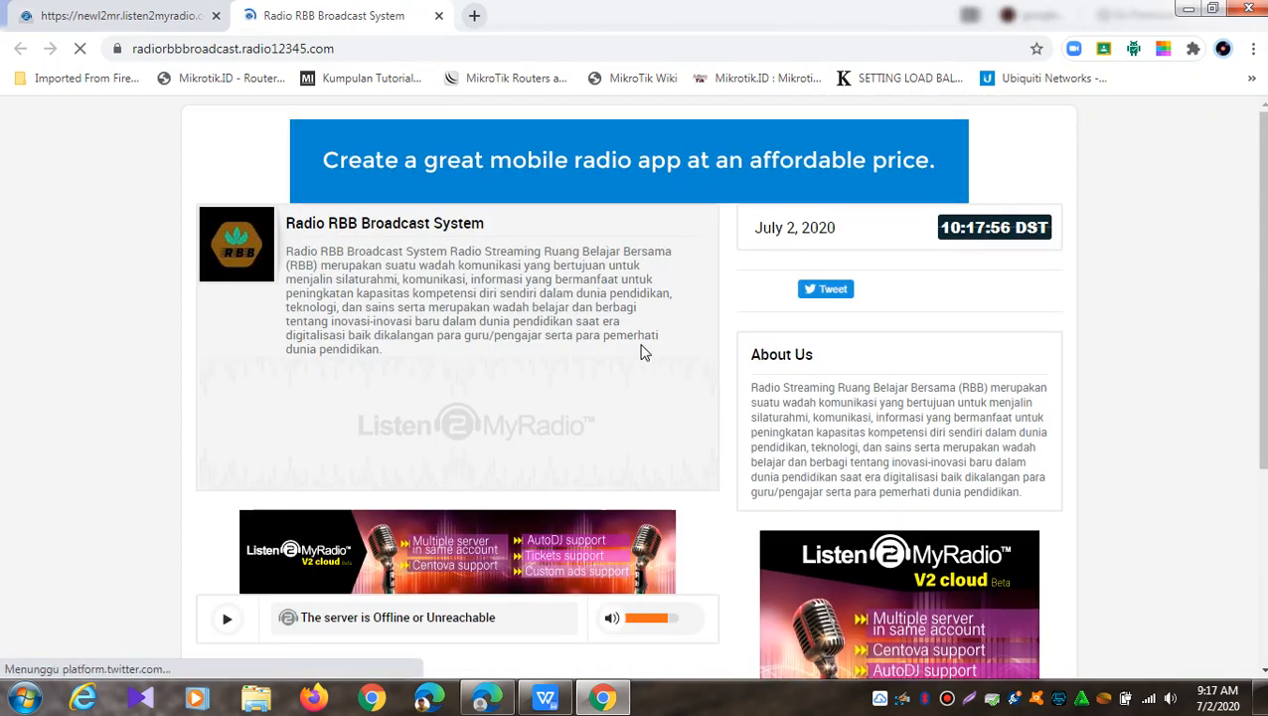
scroll(641, 352, "down", 5)
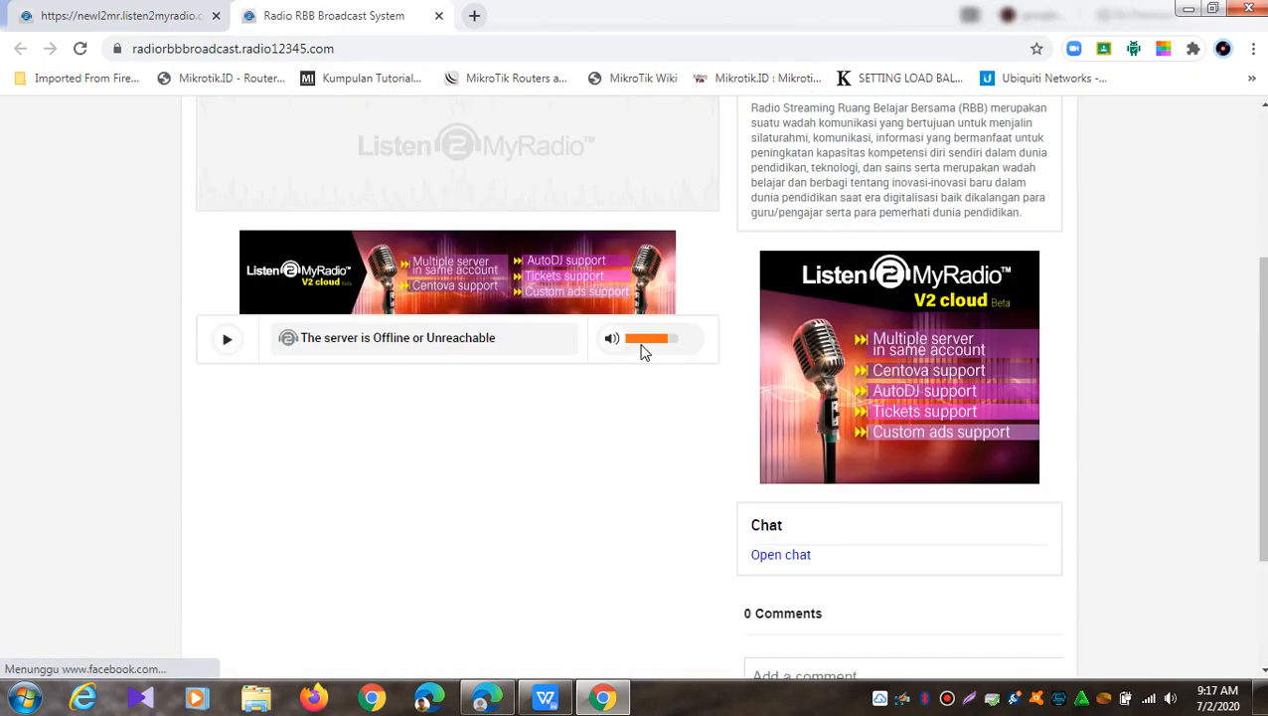
scroll(641, 352, "up", 4)
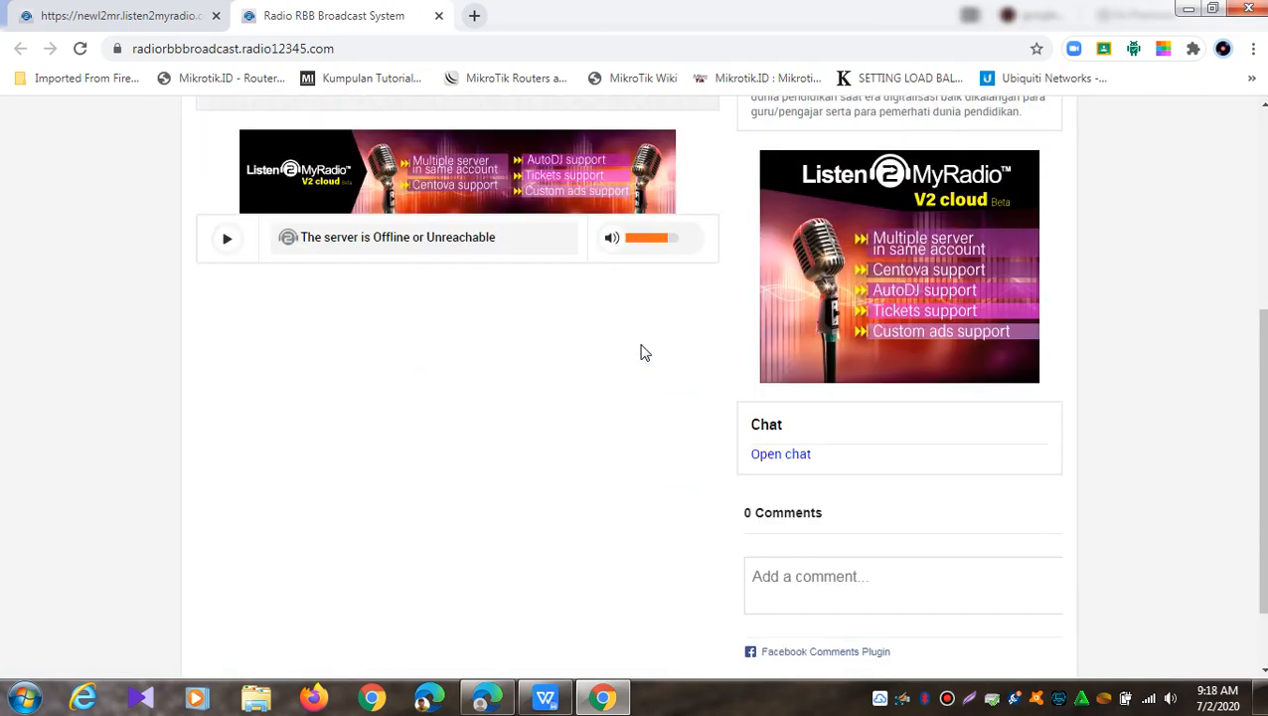
scroll(641, 352, "up", 1)
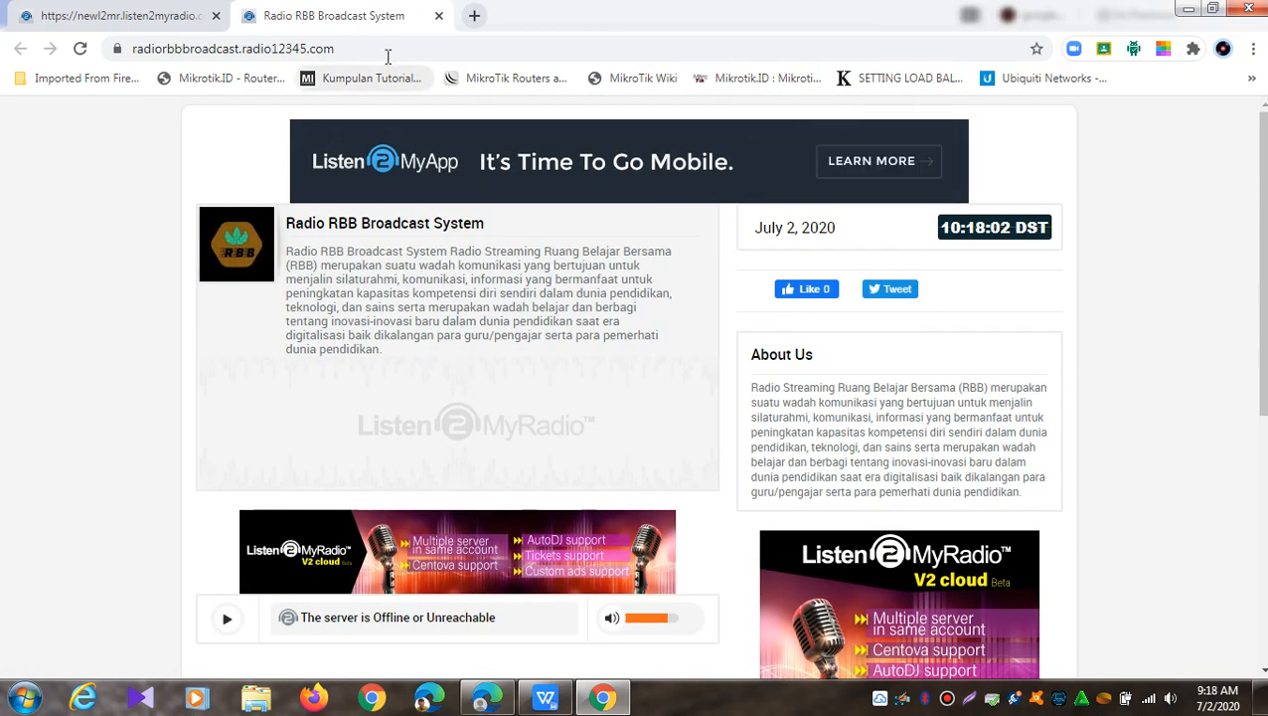
left_click(127, 15)
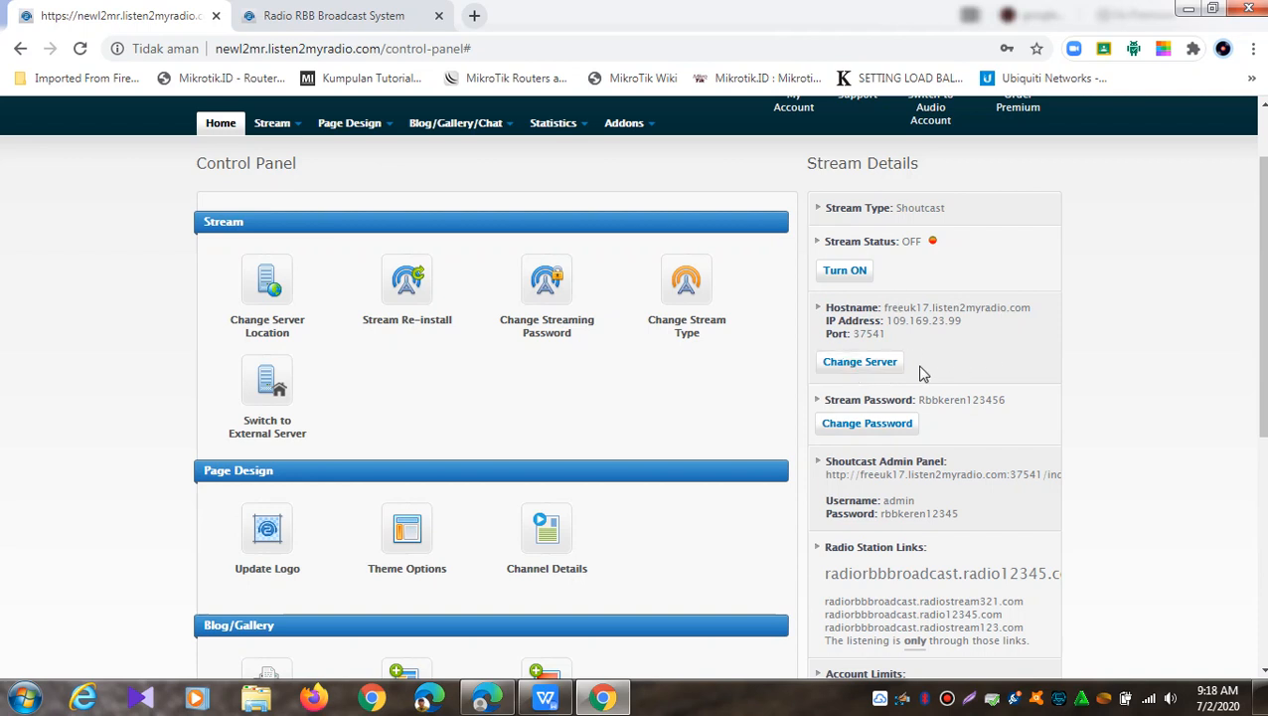
Move the stream to server freeuk11 on port 4336, confirm, and turn it back ON.
left_click(865, 362)
left_click(738, 159)
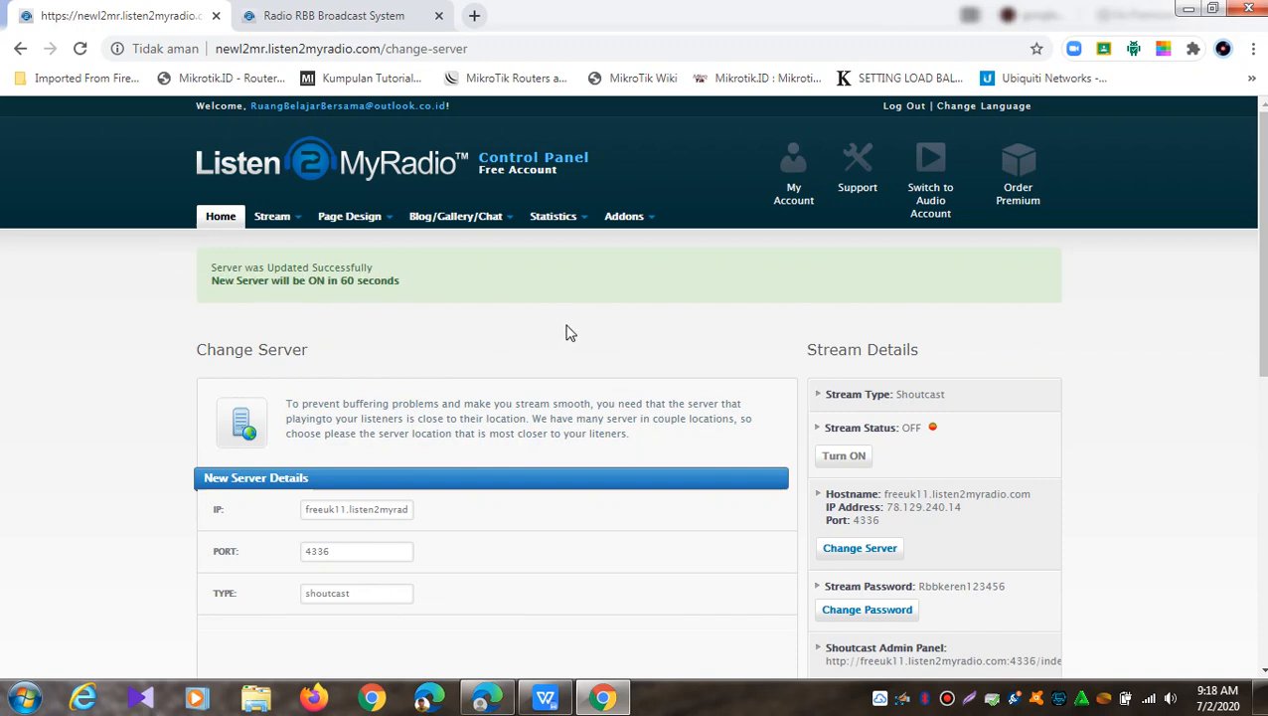
scroll(564, 332, "down", 1)
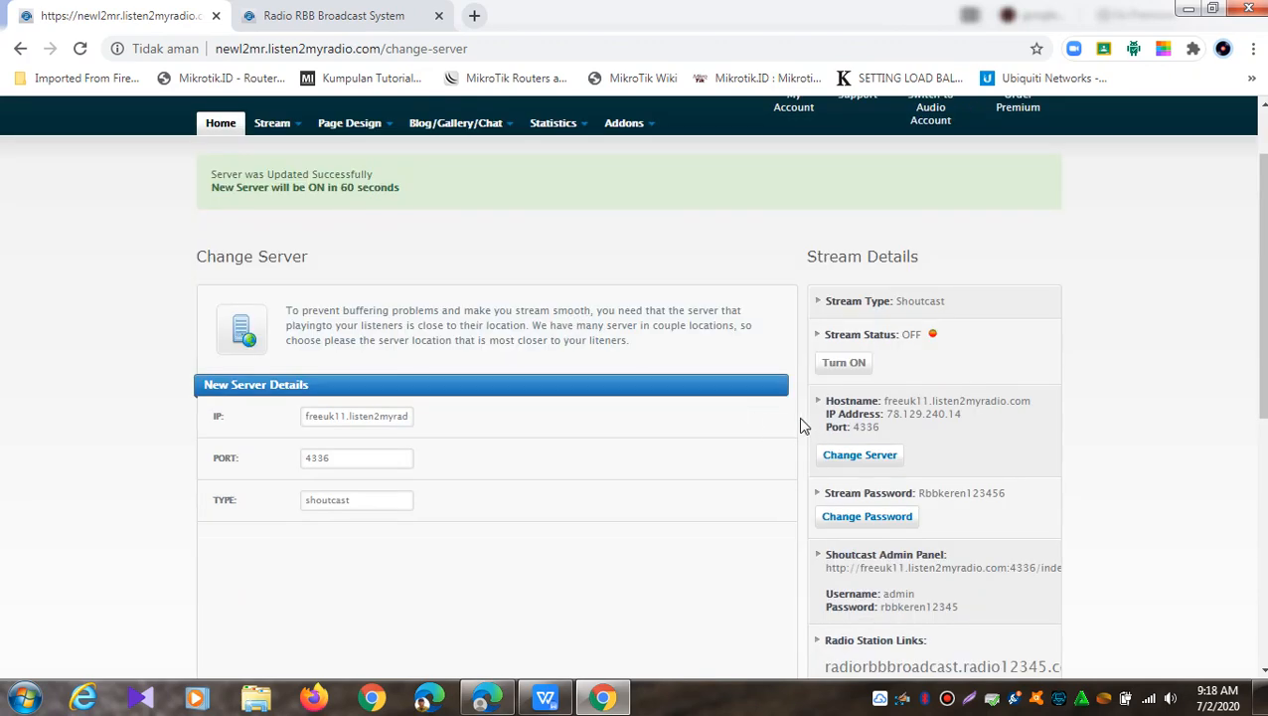
left_click(844, 362)
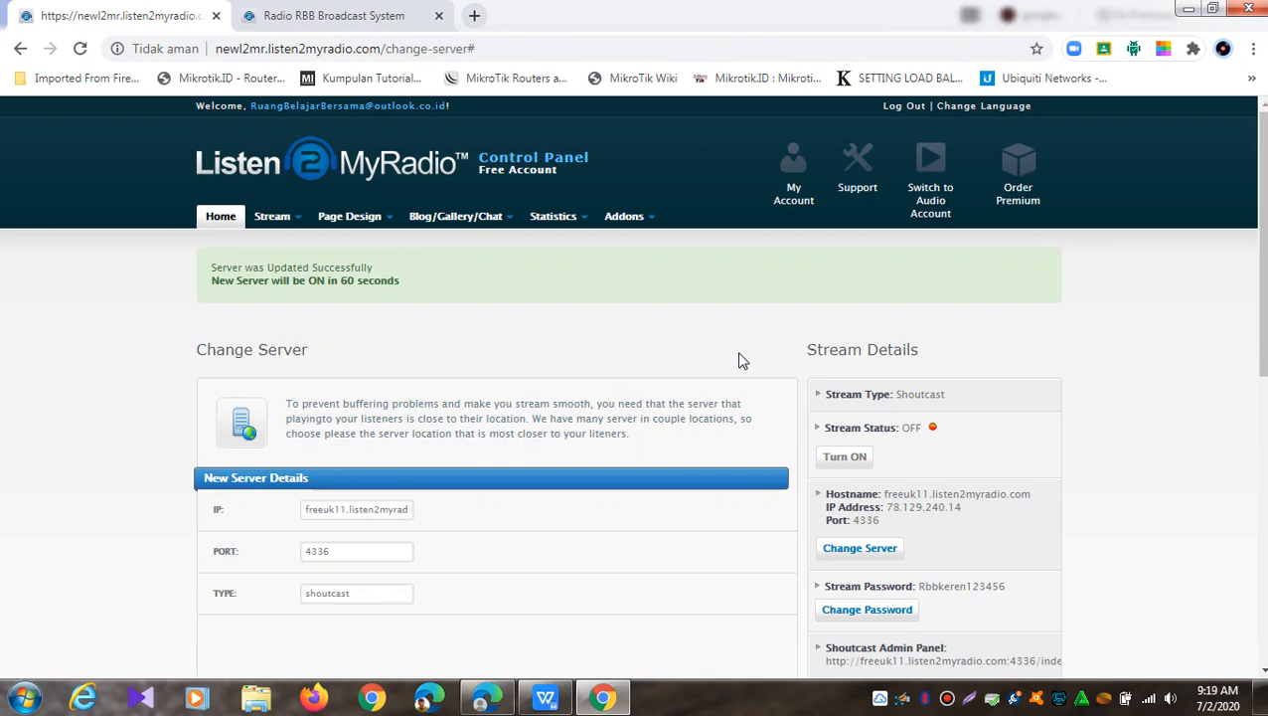
scroll(738, 361, "down", 3)
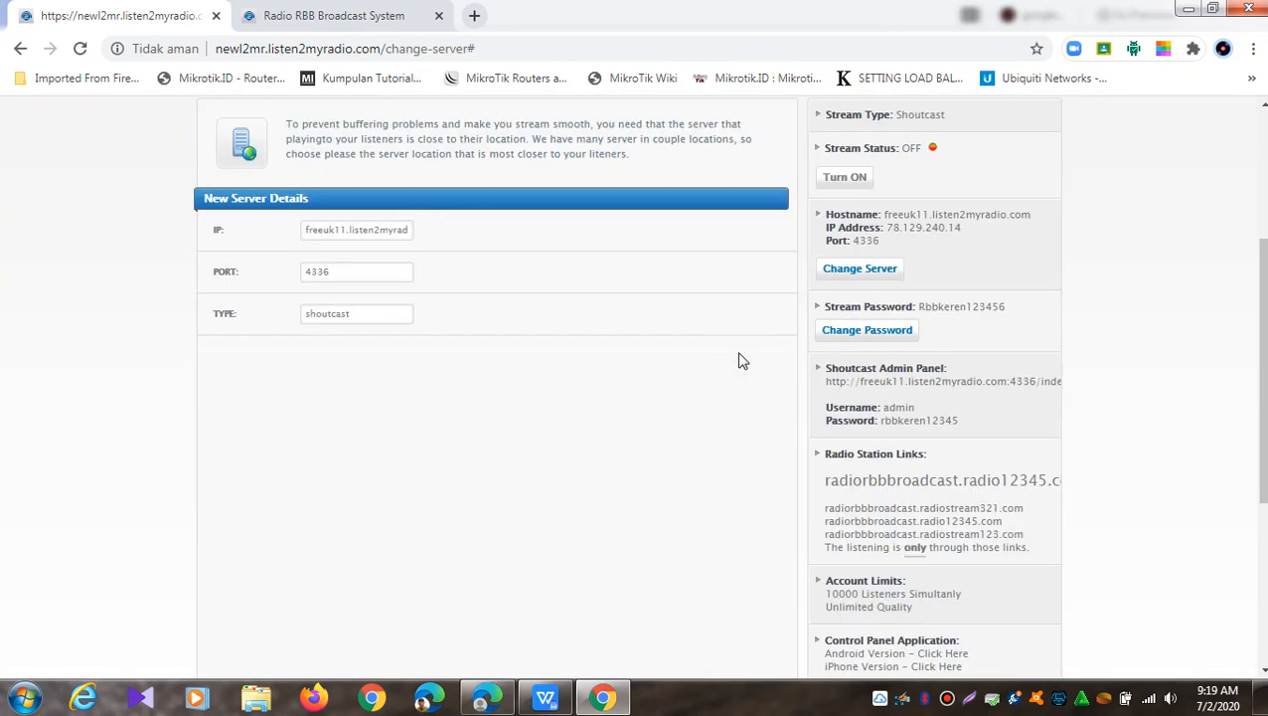
scroll(739, 361, "up", 3)
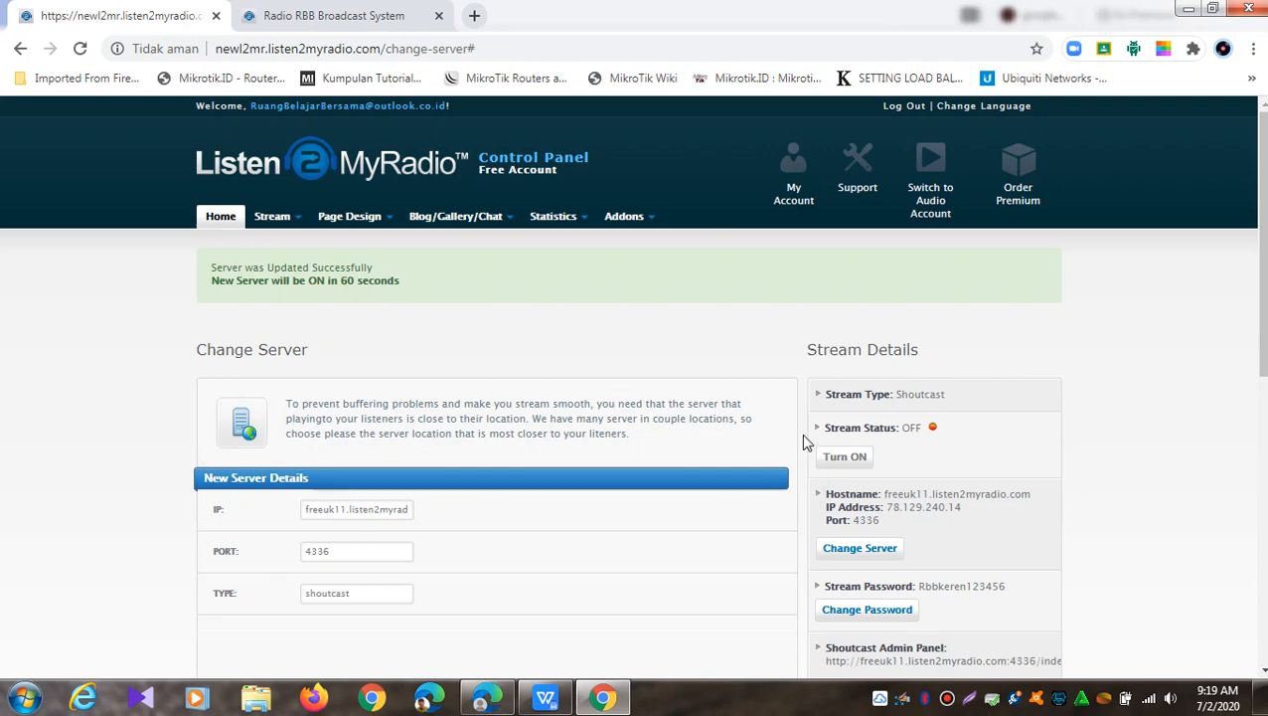
left_click(378, 14)
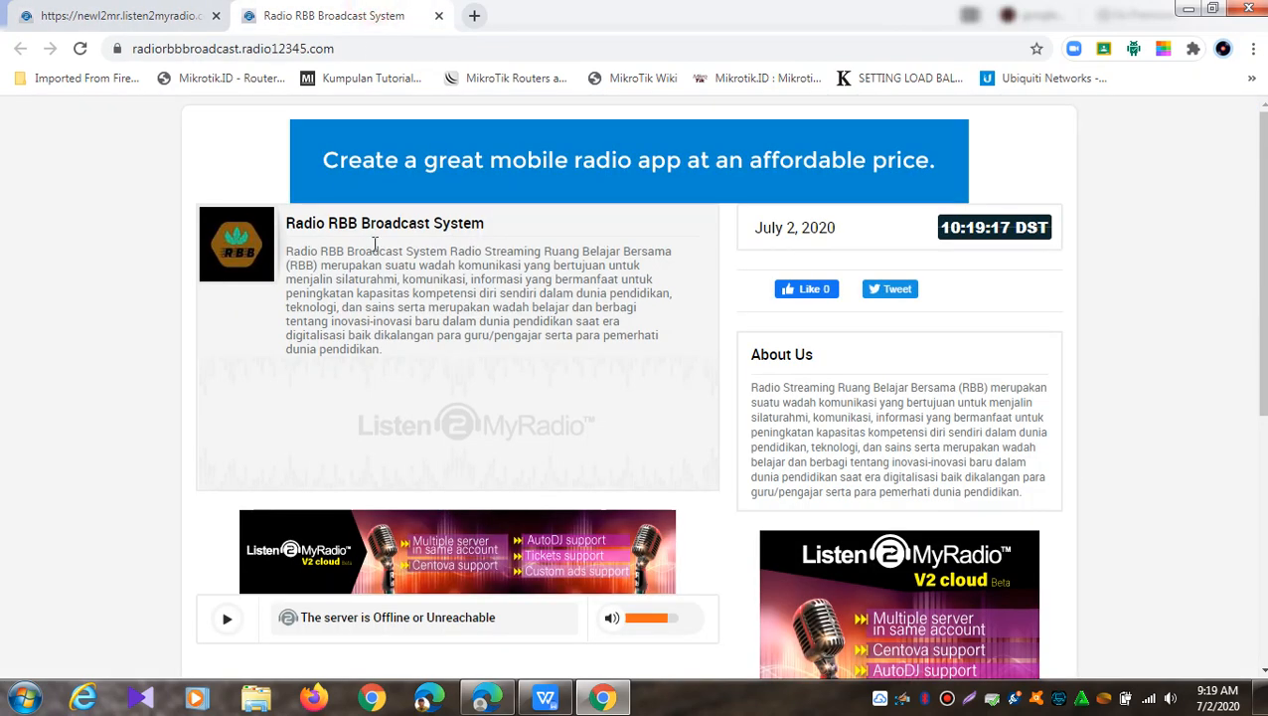
scroll(467, 259, "down", 3)
scroll(472, 274, "down", 2)
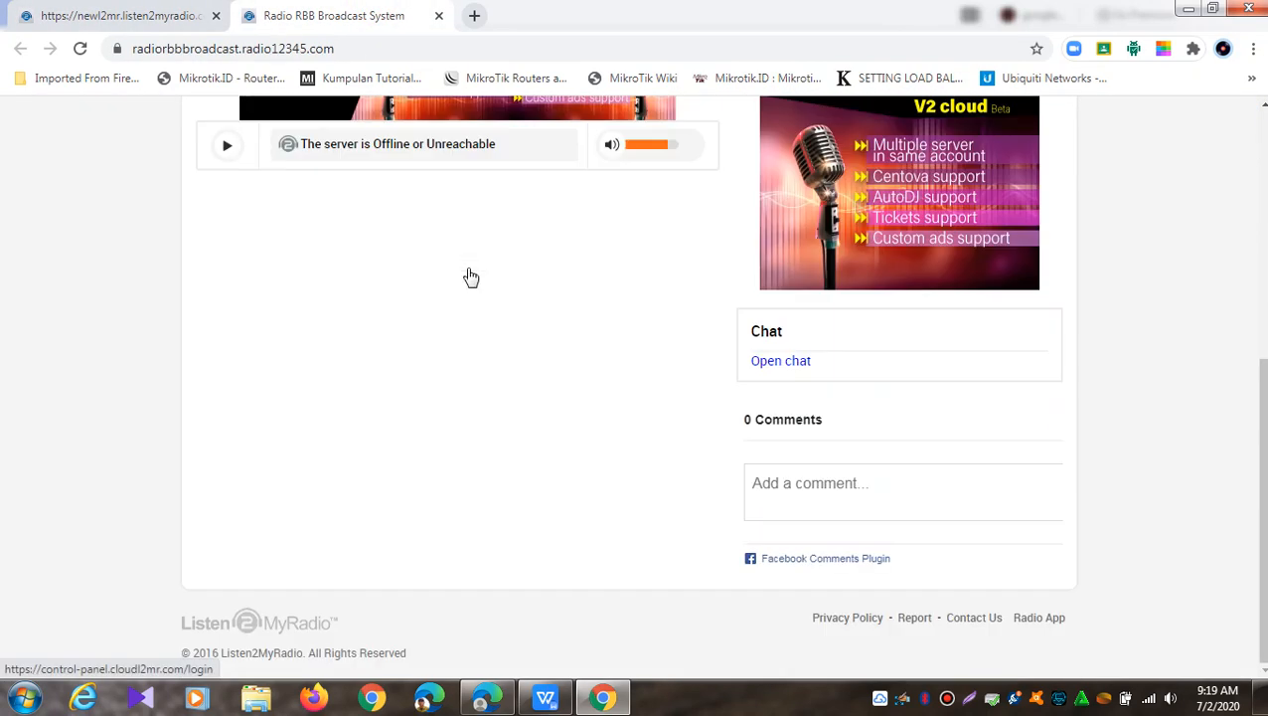
scroll(472, 271, "up", 5)
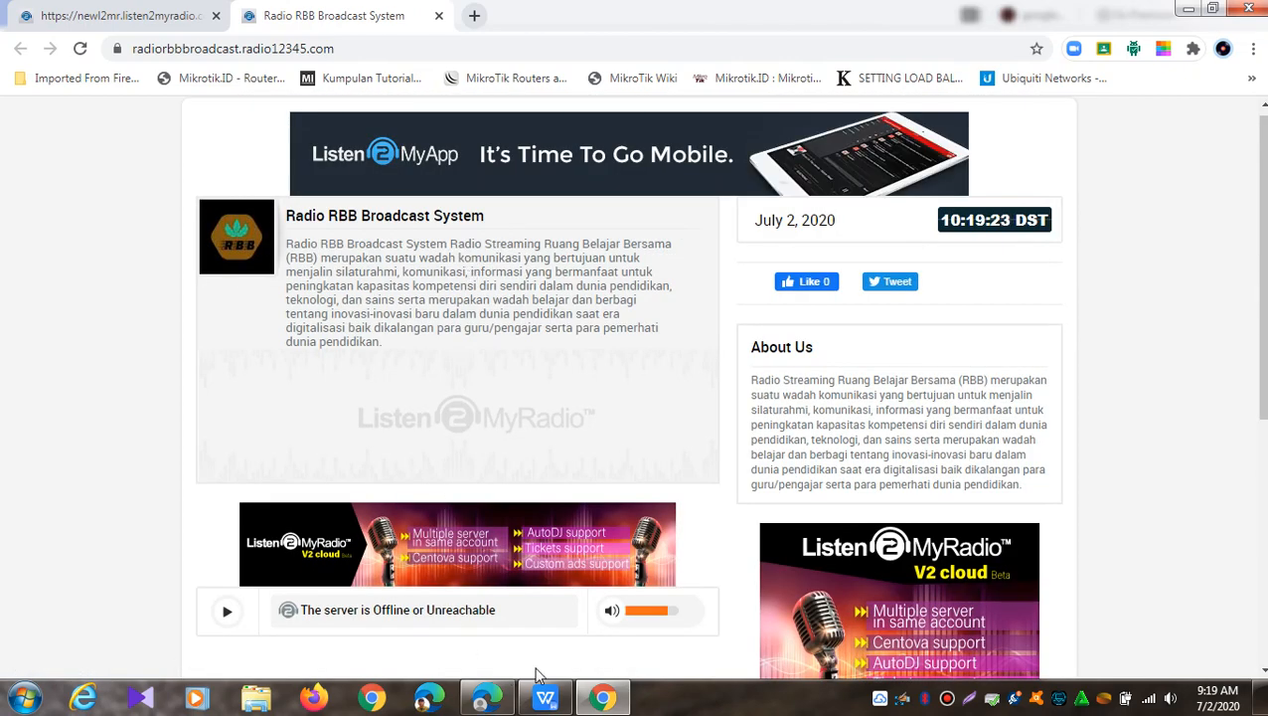
left_click(545, 696)
left_click(503, 352)
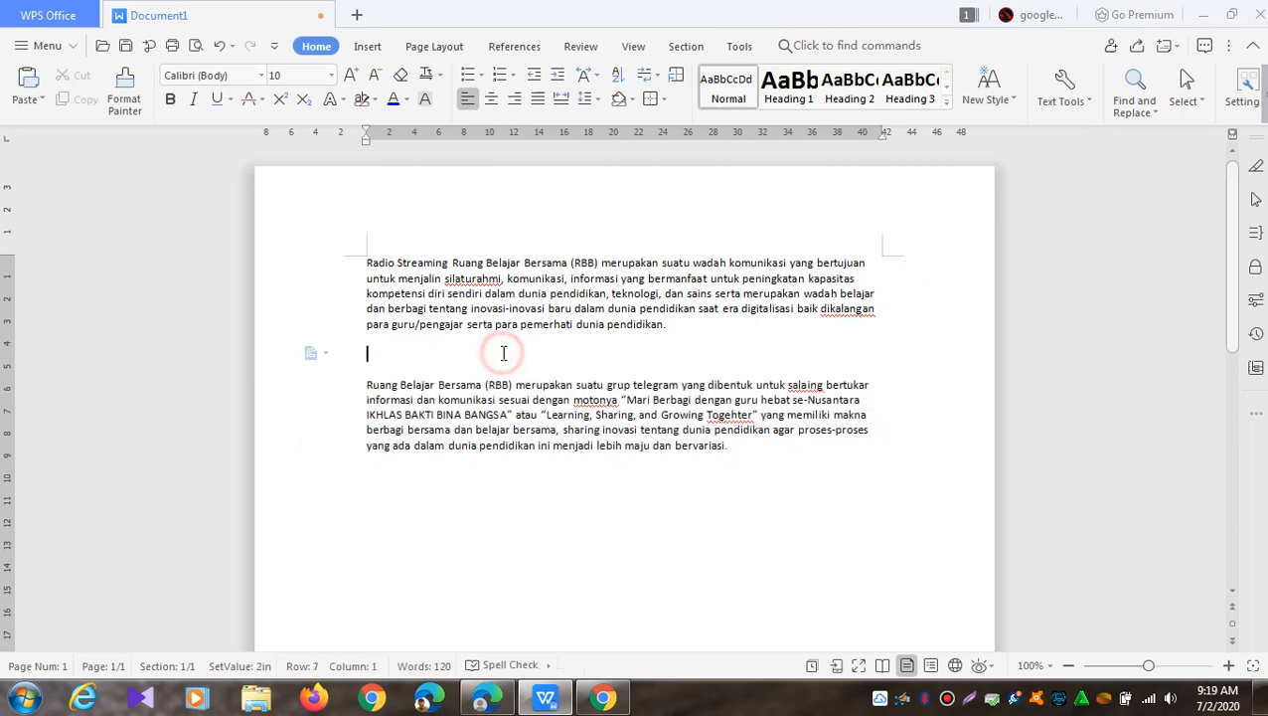
left_click(1192, 14)
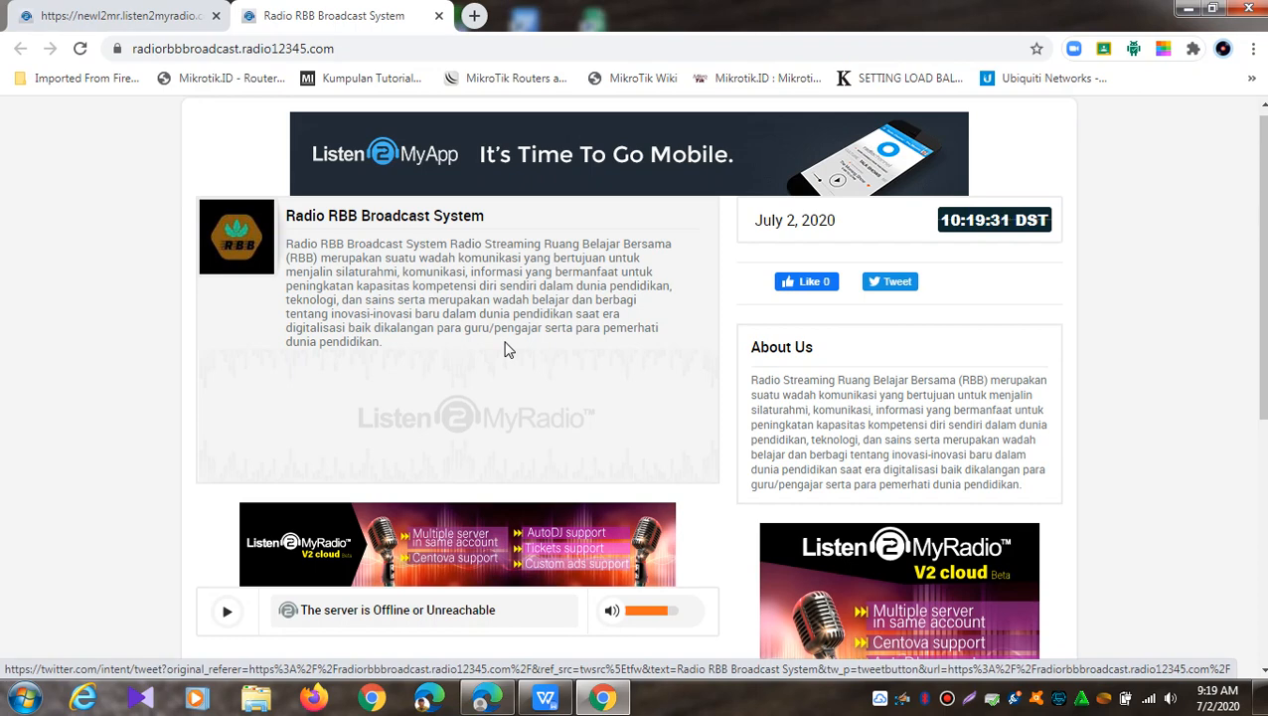
scroll(646, 338, "down", 3)
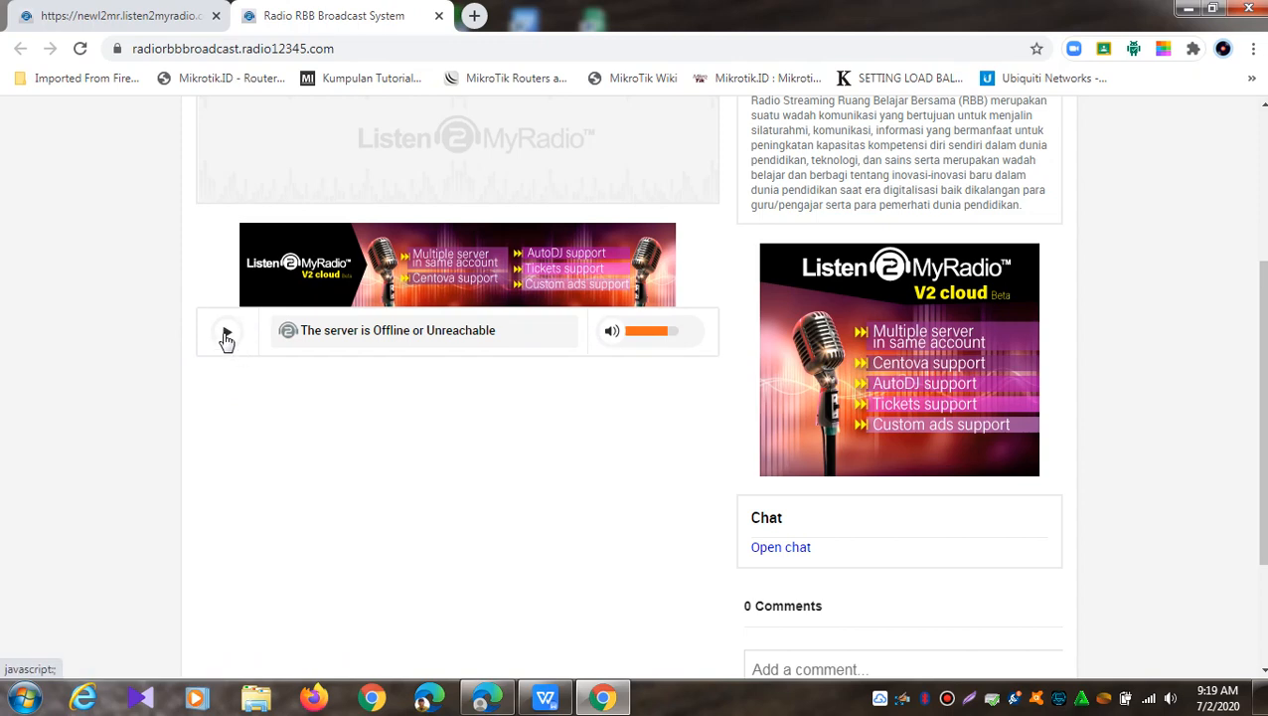
left_click(109, 15)
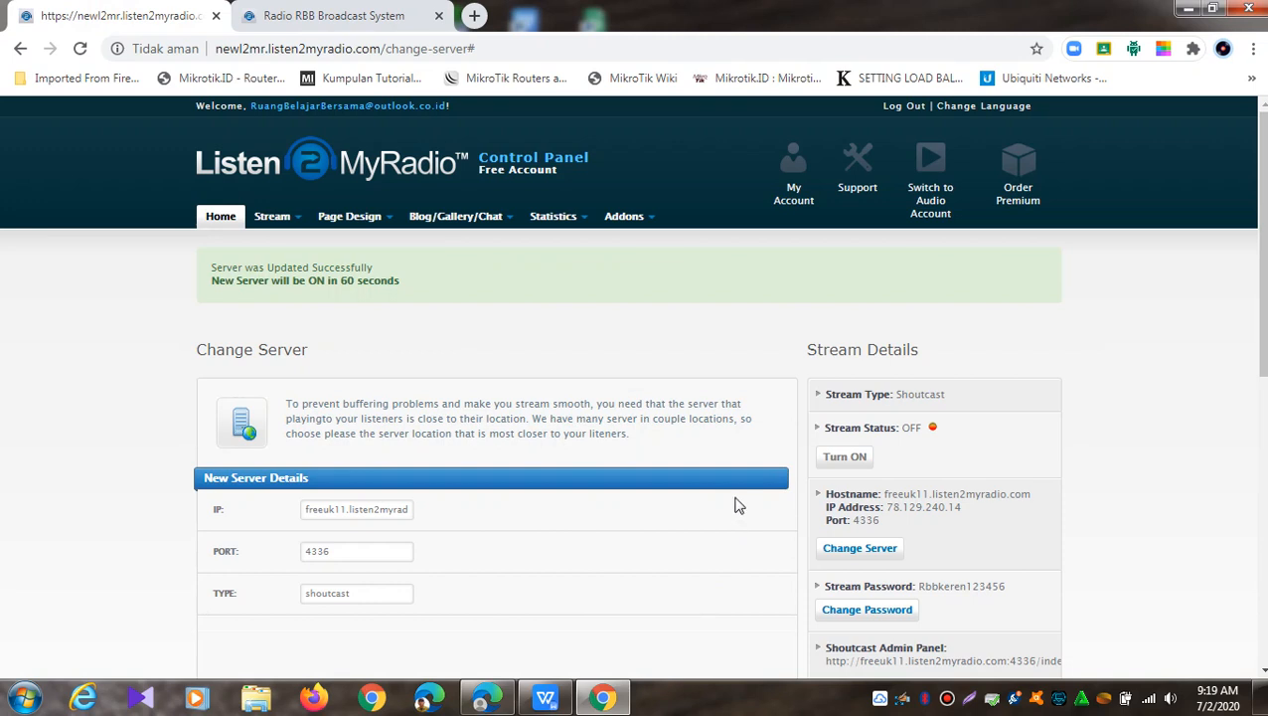
Reload the station page to show the stream ON, then screenshot the Stream Status and server details.
left_click(80, 48)
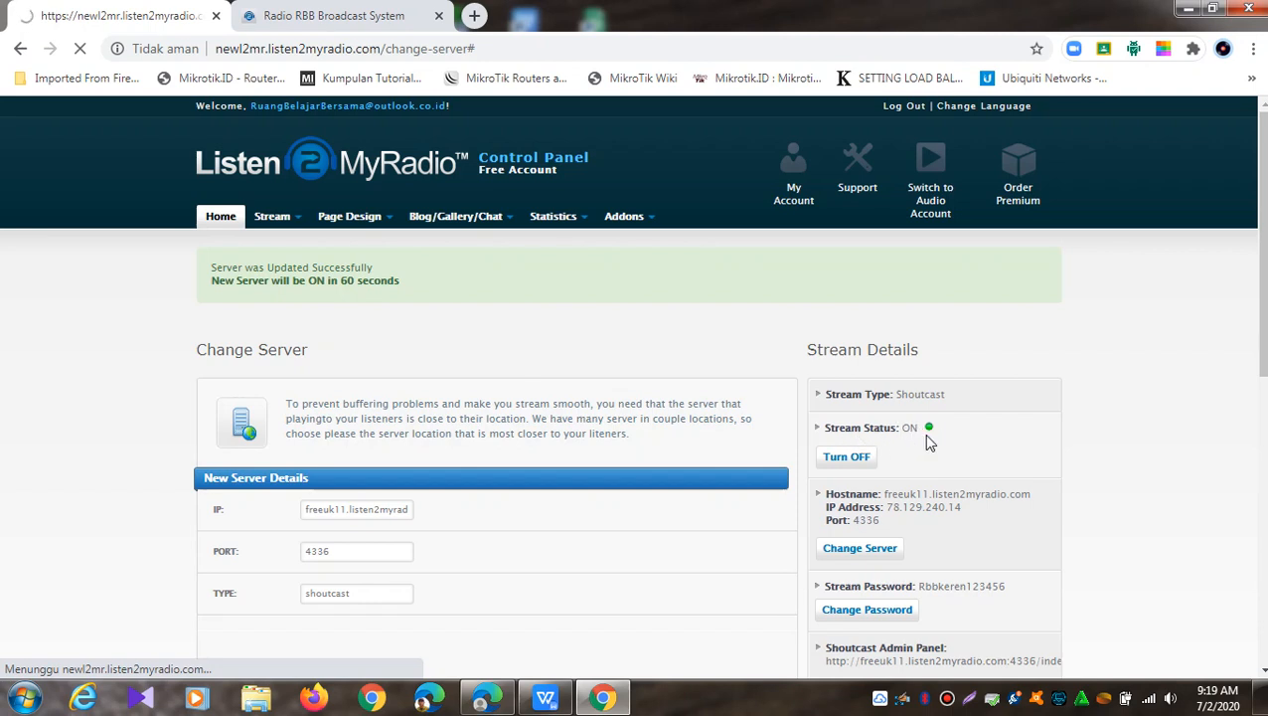
scroll(931, 440, "down", 2)
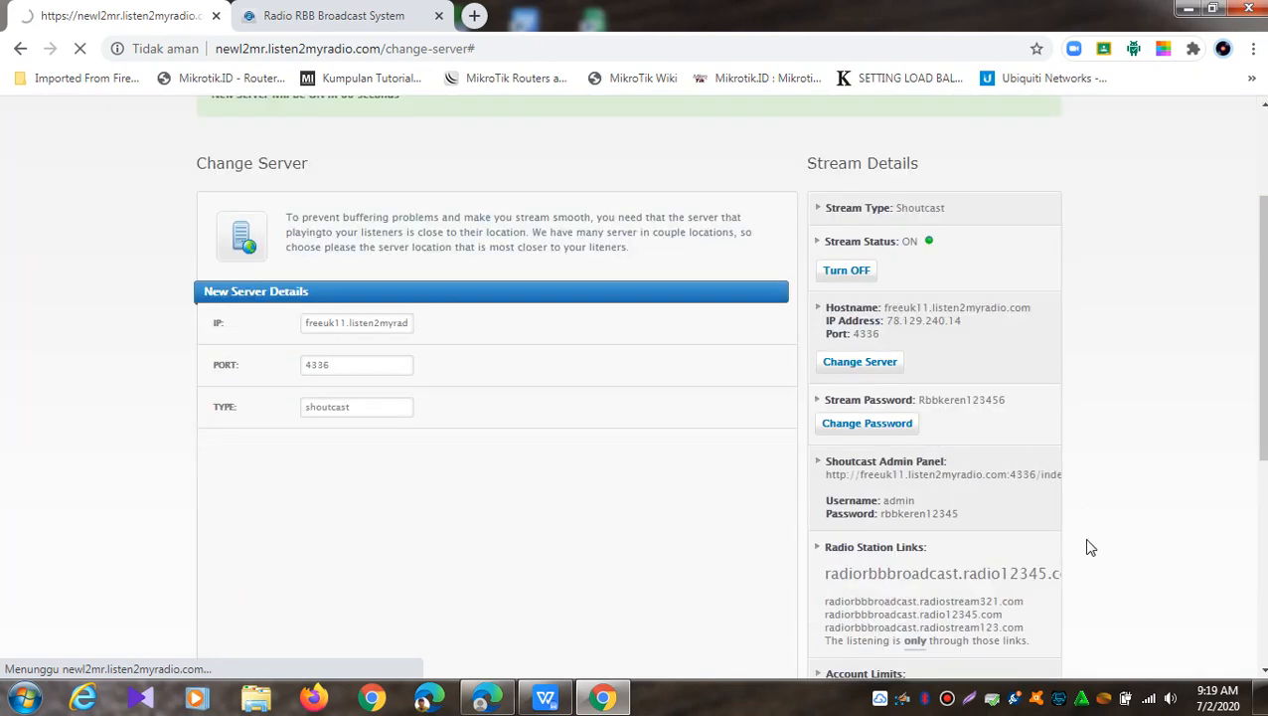
left_click(969, 699)
left_click_drag(801, 222, 1072, 660)
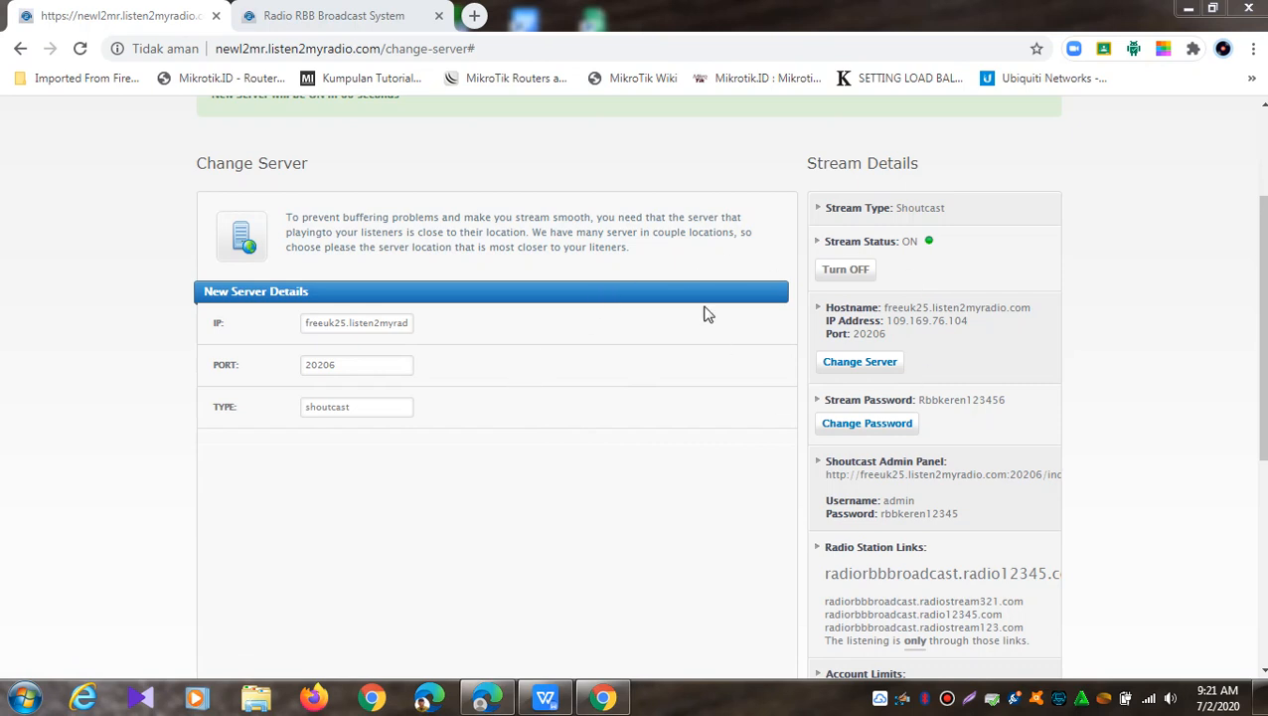
left_click(358, 10)
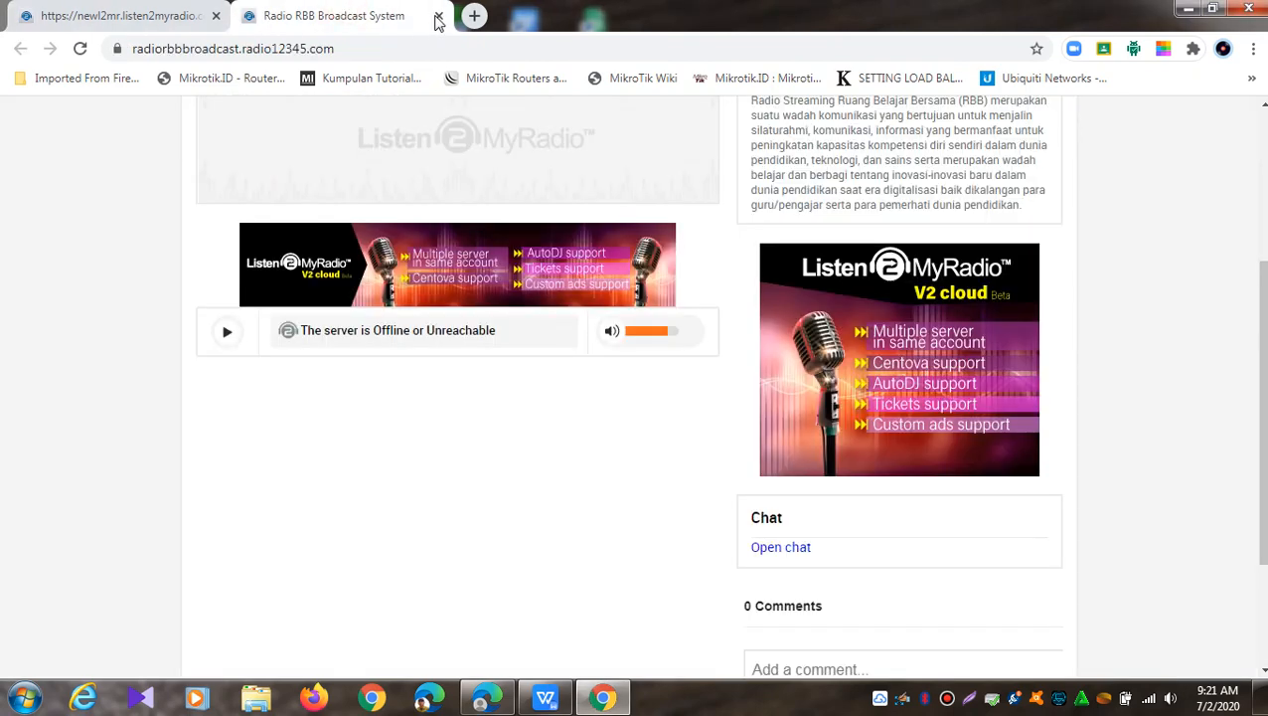
left_click(147, 15)
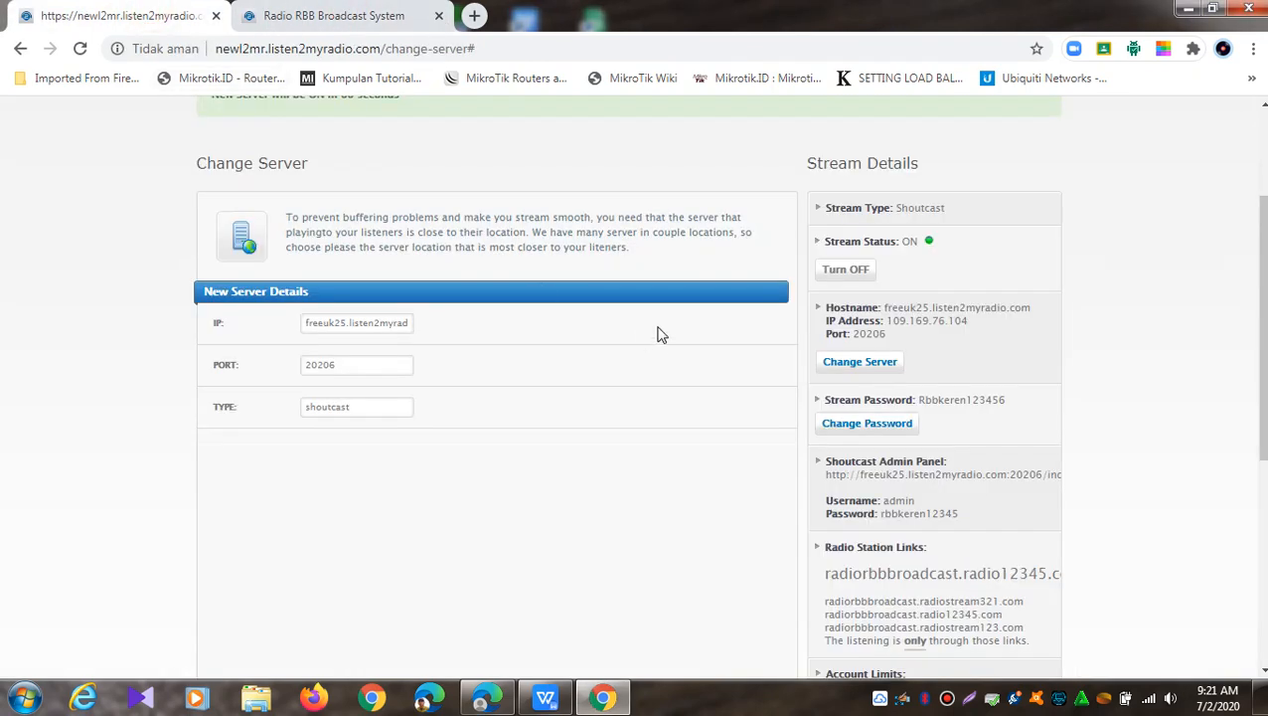
scroll(663, 323, "down", 3)
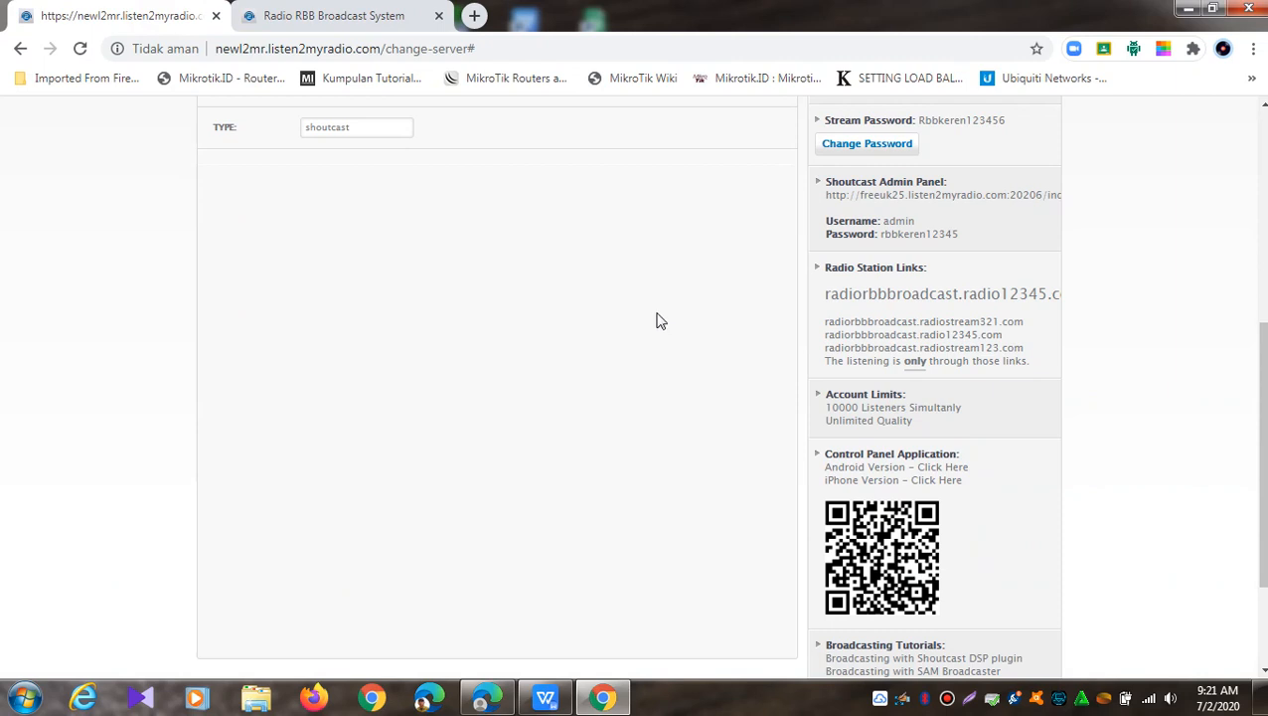
scroll(681, 322, "down", 2)
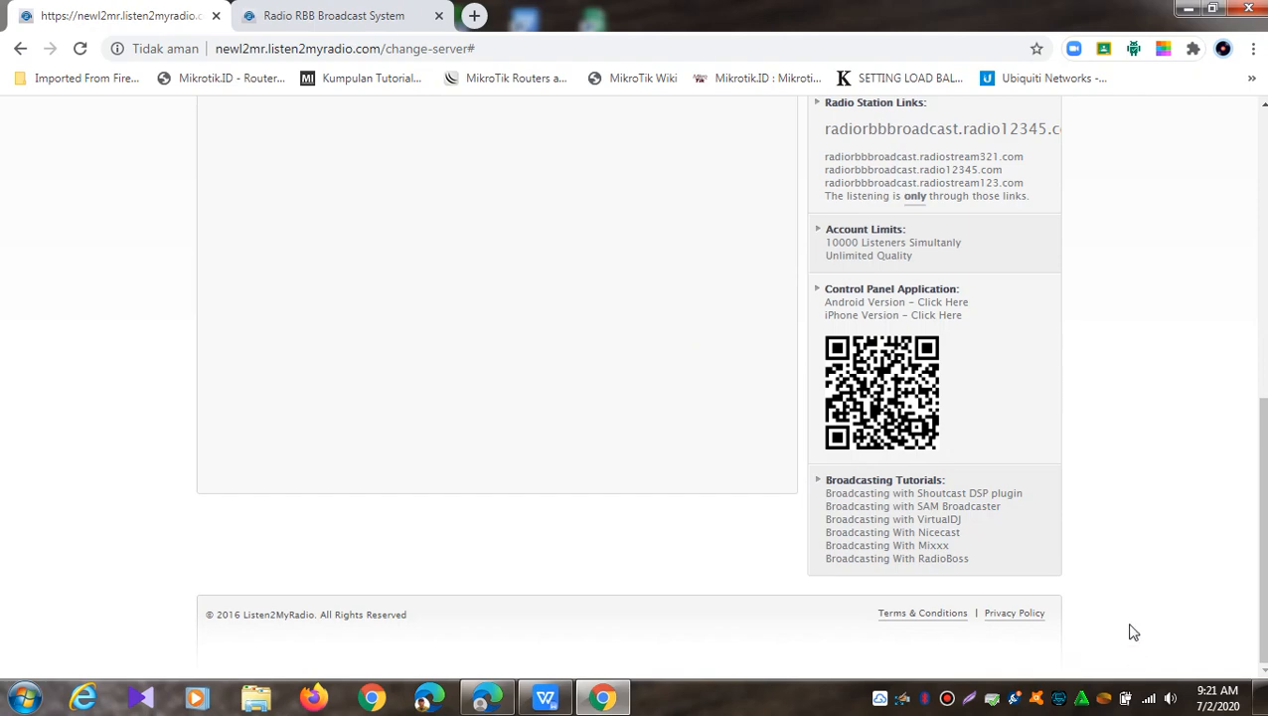
scroll(1161, 582, "up", 6)
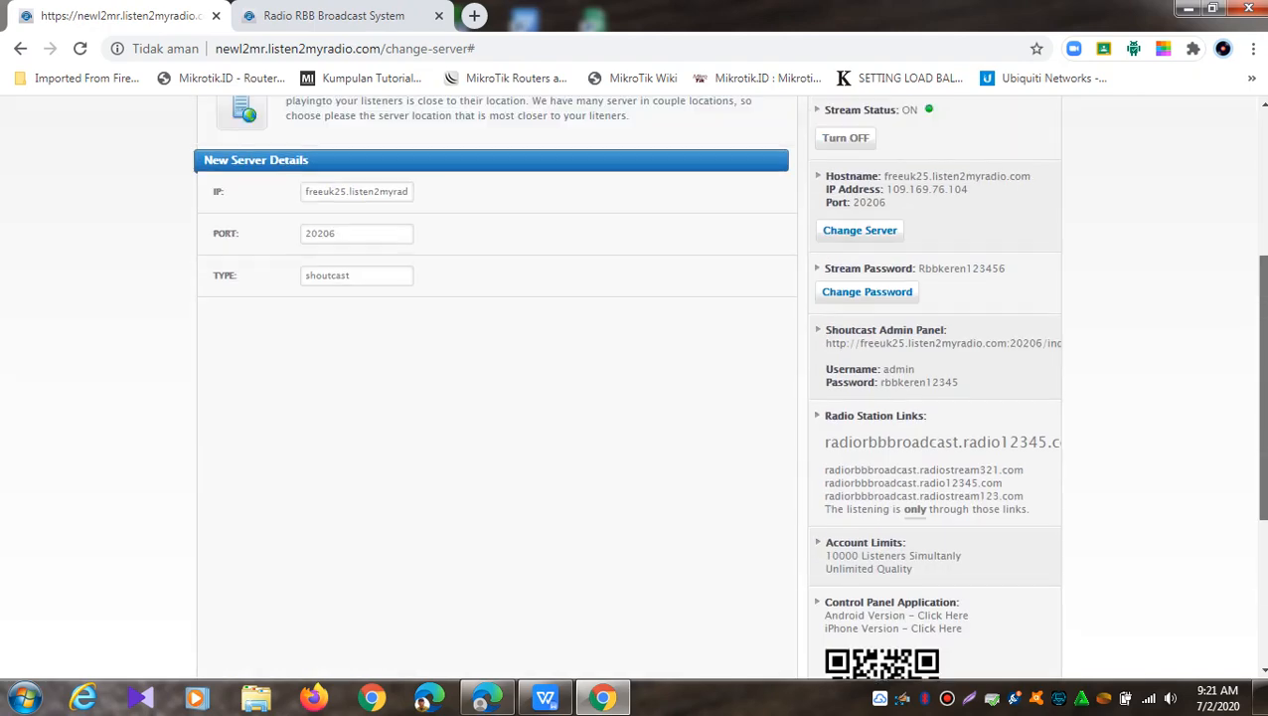
scroll(682, 387, "down", 3)
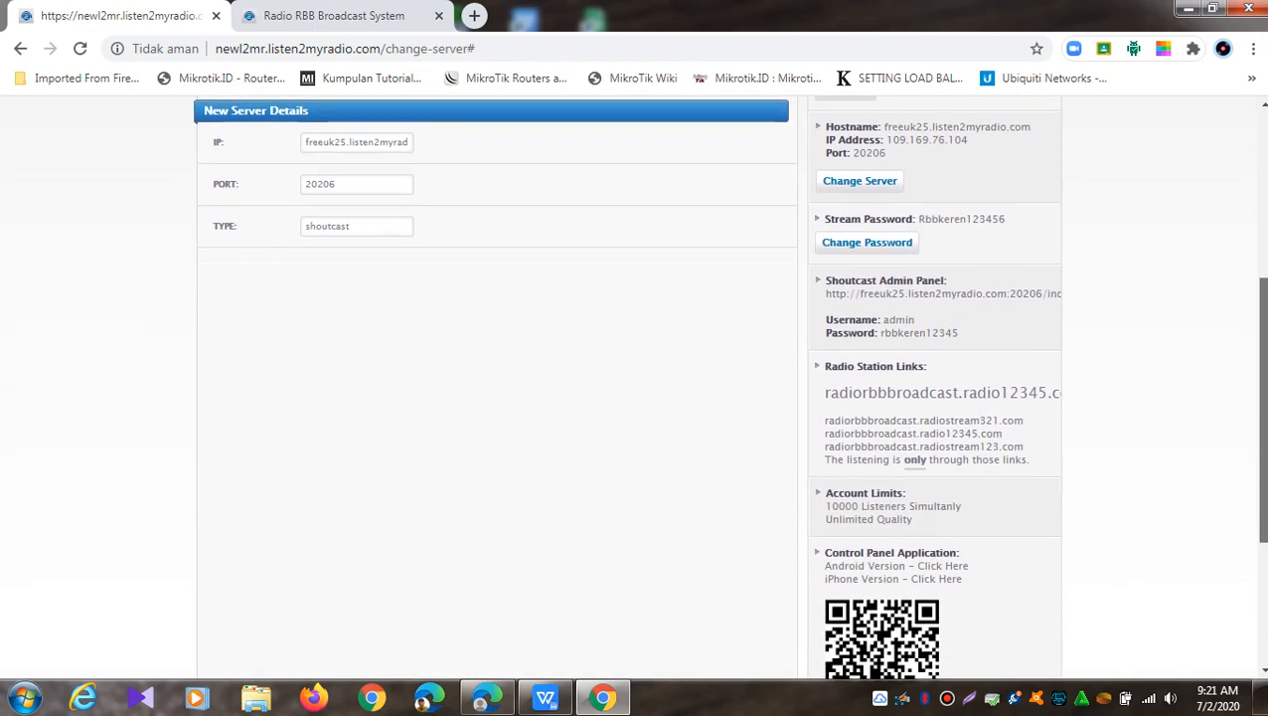
scroll(682, 388, "up", 3)
scroll(682, 387, "down", 5)
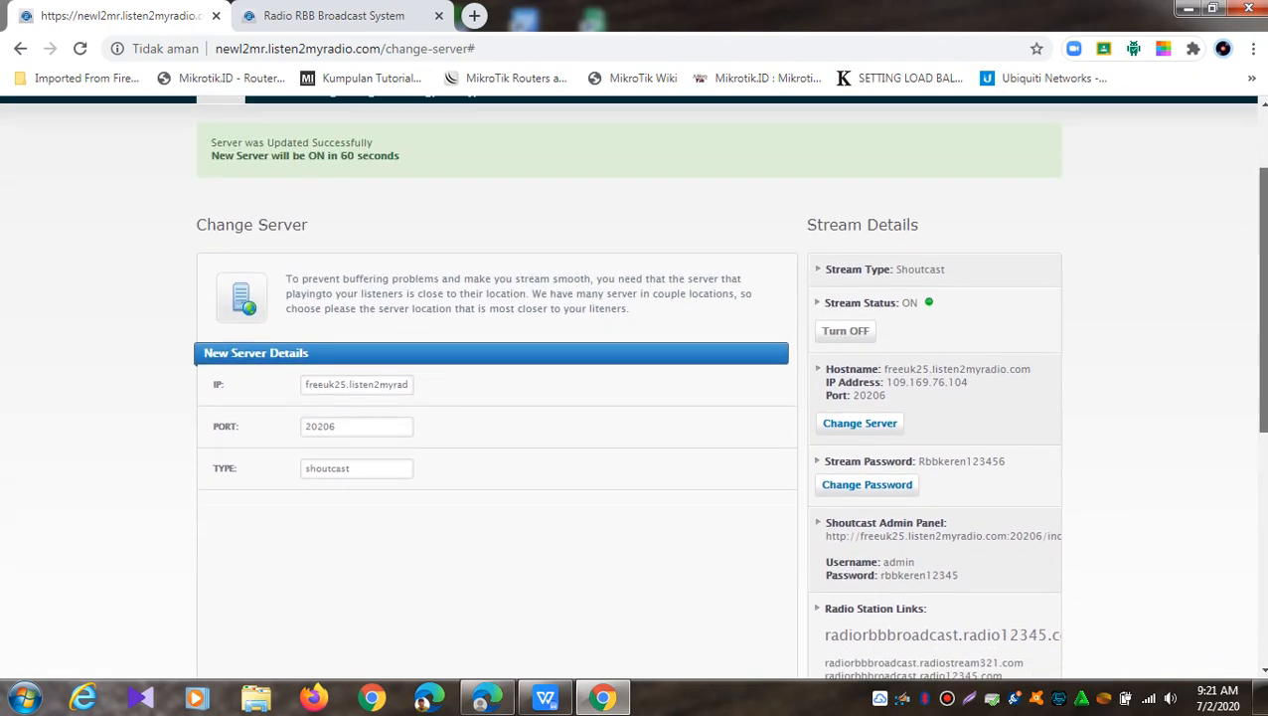
scroll(1264, 534, "down", 1)
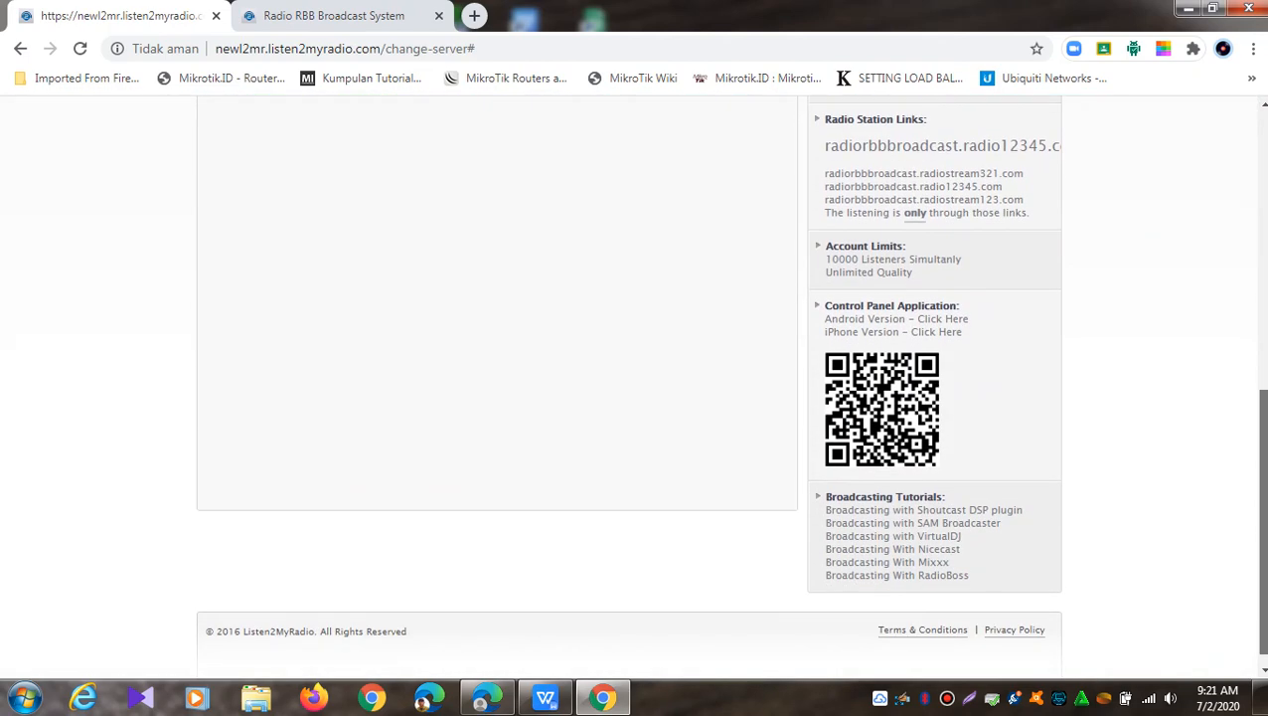
Start and cancel Lightshot captures of the Control Panel Application box and Broadcasting Tutorials list.
left_click(970, 698)
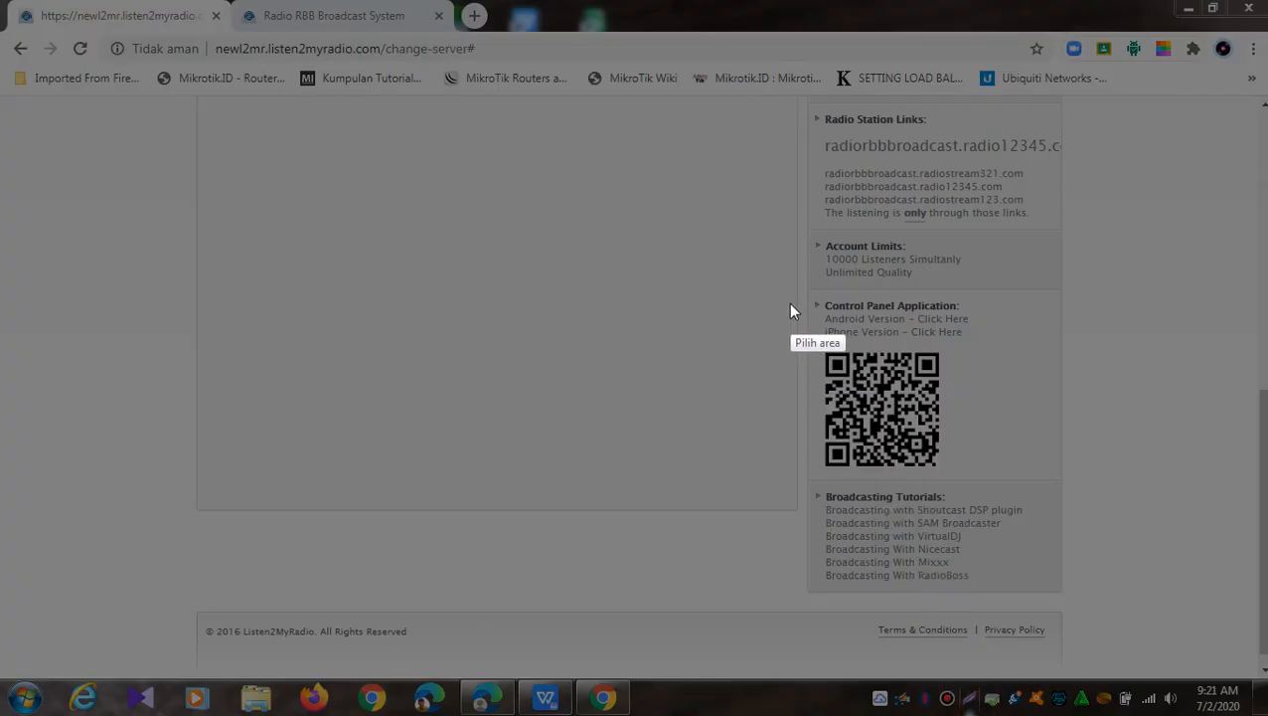
mouse_move(789, 292)
left_mouse_down()
mouse_move(943, 366)
mouse_move(1016, 369)
mouse_move(1055, 390)
mouse_move(1068, 483)
left_mouse_up()
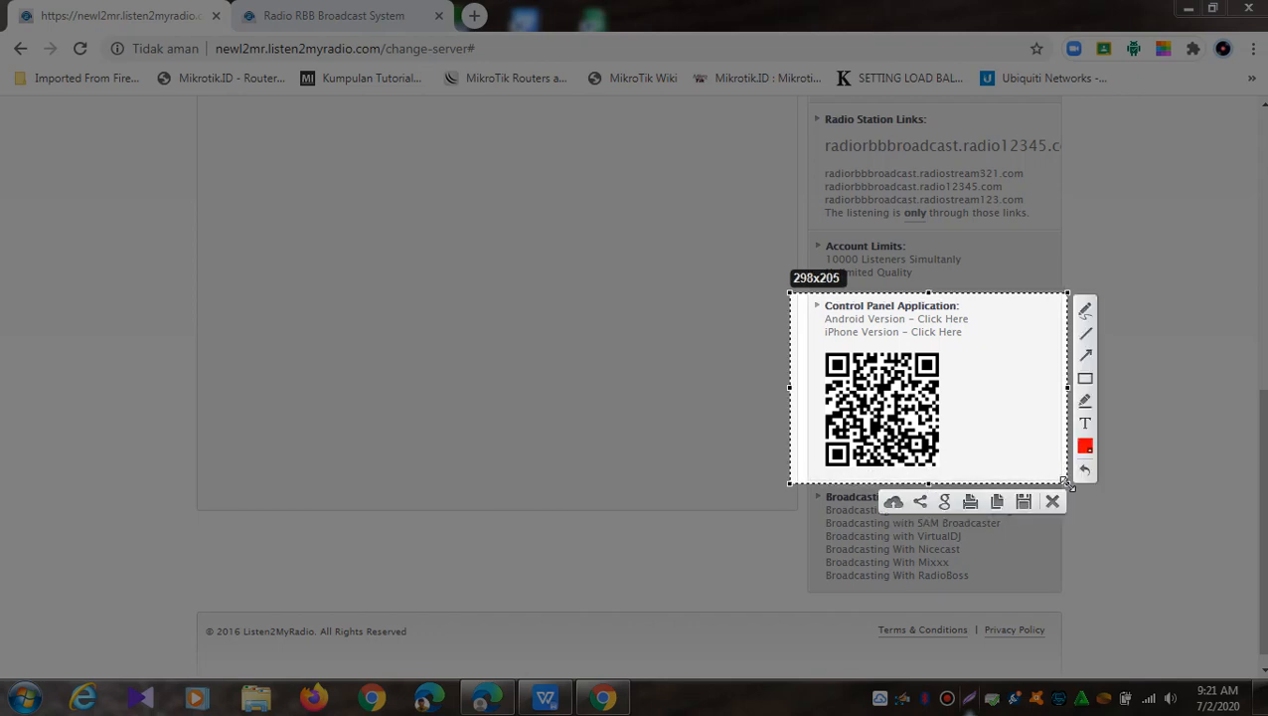
key("ctrl+c")
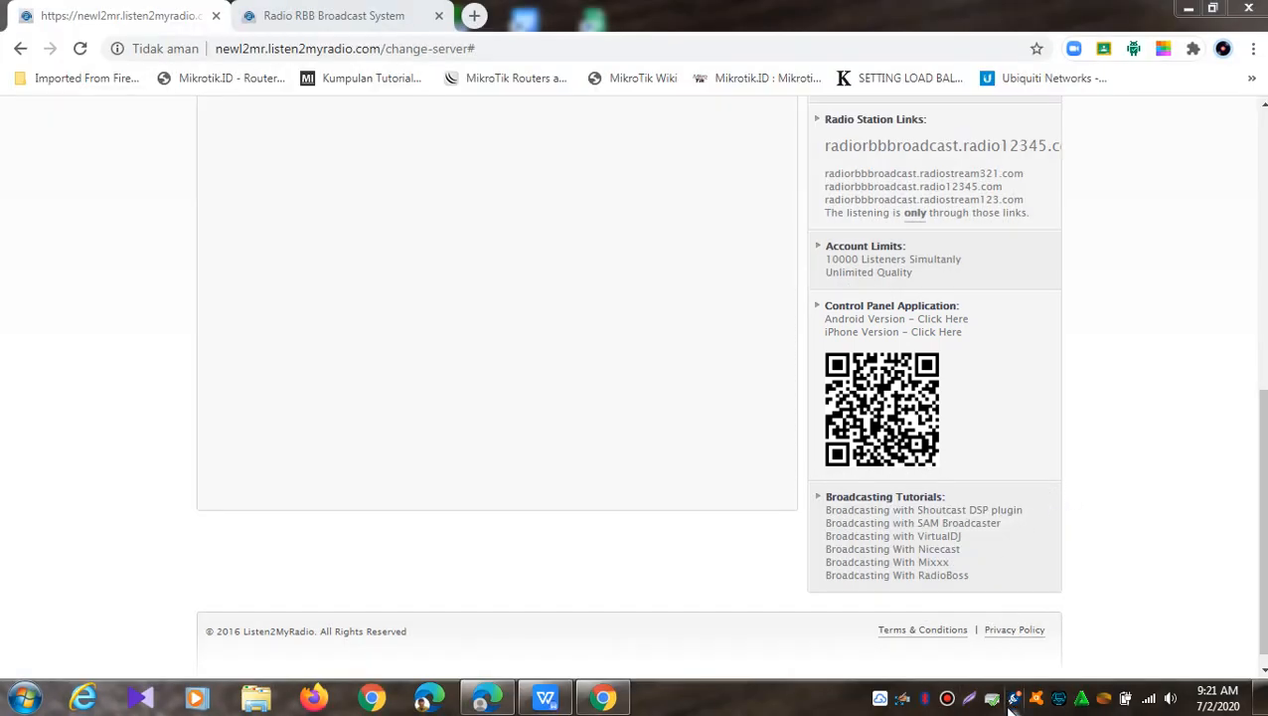
left_click(989, 698)
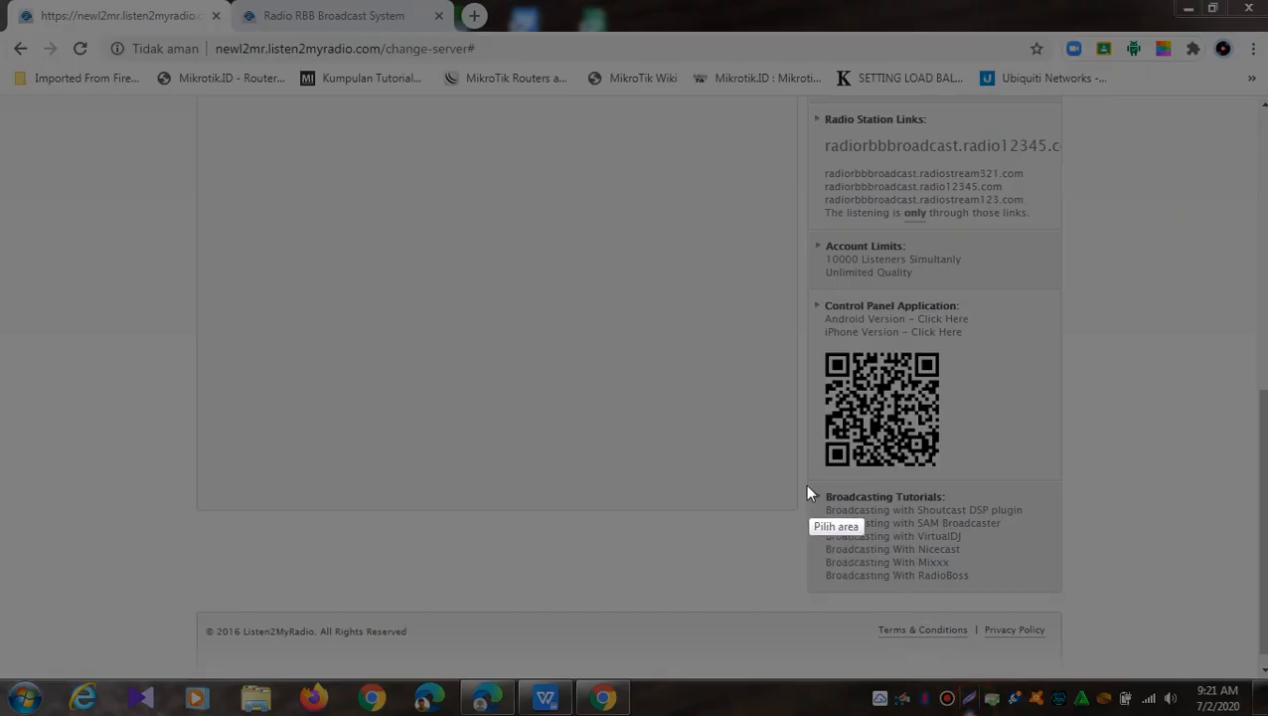
left_click_drag(804, 478, 1054, 592)
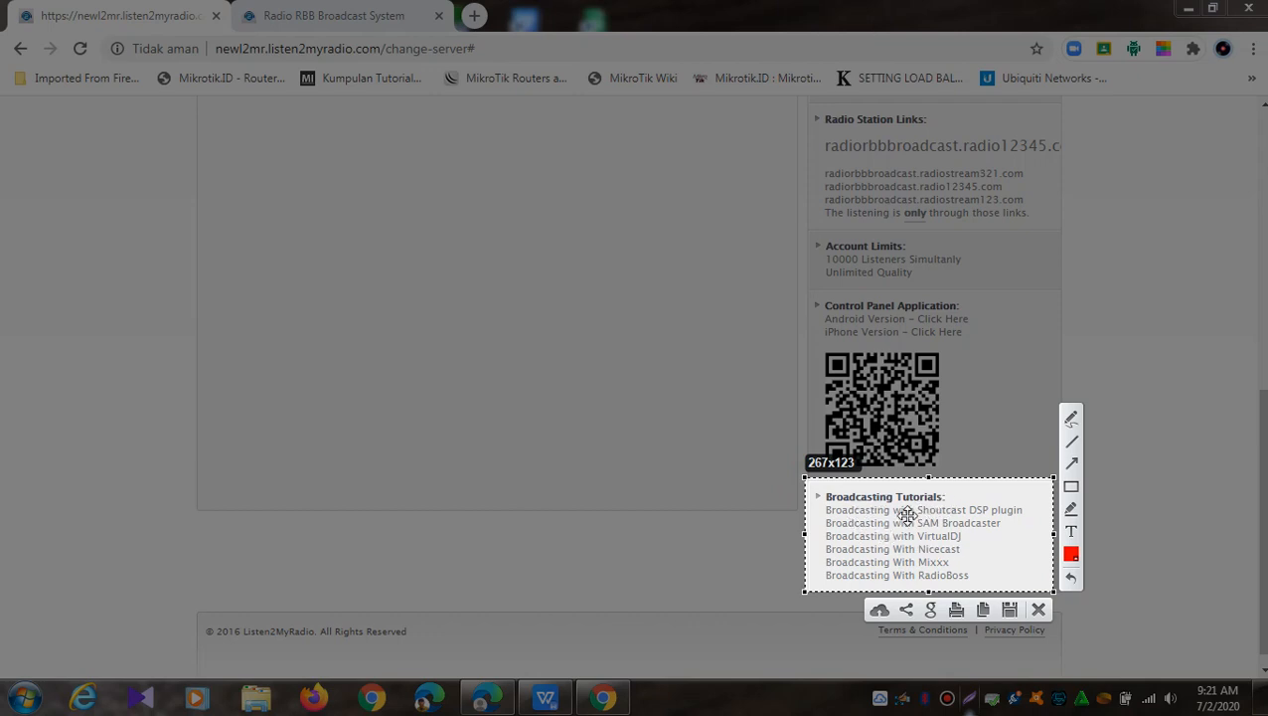
key("Escape")
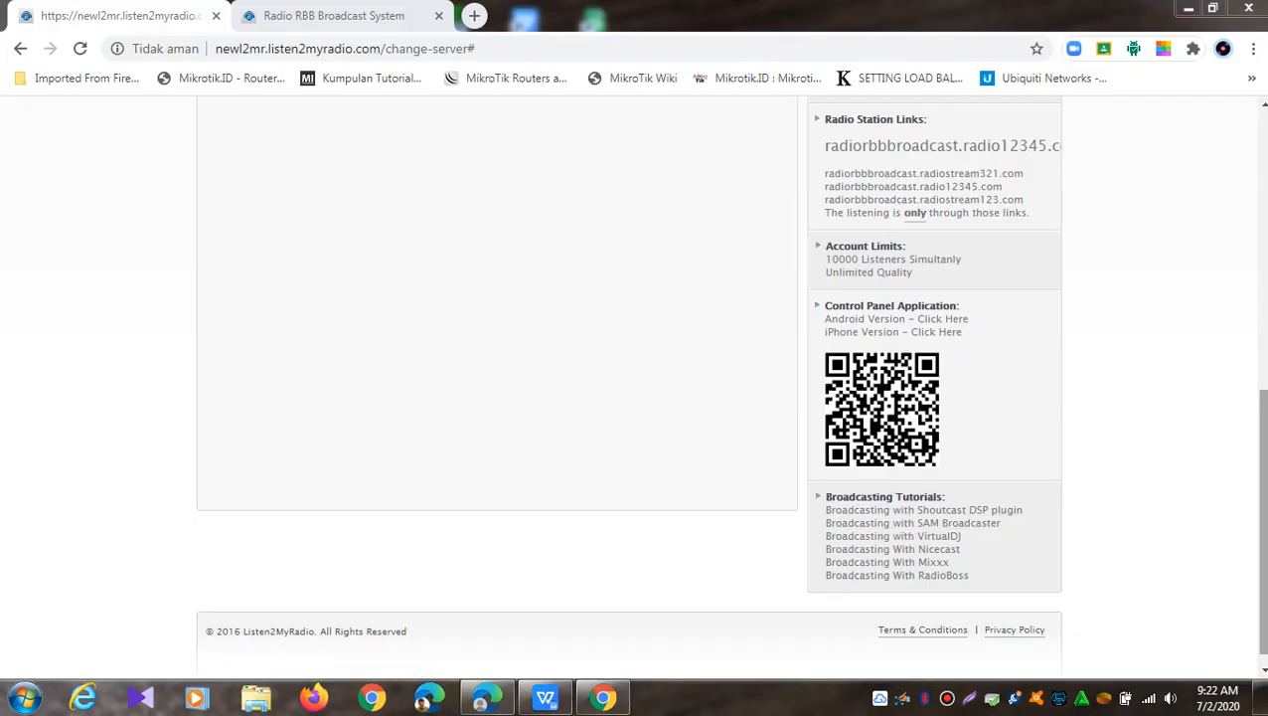
Start and cancel a capture of the hostname and stream password details, then minimize Chrome.
scroll(843, 129, "up", 4)
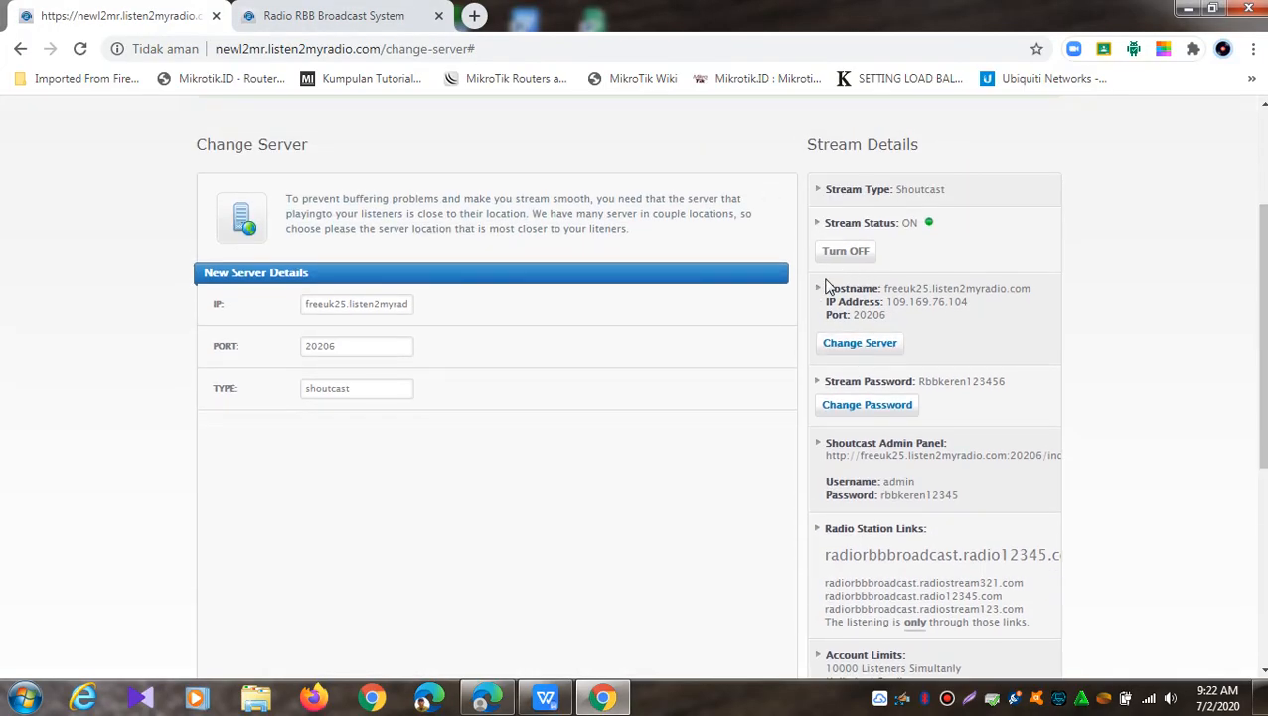
key("Print")
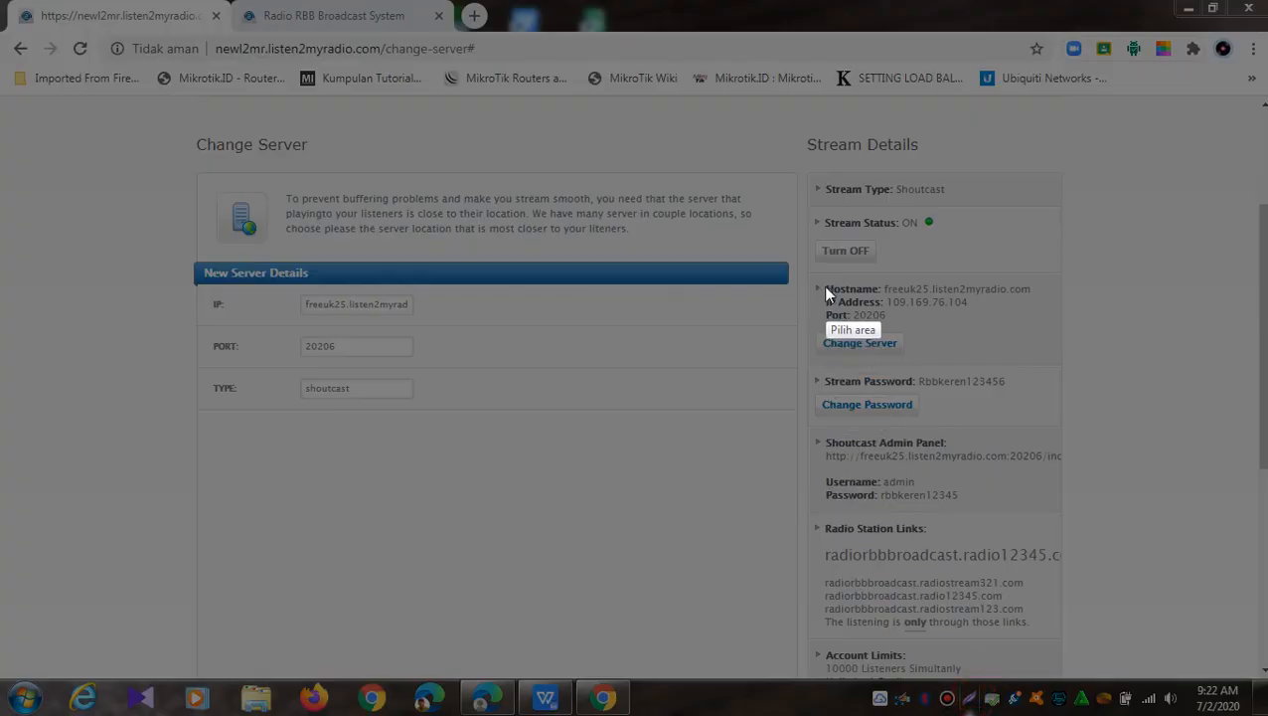
left_click_drag(805, 276, 1061, 425)
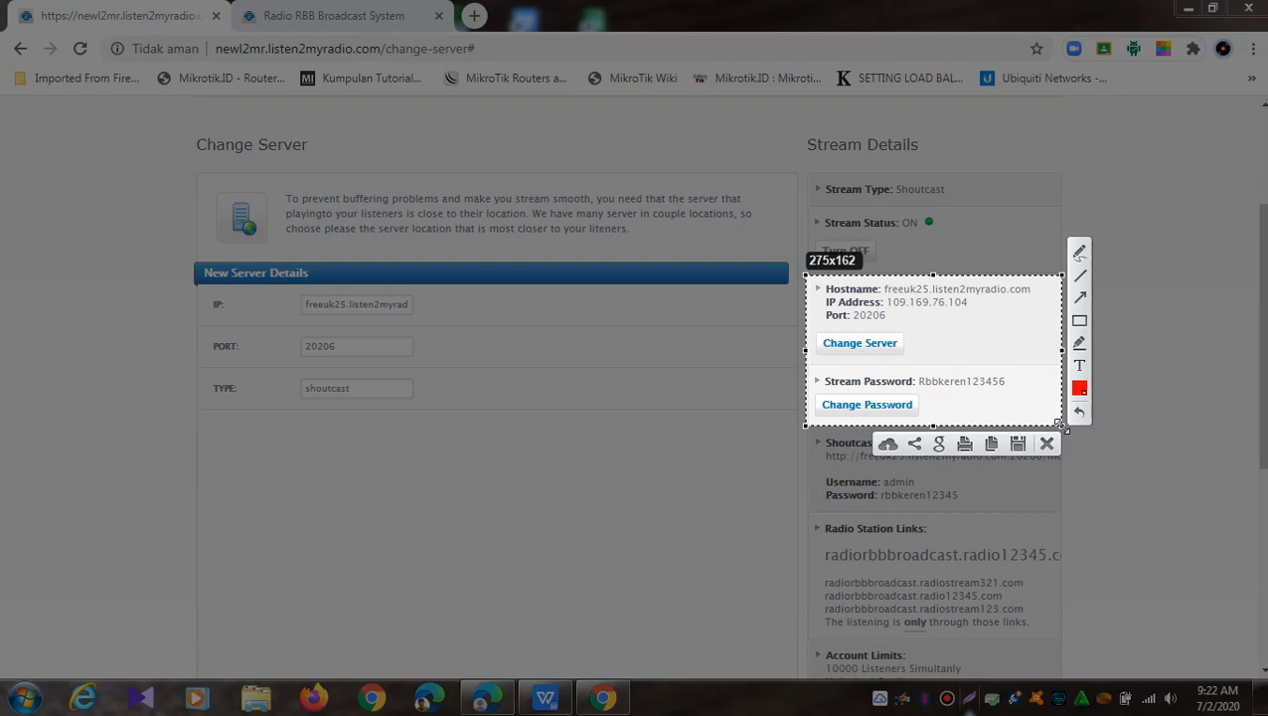
key("ctrl+c")
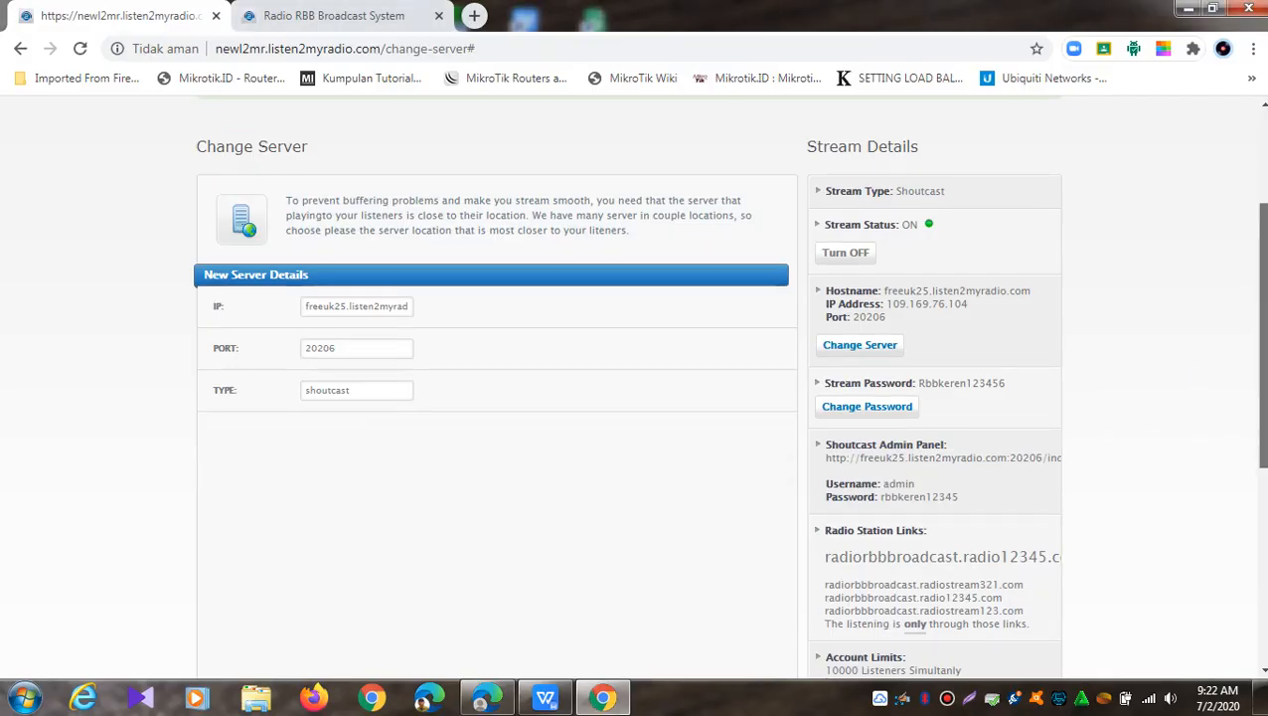
scroll(1199, 376, "down", 4)
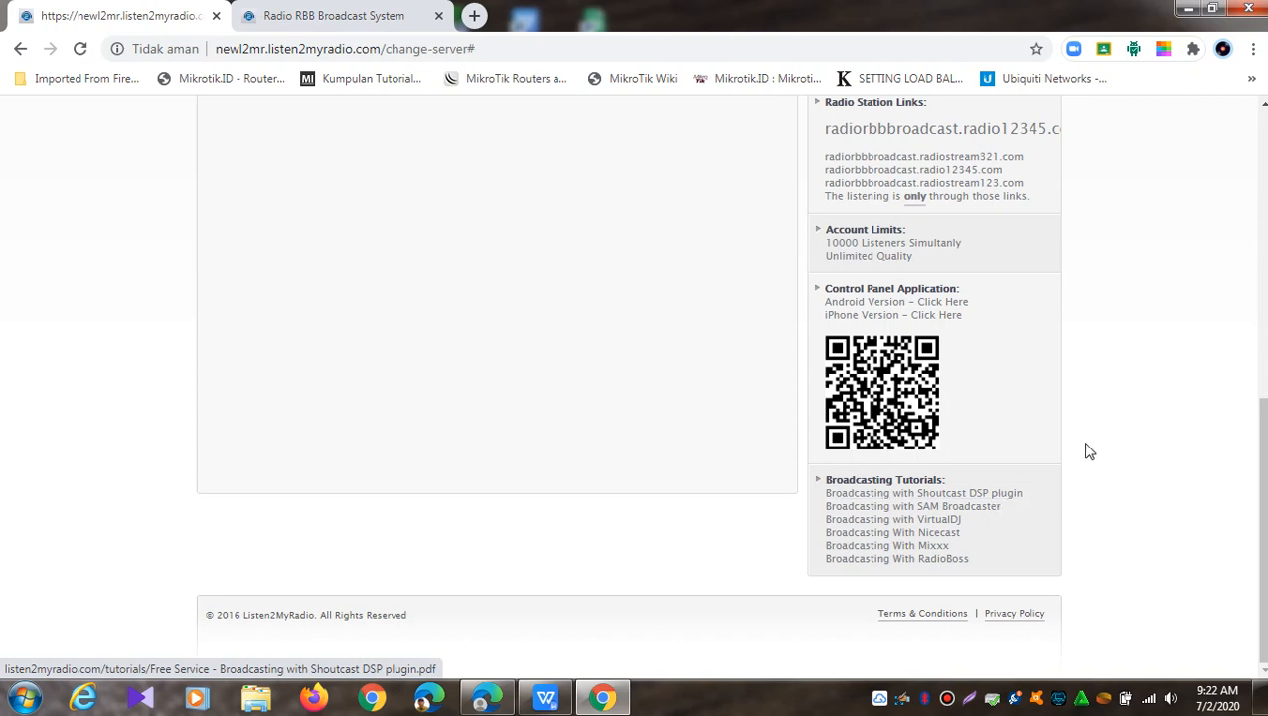
left_click(1186, 9)
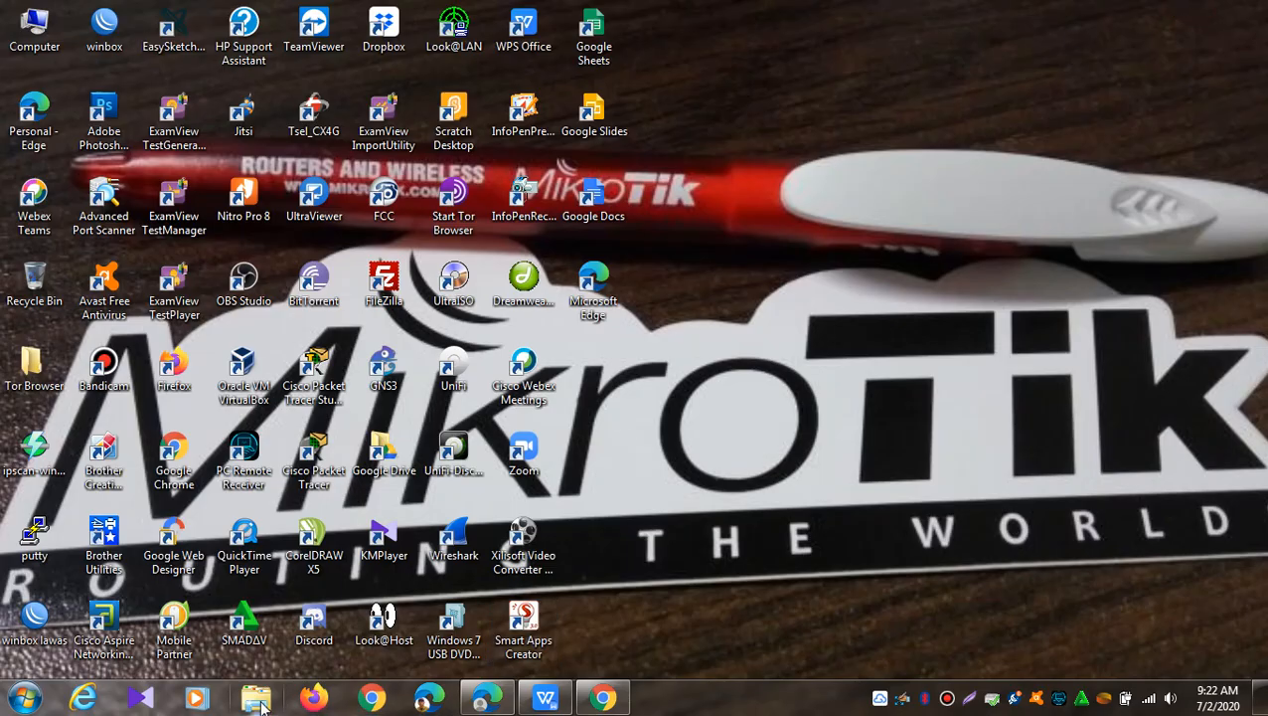
In Explorer, go to Downloads and open the Aplikasi Radio Caster Shout folder.
left_click(257, 698)
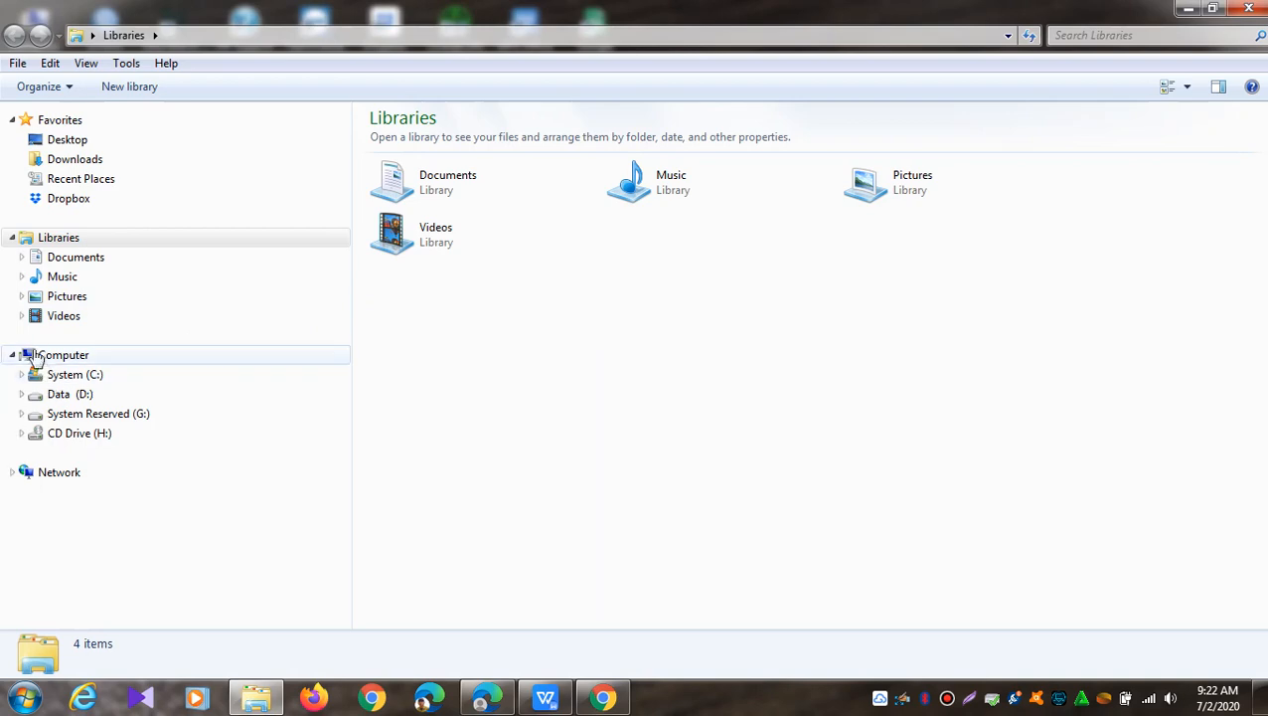
left_click(25, 394)
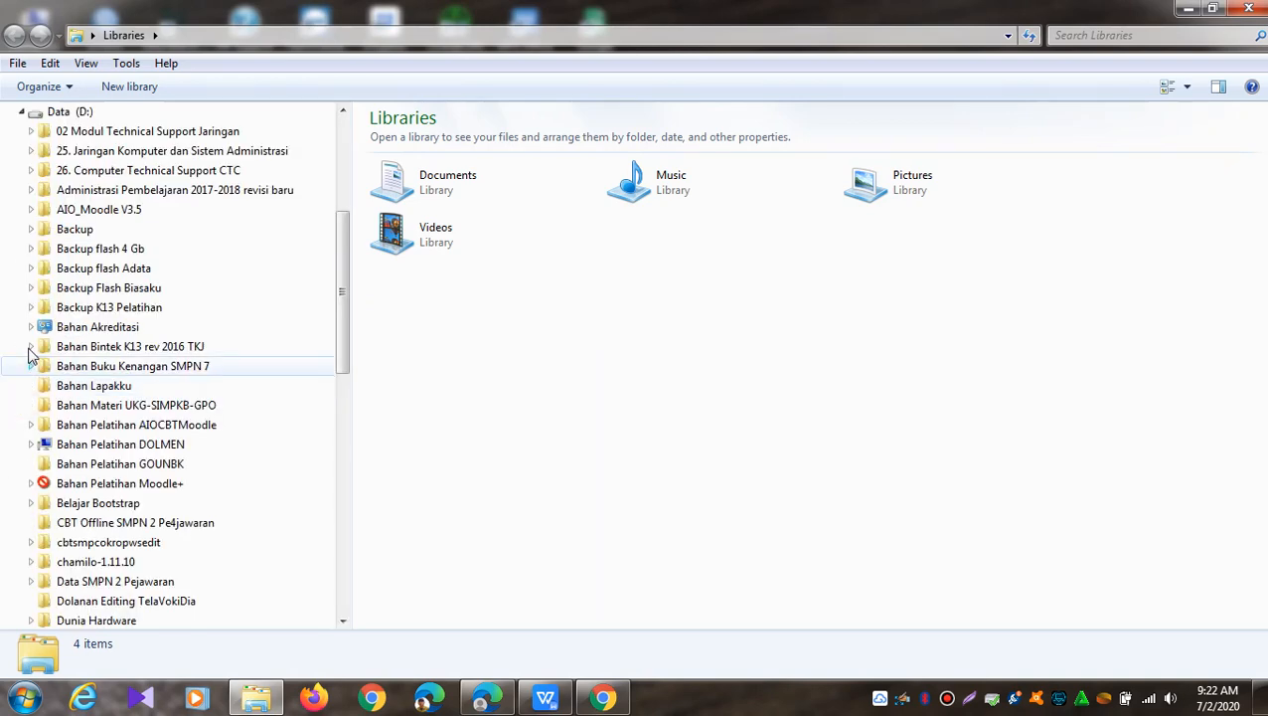
left_click(23, 113)
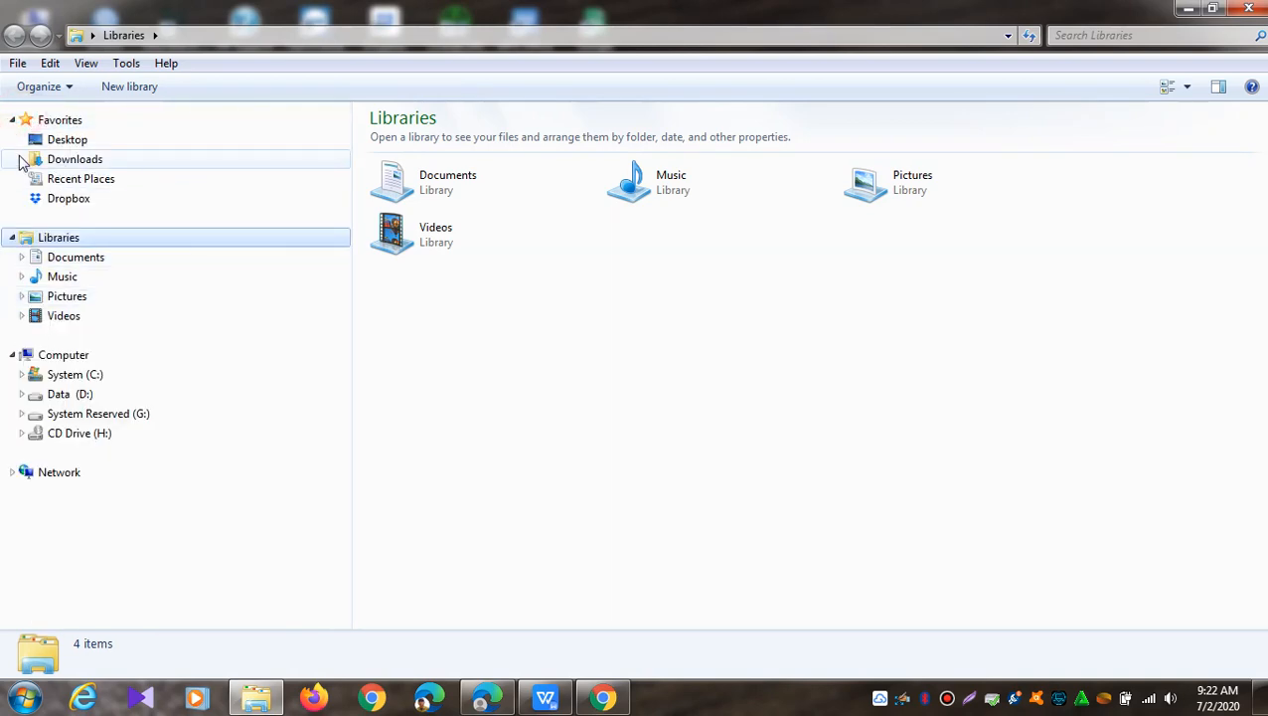
left_click(60, 160)
double_click(404, 166)
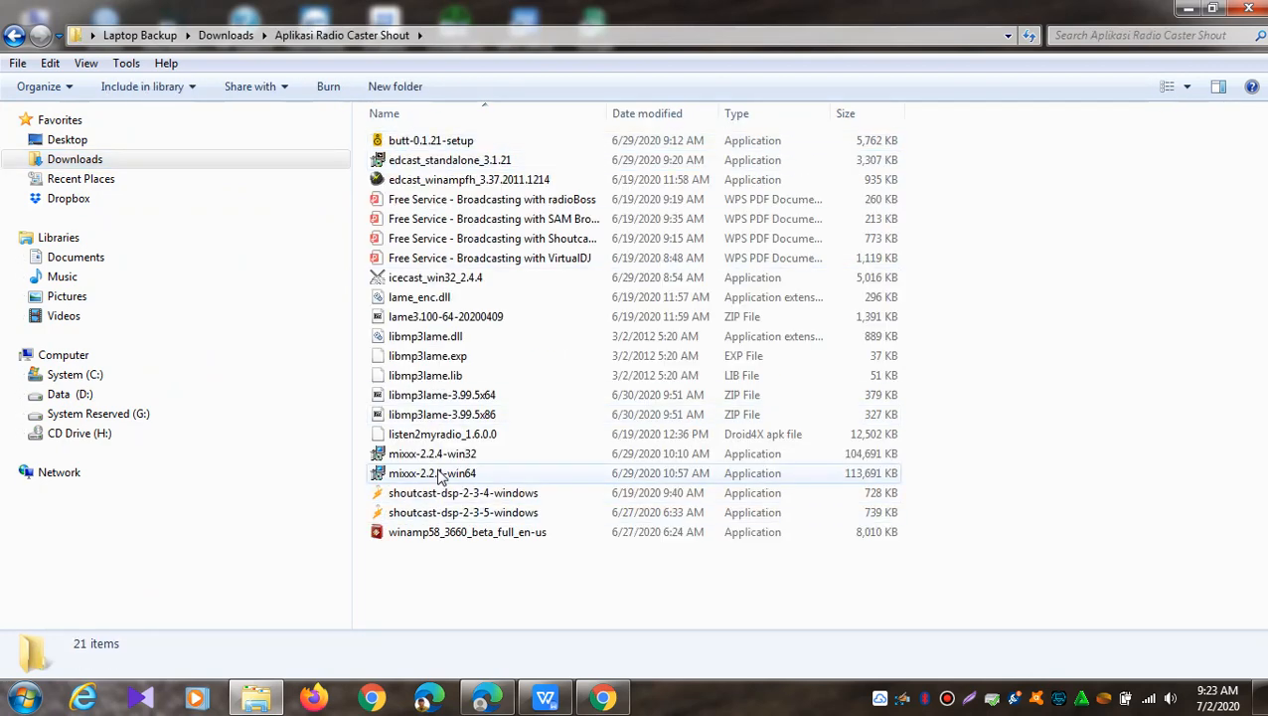
Install Winamp with Standard Install and the Winamp Modern skin, keeping default file associations, and launch it.
left_click(436, 534)
double_click(435, 534)
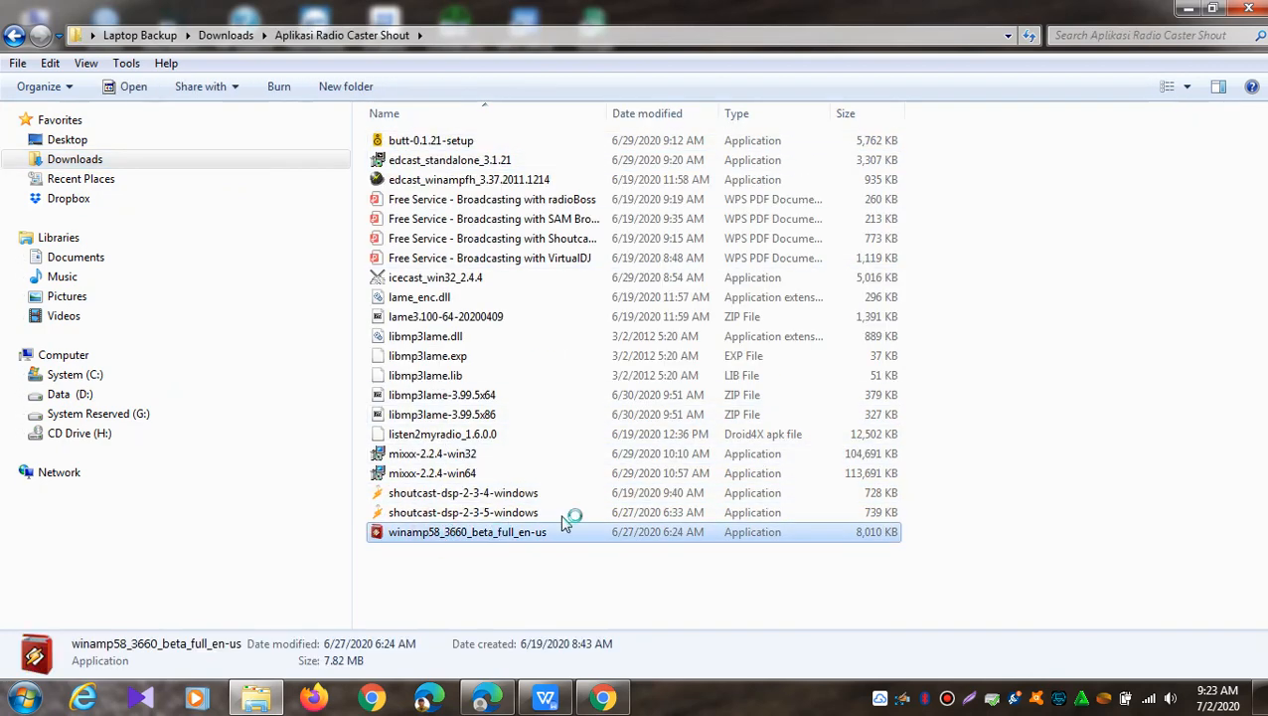
left_click(744, 497)
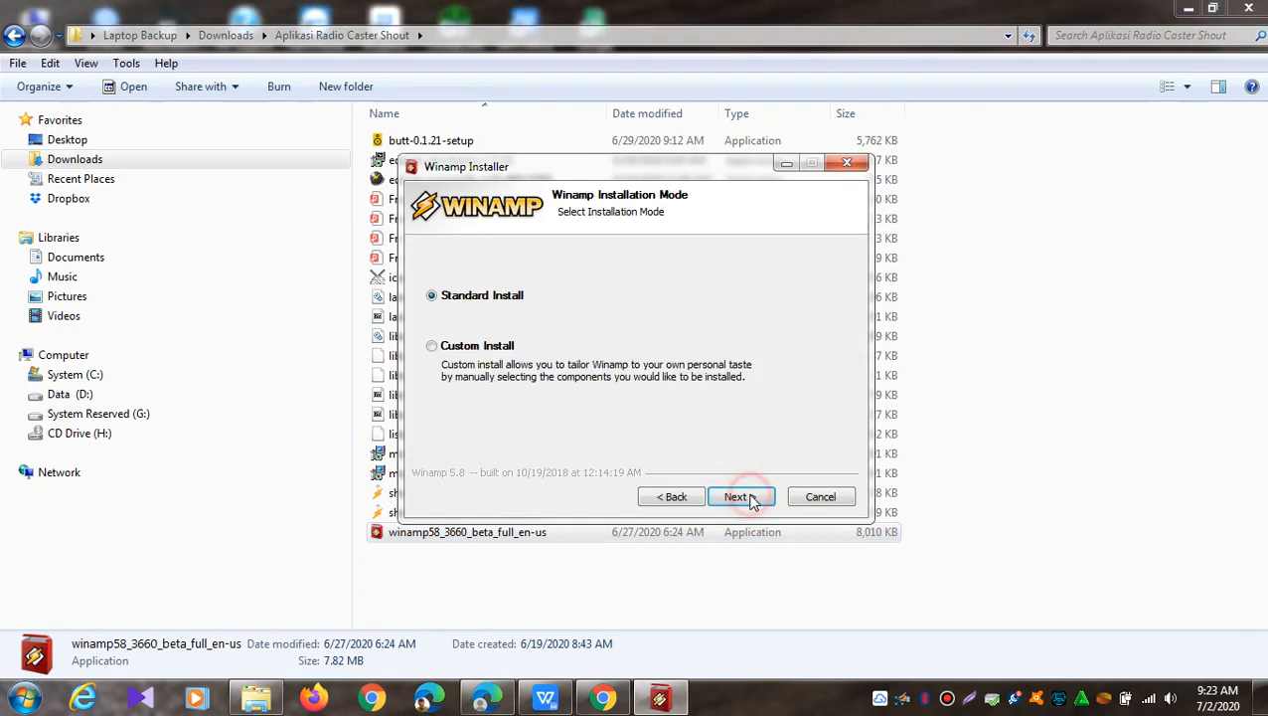
left_click(752, 501)
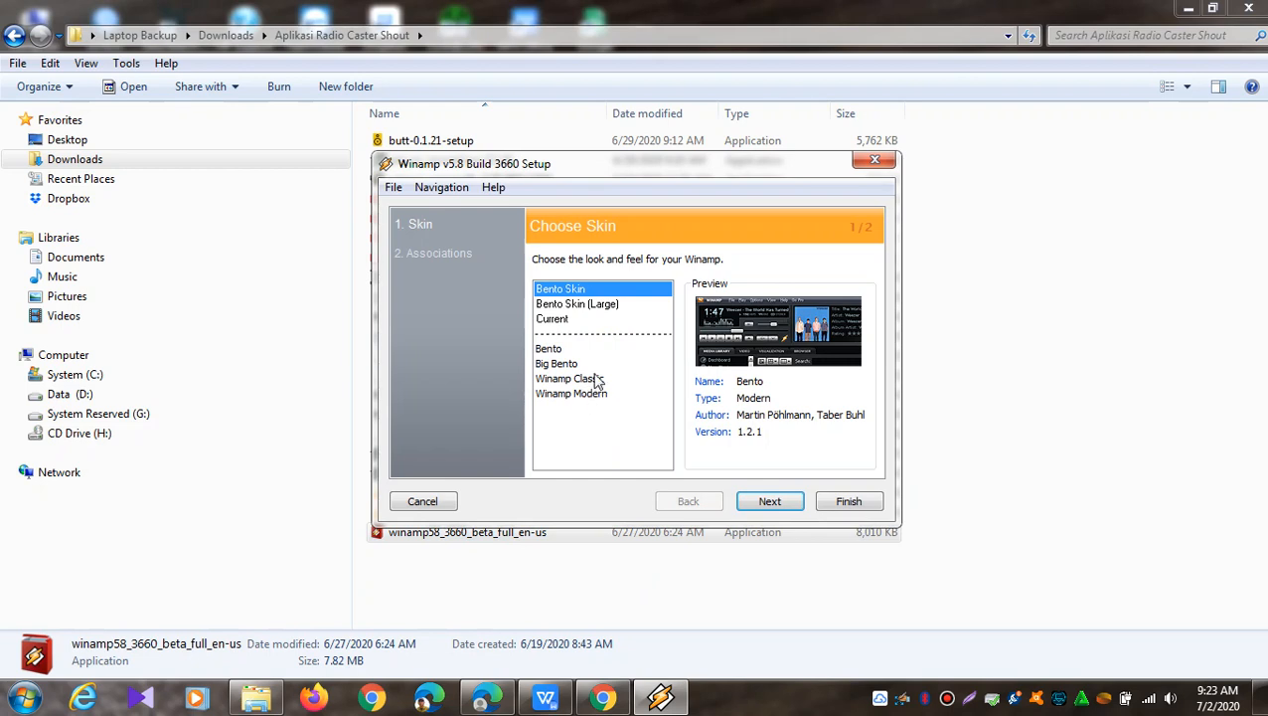
left_click(571, 393)
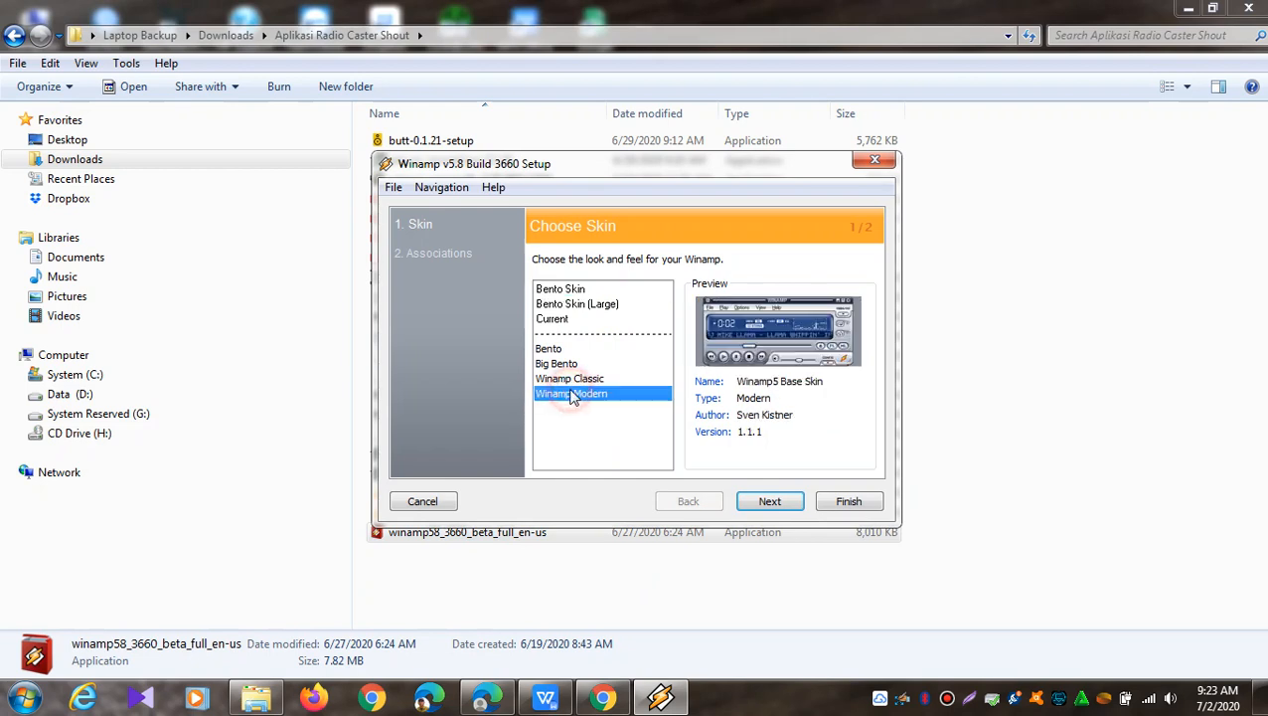
left_click(783, 503)
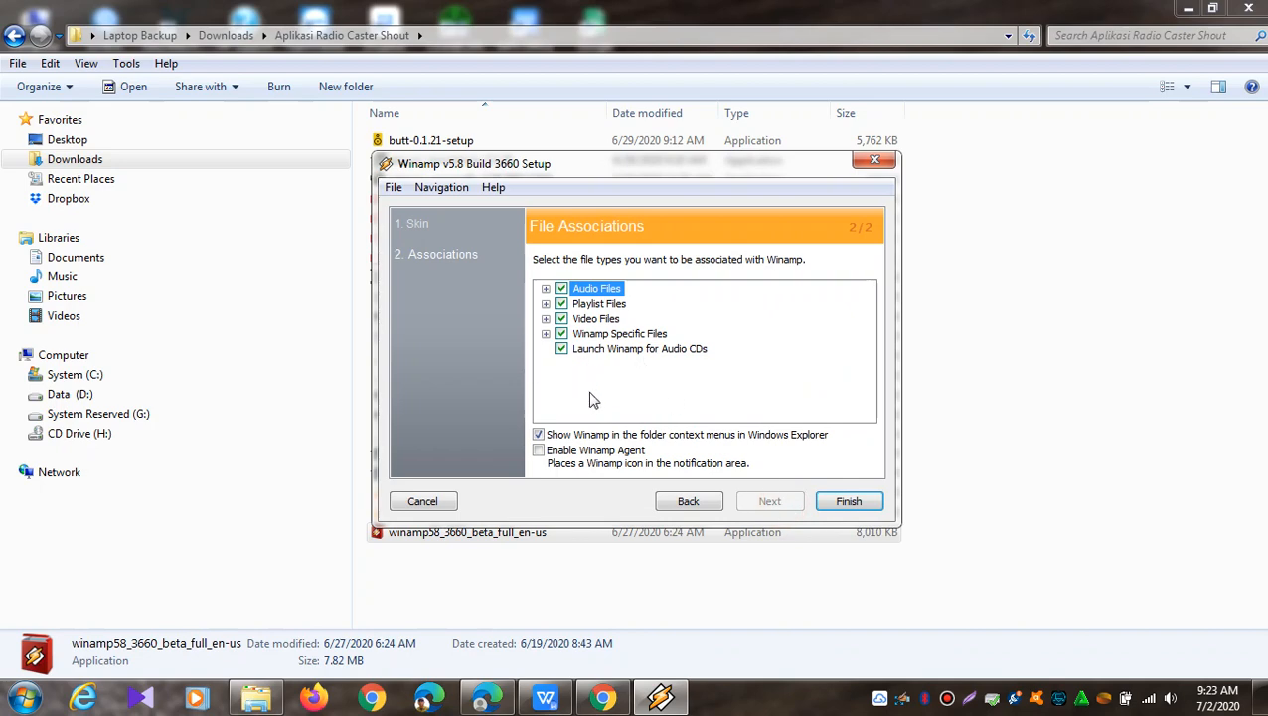
left_click(835, 502)
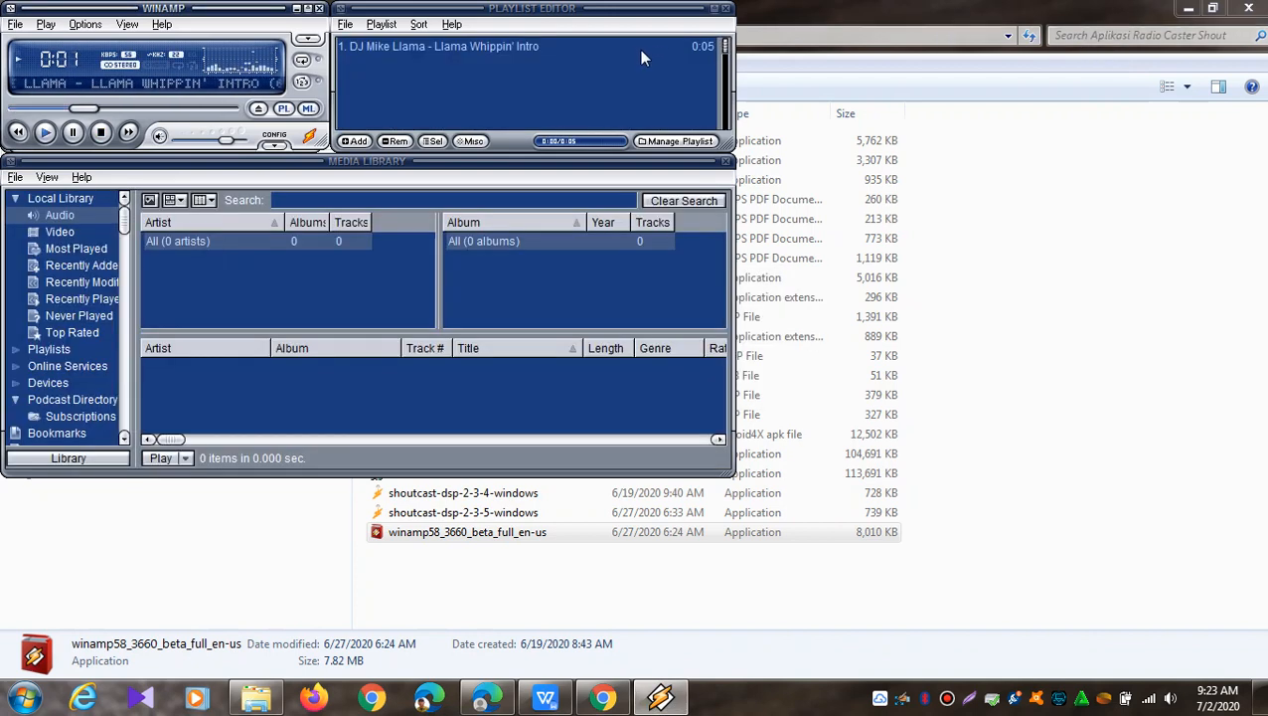
Tick 'Do not show me this again' on the add-media prompt and close it.
left_click(512, 383)
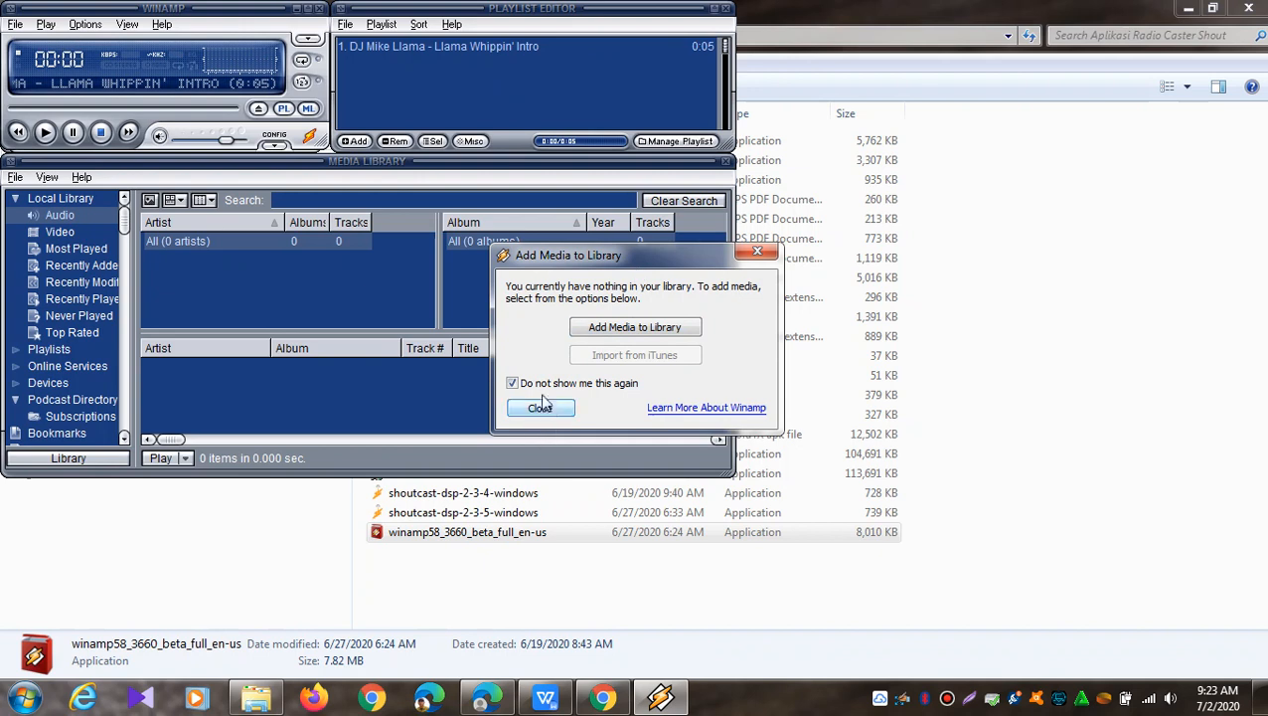
left_click(515, 383)
left_click(525, 388)
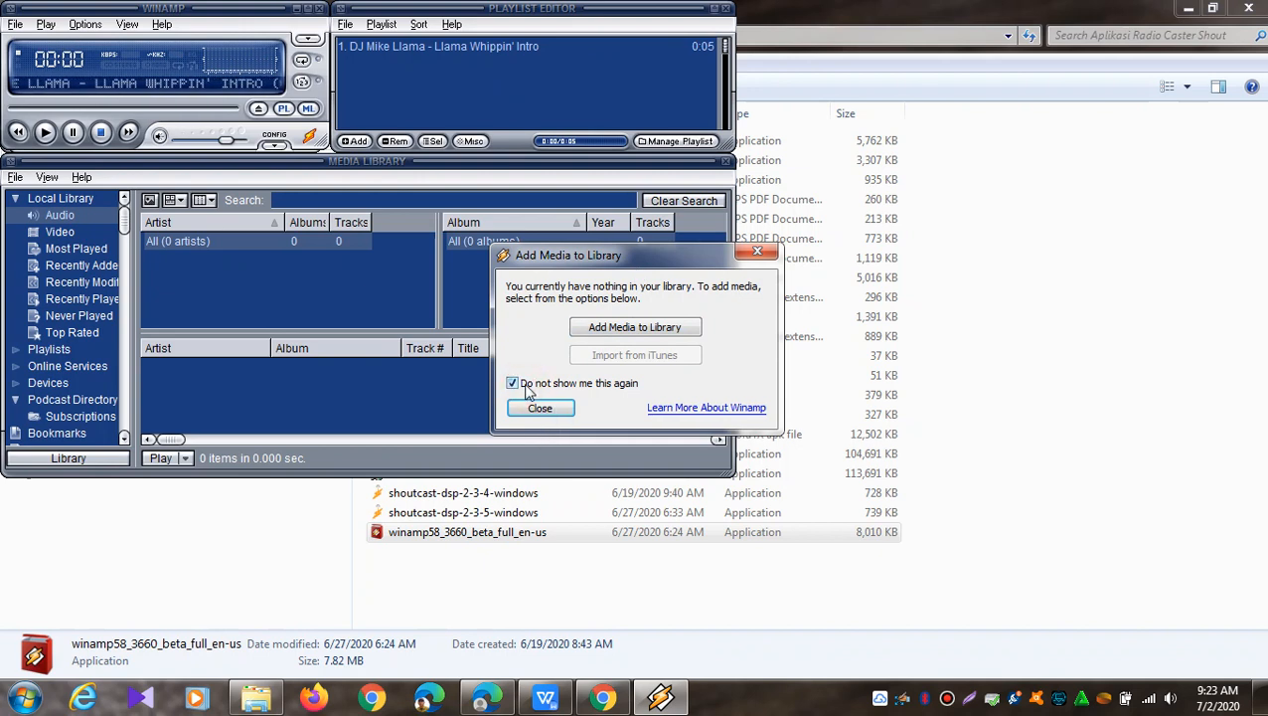
left_click(542, 407)
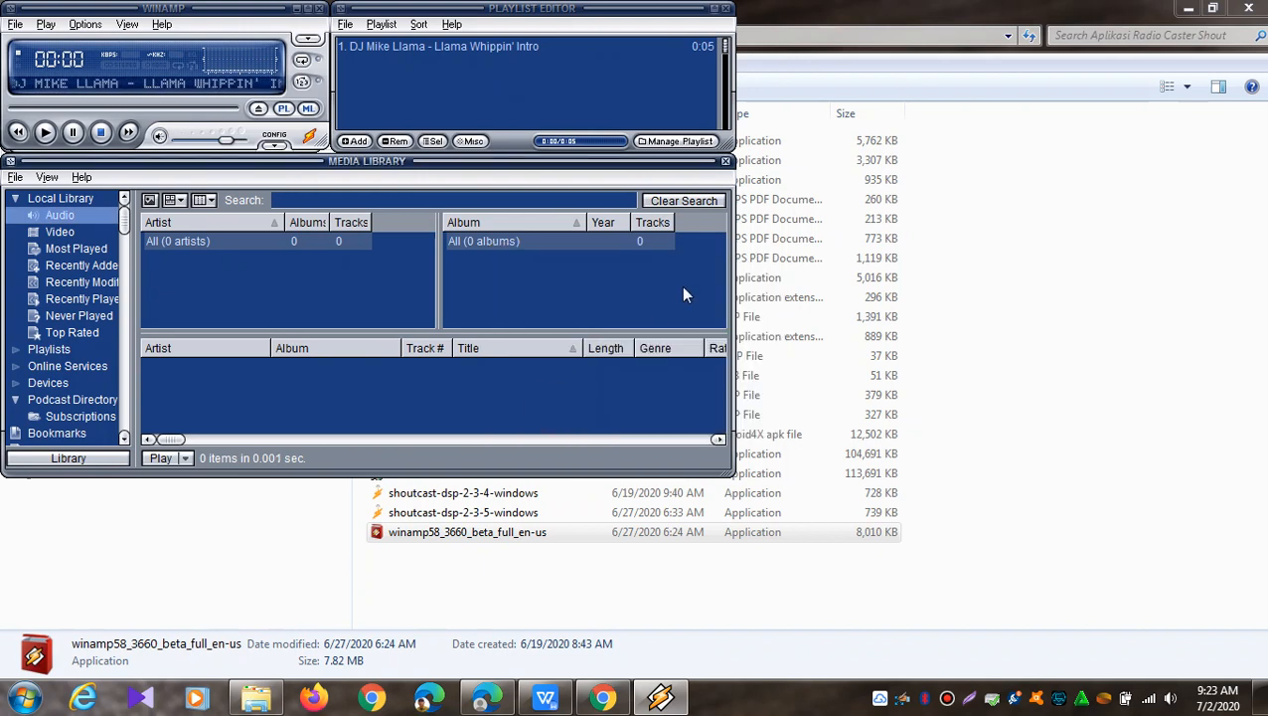
Close Winamp's Media Library window from the right-click options menu.
right_click(457, 173)
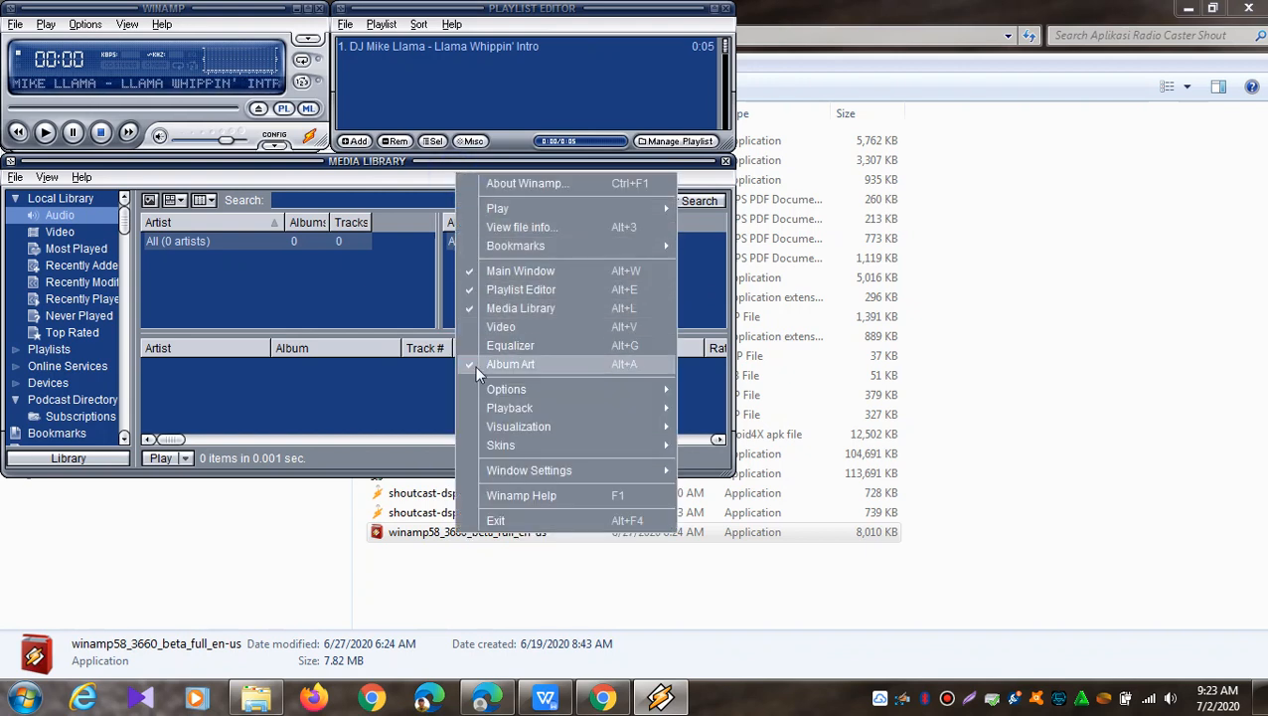
right_click(406, 173)
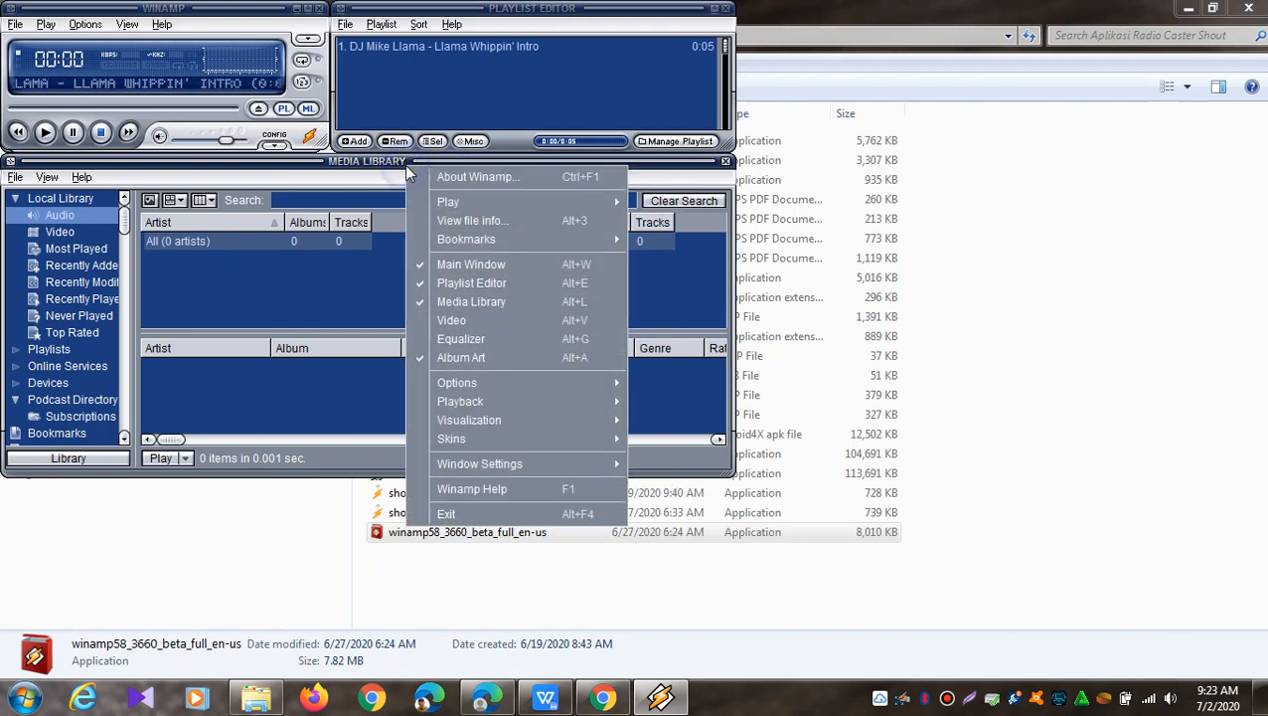
left_click(383, 44)
right_click(380, 14)
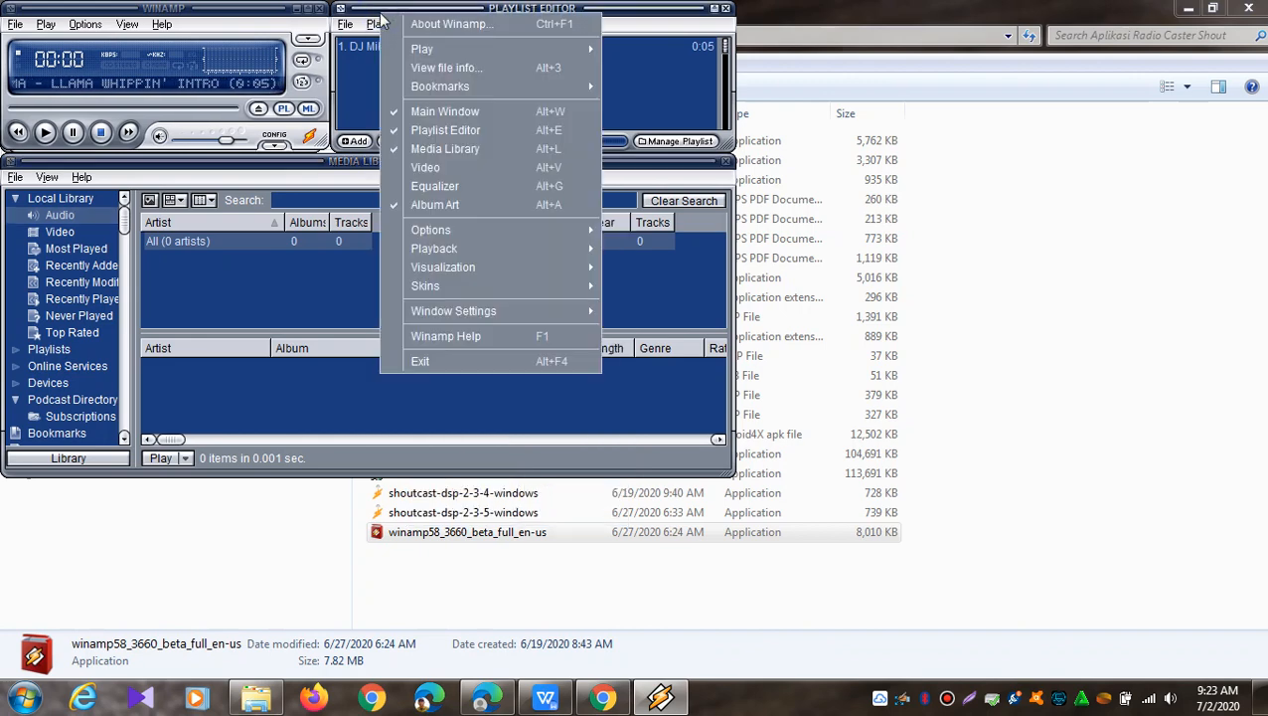
left_click(417, 149)
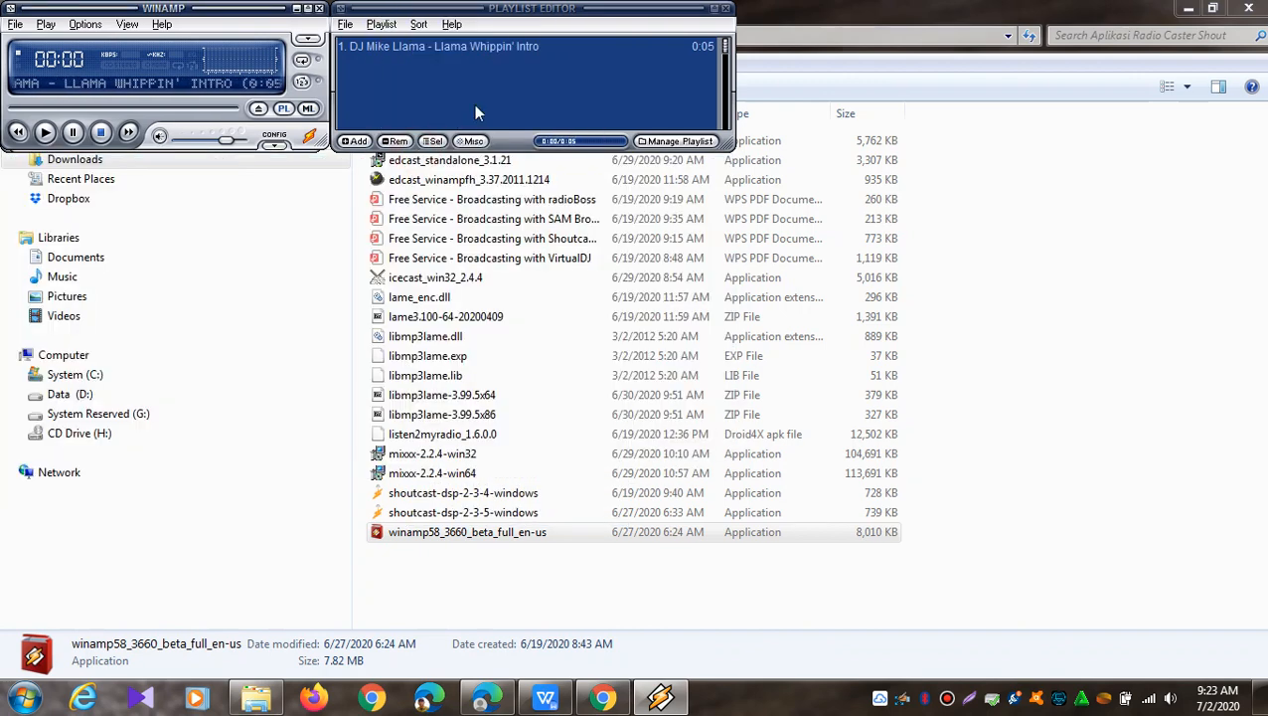
Dock the playlist under the player at matching width and move both rightward.
left_click_drag(529, 15, 196, 169)
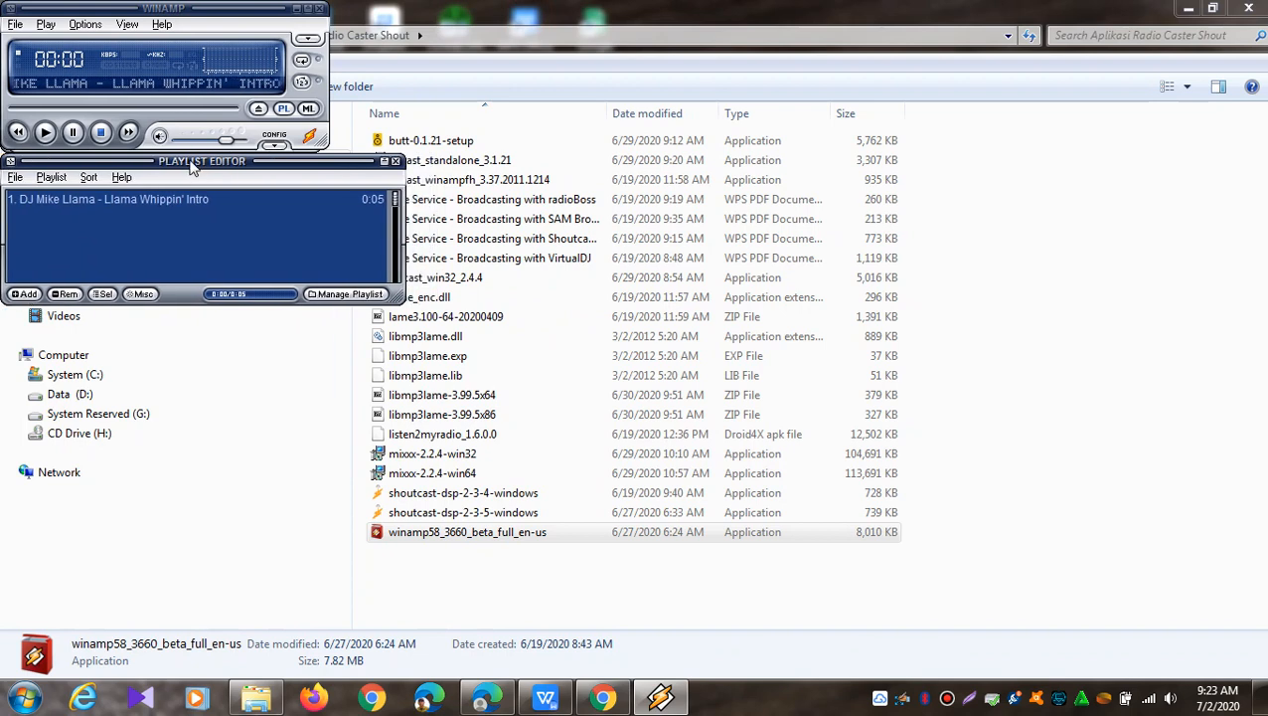
left_click_drag(397, 300, 324, 299)
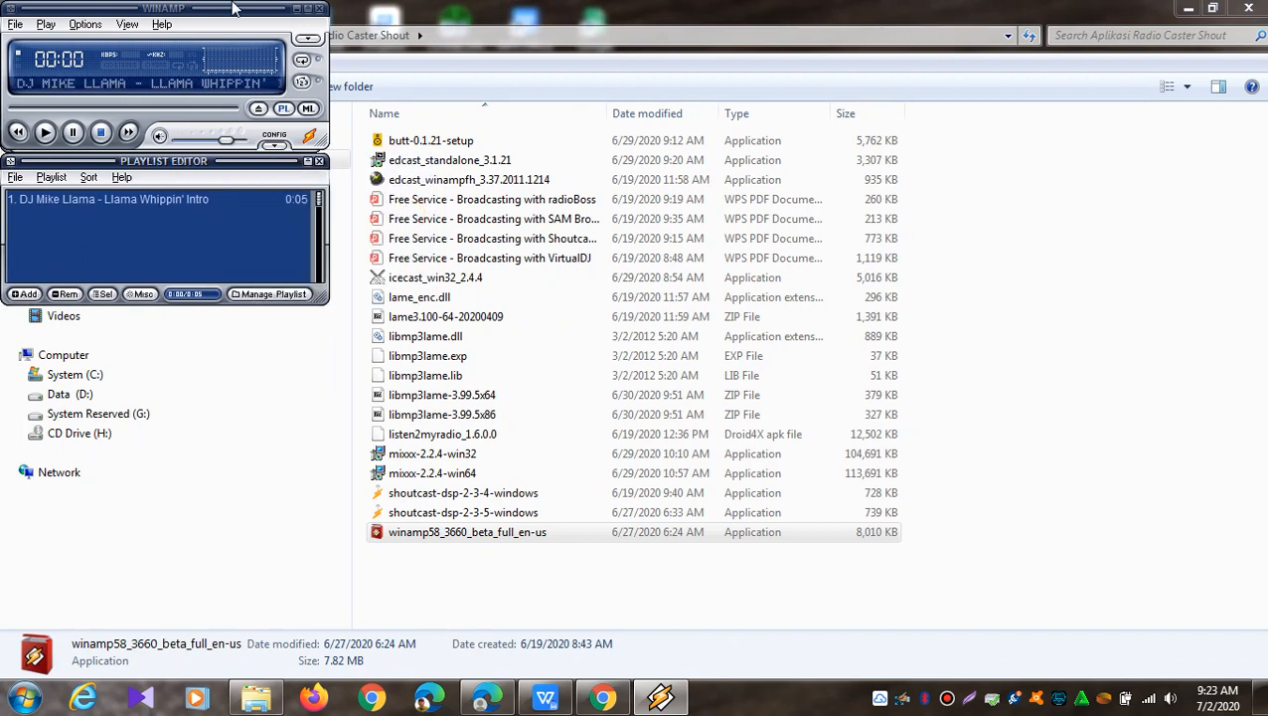
left_click_drag(230, 18, 425, 18)
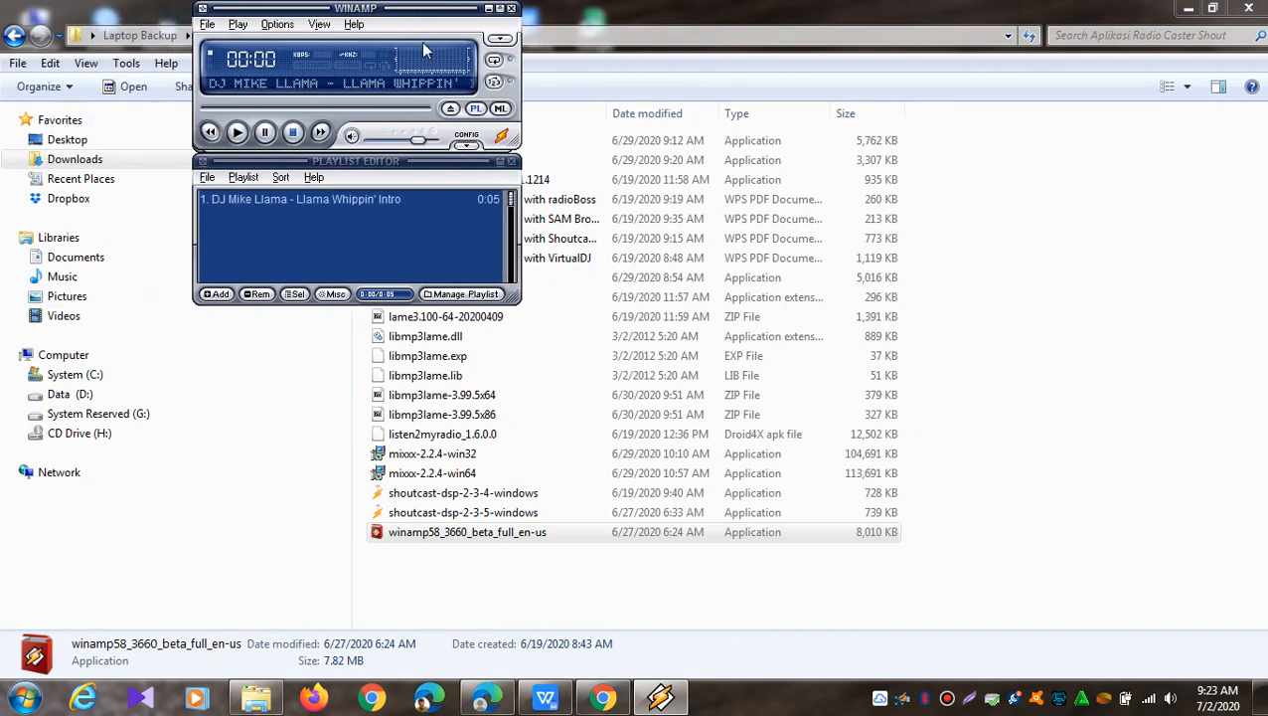
Turn the equalizer on and load the Full Bass & Treble preset.
left_click(467, 148)
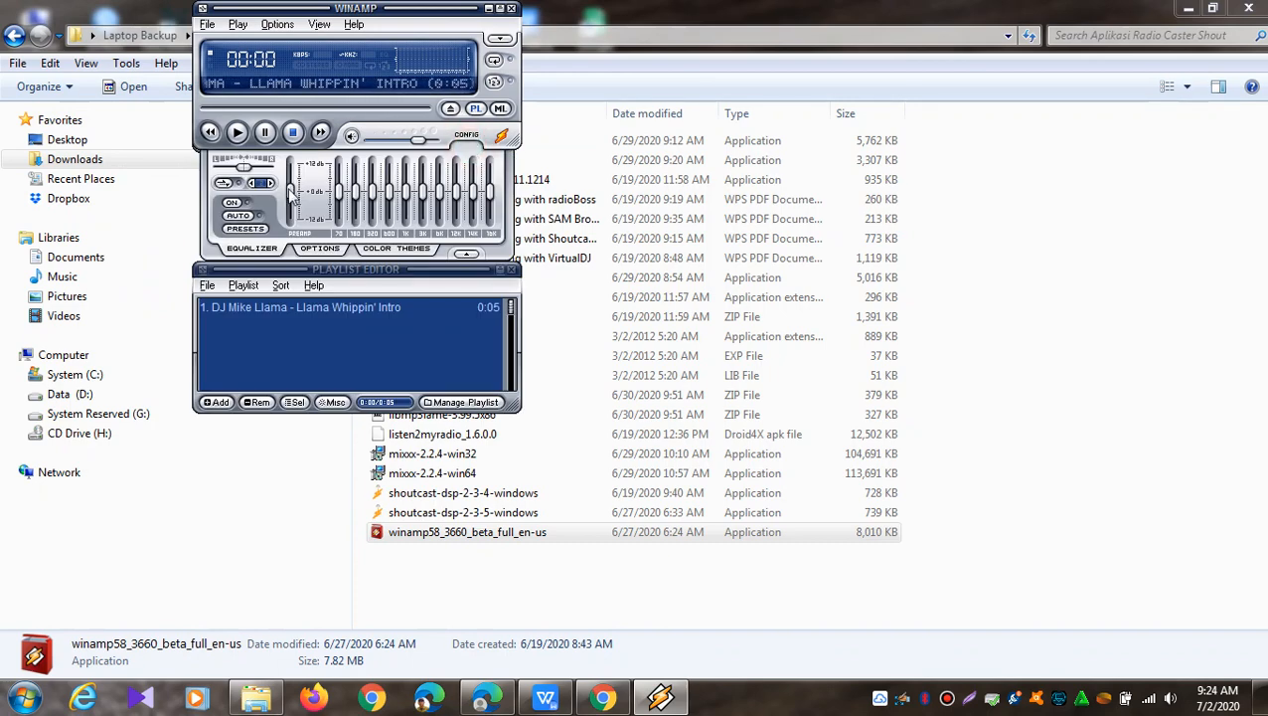
left_click(227, 187)
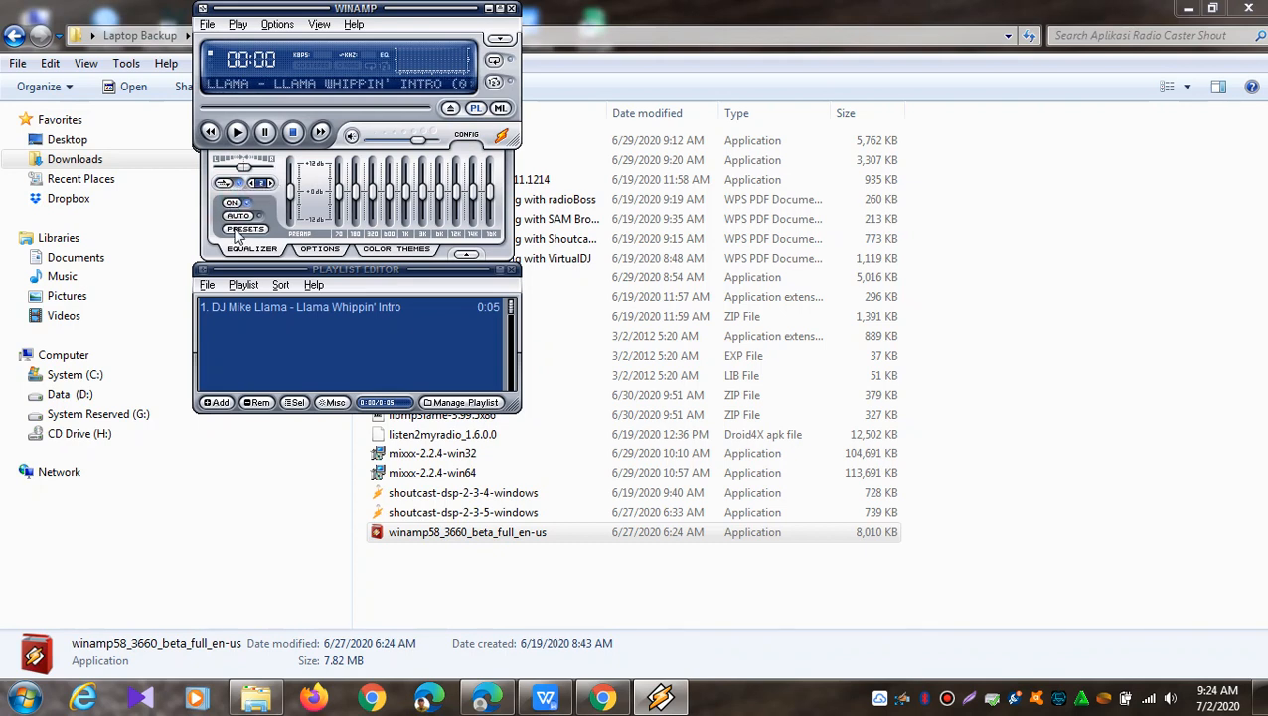
left_click(236, 229)
mouse_move(289, 239)
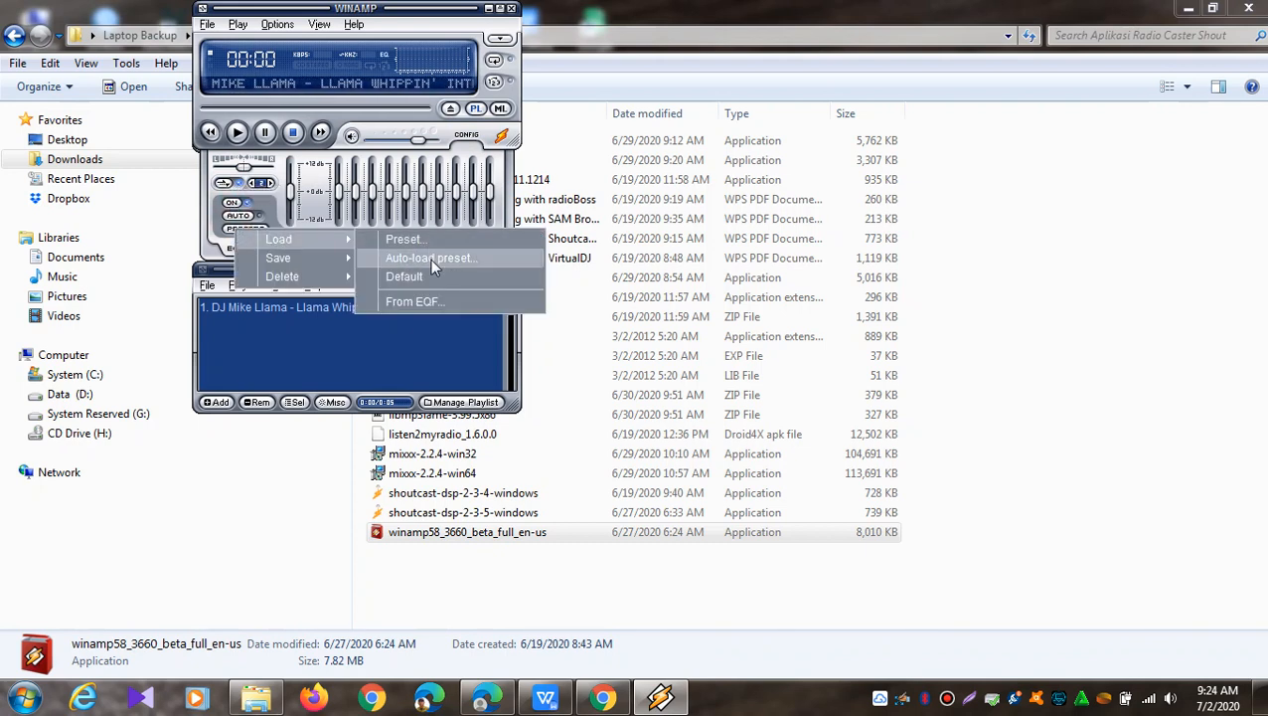
left_click(433, 245)
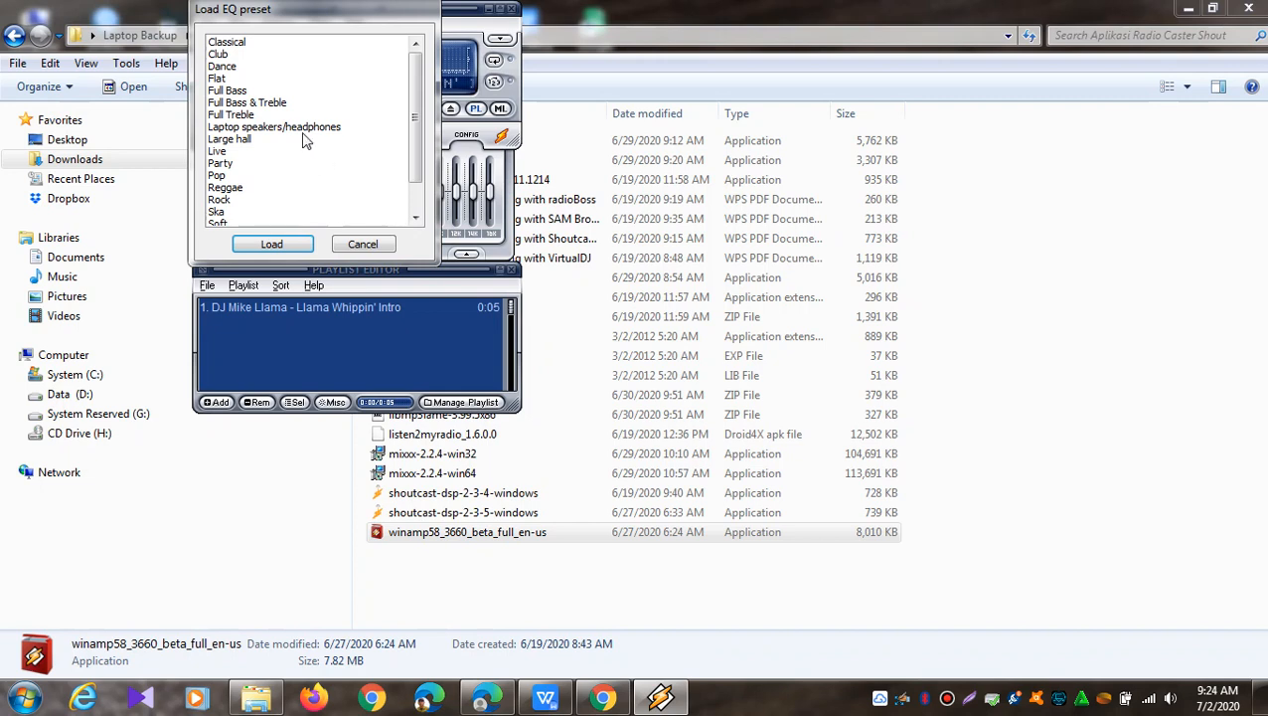
left_click(281, 104)
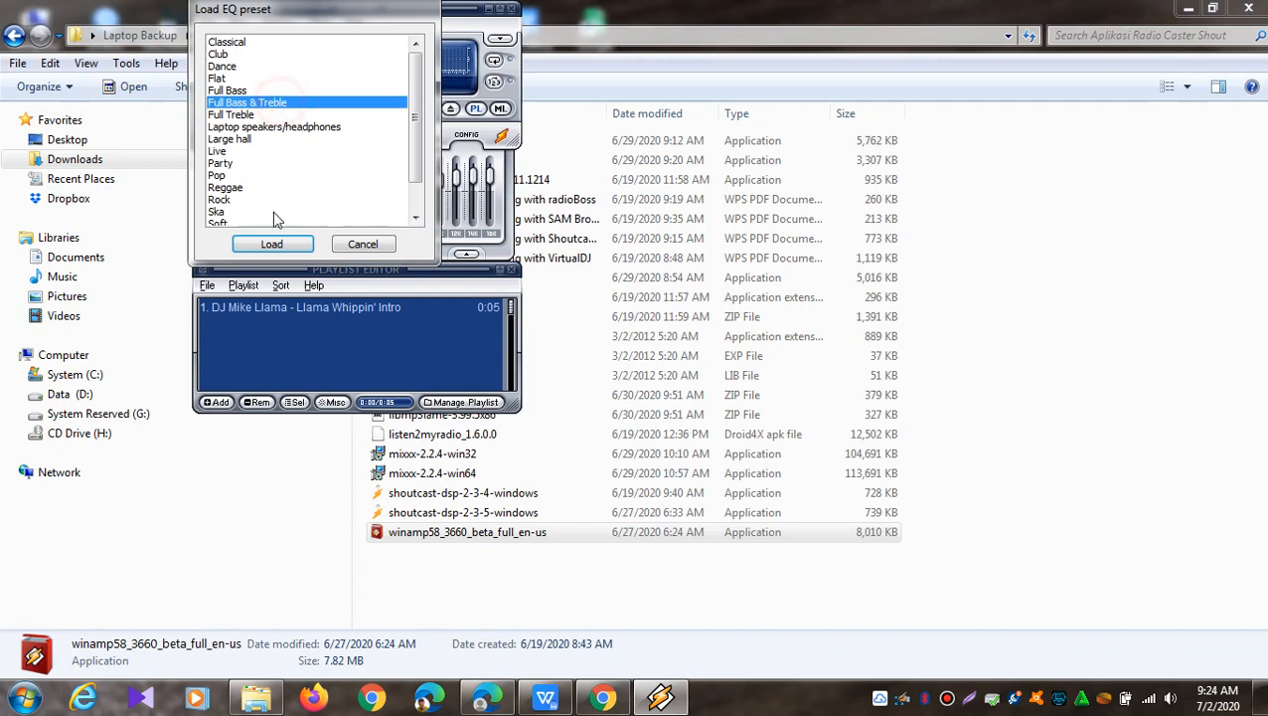
left_click(272, 244)
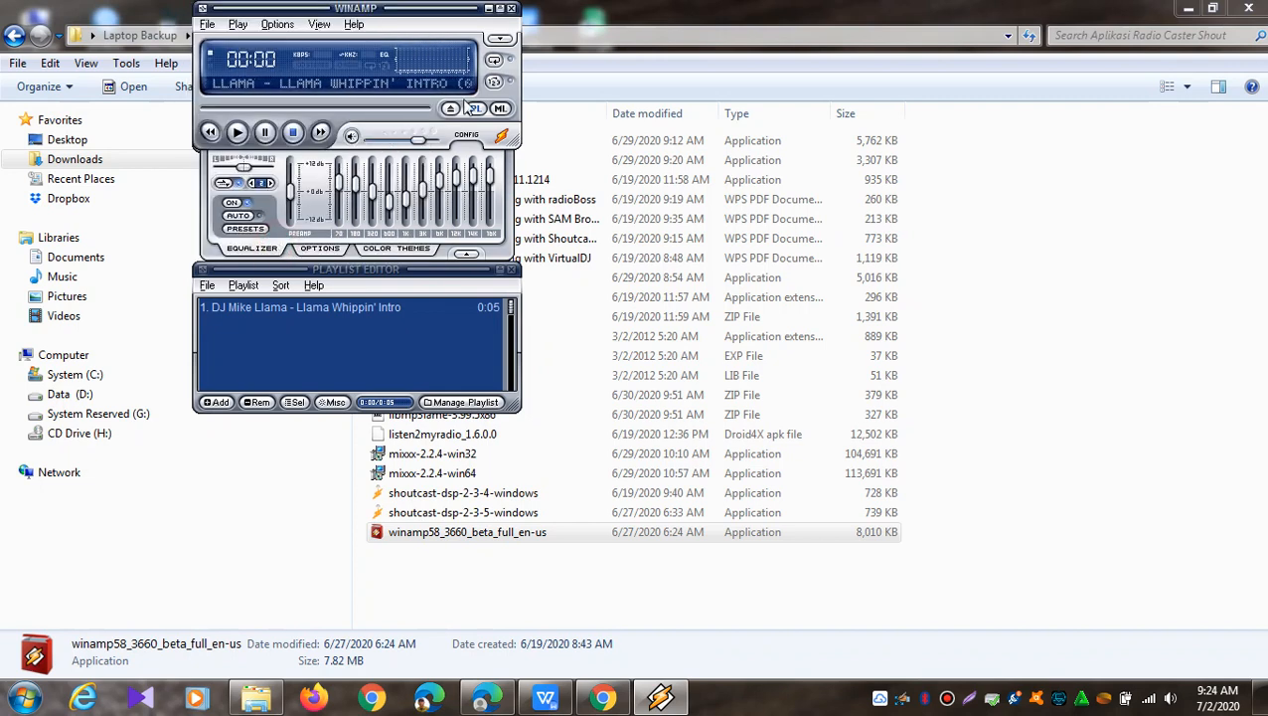
Enable repeat-all and shuffle, then minimize Winamp.
left_click(495, 83)
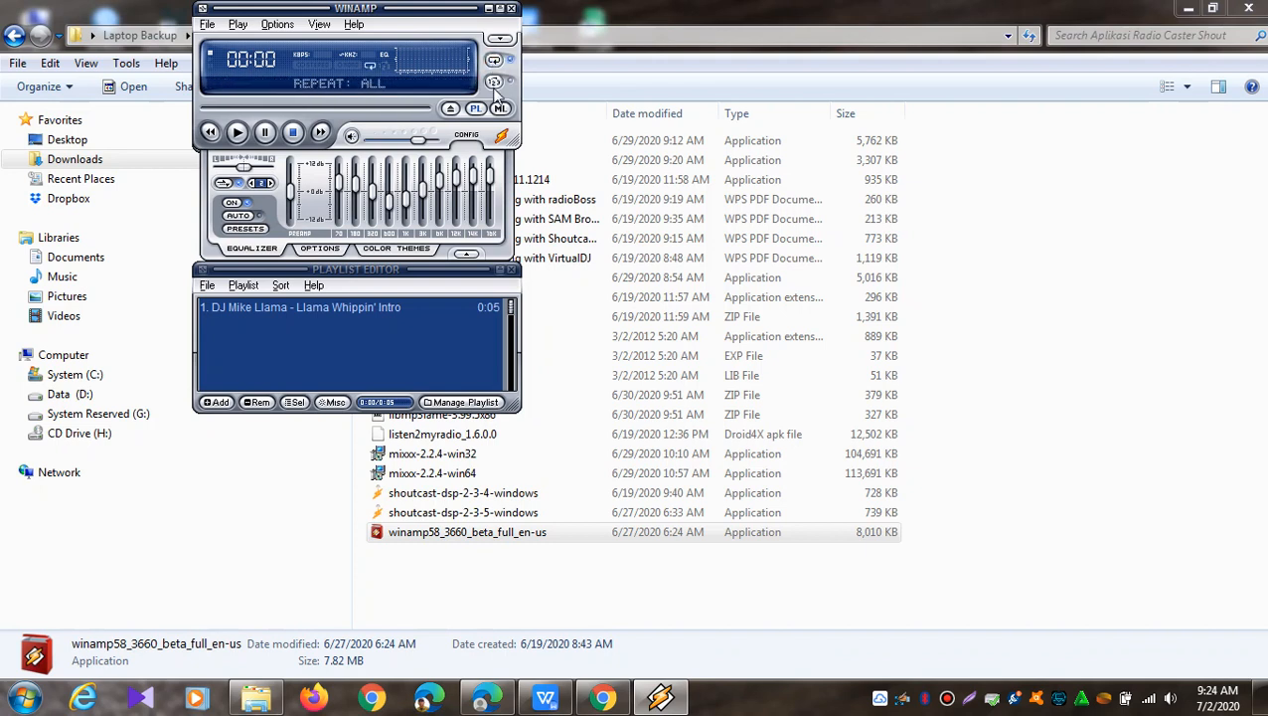
left_click(495, 82)
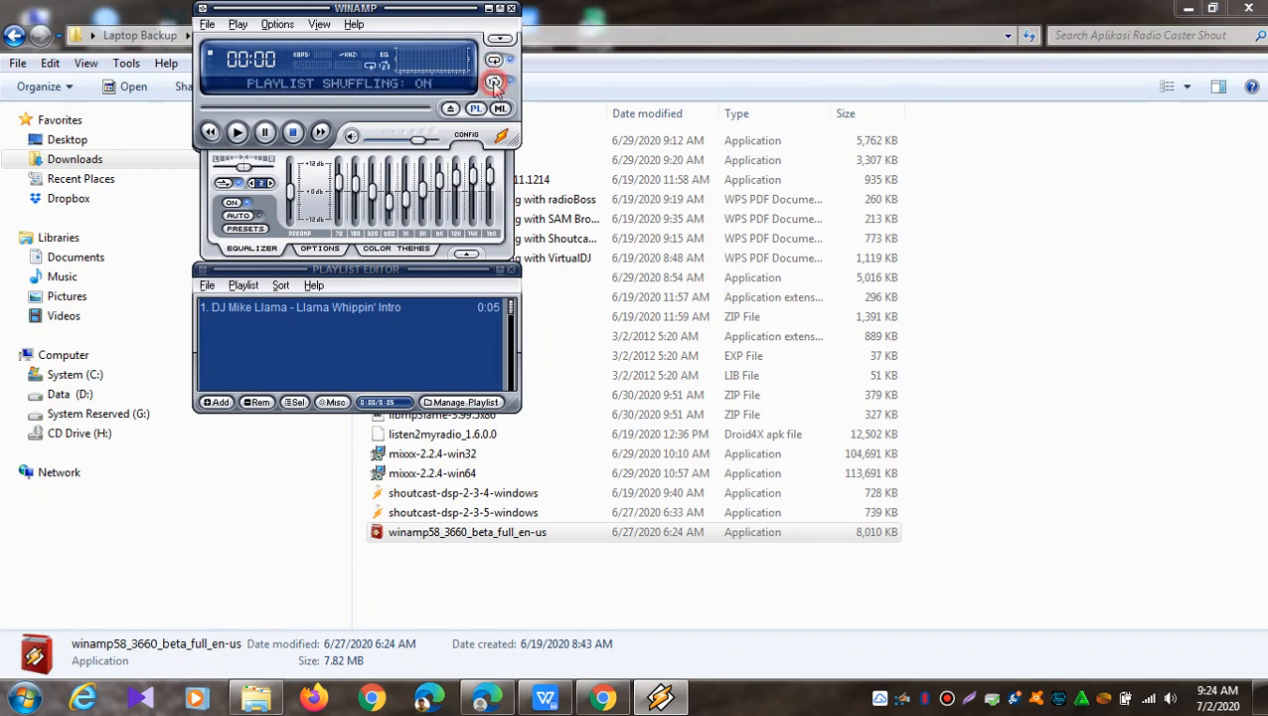
left_click(490, 10)
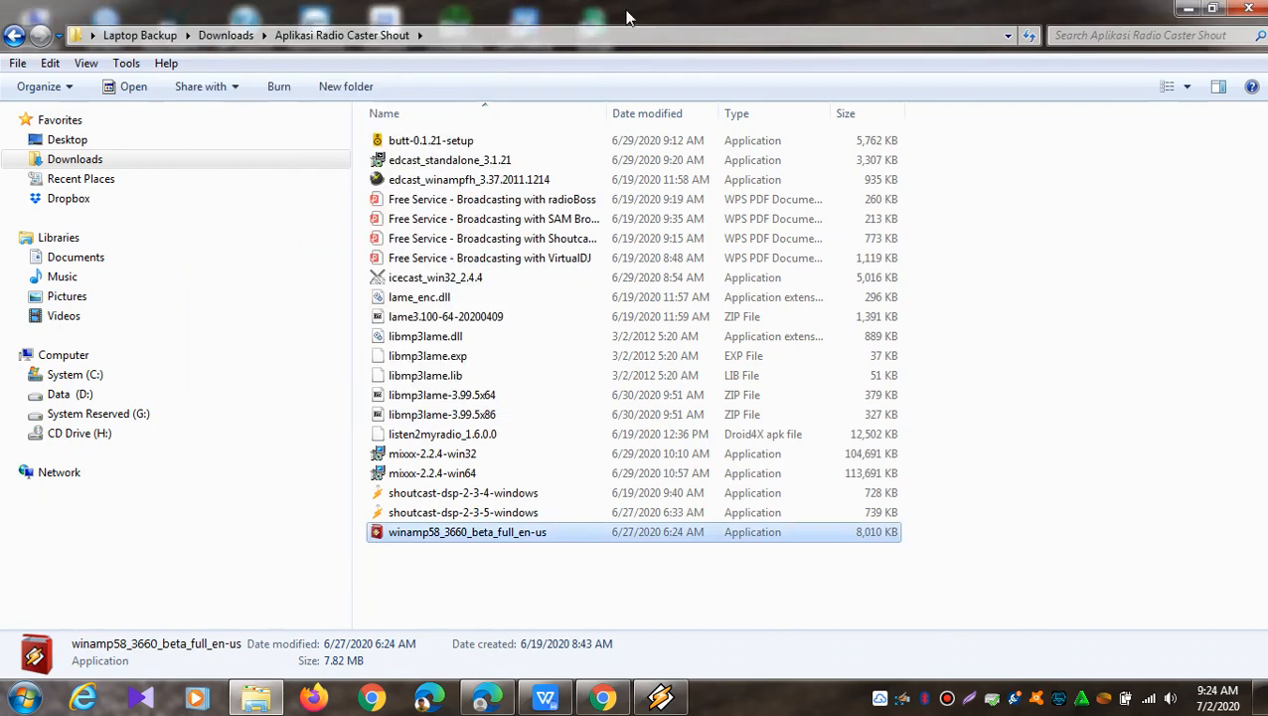
Return to the station page in Chrome and open the Broadcasting with Shoutcast DSP plugin tutorial.
left_click(1188, 8)
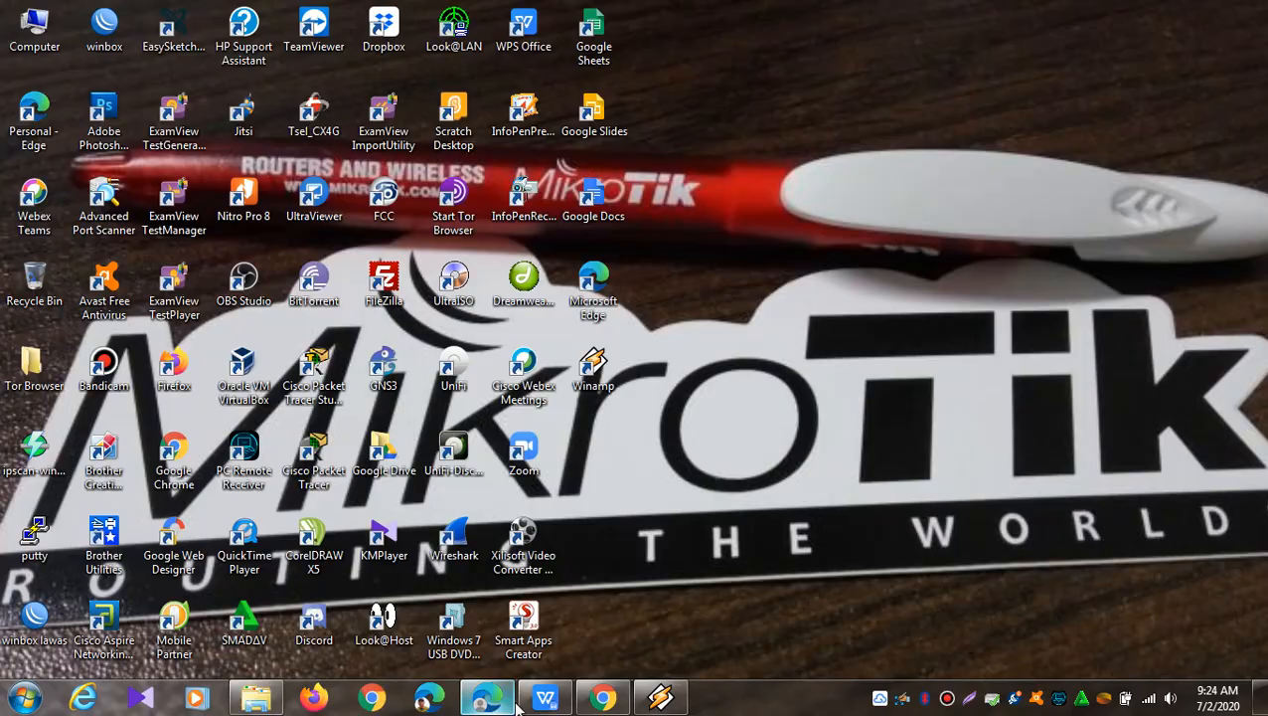
left_click(604, 698)
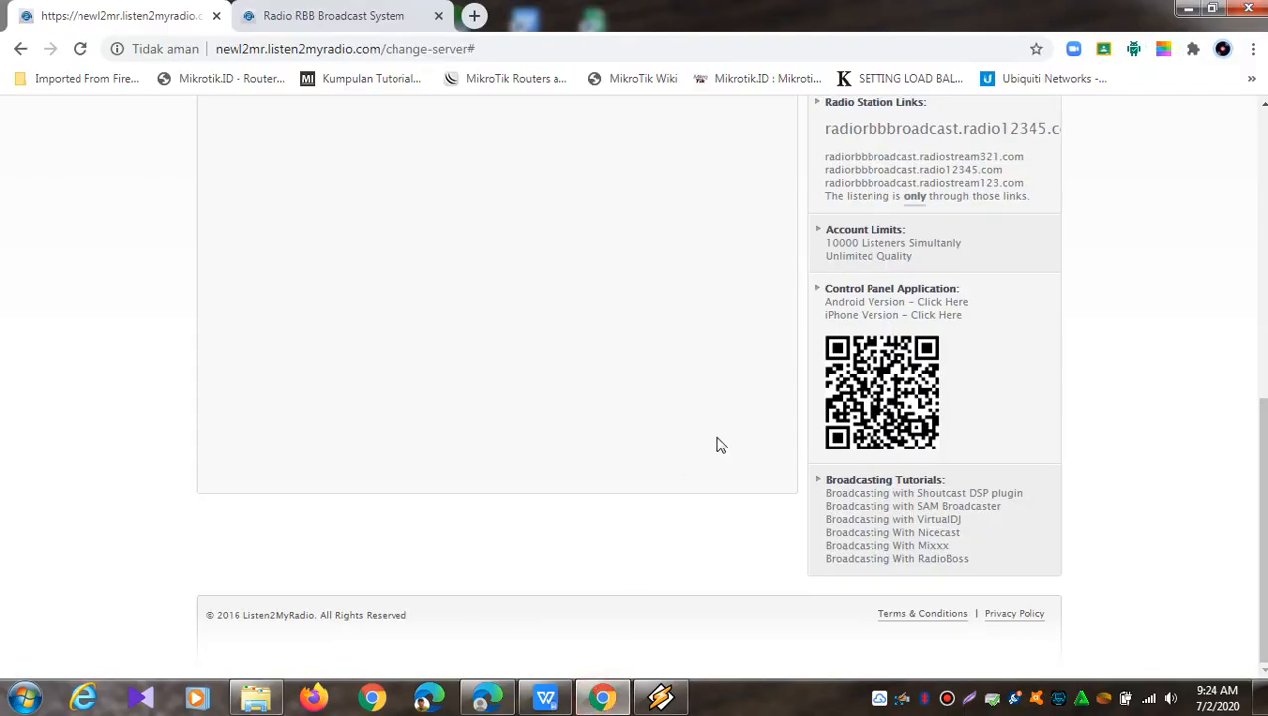
left_click(934, 494)
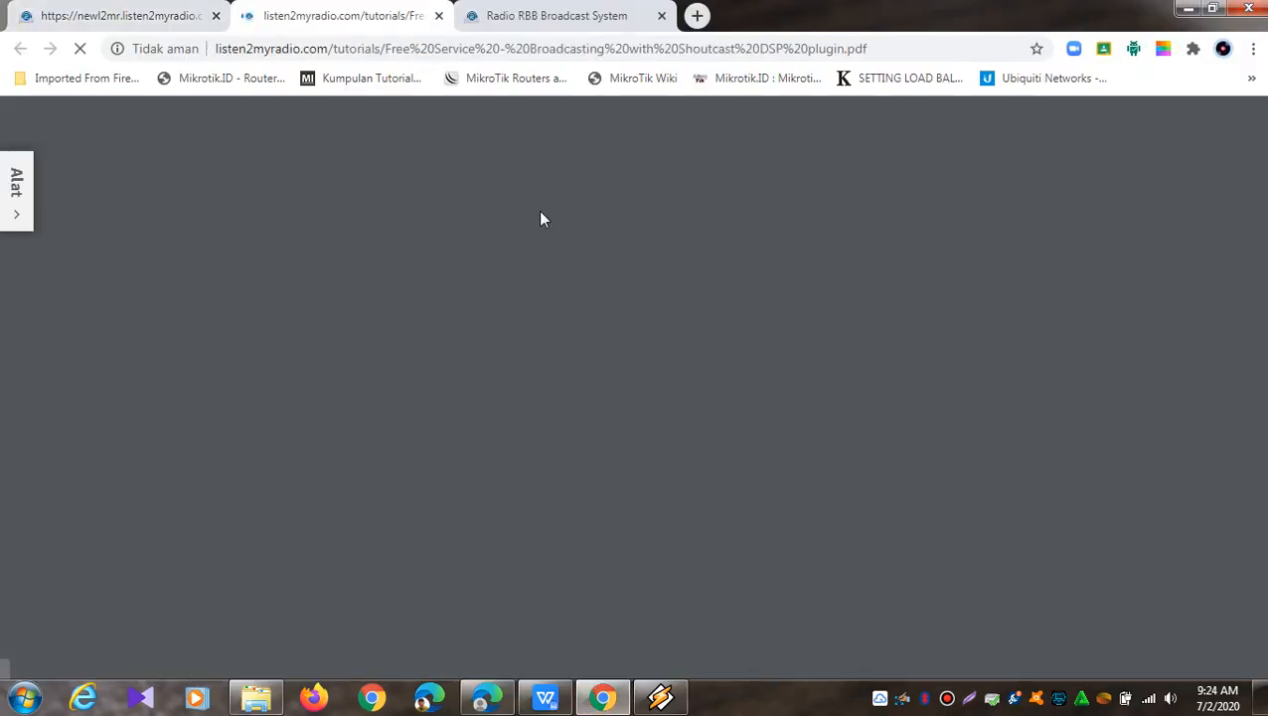
Scroll the PDF to the download step and select the Shoutcast DSP plugin URL.
scroll(560, 324, "down", 2)
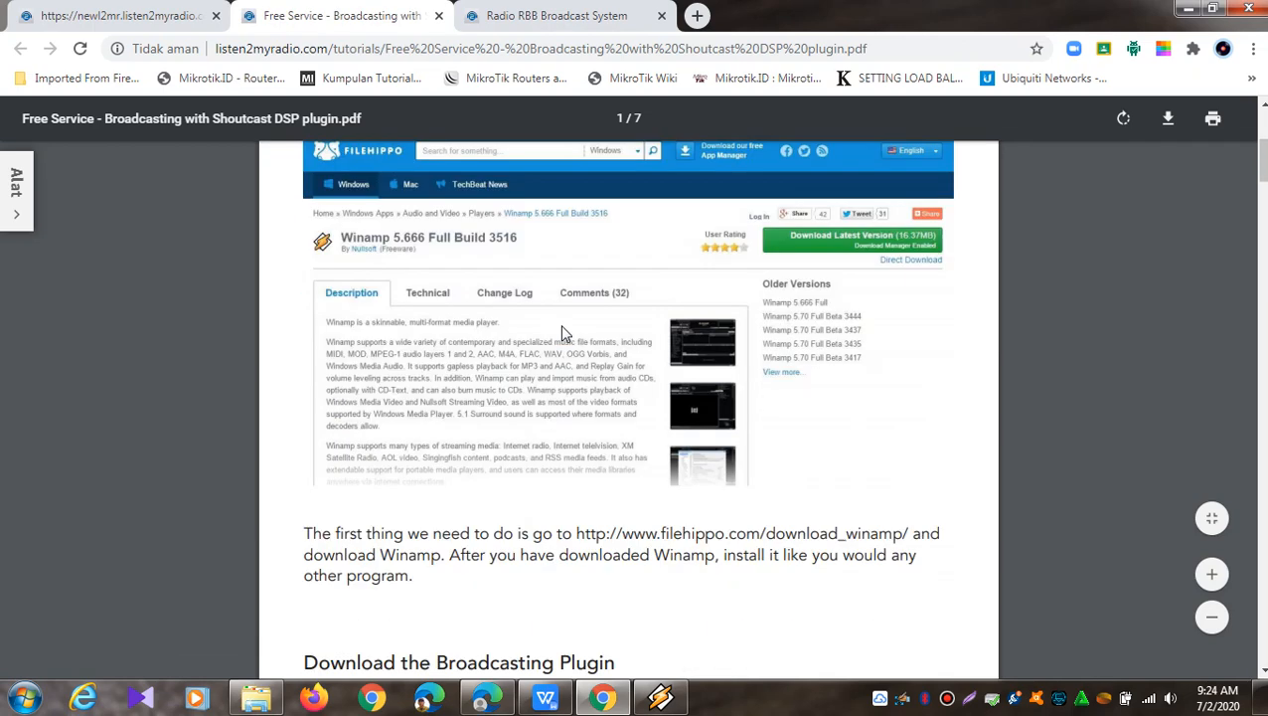
scroll(559, 324, "down", 1)
scroll(560, 324, "up", 2)
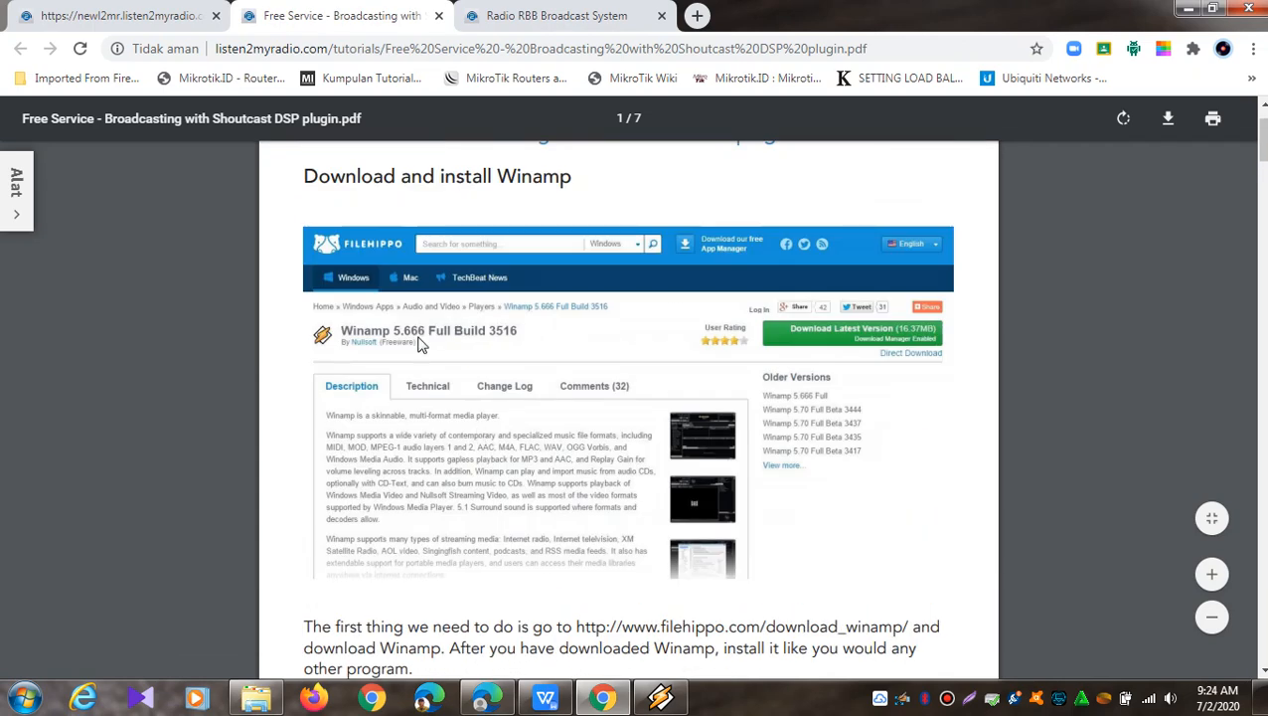
scroll(419, 343, "down", 2)
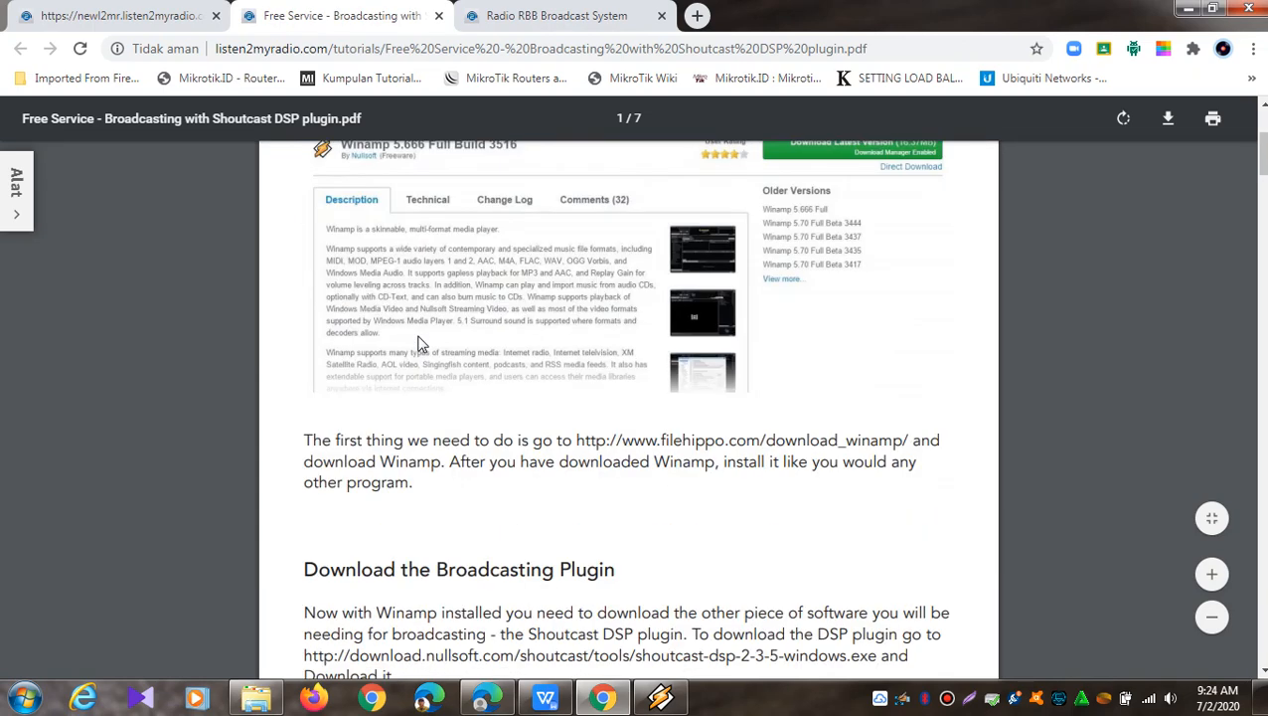
scroll(419, 343, "down", 3)
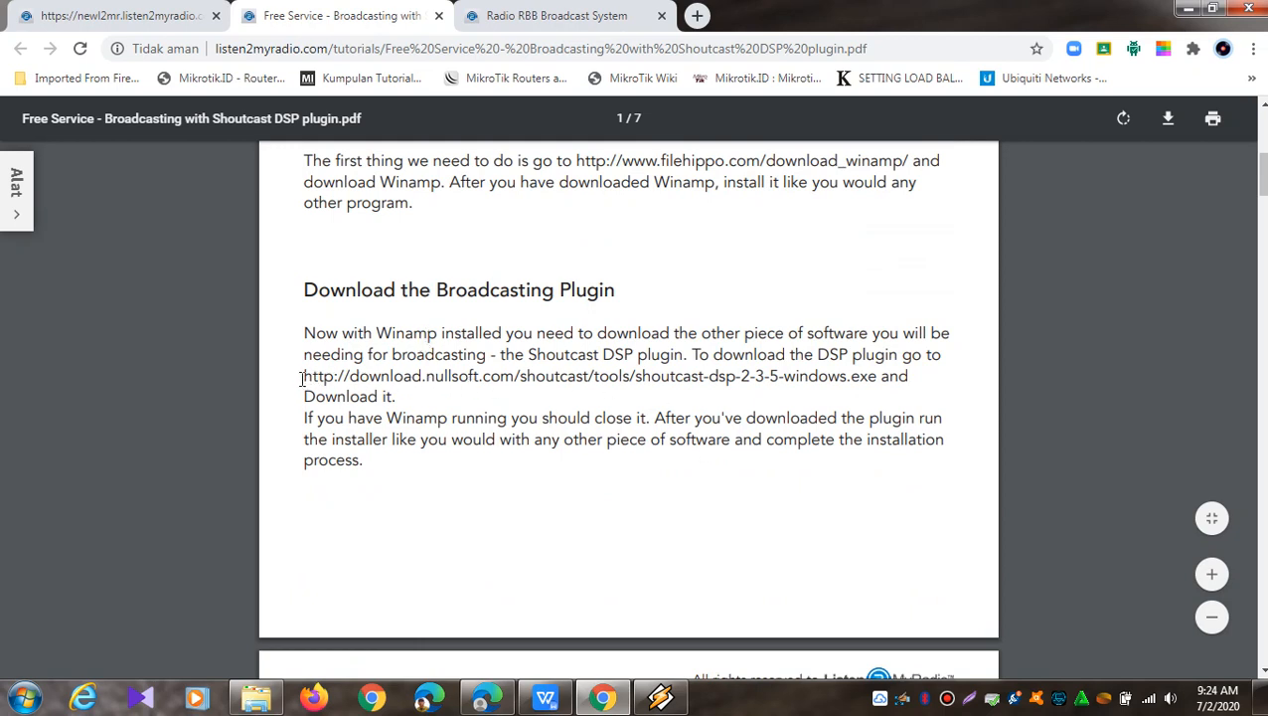
left_click_drag(303, 378, 881, 386)
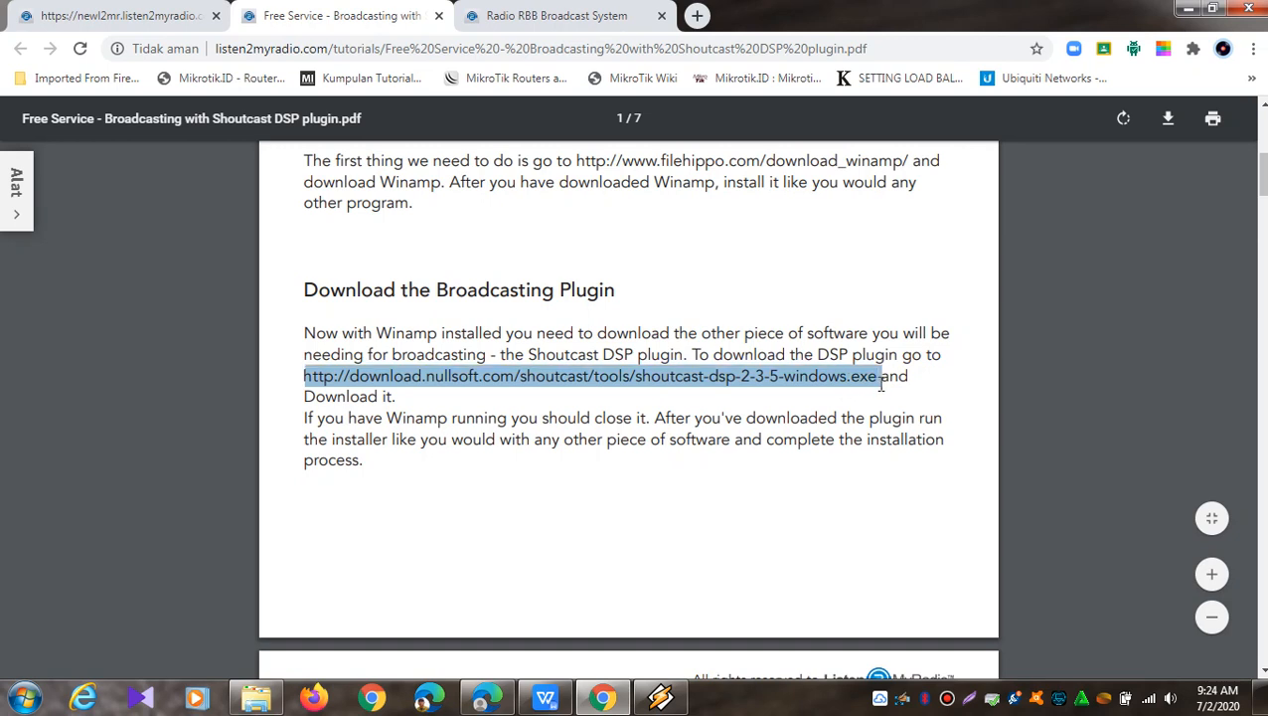
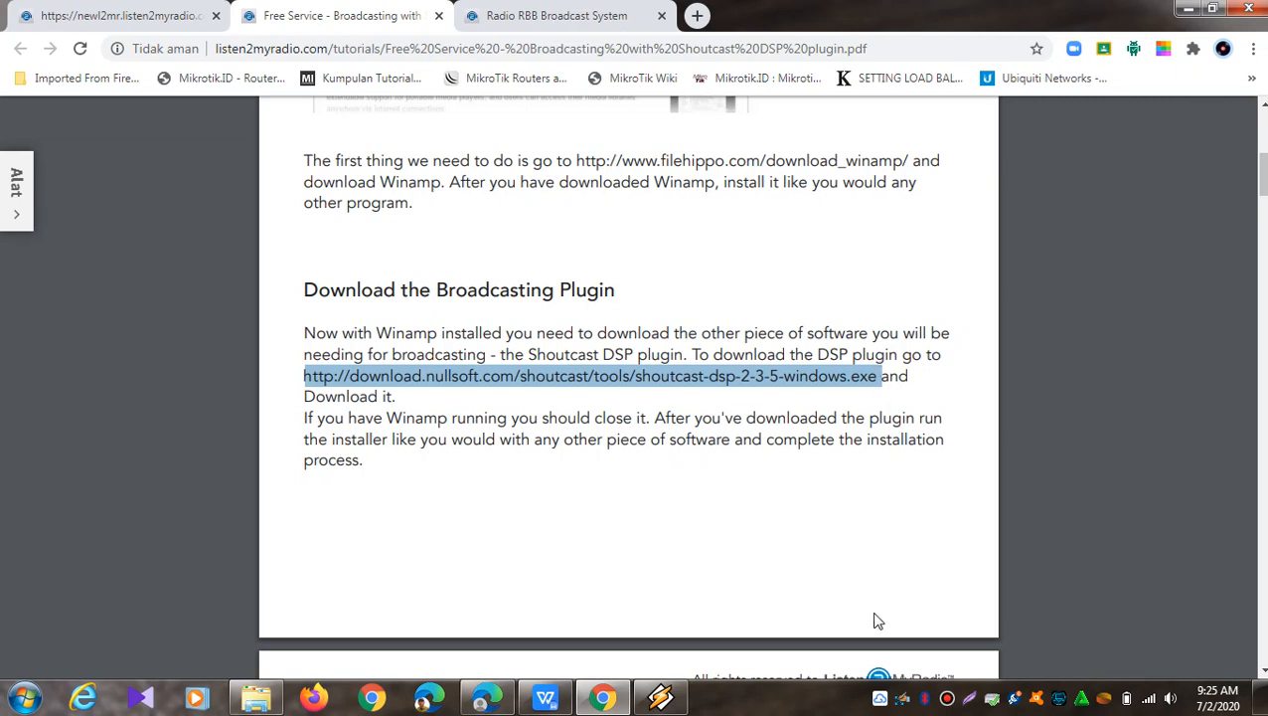
Deselect the tutorial's download link and switch to the Aplikasi Radio Caster Shout installers folder.
left_click(818, 552)
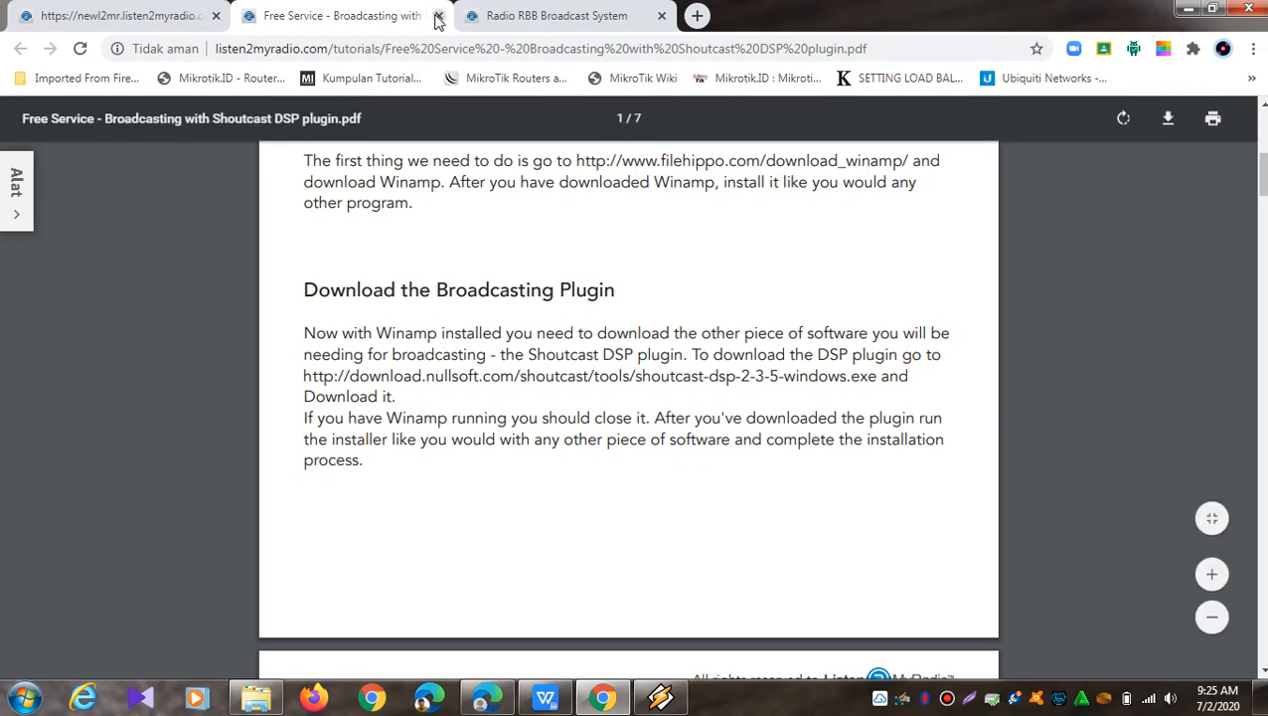
left_click(256, 697)
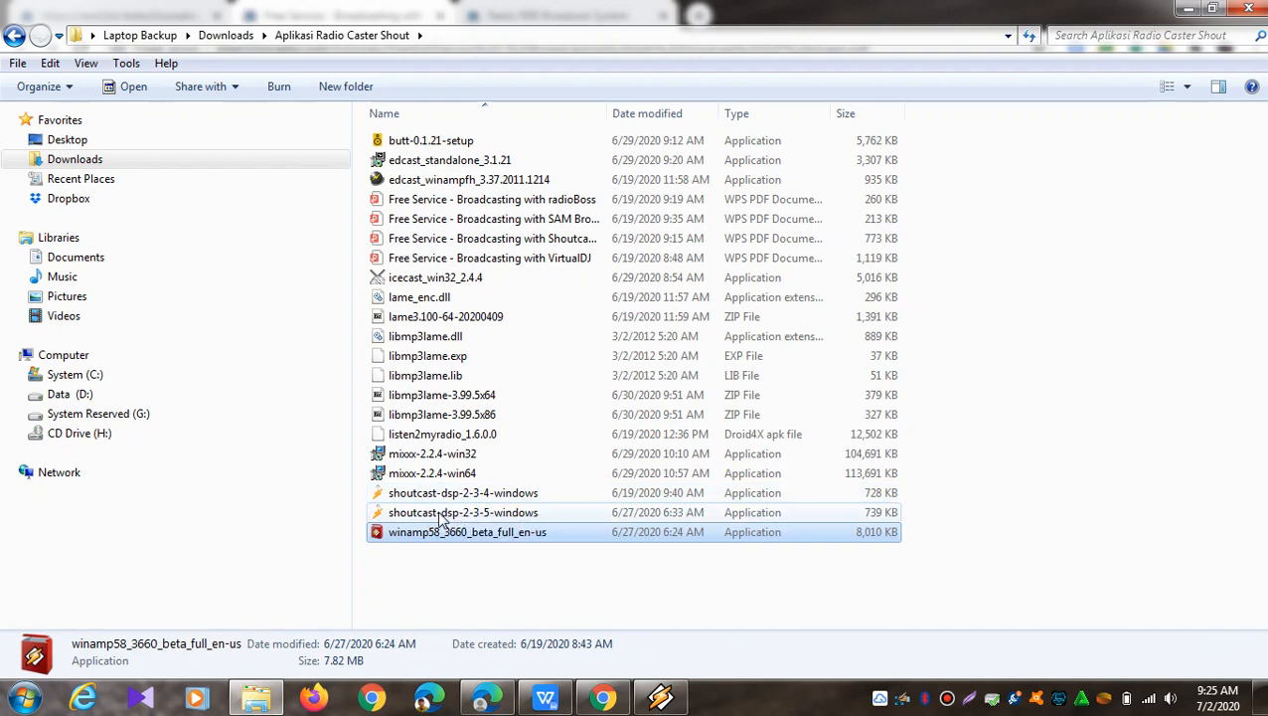
Launch the shoutcast-dsp-2-3-5-windows installer, closing Winamp so setup can continue.
double_click(442, 517)
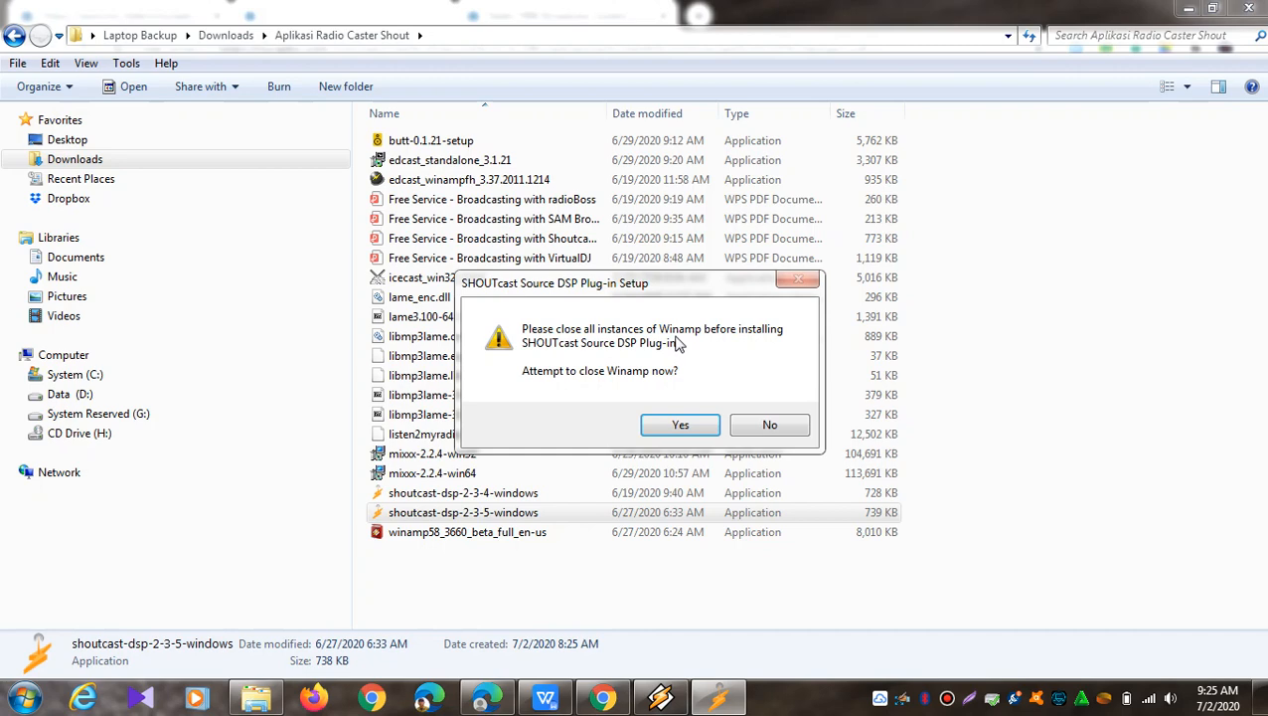
left_click(659, 699)
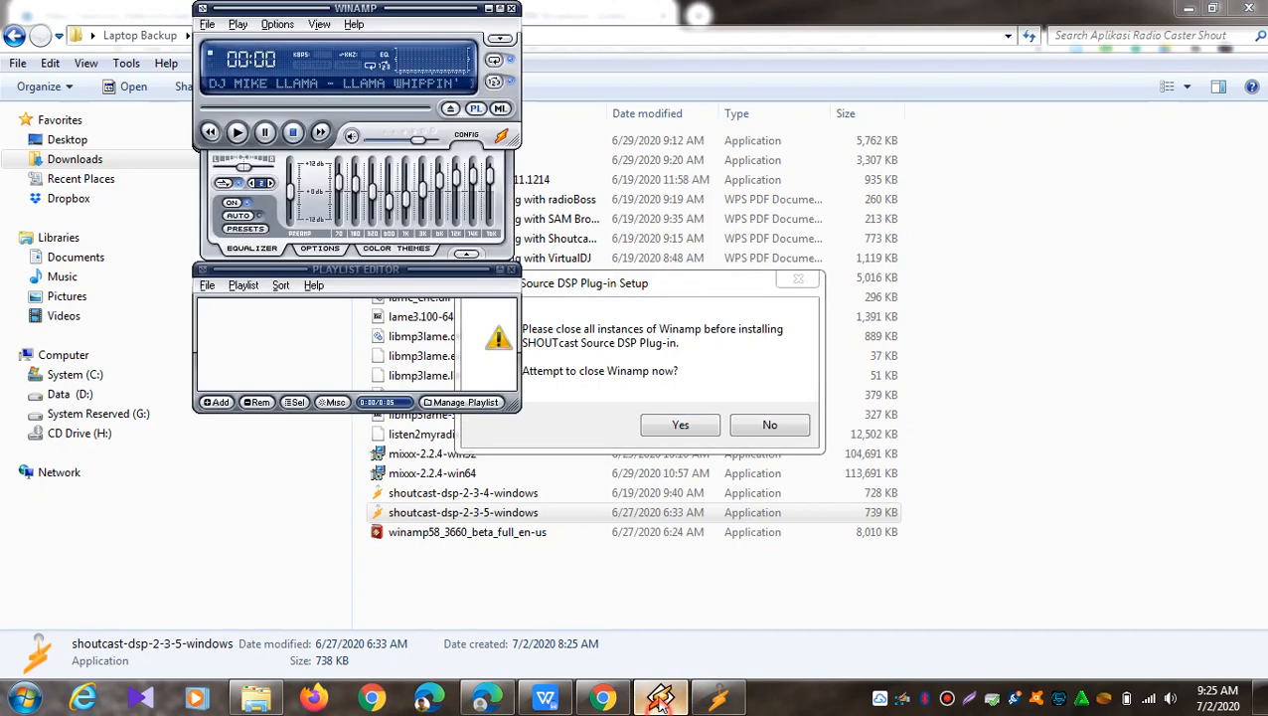
left_click(512, 9)
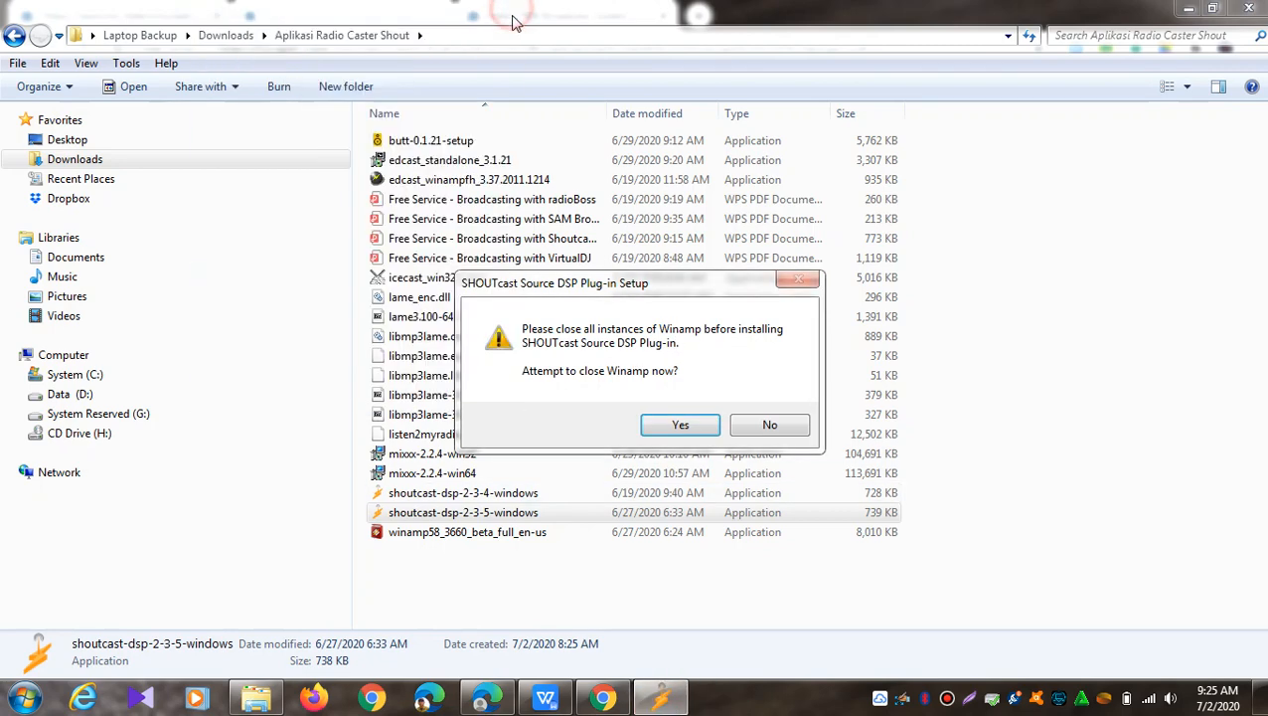
left_click(704, 427)
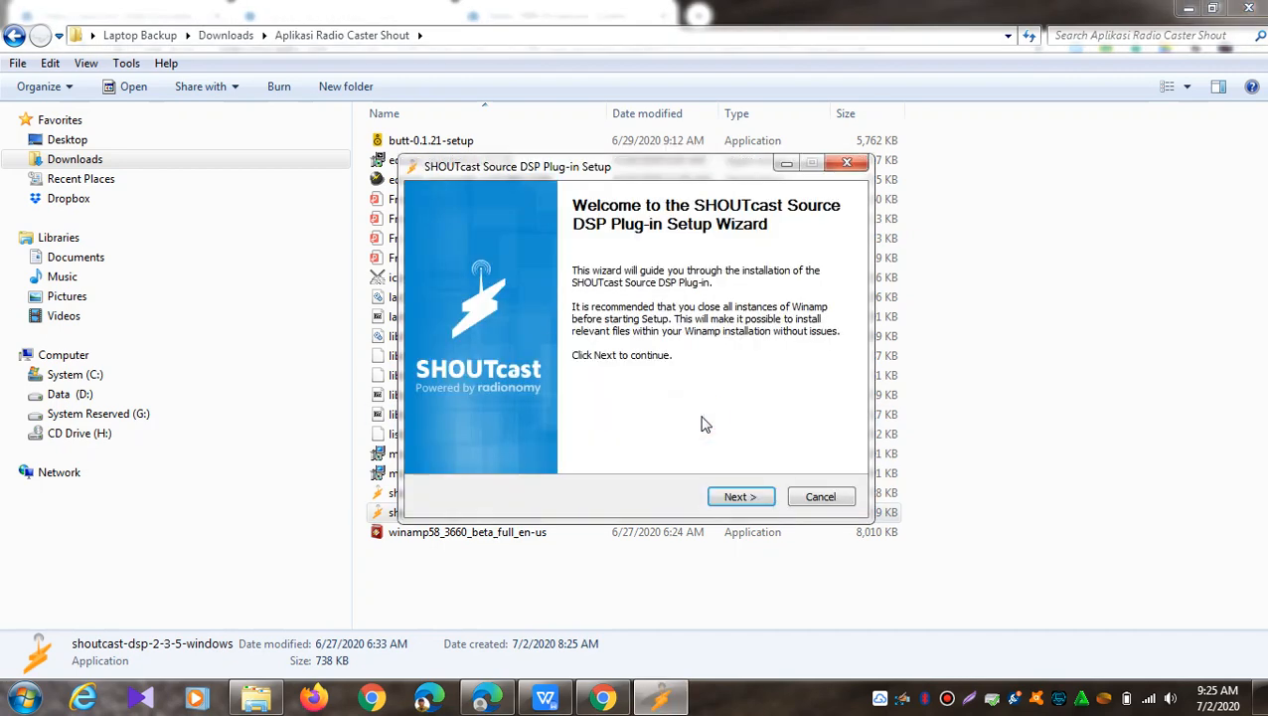
Accept the licence and default location, install as Full Install, finish setup, and minimize Explorer.
left_click(740, 500)
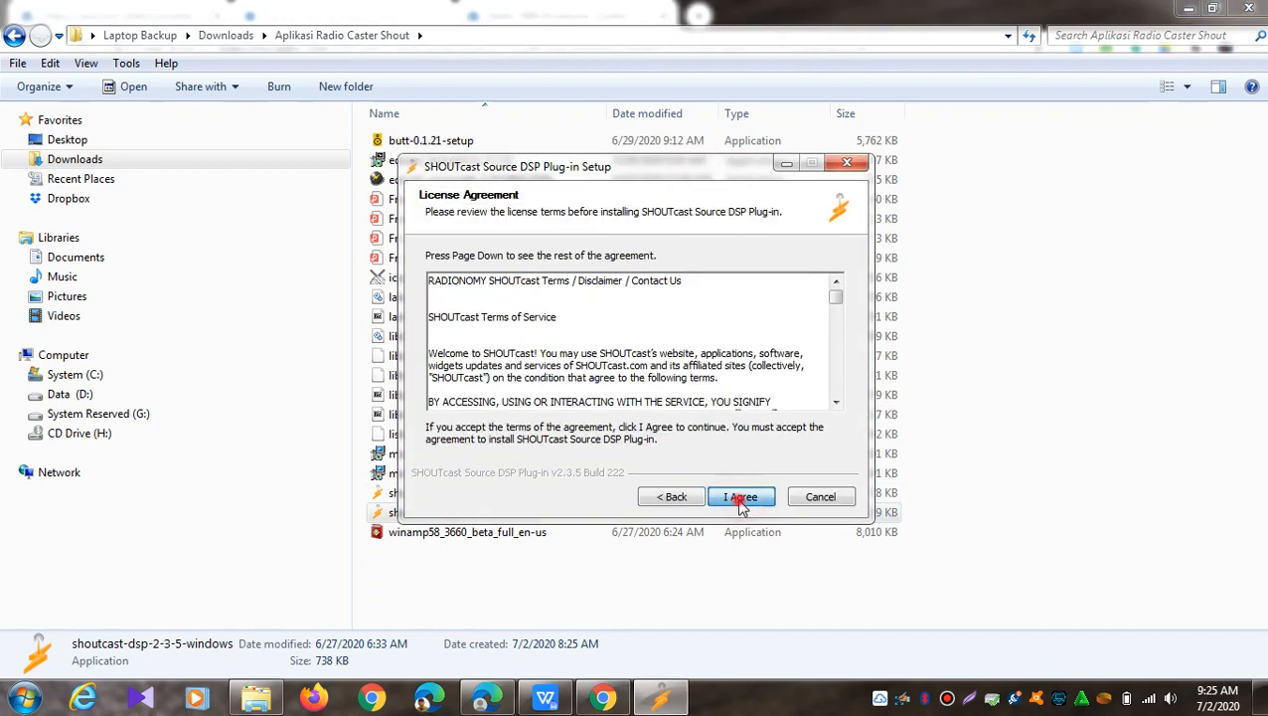
left_click(740, 497)
left_click(741, 497)
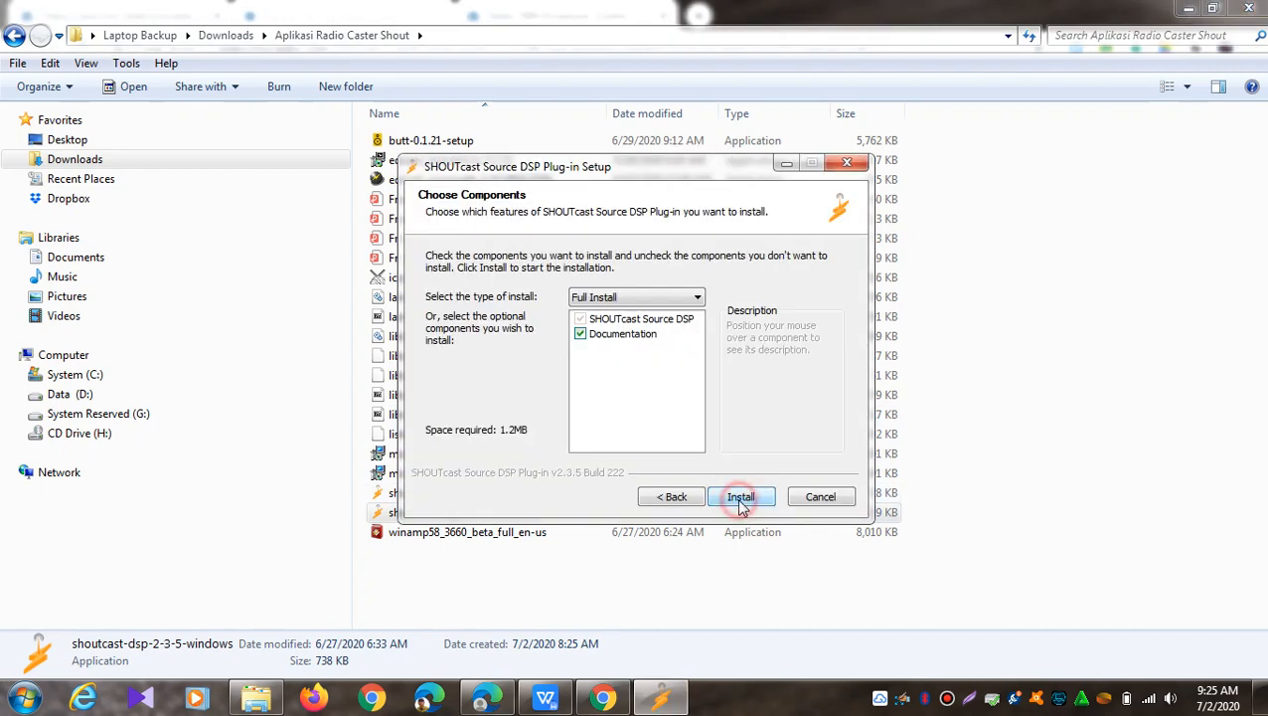
left_click(600, 298)
left_click(599, 301)
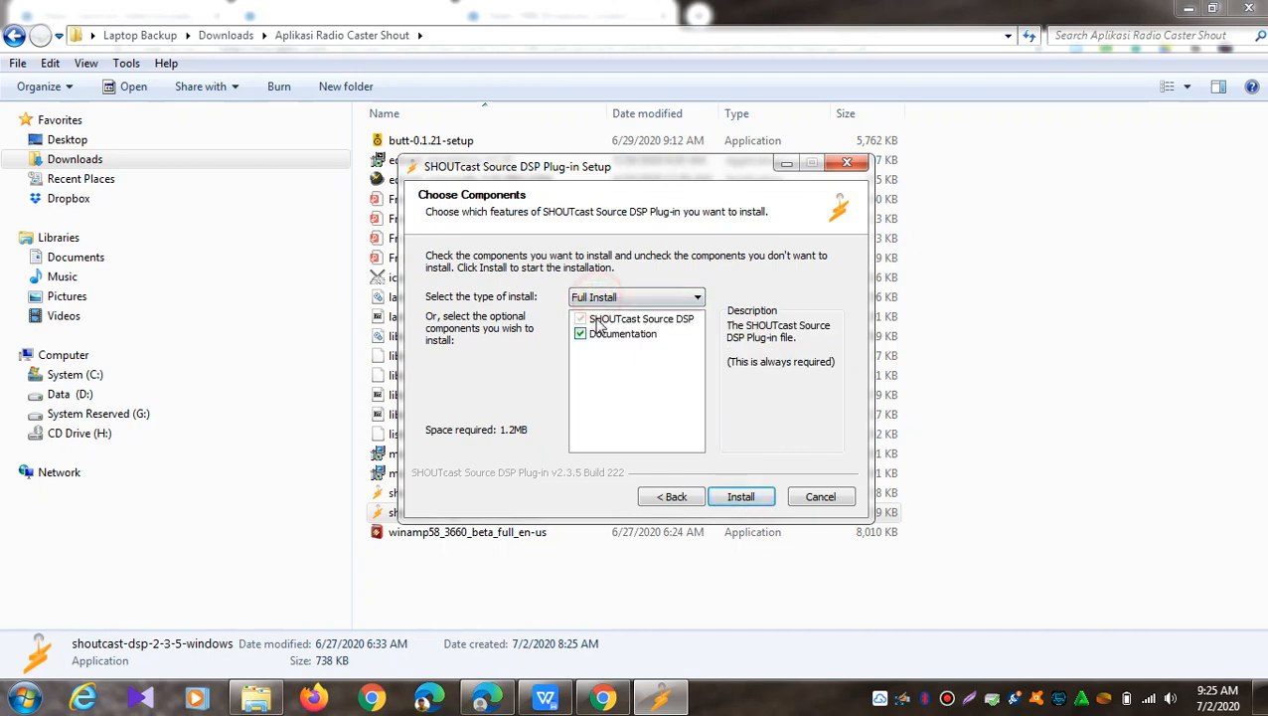
left_click(741, 497)
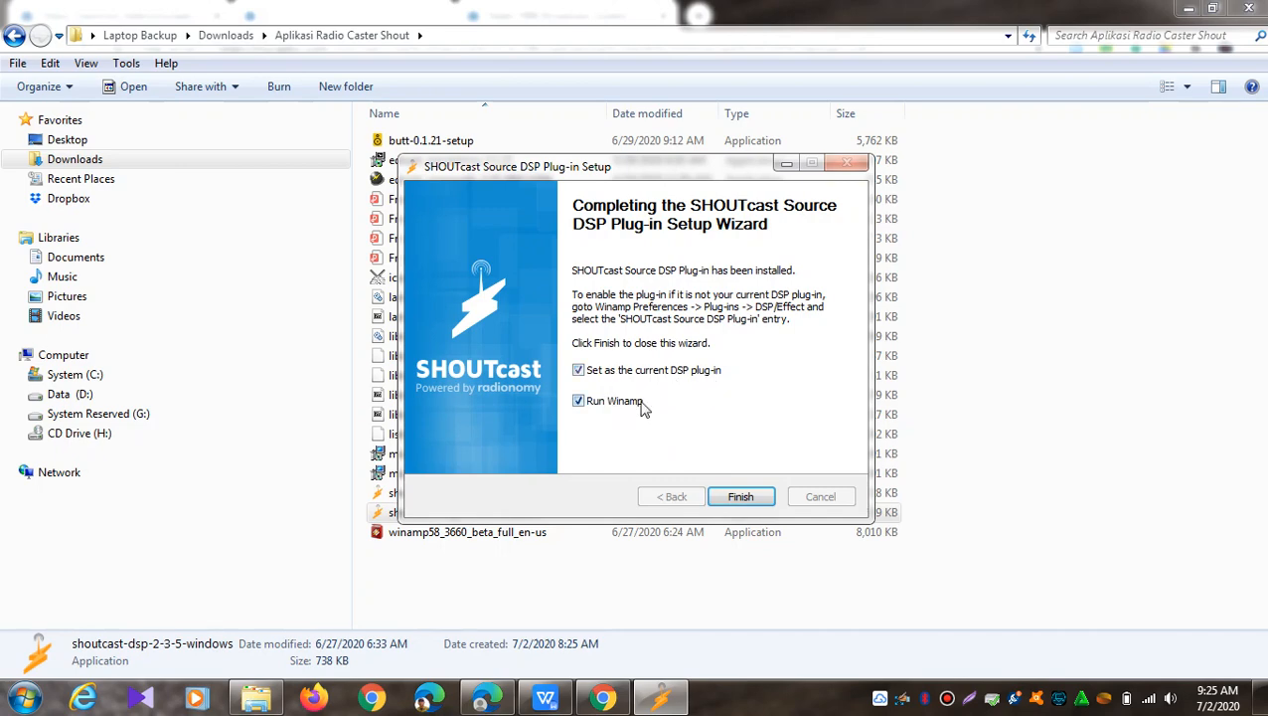
left_click(741, 496)
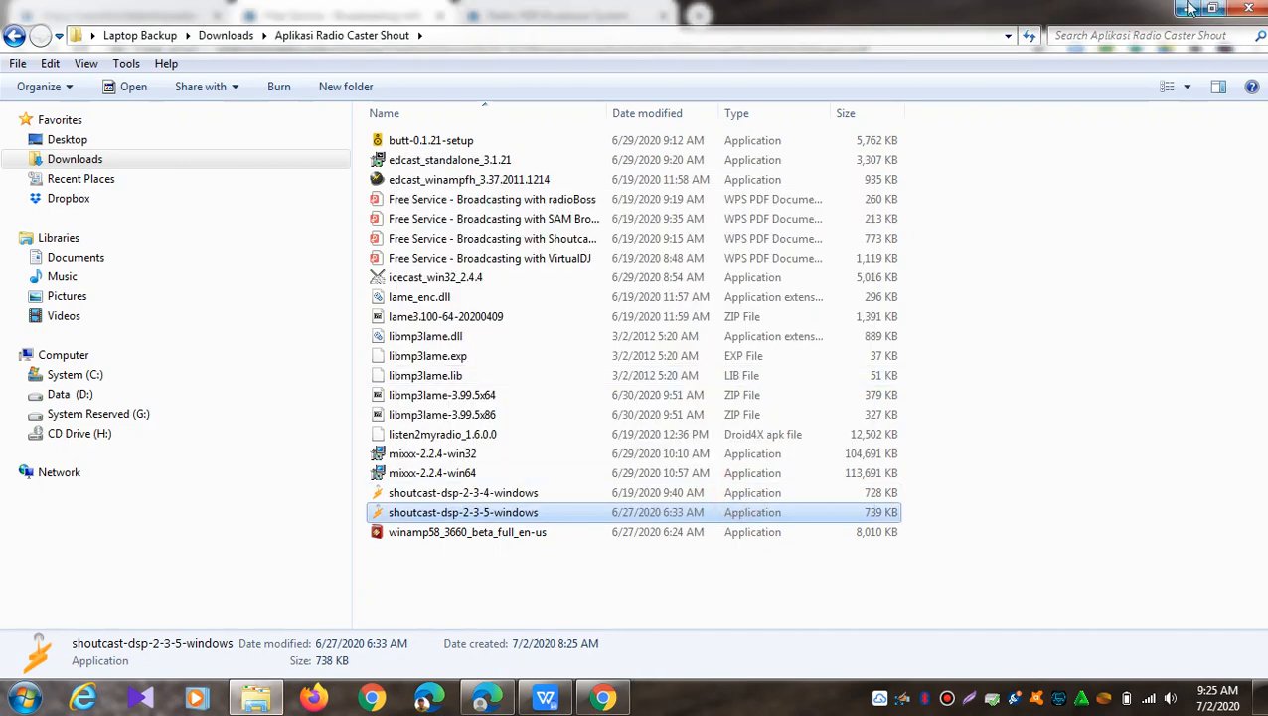
left_click(1186, 9)
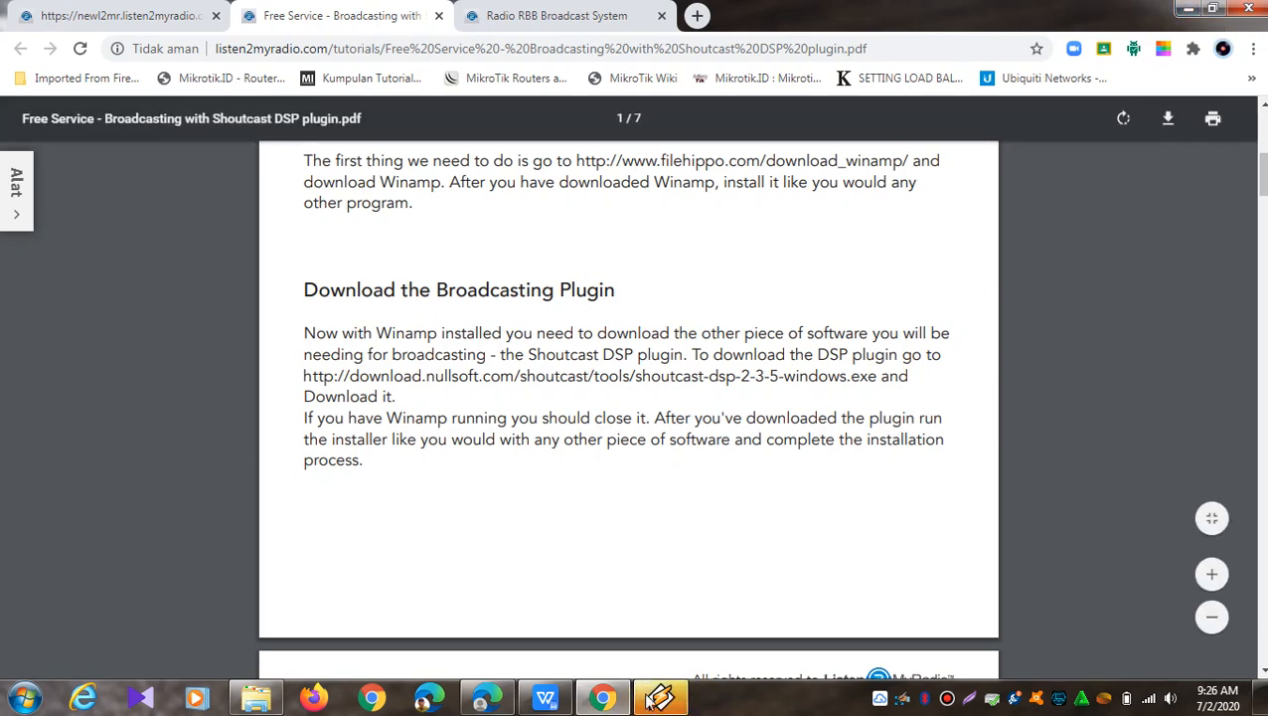
Dock the playlist under Winamp and close the album art and SHOUTcast DSP windows.
left_click(1192, 8)
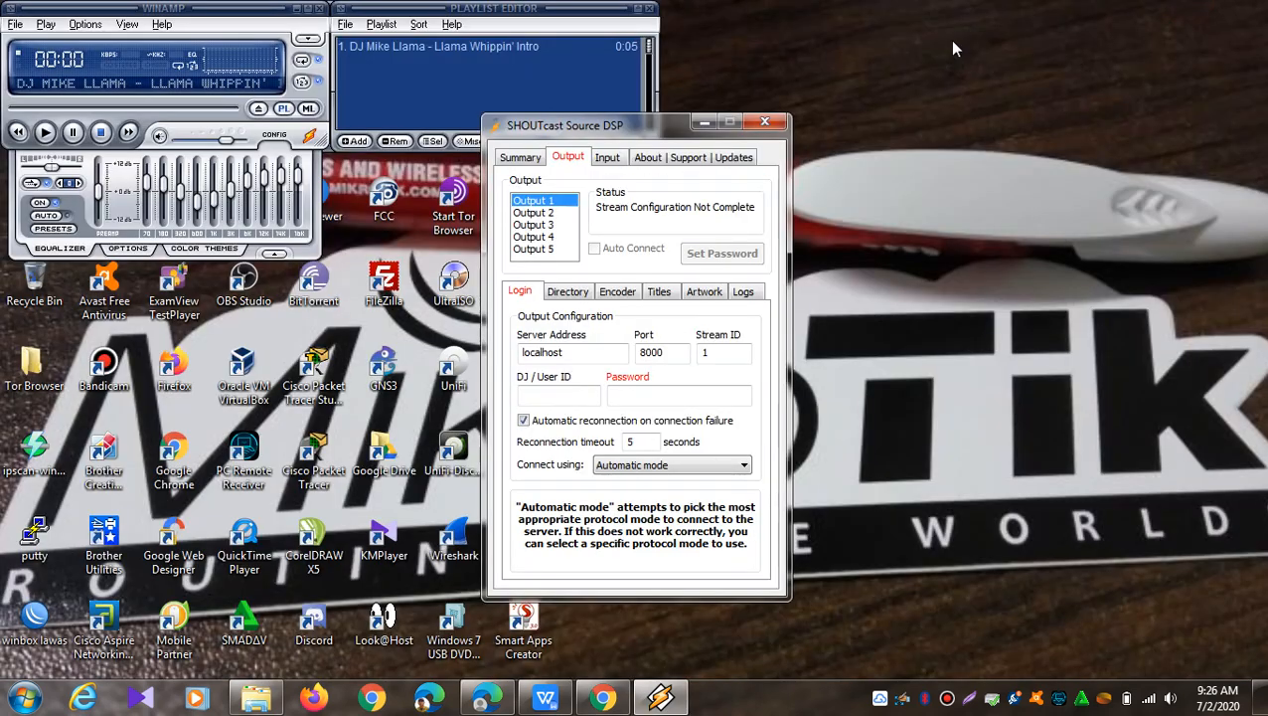
left_click_drag(528, 10, 199, 271)
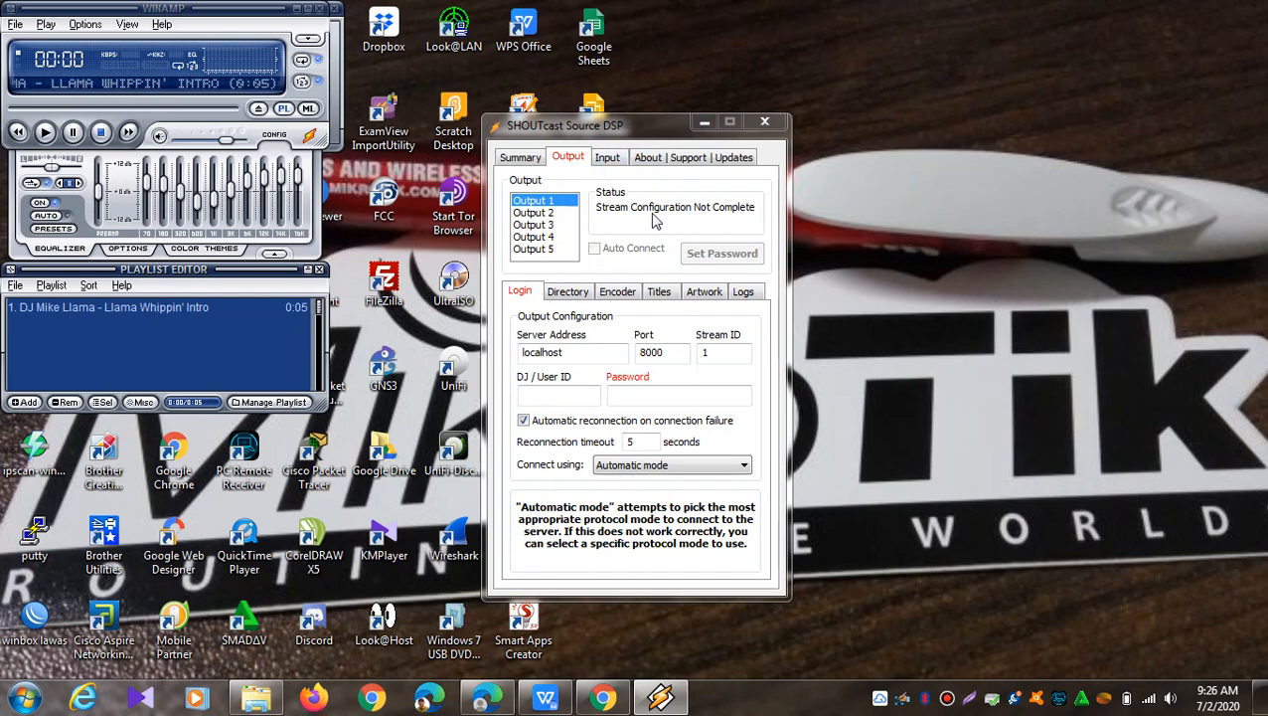
left_click(633, 127)
left_click_drag(633, 127, 513, 11)
left_click(336, 85)
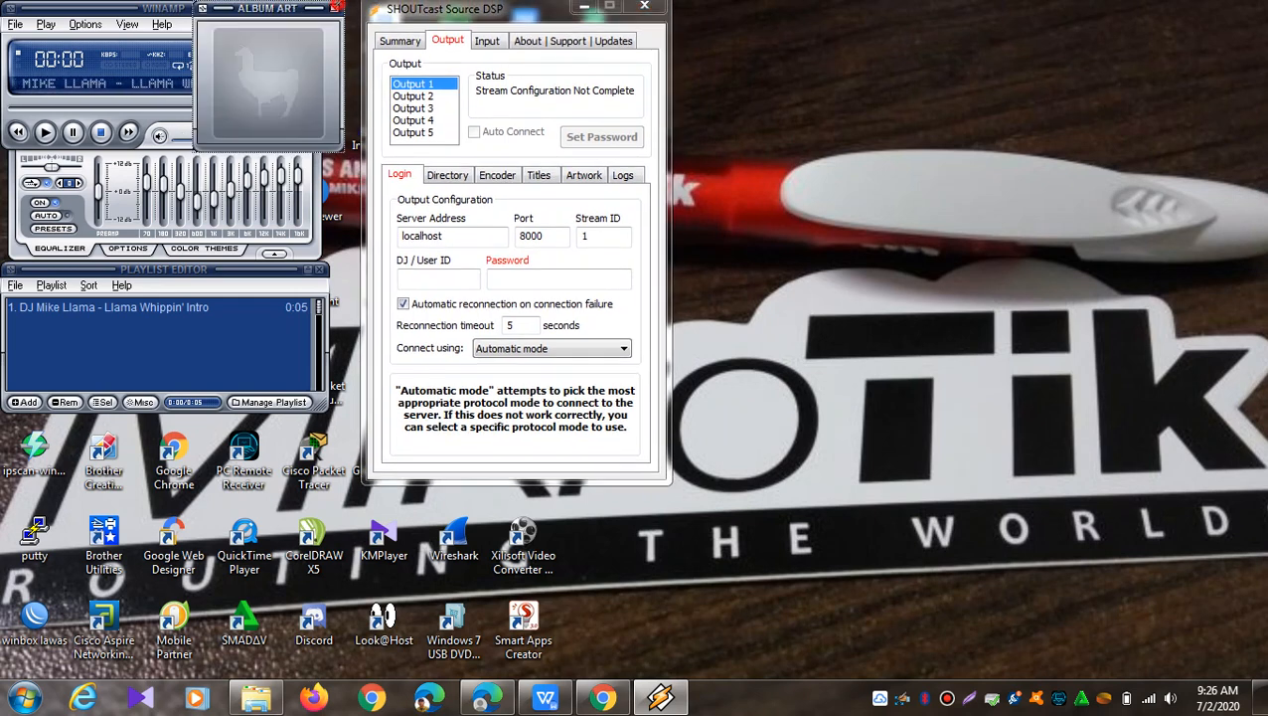
left_click(334, 9)
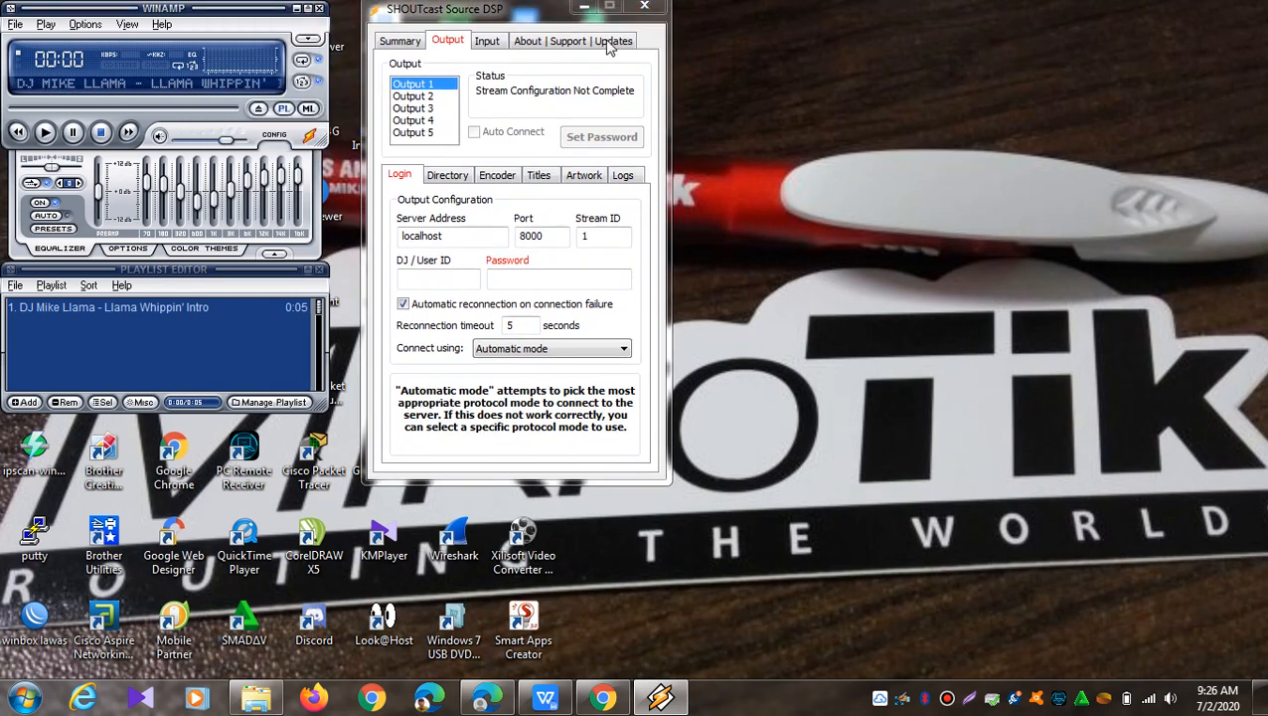
left_click(645, 6)
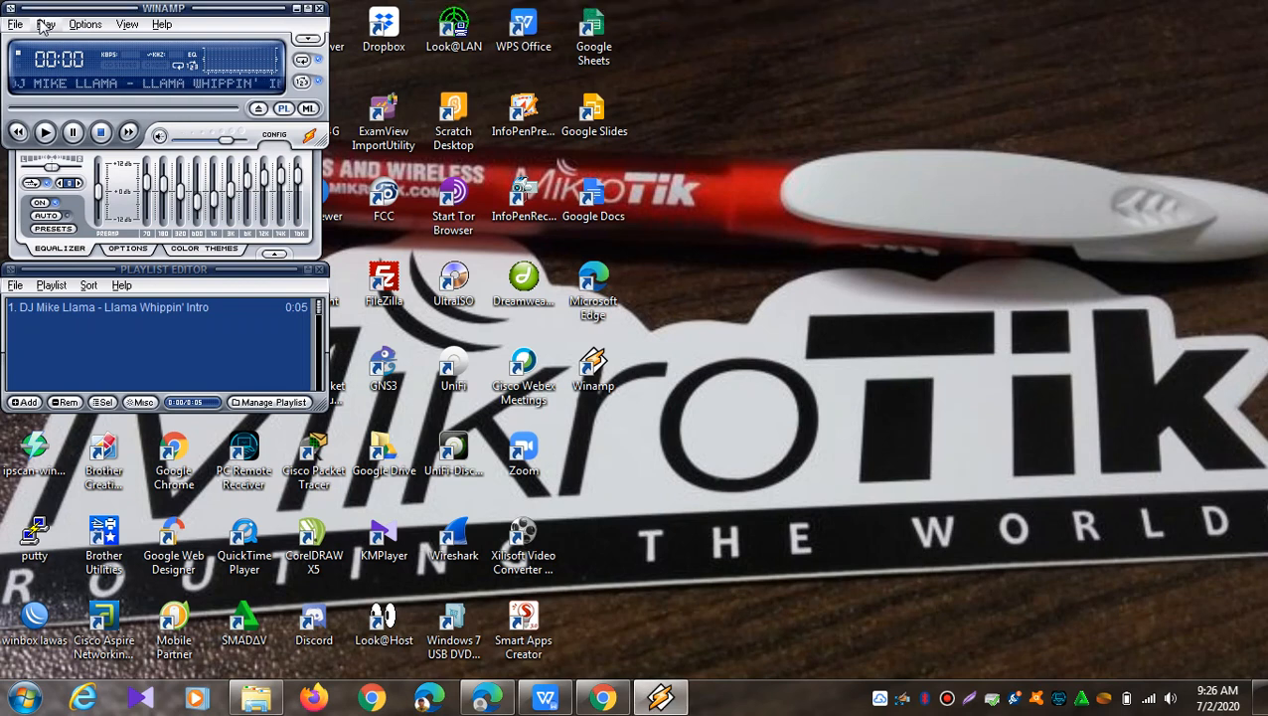
Open Winamp Preferences and browse the plug-in pages to DSP/Effect.
left_click(157, 25)
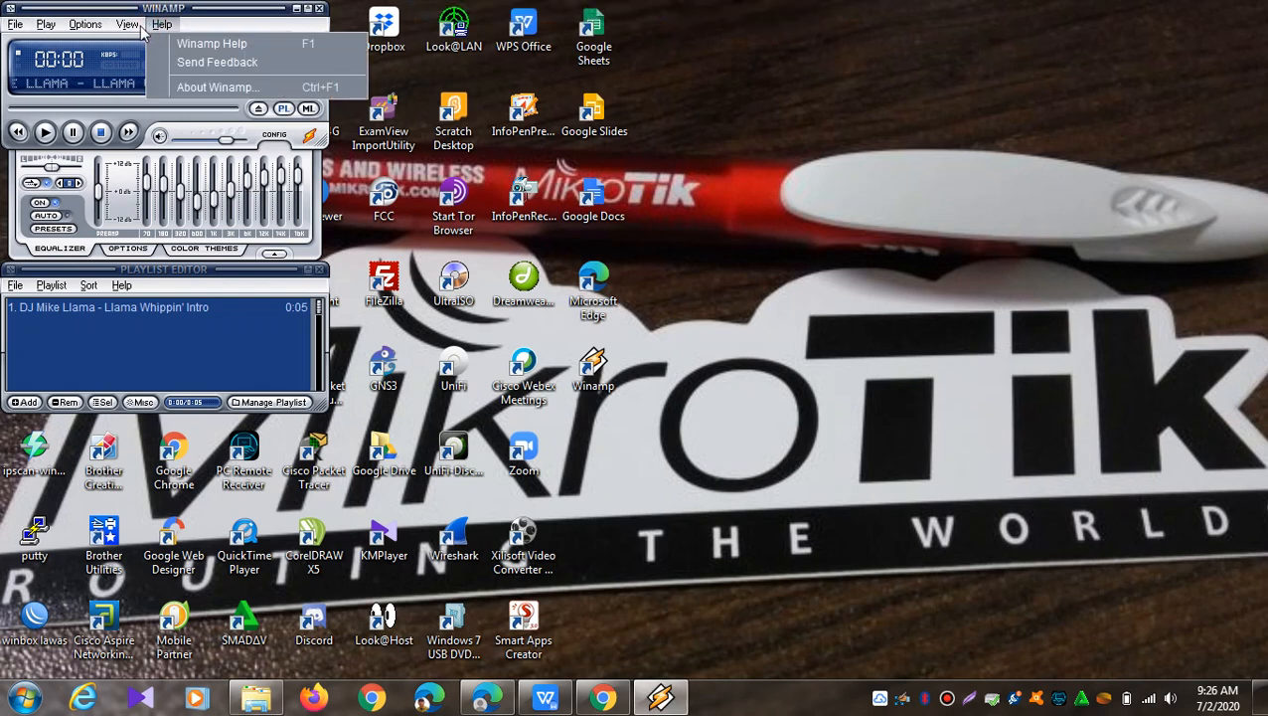
mouse_move(122, 33)
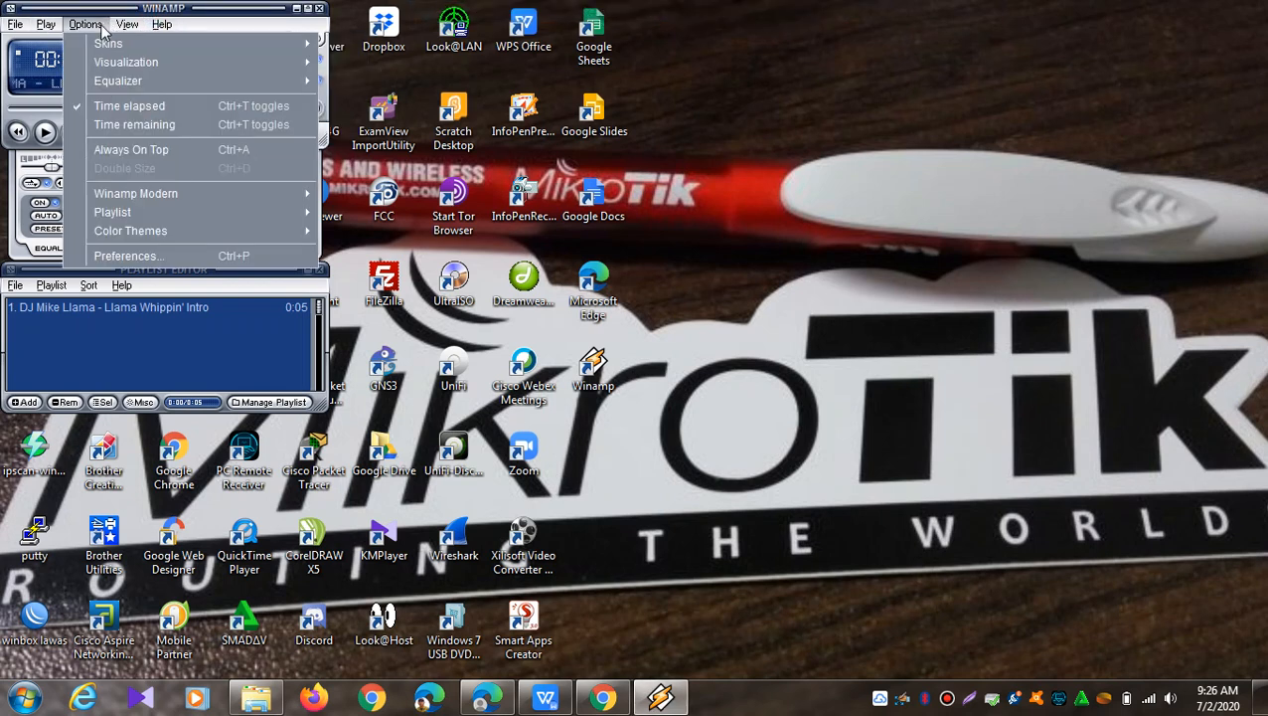
left_click(117, 255)
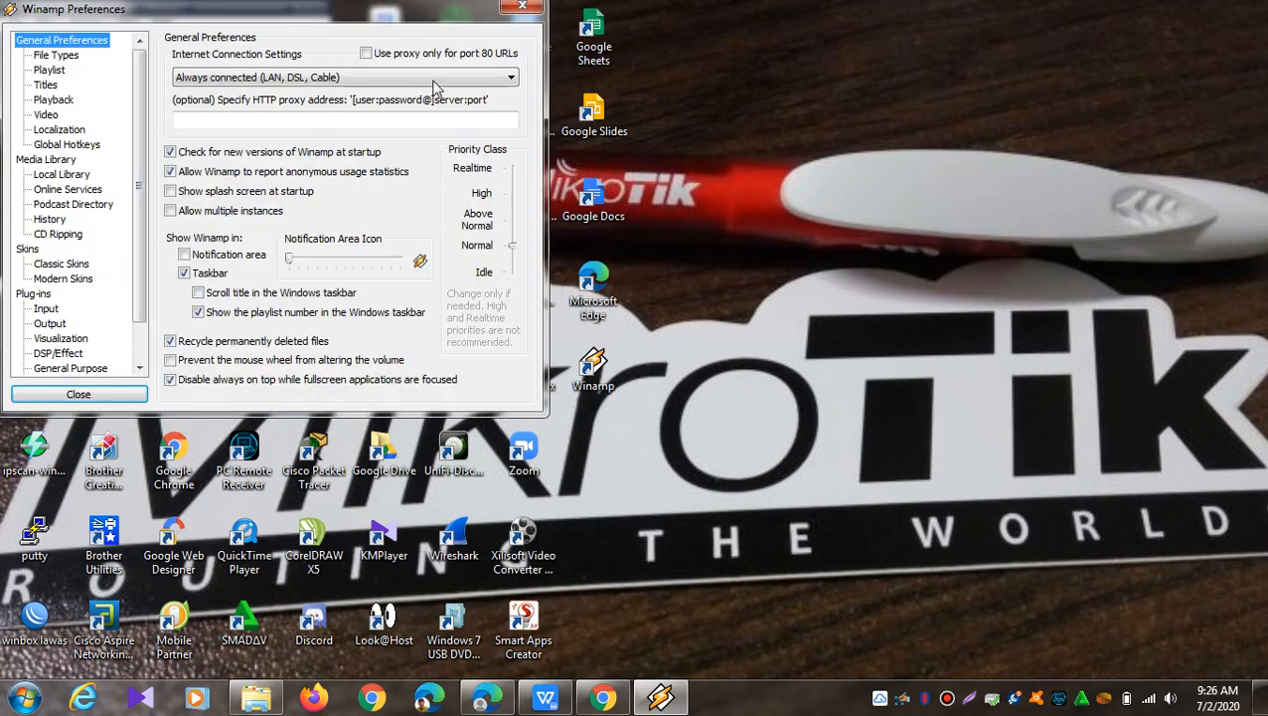
left_click_drag(388, 16, 725, 18)
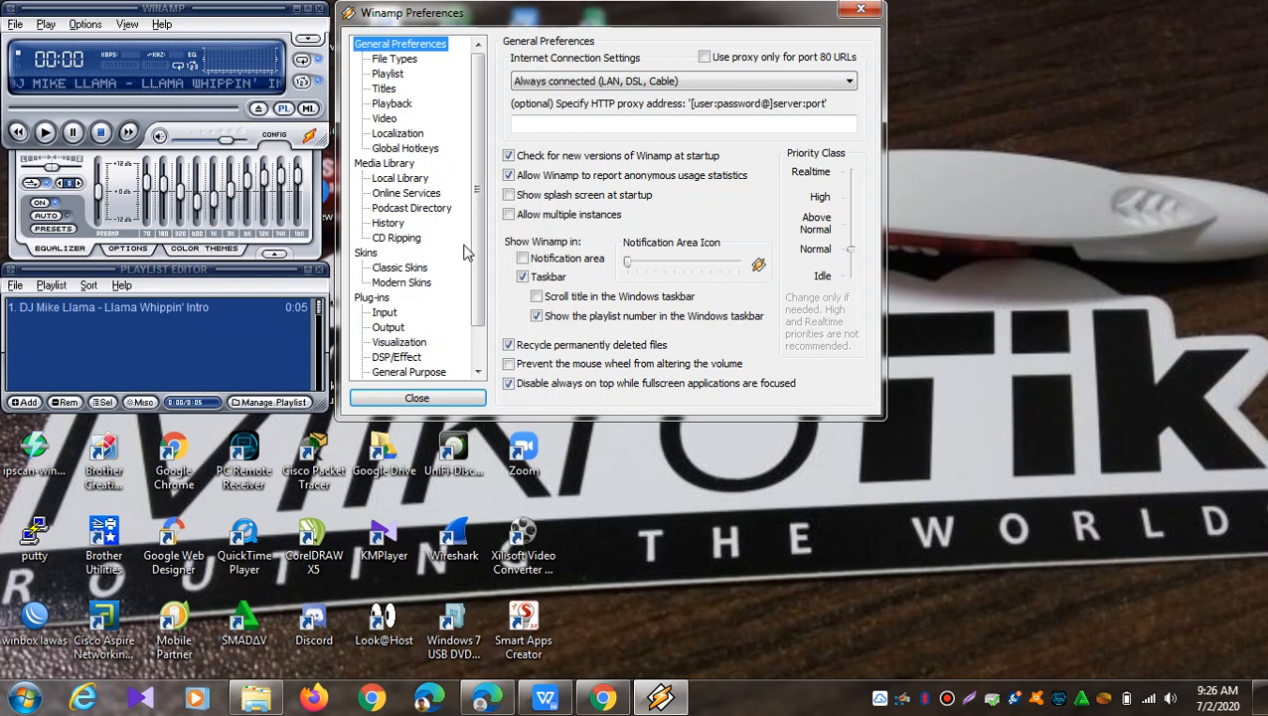
scroll(481, 190, "down", 1)
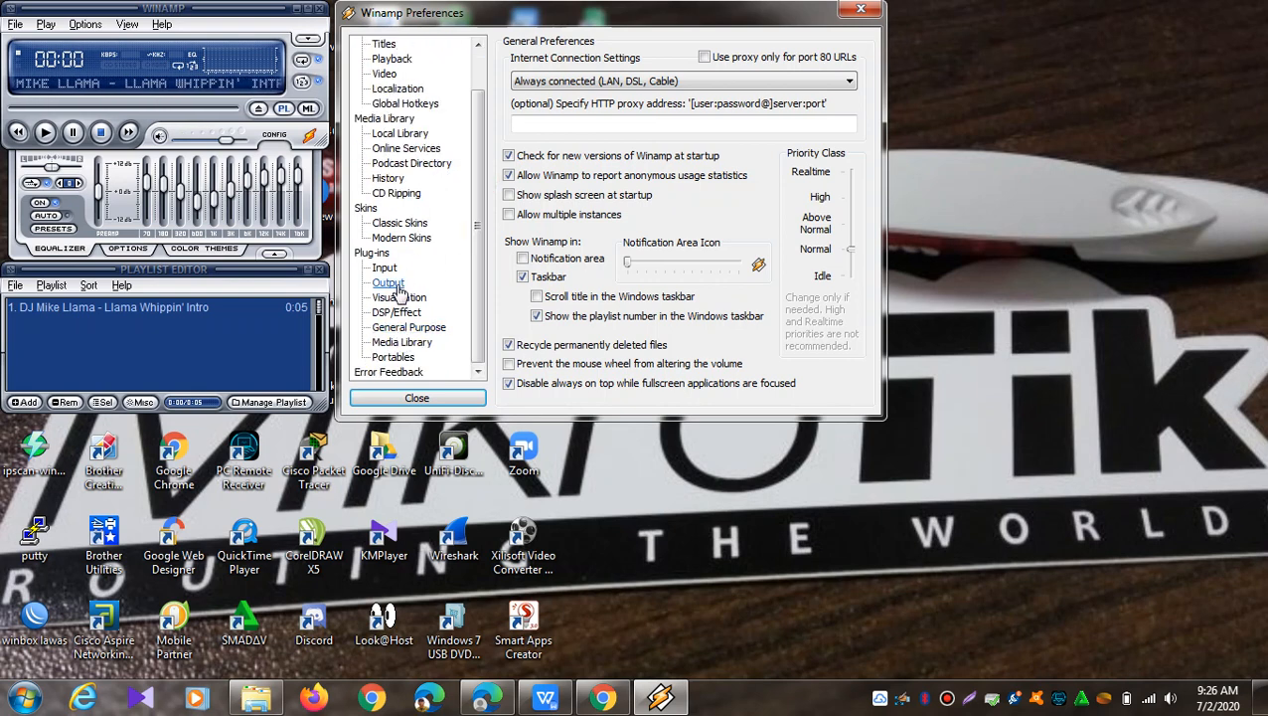
left_click(373, 253)
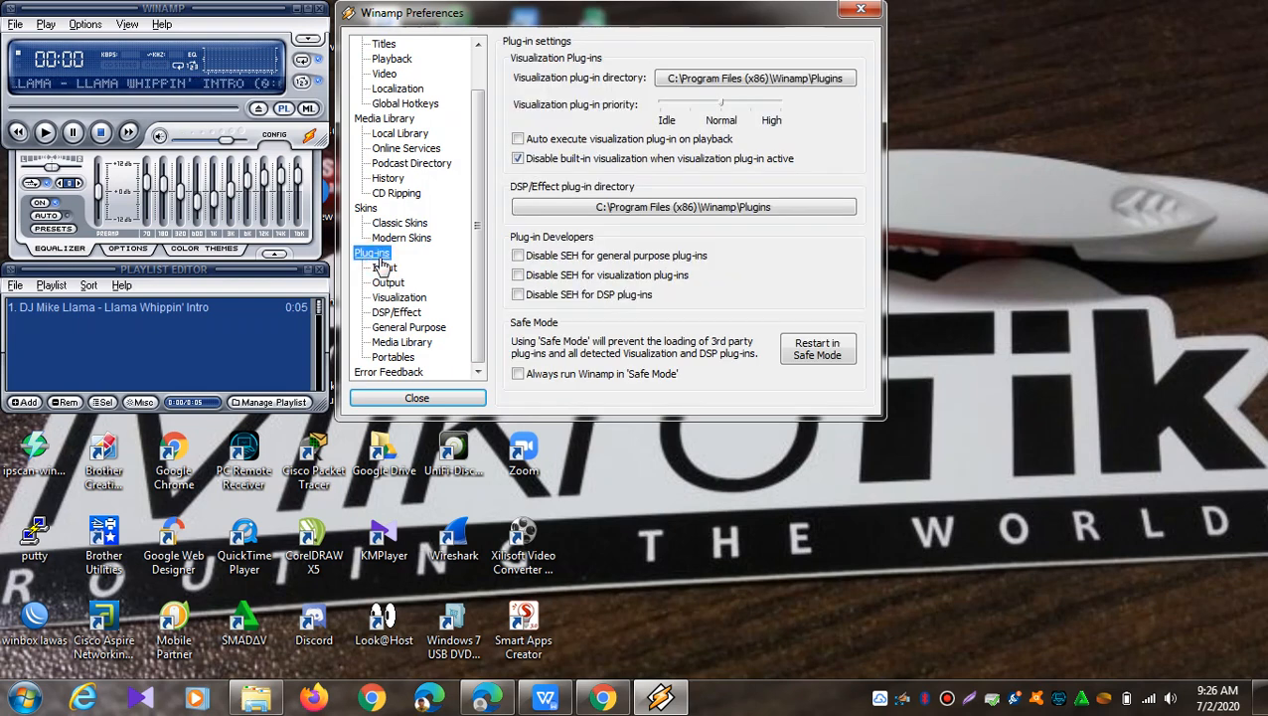
left_click(385, 269)
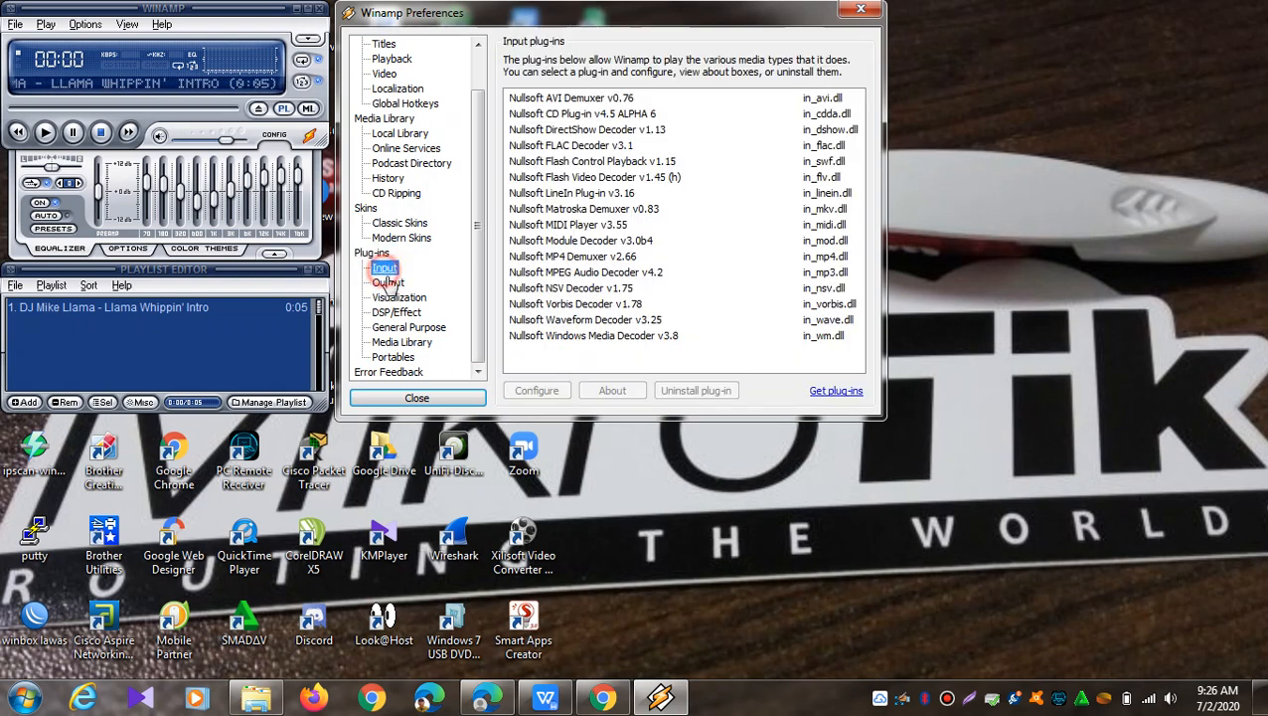
left_click(387, 283)
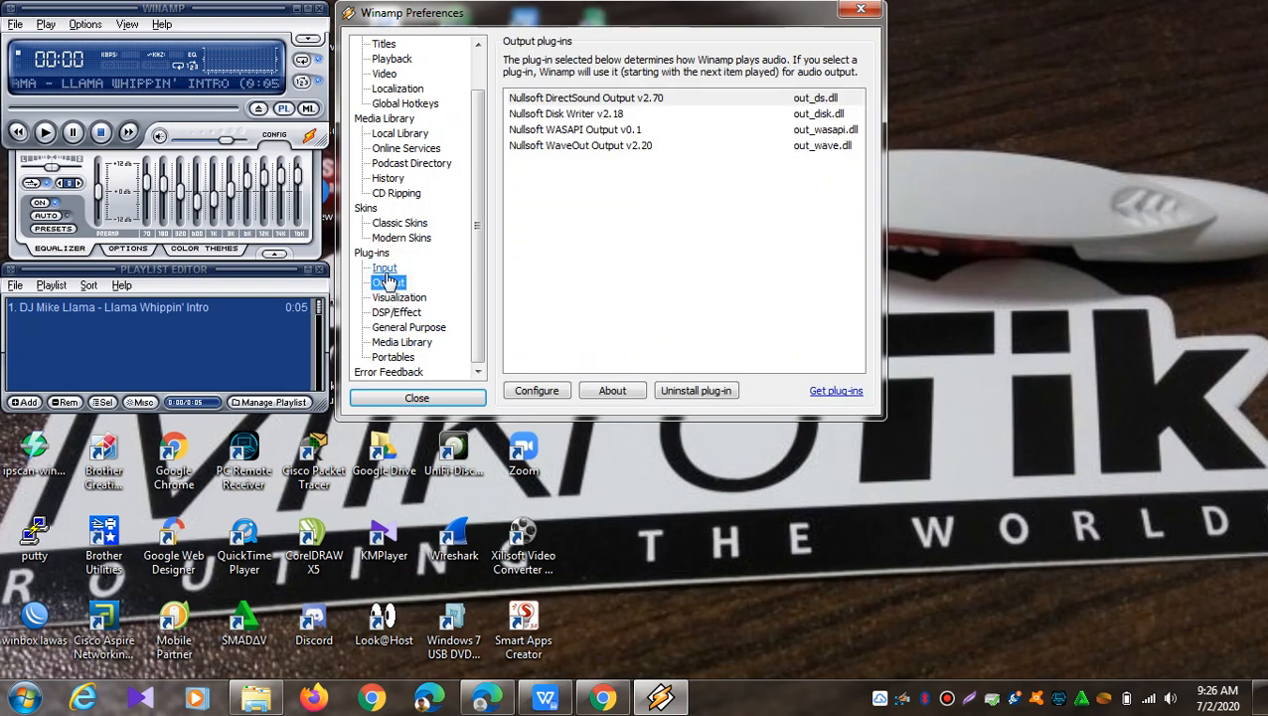
left_click(385, 269)
left_click(399, 297)
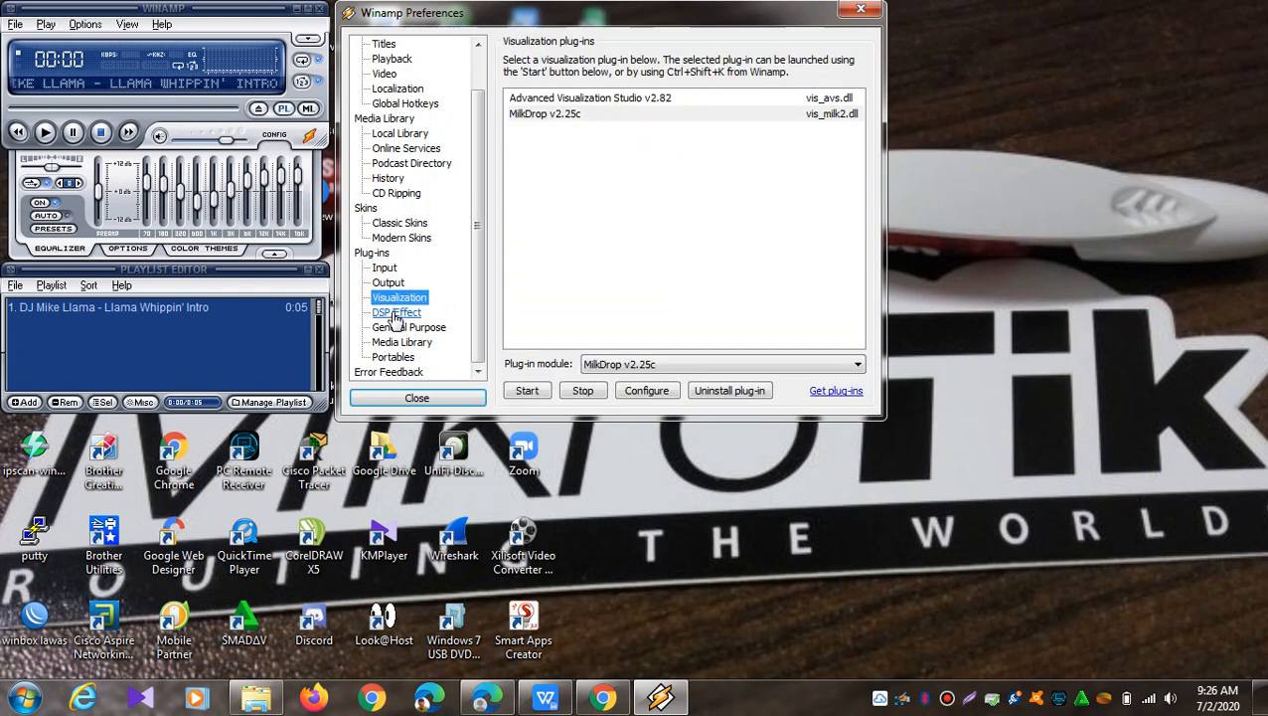
left_click(395, 313)
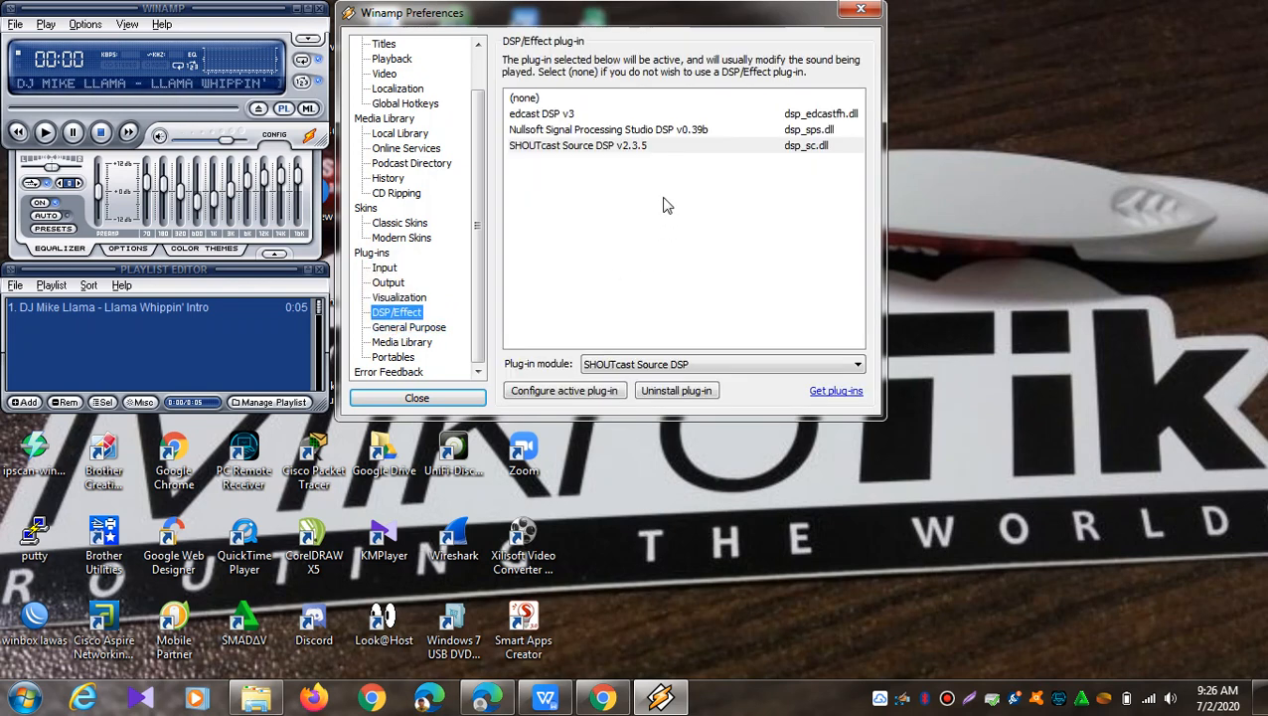
Make SHOUTcast Source DSP the active DSP plug-in after trying edcast and Nullsoft, then close Preferences.
left_click(613, 227)
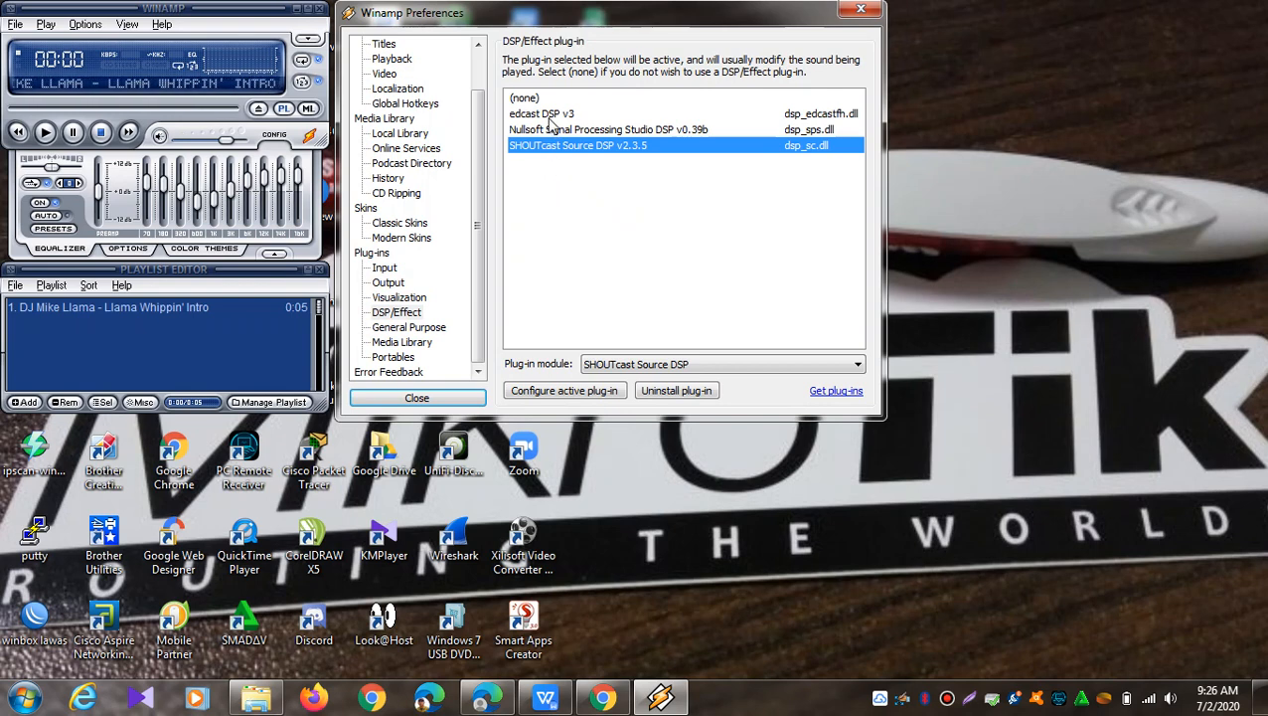
left_click(549, 116)
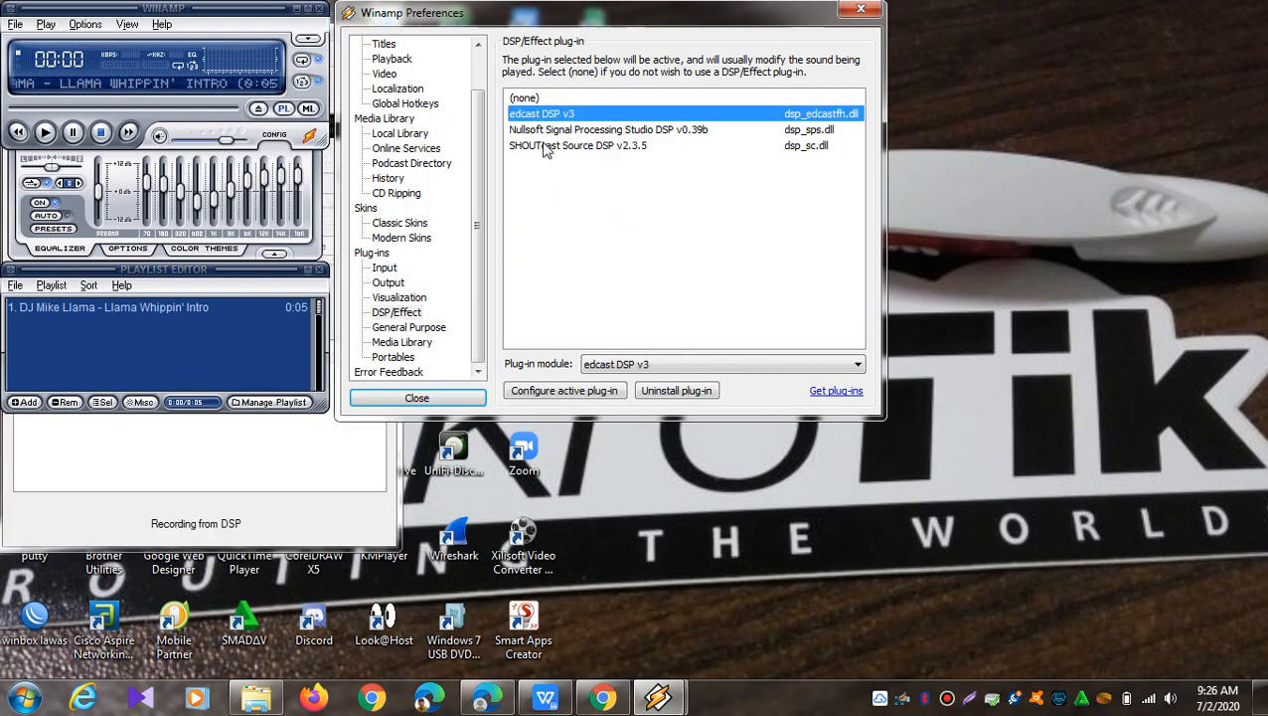
left_click(543, 149)
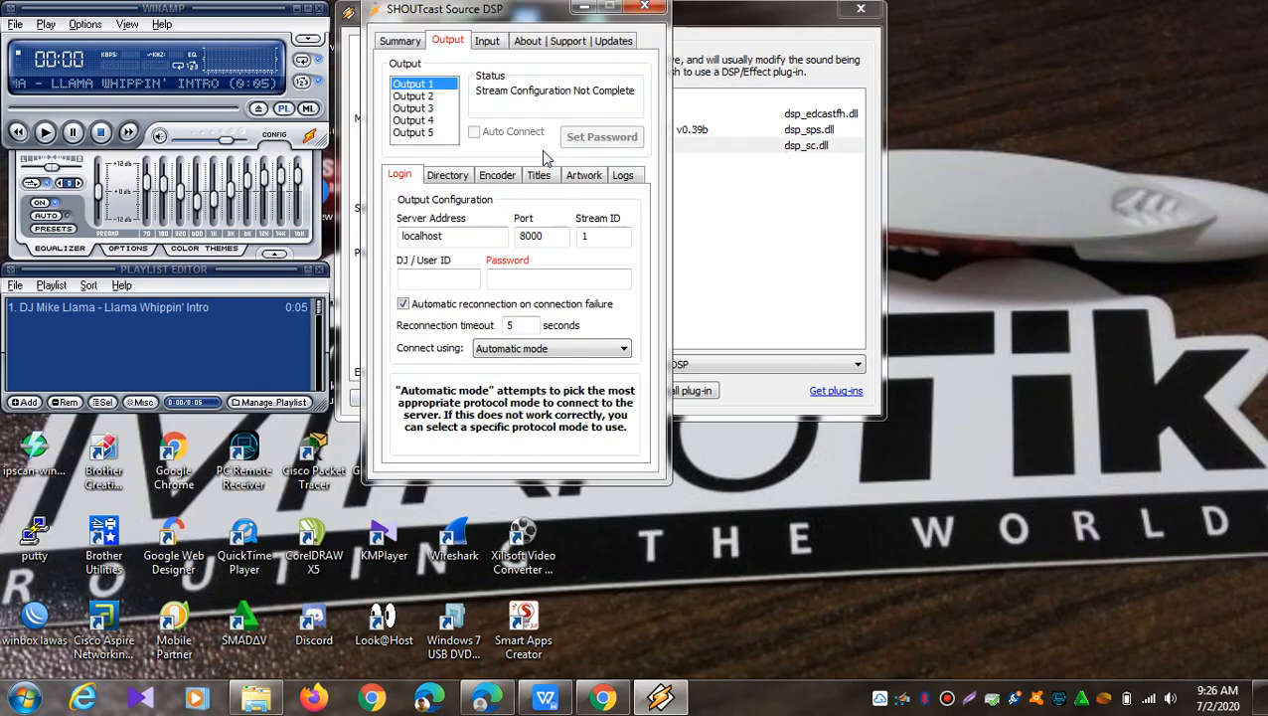
left_click(748, 23)
left_click_drag(747, 24, 1068, 32)
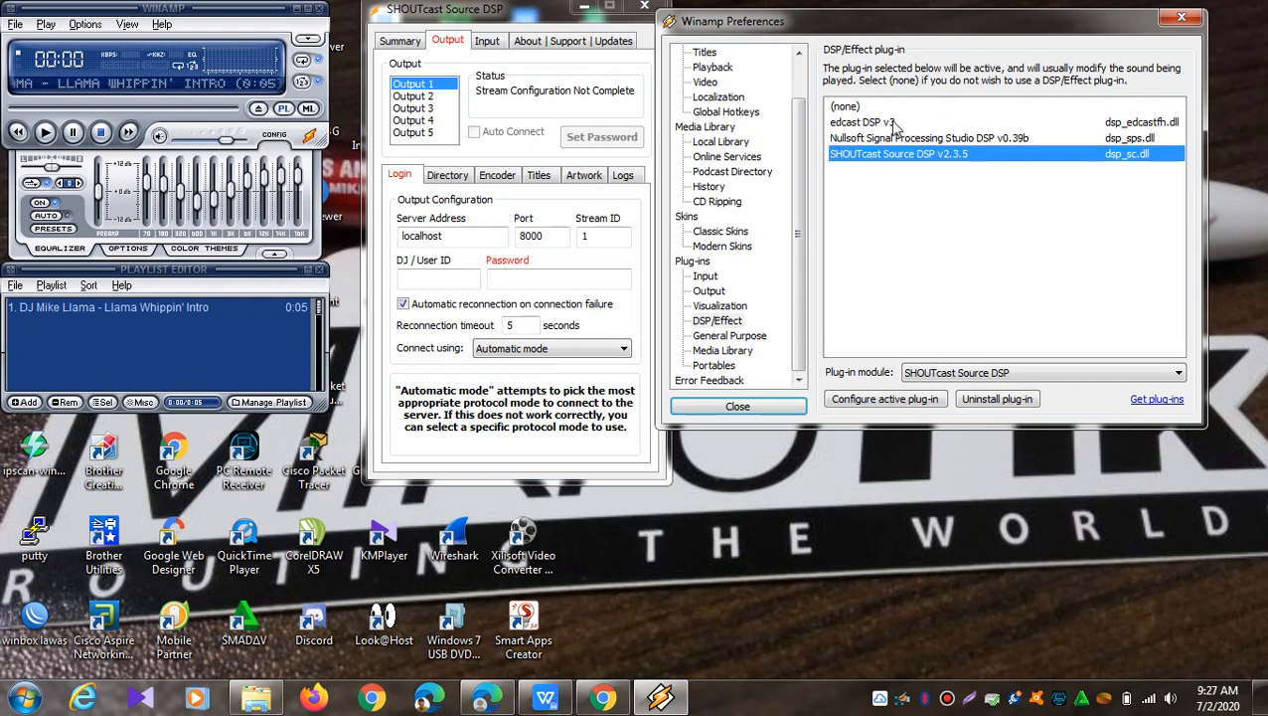
left_click(861, 122)
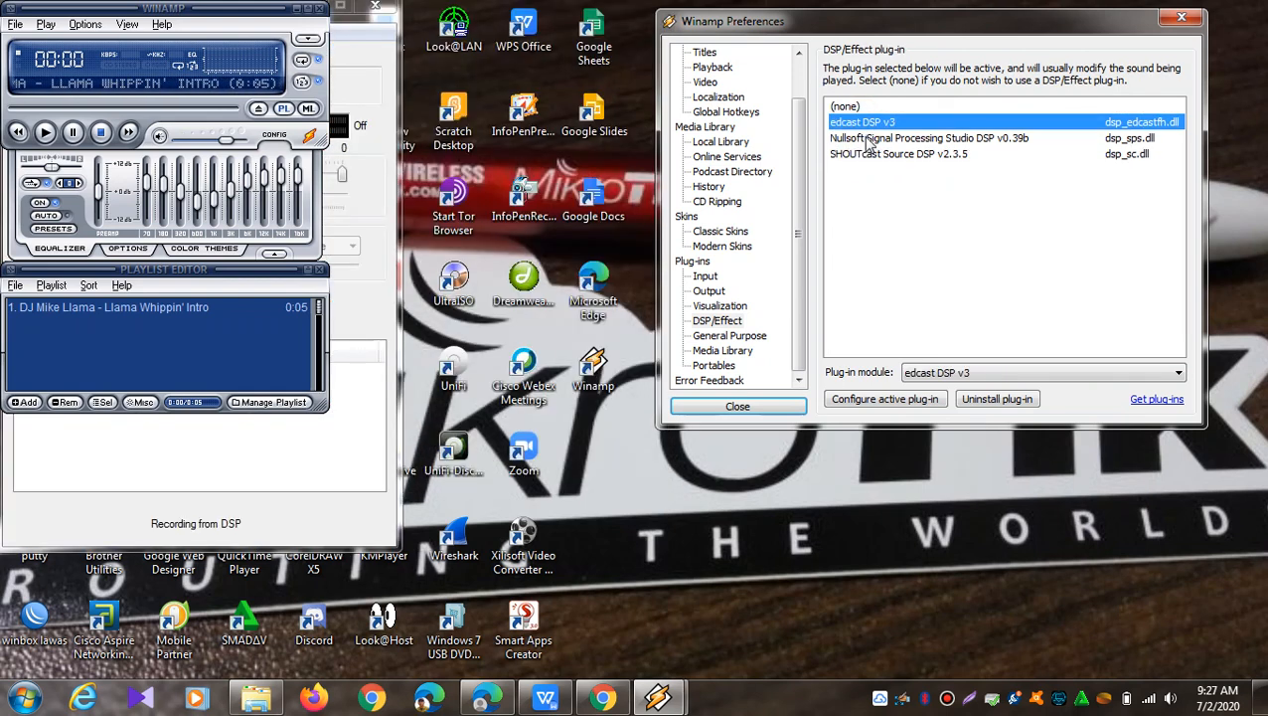
left_click(867, 139)
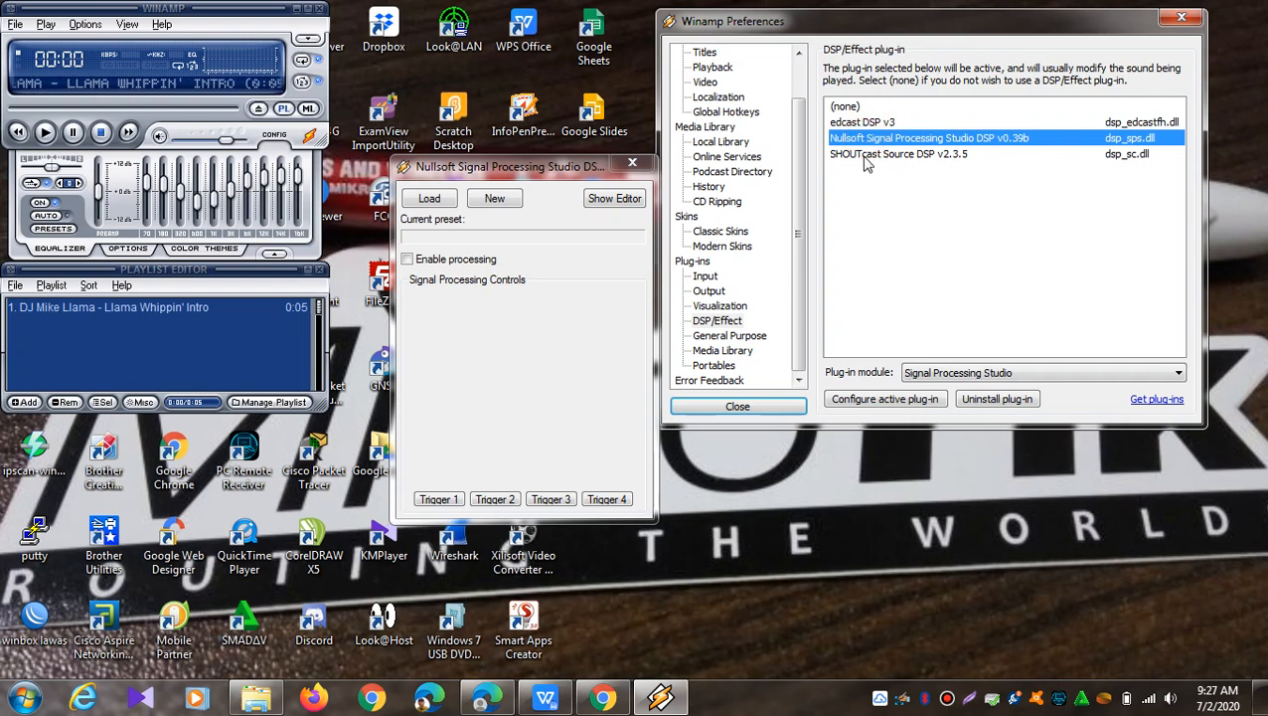
left_click(866, 155)
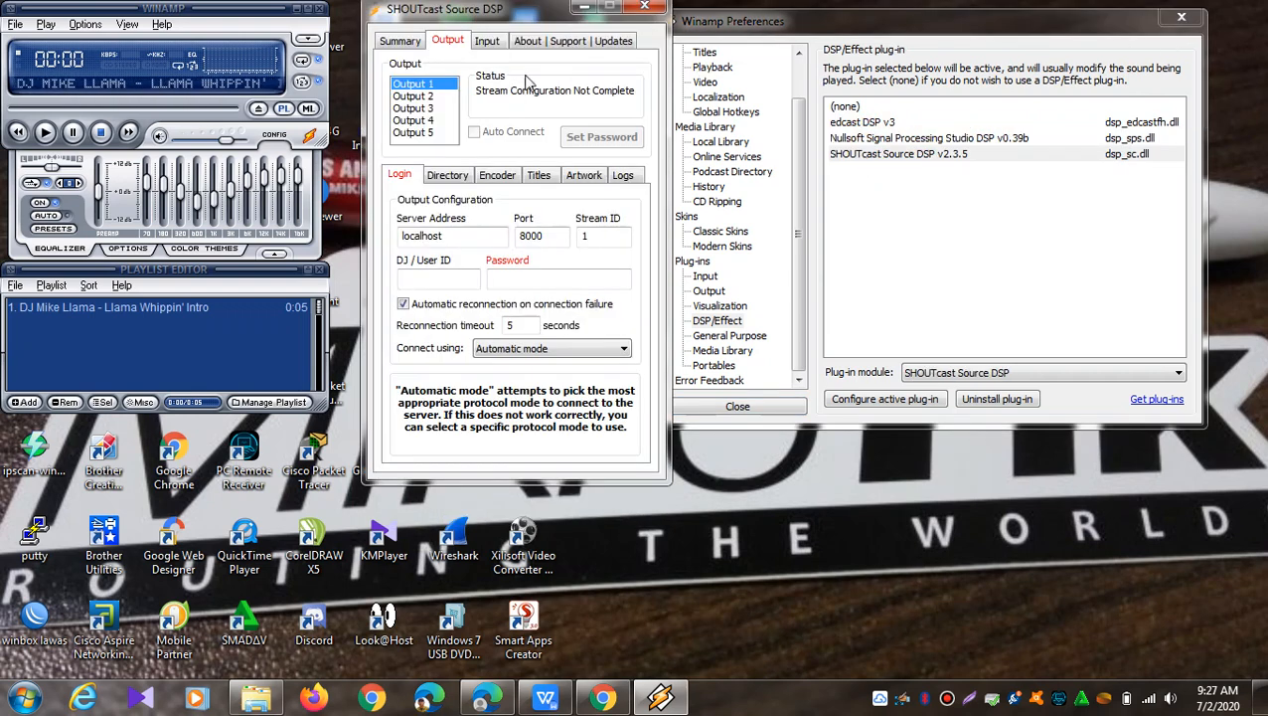
left_click(1180, 17)
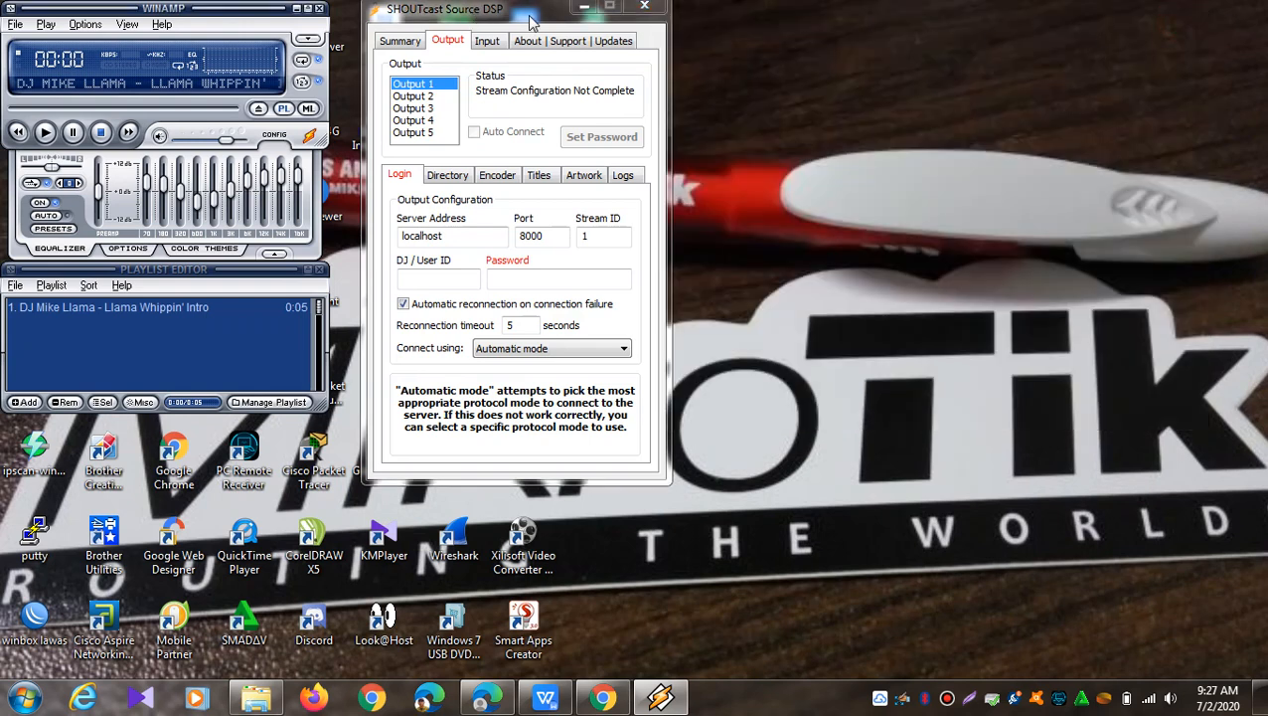
left_click_drag(531, 22, 502, 27)
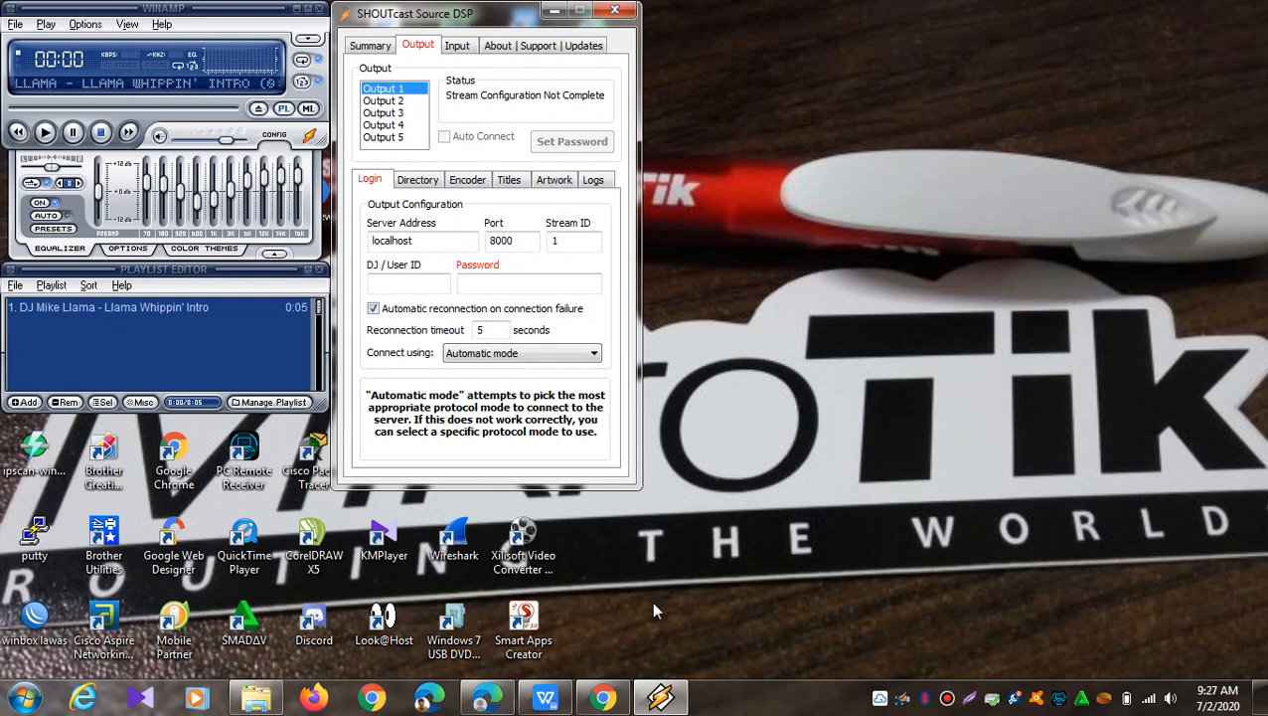
left_click(608, 691)
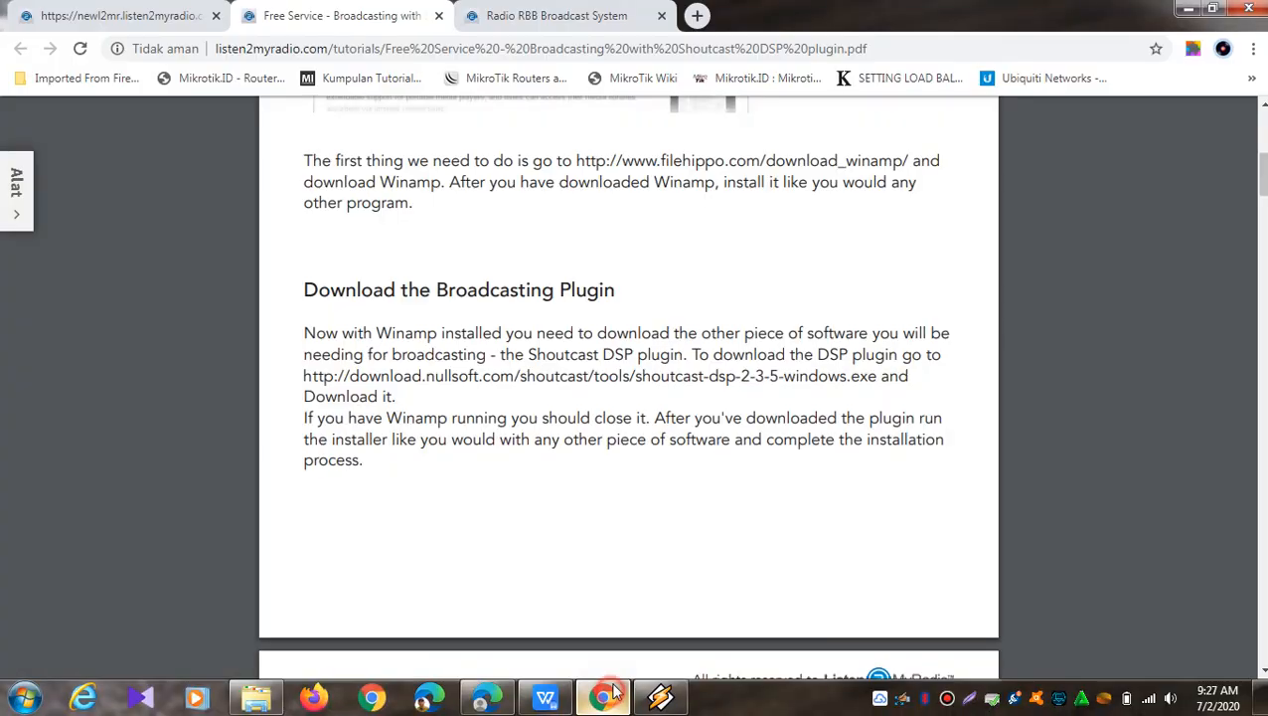
Scroll the tutorial PDF to its screenshot of SHOUTcast DSP Output and Login settings.
left_click(727, 328)
scroll(728, 328, "down", 5)
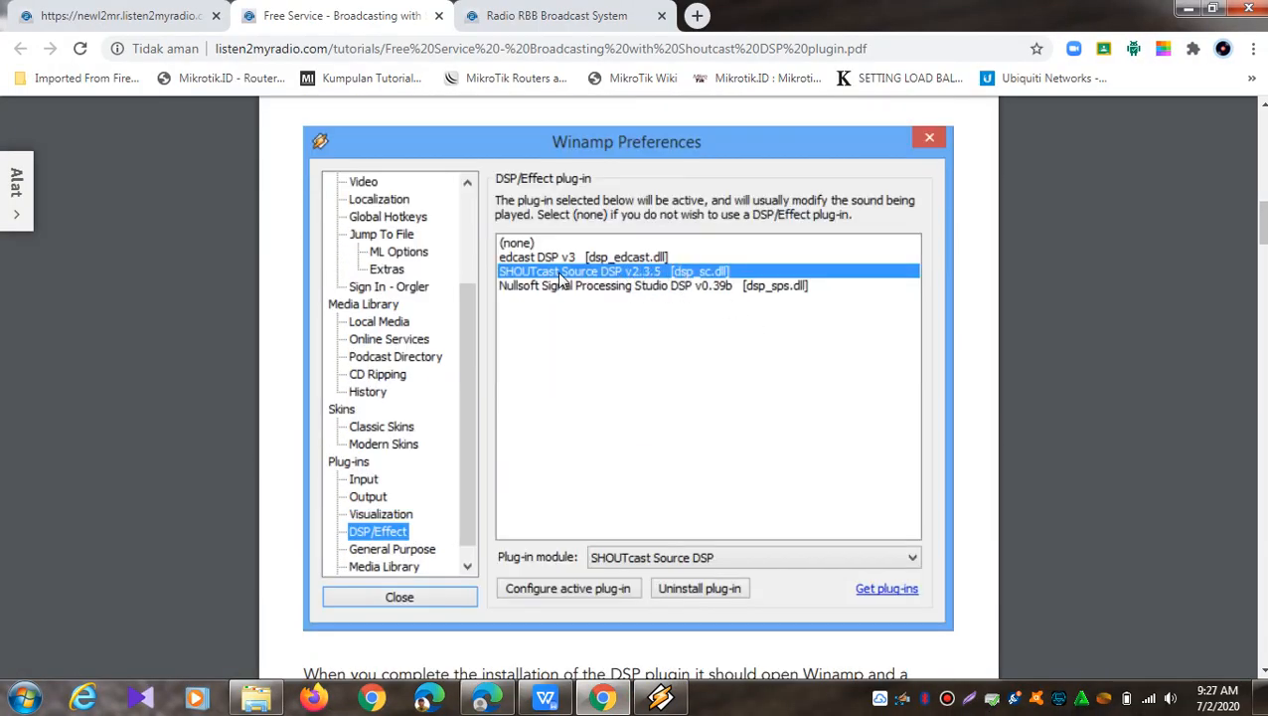
scroll(692, 283, "down", 10)
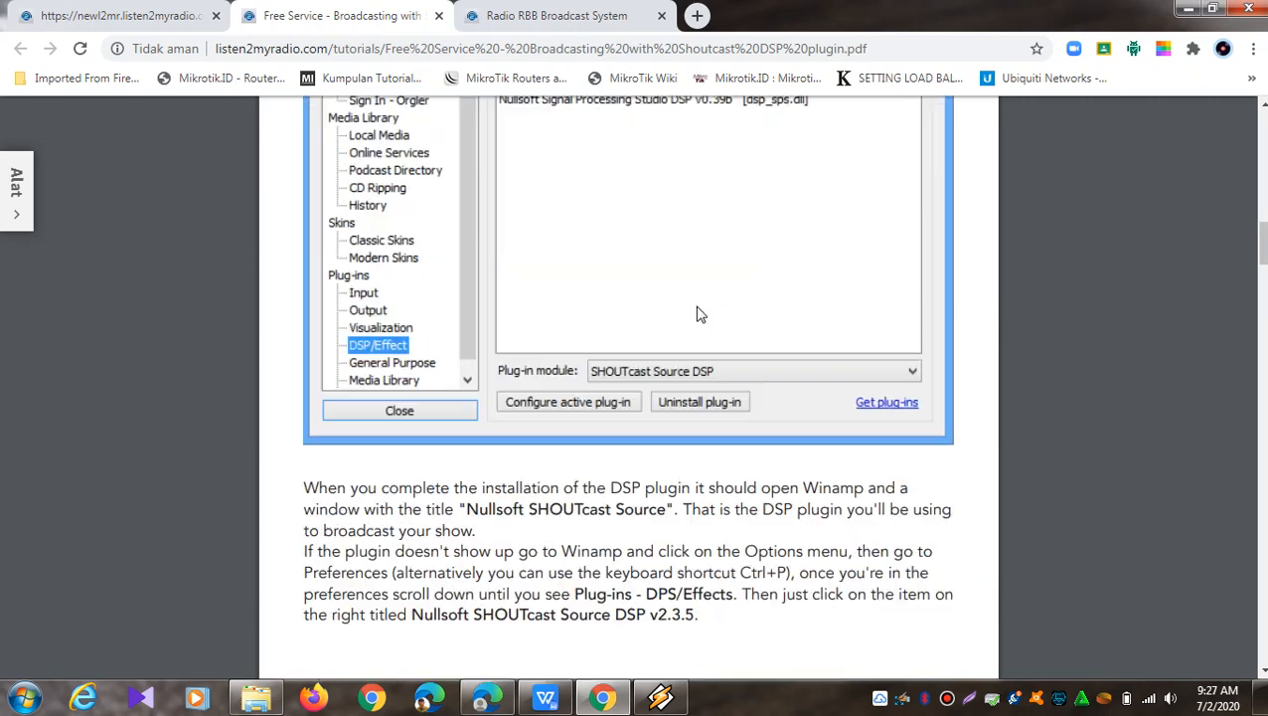
scroll(699, 313, "up", 2)
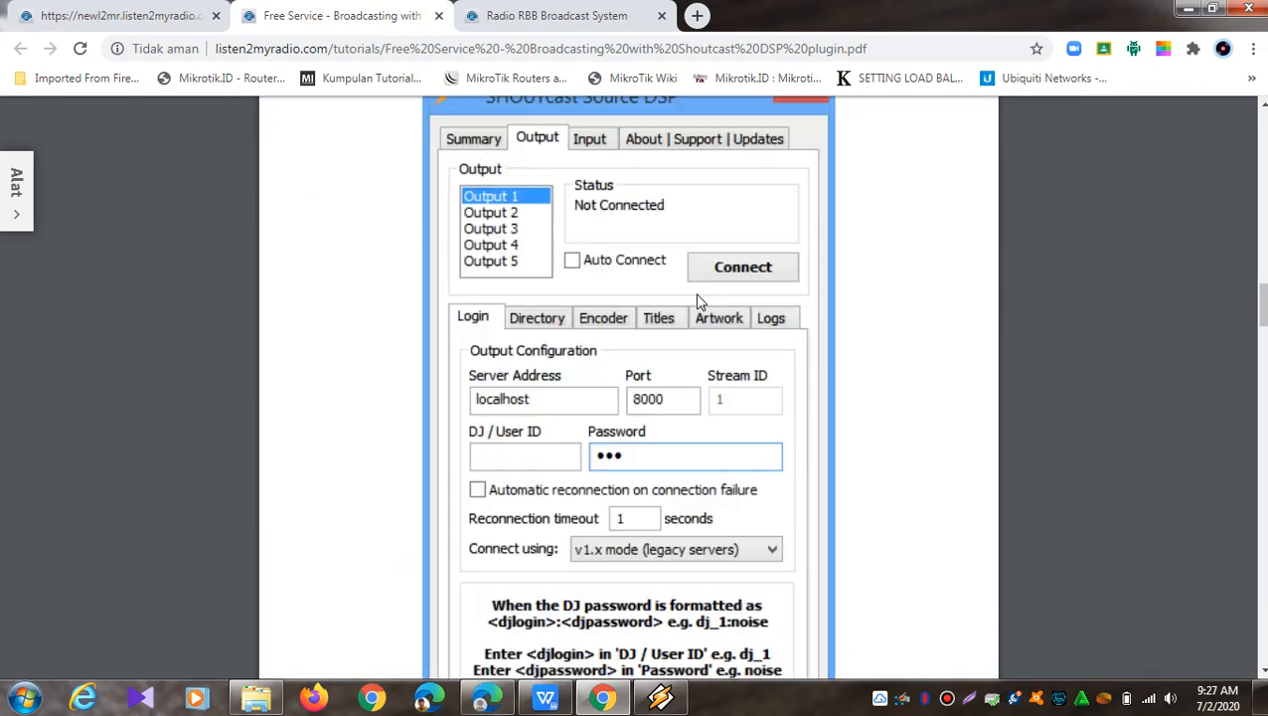
scroll(543, 299, "down", 1)
Compare with the DSP's Output 1 login tab, selecting the localhost server address.
left_click(660, 698)
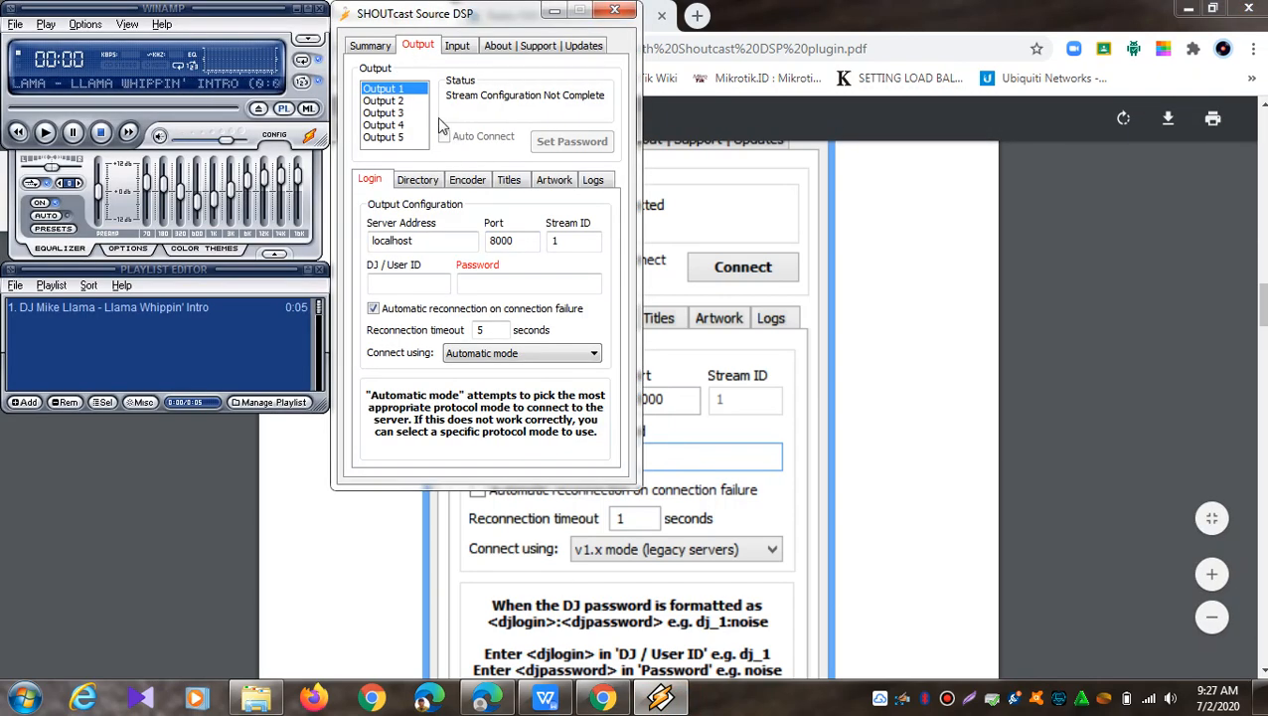
left_click(372, 181)
double_click(410, 241)
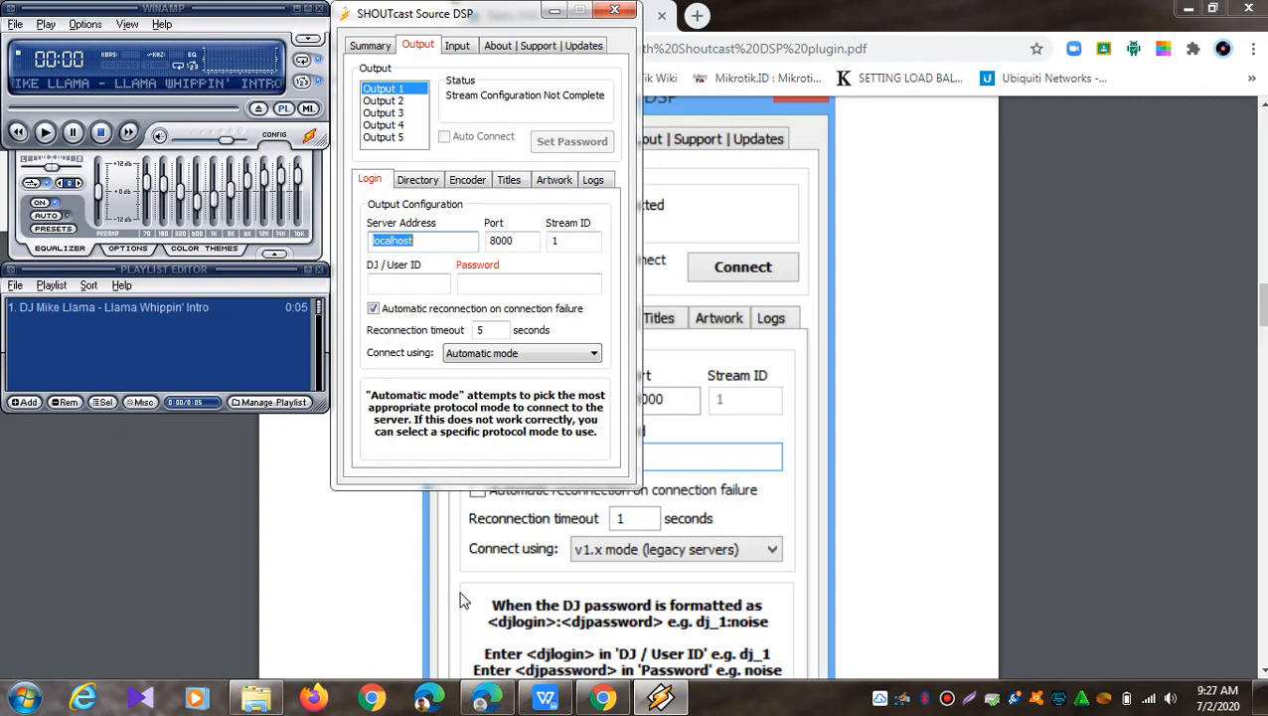
left_click(604, 699)
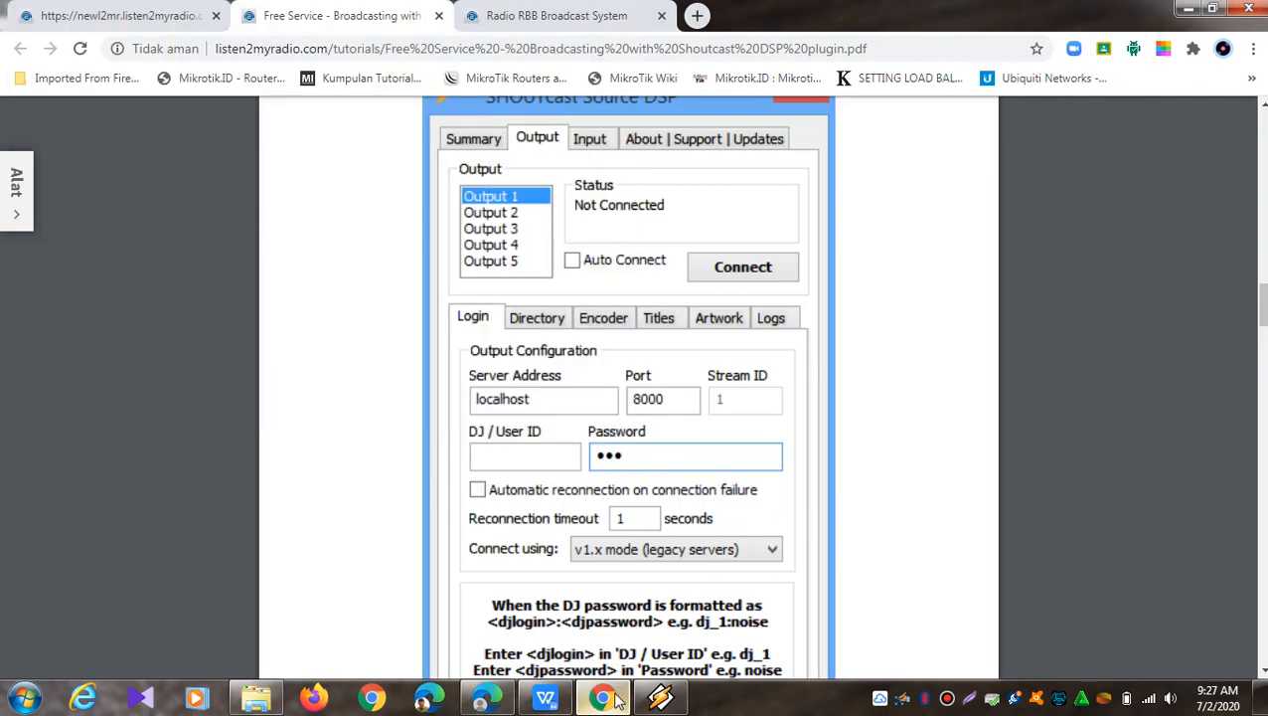
left_click(604, 699)
Copy IP 109.169.76.104 from the Listen2MyRadio stream details into Output 1's Server Address.
left_click(605, 699)
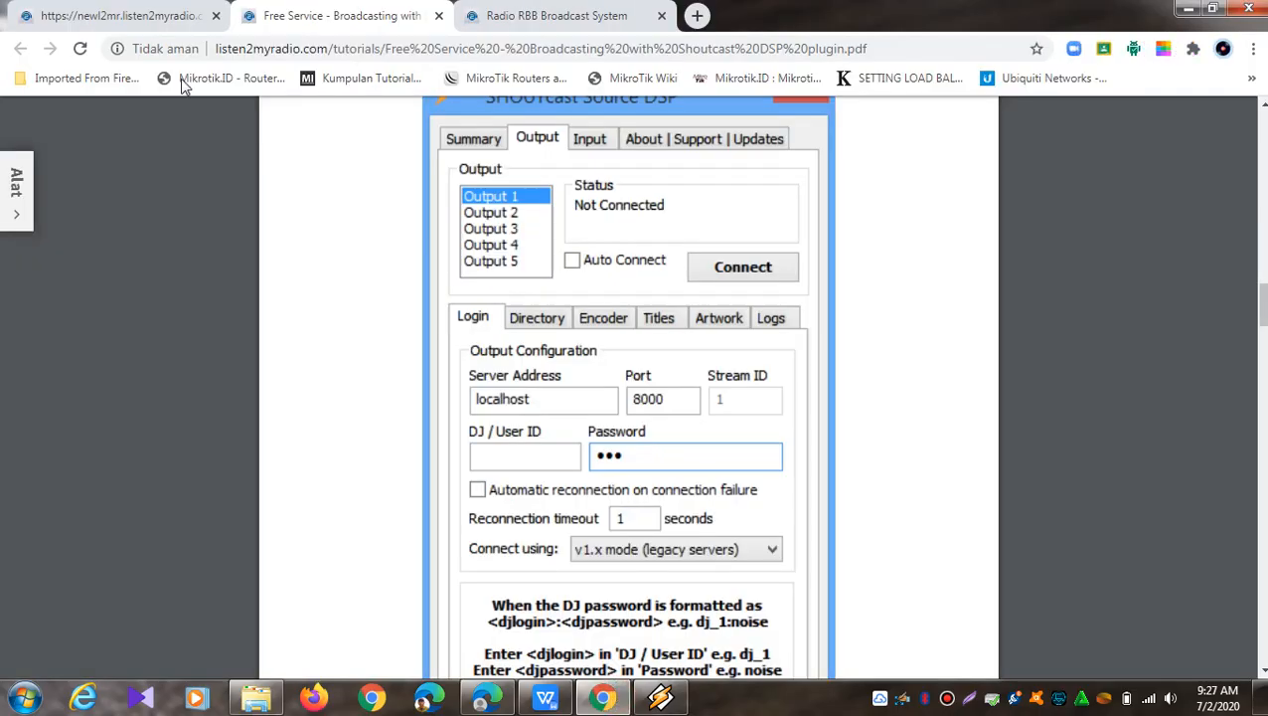
left_click(152, 18)
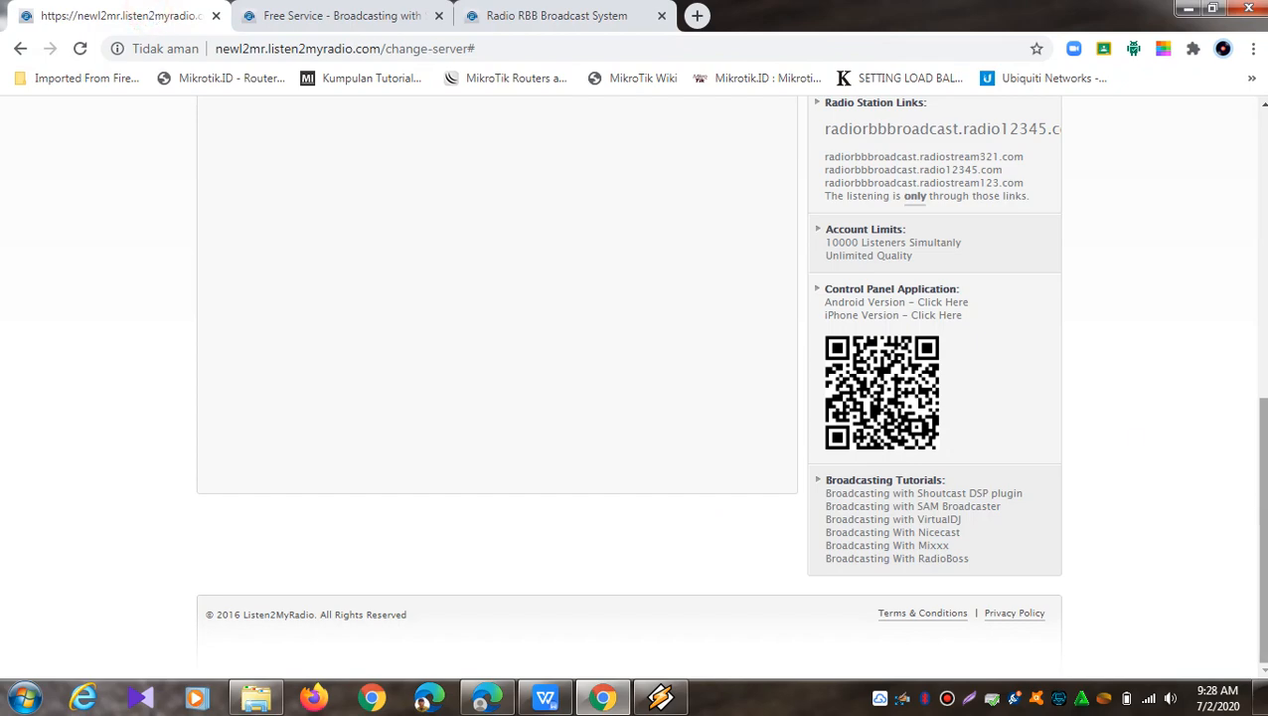
left_click_drag(1257, 480, 1256, 214)
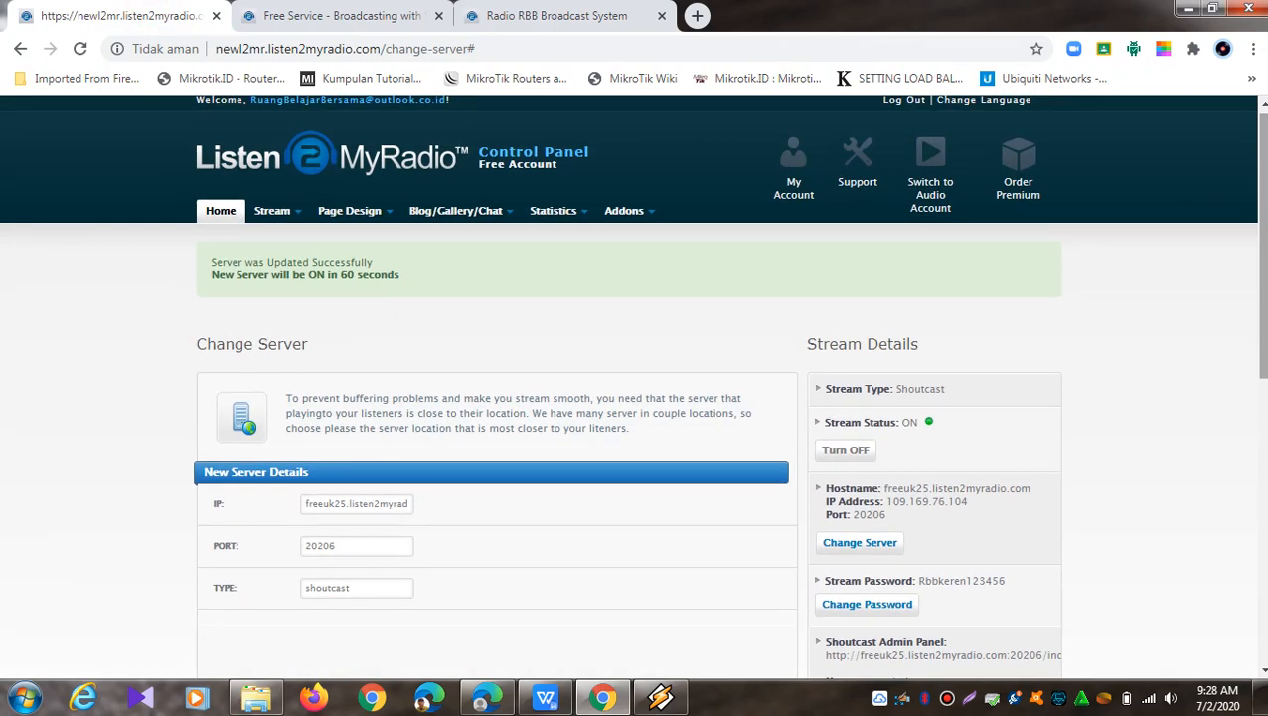
scroll(897, 307, "down", 2)
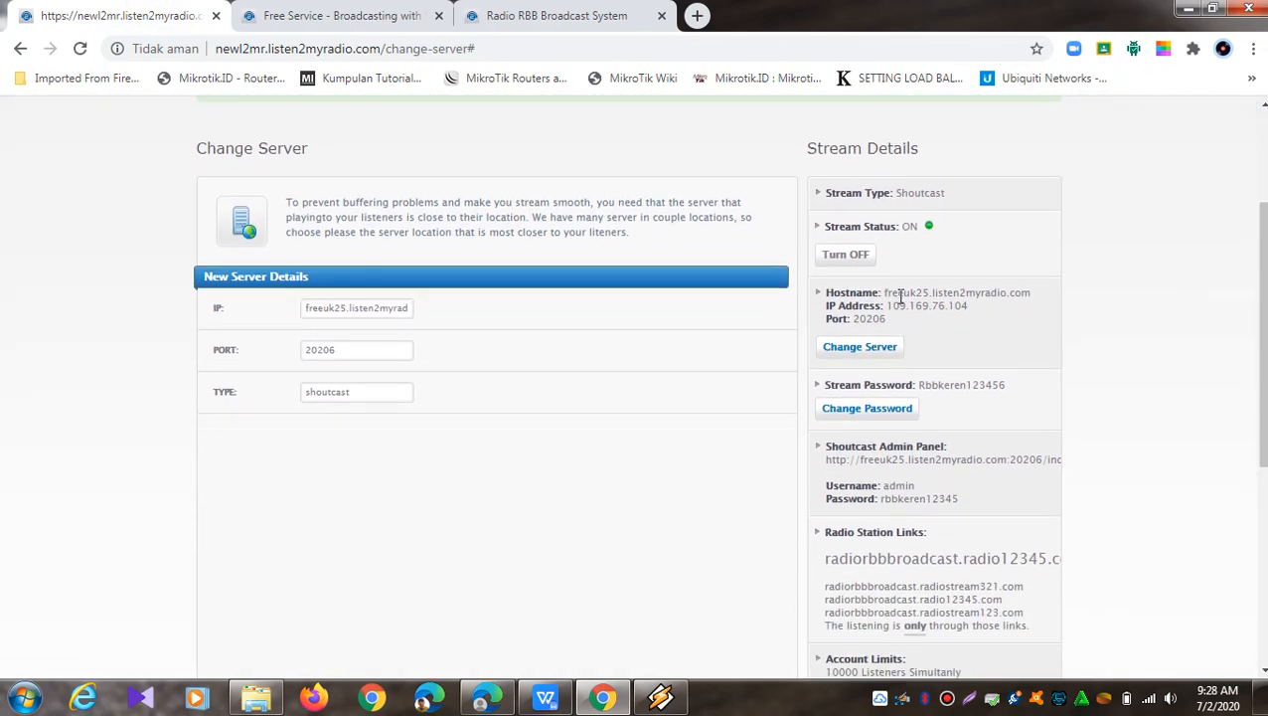
left_click(661, 697)
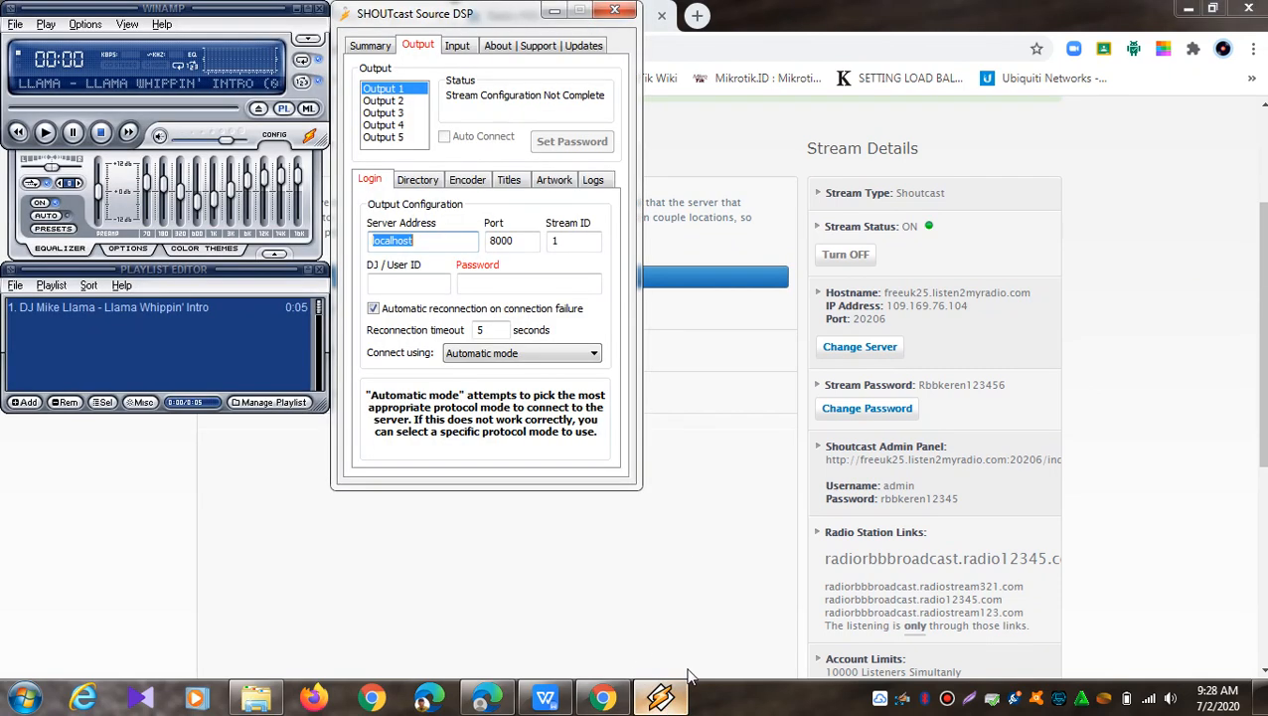
left_click(974, 307)
left_click_drag(970, 306, 887, 306)
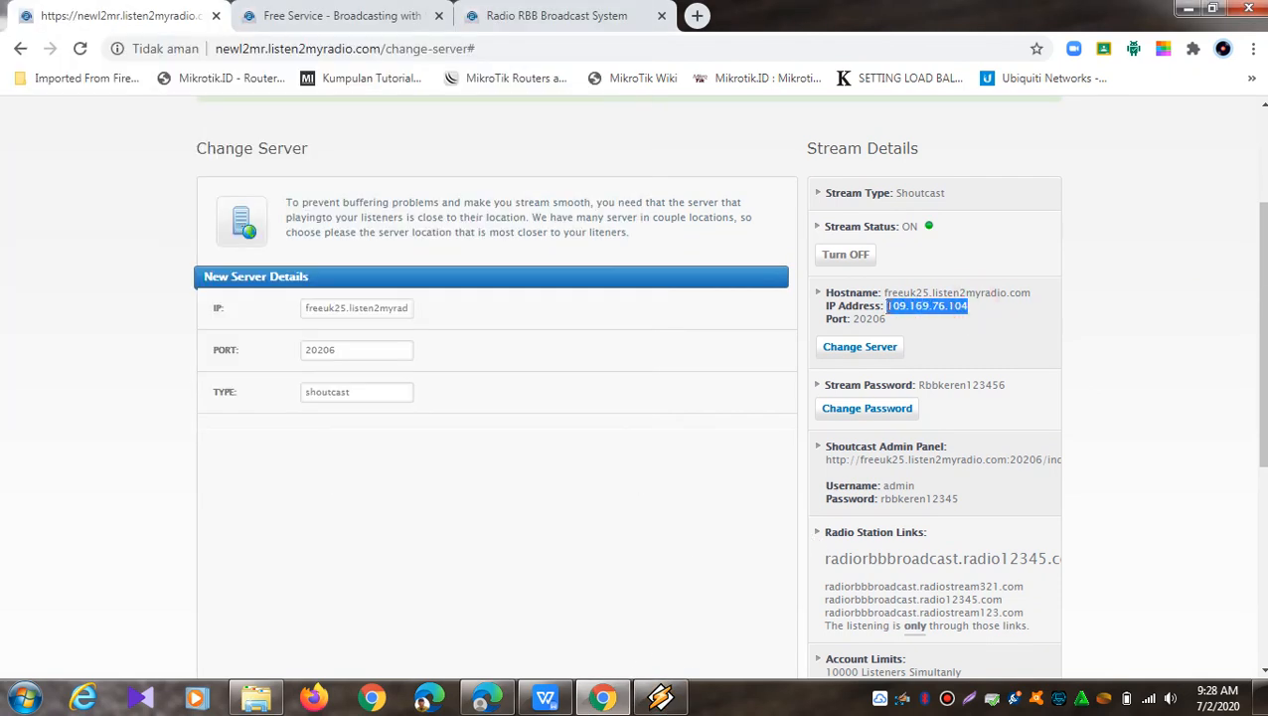
right_click(914, 306)
left_click(940, 322)
left_click(661, 696)
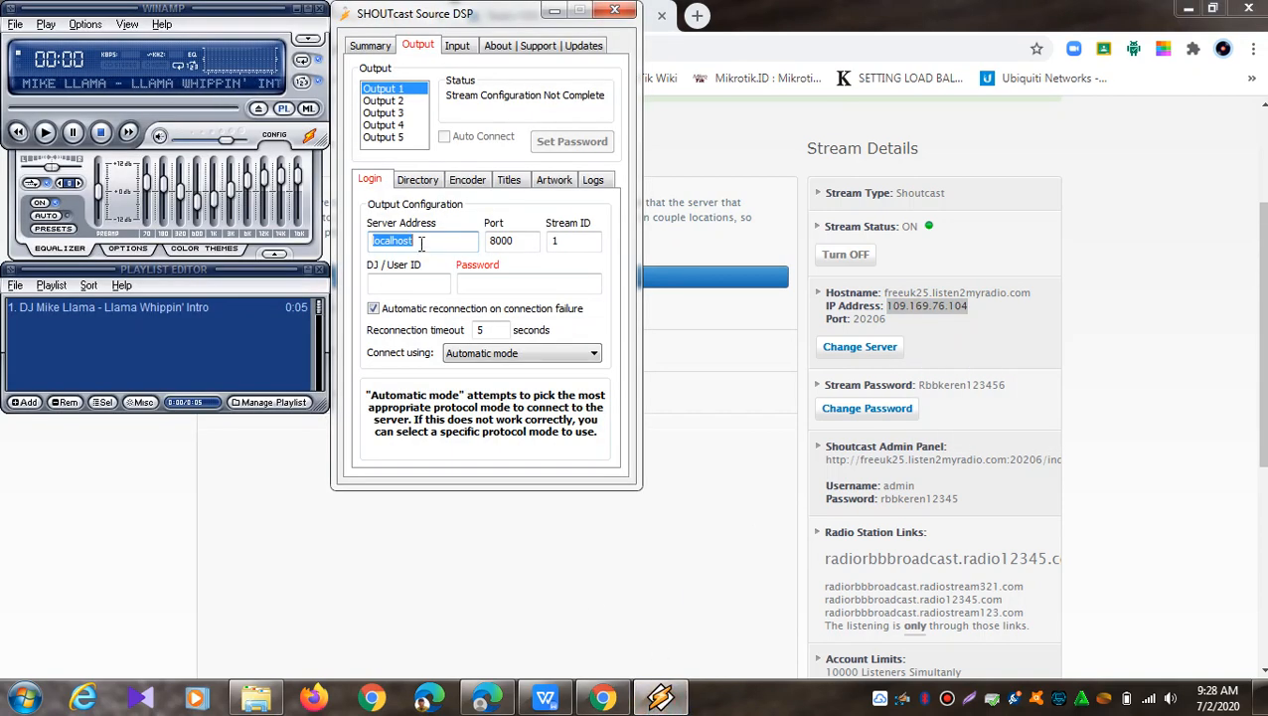
left_click_drag(438, 241, 374, 239)
key("ctrl+v")
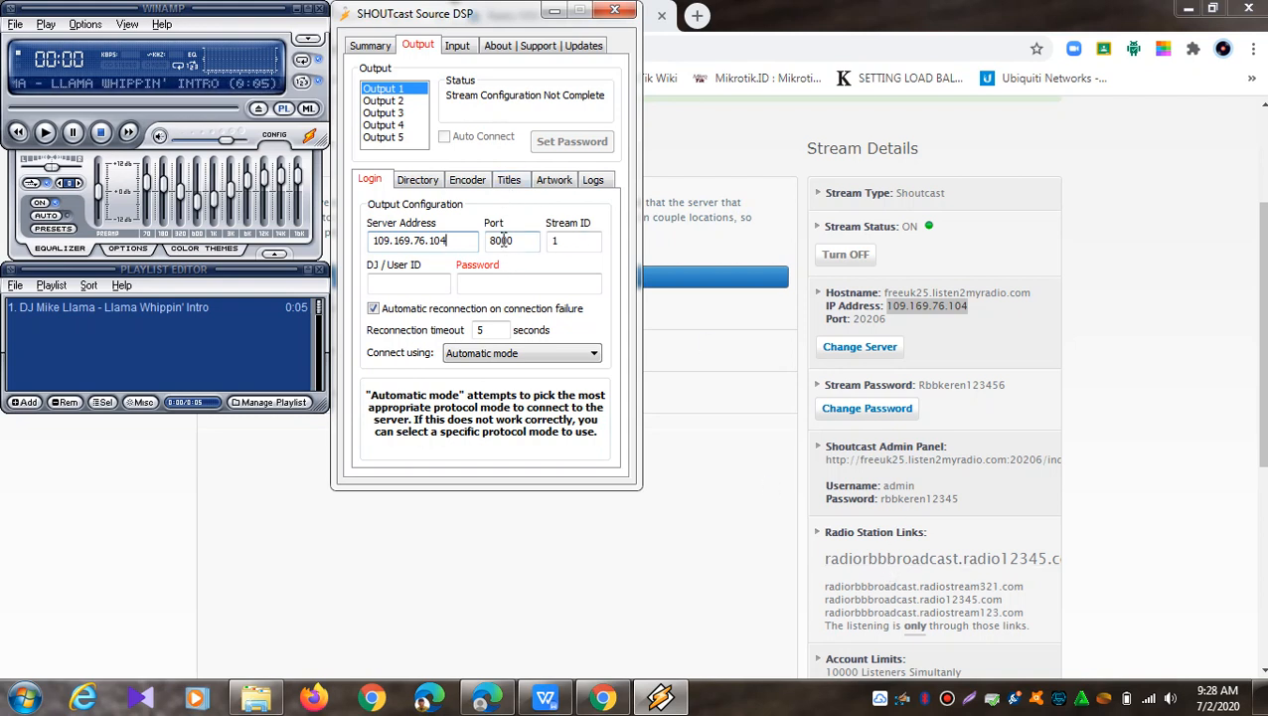
Copy port 20206 from the stream details into the Port field, replacing 8000.
left_click(920, 338)
left_click(909, 328)
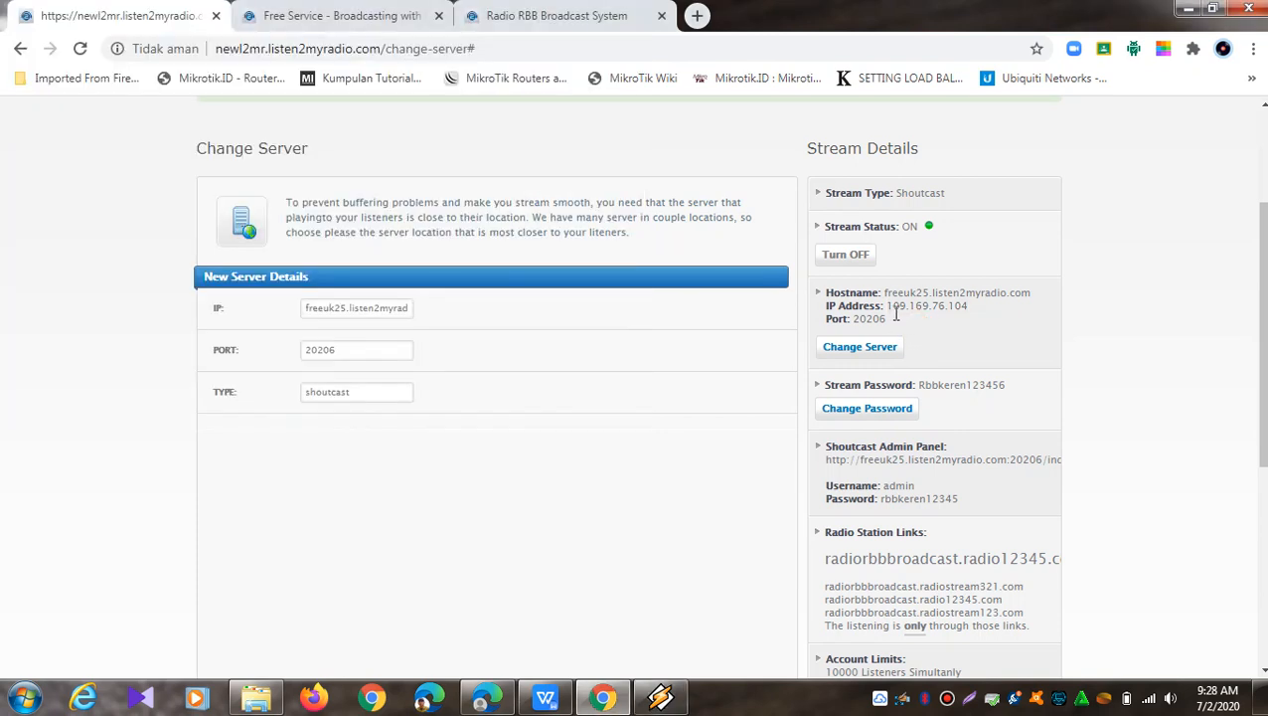
mouse_move(892, 311)
left_mouse_down()
mouse_move(900, 320)
mouse_move(870, 319)
left_mouse_up()
left_click(891, 319)
double_click(868, 319)
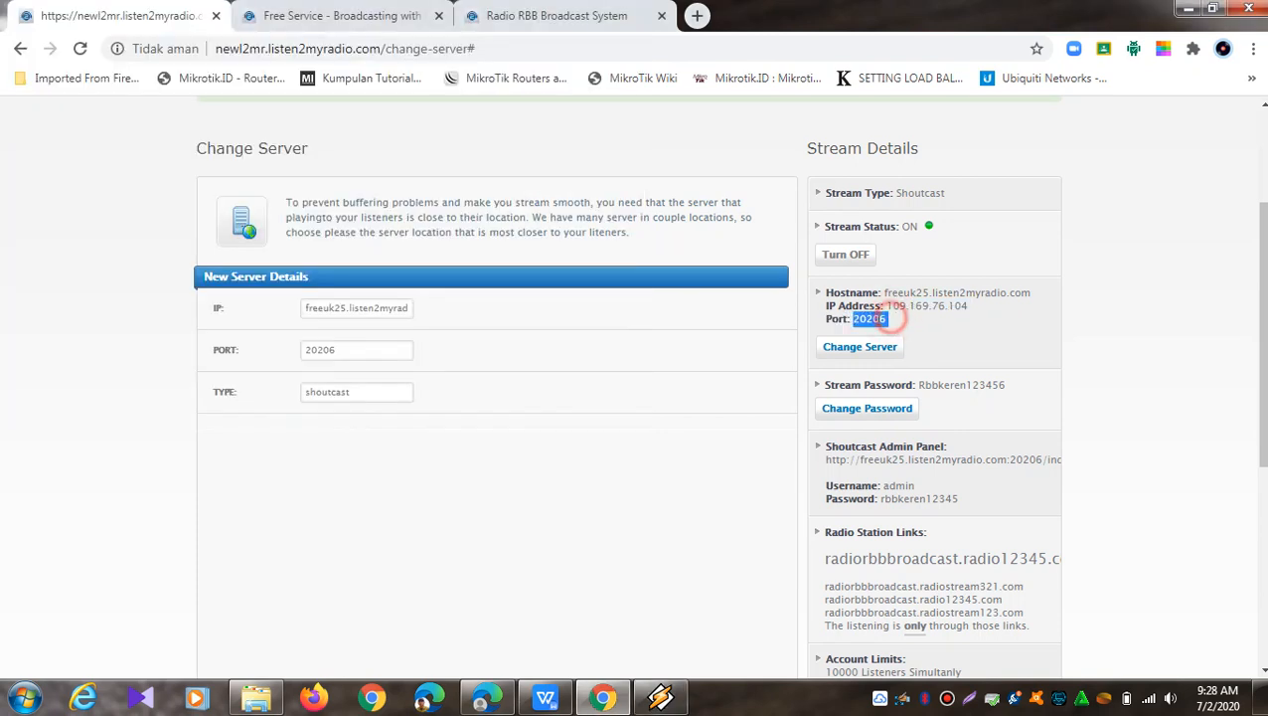
right_click(870, 319)
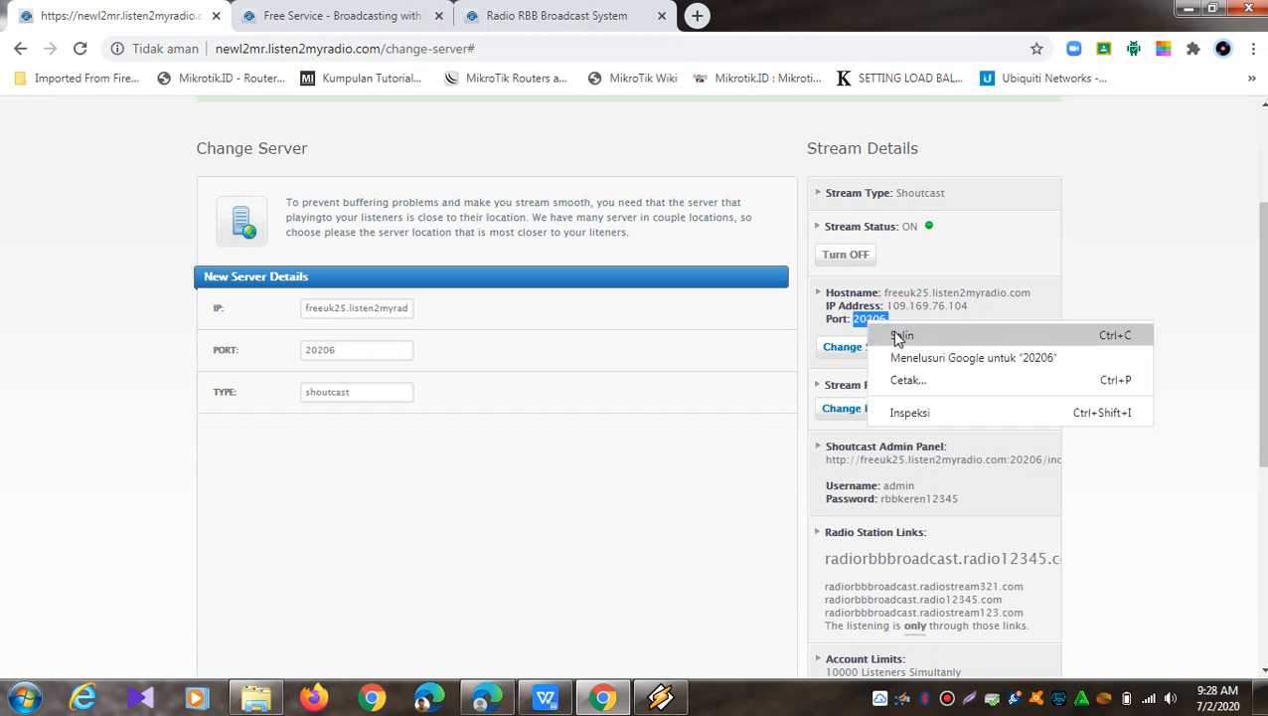
left_click(901, 333)
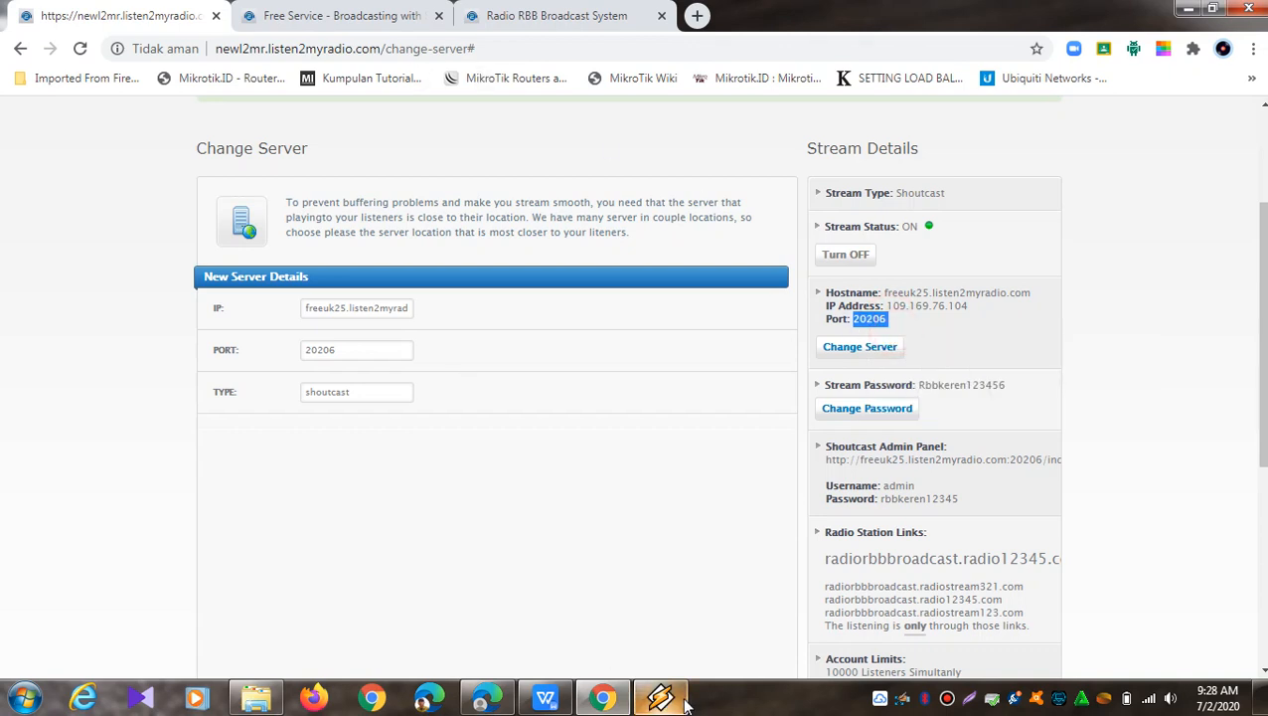
left_click(660, 697)
double_click(514, 242)
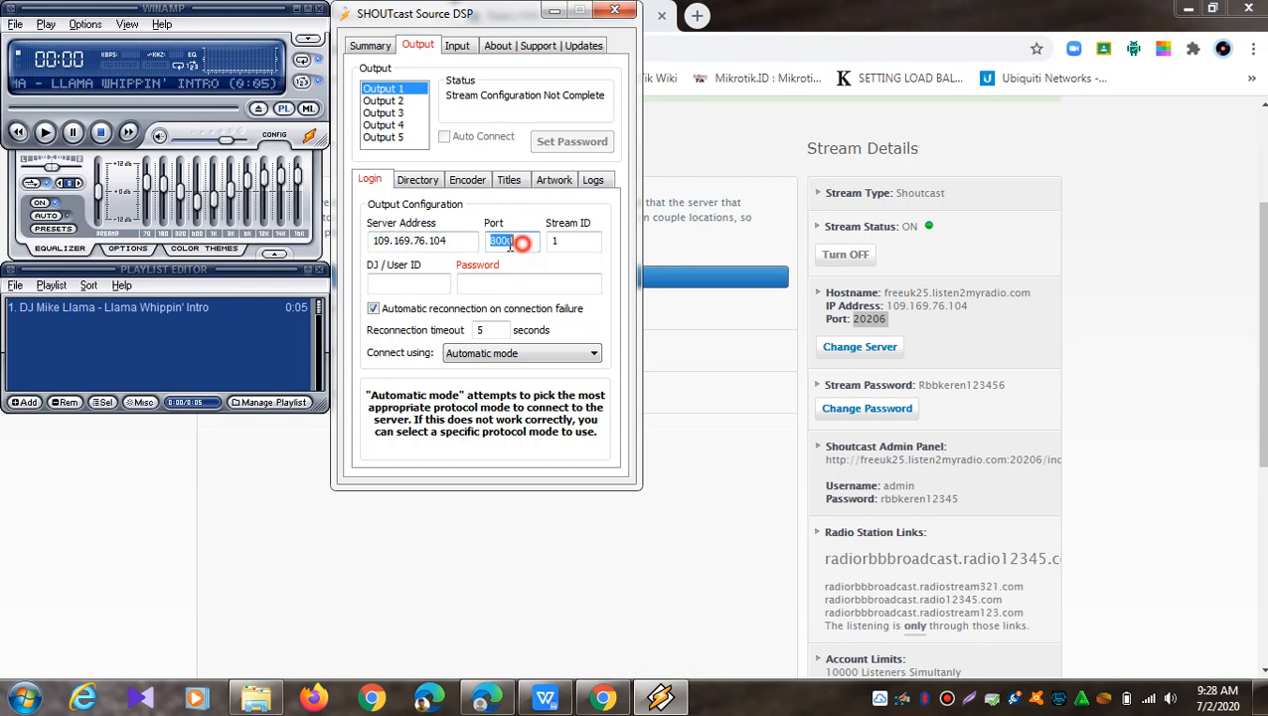
left_click(494, 242)
double_click(507, 243)
key("ctrl+v")
left_click(490, 286)
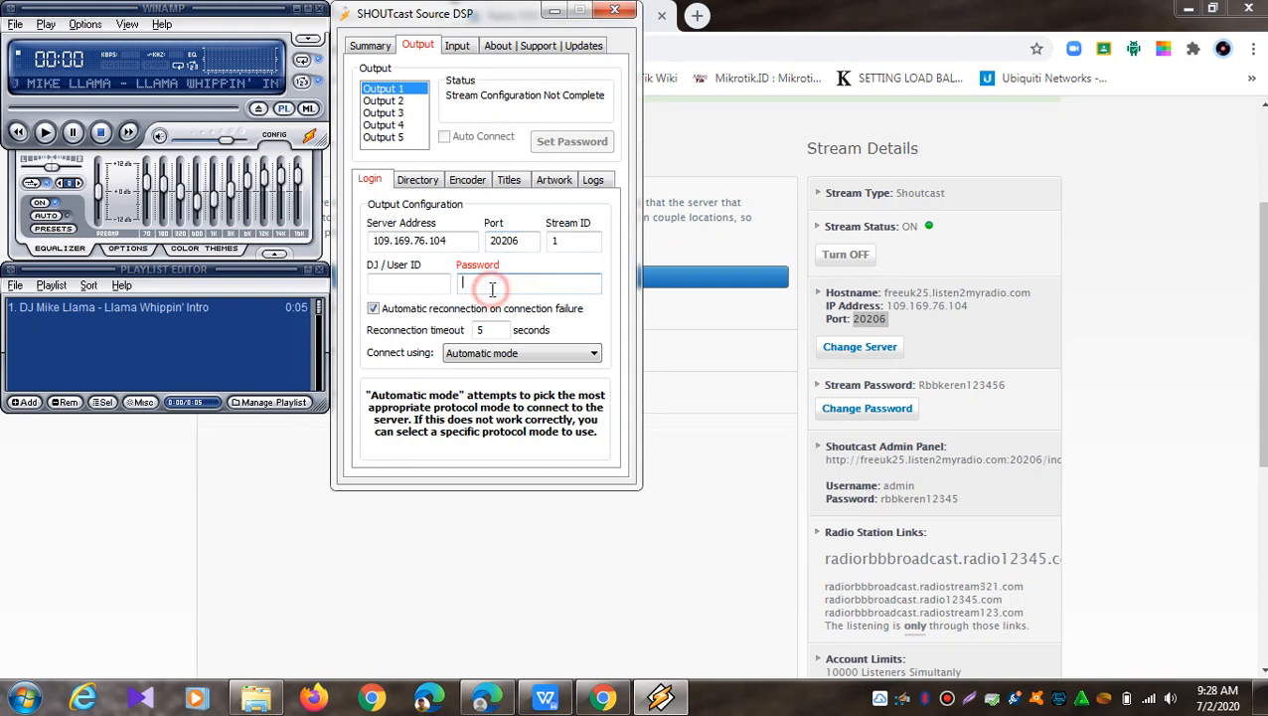
left_click(491, 288)
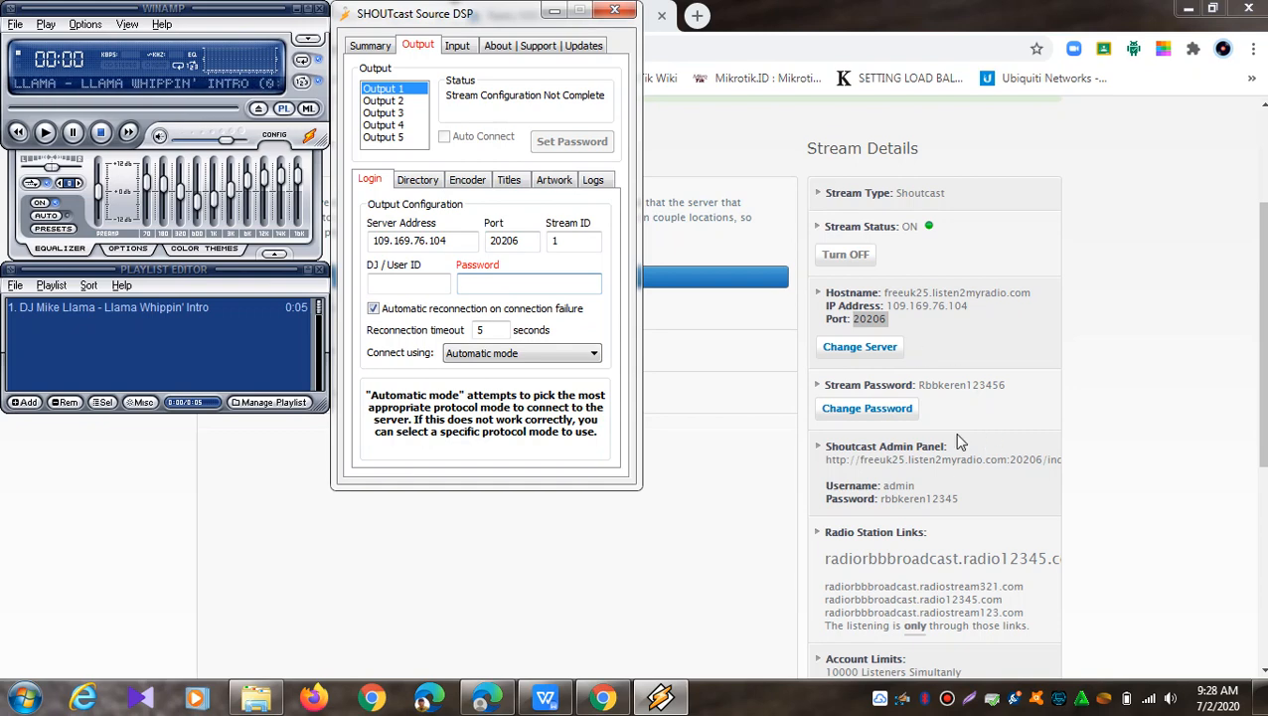
Copy the stream password from the station page into the DSP Password field.
left_click(974, 397)
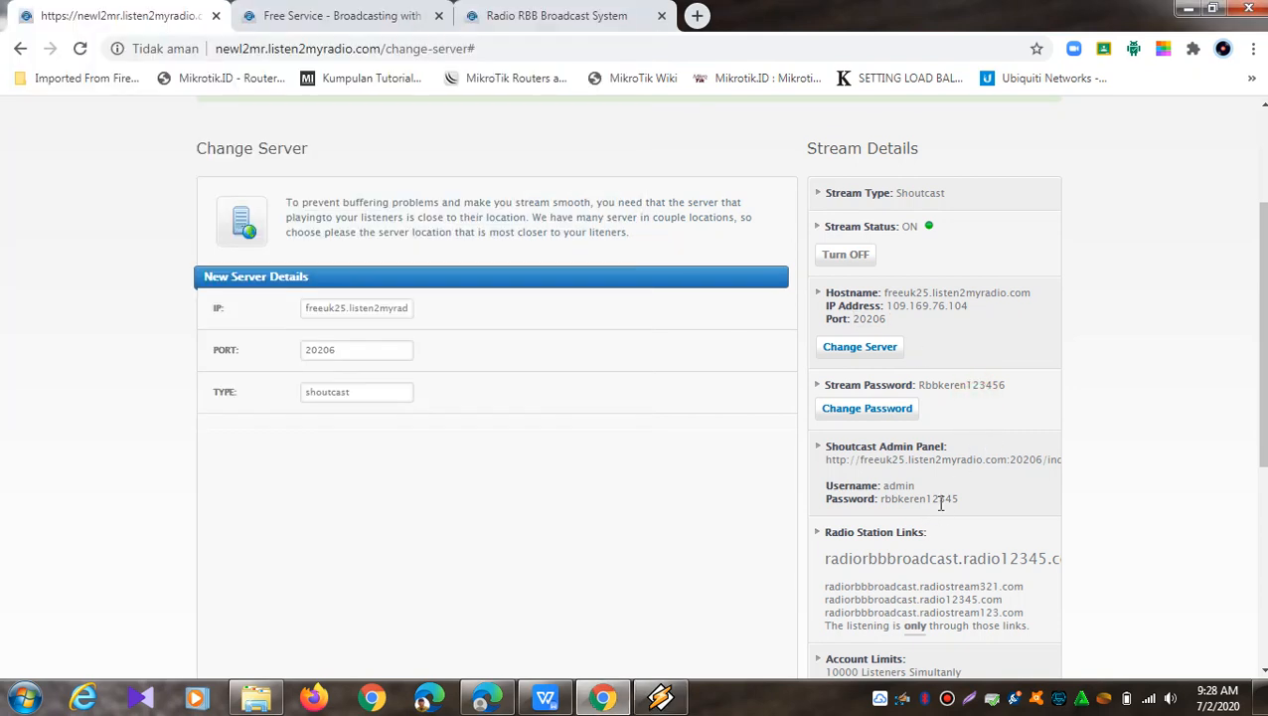
left_click_drag(1007, 386, 923, 388)
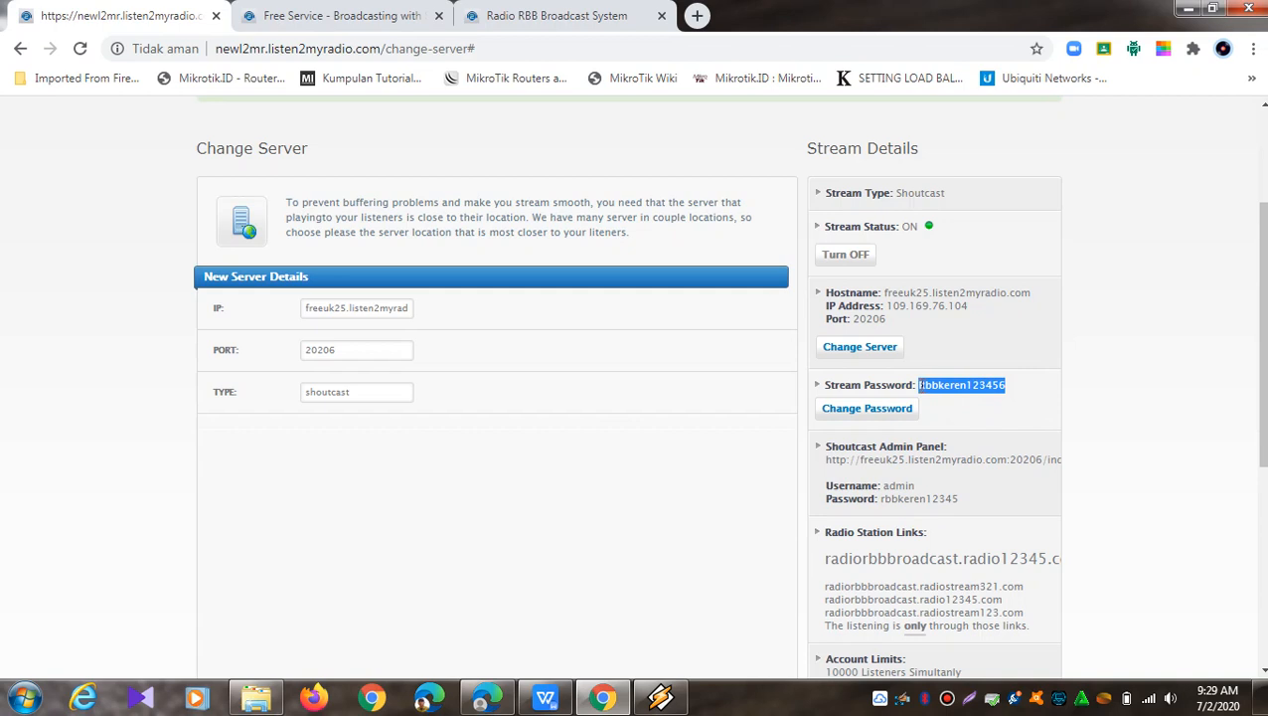
right_click(920, 384)
left_click(957, 399)
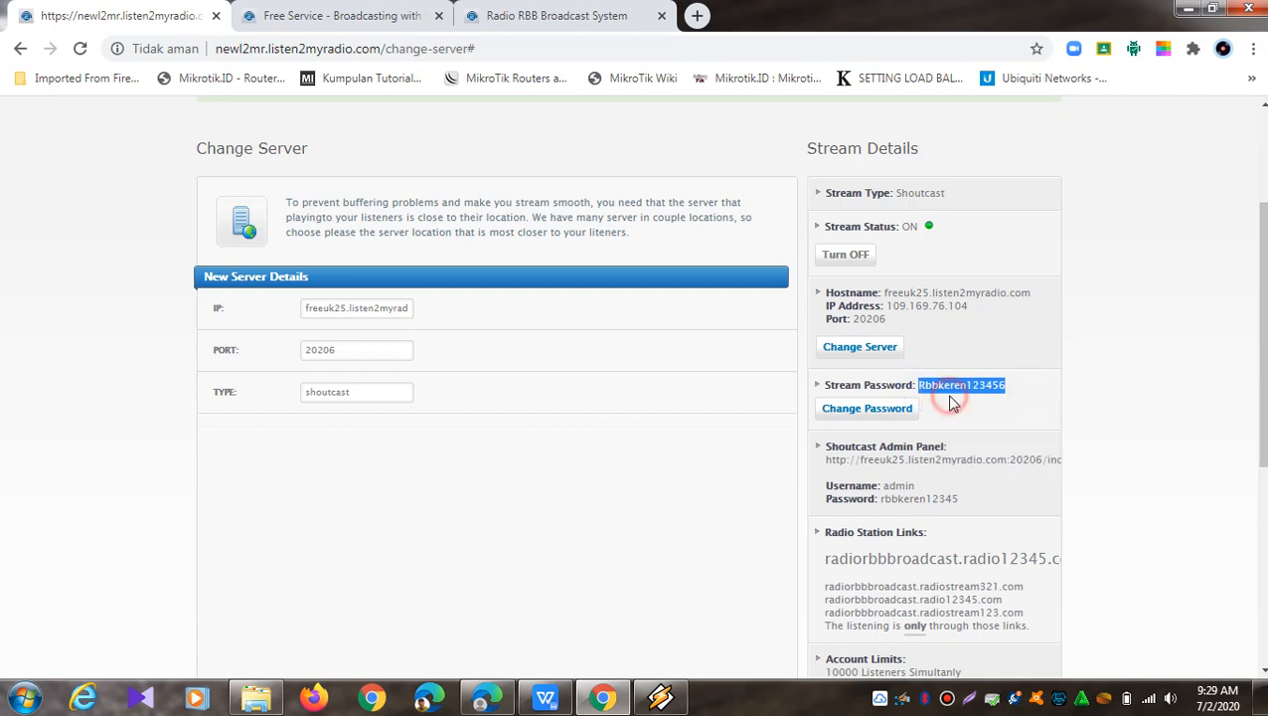
left_click(660, 698)
right_click(500, 284)
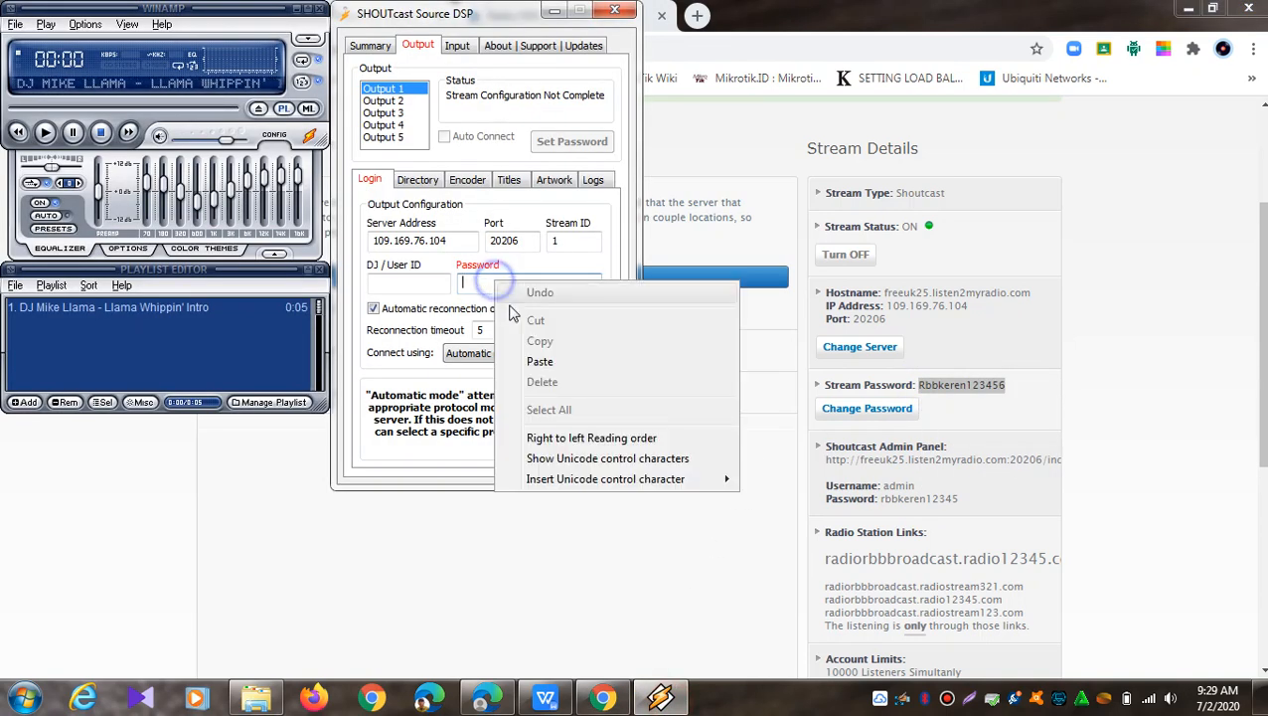
left_click(538, 364)
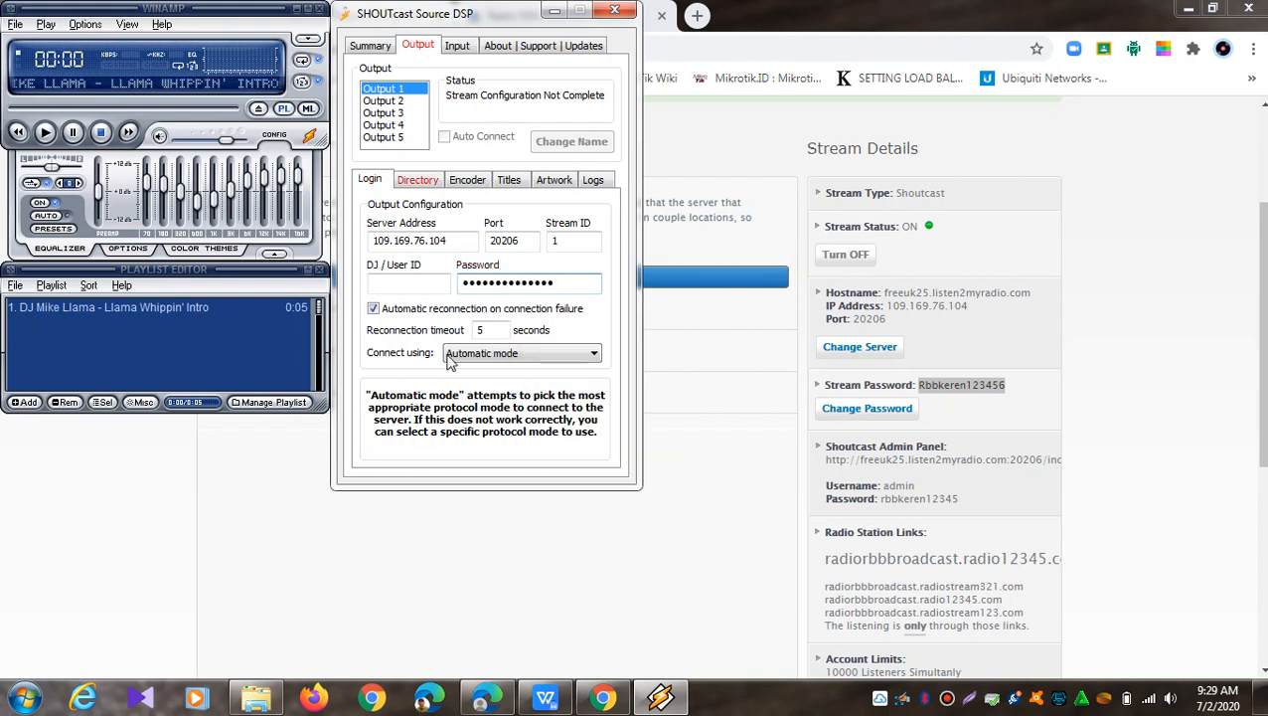
Set Connect using to v1.x mode (legacy servers).
left_click(508, 355)
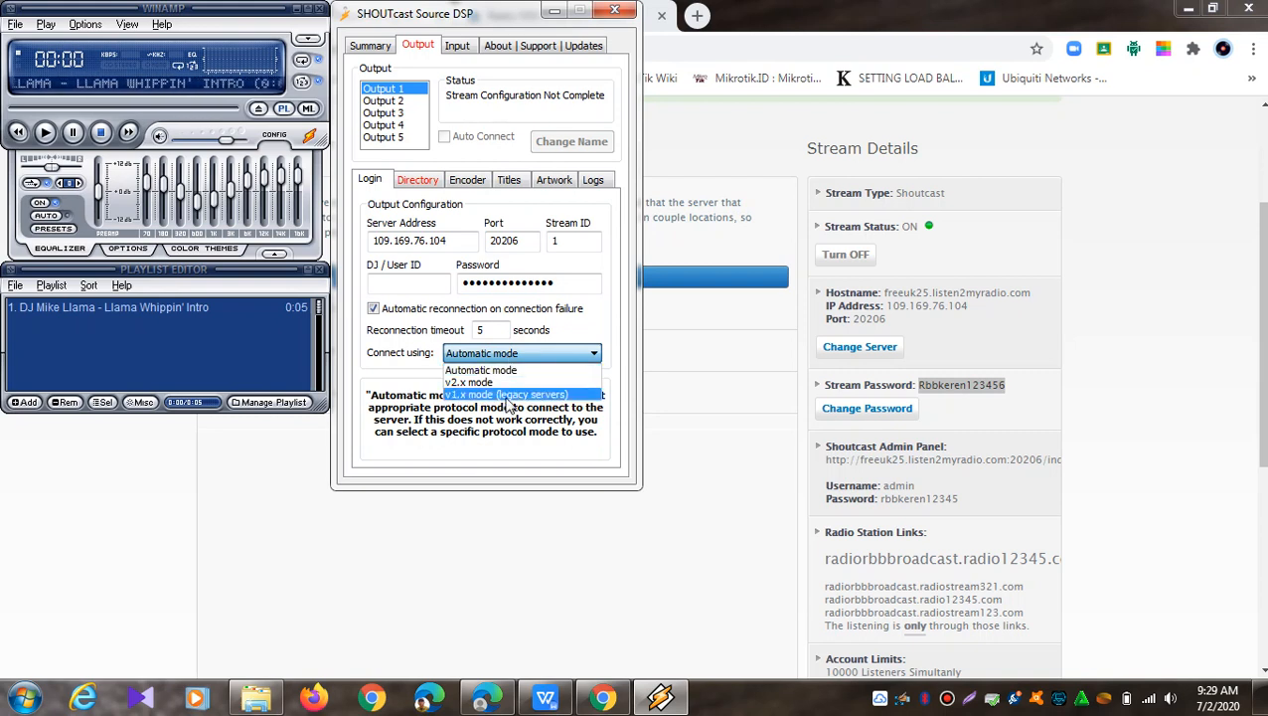
left_click(512, 395)
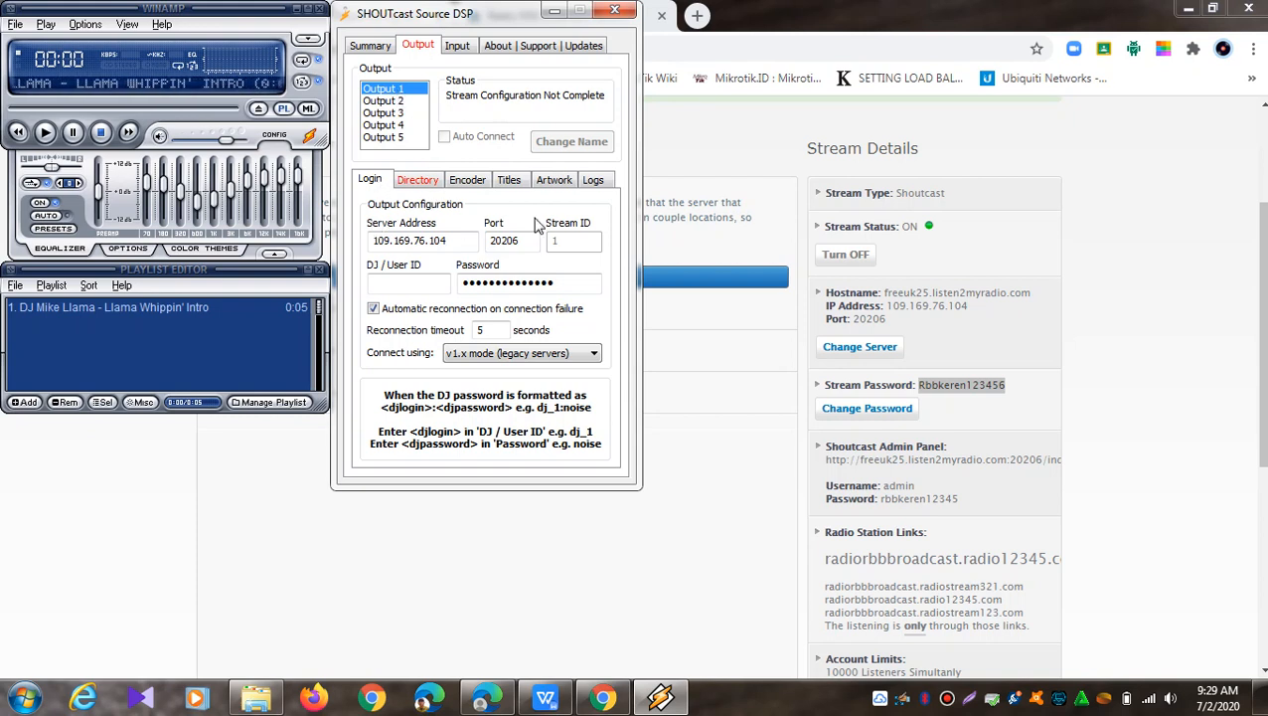
key("Print")
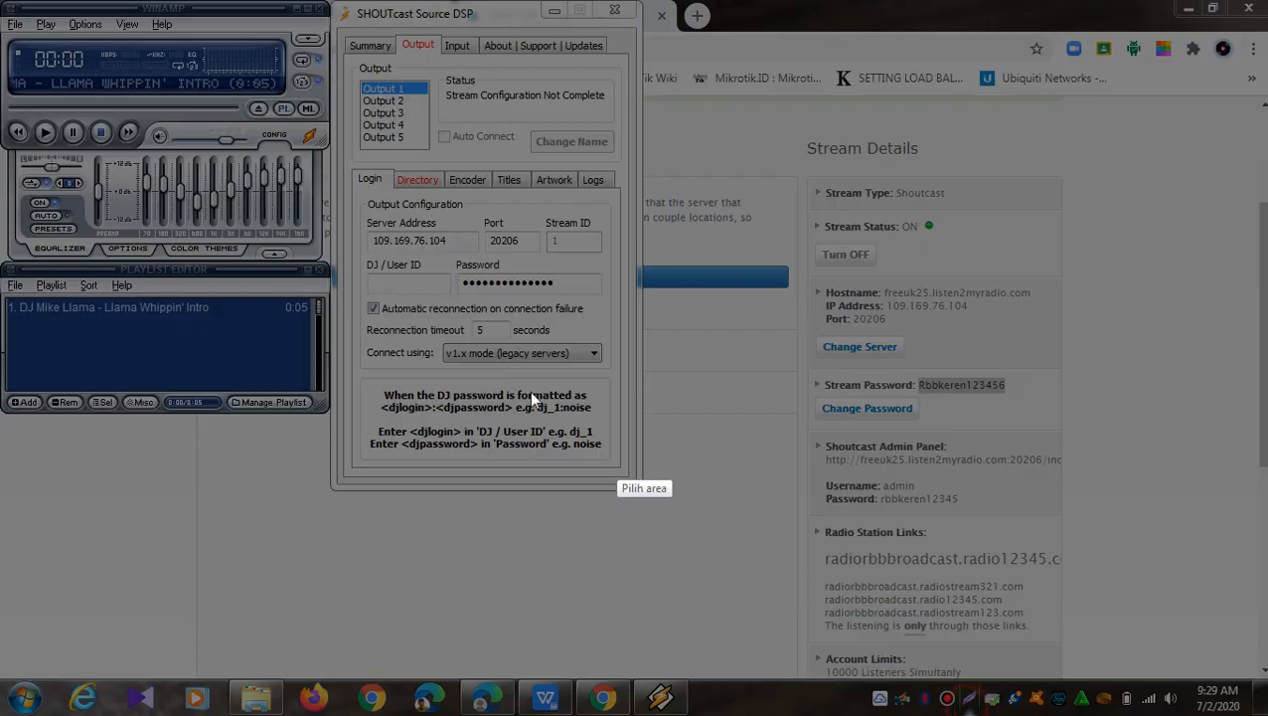
Capture the screen and draw red arrows linking IP, port and stream password to their DSP fields.
left_click_drag(348, 157, 1098, 486)
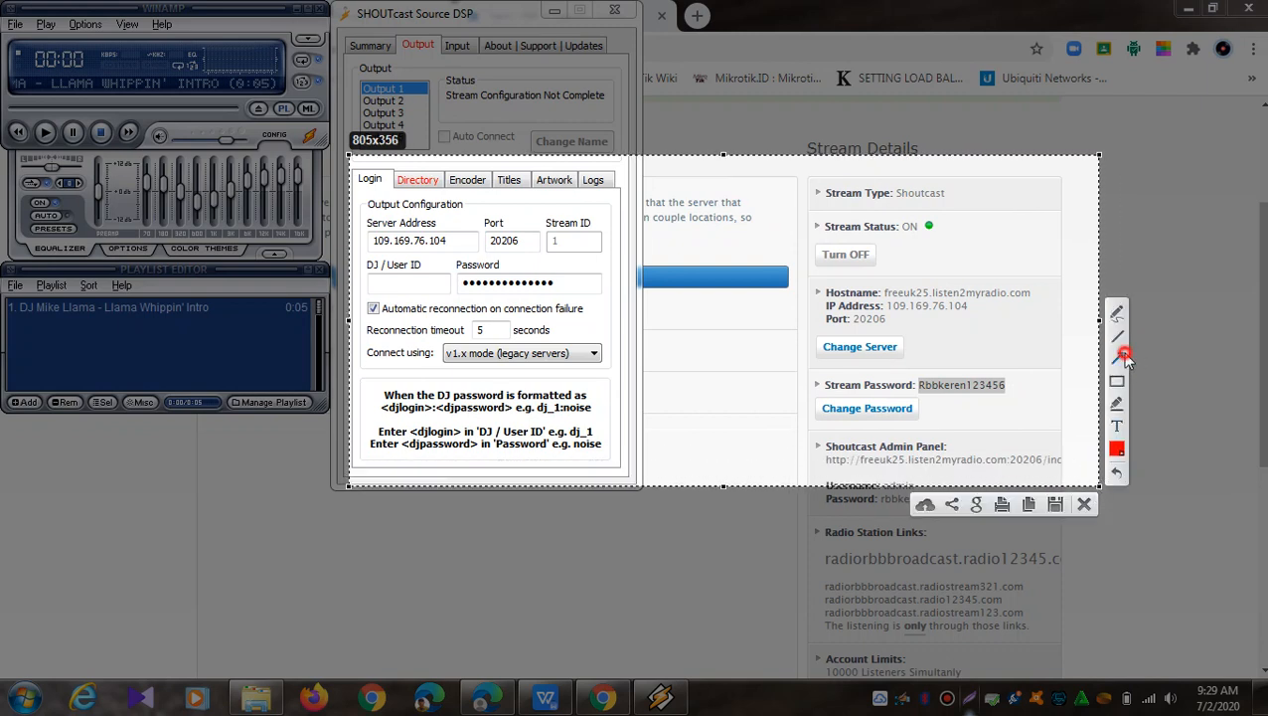
mouse_move(828, 308)
left_mouse_down()
mouse_move(759, 311)
mouse_move(434, 254)
mouse_move(457, 253)
left_mouse_up()
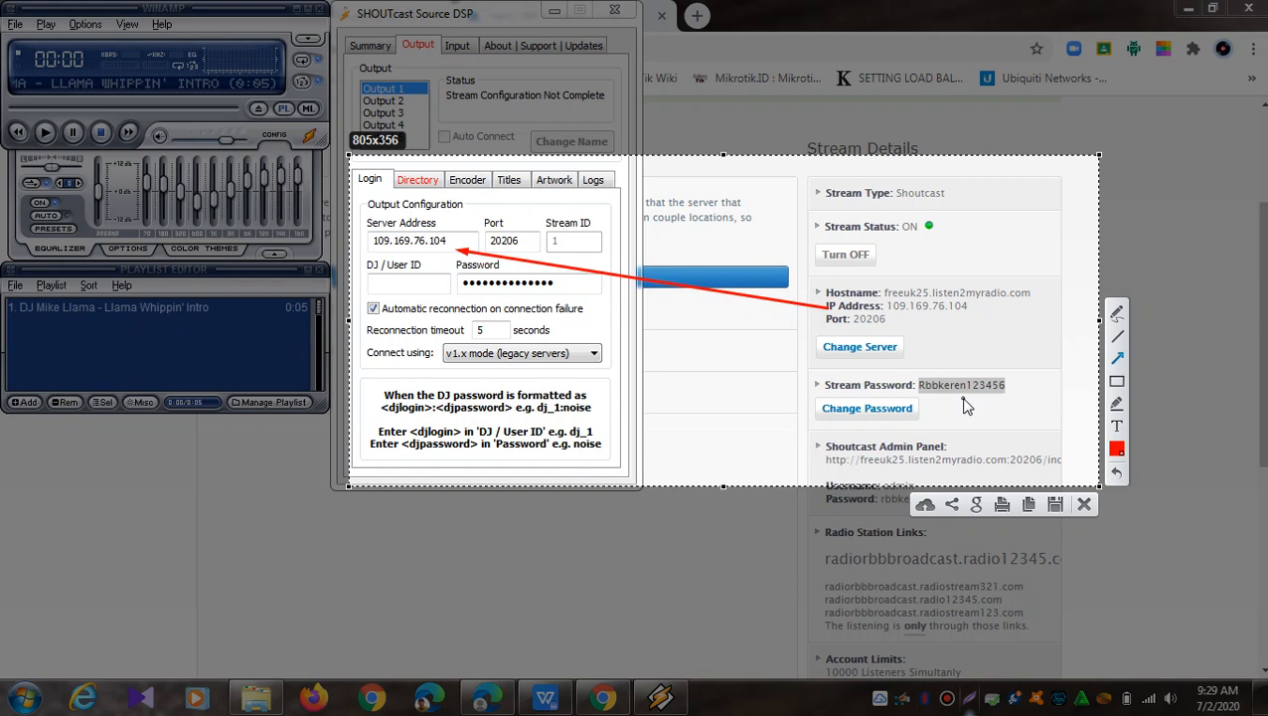
left_click(1116, 357)
mouse_move(830, 320)
left_mouse_down()
mouse_move(783, 328)
mouse_move(537, 253)
left_mouse_up()
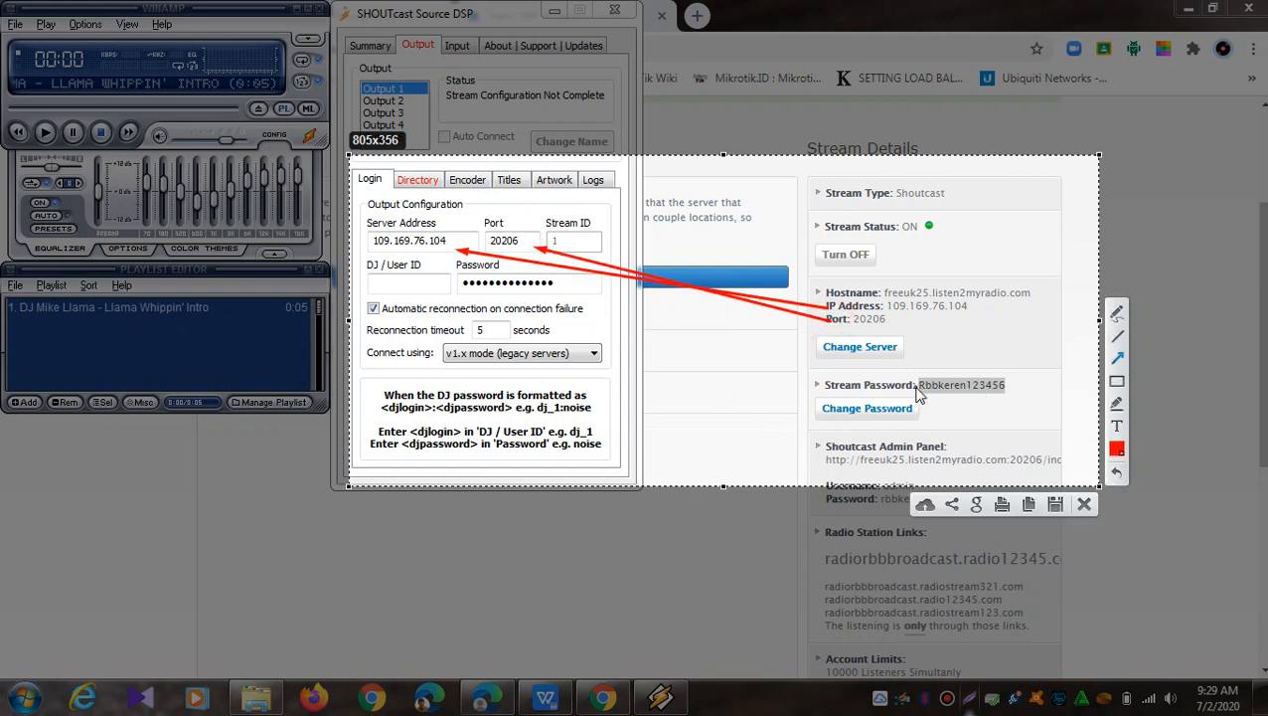
left_click_drag(919, 394, 567, 288)
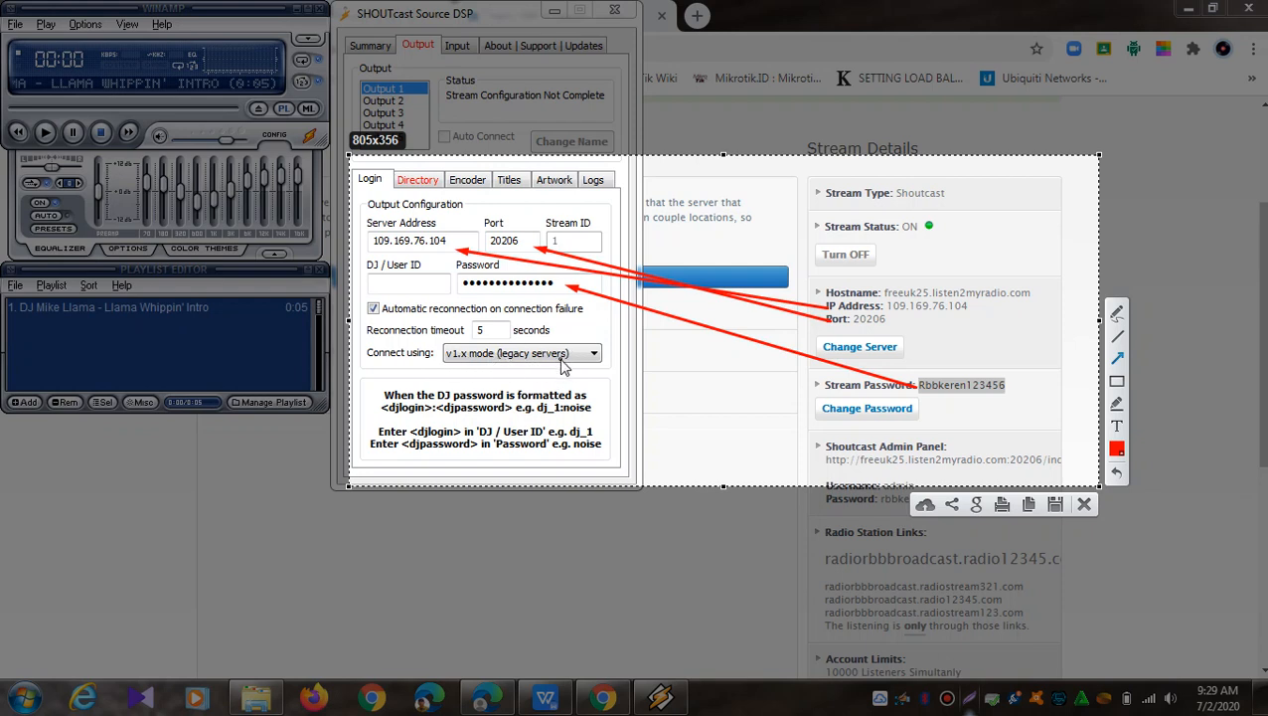
key("Escape")
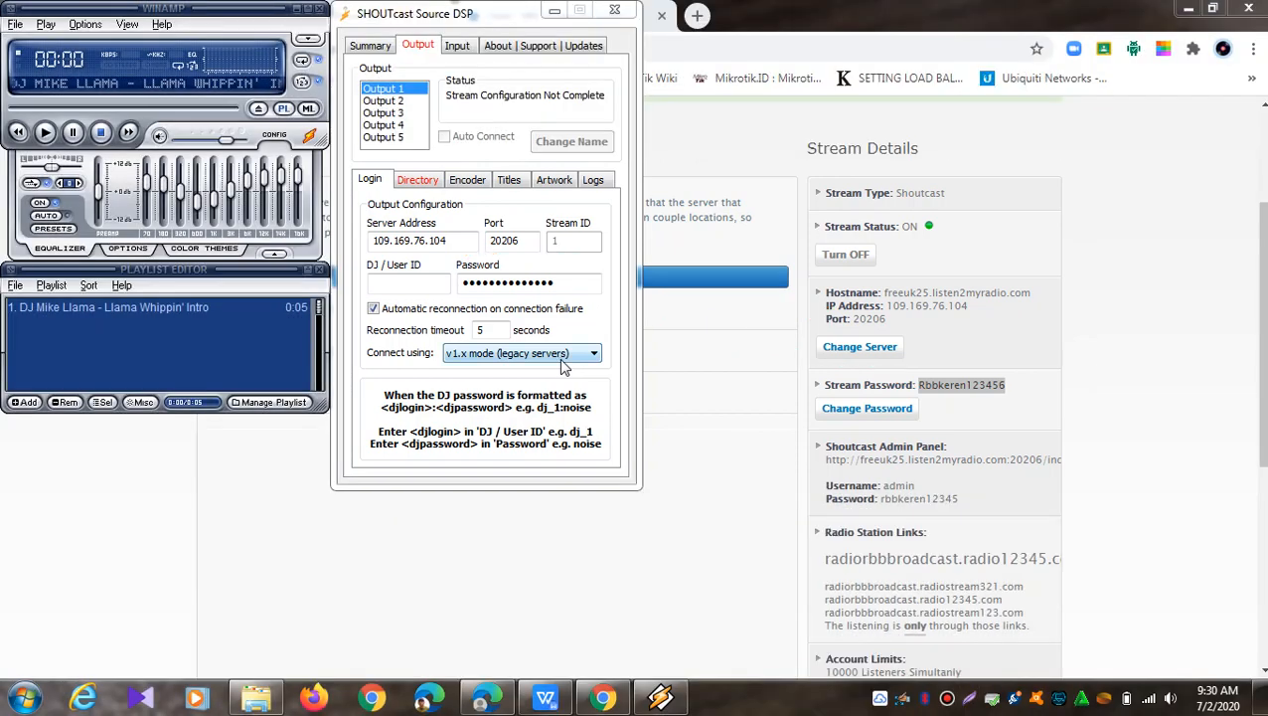
Open the Directory tab, select the Unnamed Server name, and return to the tutorial PDF.
left_click(421, 183)
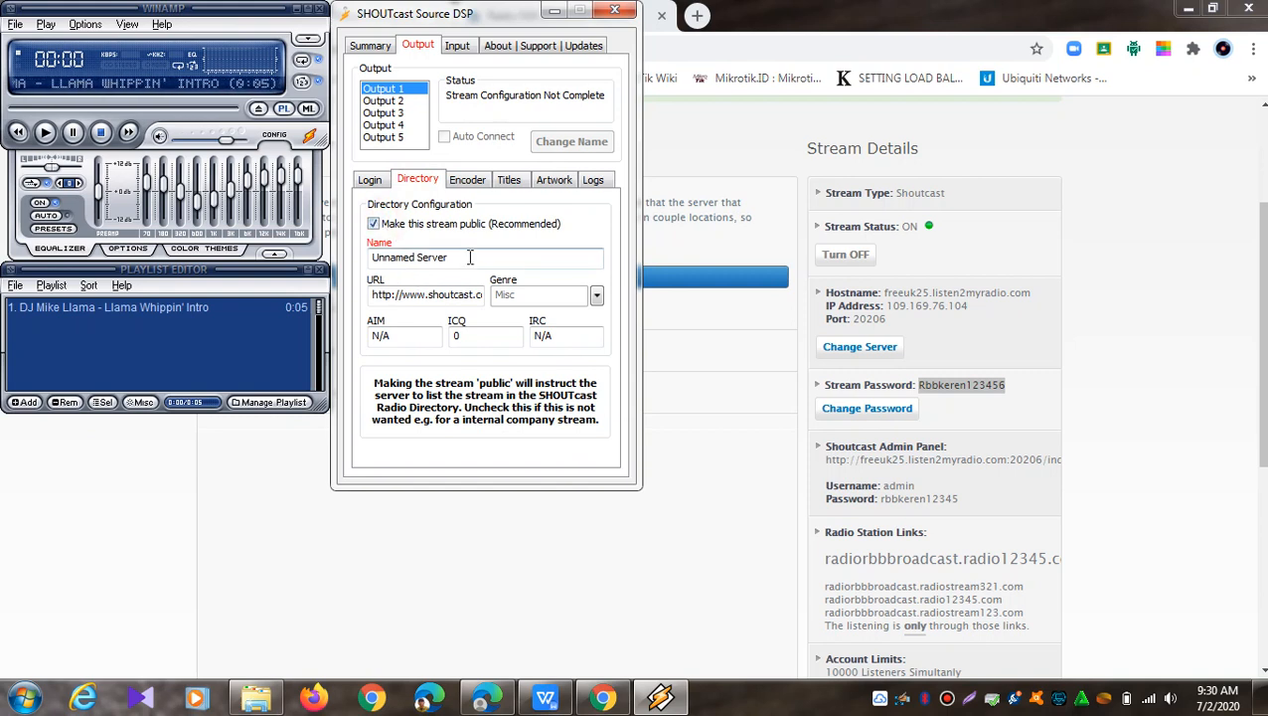
left_click_drag(471, 258, 508, 258)
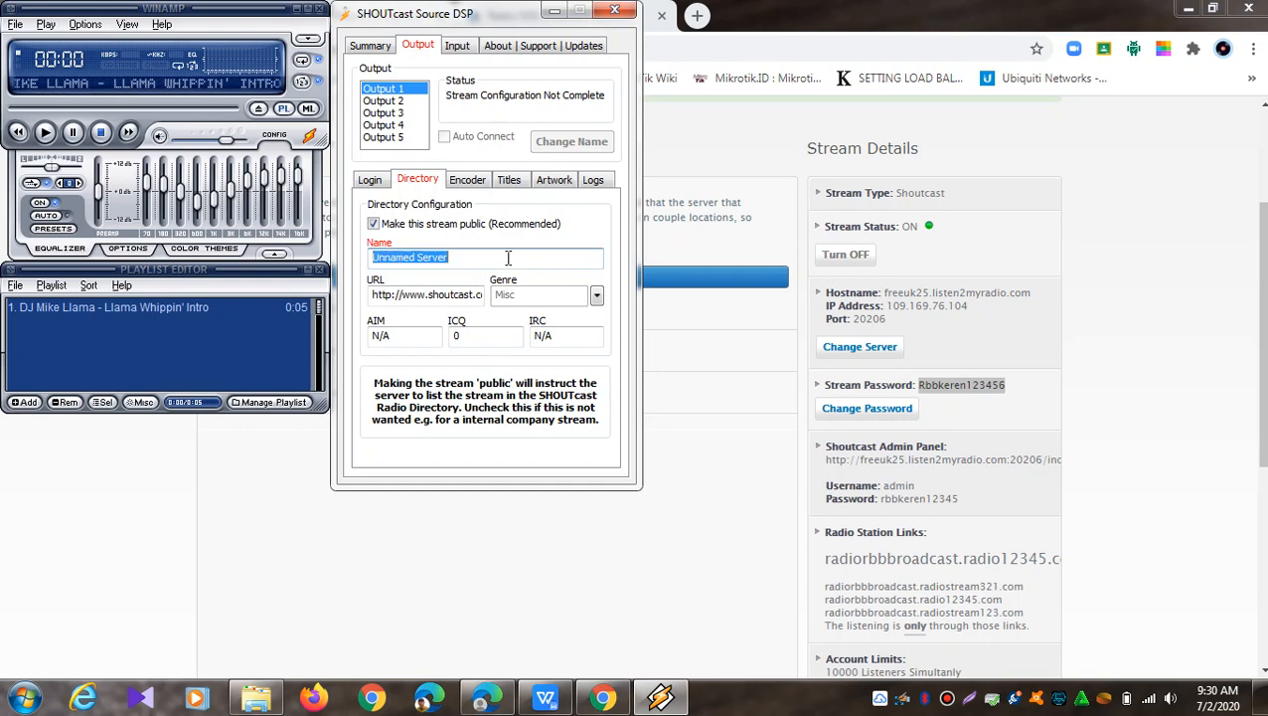
left_click(602, 697)
left_click(374, 24)
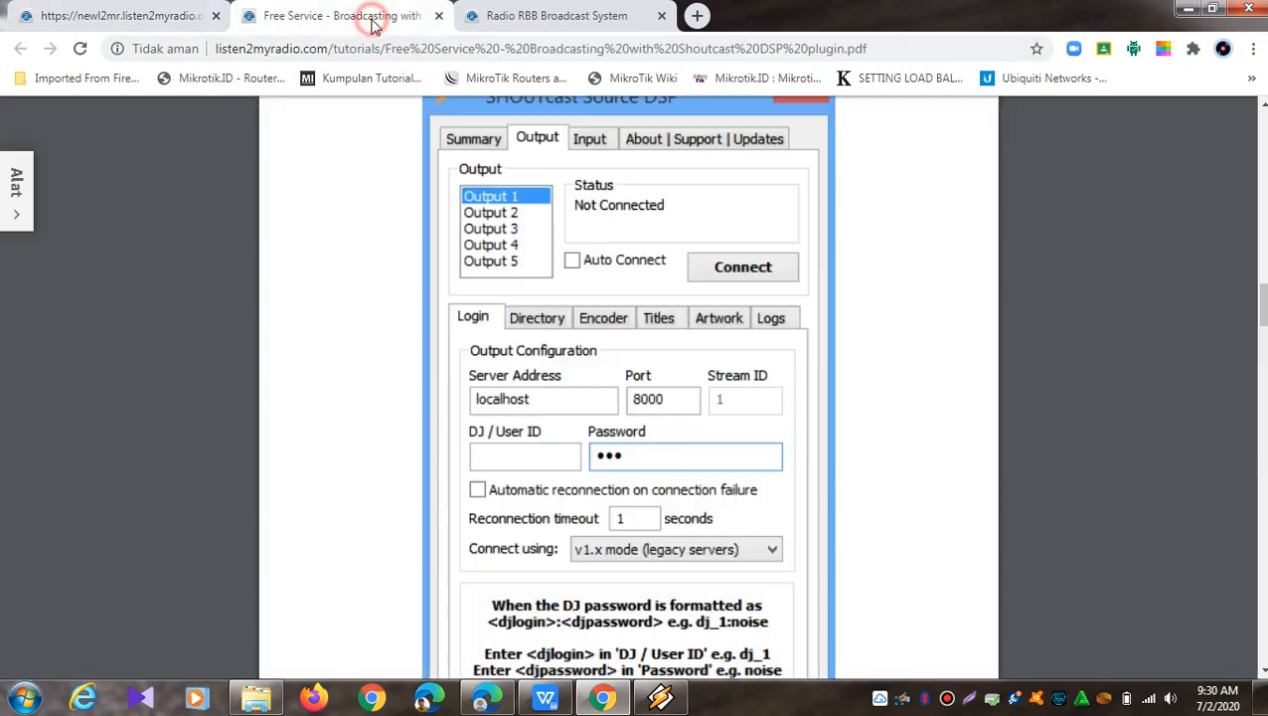
Scroll the tutorial PDF to page 5, the Setting The Stream Name section.
scroll(722, 385, "down", 5)
scroll(723, 385, "down", 5)
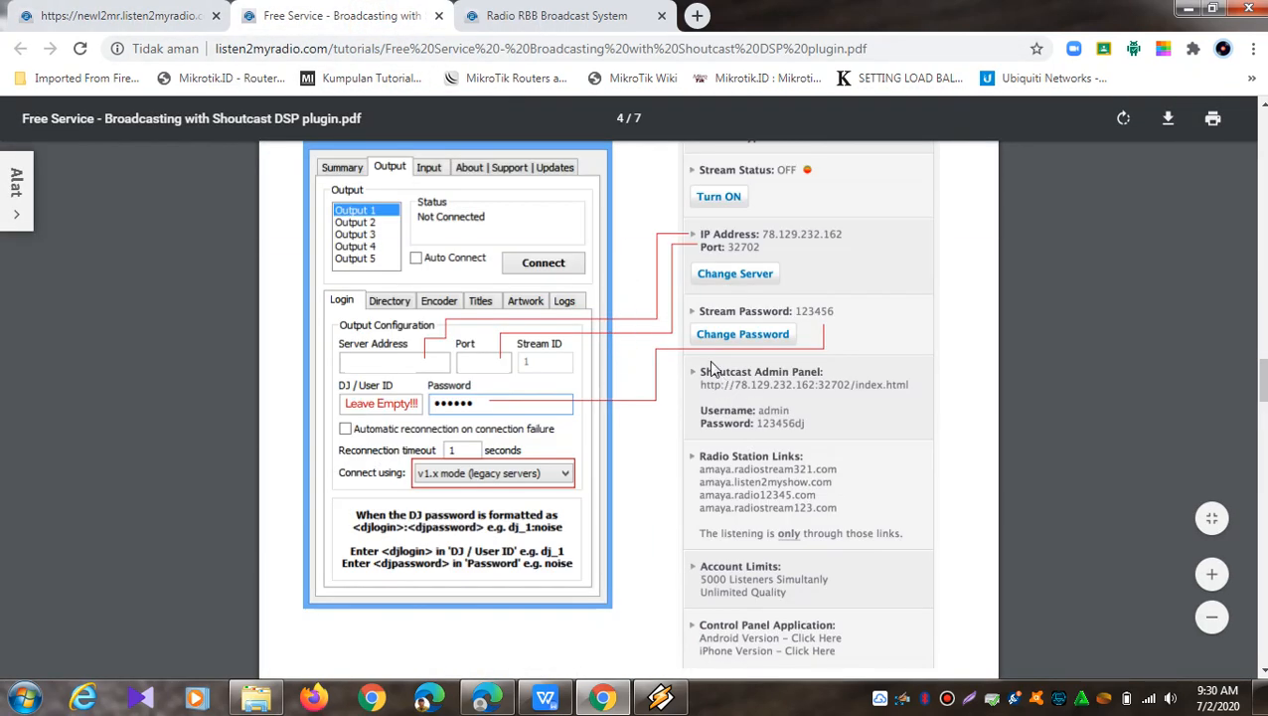
scroll(731, 340, "down", 9)
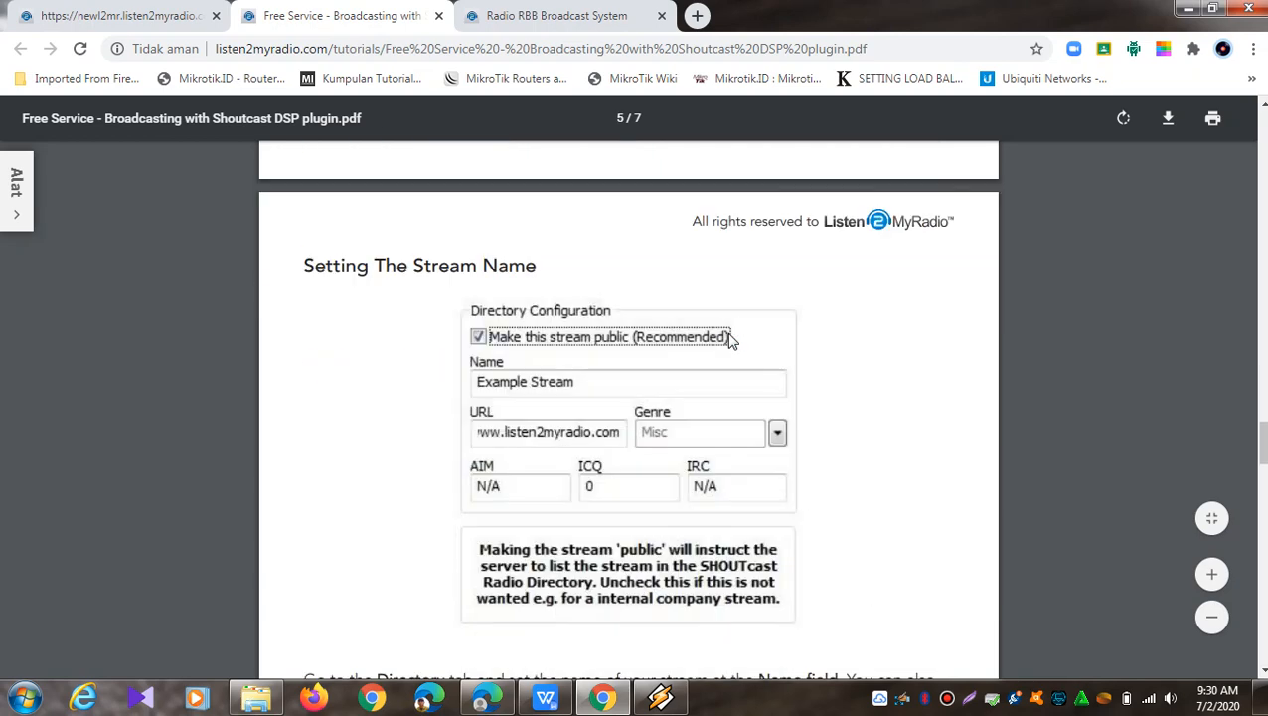
scroll(672, 365, "down", 3)
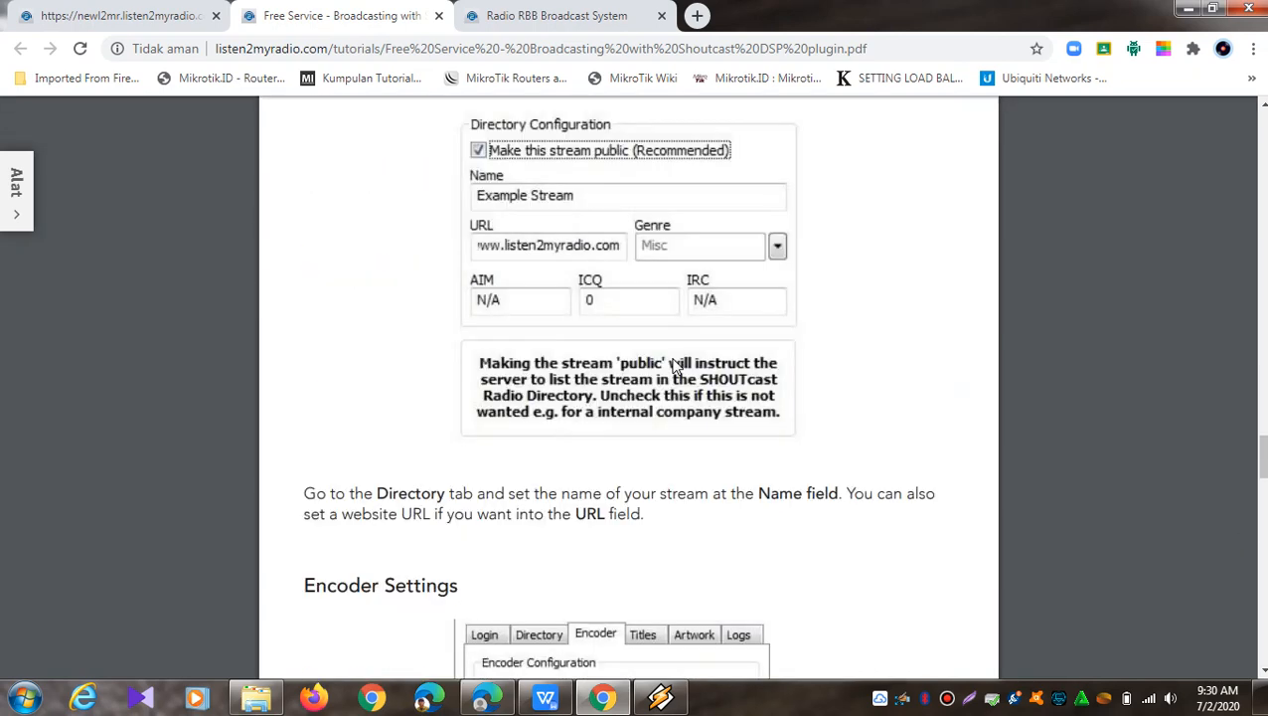
scroll(672, 366, "down", 3)
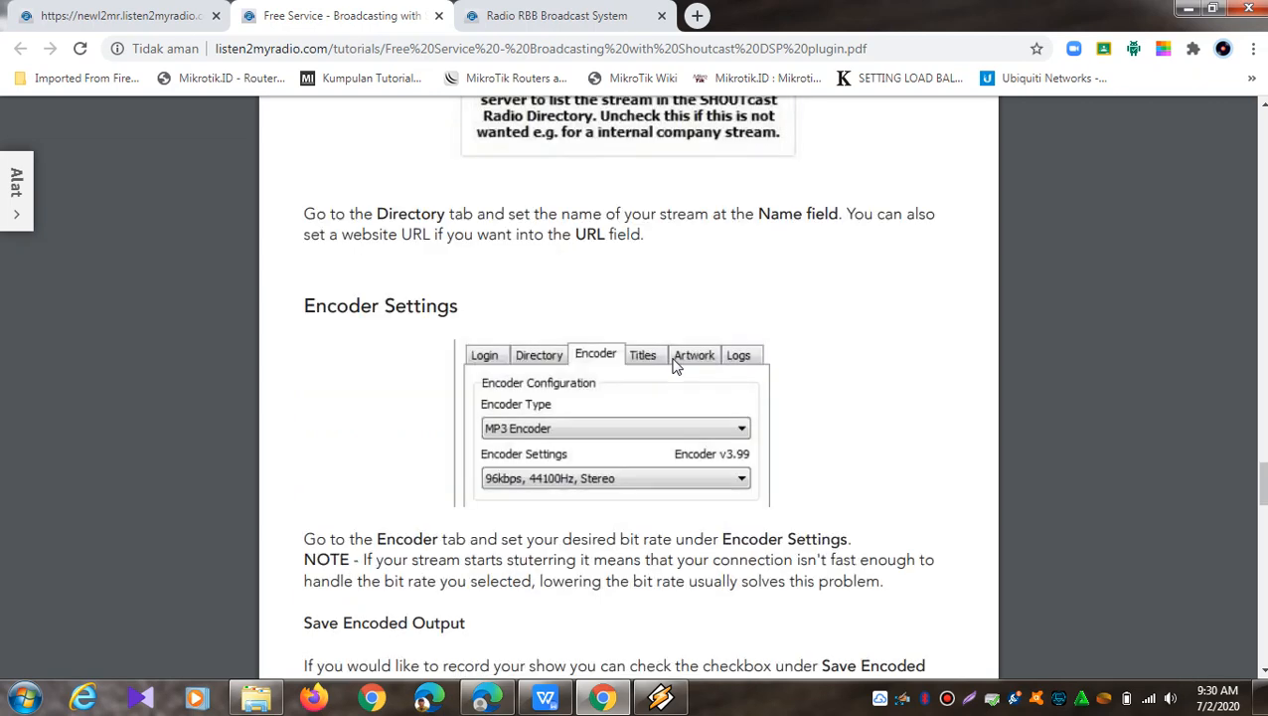
scroll(672, 366, "up", 4)
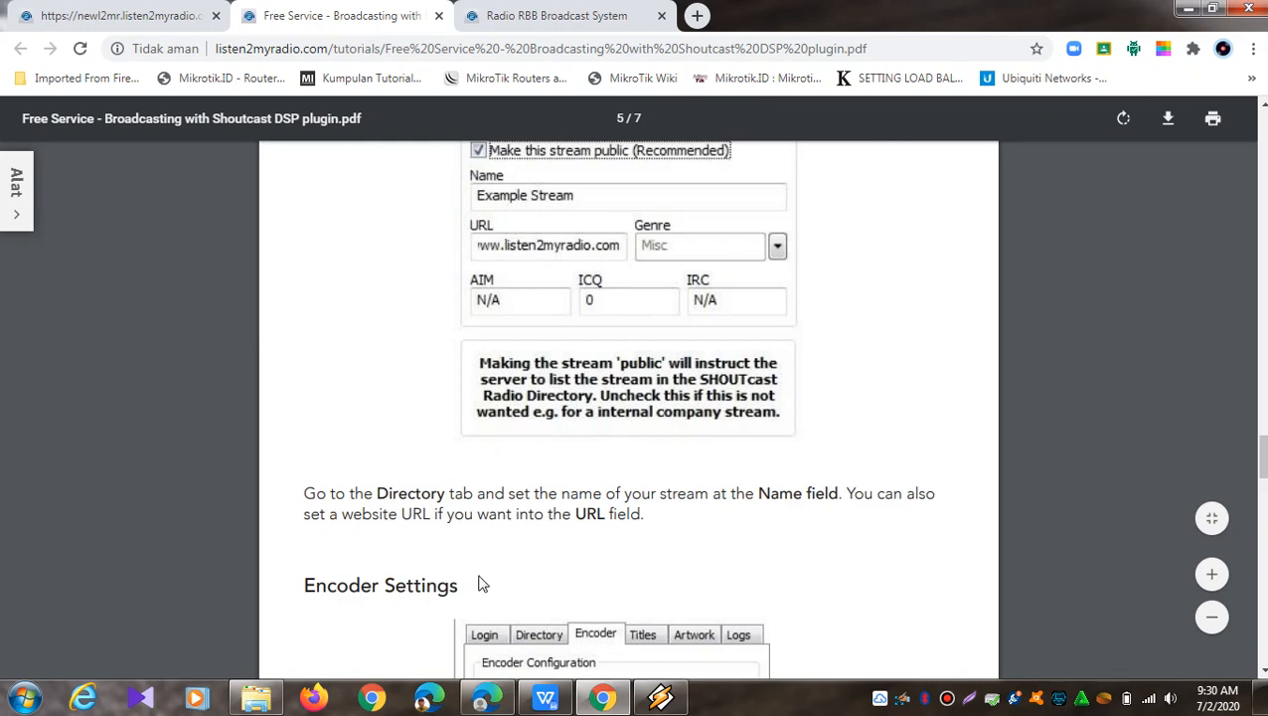
Name the stream Radio RBB Broadcast System in the Directory tab.
left_click(660, 699)
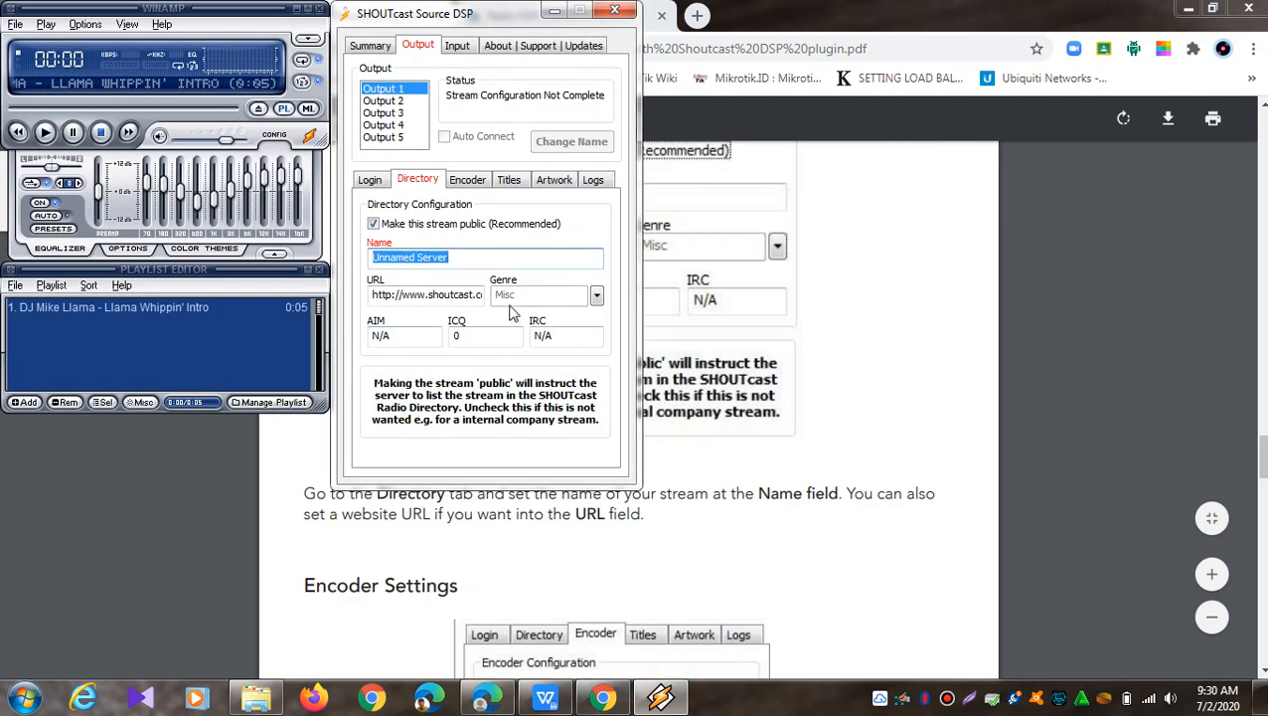
type("Radio")
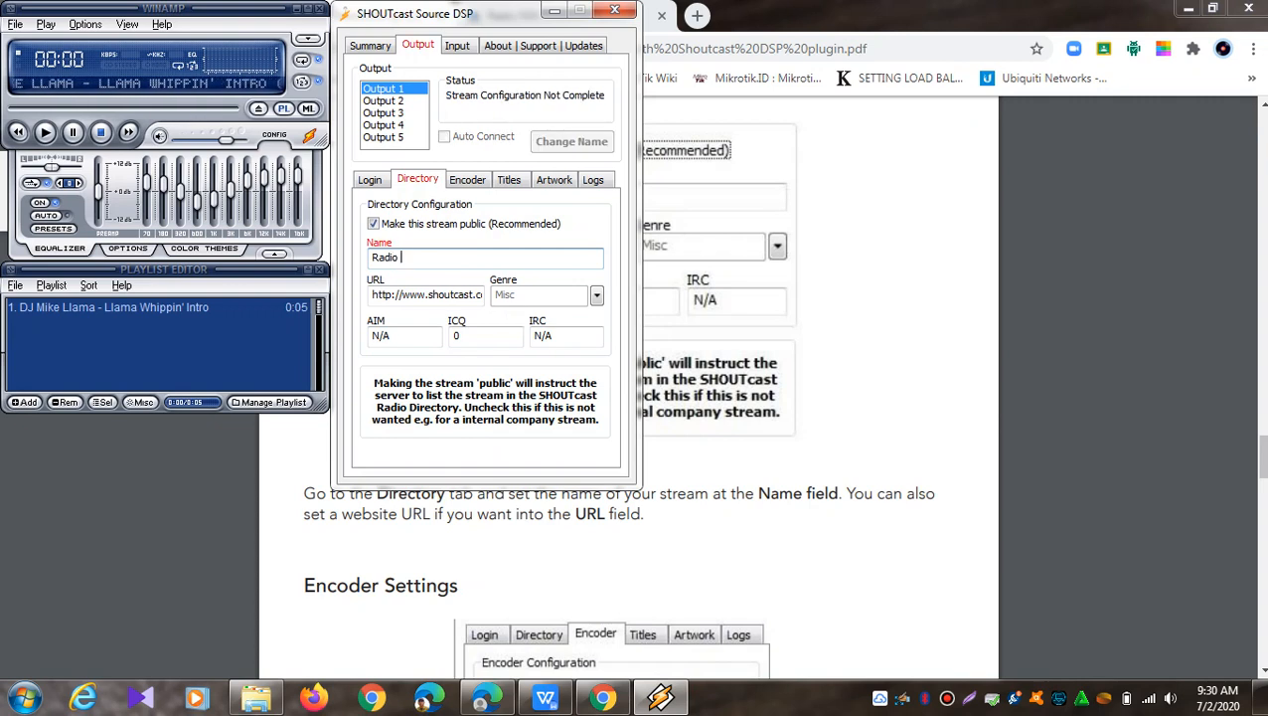
type(" RBB")
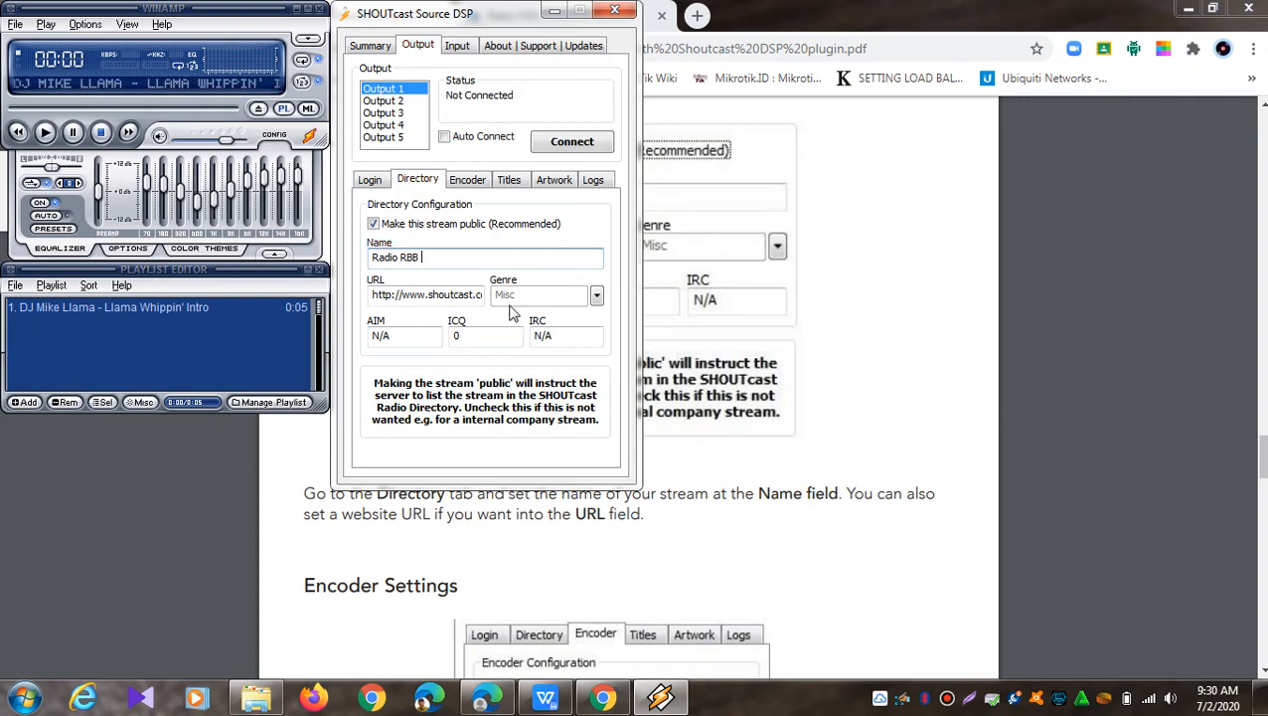
type(" Broadca")
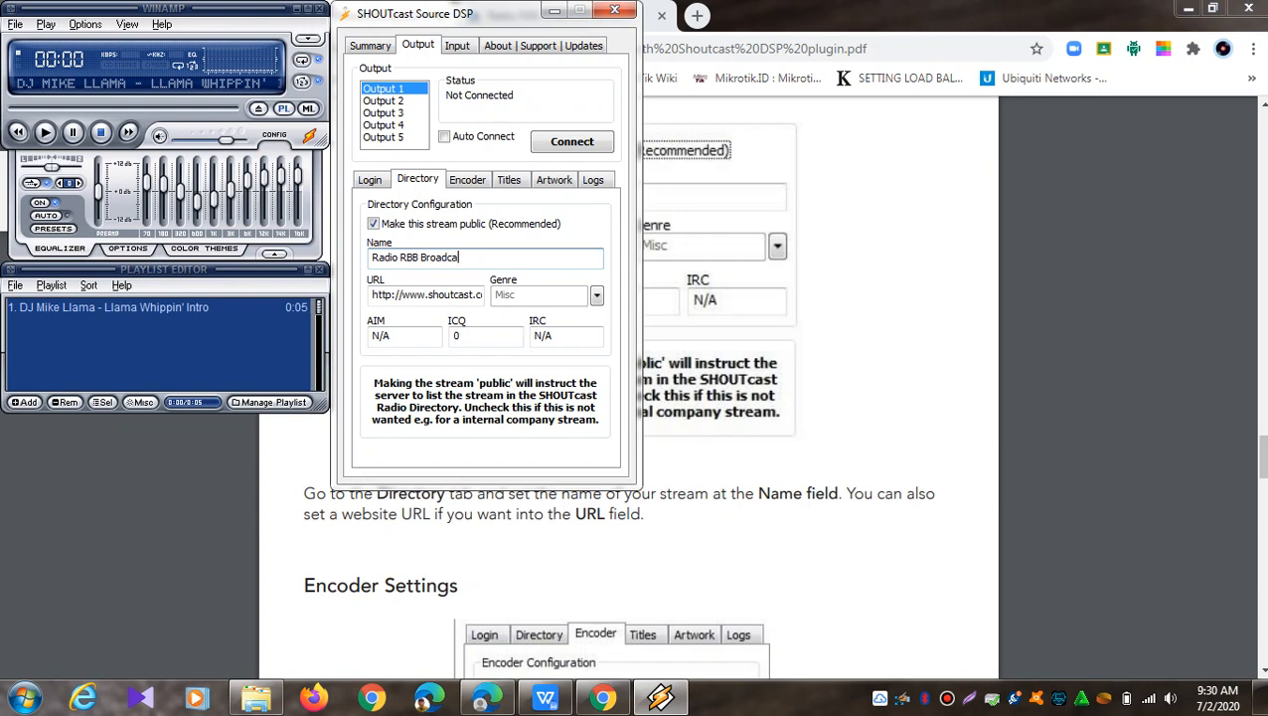
type("Sys")
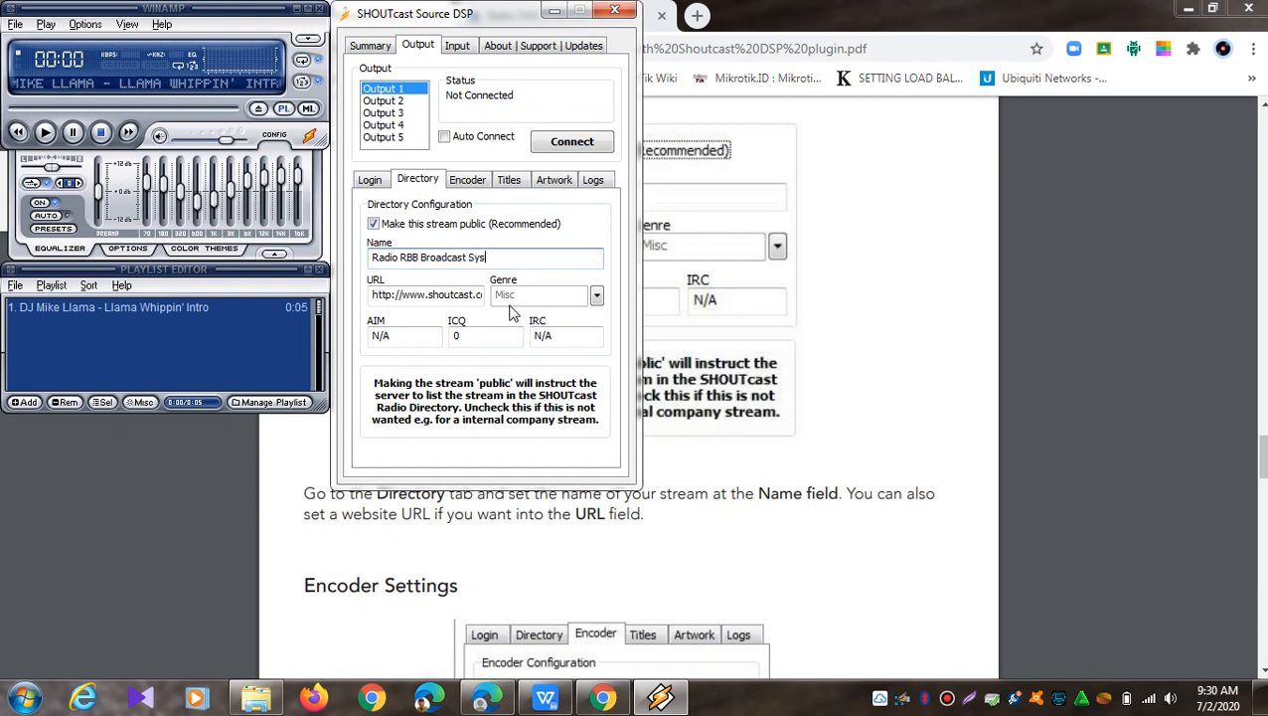
type("tem")
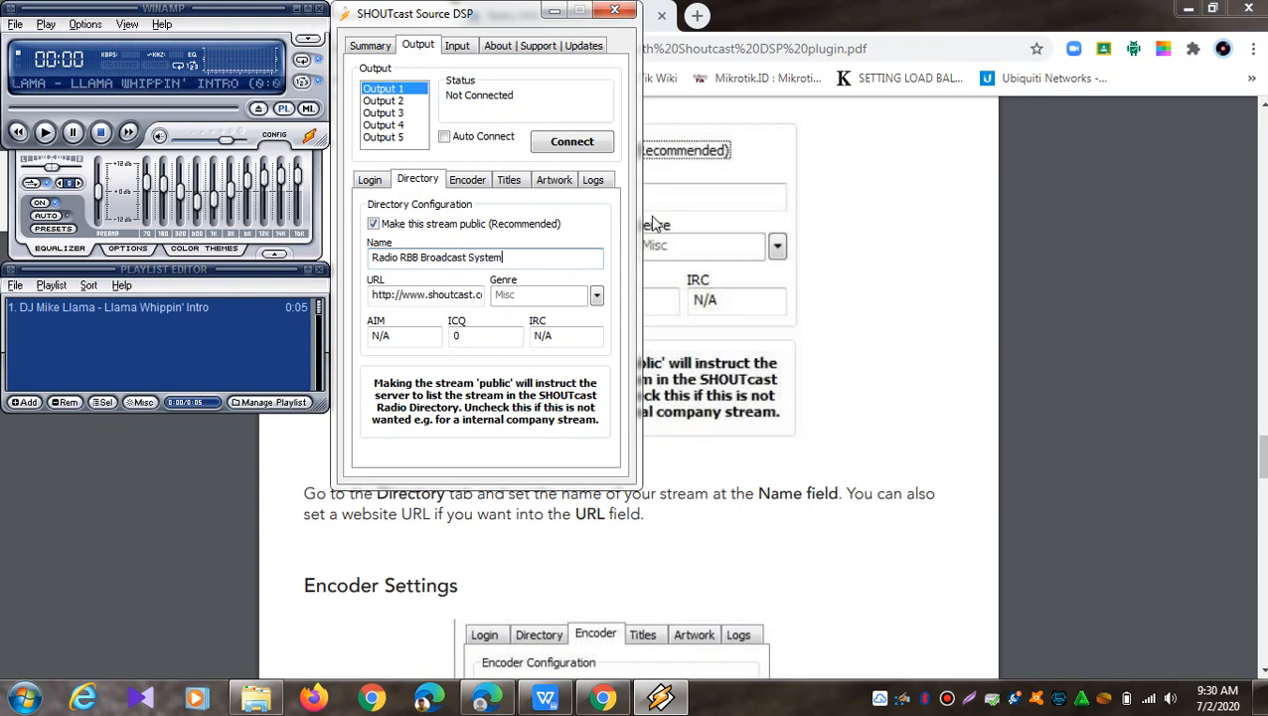
left_click(879, 321)
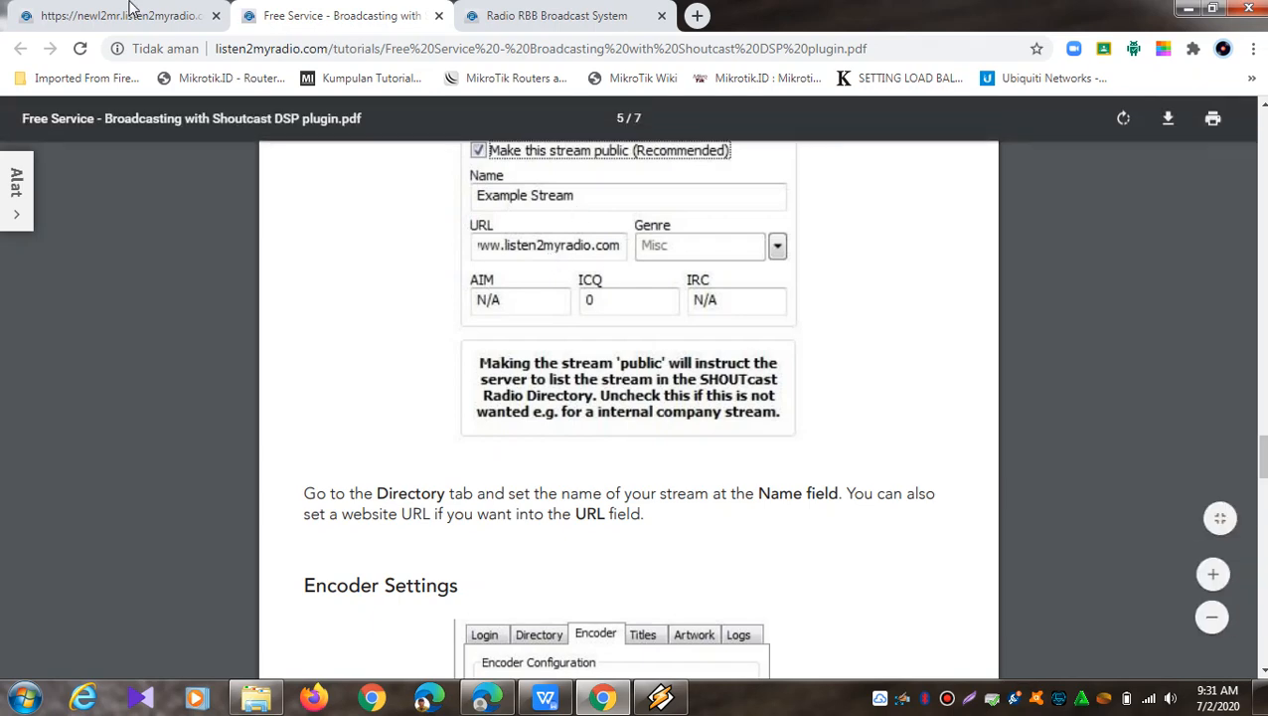
left_click(661, 698)
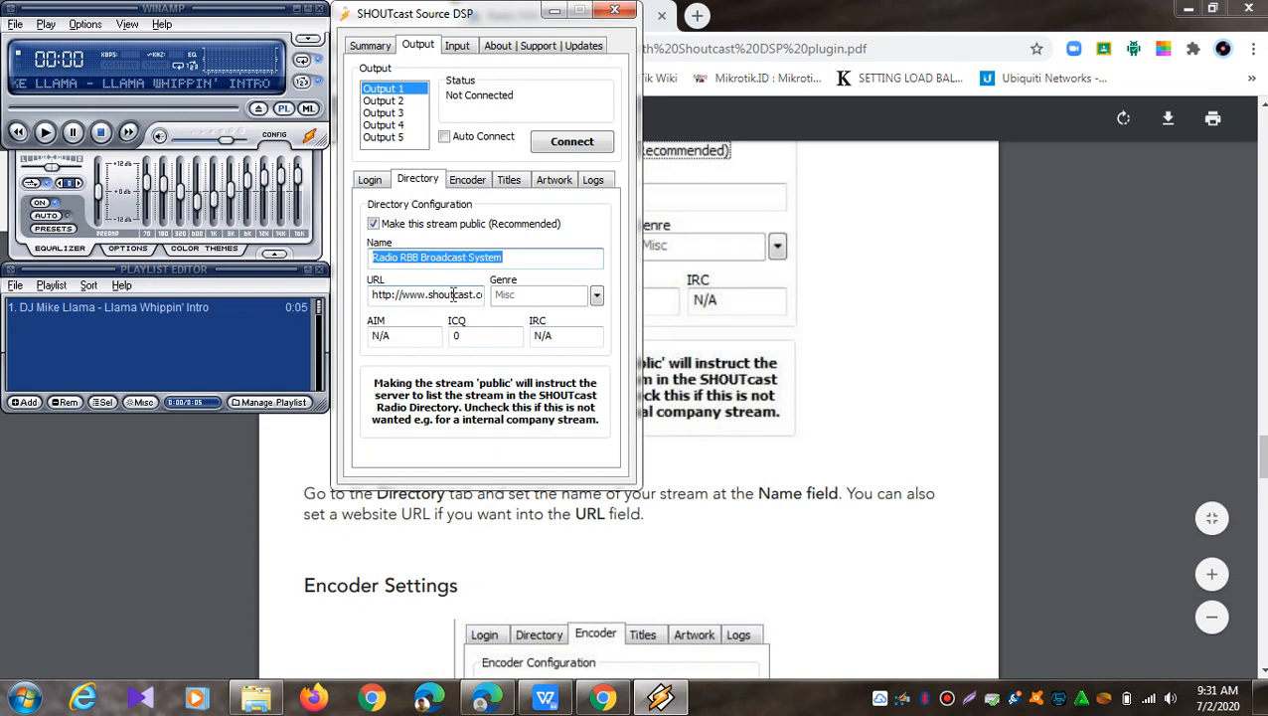
key("Tab")
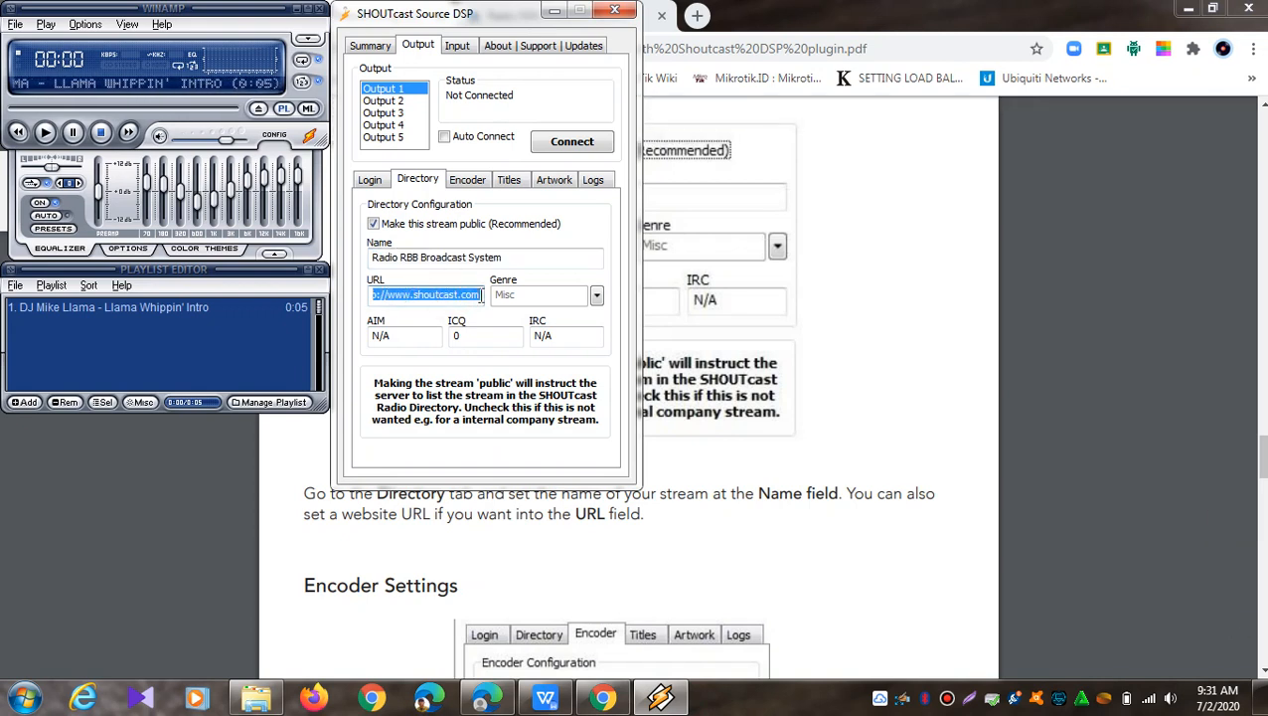
left_click_drag(479, 294, 338, 286)
type("www")
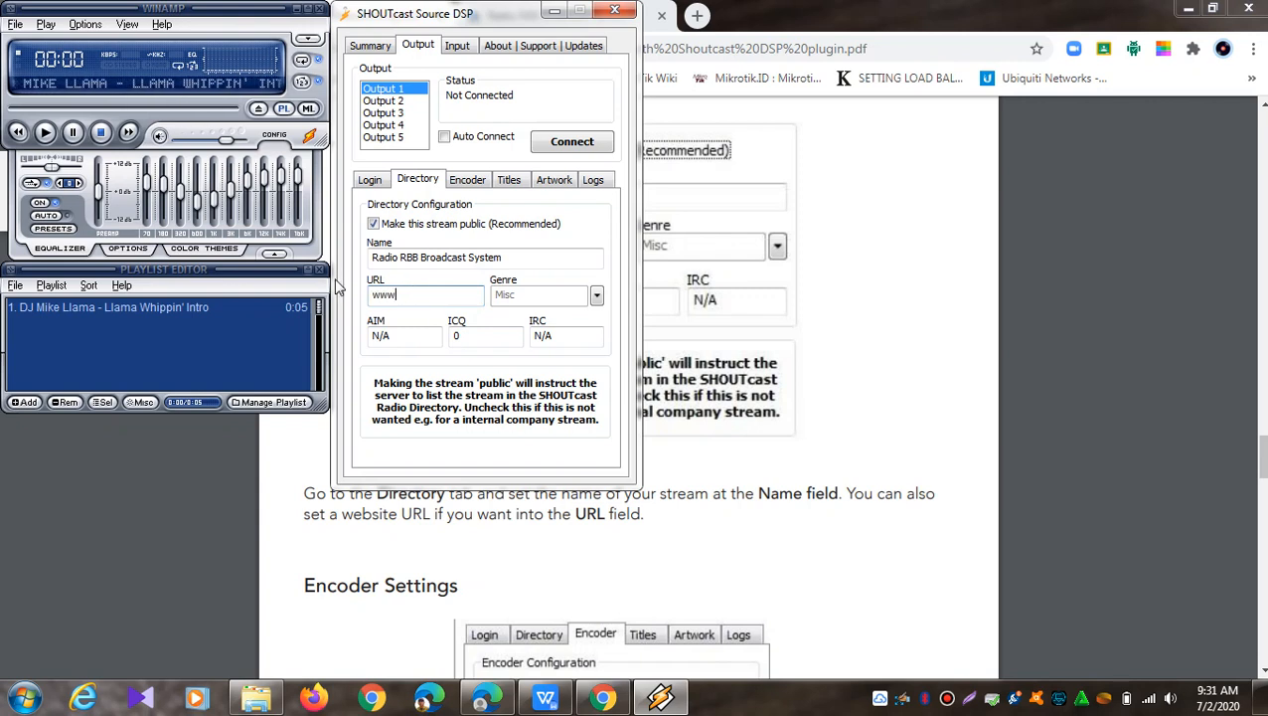
type(".")
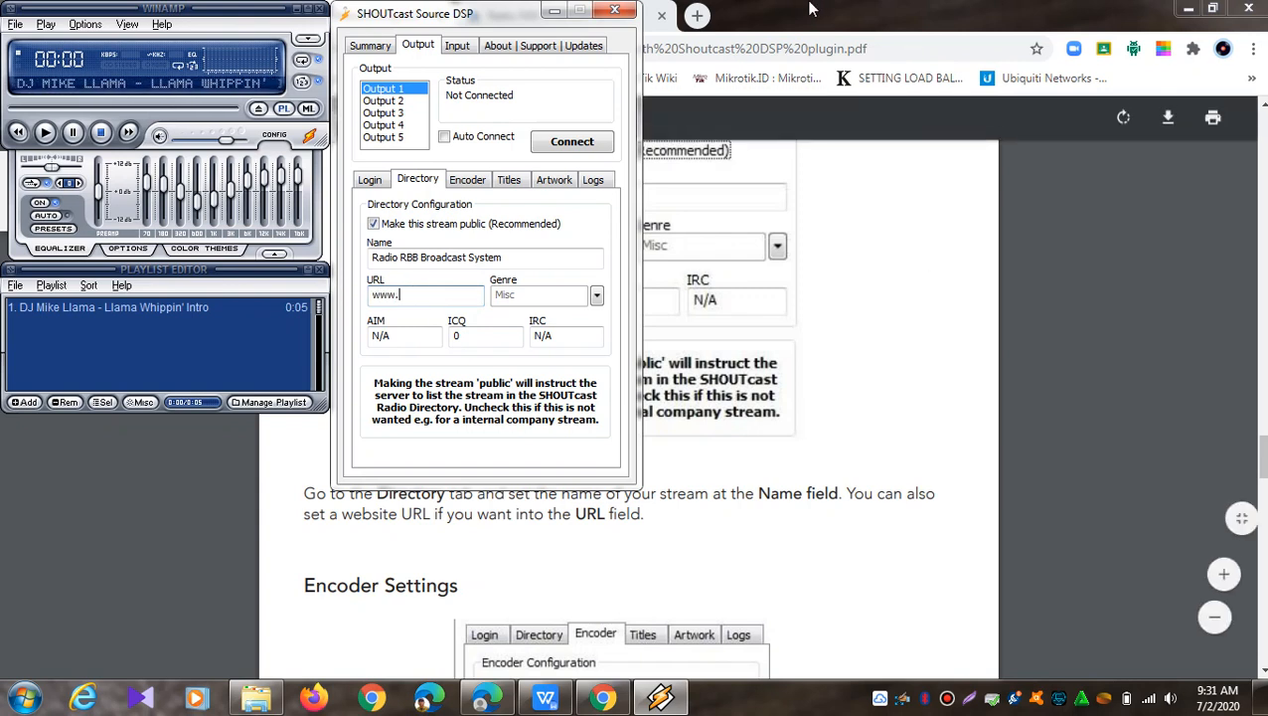
left_click(807, 14)
left_click(171, 12)
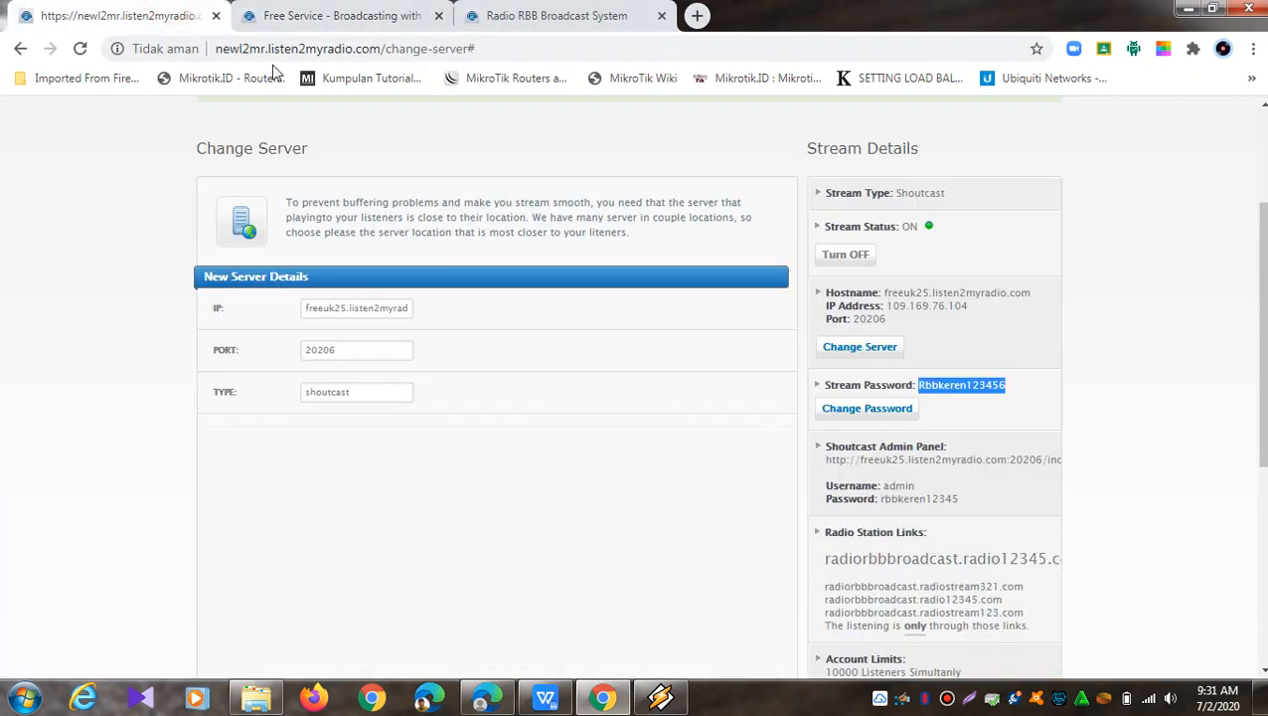
left_click_drag(268, 48, 376, 57)
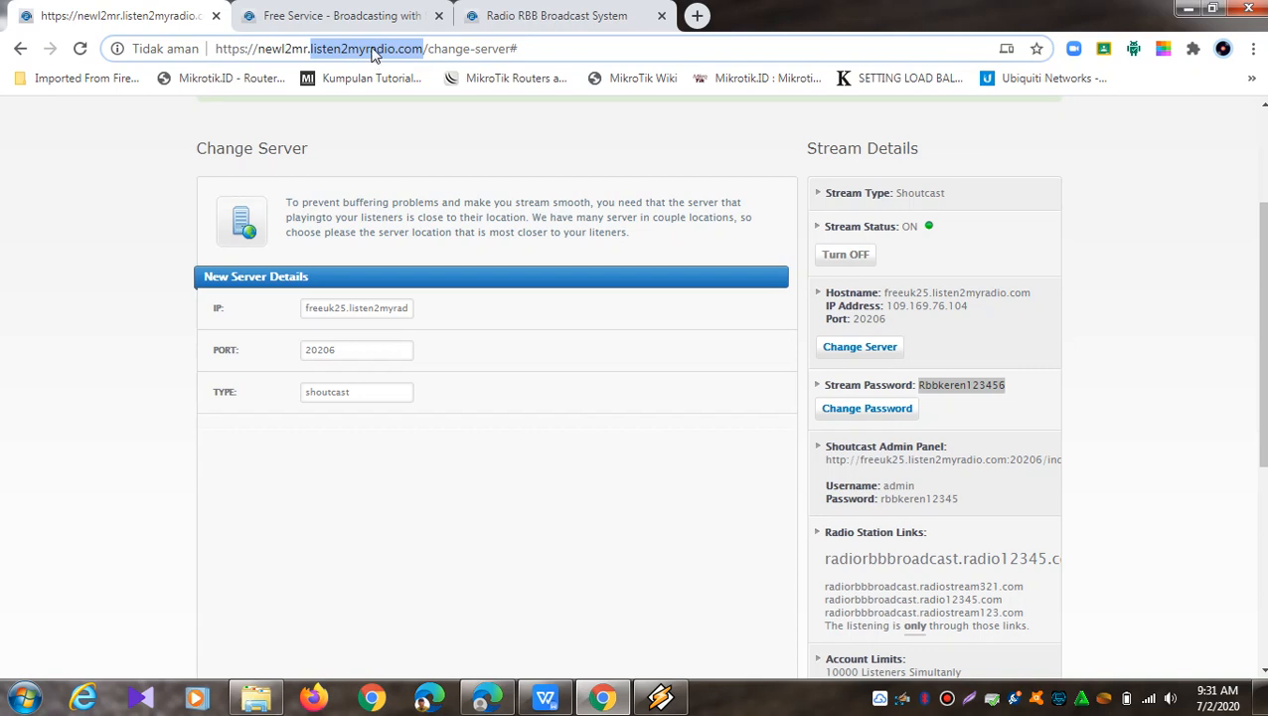
right_click(375, 55)
left_click(422, 147)
left_click(658, 699)
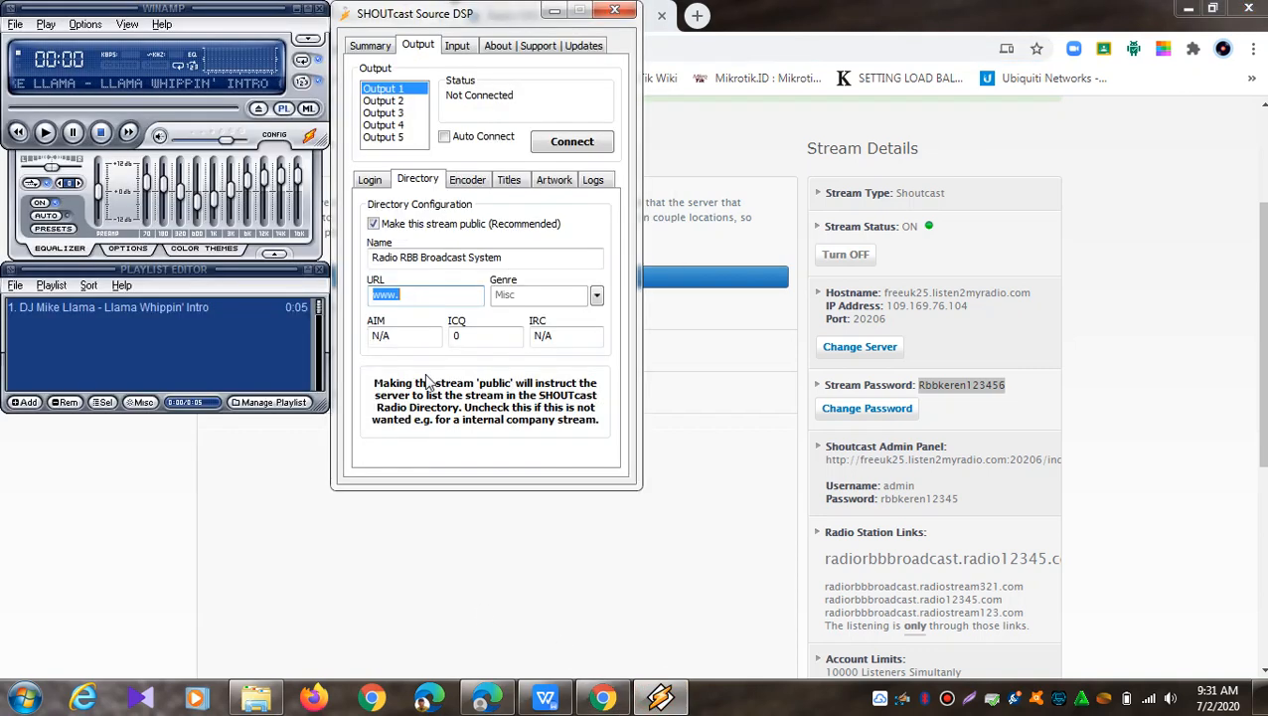
right_click(418, 290)
left_click(512, 370)
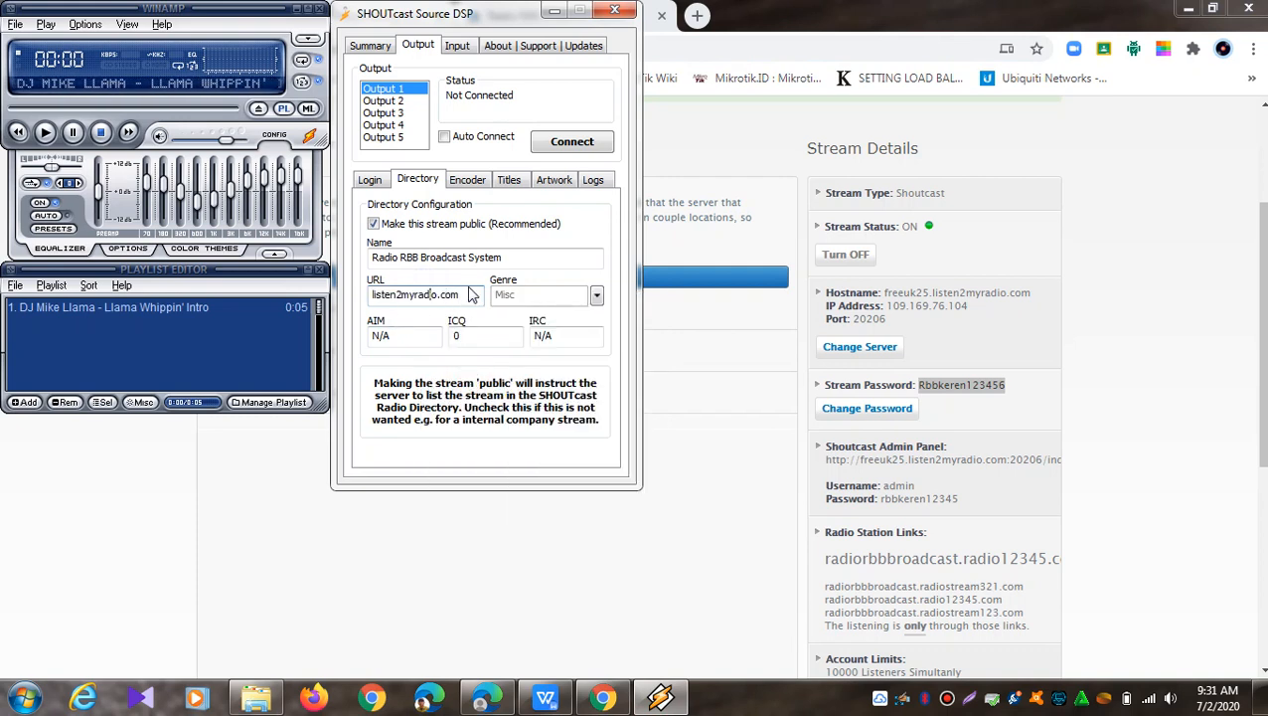
key("Home")
type("www.")
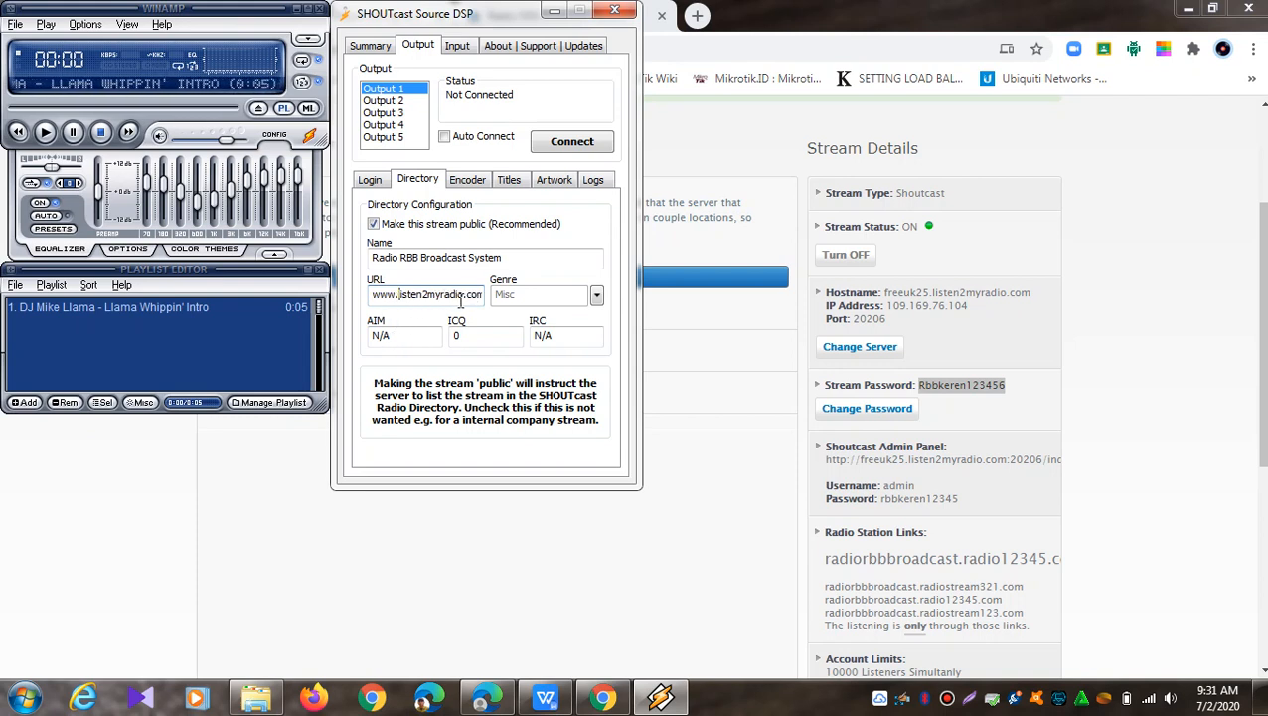
Keep the stream genre as Misc and switch to the Radio RBB Broadcast System page.
left_click(596, 296)
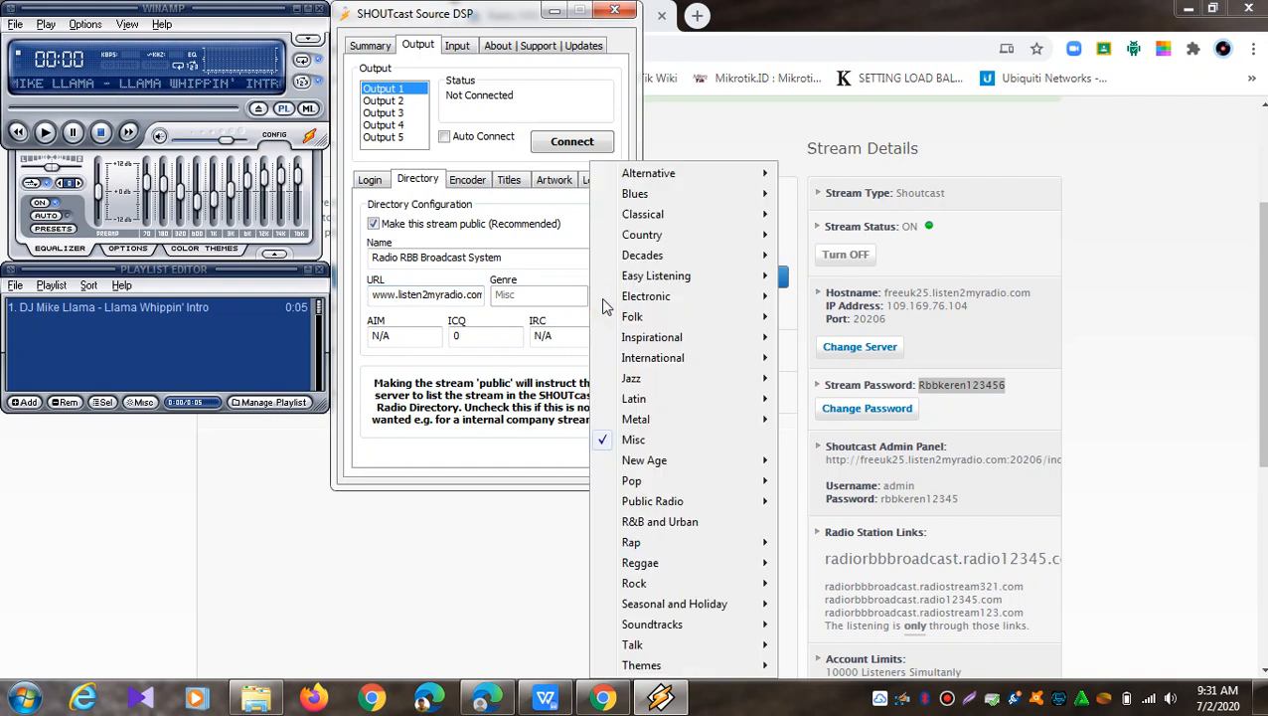
left_click(552, 278)
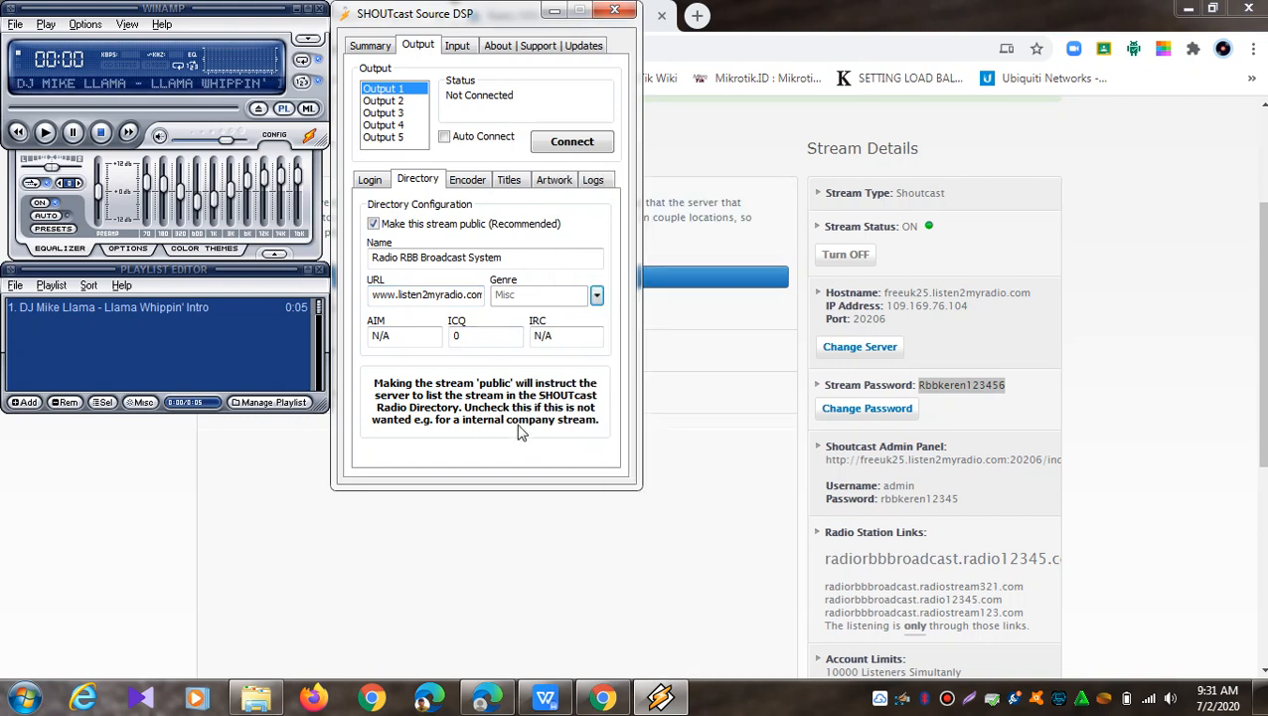
left_click(604, 699)
left_click(580, 20)
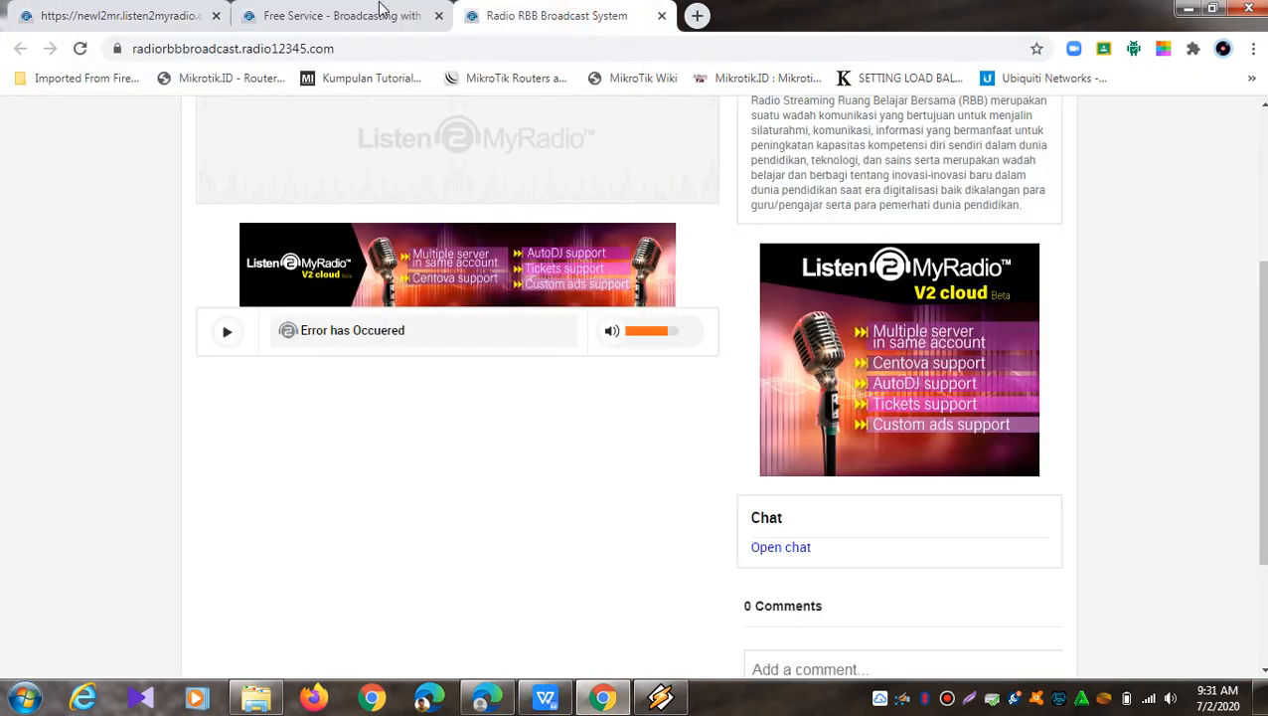
Check the tutorial PDF, then keep MP3 Encoder as the encoder type on the Encoder tab.
left_click(380, 13)
scroll(827, 360, "down", 4)
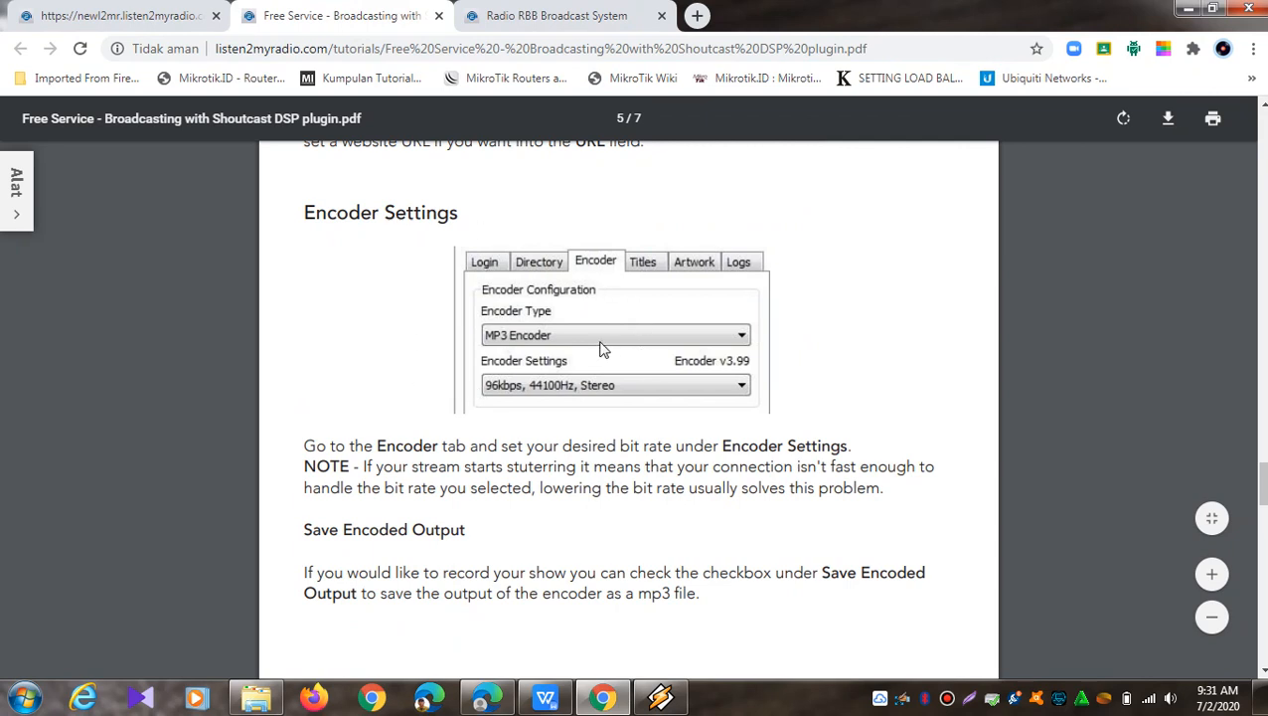
left_click(660, 697)
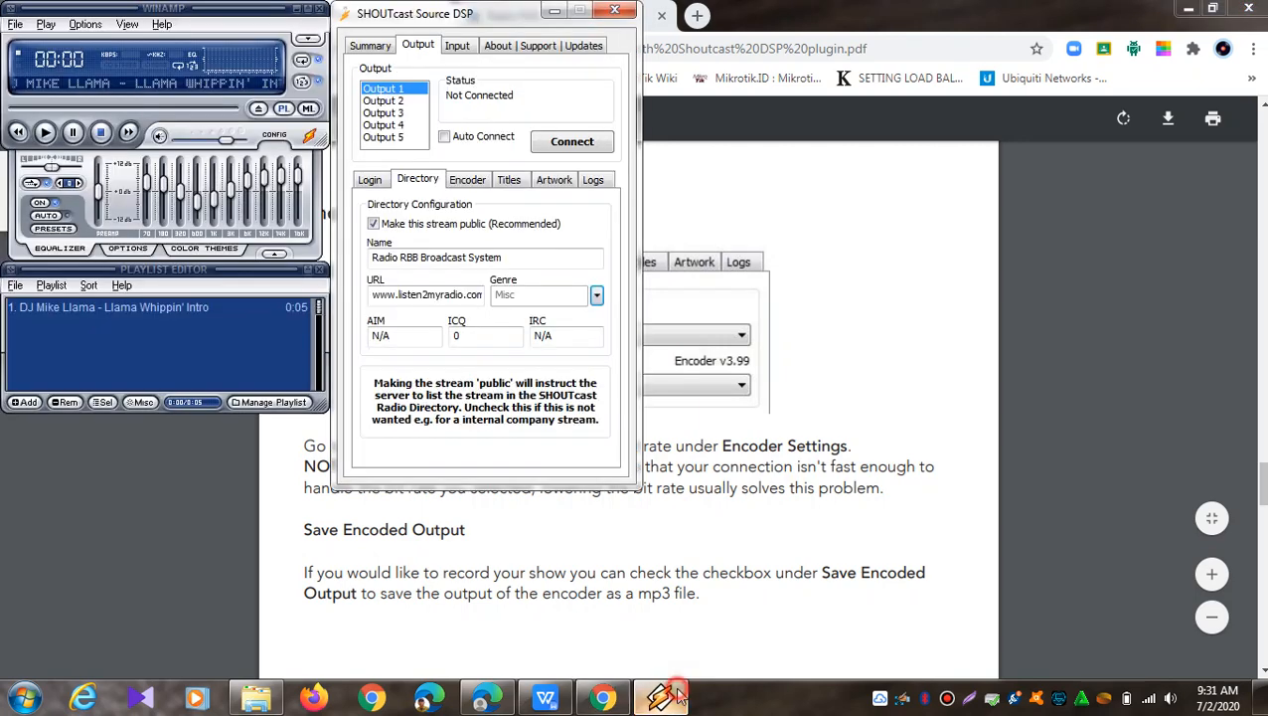
left_click(469, 183)
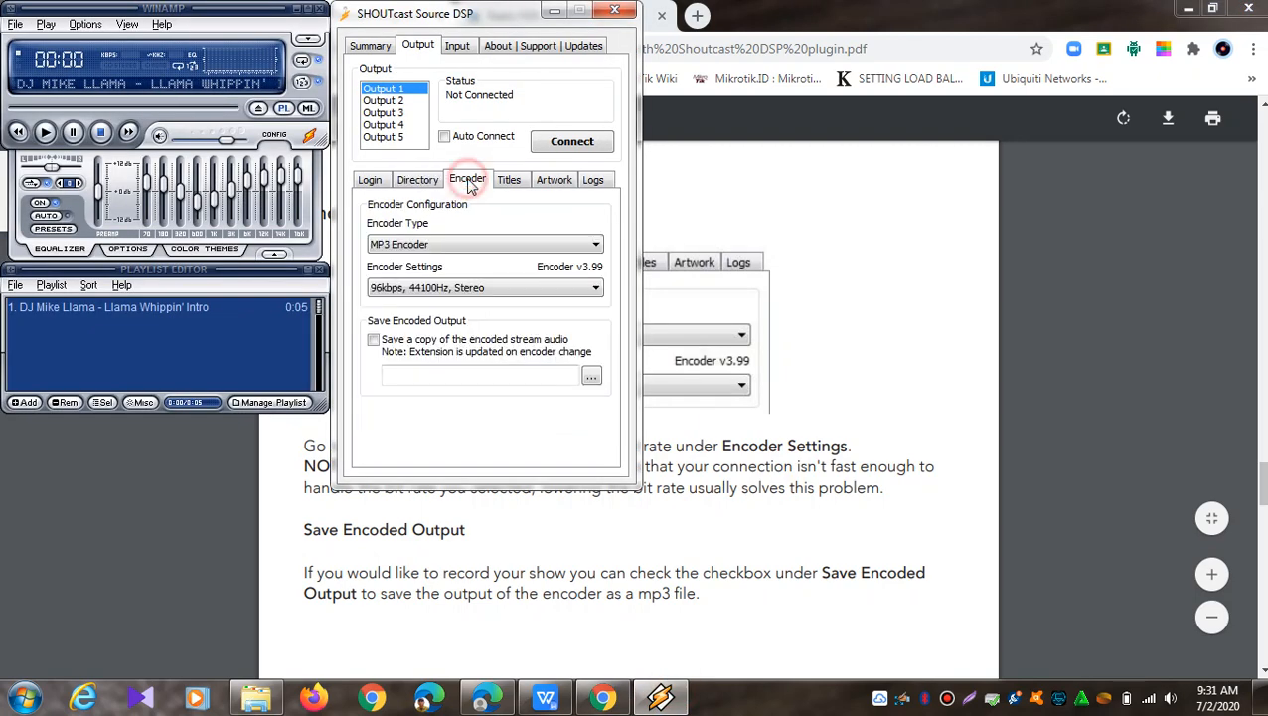
left_click(492, 245)
left_click(493, 246)
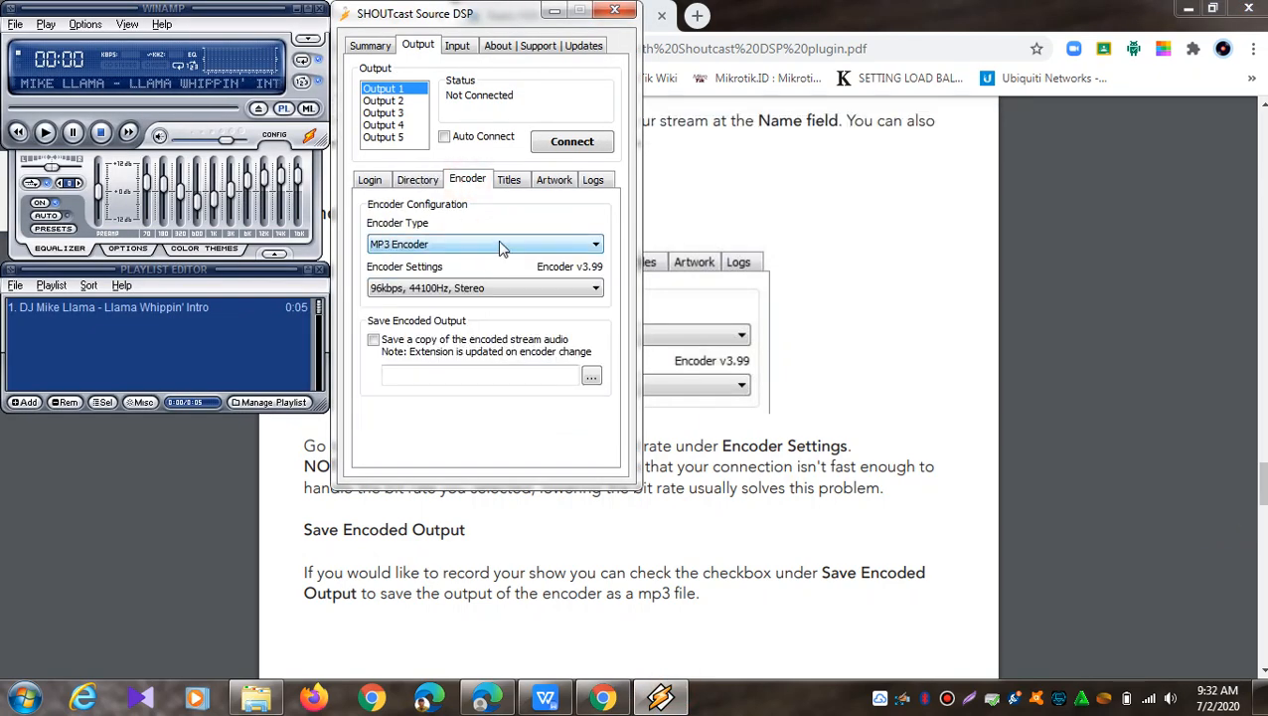
left_click(497, 243)
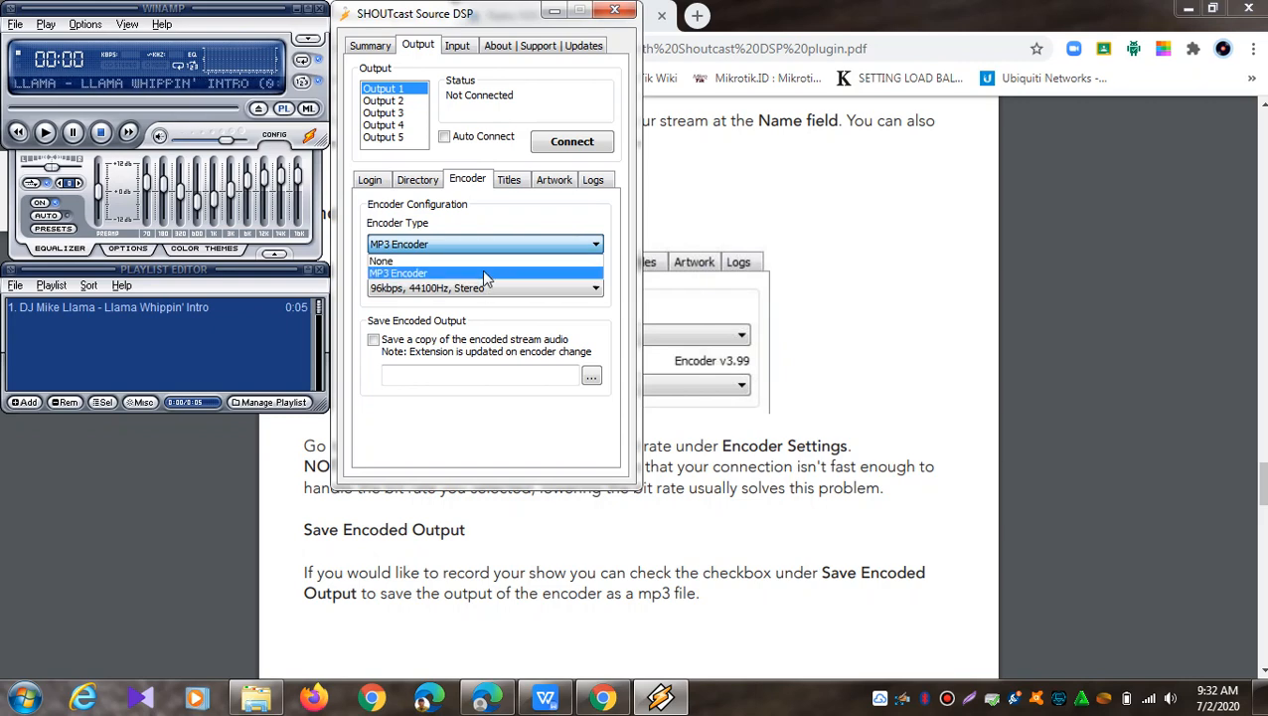
left_click(479, 274)
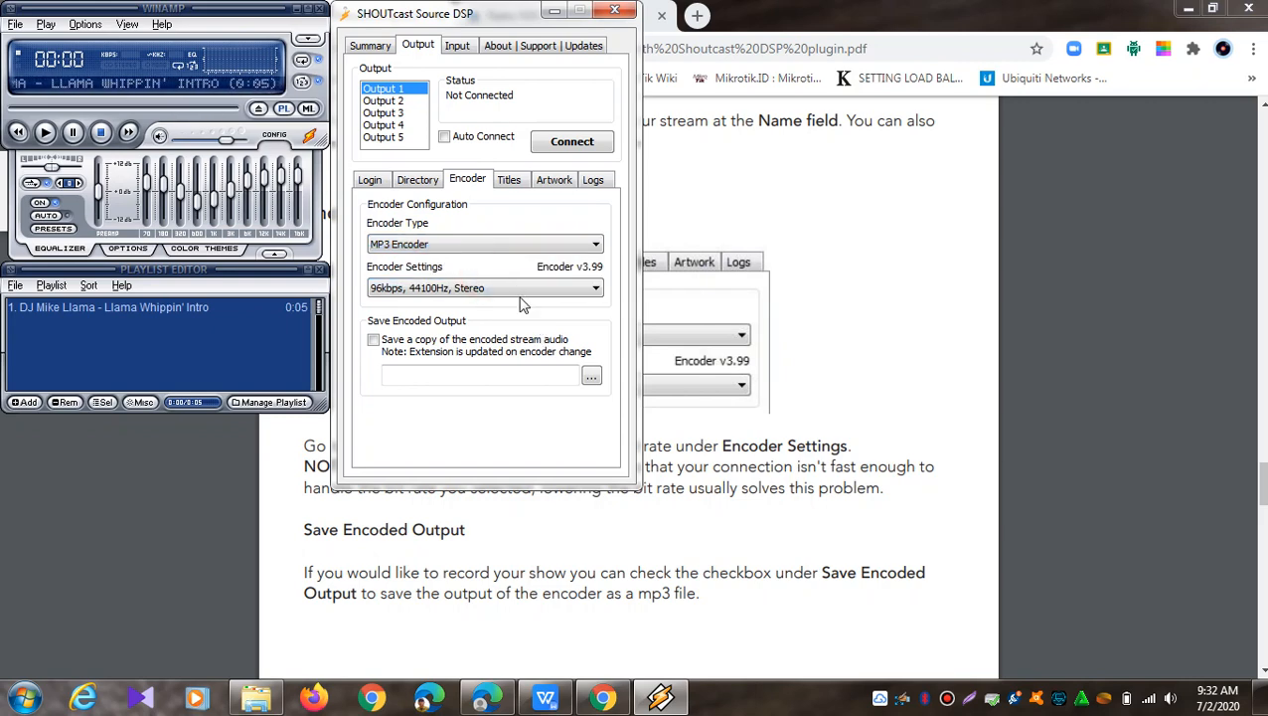
Set Encoder Settings to 128kbps, 44100Hz, Stereo and open a new blank Chrome tab.
left_click(513, 290)
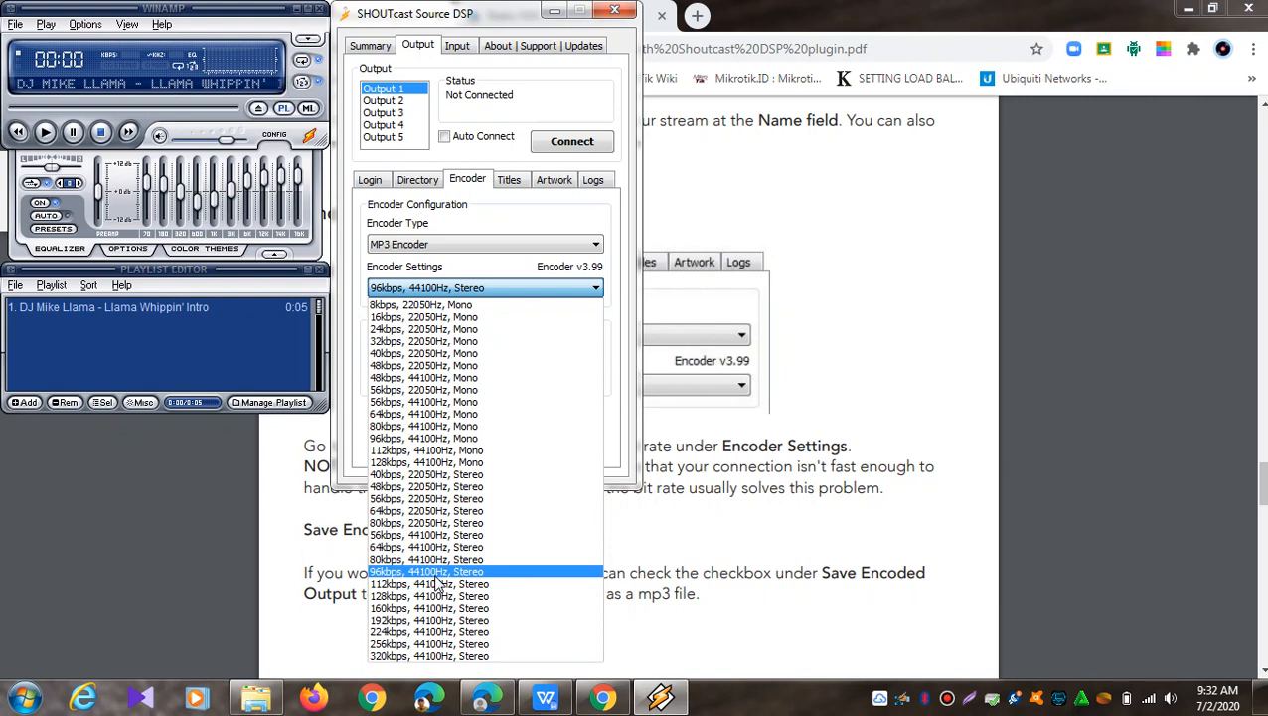
left_click(435, 572)
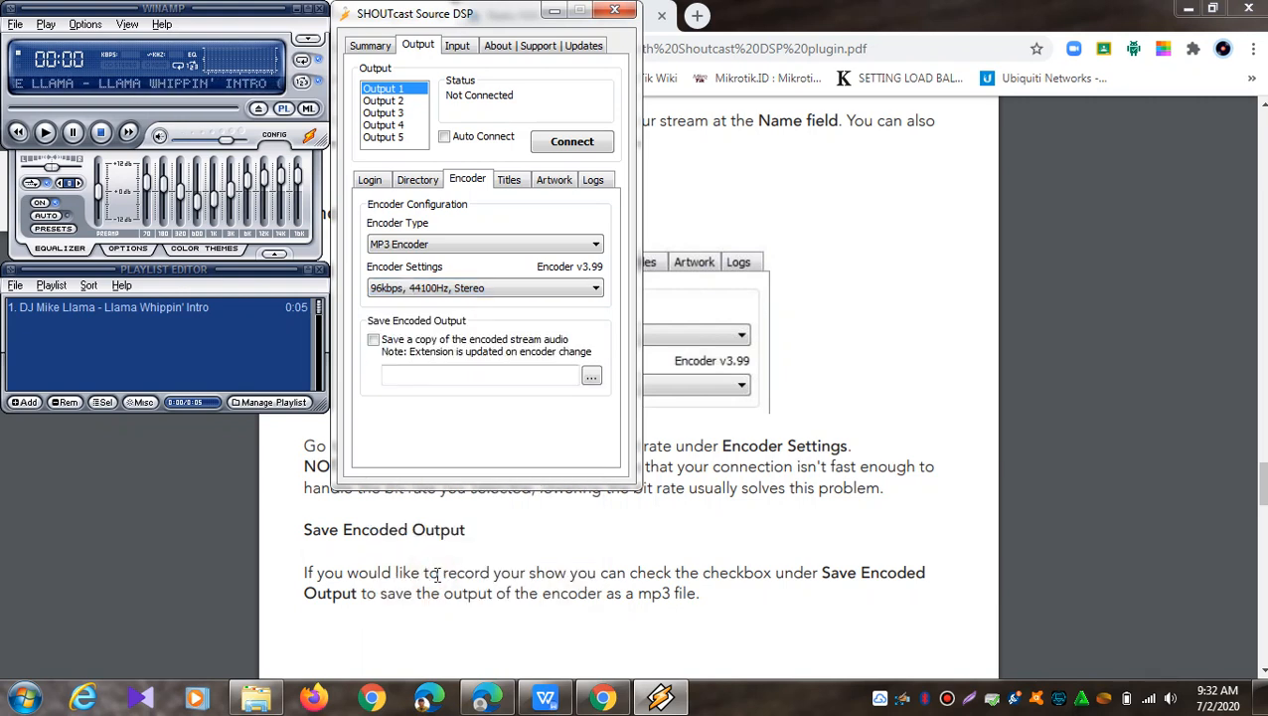
left_click(480, 288)
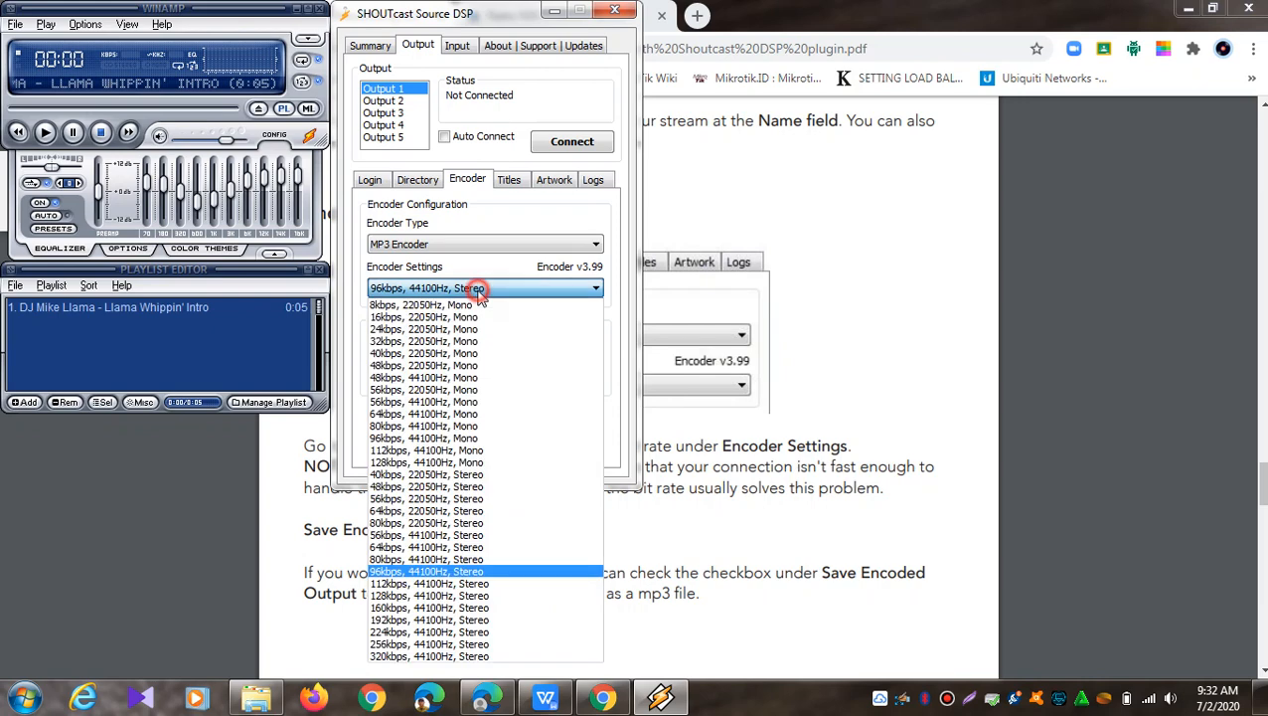
left_click(431, 597)
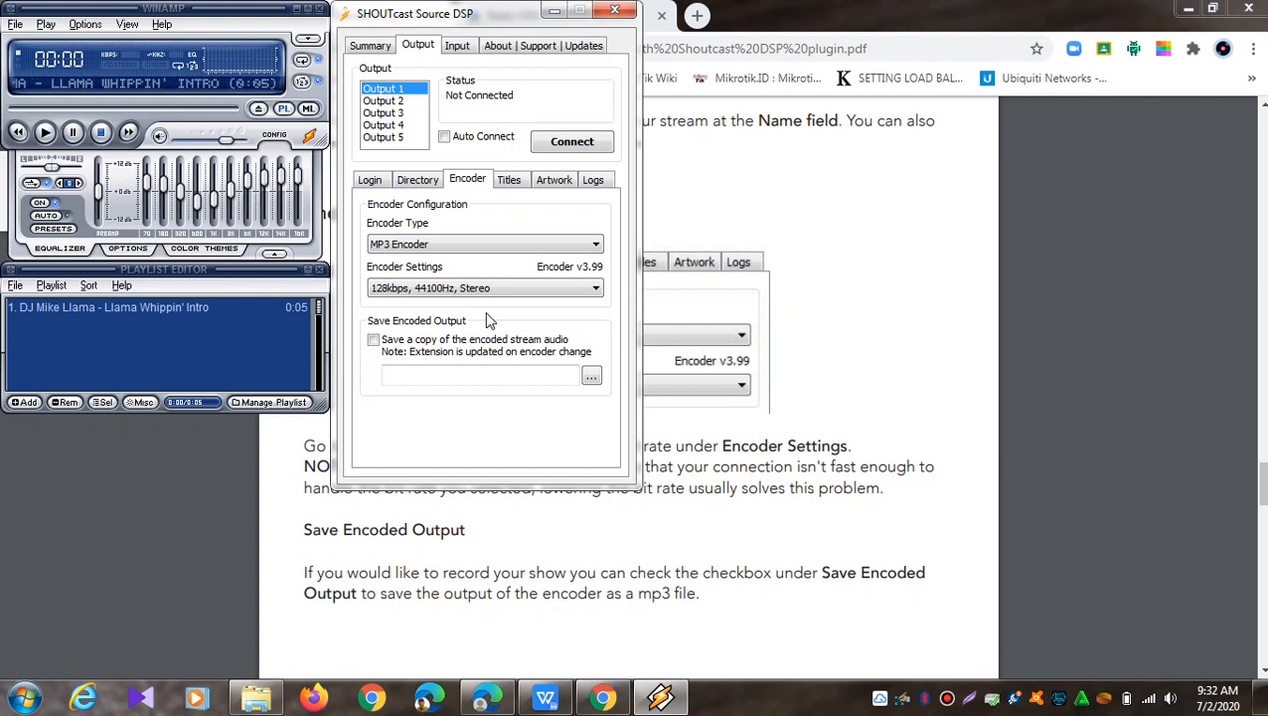
left_click(544, 289)
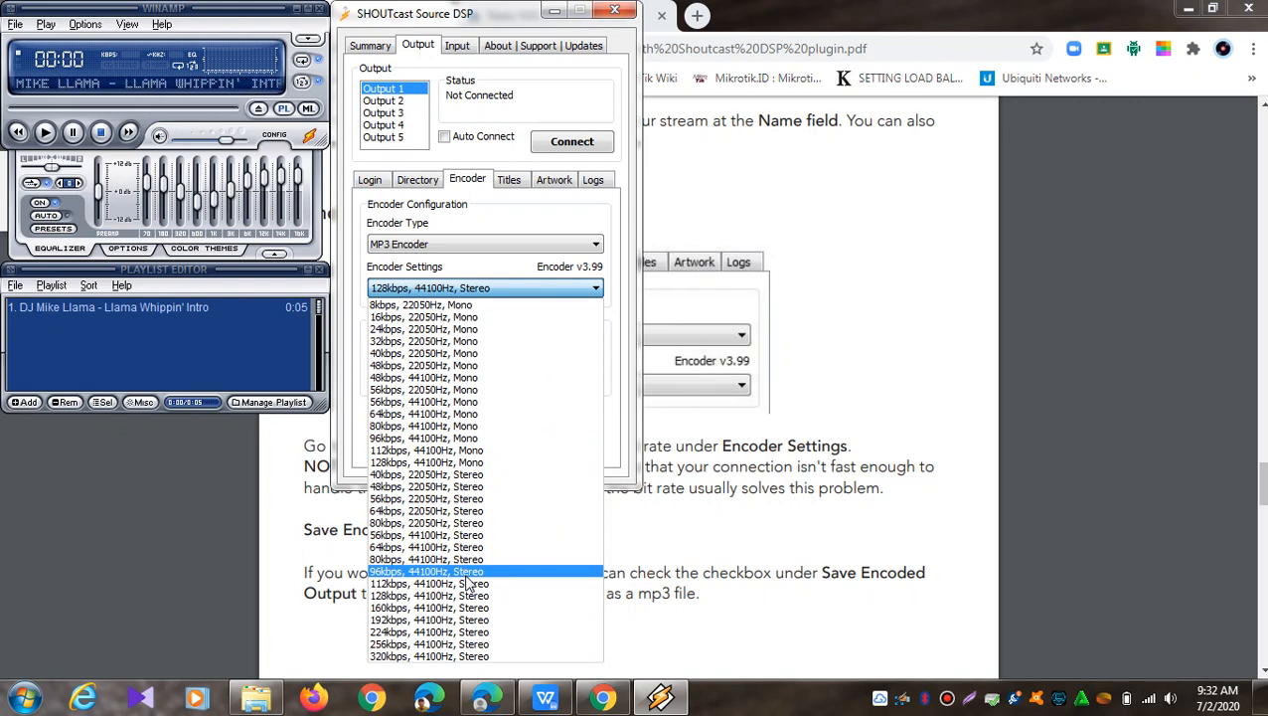
left_click(465, 594)
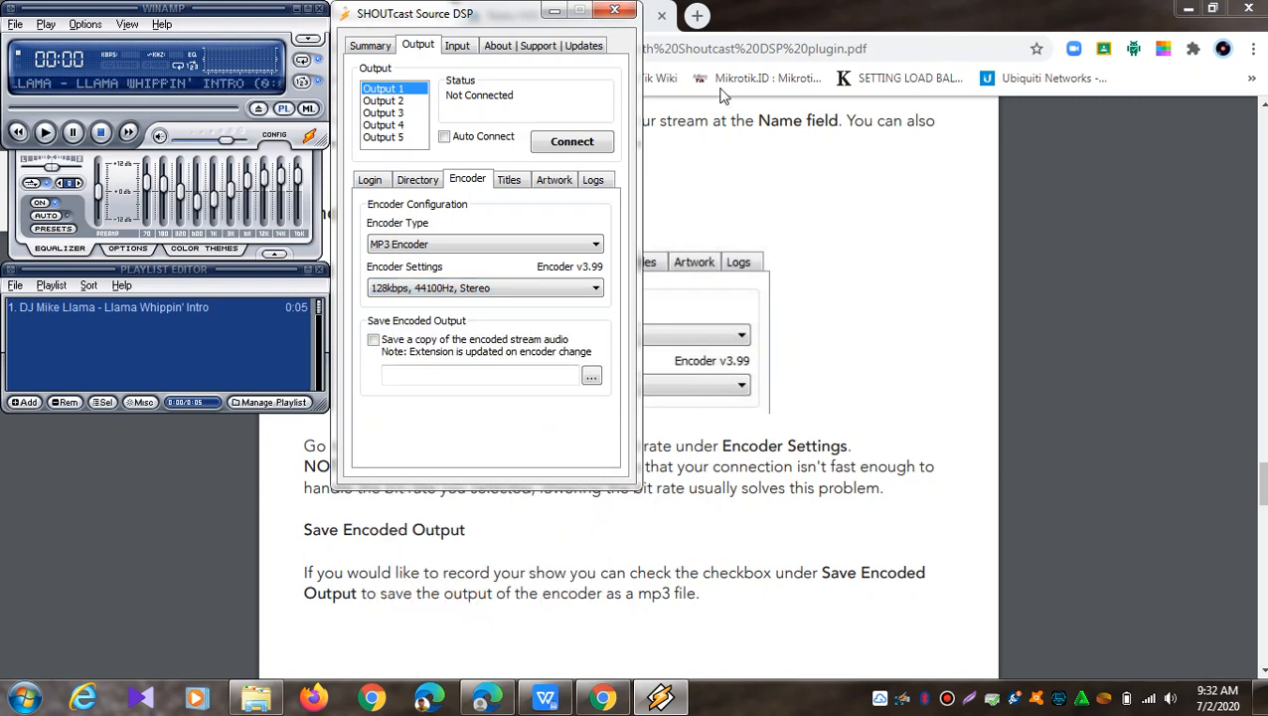
left_click(697, 16)
left_click(705, 48)
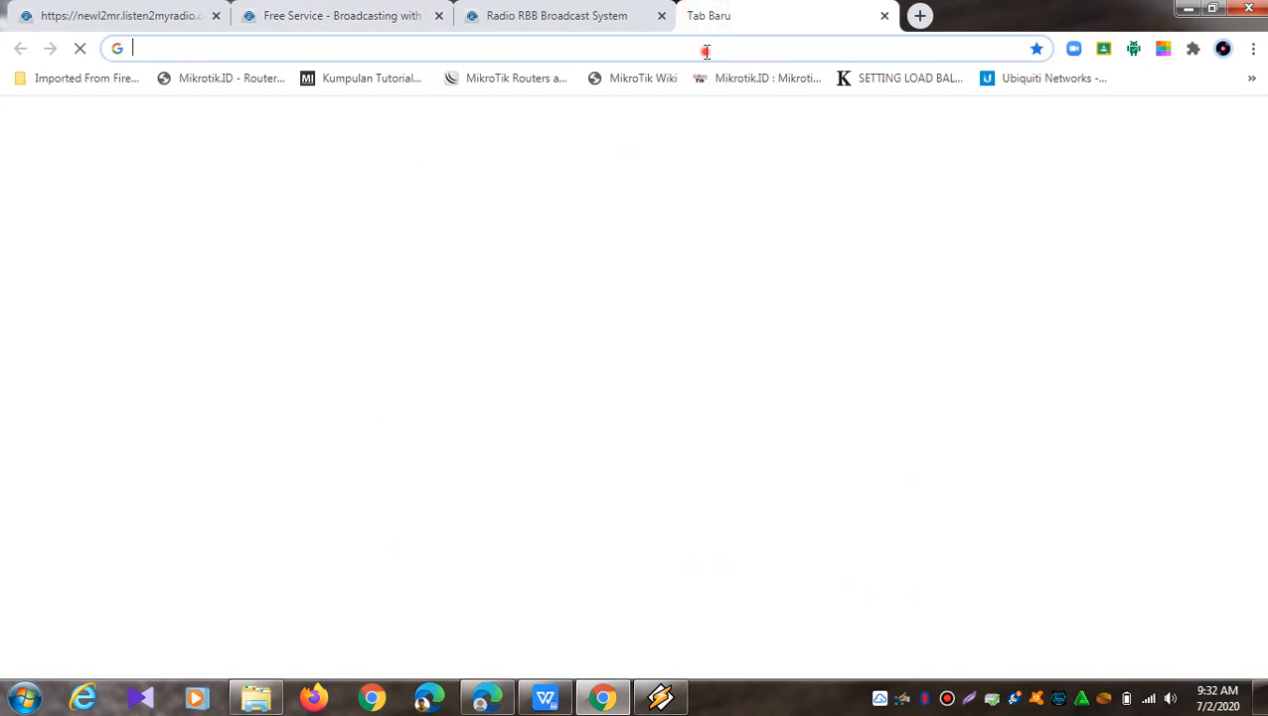
Search for speedtest cbn, open its result, then stop the page loading.
type("spedd")
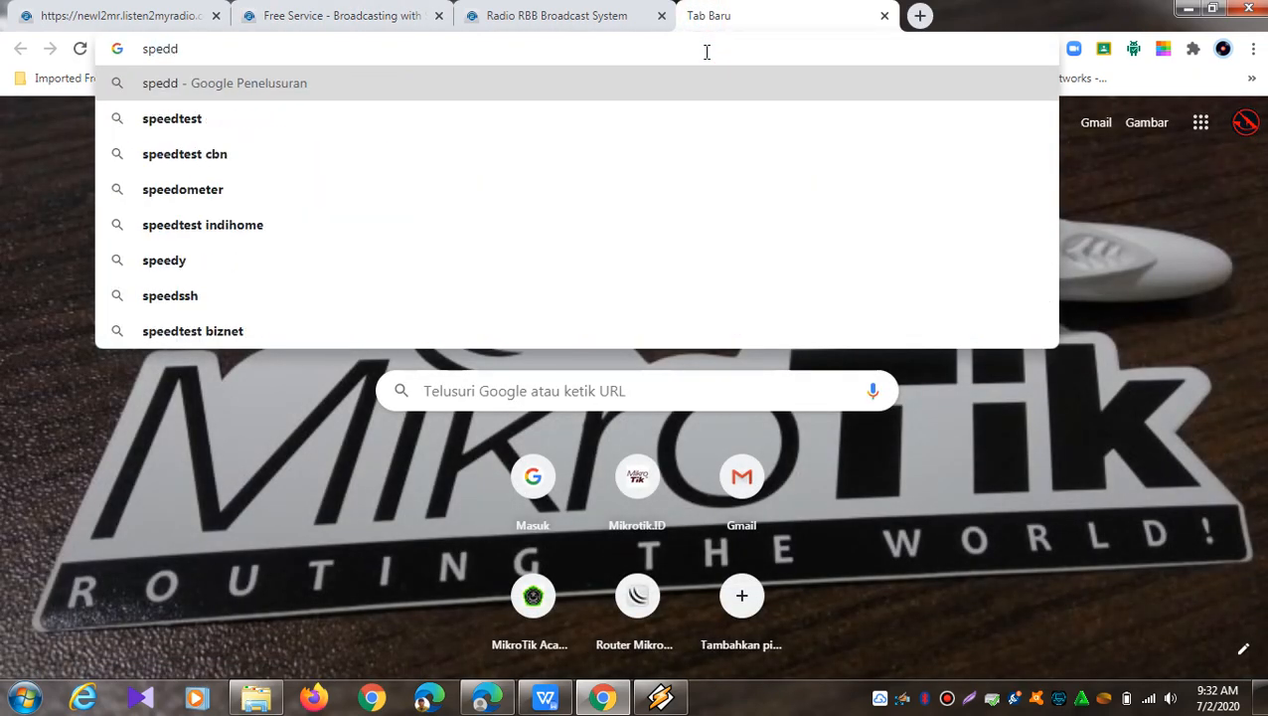
left_click(453, 157)
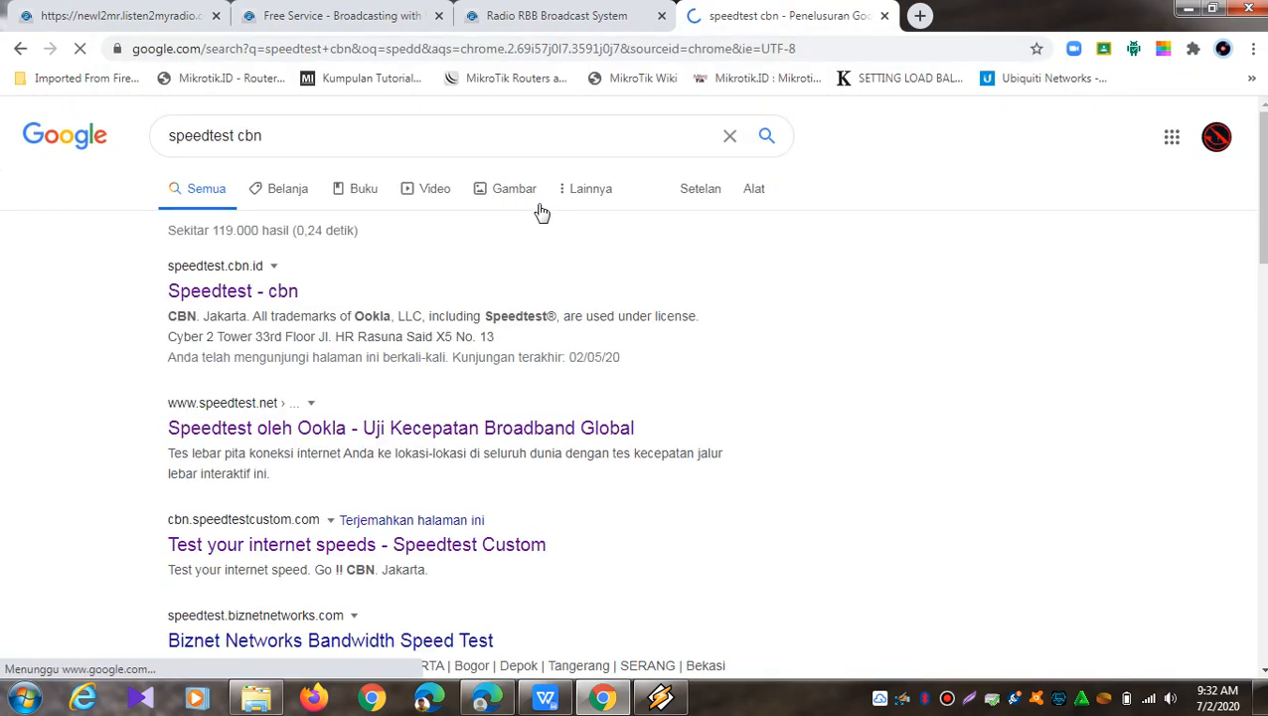
left_click(263, 290)
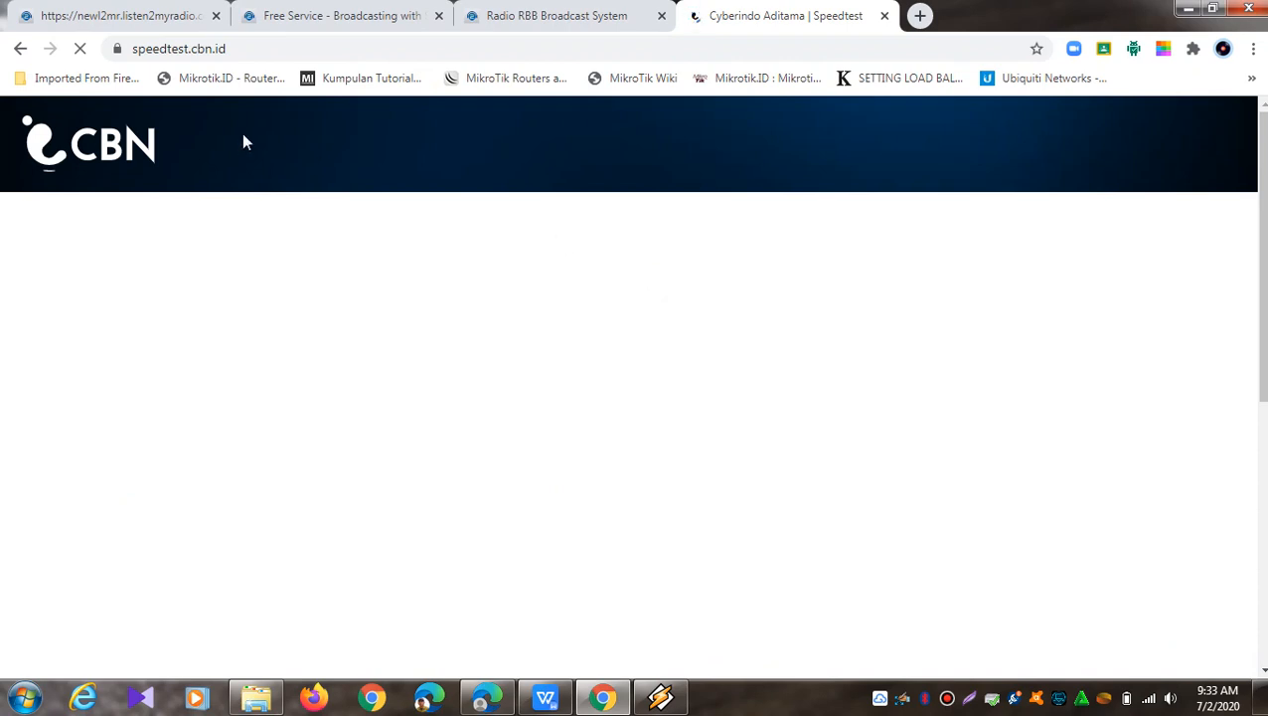
left_click(79, 49)
Search 'speedtest fiber' and open the Google Fiber Speed Test site.
left_click(250, 45)
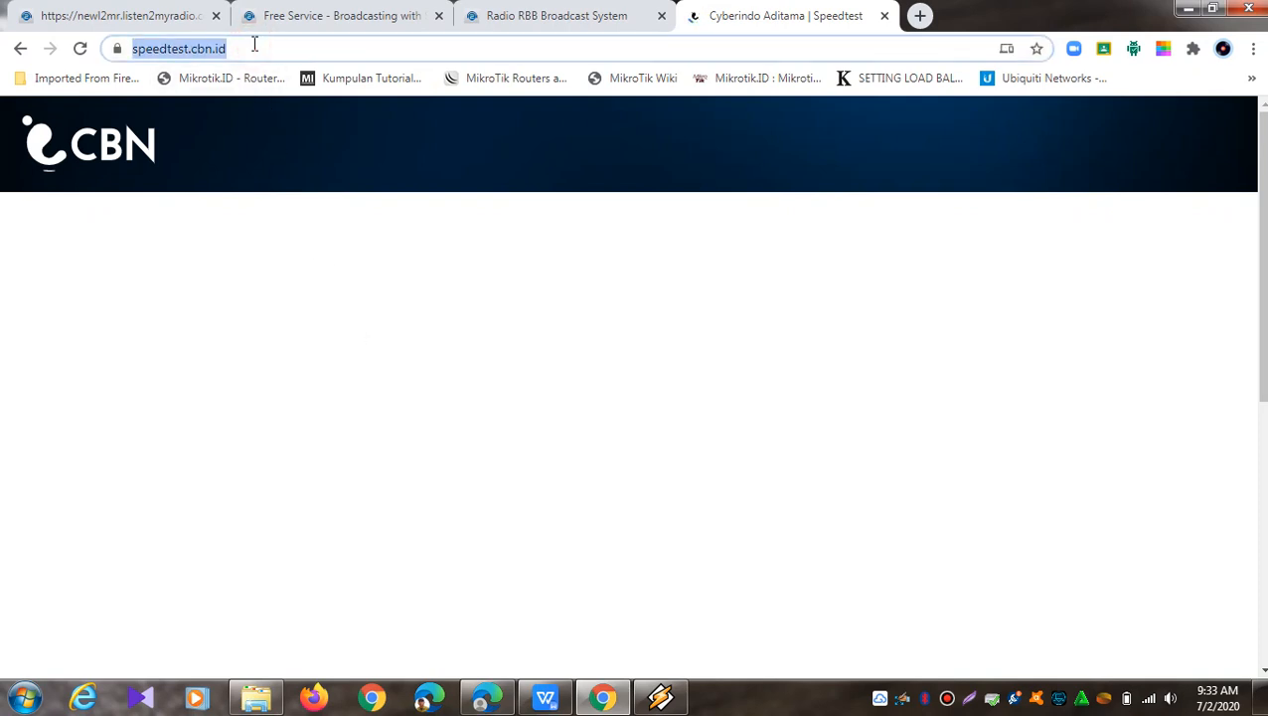
type("seppe")
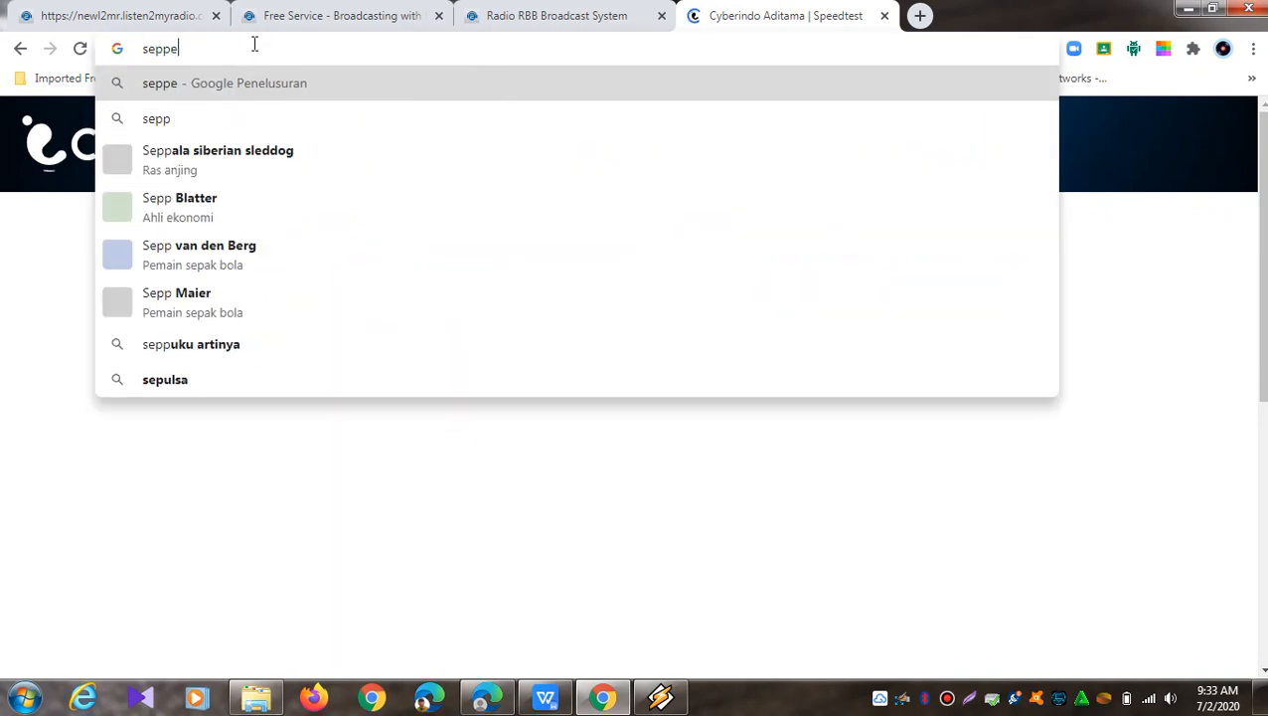
key("BackSpace")
key("BackSpace")
key("BackSpace")
key("BackSpace")
key("BackSpace")
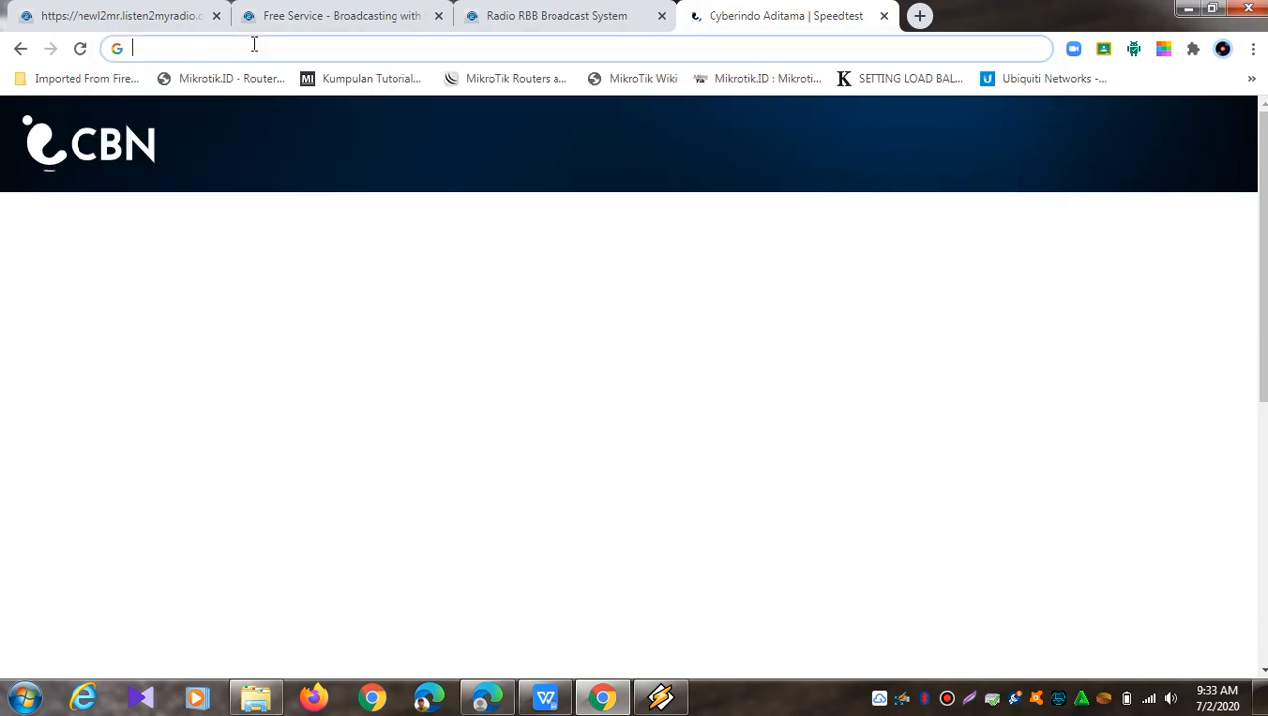
type("speed")
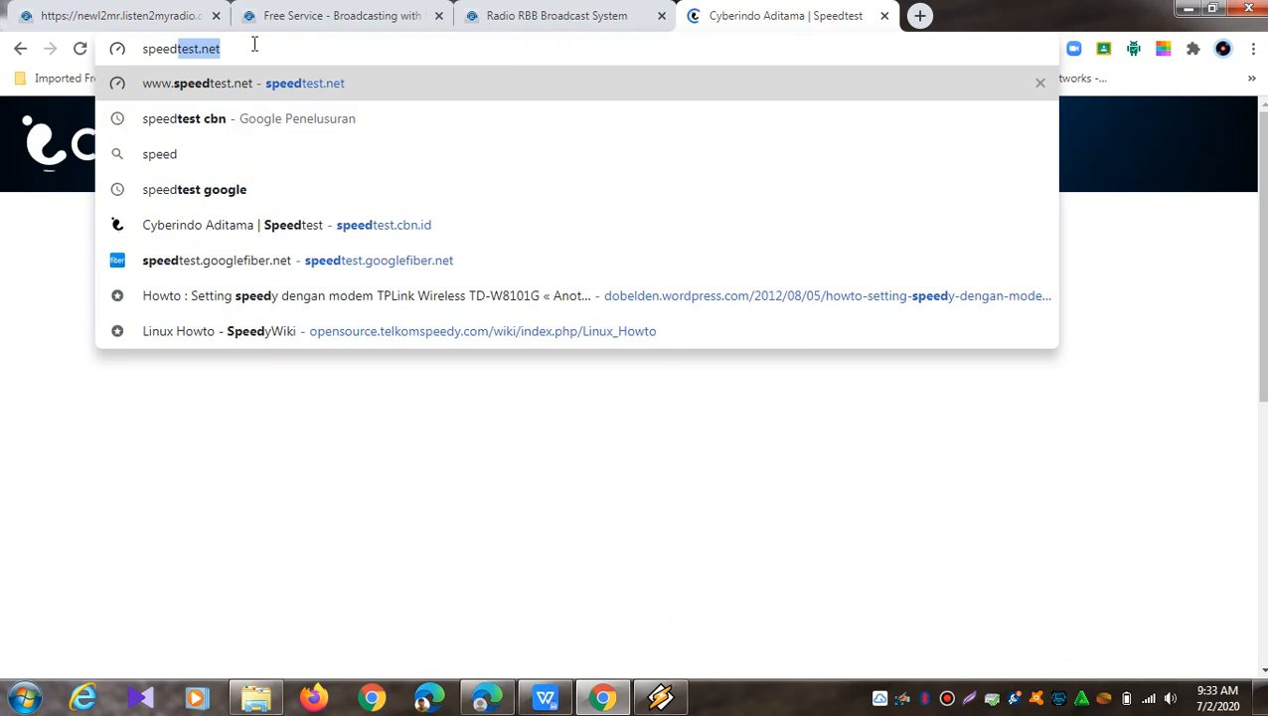
type("test ")
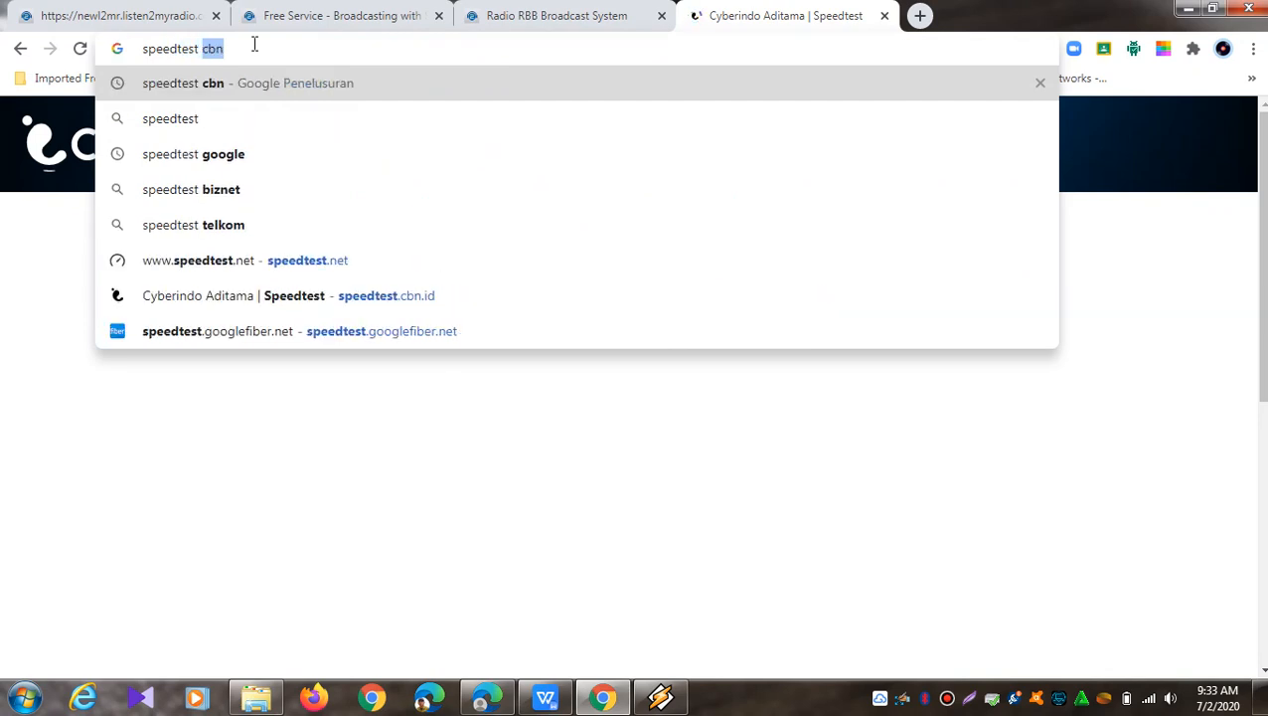
type("f")
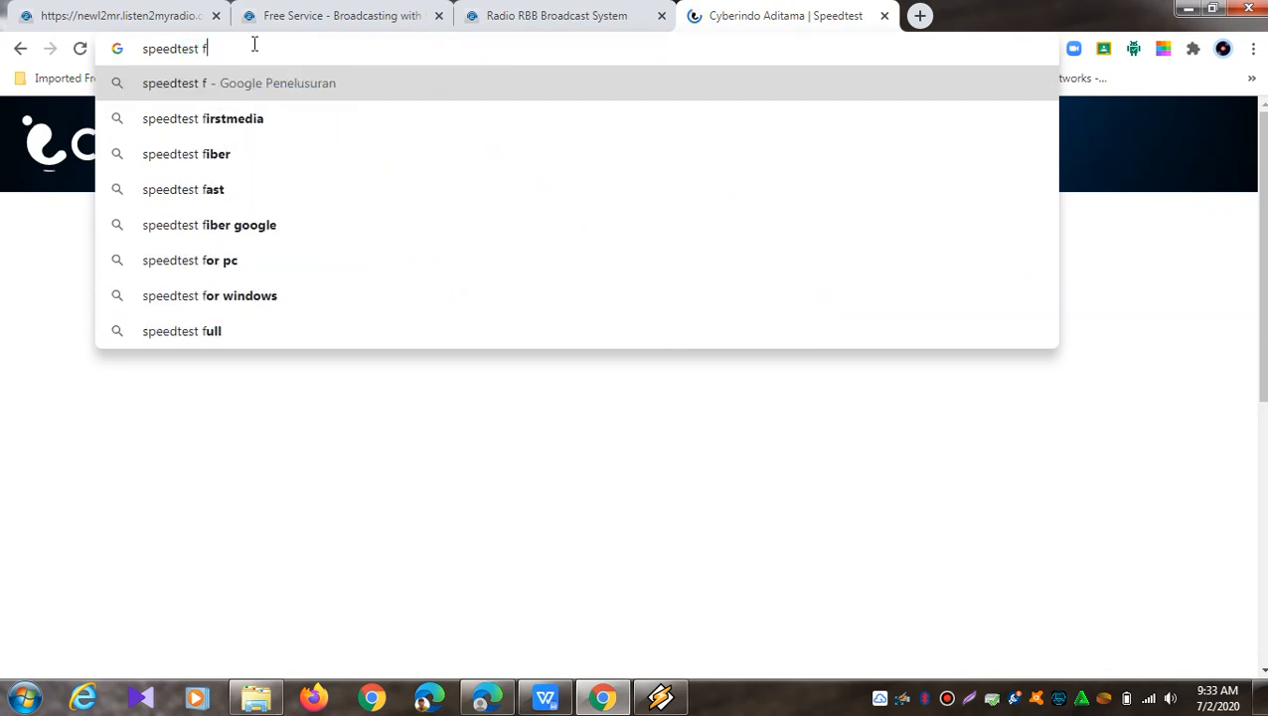
type("iber")
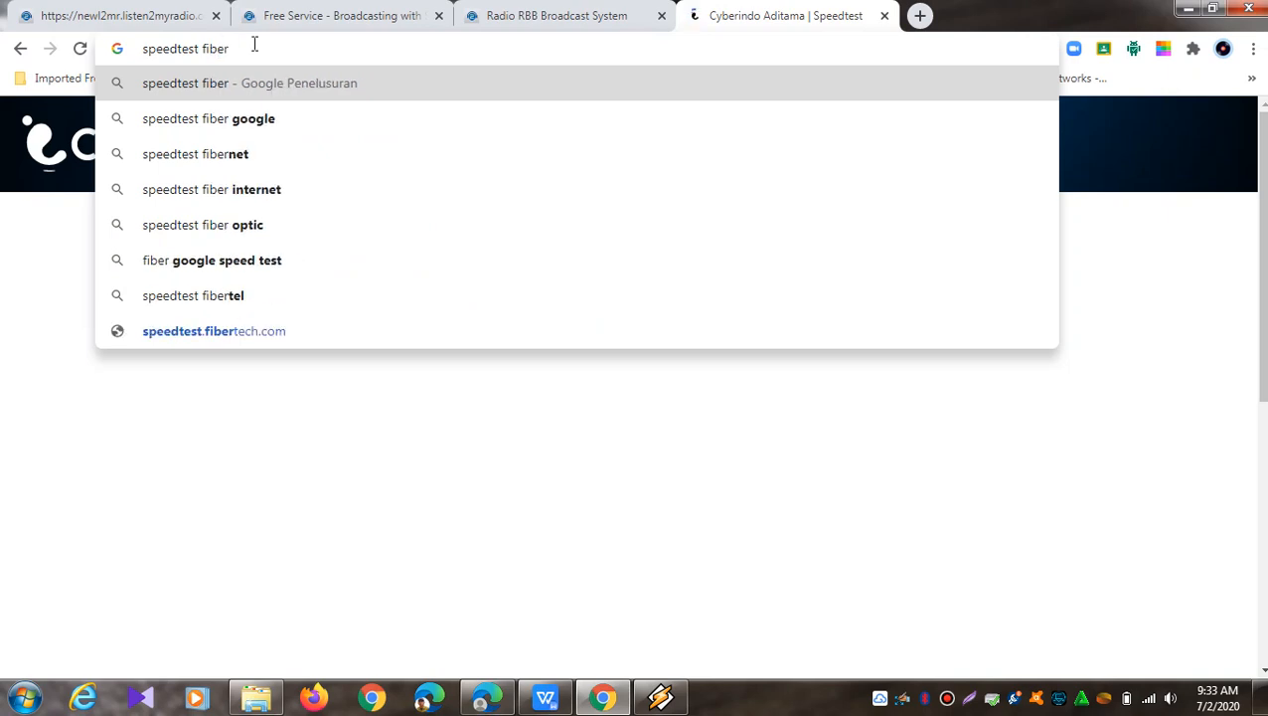
left_click(278, 118)
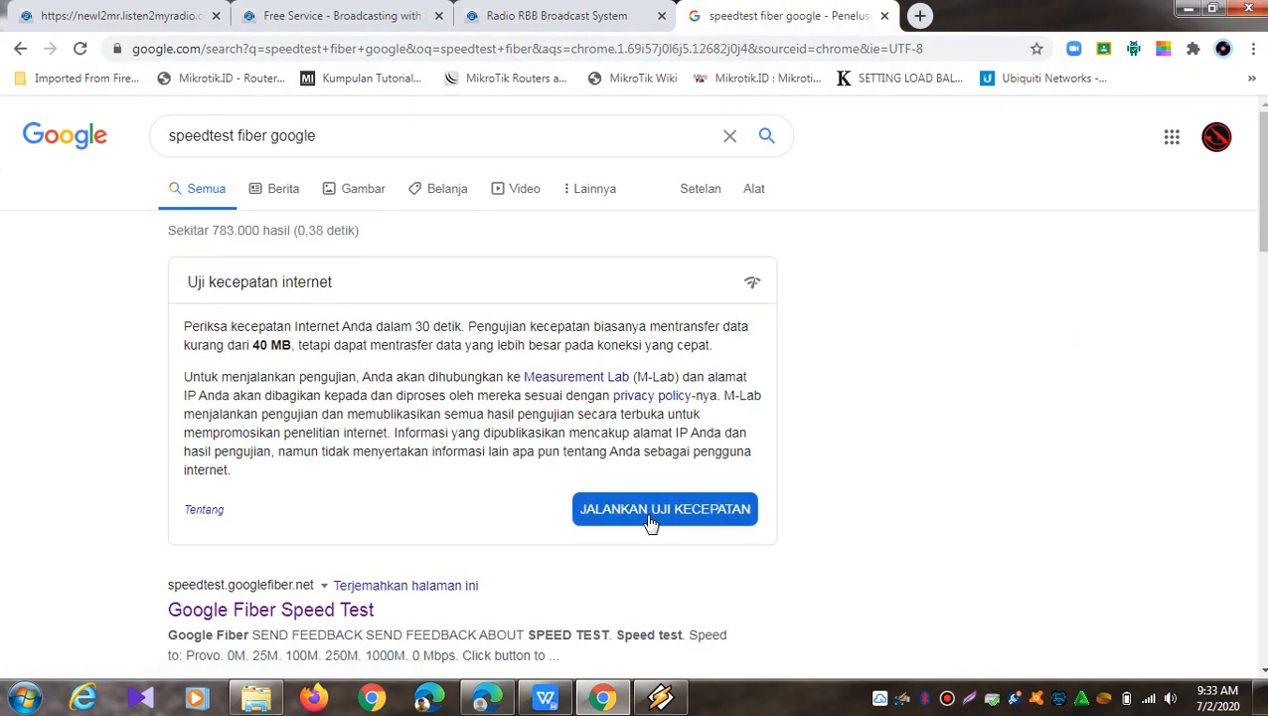
scroll(596, 506, "down", 2)
left_click(344, 427)
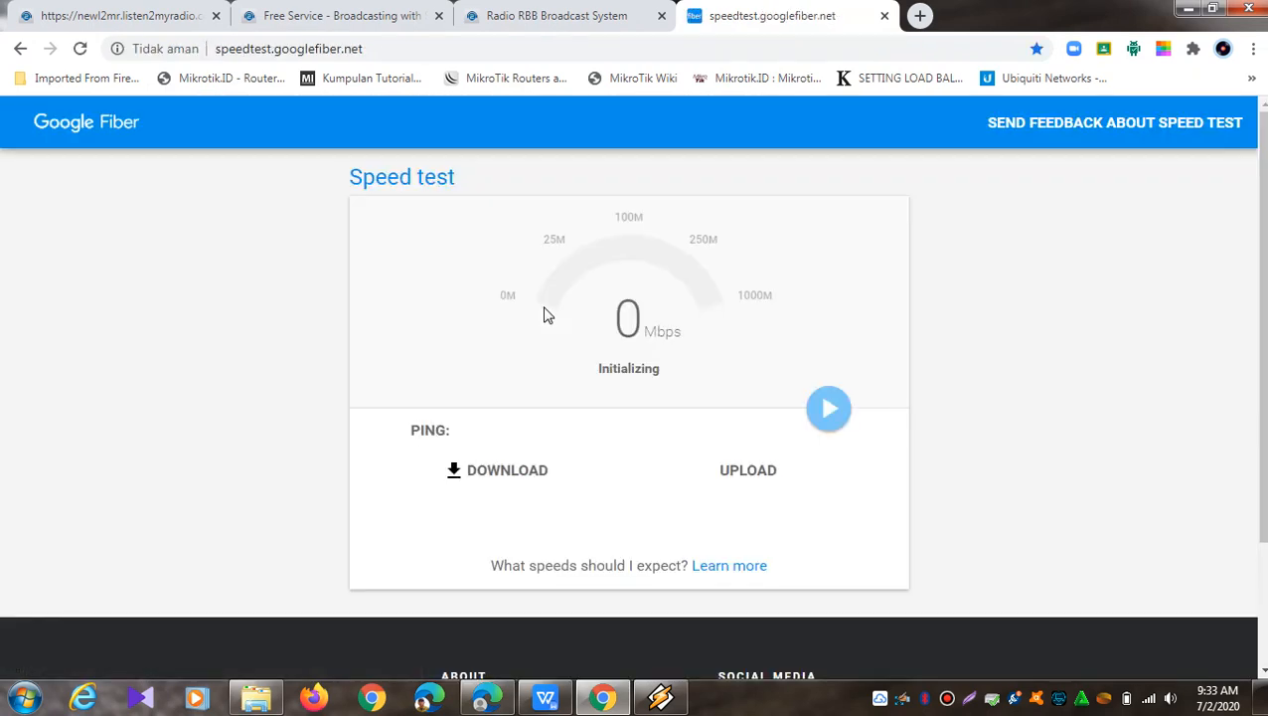
Run the Google Fiber speed test (220 ms ping, 17.4 Mbps down, 8.01 Mbps up) and close its tab.
left_click(830, 411)
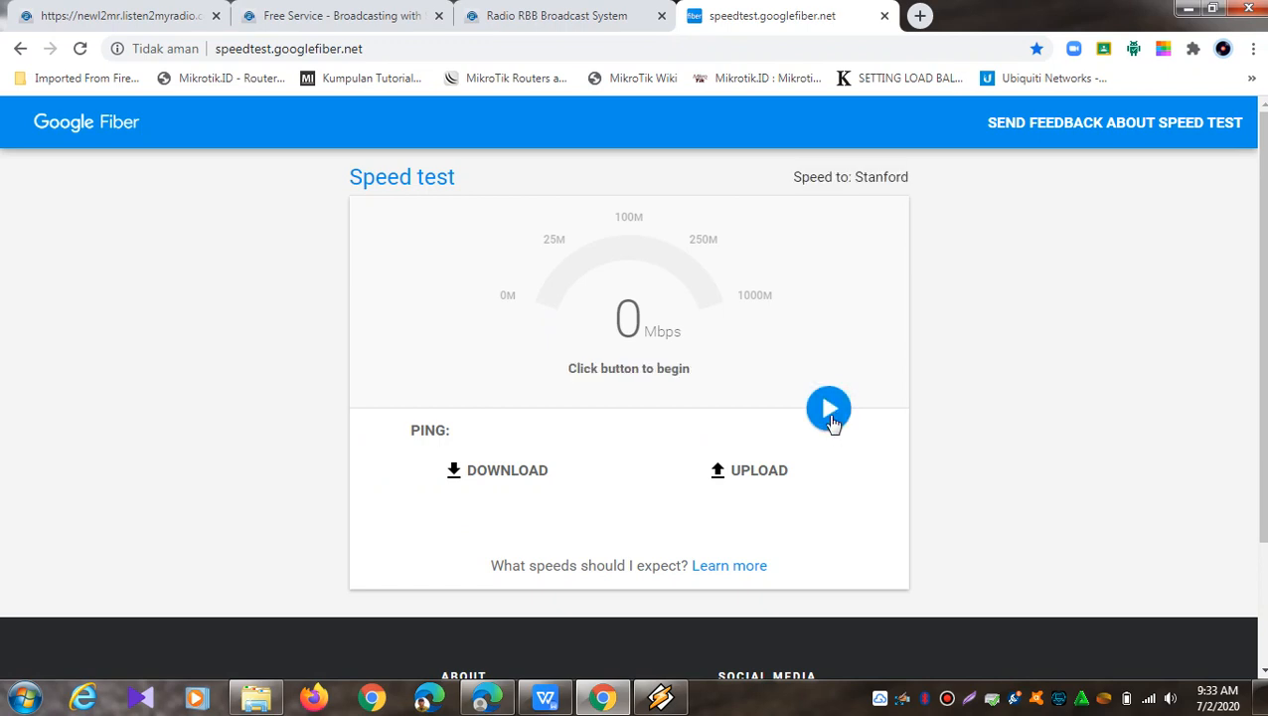
left_click(831, 418)
left_click(934, 485)
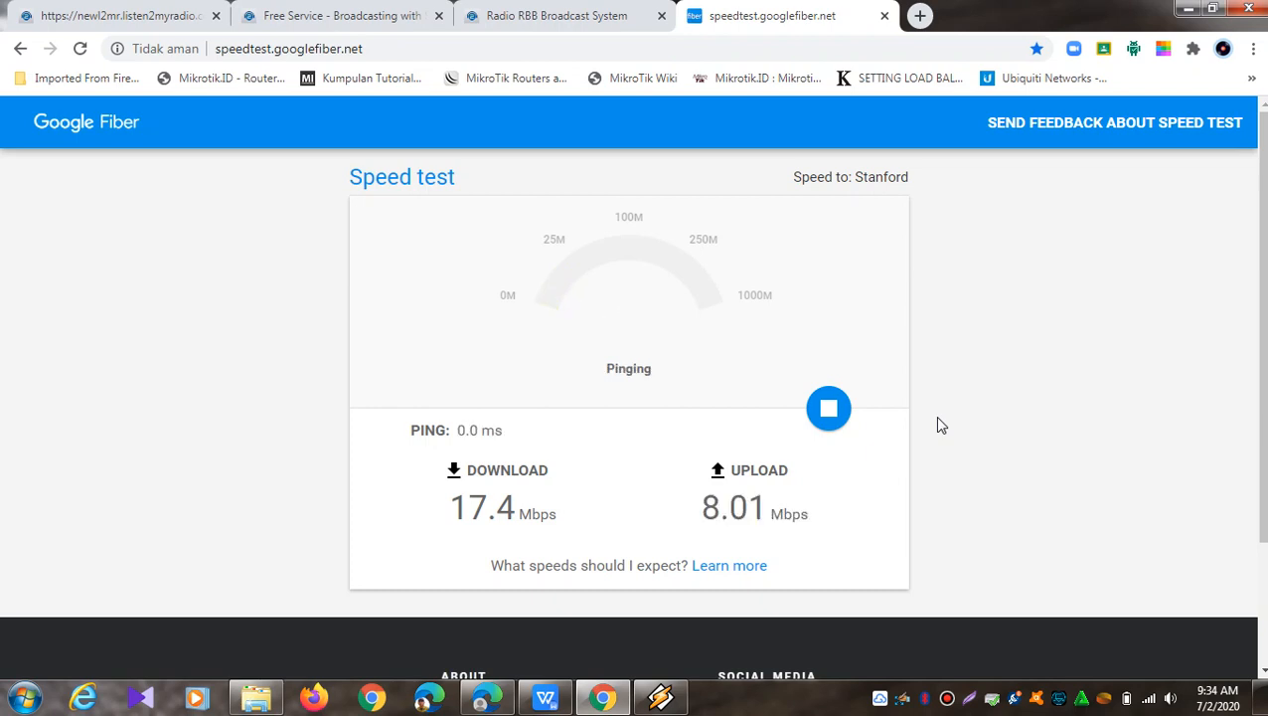
left_click(884, 16)
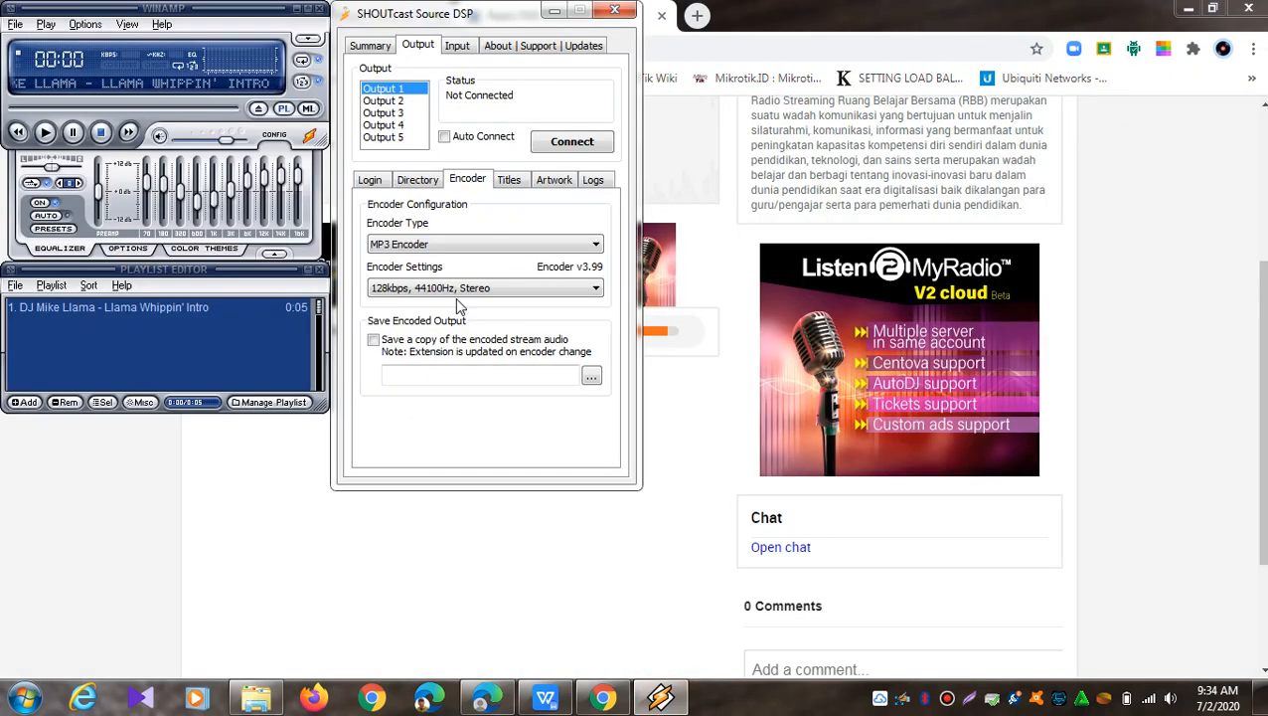
Try 192kbps, then set the encoder back to 128kbps, 44100Hz, Stereo.
left_click(456, 295)
left_click(419, 604)
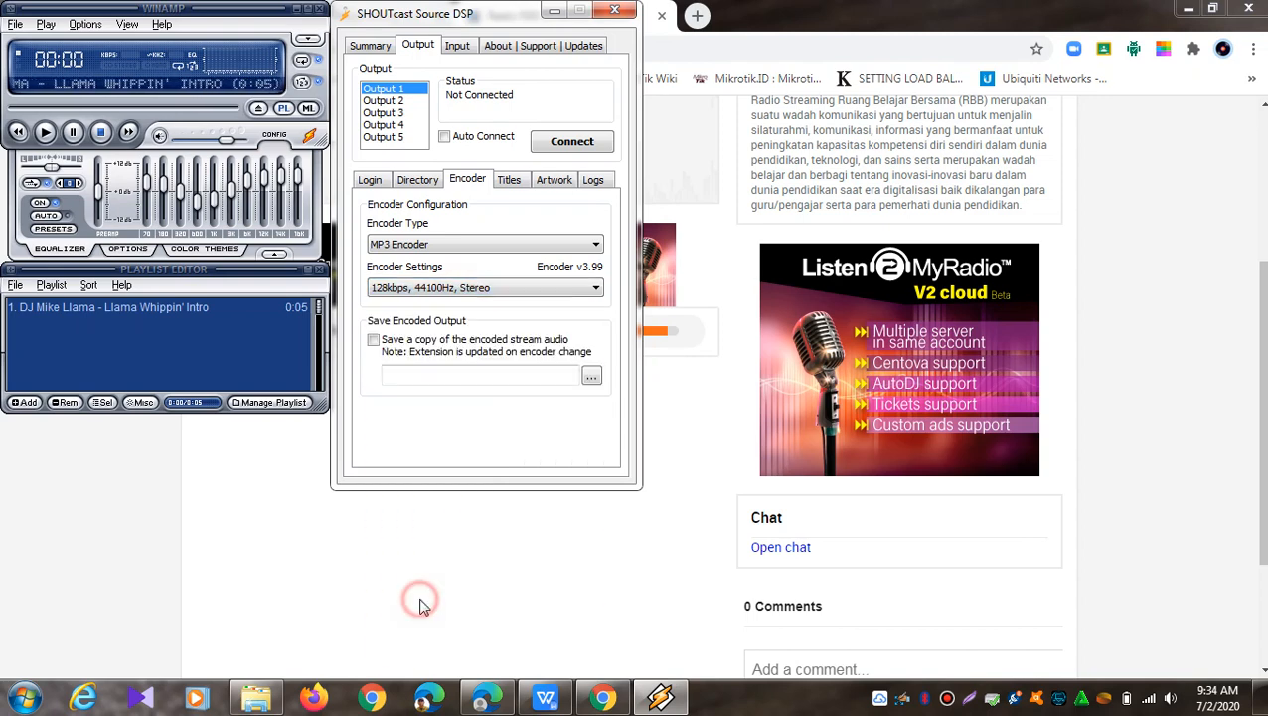
left_click(500, 284)
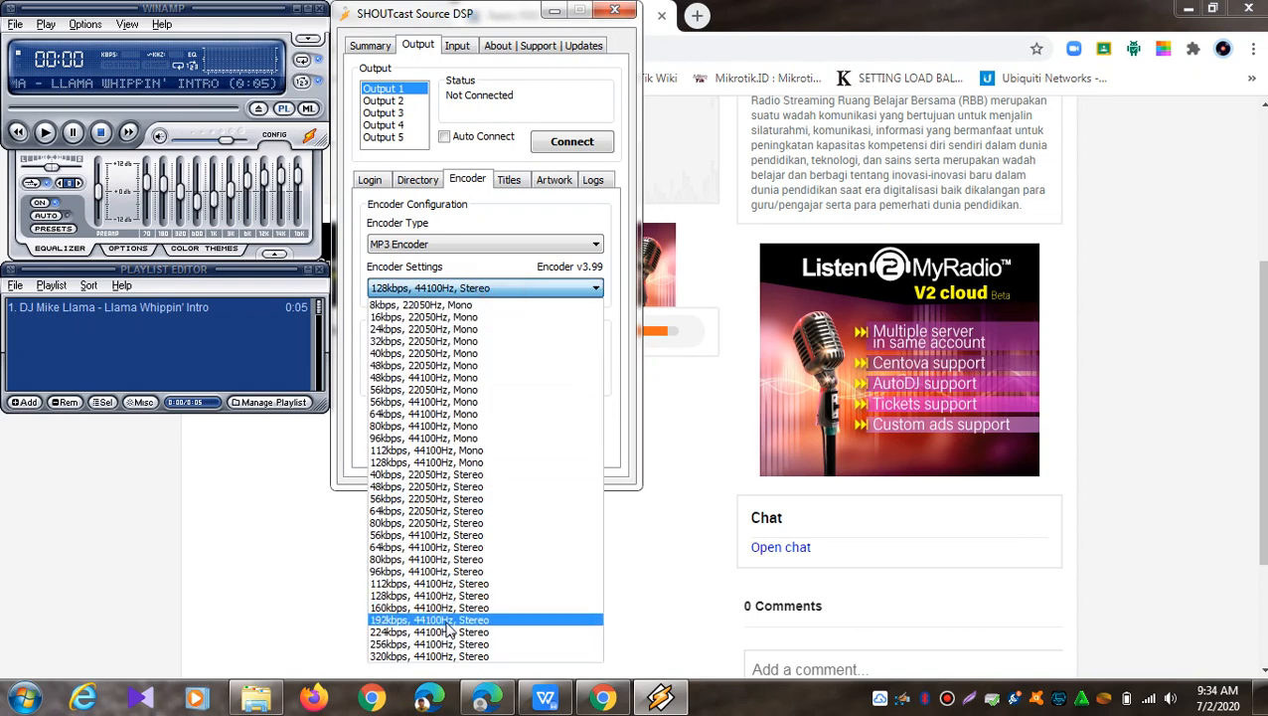
left_click(447, 621)
left_click(437, 290)
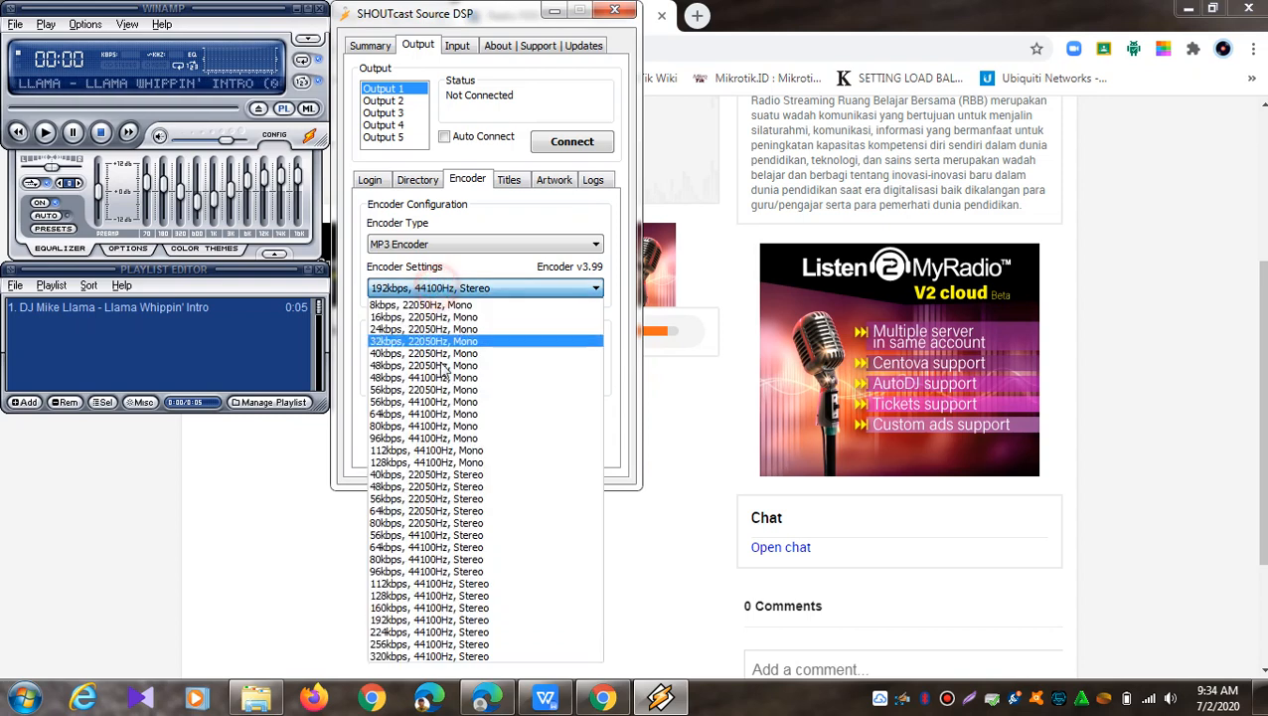
left_click(433, 596)
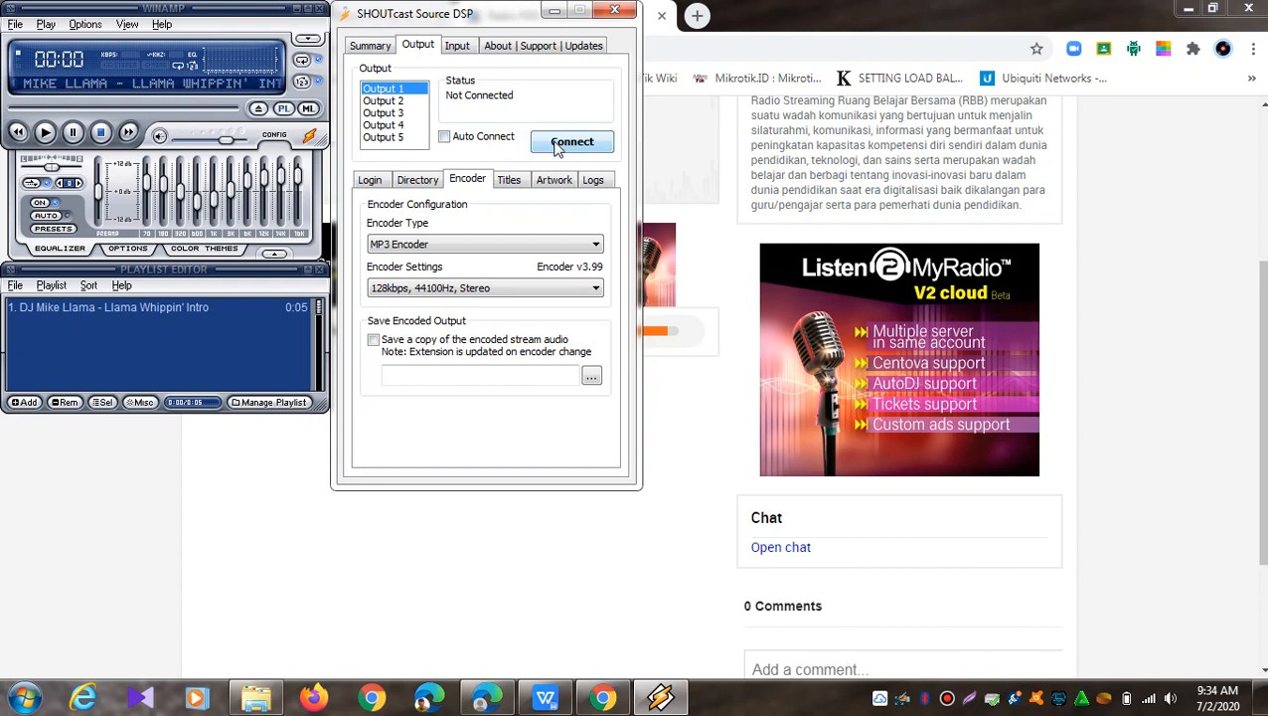
Connect Output 1 and confirm Stream Status ON on the Listen2MyRadio station page.
left_click(556, 145)
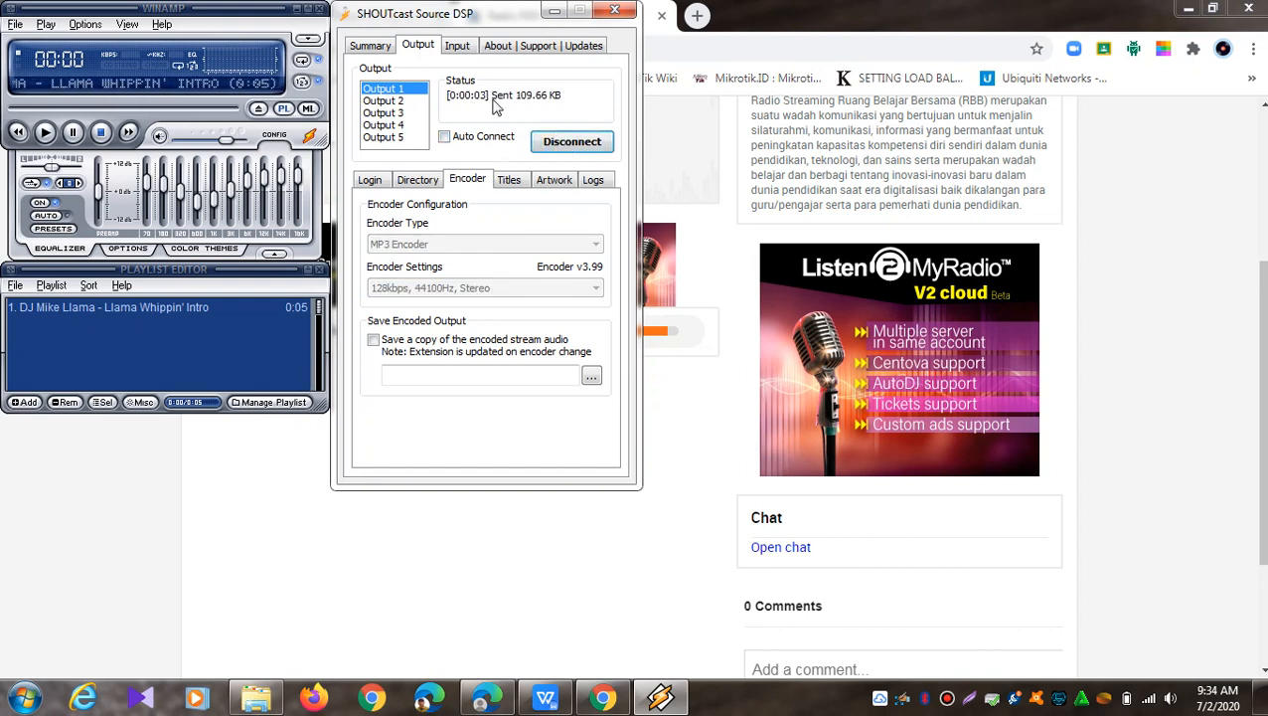
left_click(625, 704)
left_click(154, 14)
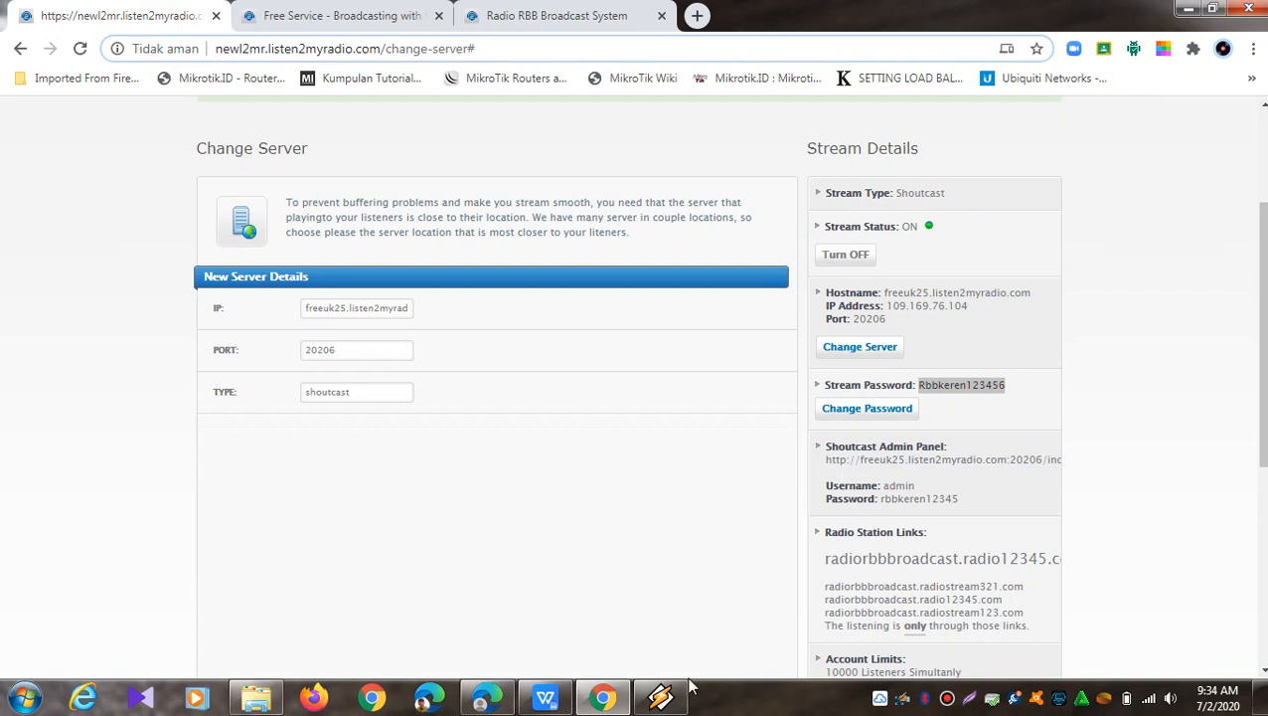
left_click(662, 698)
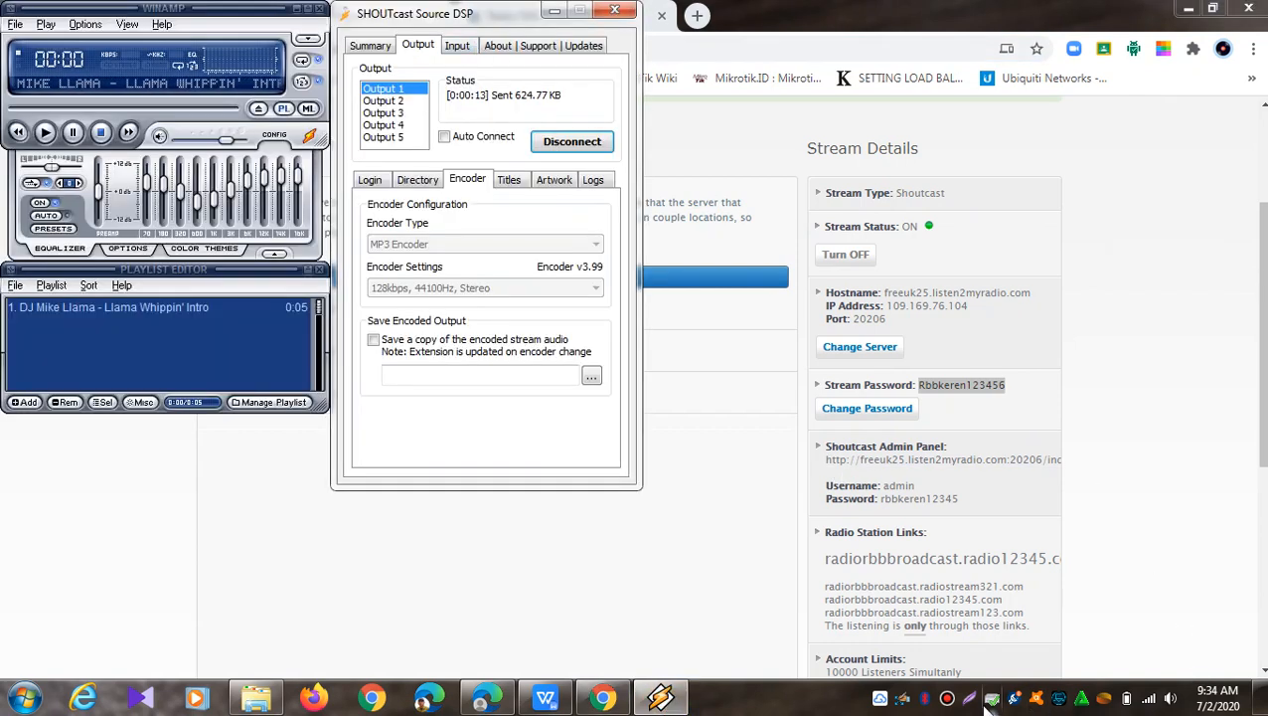
left_click(1058, 700)
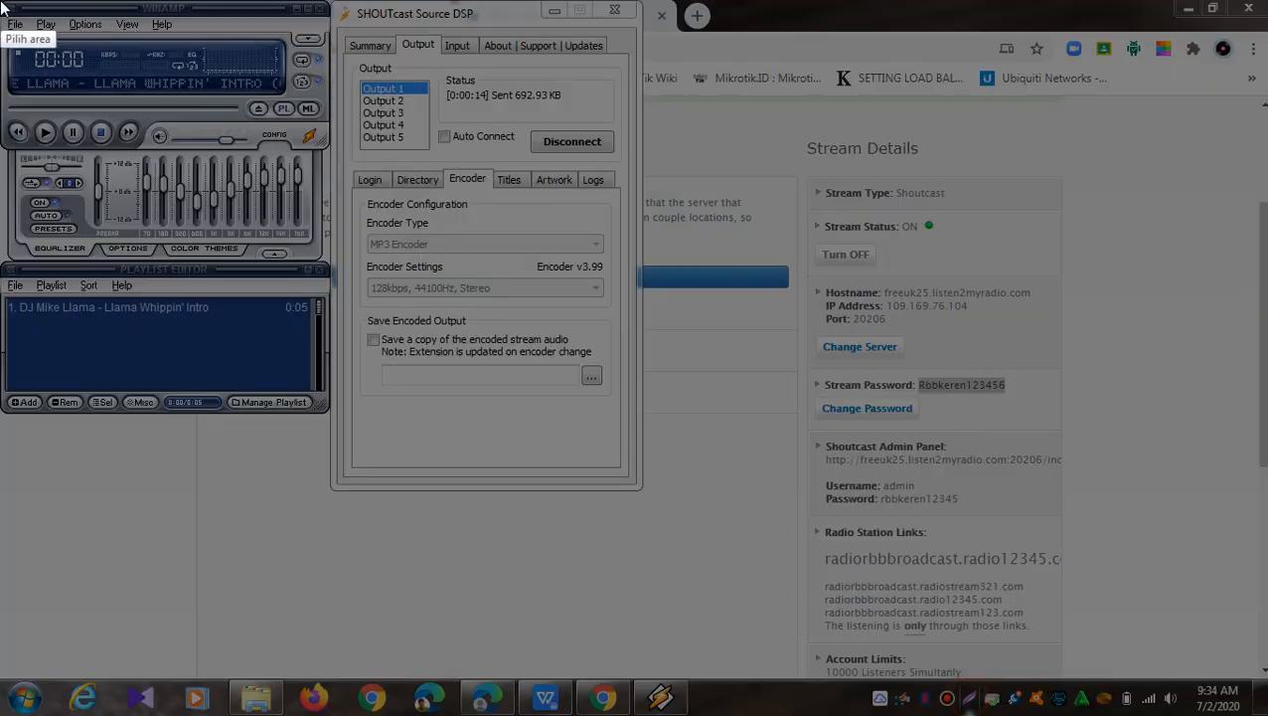
left_click_drag(1, 1, 1264, 673)
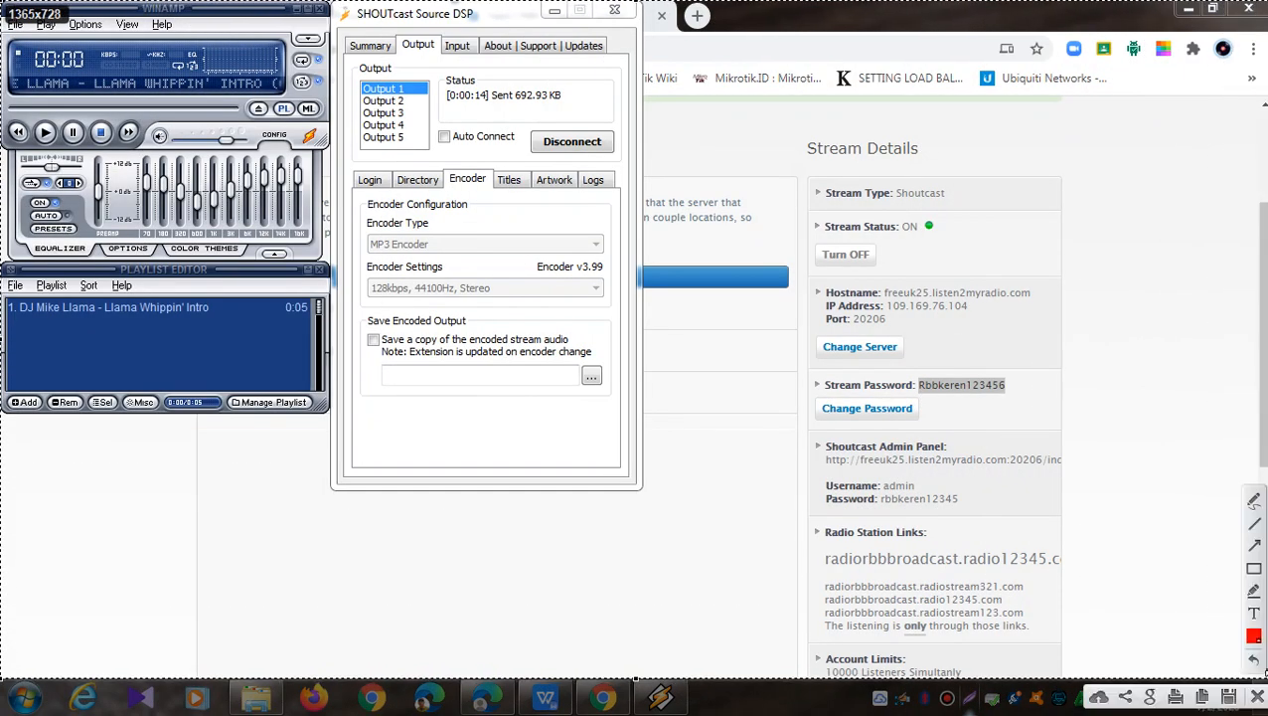
left_click(1252, 547)
left_click(1252, 568)
mouse_move(358, 73)
left_mouse_down()
mouse_move(556, 125)
mouse_move(584, 127)
mouse_move(581, 117)
mouse_move(651, 282)
mouse_move(801, 331)
mouse_move(849, 298)
mouse_move(904, 224)
left_mouse_up()
left_click(1254, 524)
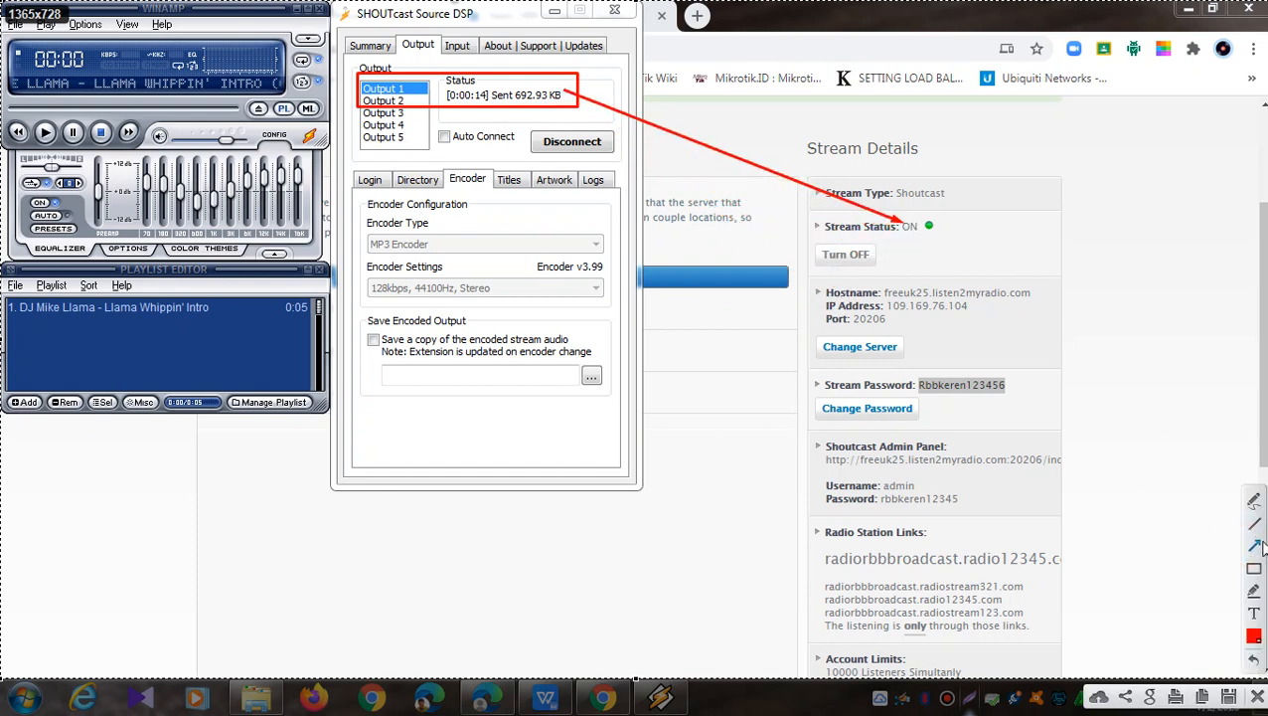
mouse_move(561, 99)
left_mouse_down()
mouse_move(813, 253)
mouse_move(921, 343)
mouse_move(949, 293)
left_mouse_up()
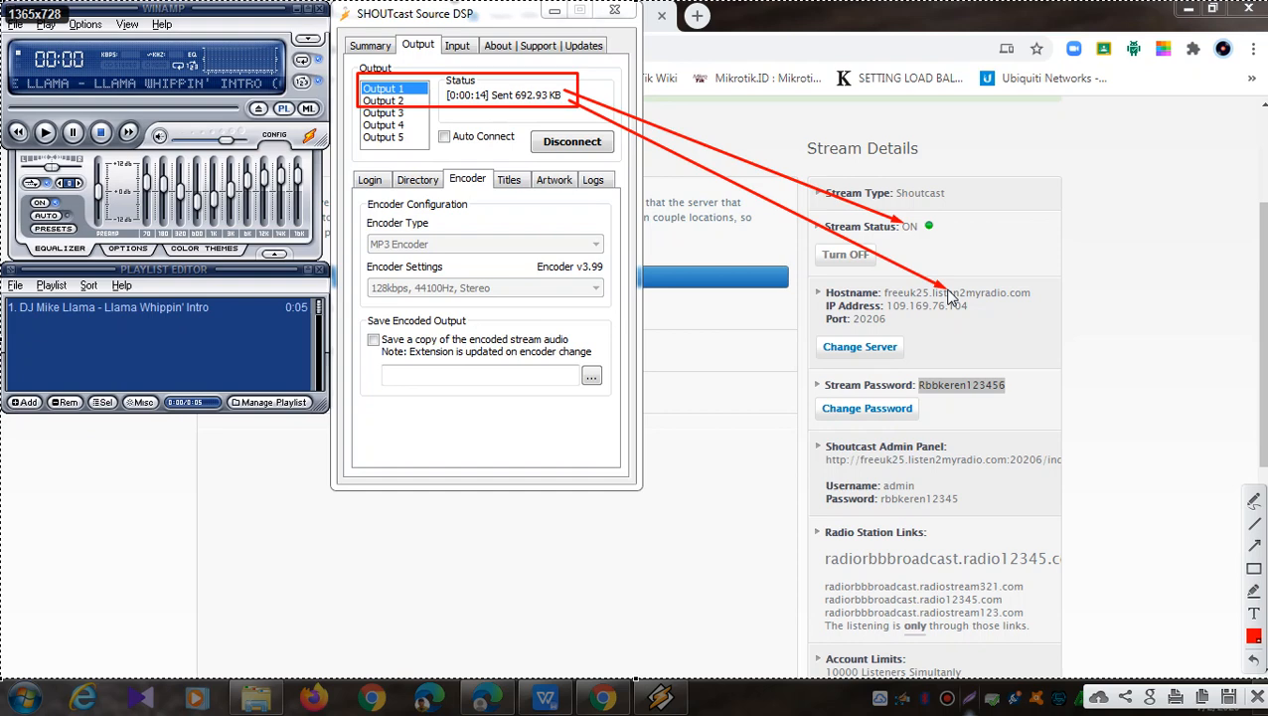
key("Escape")
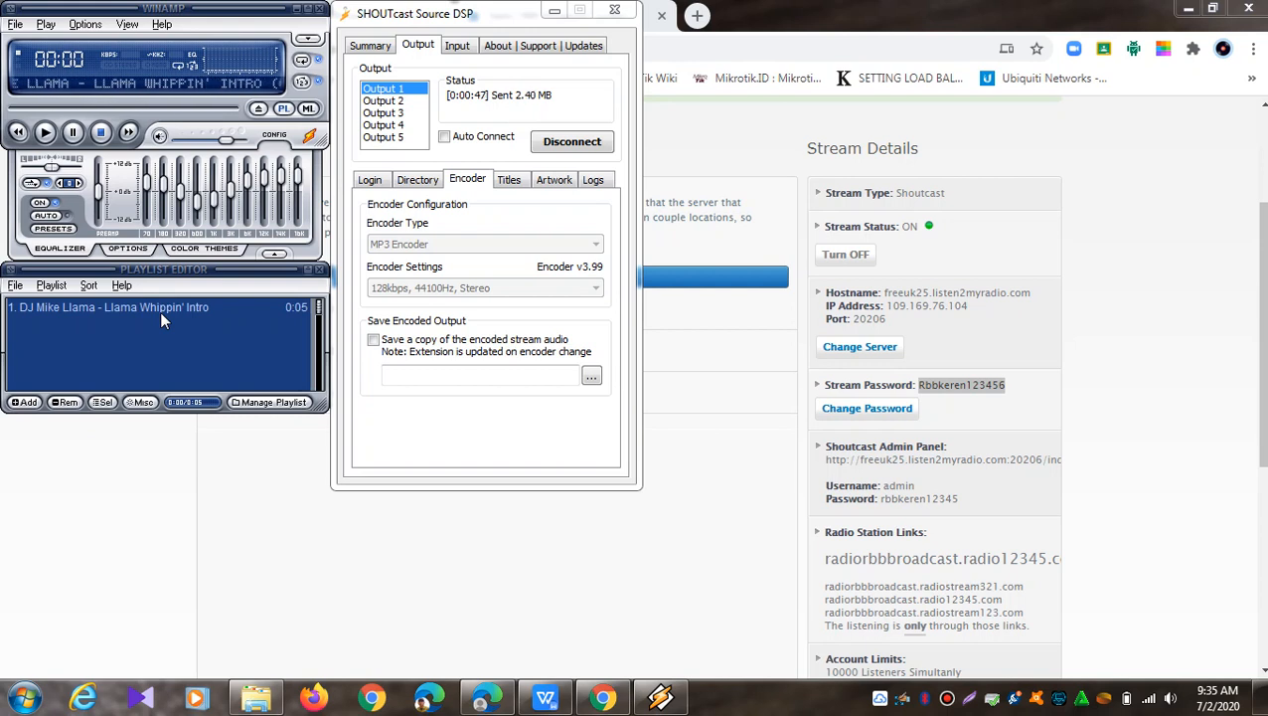
Select the Llama Whippin' Intro track and clear the whole Winamp playlist.
left_click(162, 316)
left_click(67, 401)
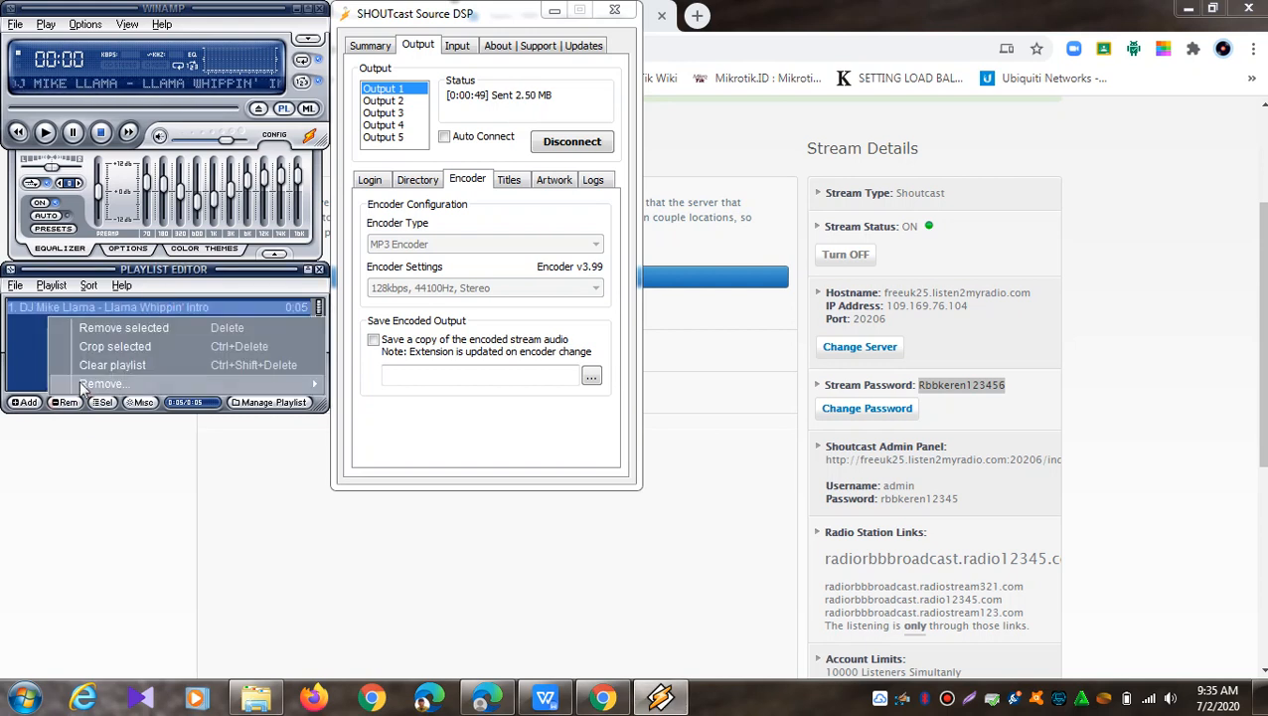
left_click(88, 365)
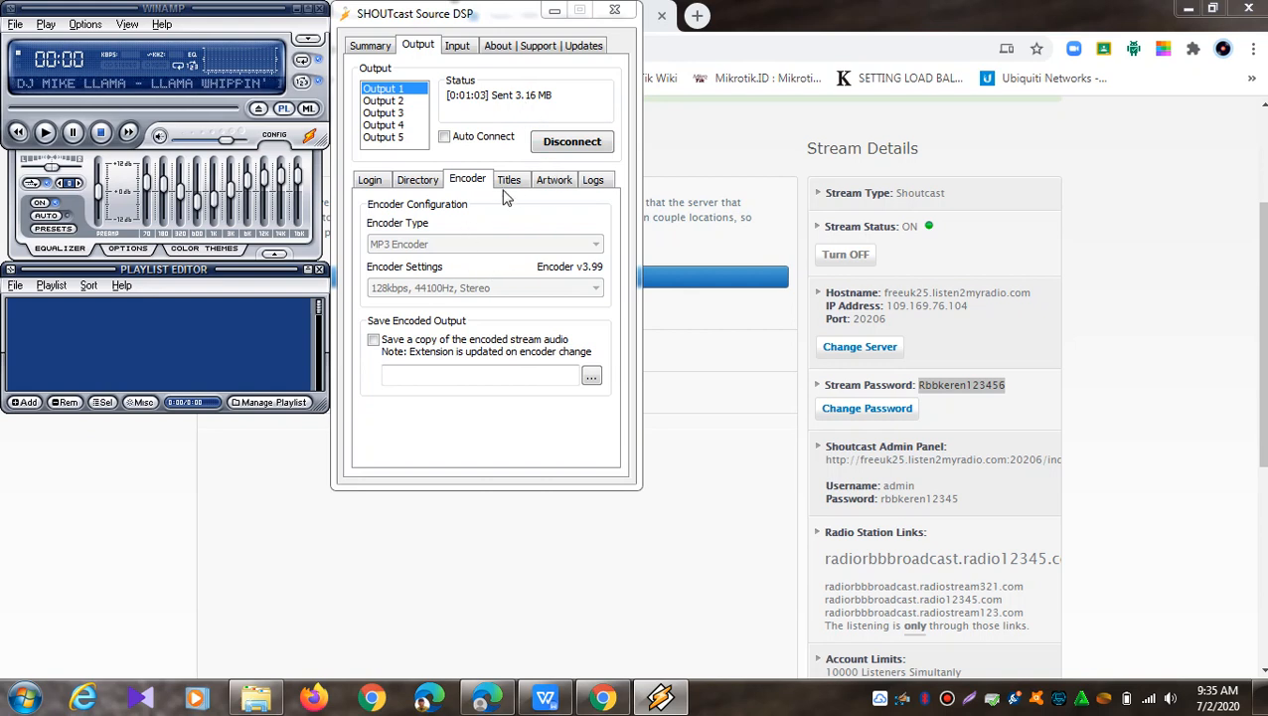
Enable logging of connection status messages on the Logs tab.
left_click(509, 183)
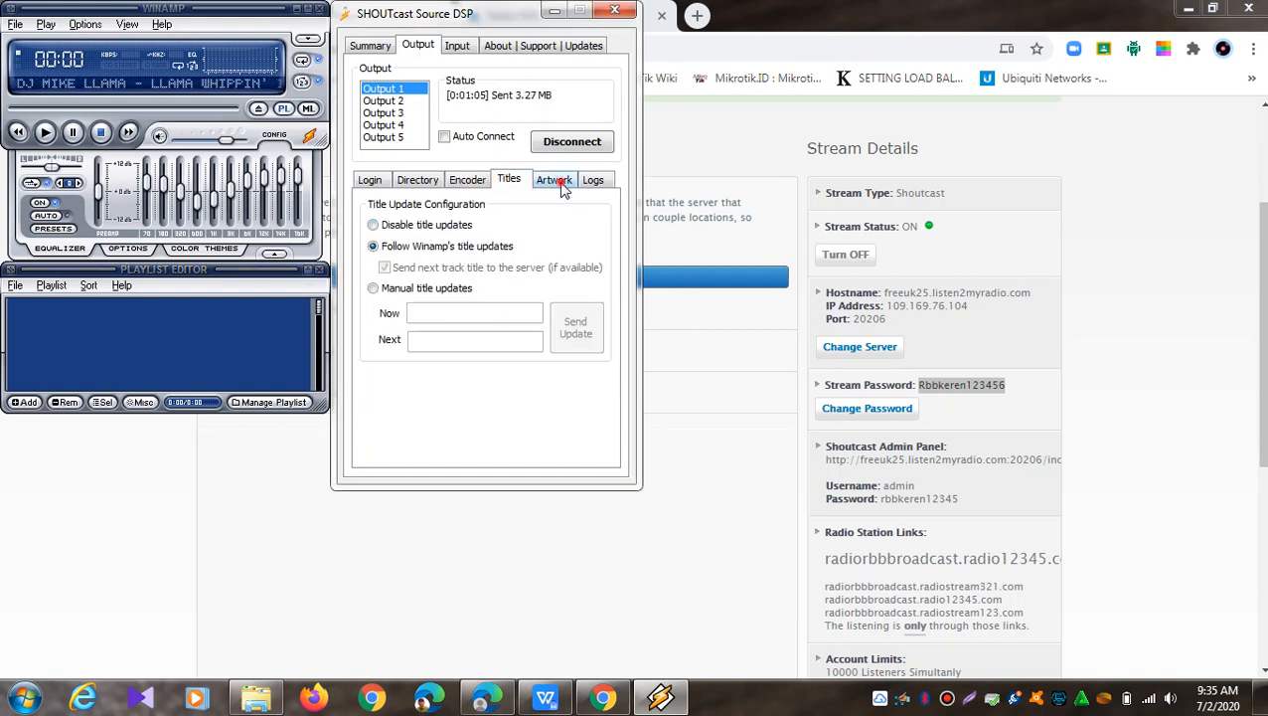
left_click(559, 182)
left_click(594, 183)
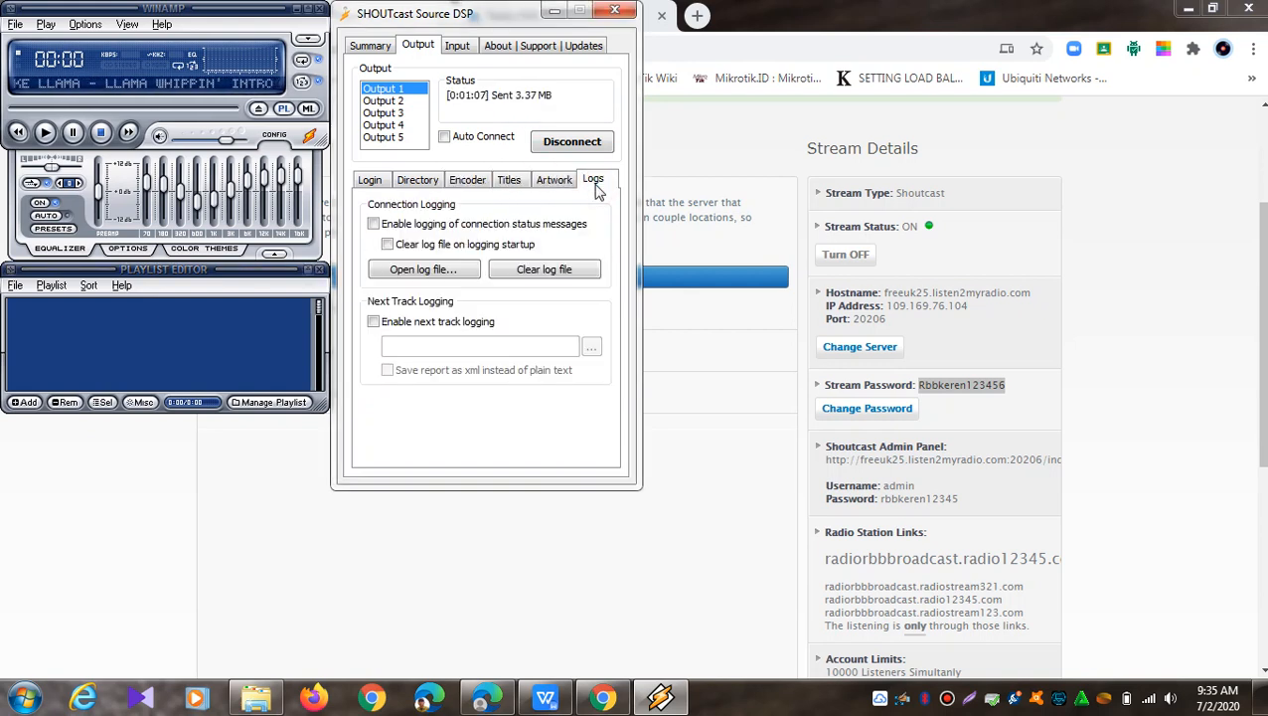
left_click(407, 229)
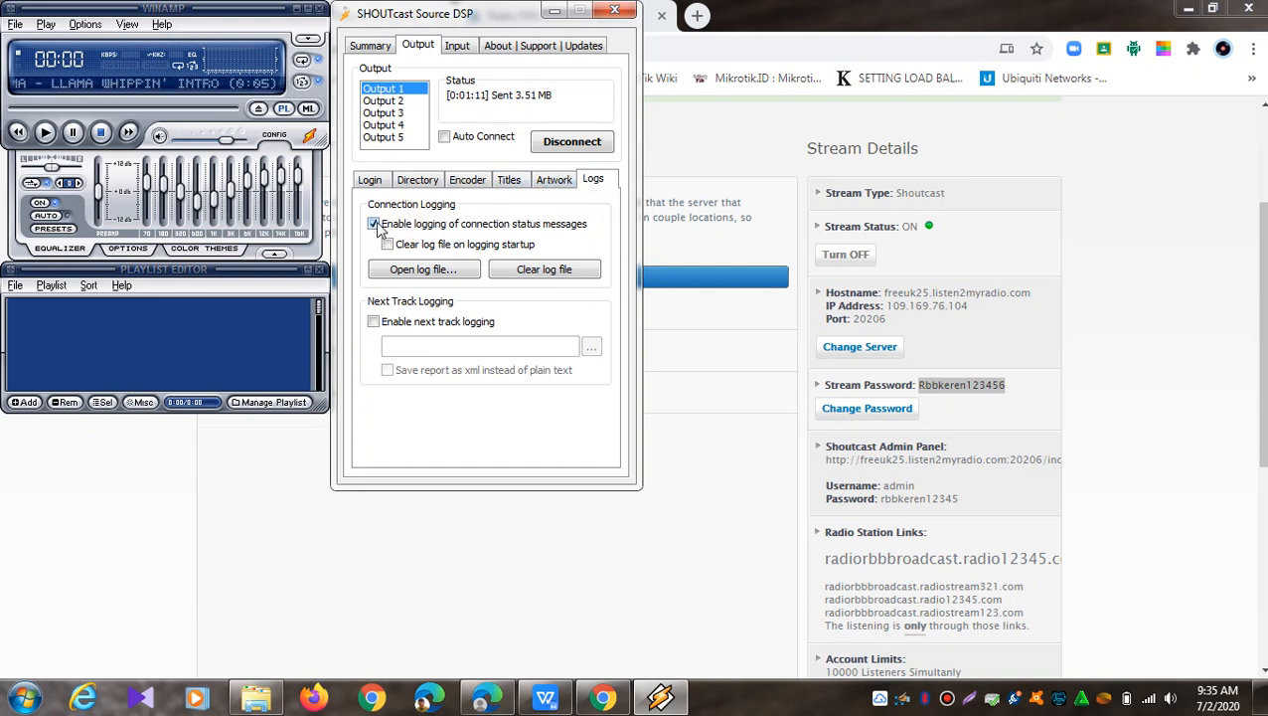
Review Output 1's Login, Directory, Encoder, Titles, Artwork and Logs settings.
left_click(371, 182)
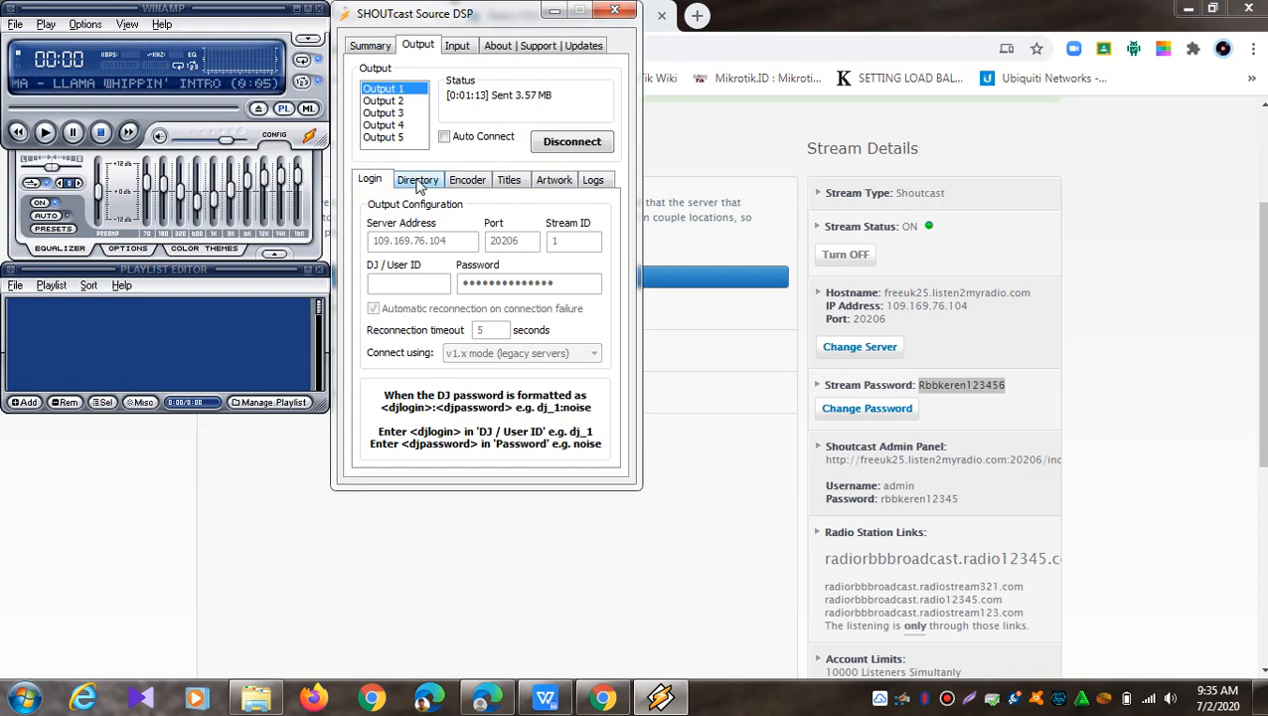
left_click(417, 182)
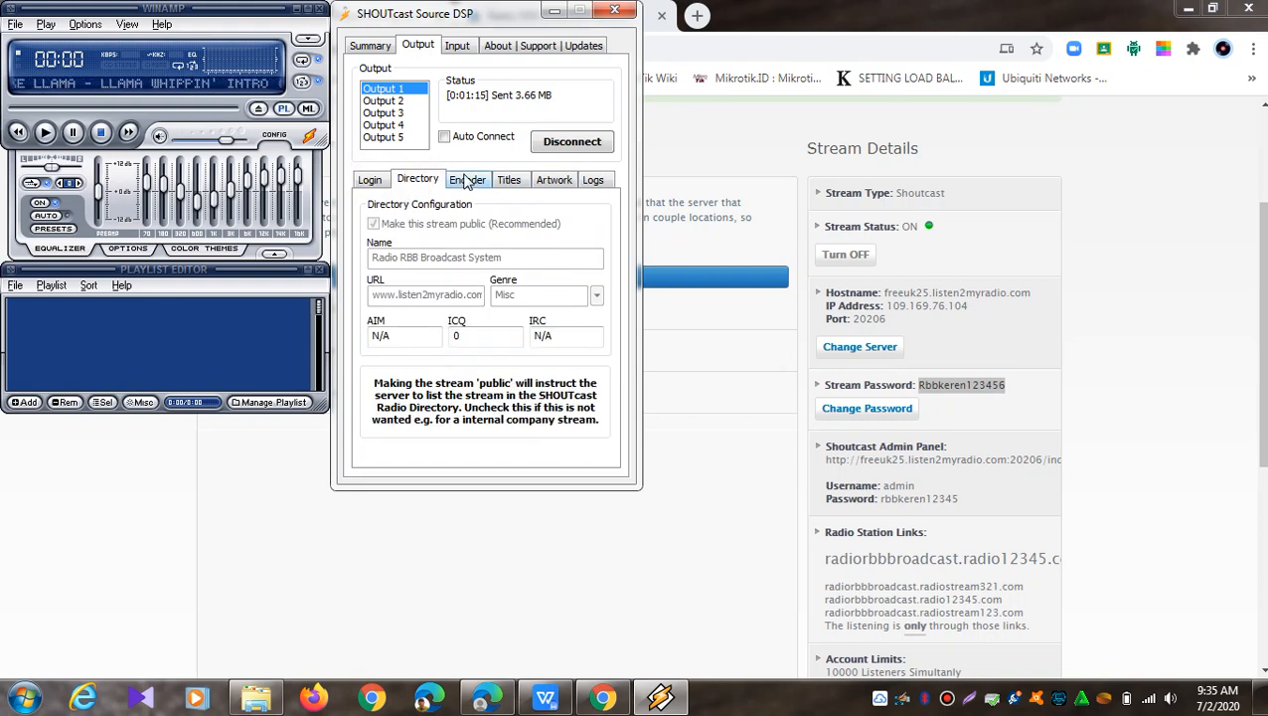
left_click(466, 181)
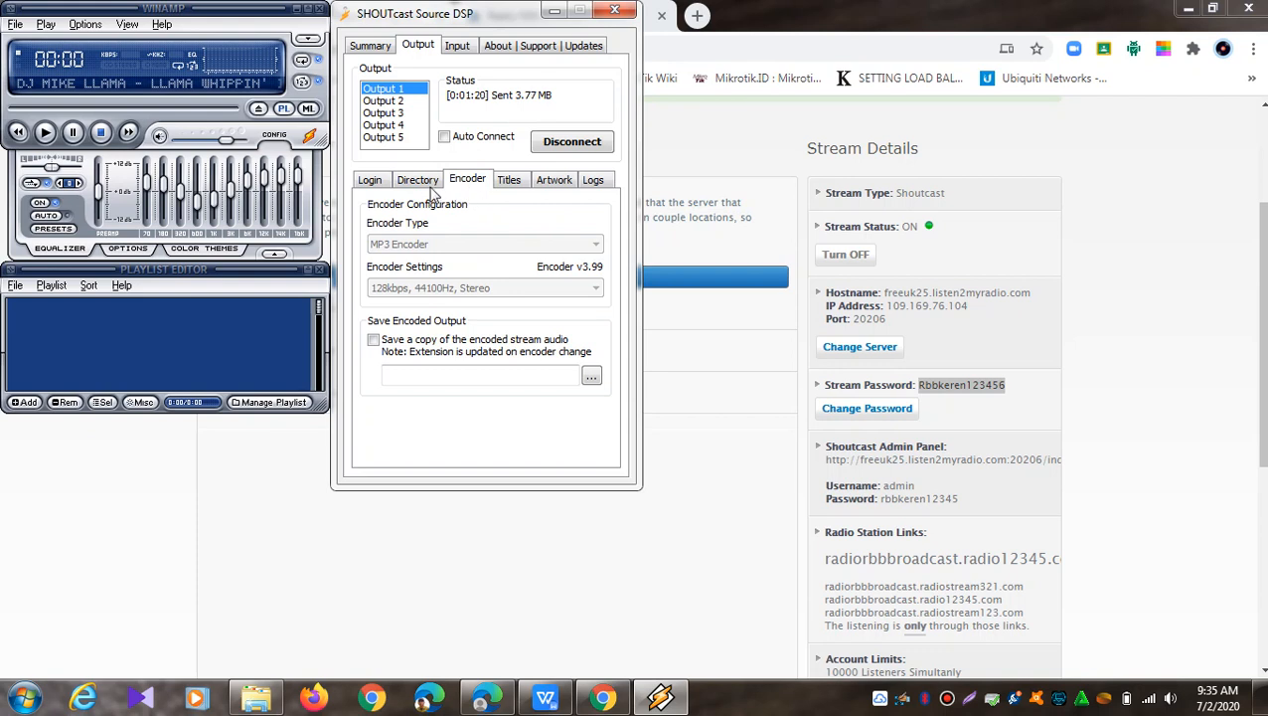
left_click(507, 180)
left_click(563, 179)
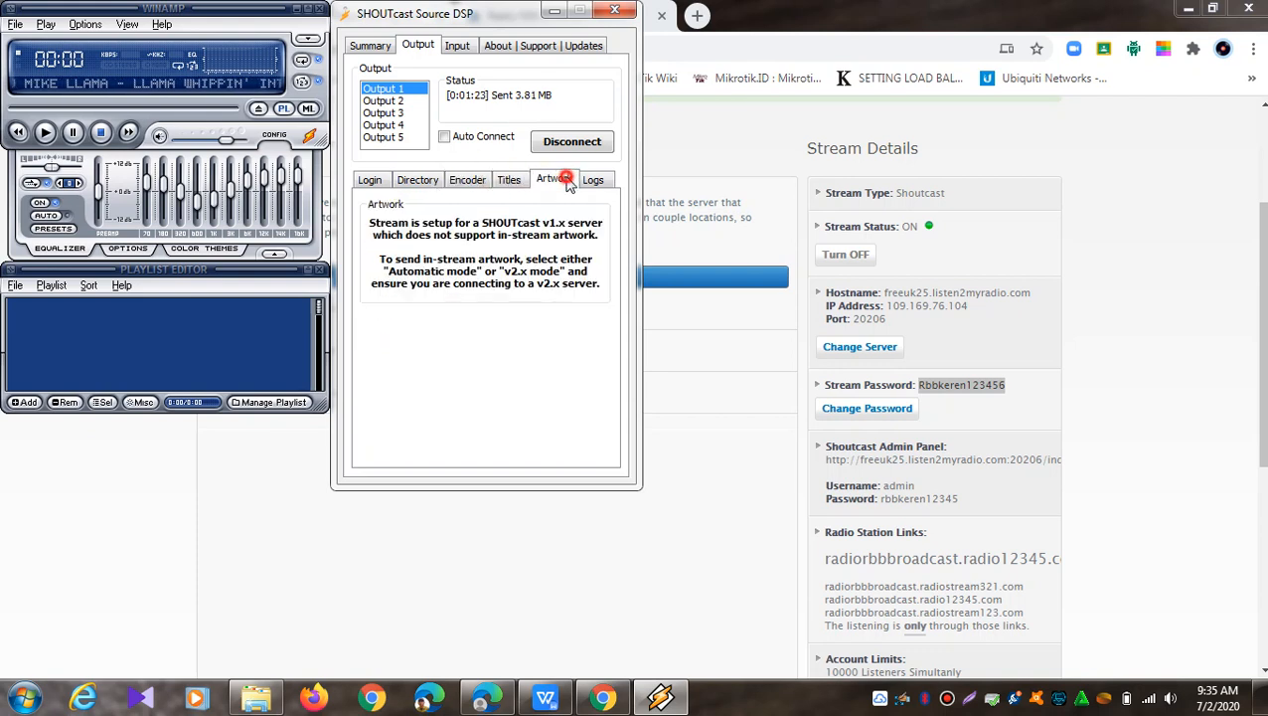
left_click(603, 185)
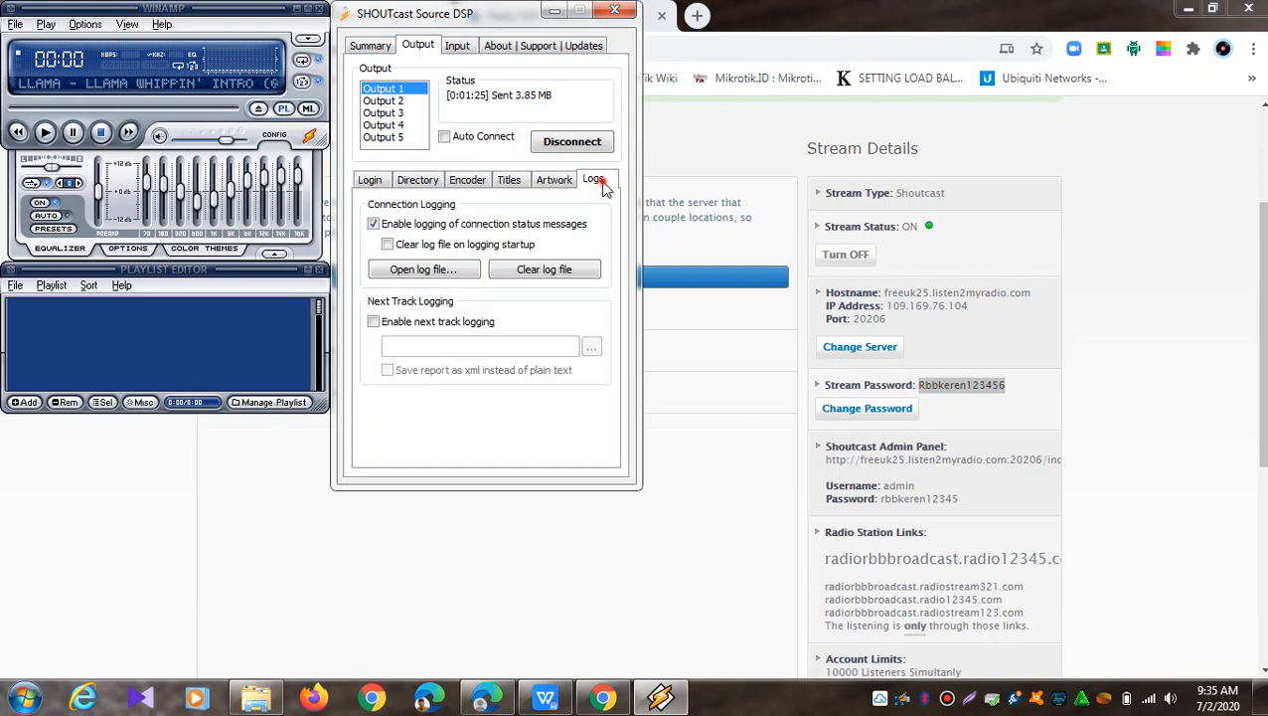
left_click(562, 183)
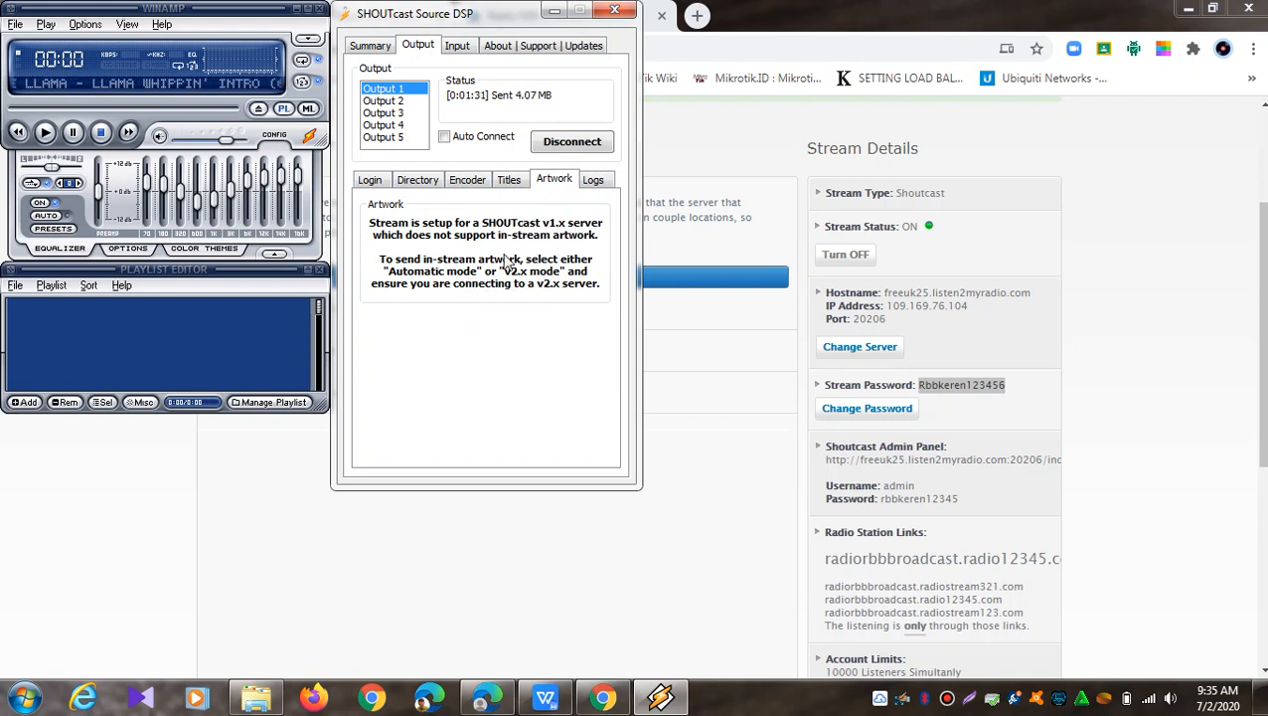
left_click(369, 181)
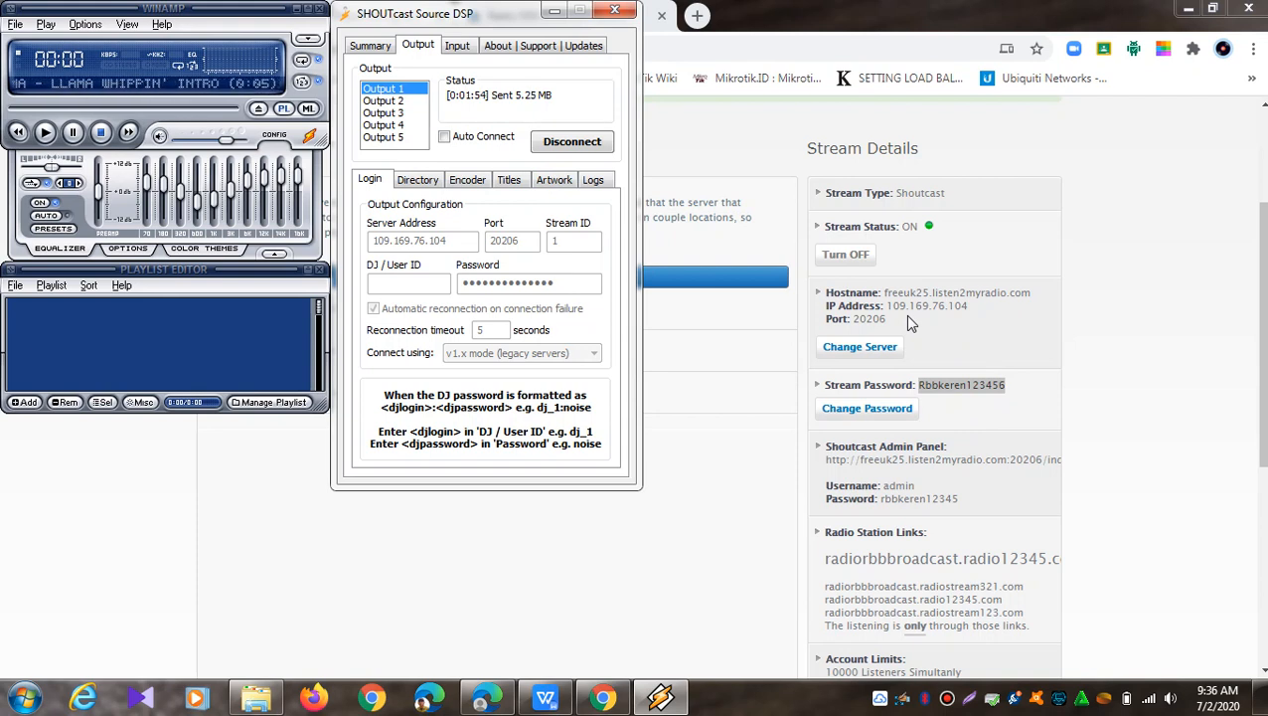
Choose Soundcard Input (44100 Hz, Stereo) as the input device and close the DSP window.
left_click(457, 47)
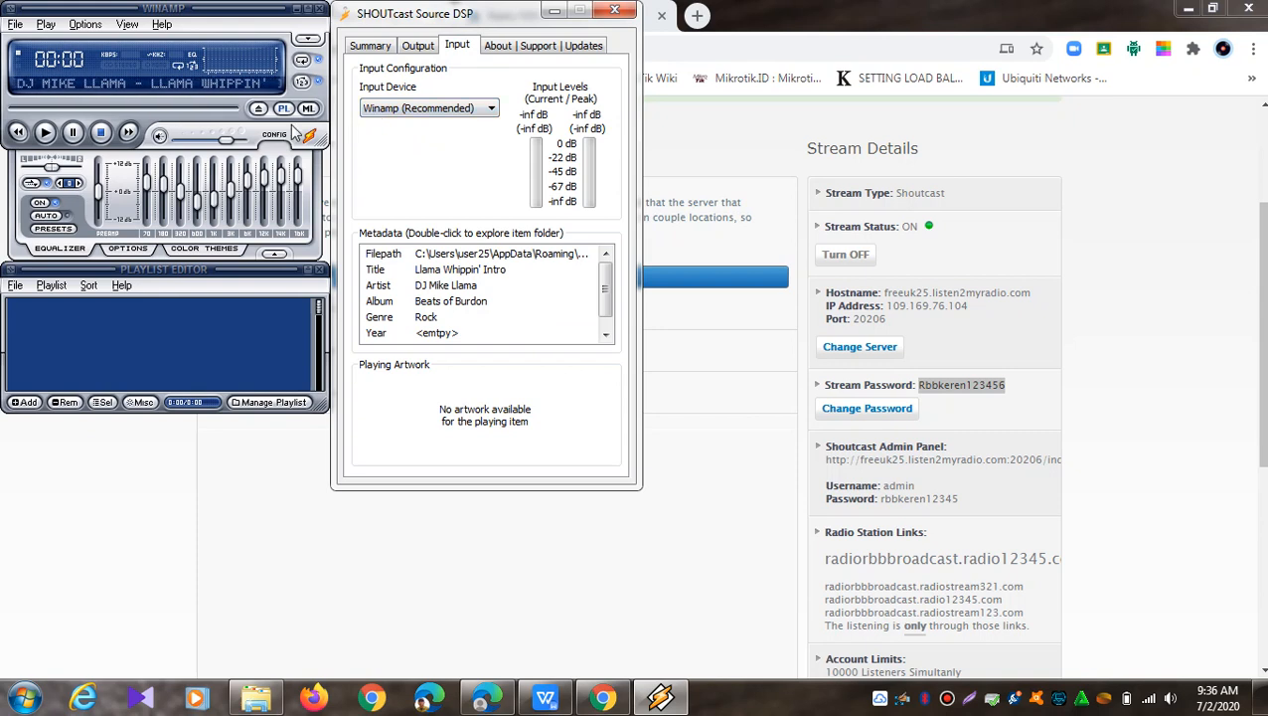
left_click(467, 115)
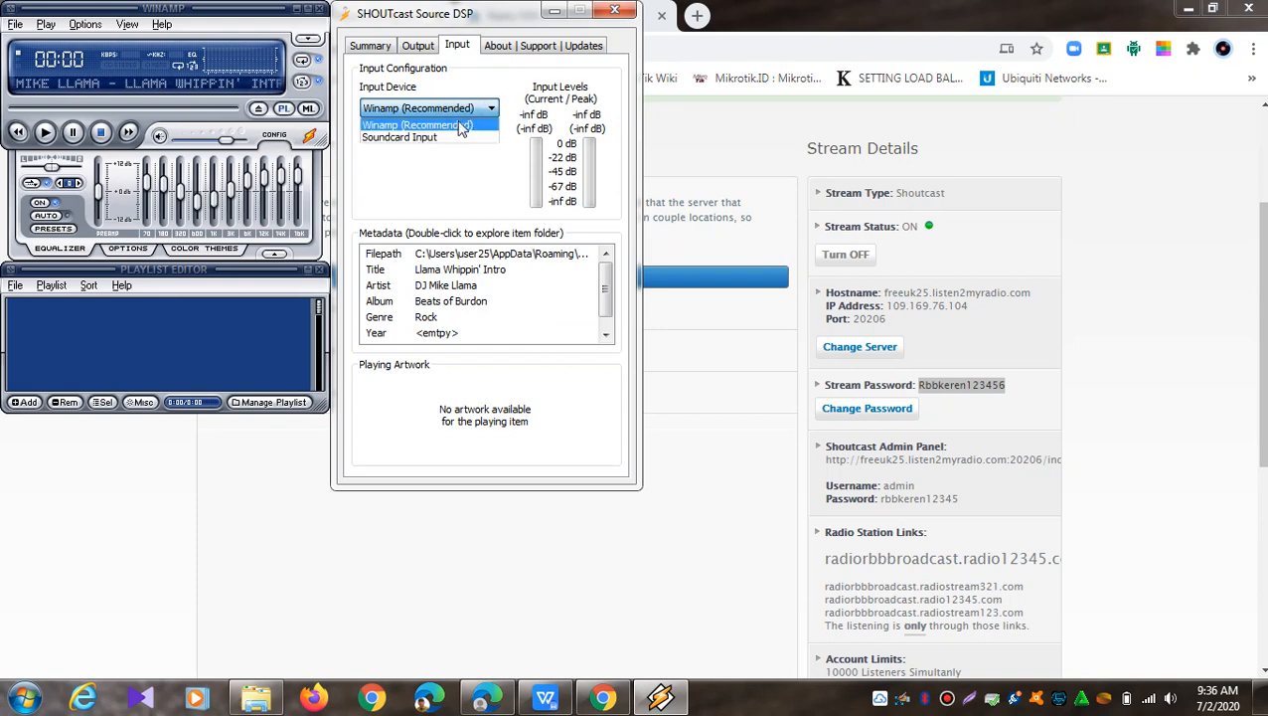
left_click(452, 136)
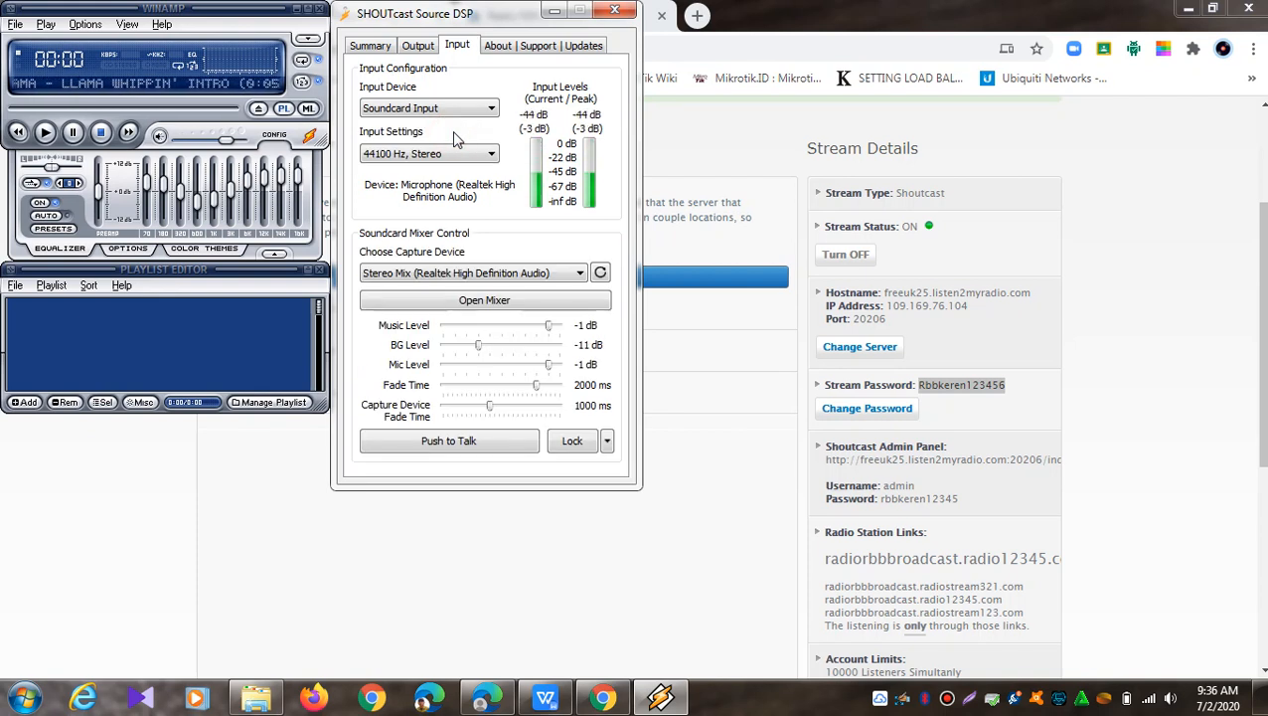
left_click(553, 11)
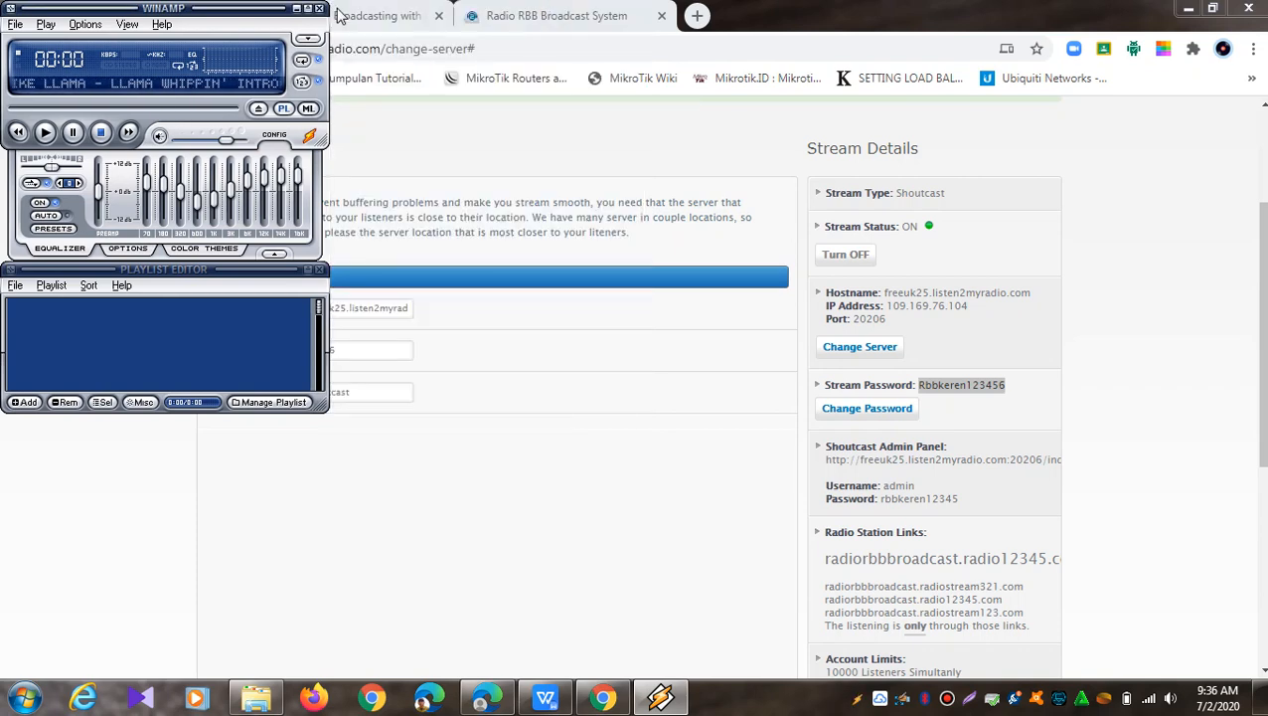
Close the broadcasting tutorial PDF tab in Chrome.
left_click(338, 15)
left_click(318, 20)
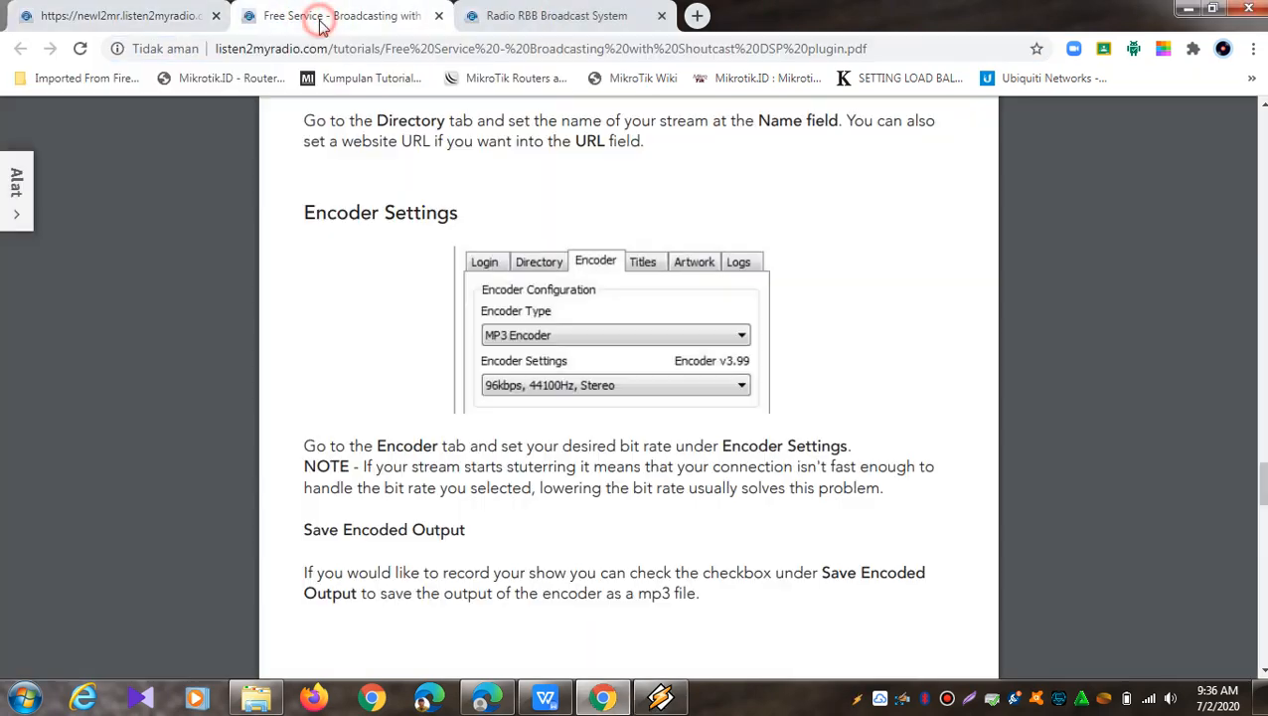
left_click(439, 16)
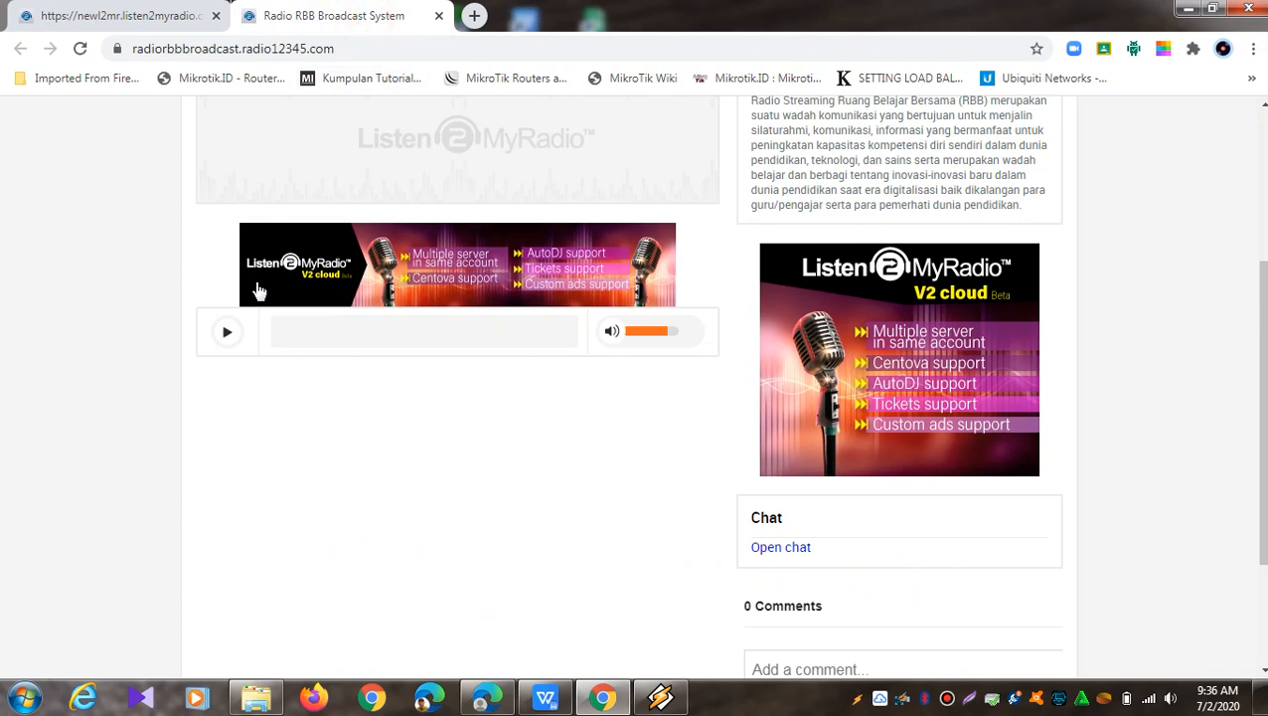
Reload the Radio RBB station page to get its stream playing, then show Change Server.
left_click(229, 332)
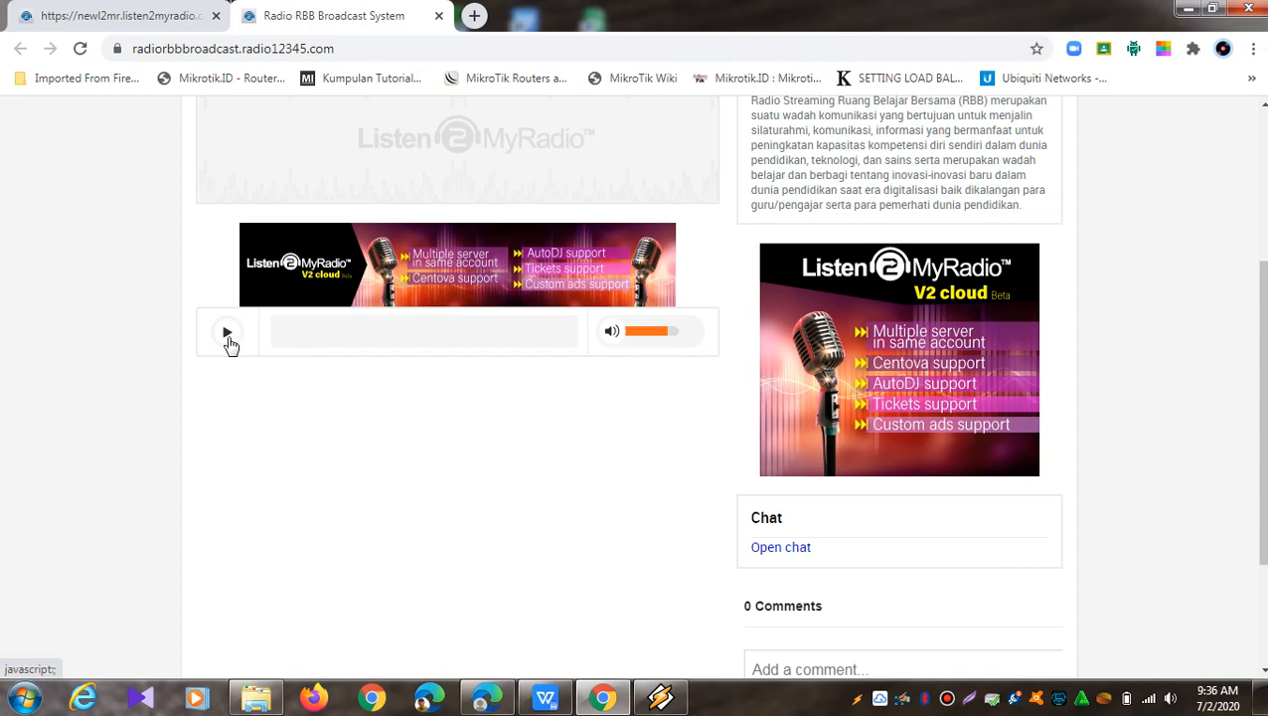
left_click(226, 336)
left_click(229, 343)
scroll(231, 345, "up", 3)
scroll(231, 344, "down", 5)
scroll(229, 345, "down", 1)
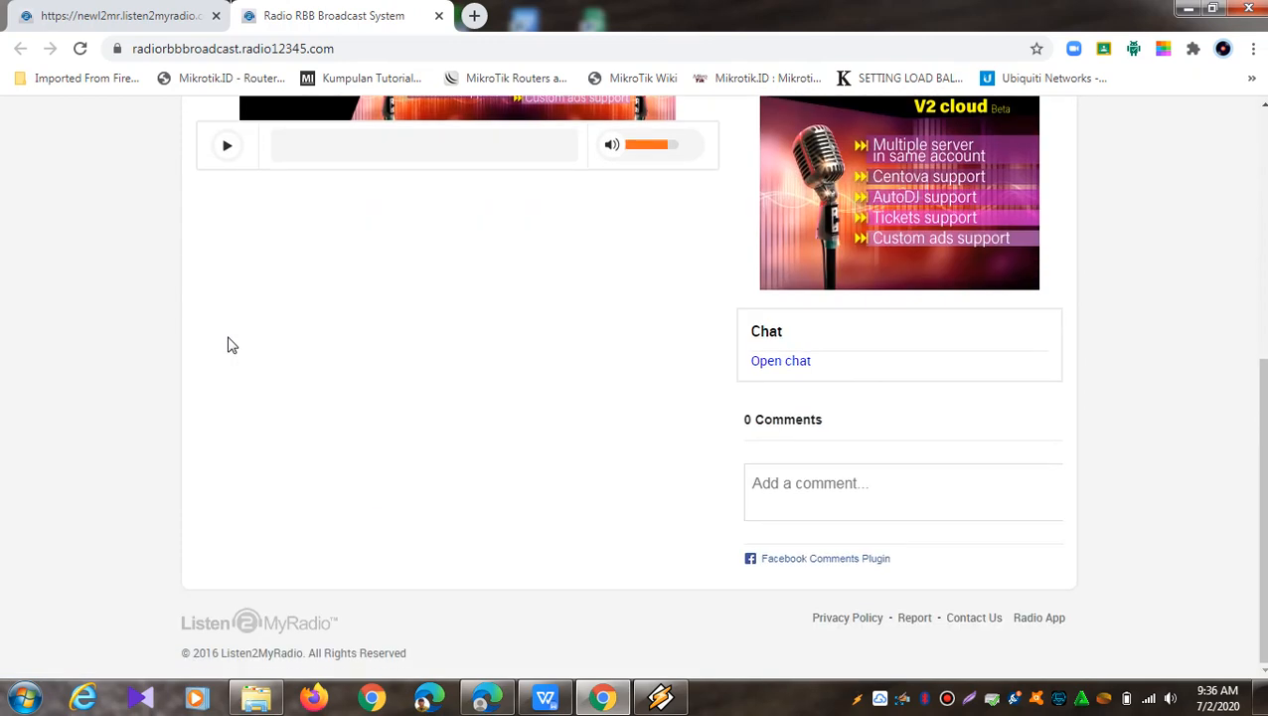
scroll(229, 344, "up", 6)
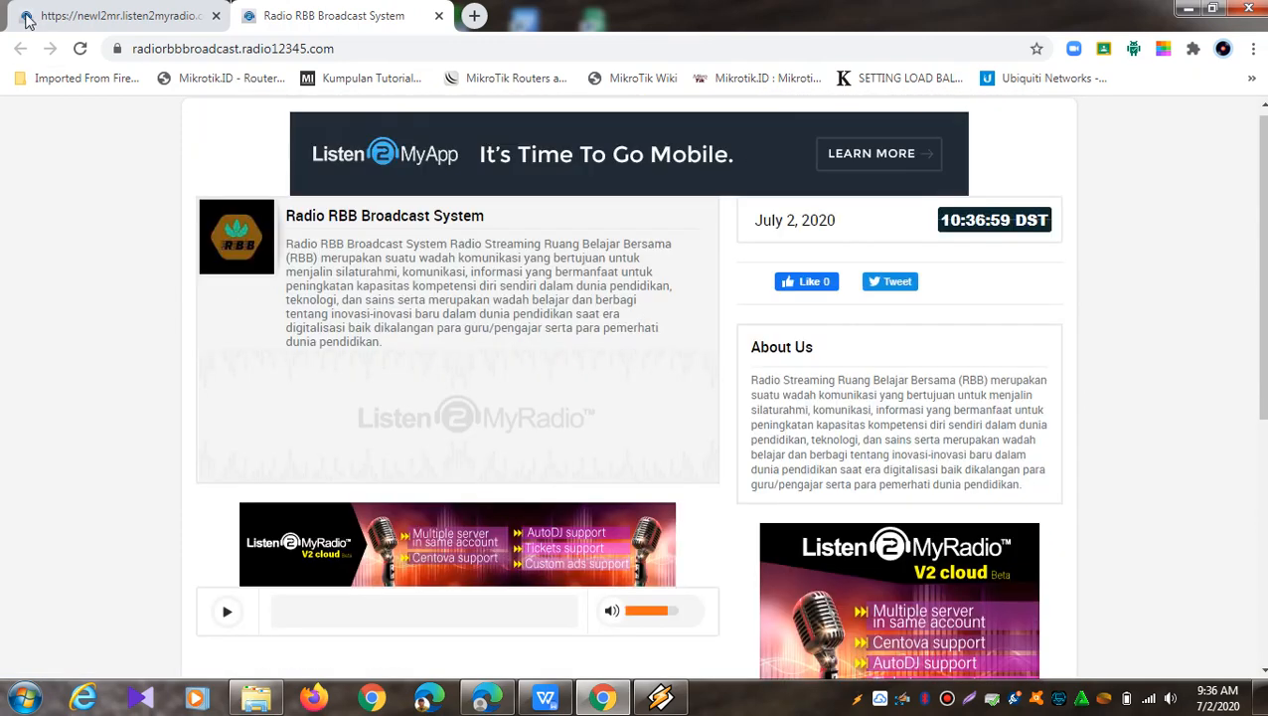
left_click(79, 49)
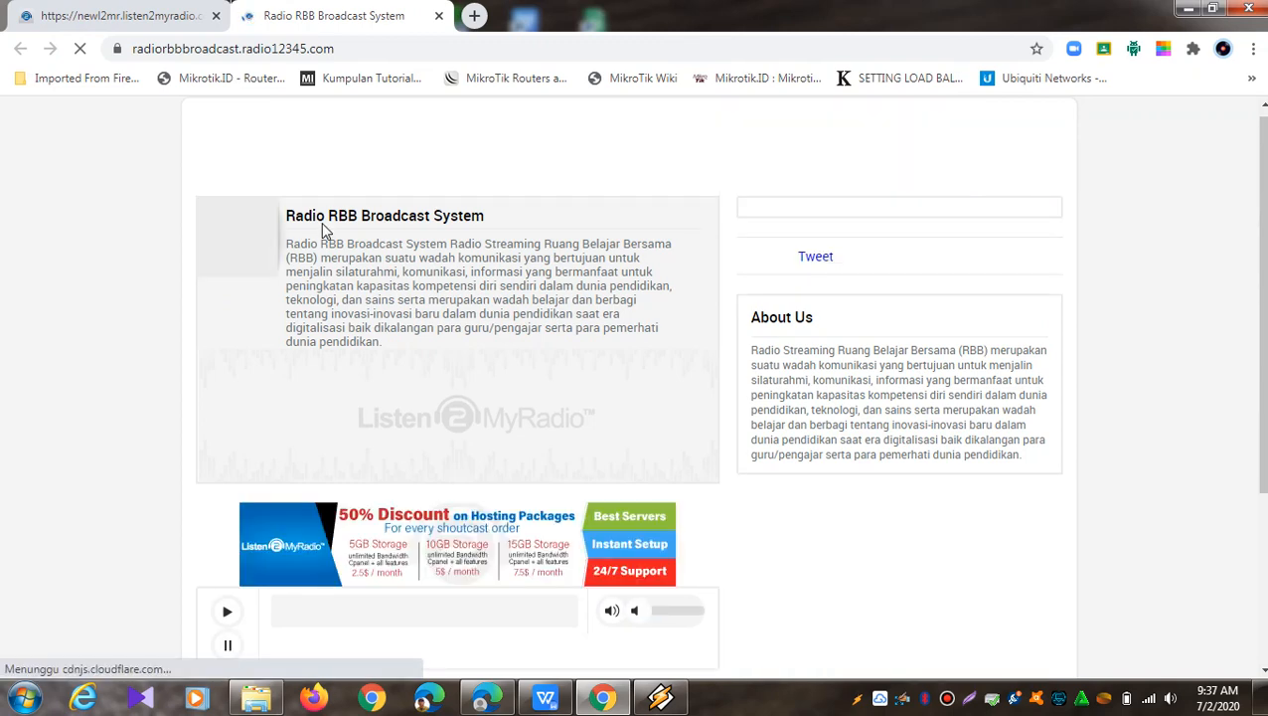
scroll(321, 222, "down", 3)
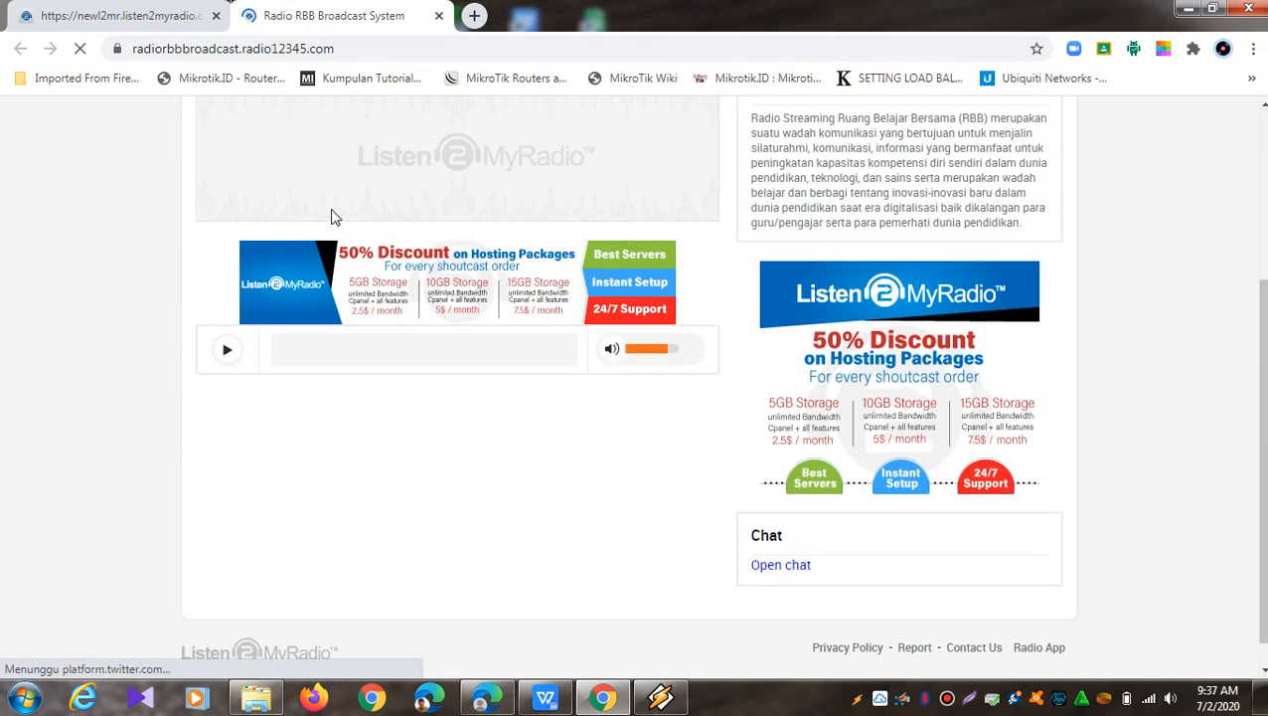
scroll(333, 222, "down", 1)
left_click(230, 326)
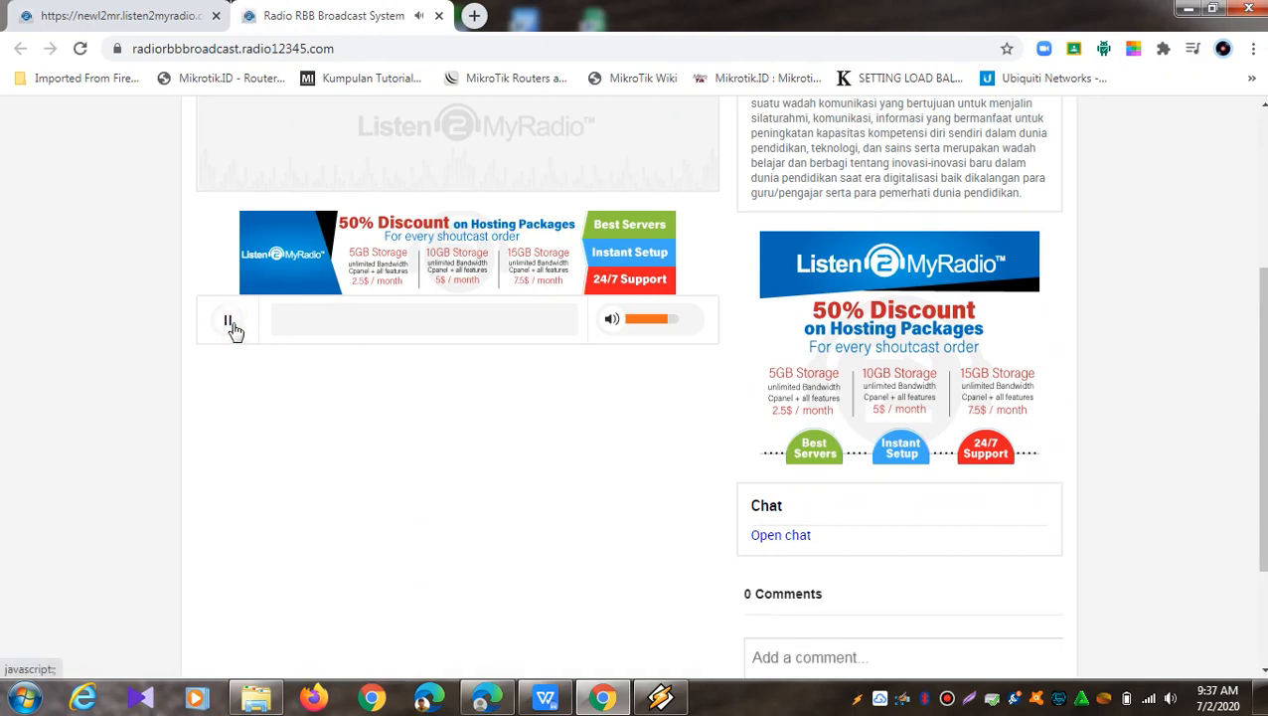
left_click(121, 12)
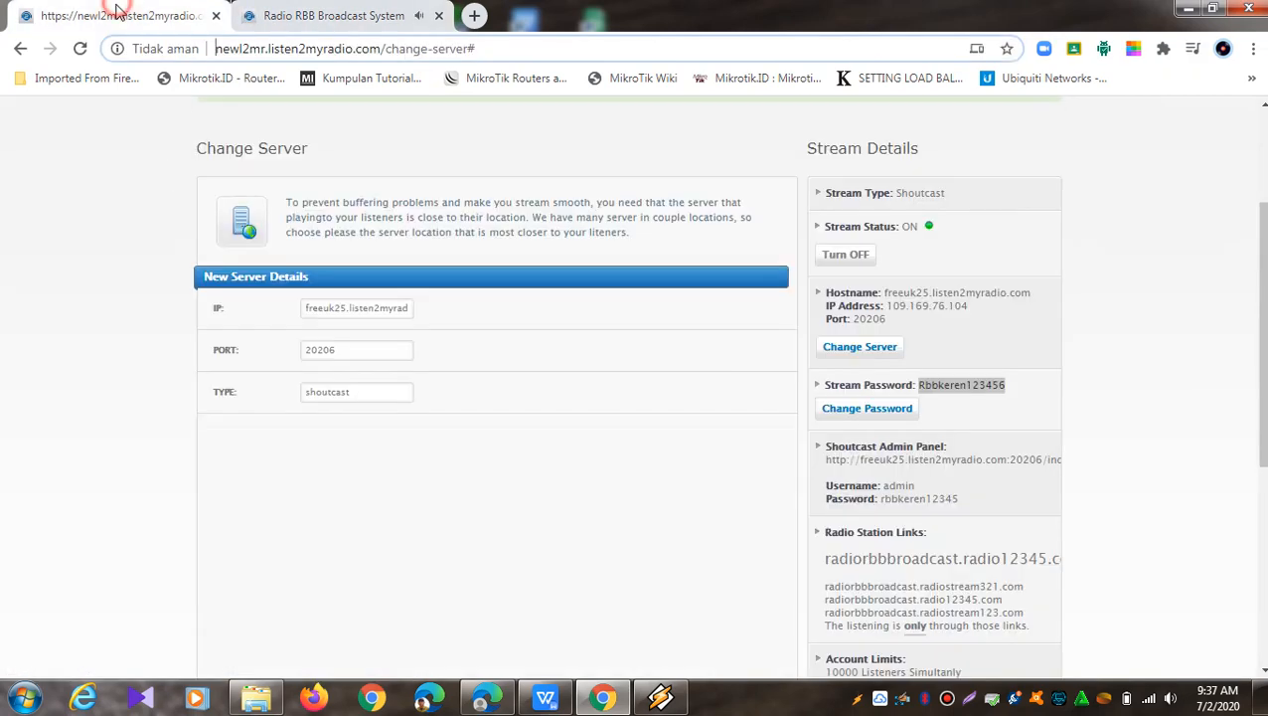
Reopen the SHOUTcast Source DSP window via Winamp Preferences > DSP/Effect.
left_click(660, 698)
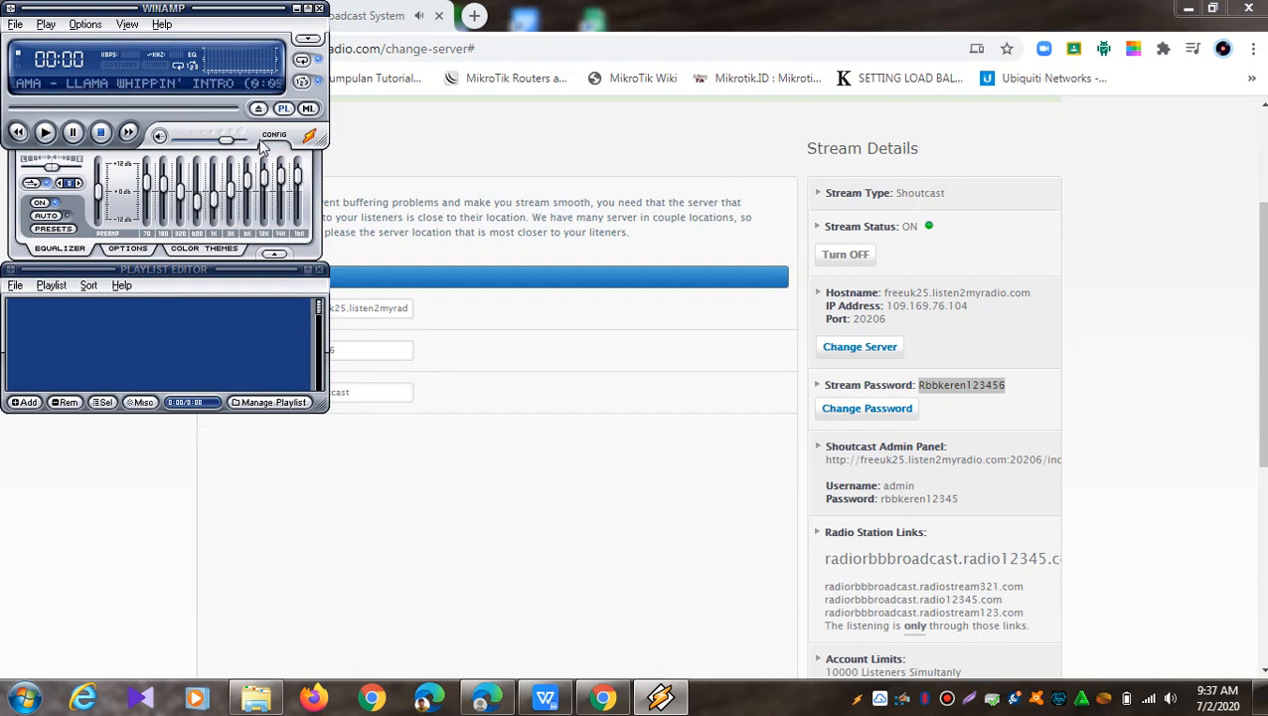
right_click(104, 14)
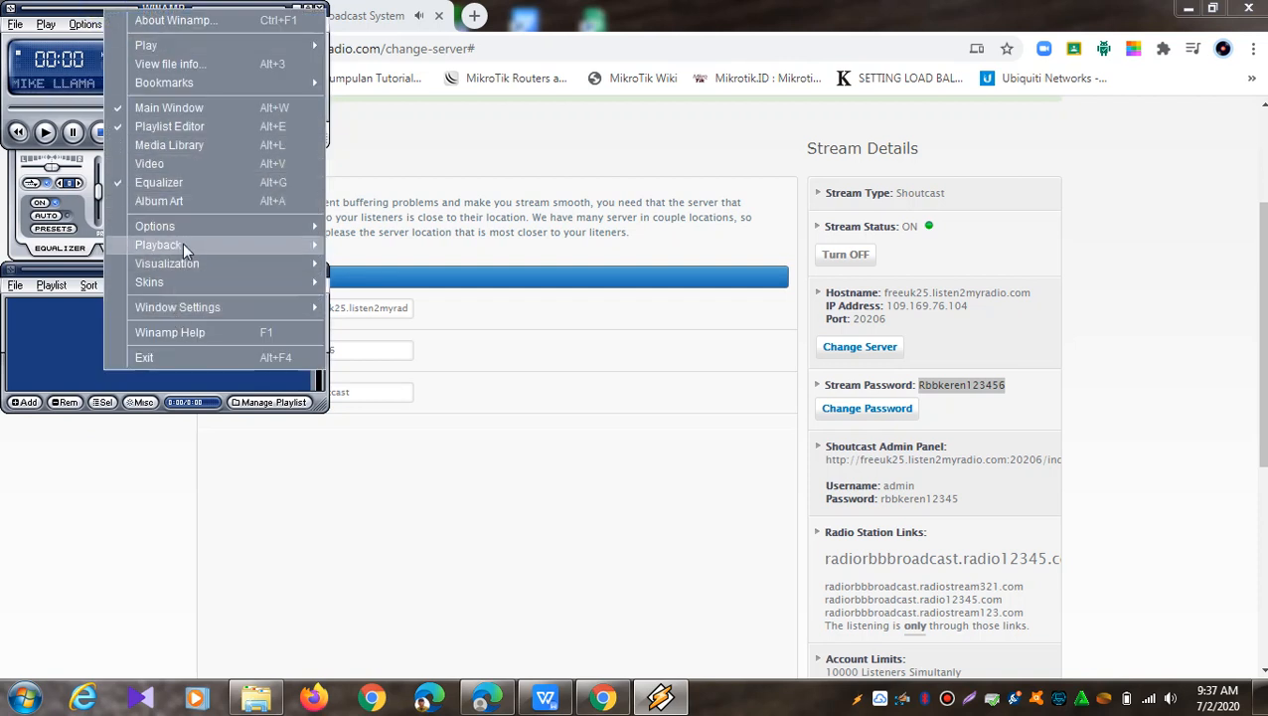
left_click(72, 22)
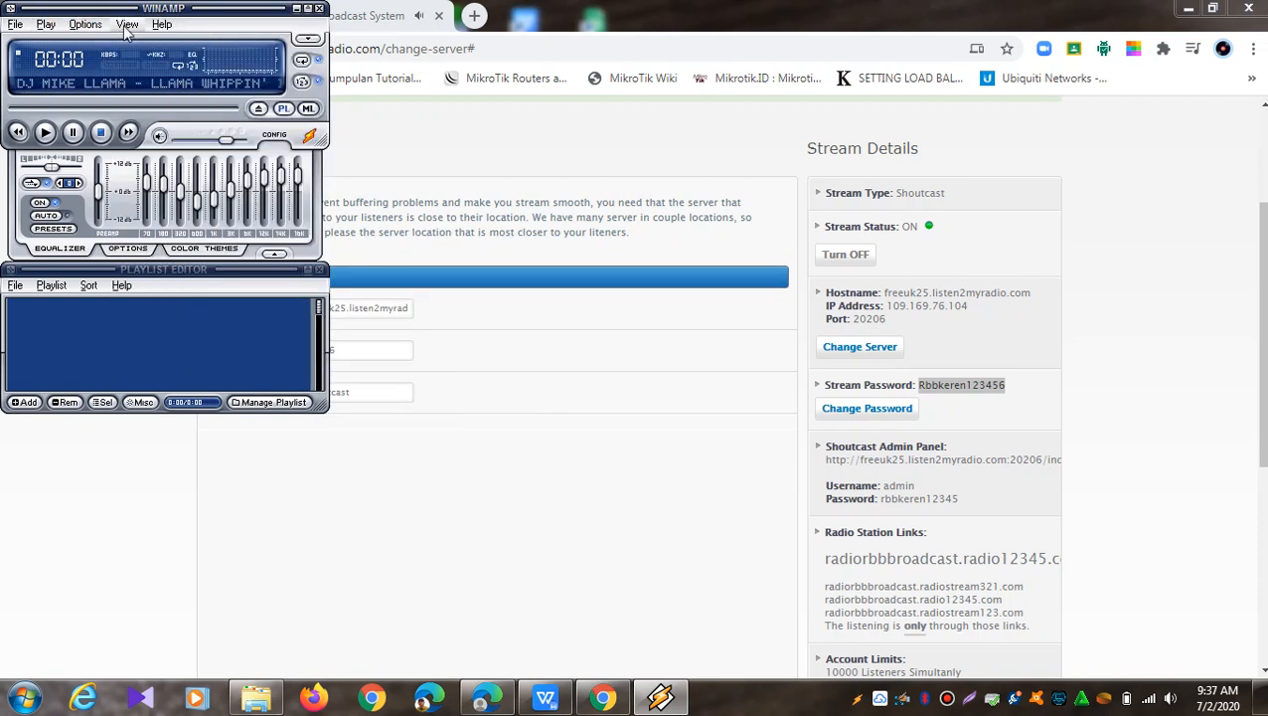
left_click(86, 25)
left_click(124, 255)
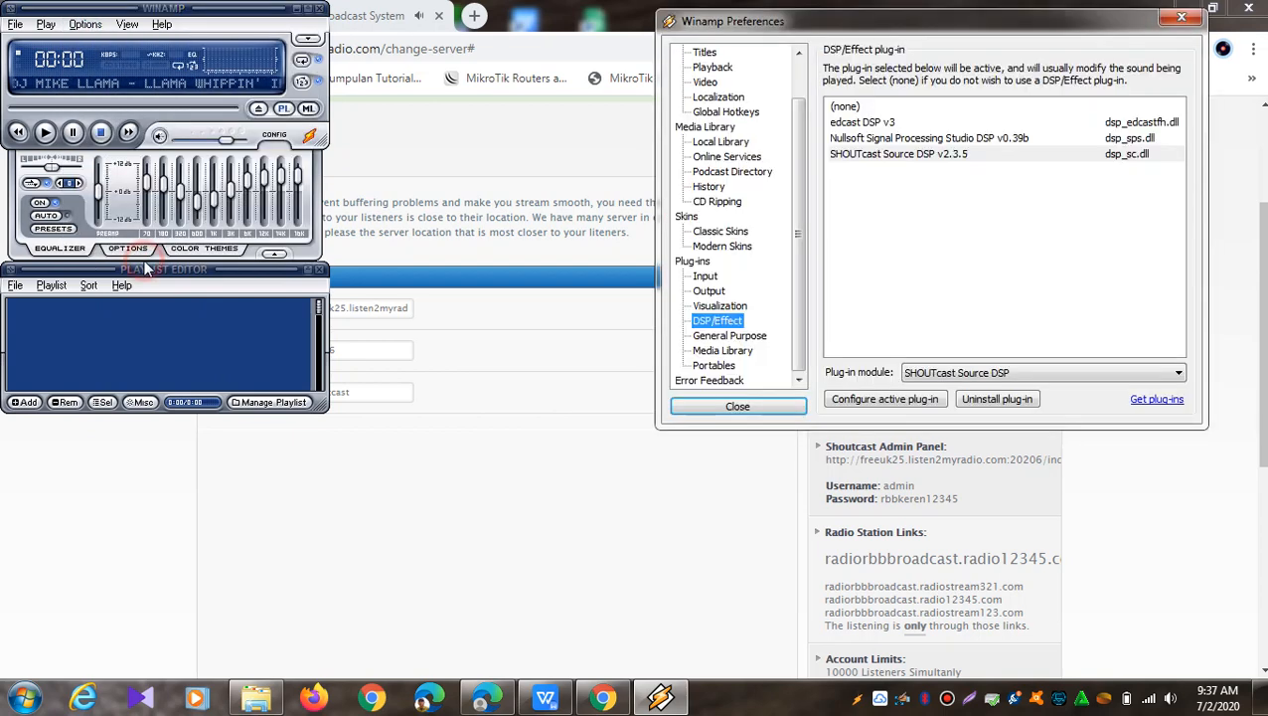
left_click(872, 157)
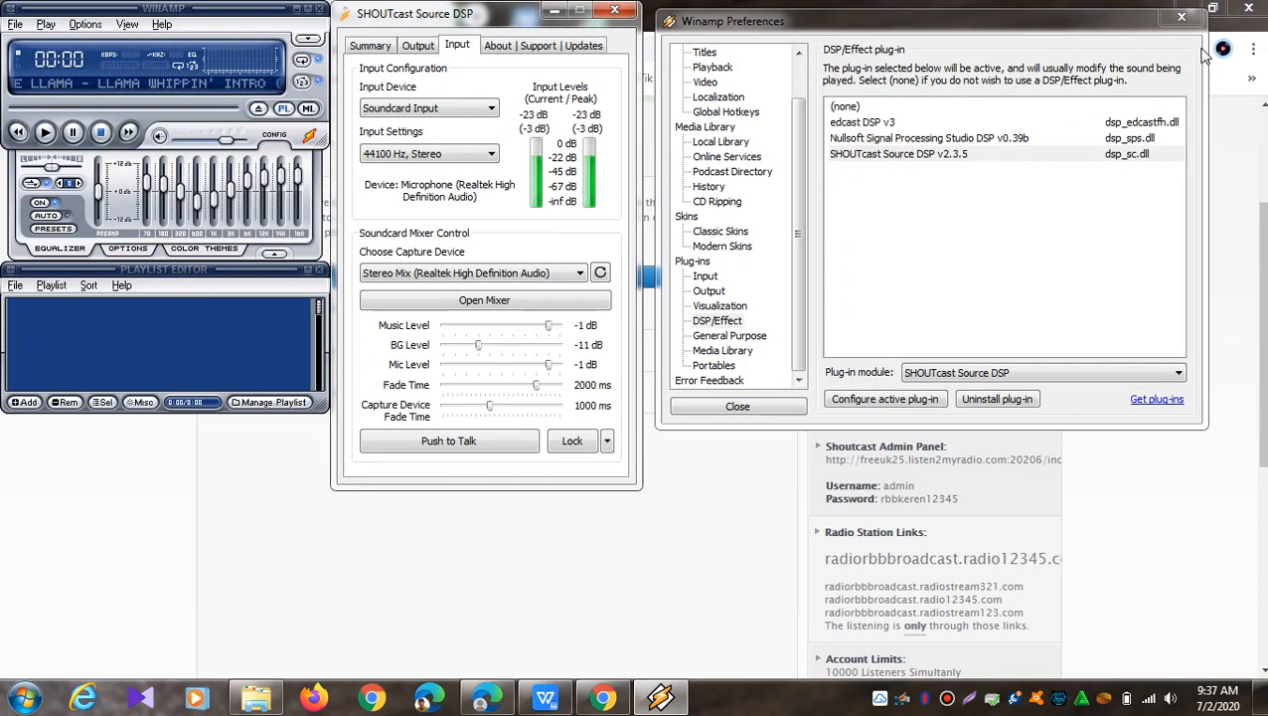
Close Preferences, confirm Output 1 is still sending (6.84 MB sent), and return to Chrome.
left_click(1182, 19)
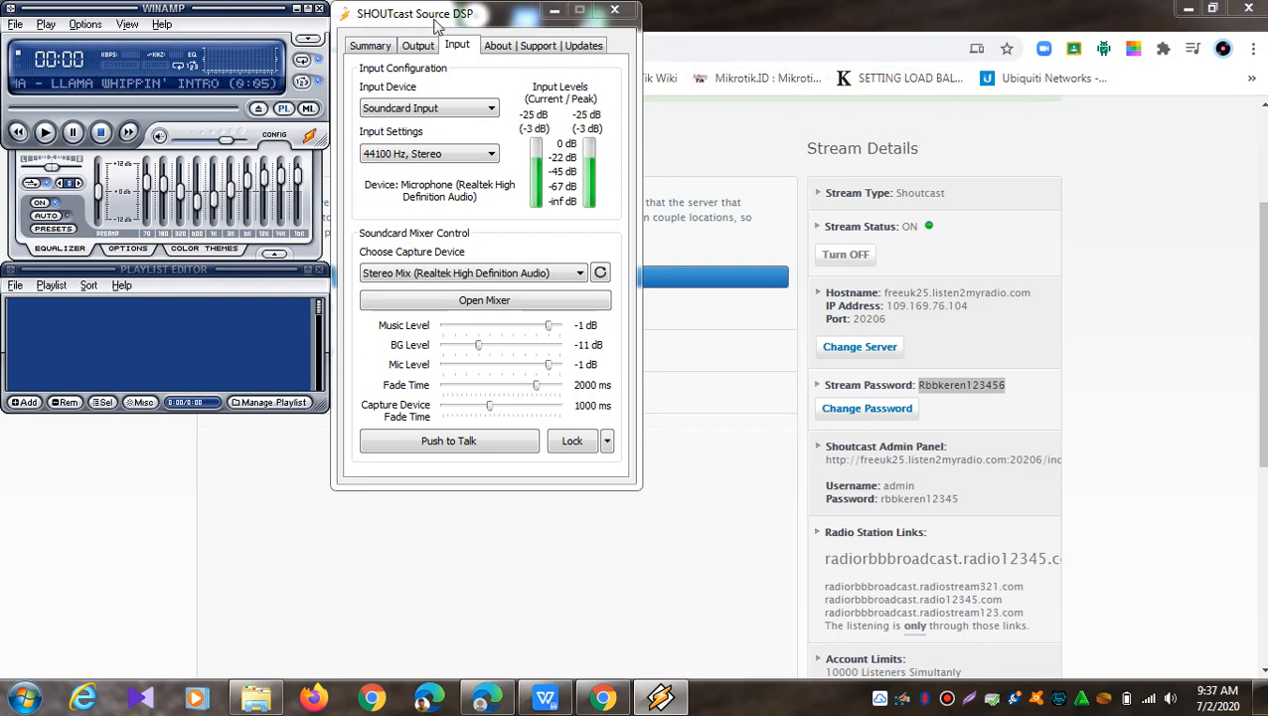
left_click(404, 47)
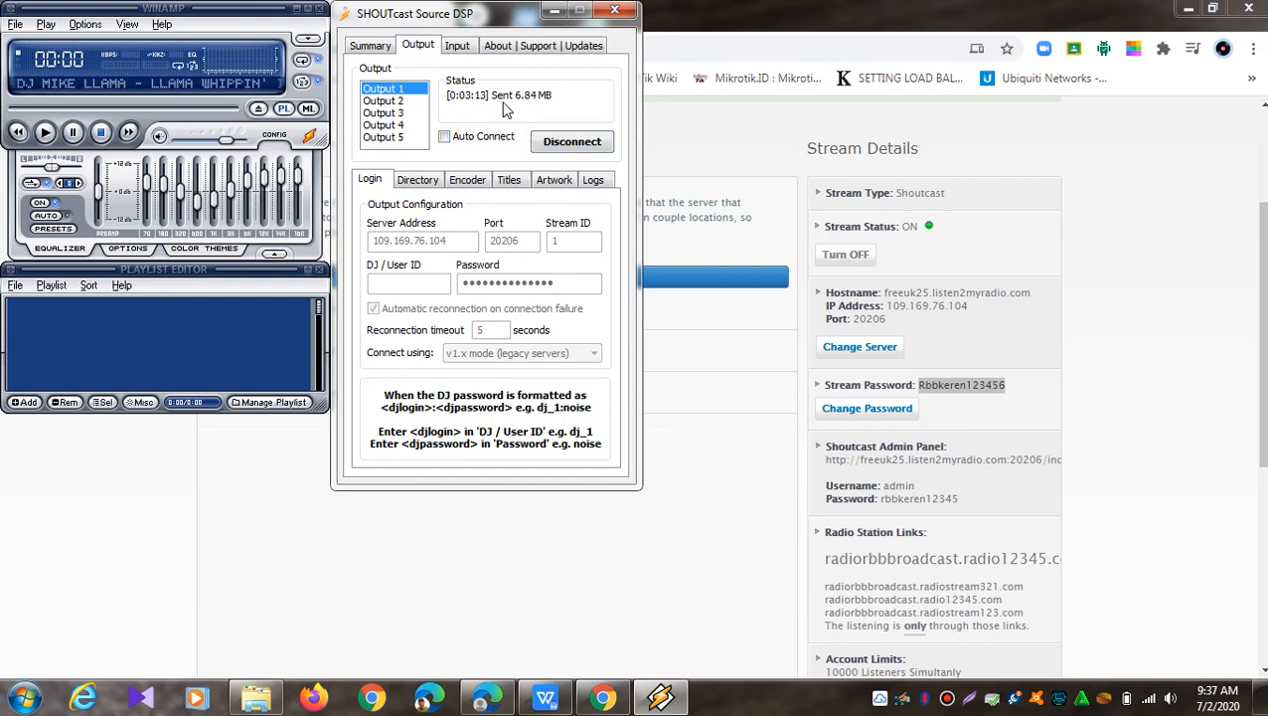
left_click(660, 701)
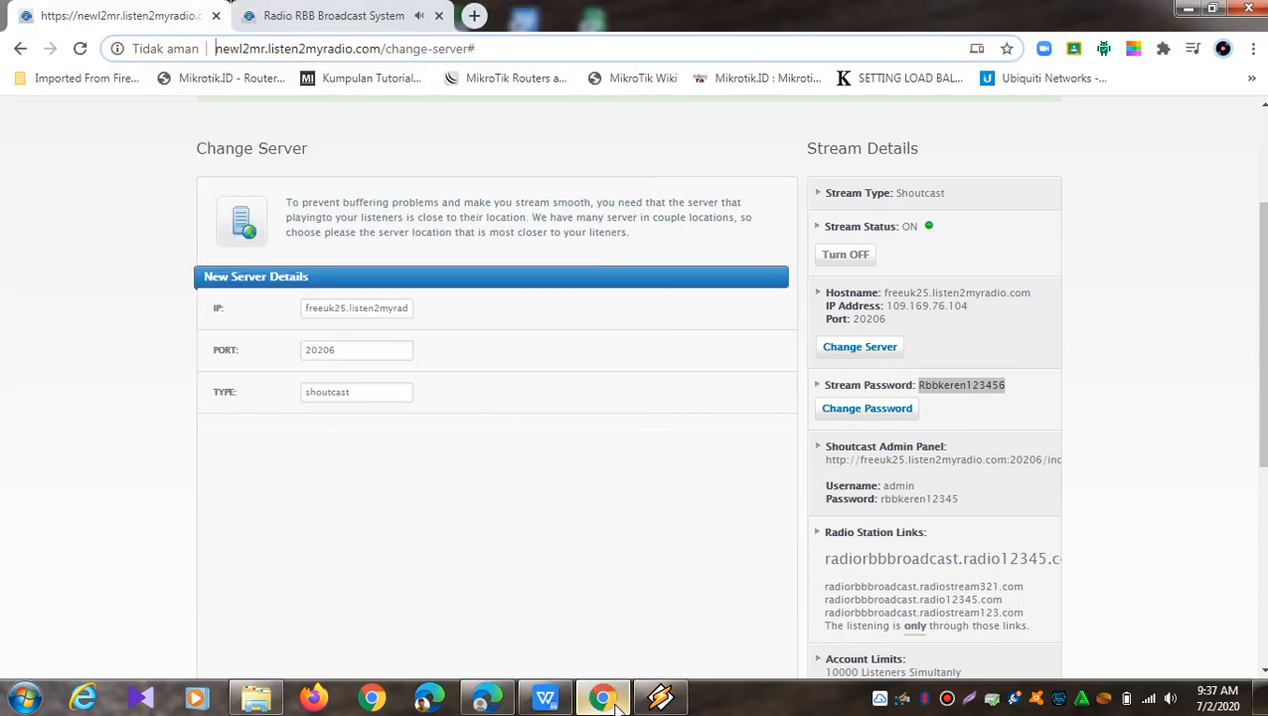
left_click(338, 15)
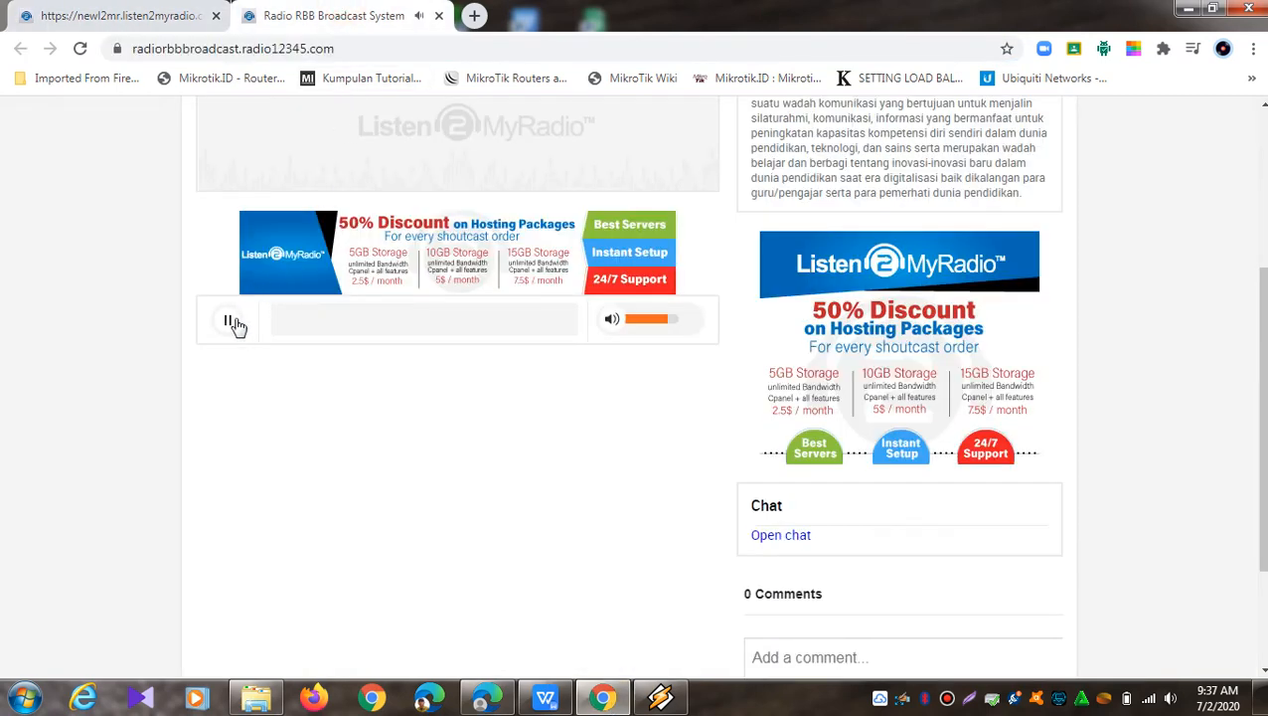
left_click(230, 323)
left_click(234, 326)
left_click(227, 320)
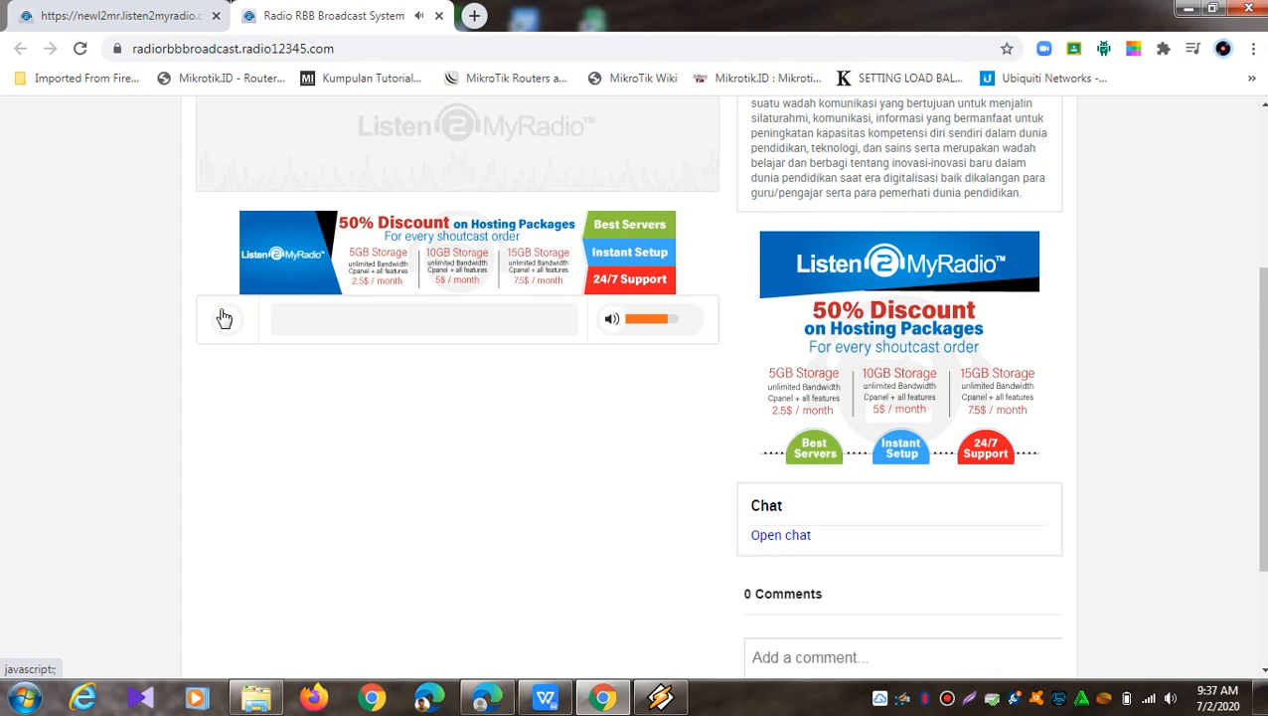
left_click(223, 318)
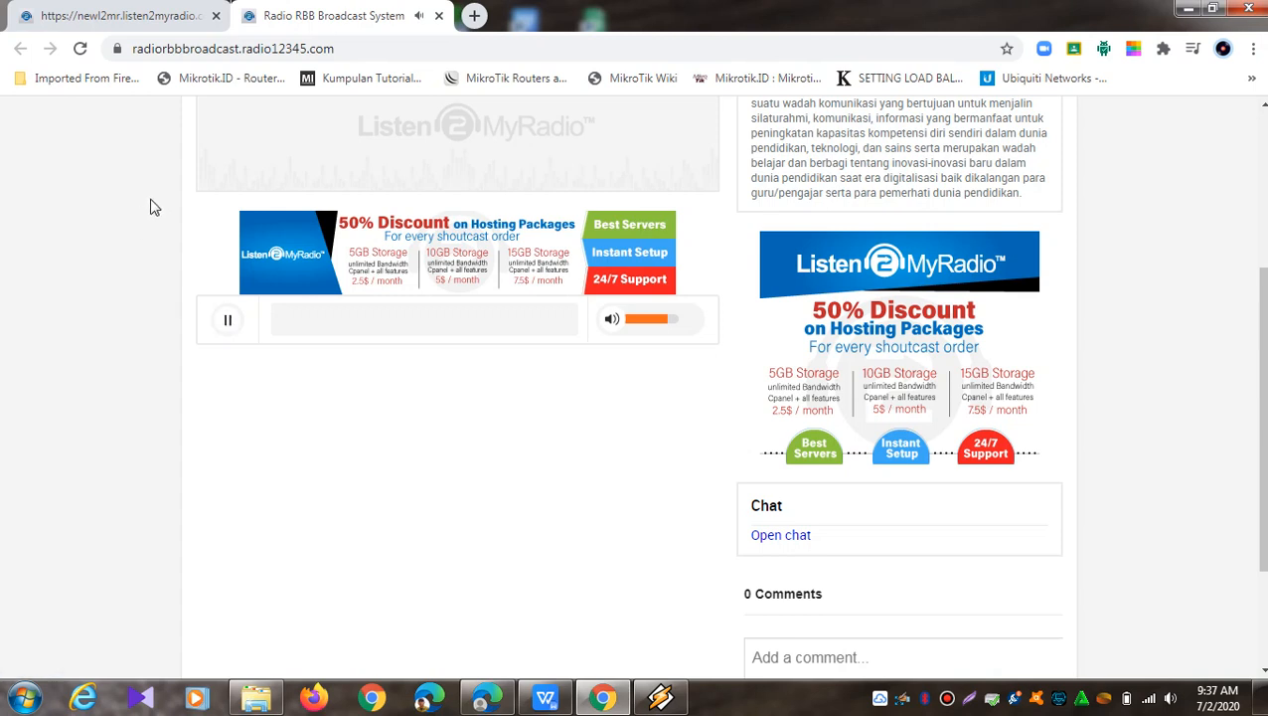
left_click(167, 24)
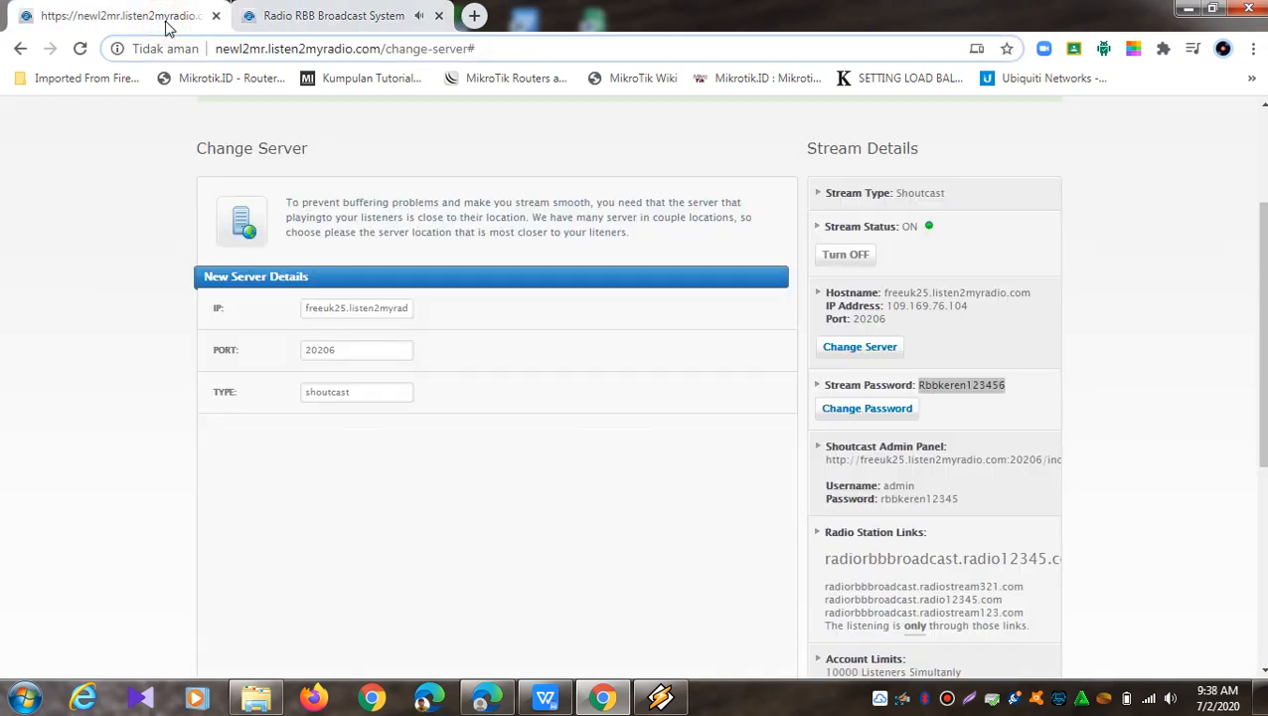
Keep Stereo Mix as the capture device on the Input tab.
left_click(661, 697)
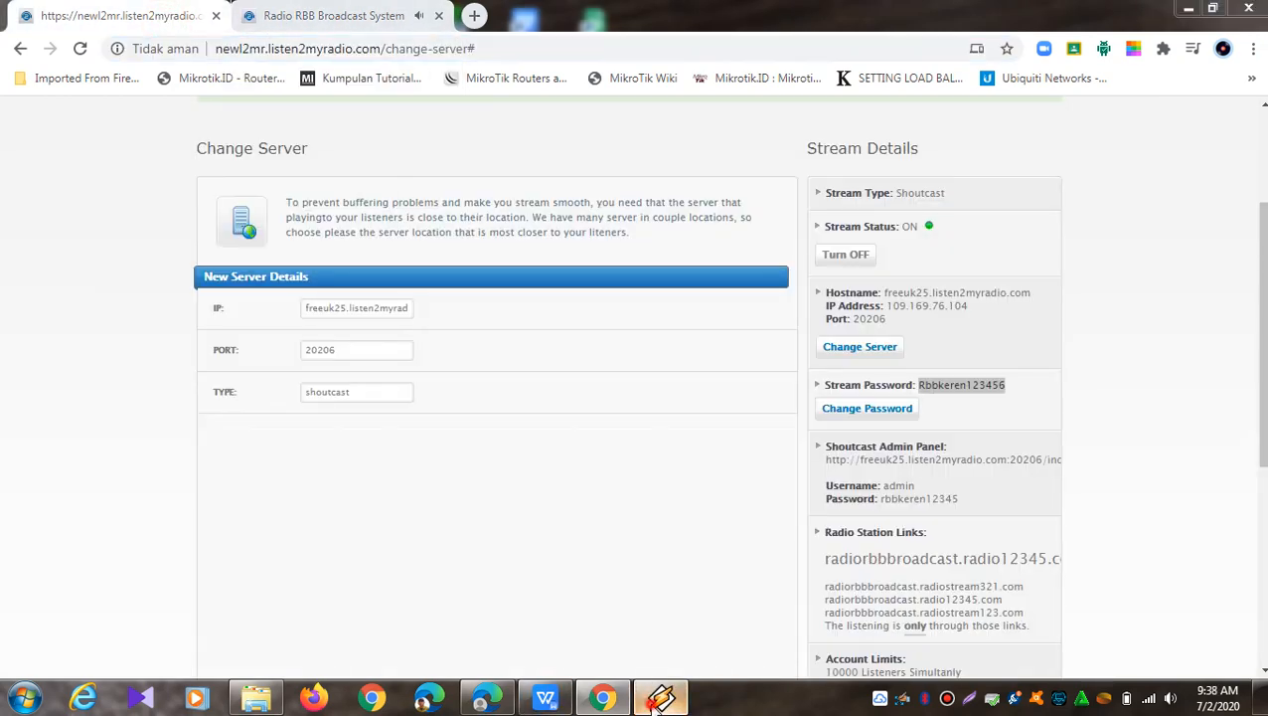
left_click(458, 47)
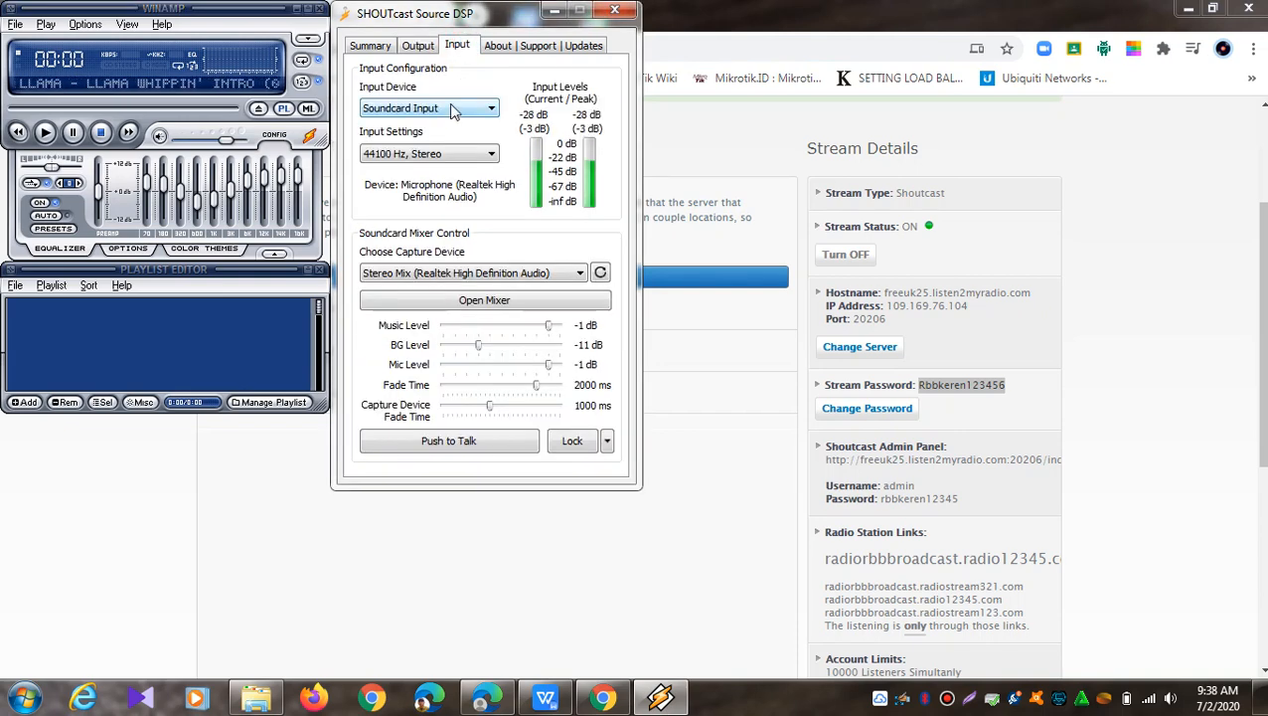
left_click(561, 274)
left_click(561, 280)
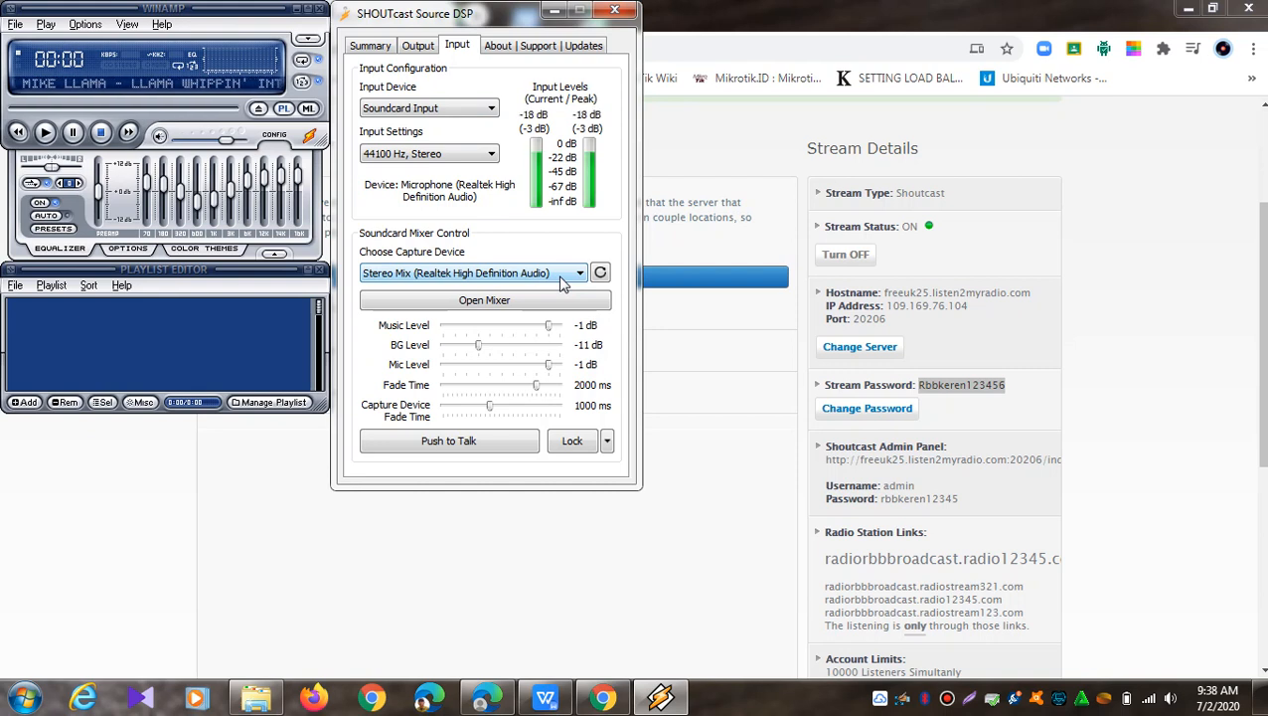
Test push-to-talk on the microphone, switch it off, then show the Radio RBB station page.
left_click(466, 451)
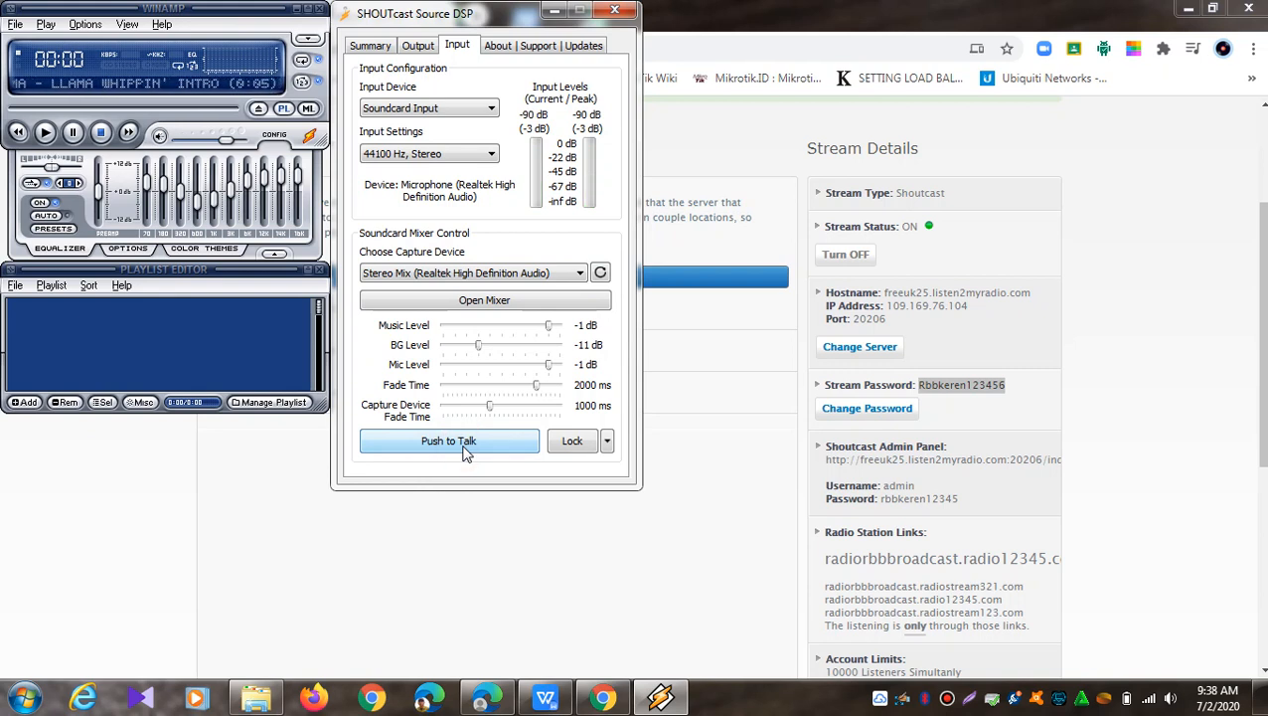
left_click(484, 443)
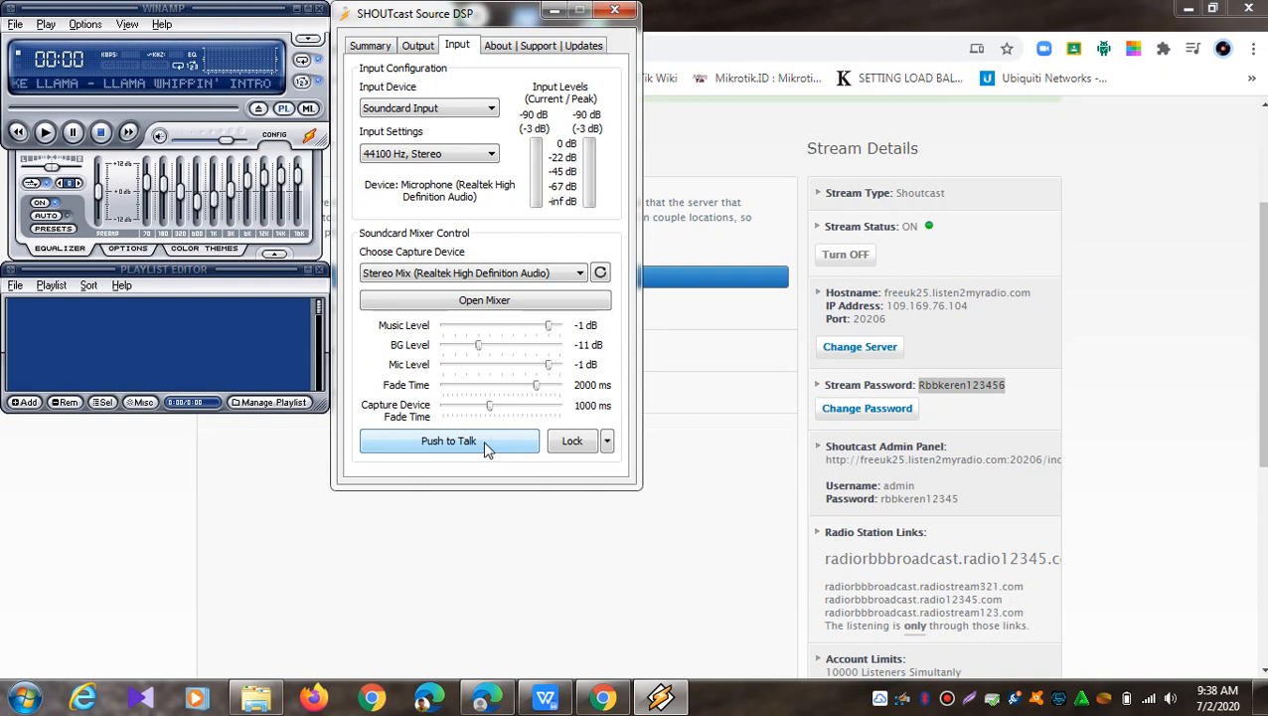
left_click(482, 440)
left_click(482, 440)
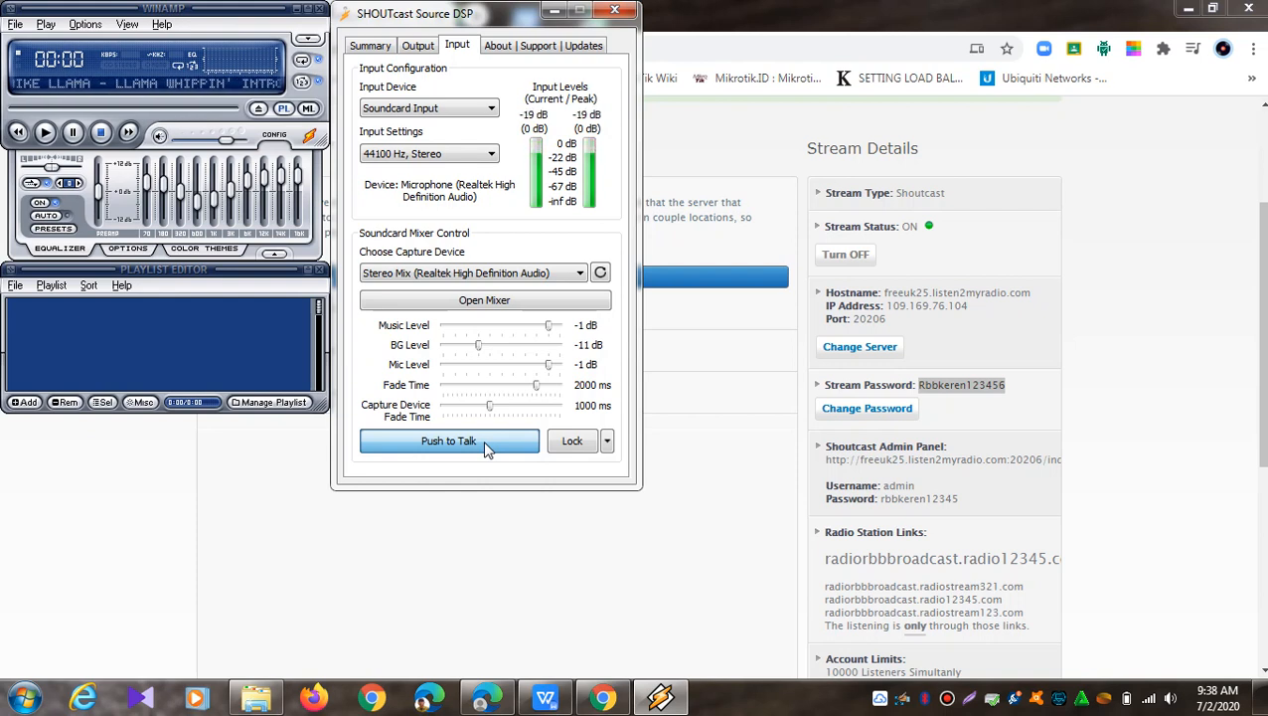
left_click(483, 442)
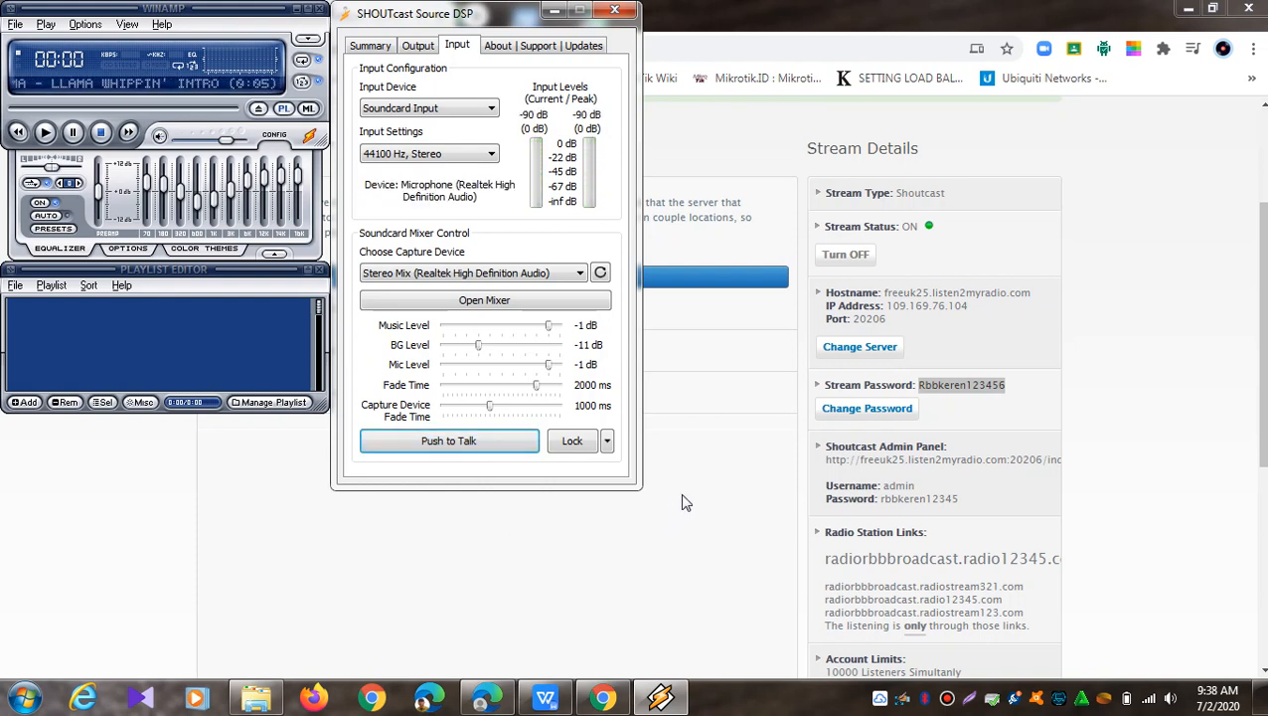
left_click(682, 503)
left_click(338, 16)
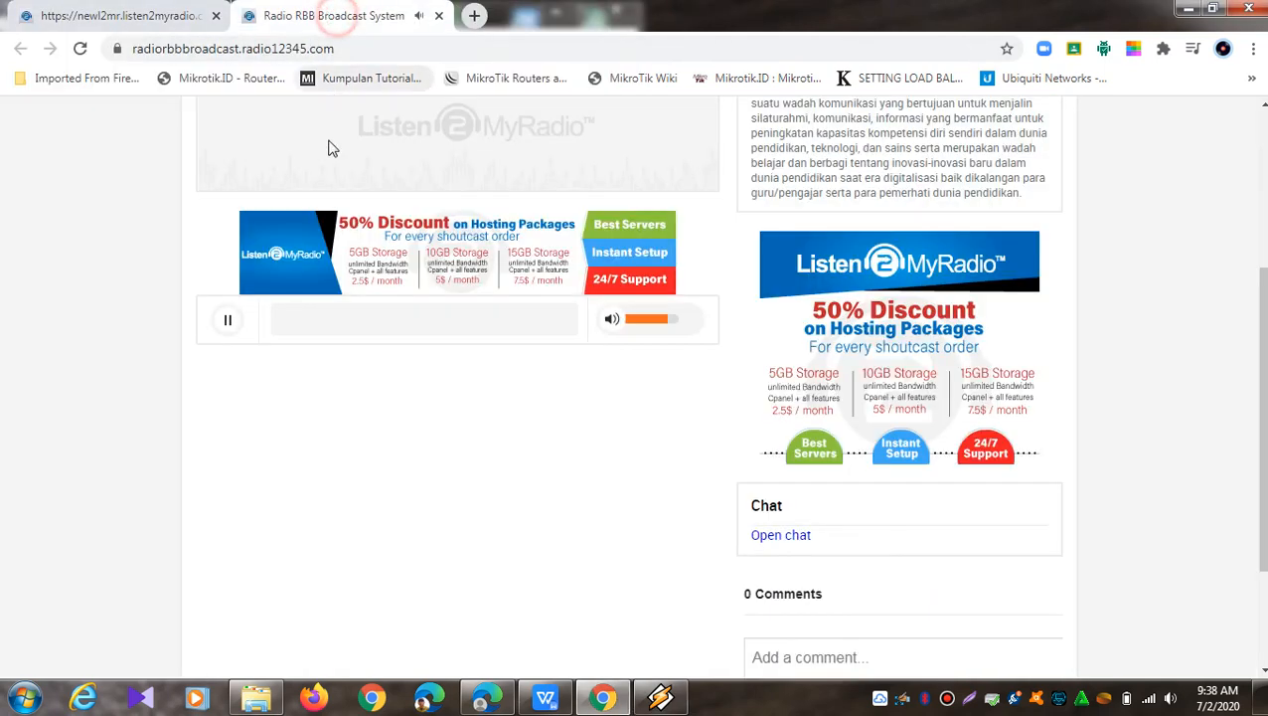
Pause and resume the station player, then bring the Winamp and SHOUTcast DSP windows back in front.
left_click(227, 328)
left_click(229, 330)
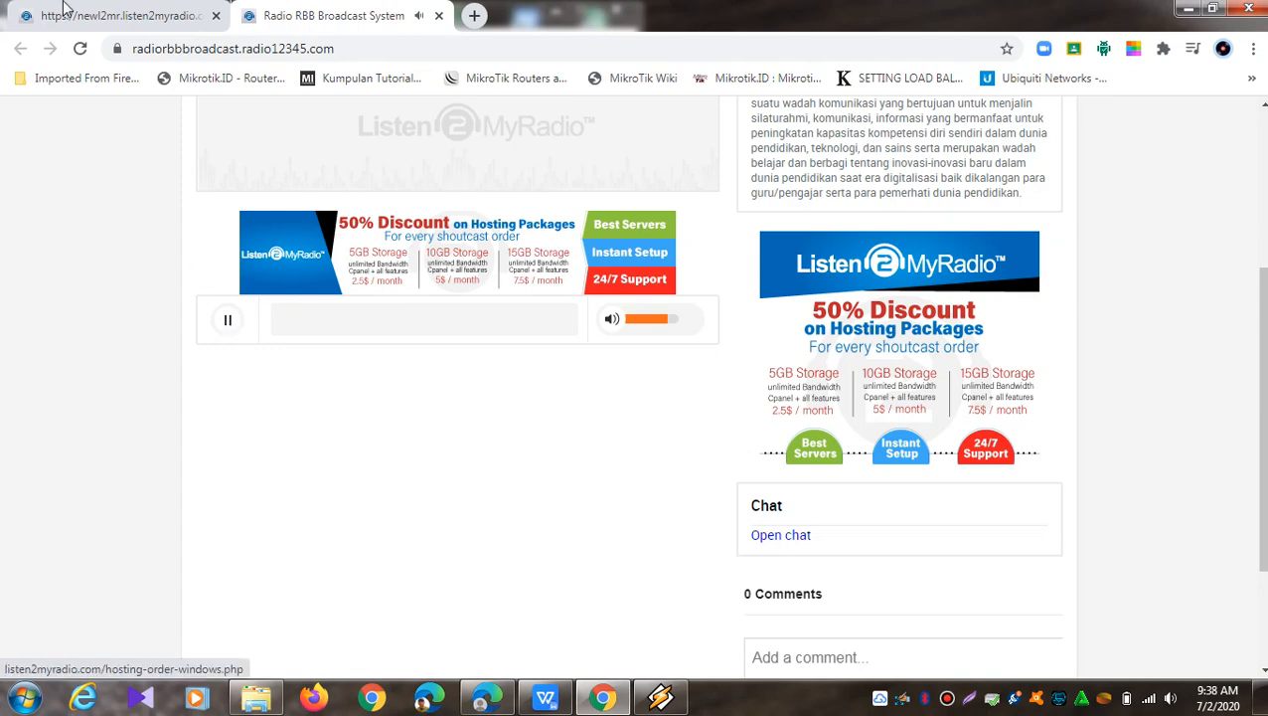
key("ctrl+Tab")
left_click(662, 699)
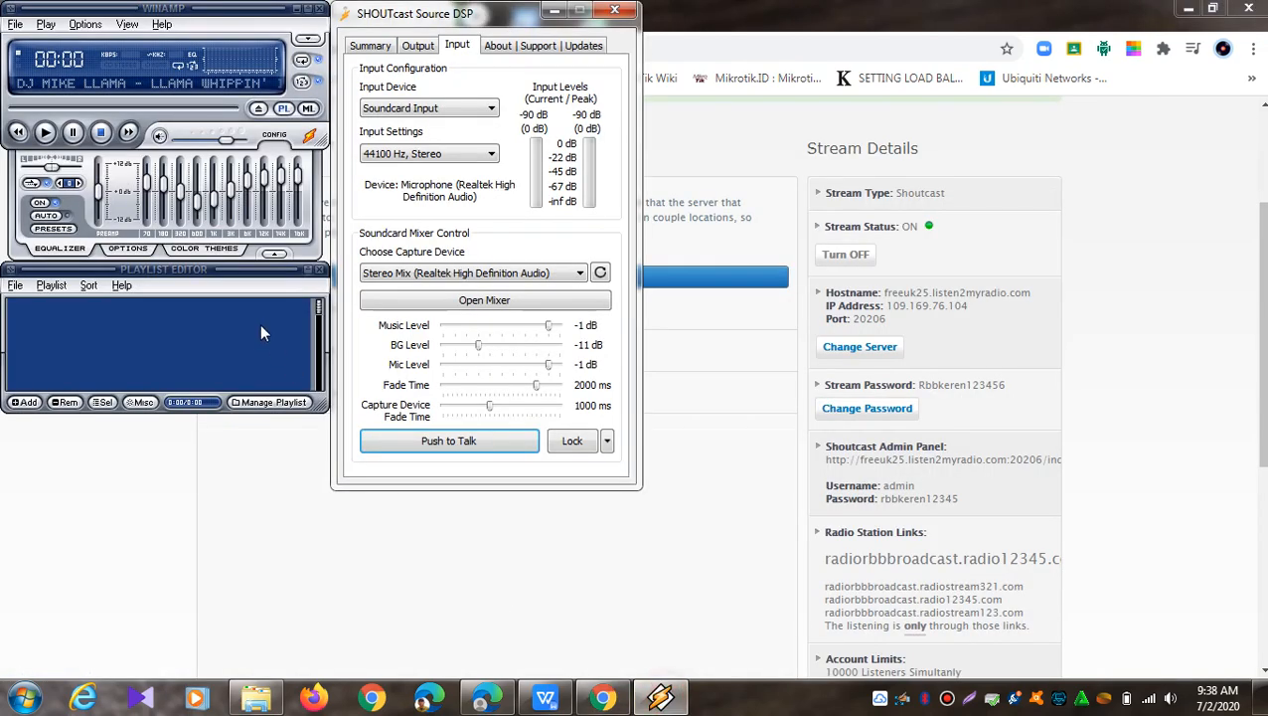
Add every song from the music folder to the Winamp playlist.
left_click(59, 404)
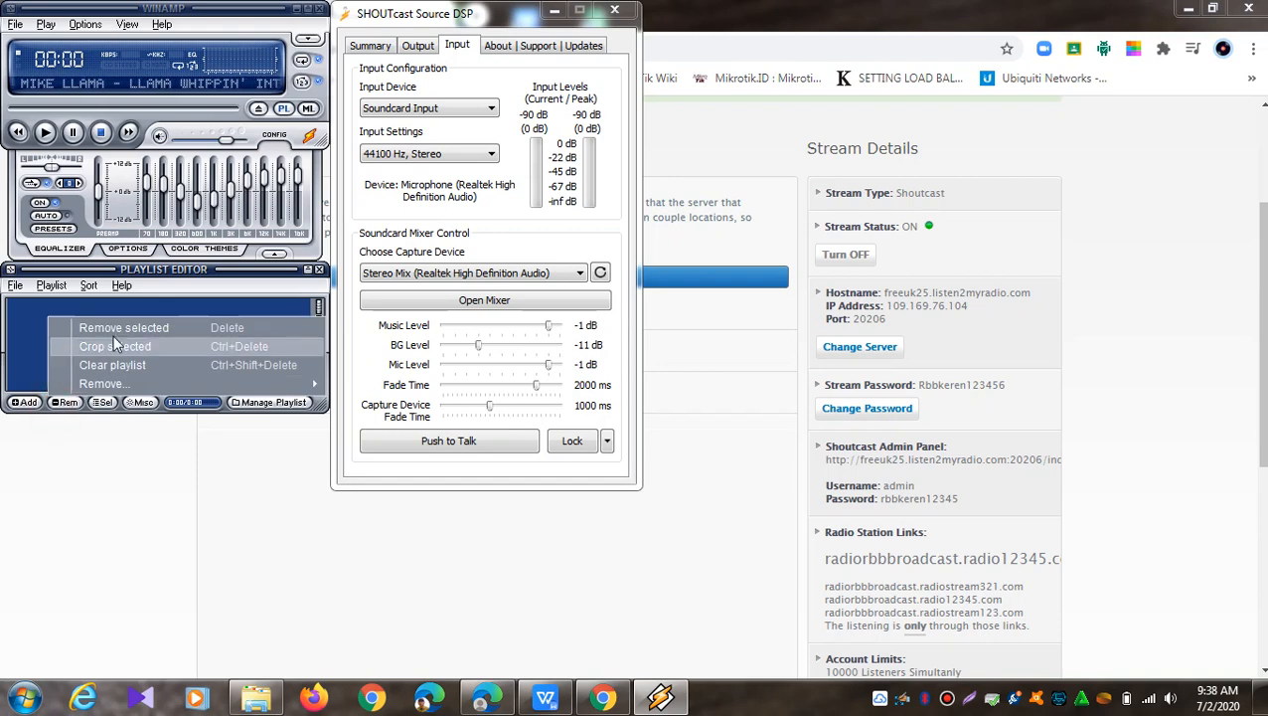
left_click(28, 403)
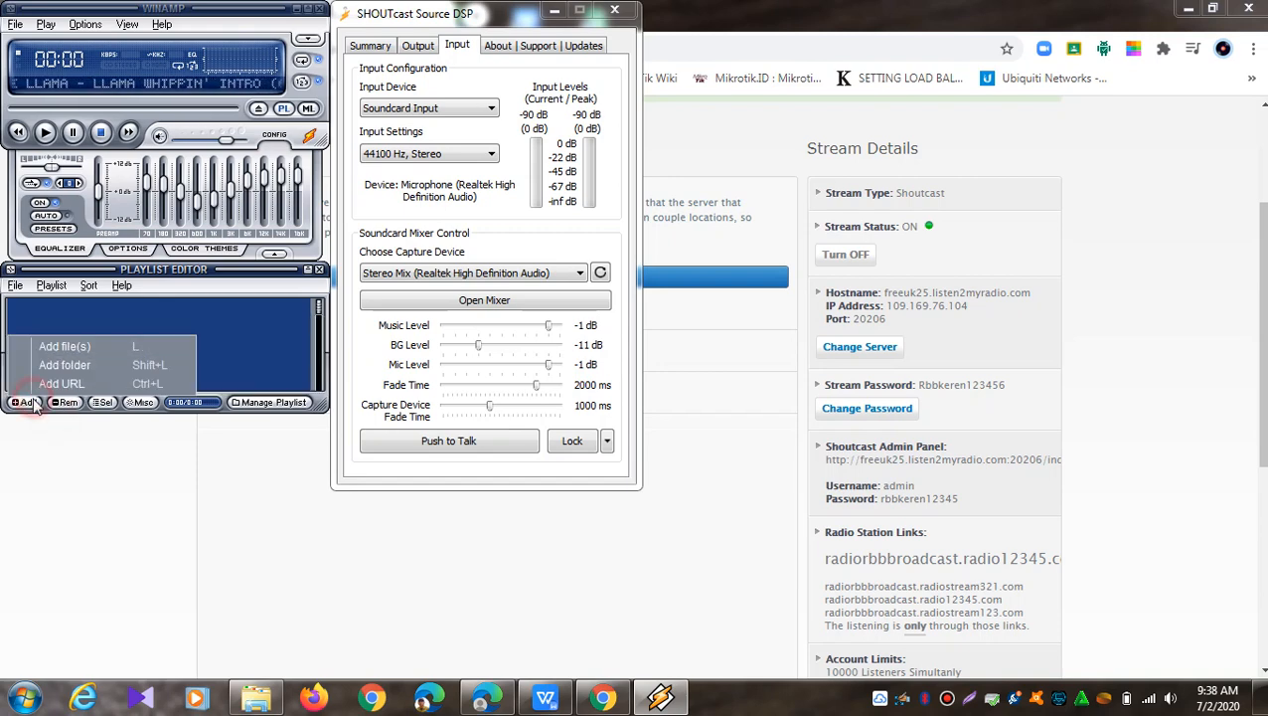
left_click(61, 345)
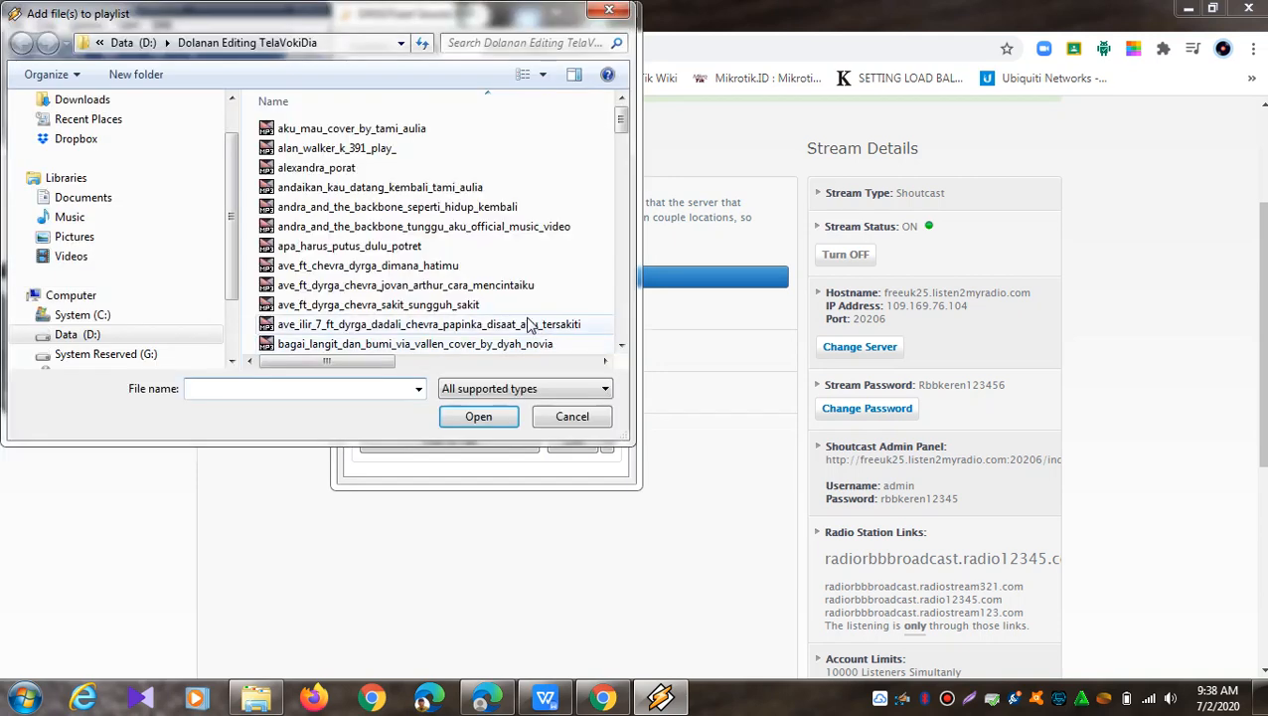
left_click(375, 170)
key("ctrl+a")
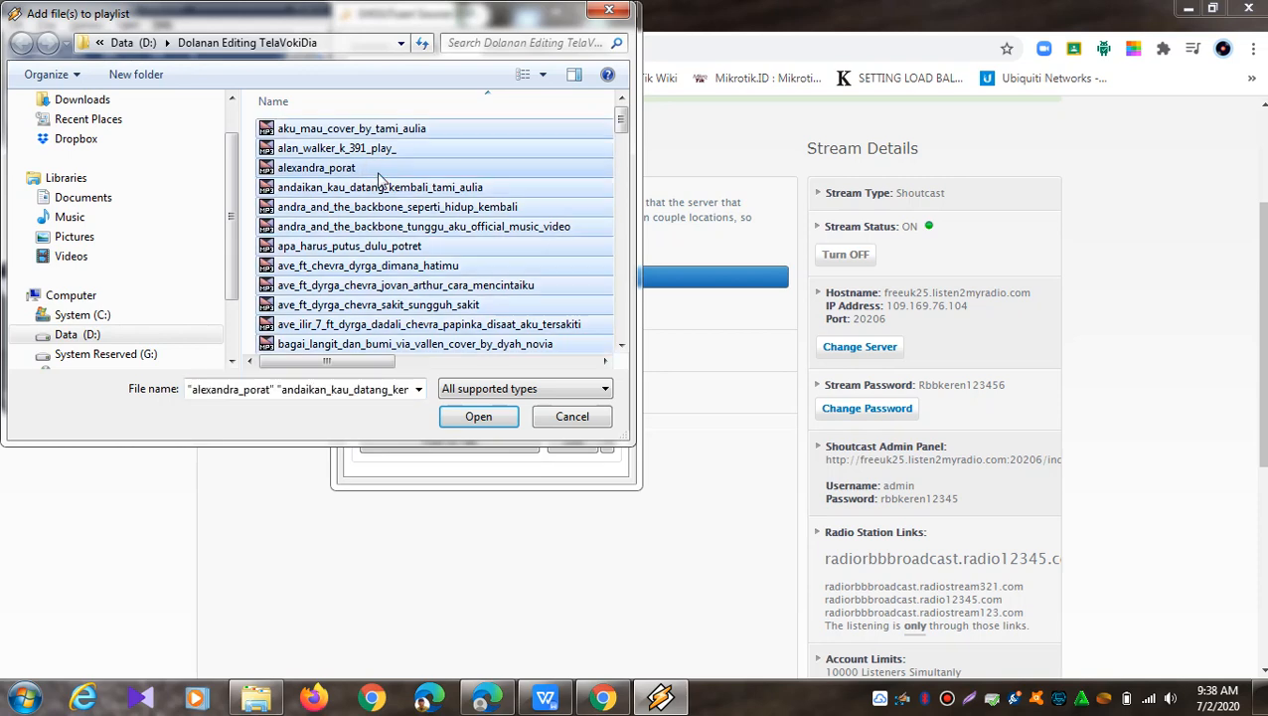
left_click(474, 415)
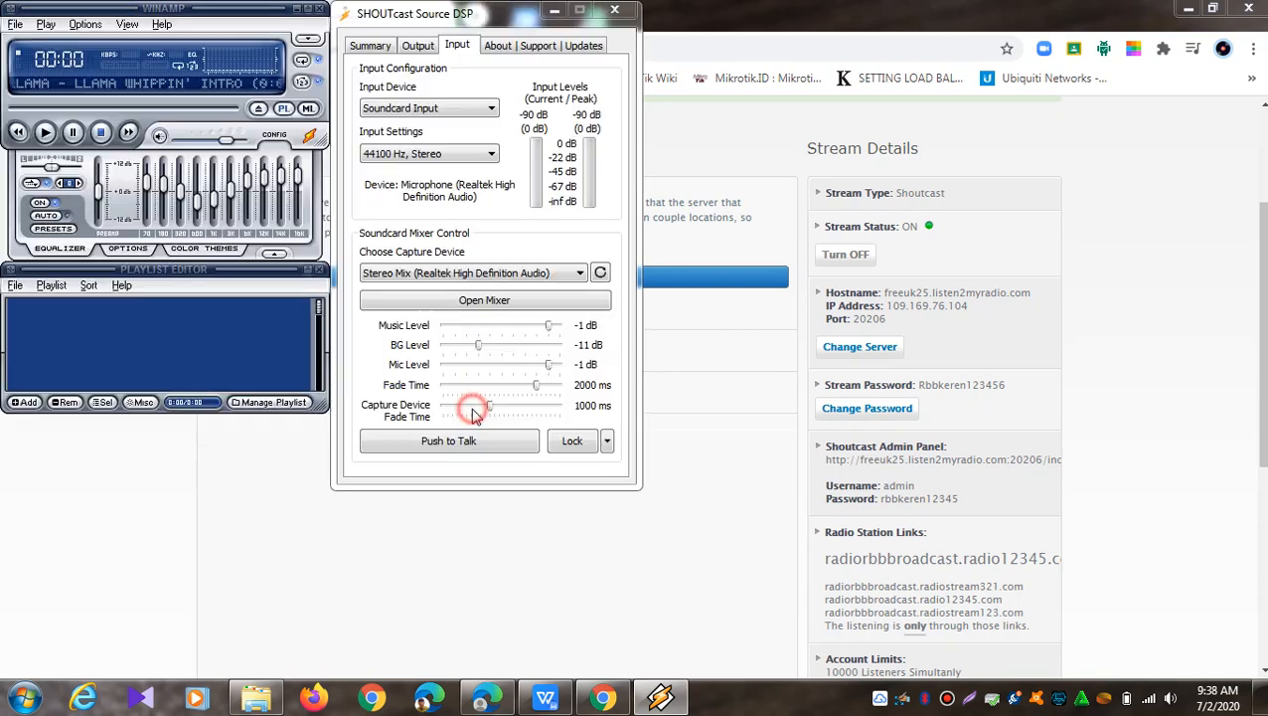
Set the DSP input to Winamp (Recommended), play the alexandra porat track, and minimize Winamp.
left_click(429, 107)
left_click(431, 121)
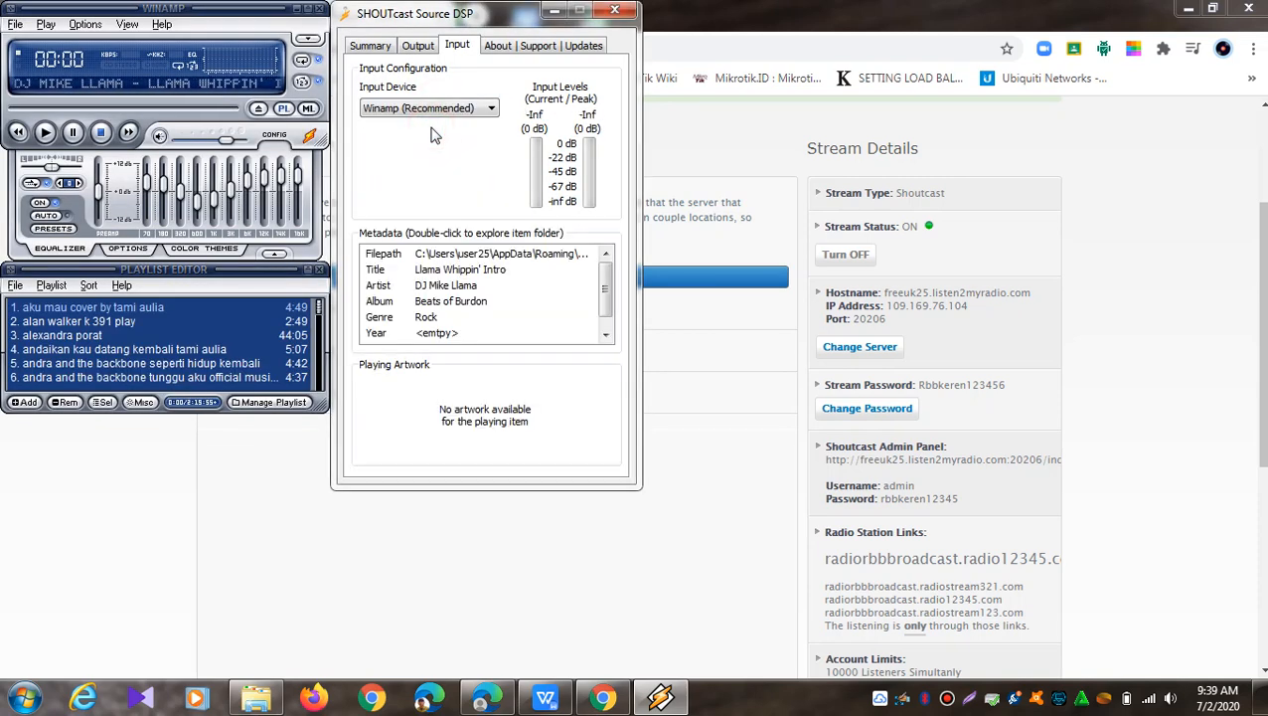
double_click(87, 335)
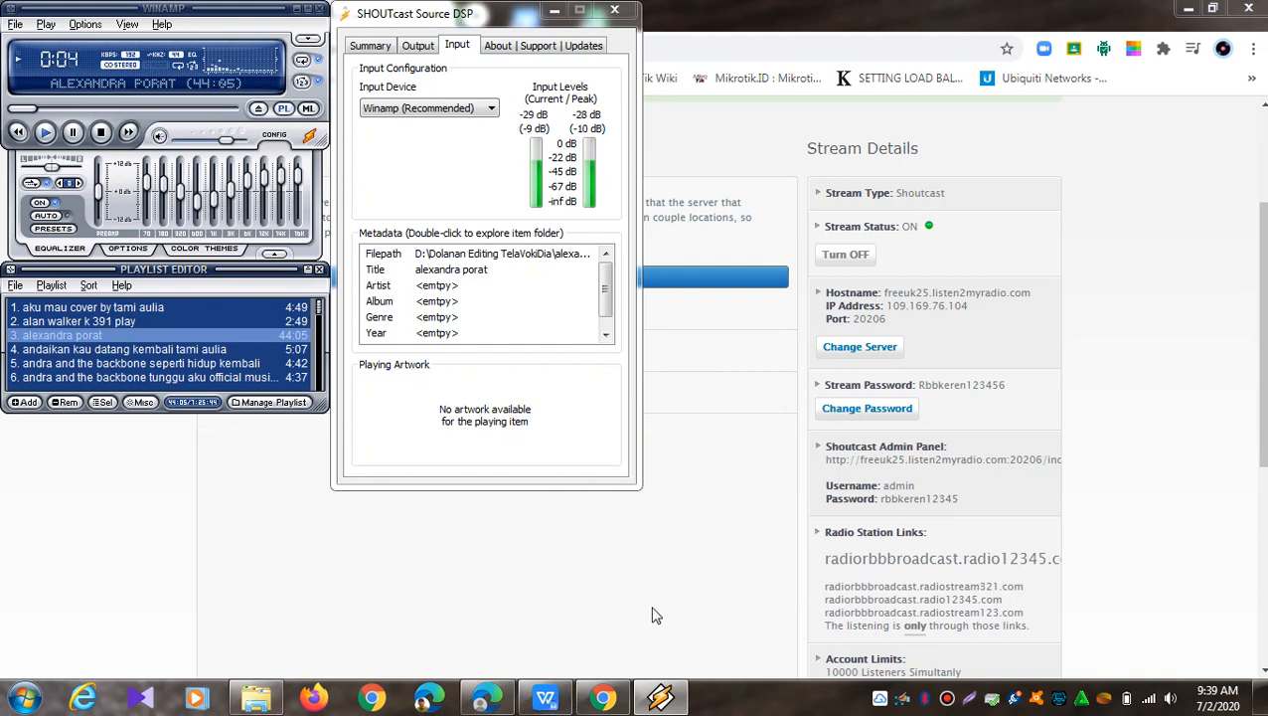
left_click(296, 10)
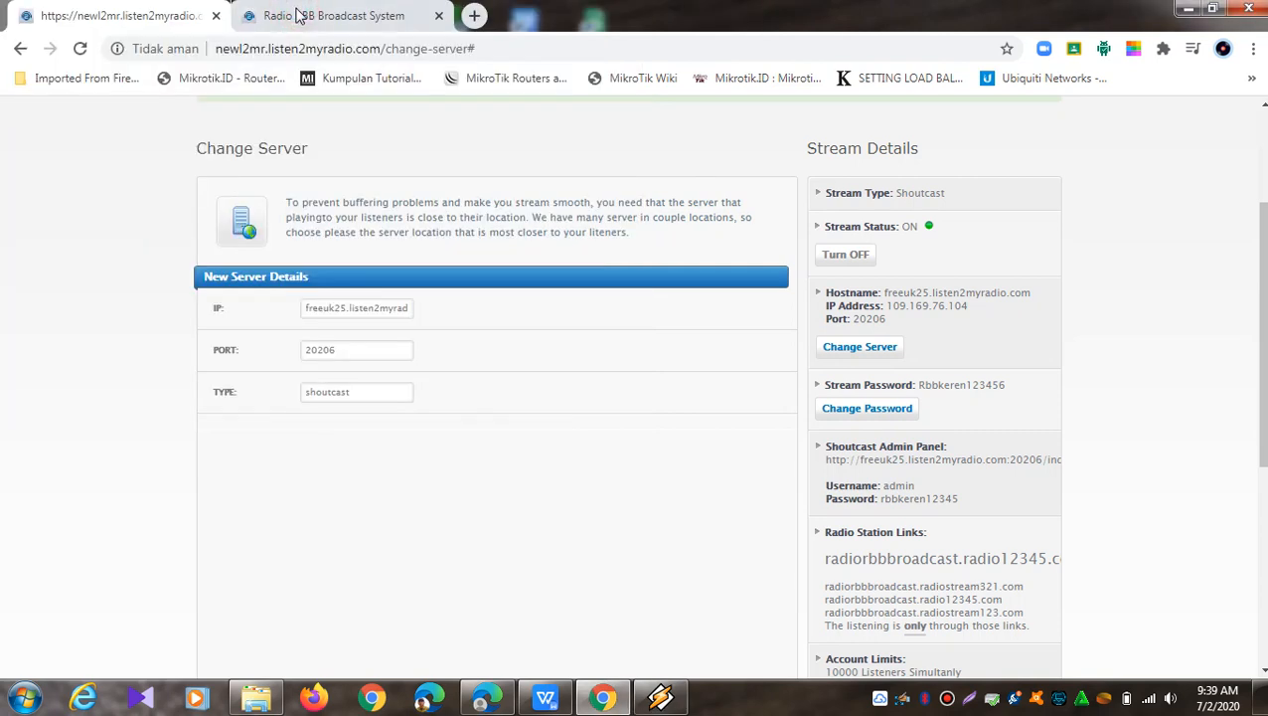
Reload the Radio RBB Broadcast System tab and restart its stream, then return to Change Server.
left_click(298, 14)
left_click(233, 323)
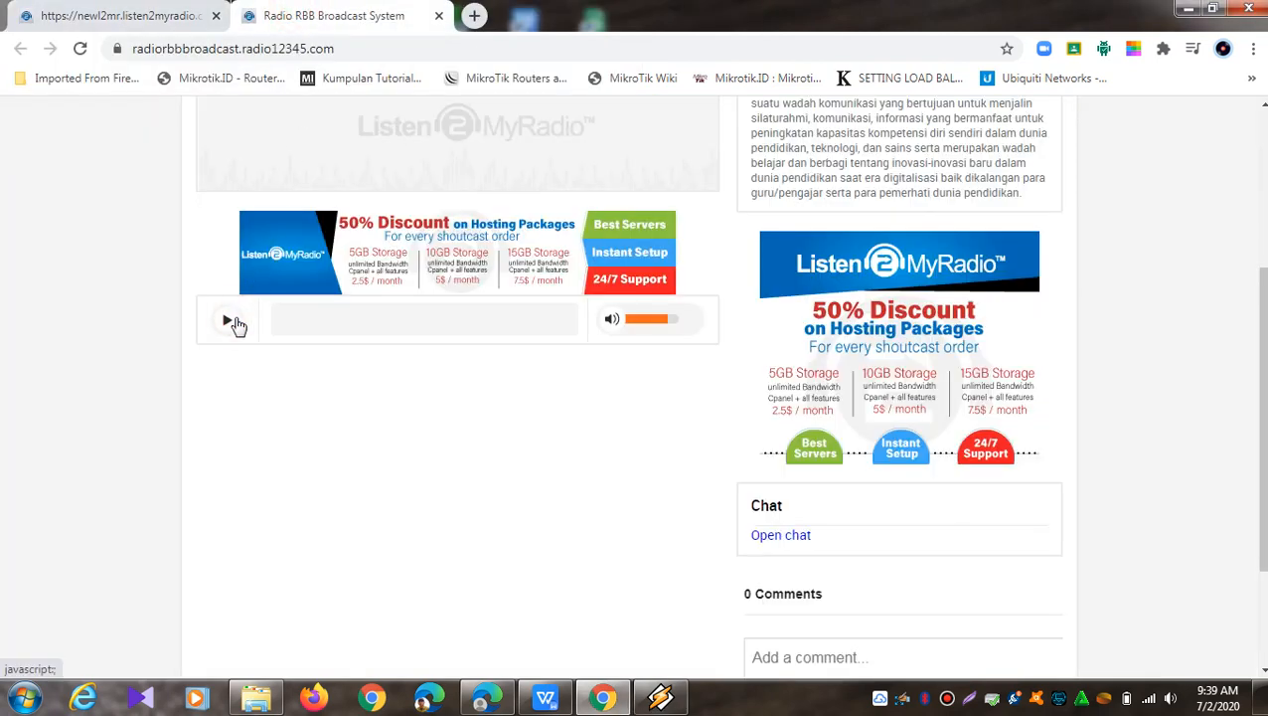
left_click(233, 323)
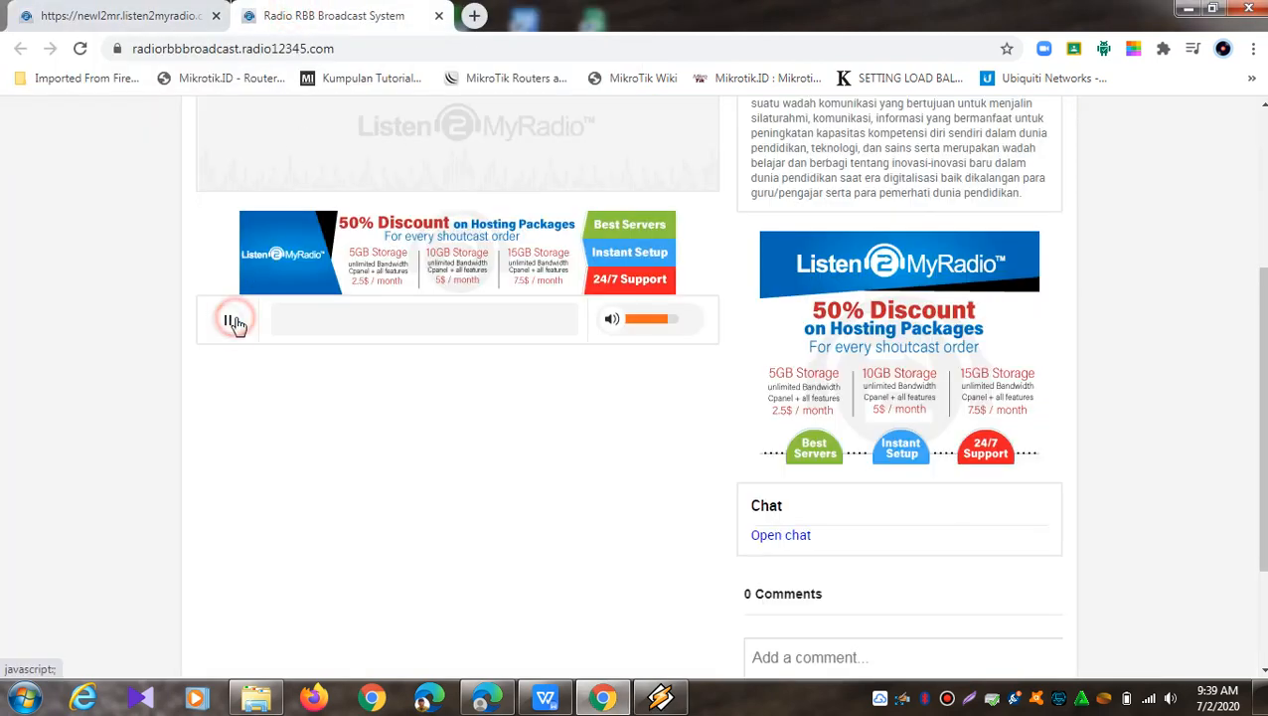
right_click(357, 29)
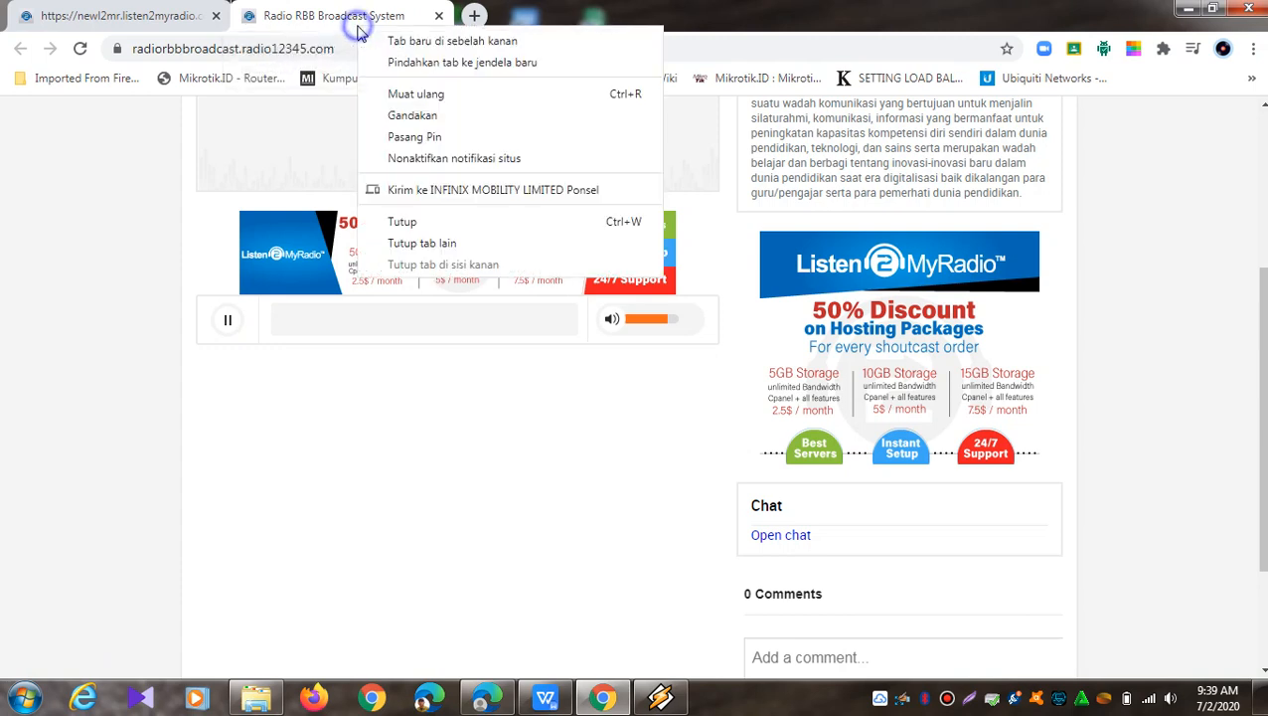
left_click(431, 97)
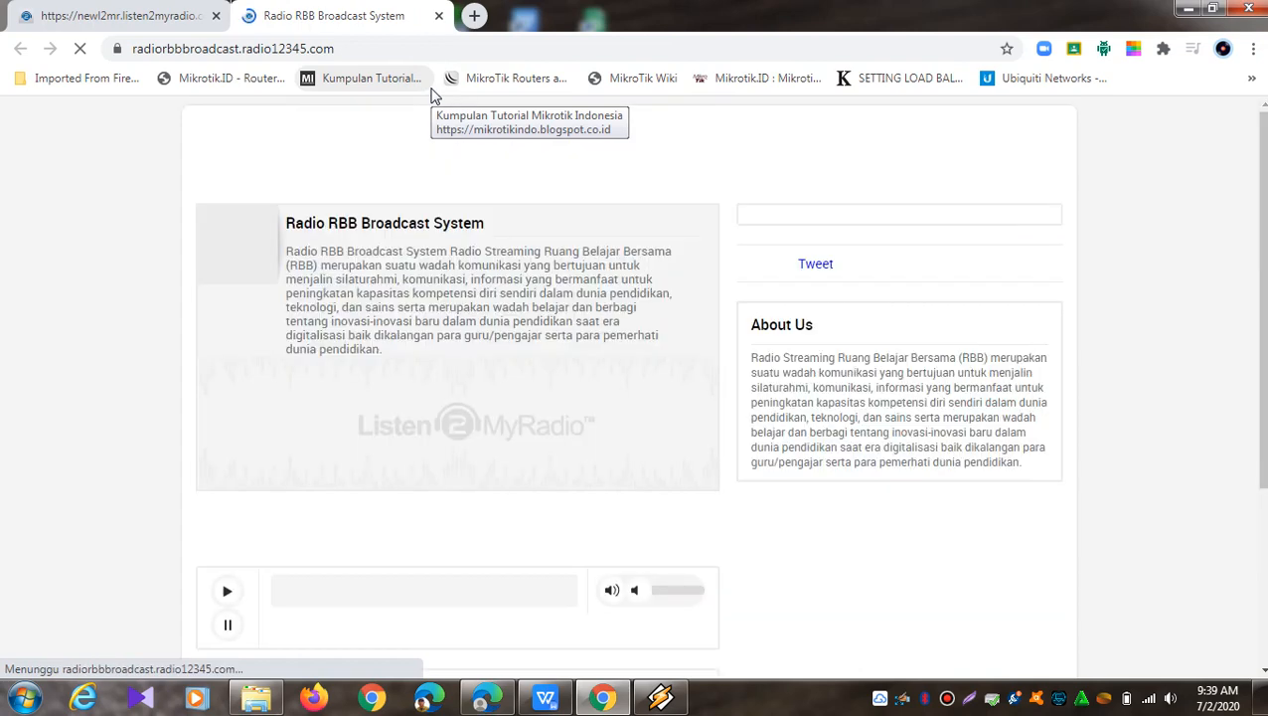
scroll(483, 372, "down", 3)
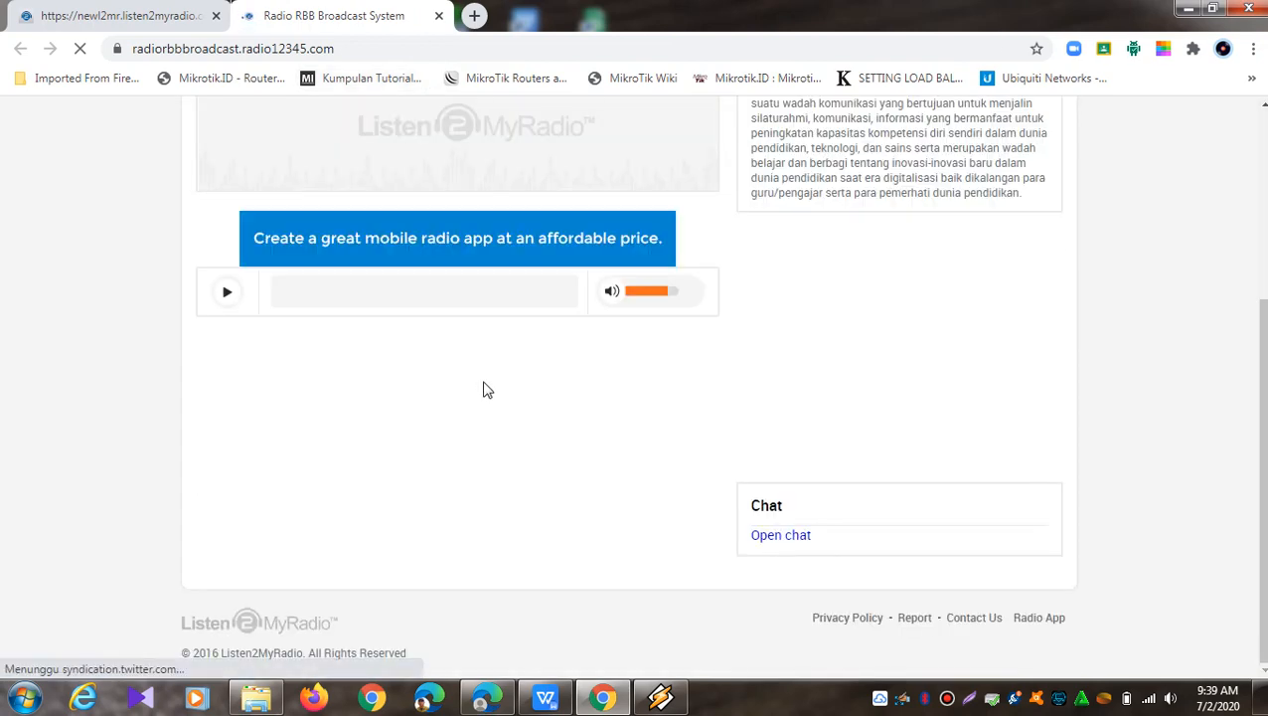
left_click(229, 298)
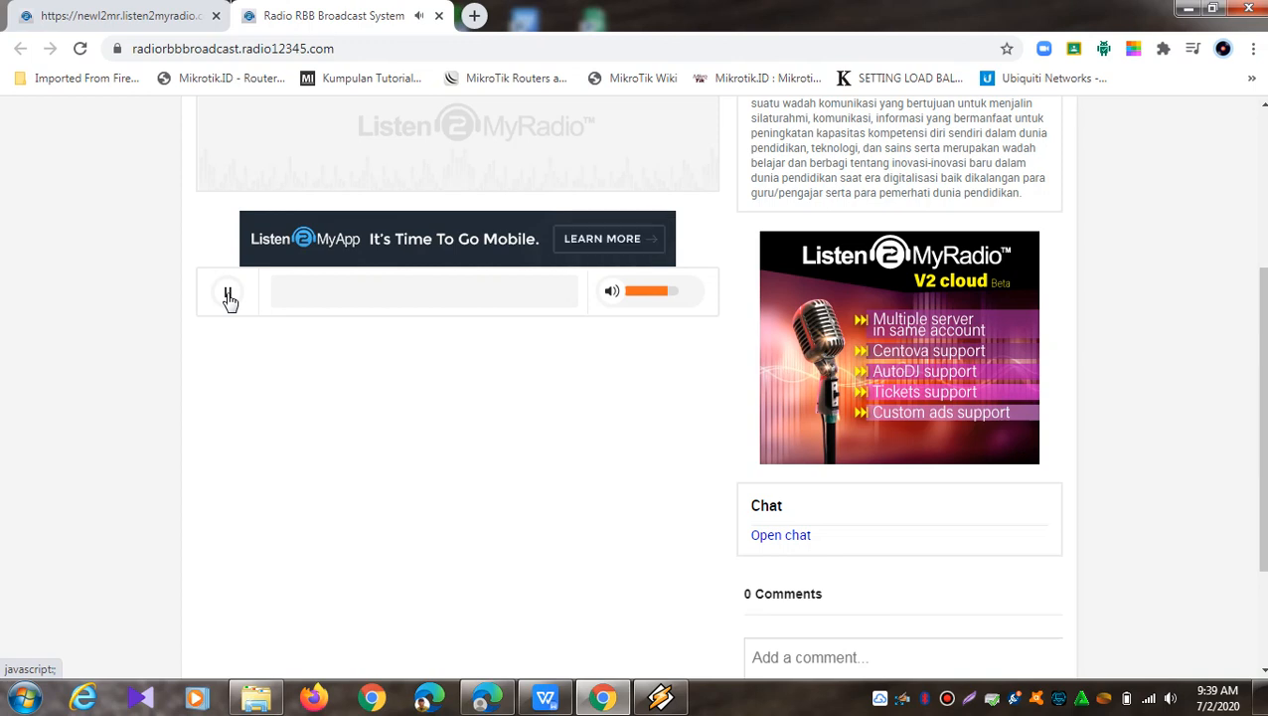
left_click(65, 12)
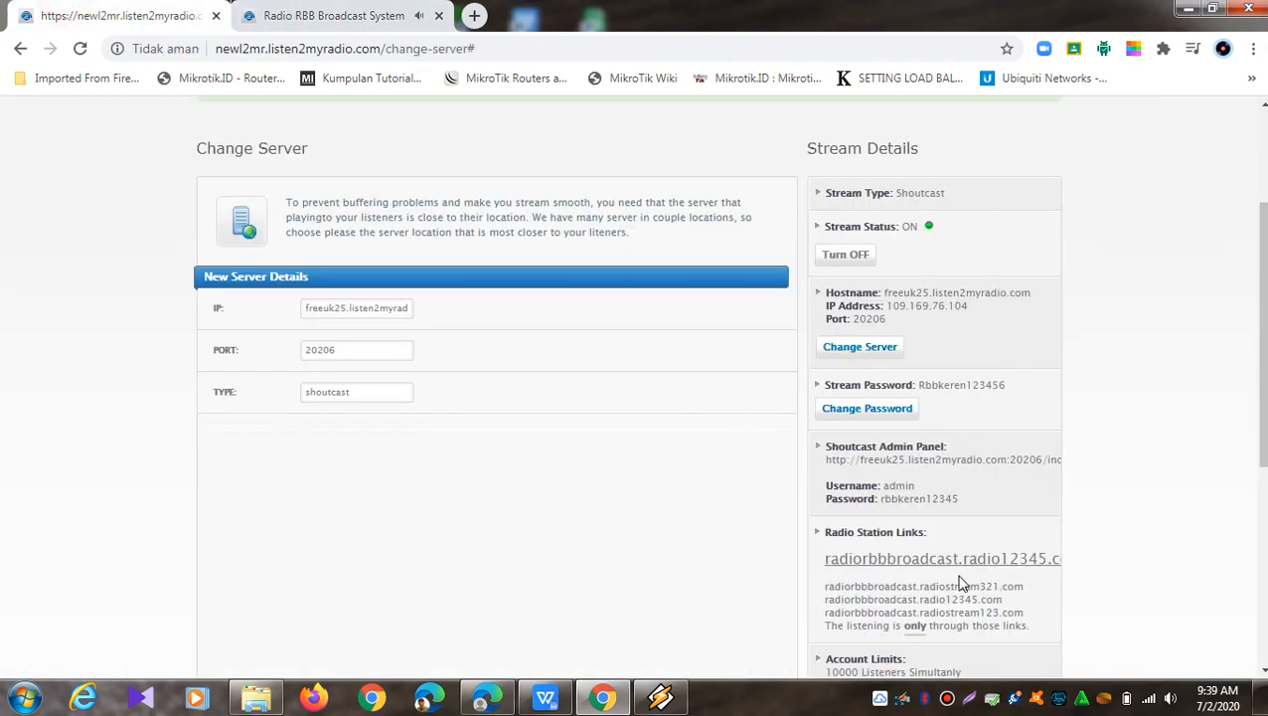
Send the radiorbbbroadcast.radio12345.com link to the INFINIX phone and dismiss the notification.
scroll(987, 616, "down", 2)
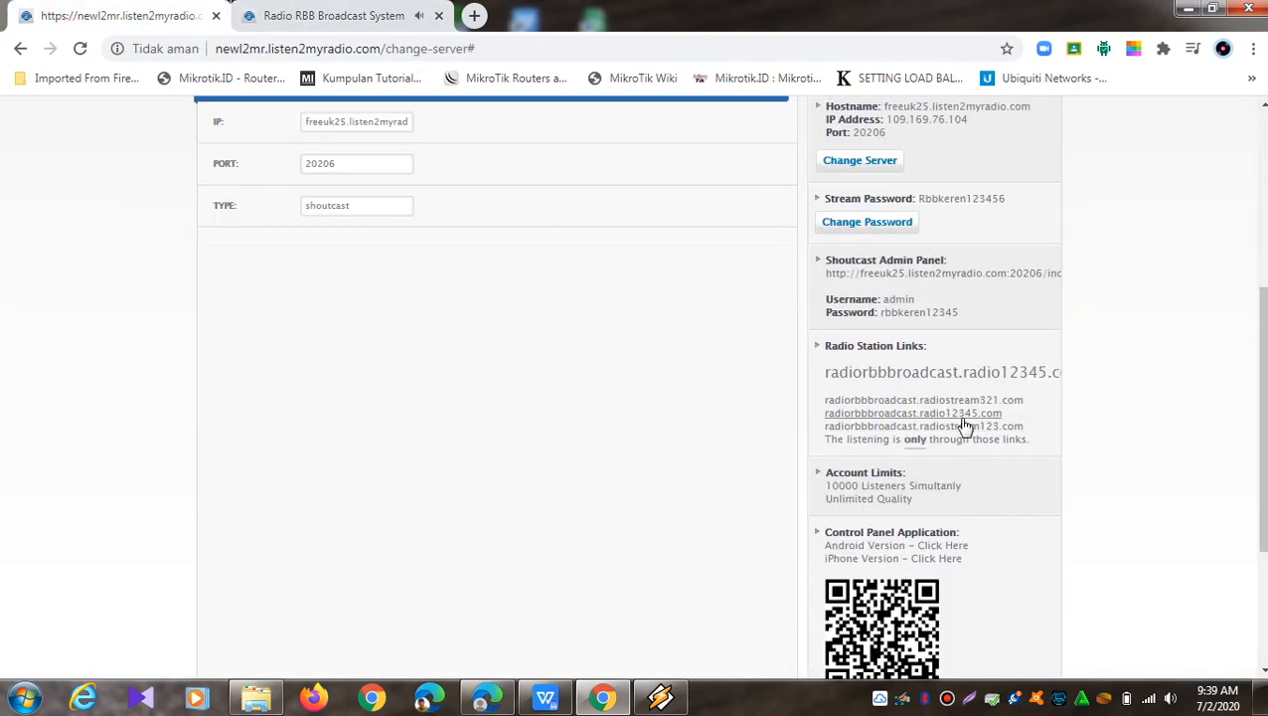
right_click(961, 419)
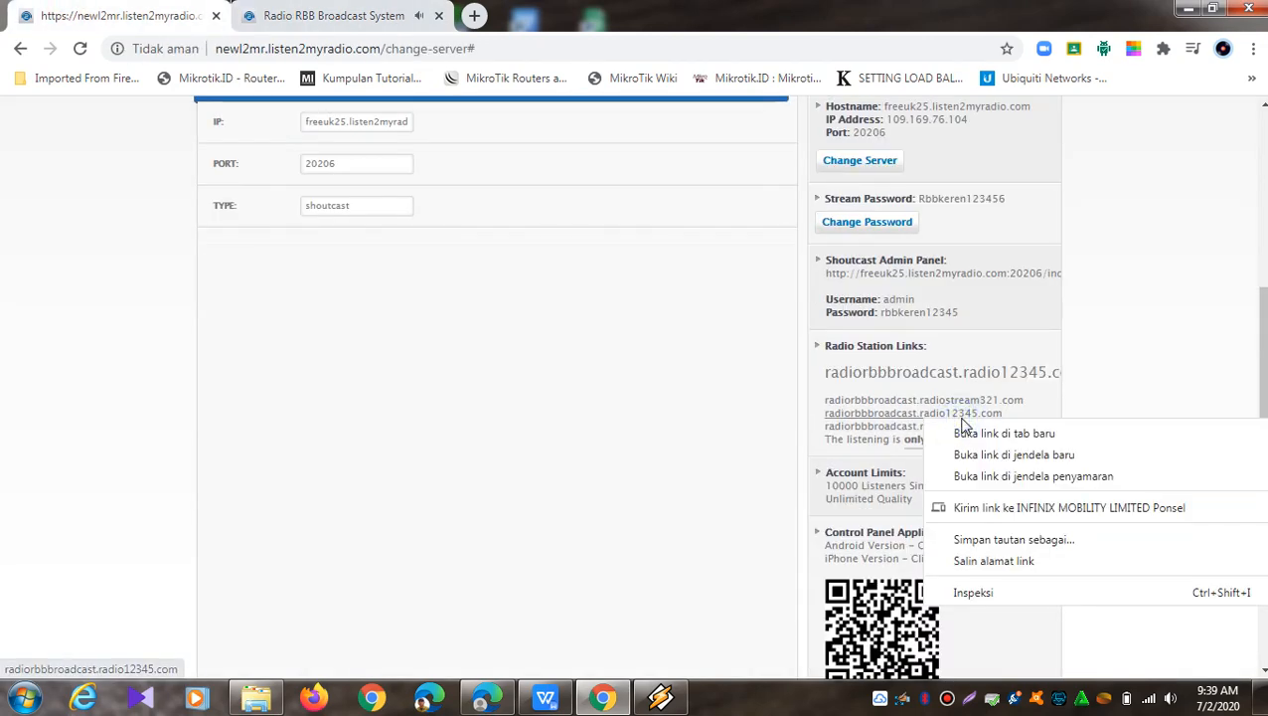
left_click(983, 508)
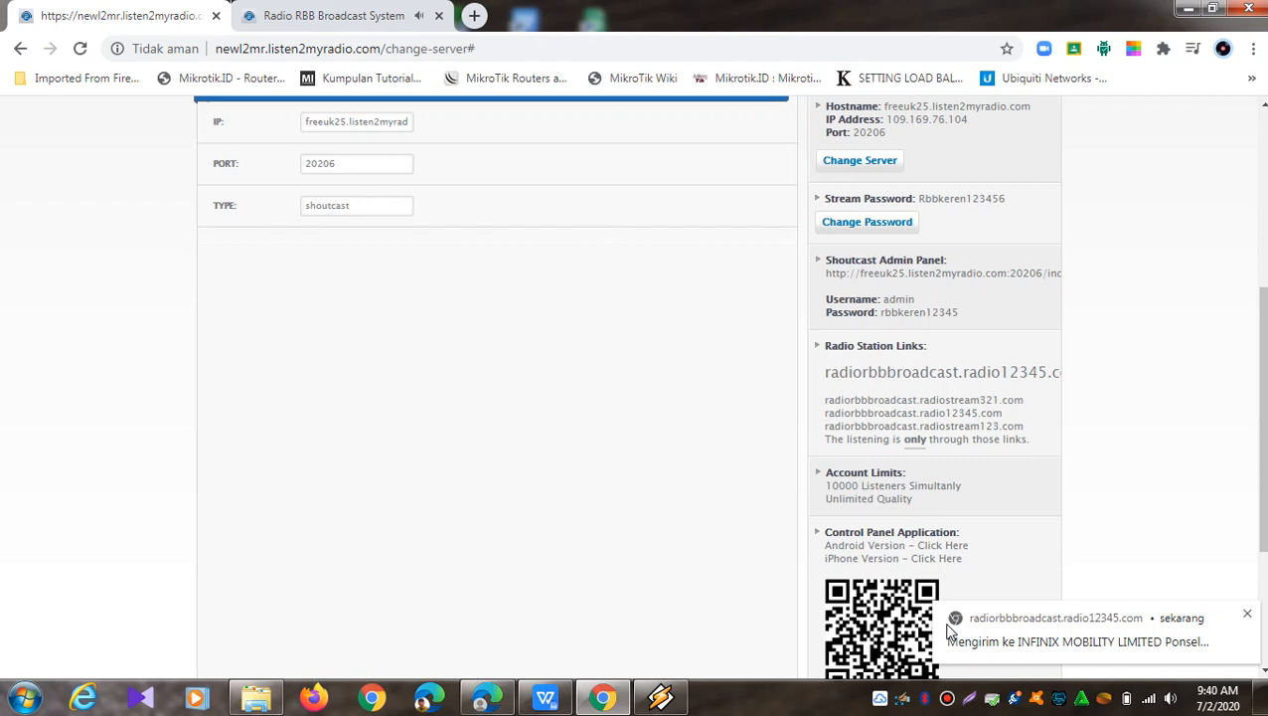
mouse_move(604, 698)
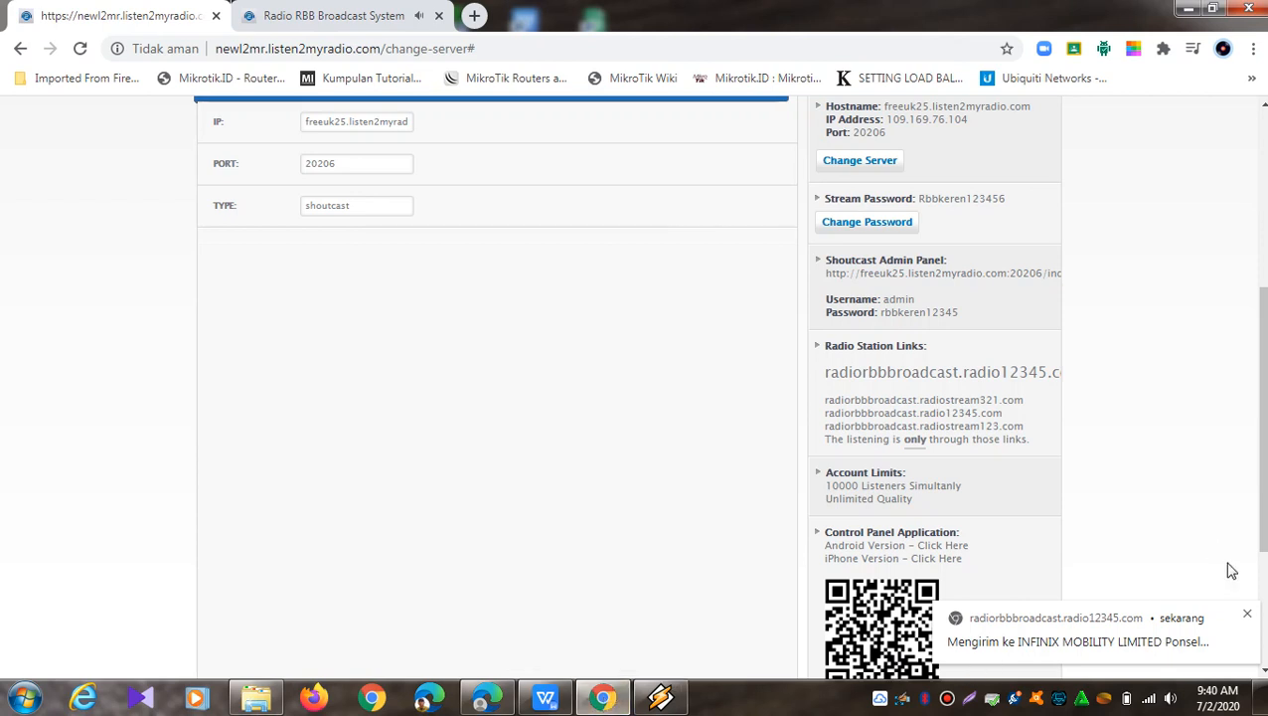
left_click(1250, 615)
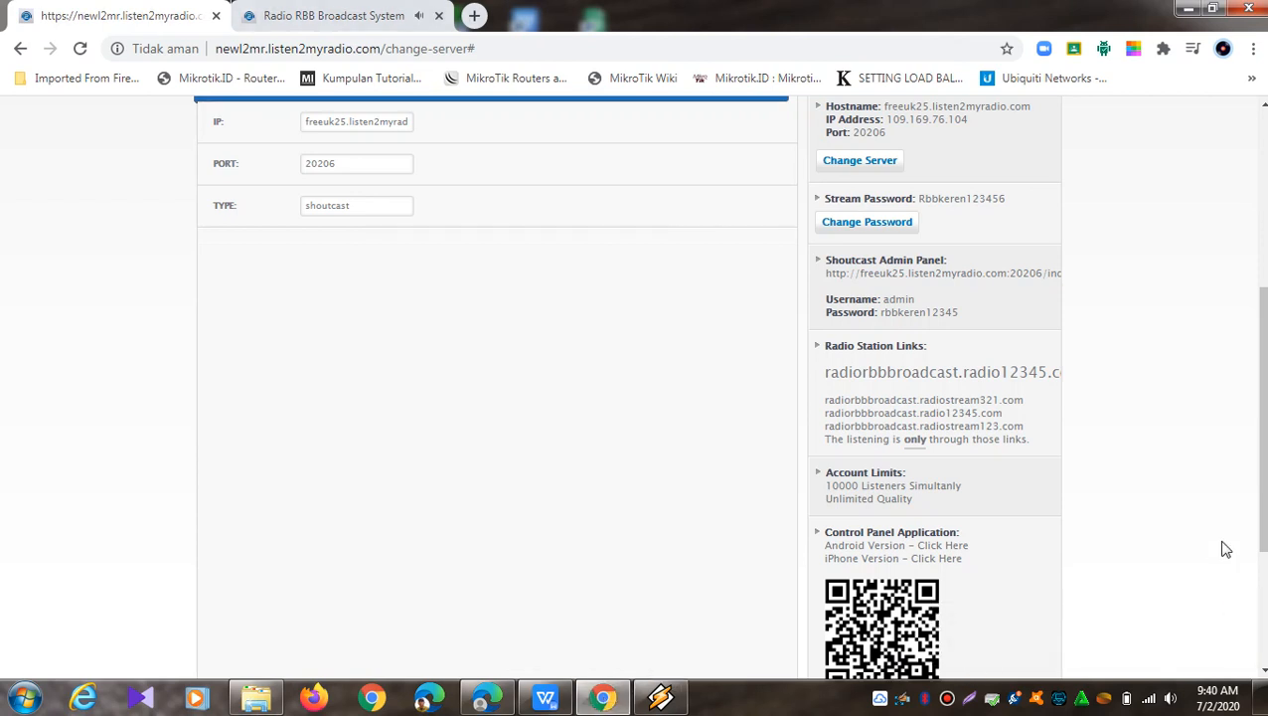
Scroll the phone's Radio RBB station page down to the web player and back to the description.
left_click_drag(1258, 478, 1260, 290)
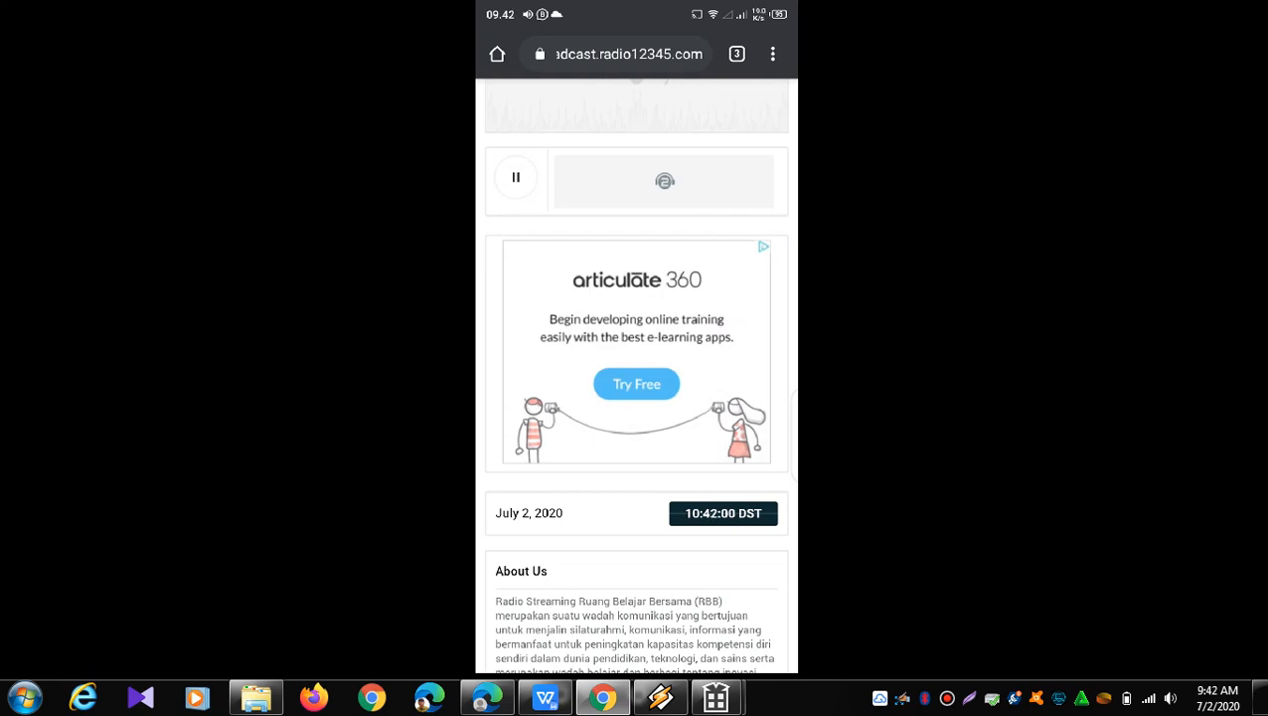
scroll(636, 377, "down", 10)
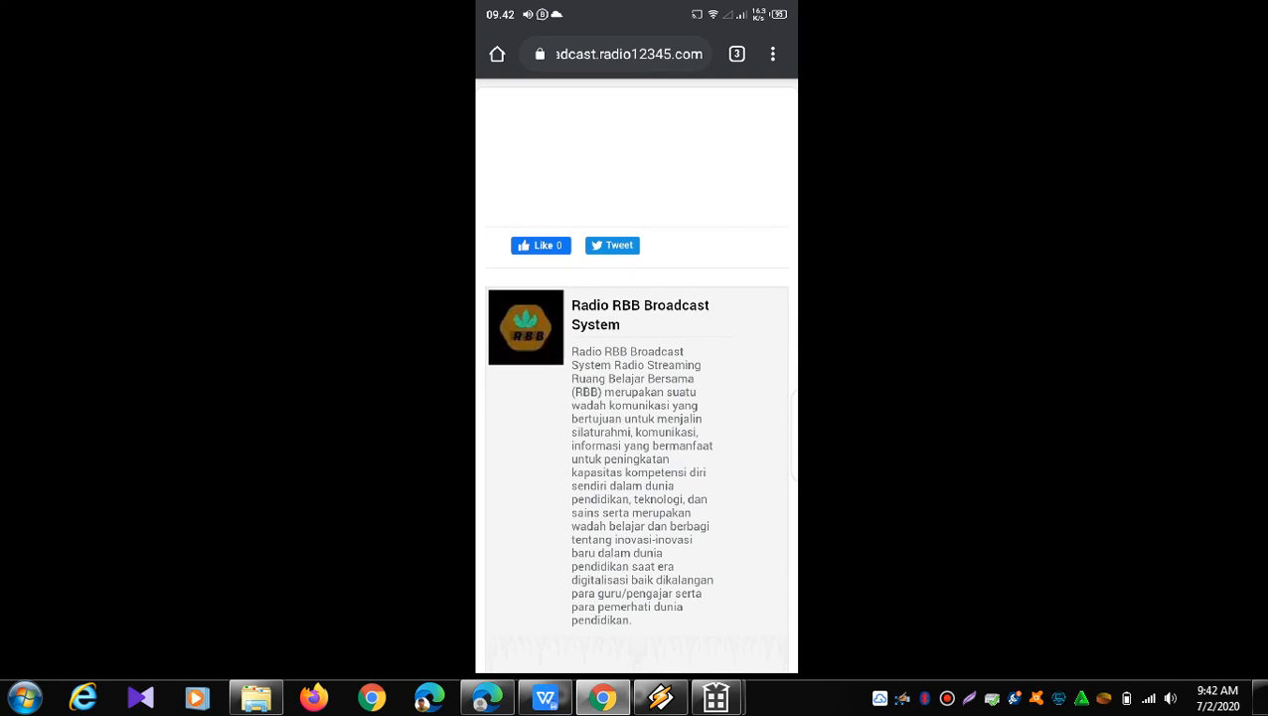
scroll(636, 377, "down", 10)
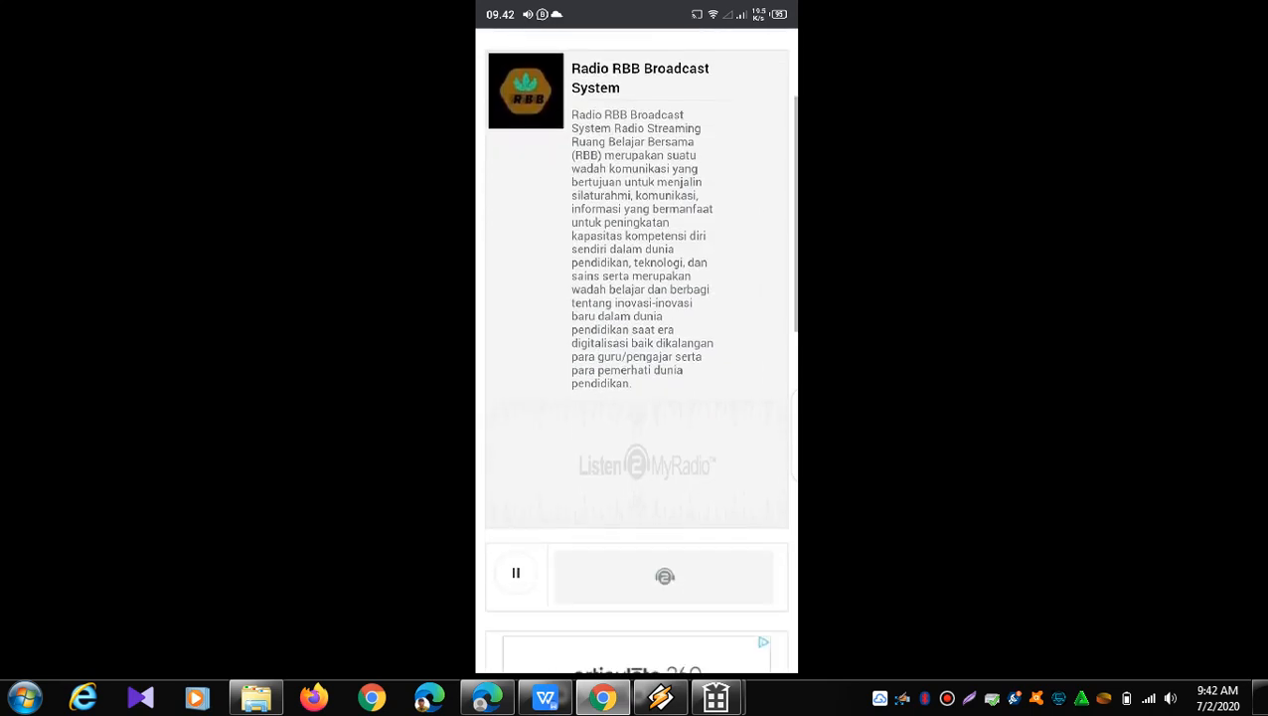
scroll(636, 377, "down", 5)
scroll(636, 378, "up", 5)
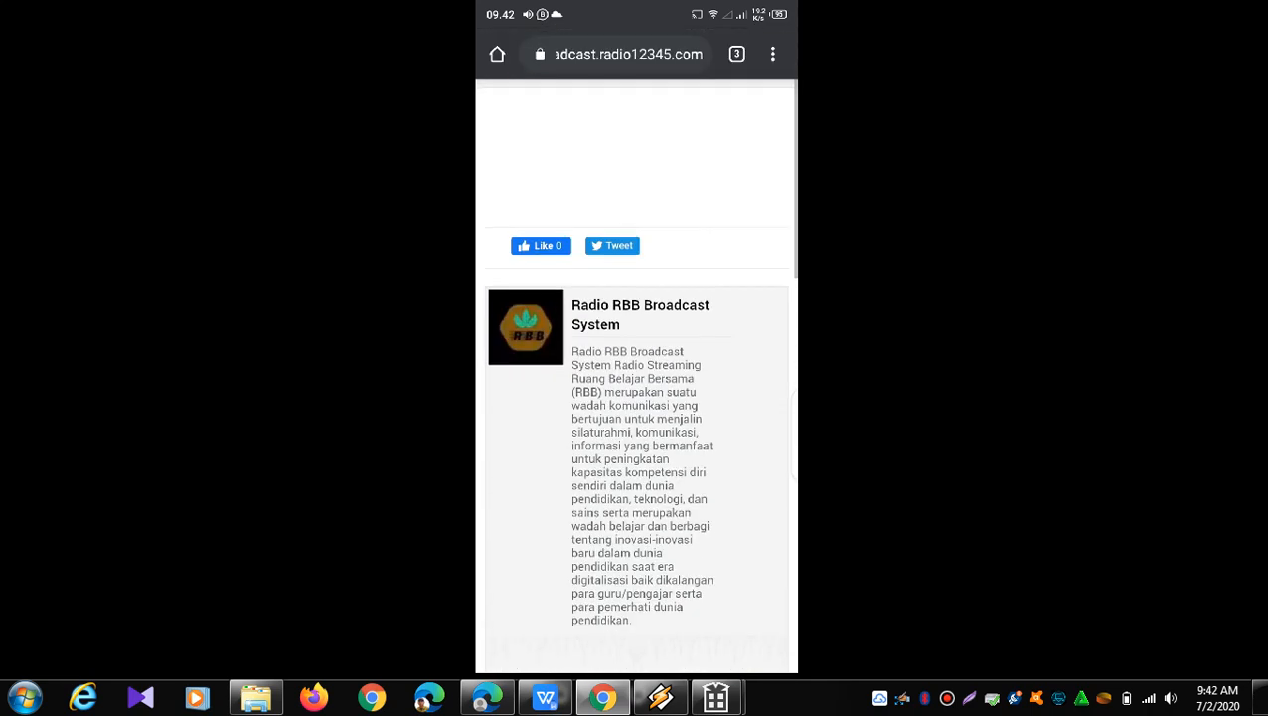
scroll(636, 378, "down", 5)
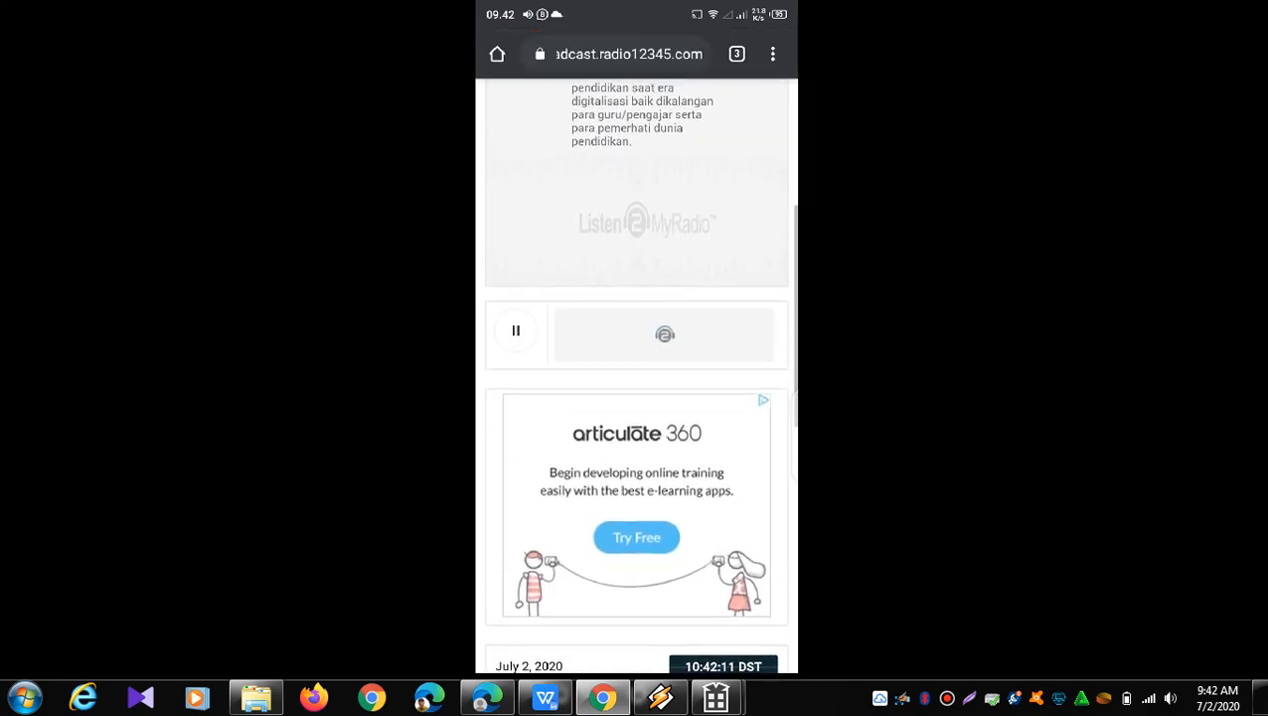
scroll(636, 378, "up", 5)
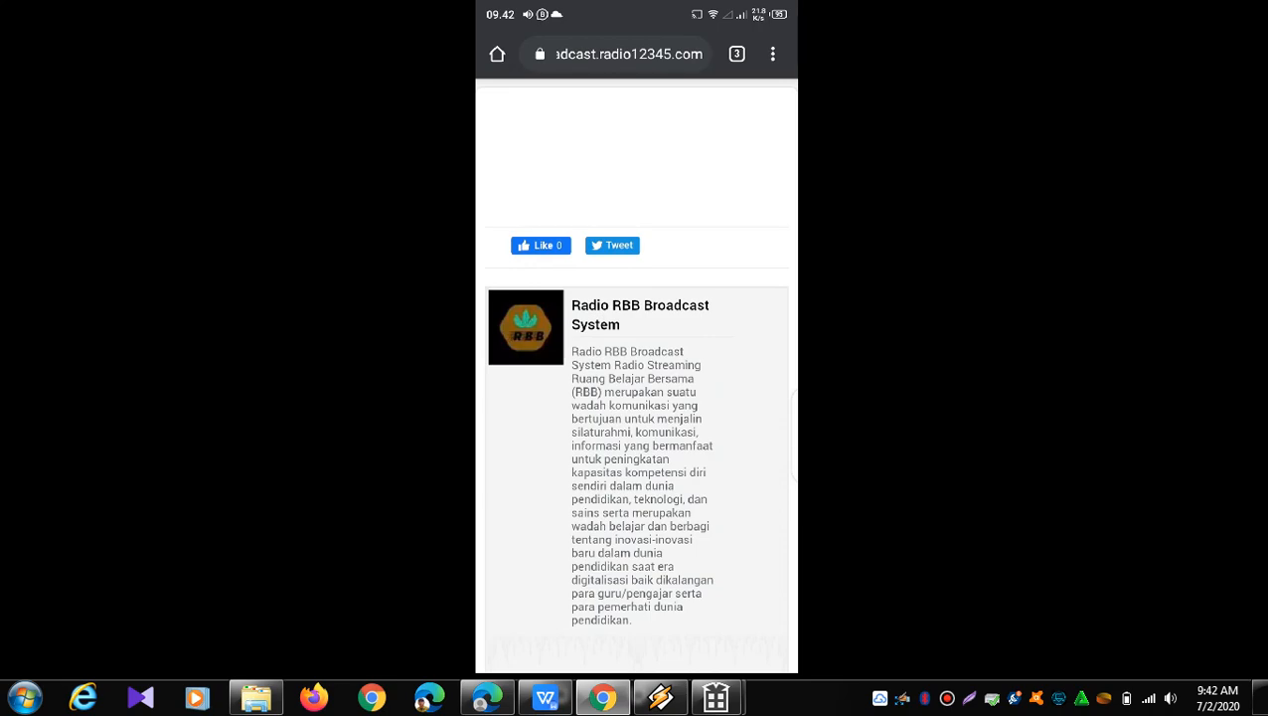
Leave Chrome and open the Listen2MyRadio app, dismissing the station-not-found alert.
left_click(636, 694)
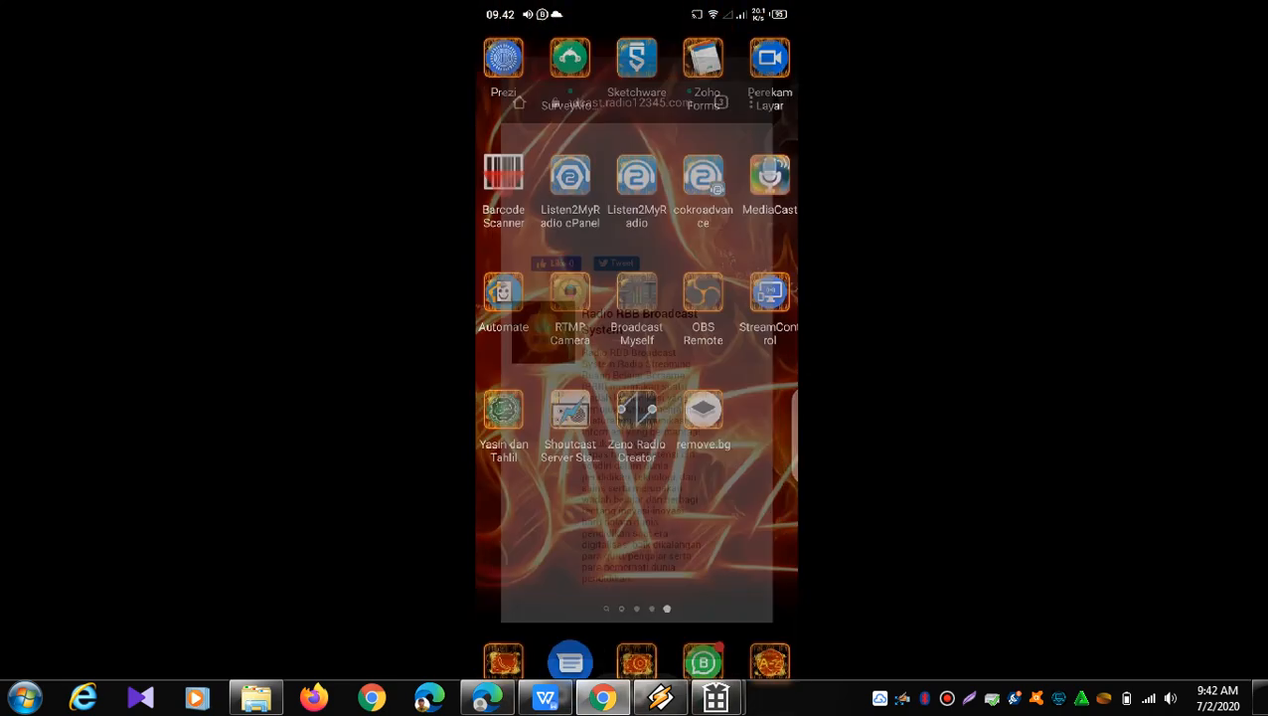
scroll(637, 326, "left", 3)
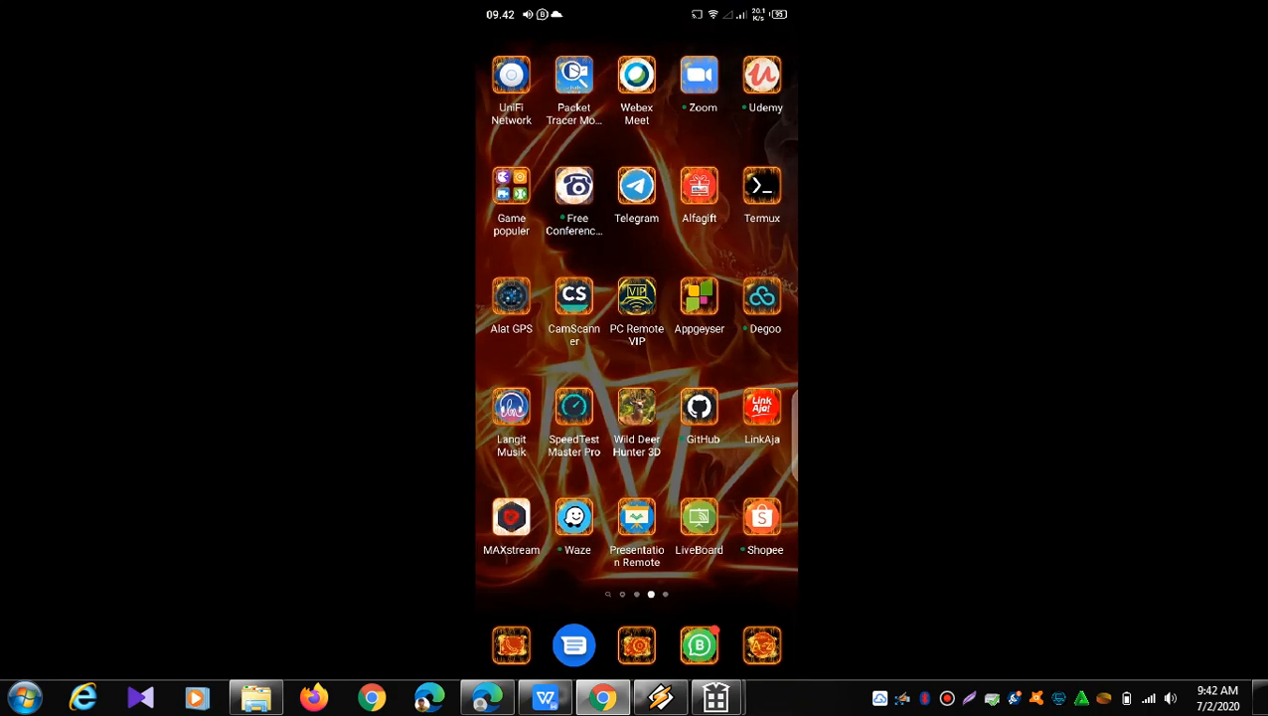
scroll(636, 326, "right", 3)
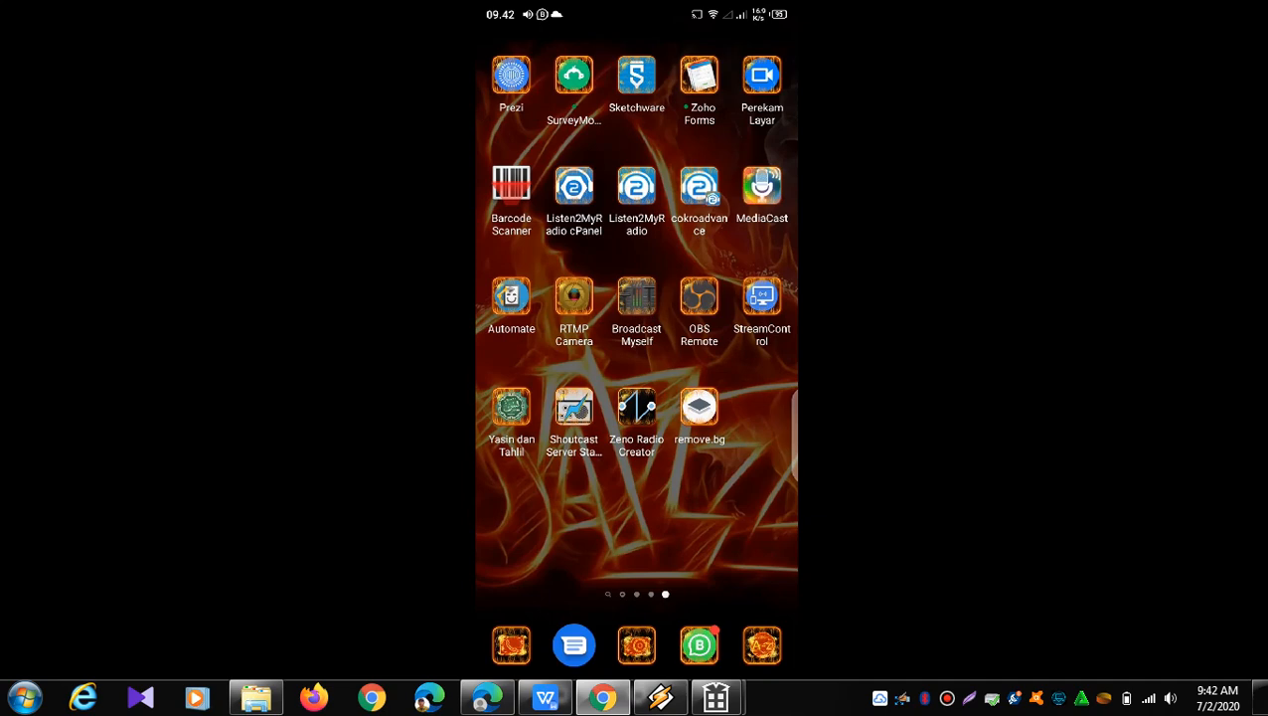
left_click_drag(636, 667, 636, 447)
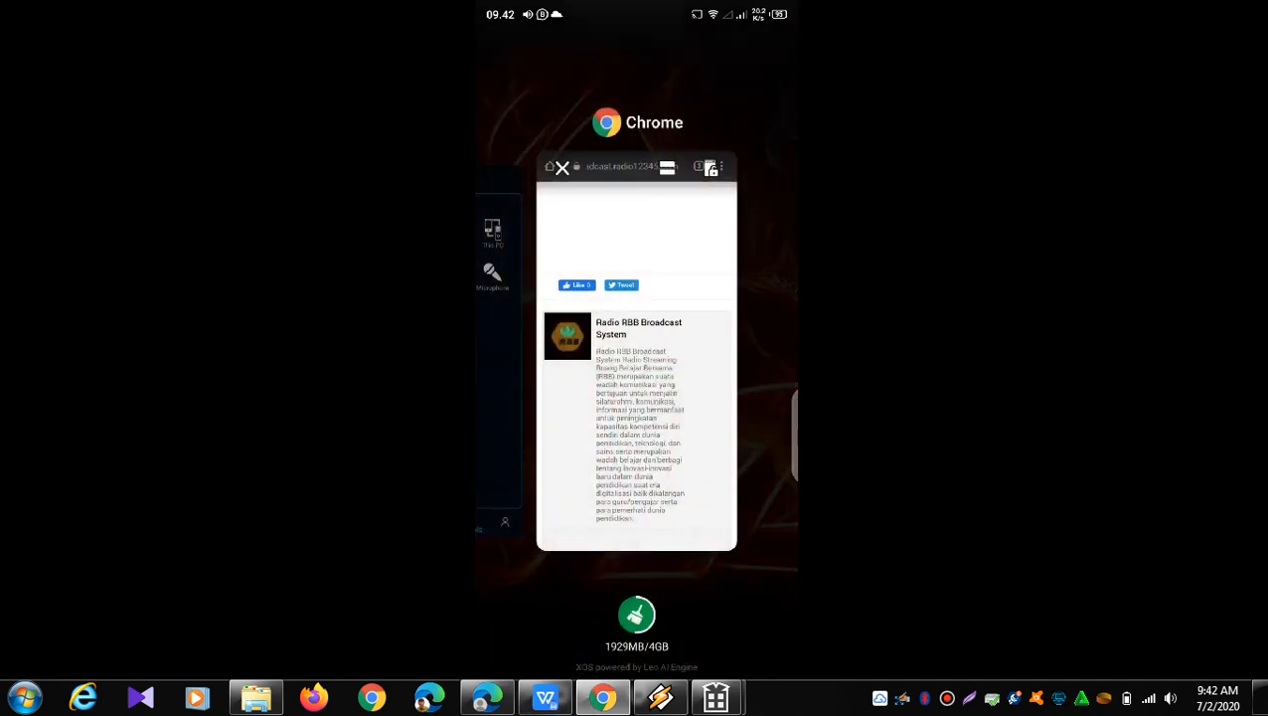
left_click(596, 358)
scroll(636, 398, "down", 5)
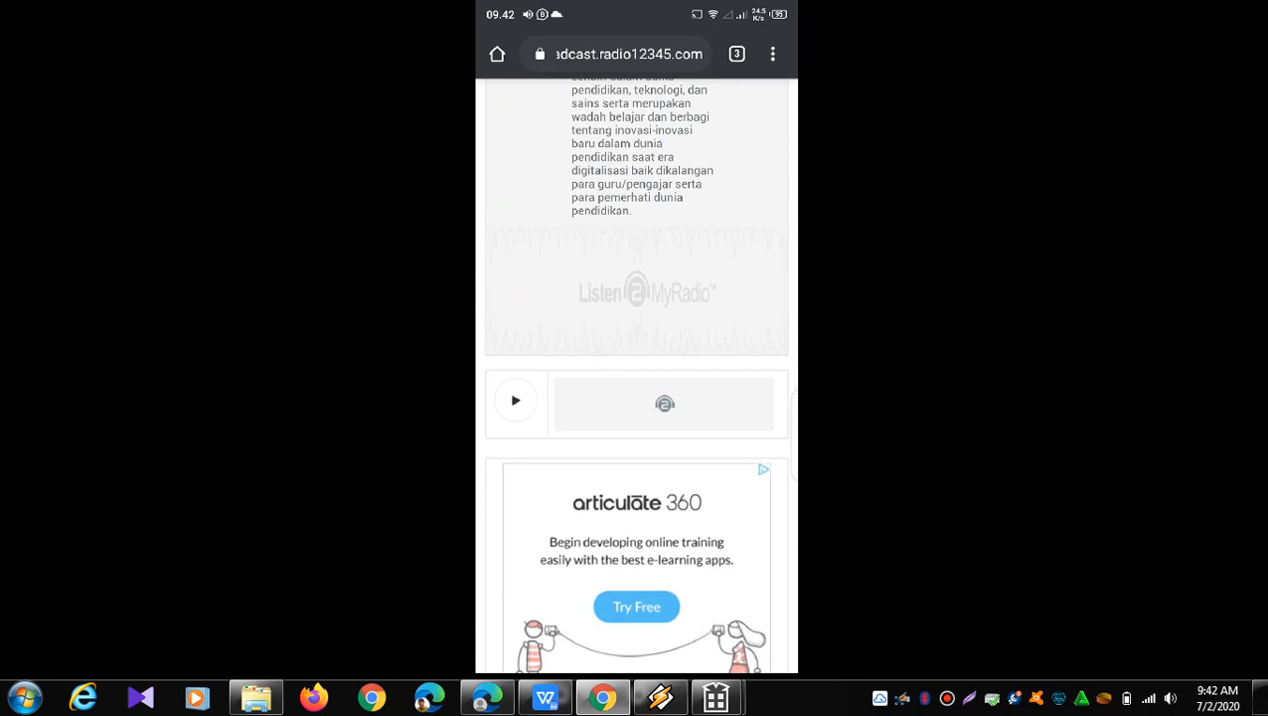
left_click_drag(636, 670, 636, 447)
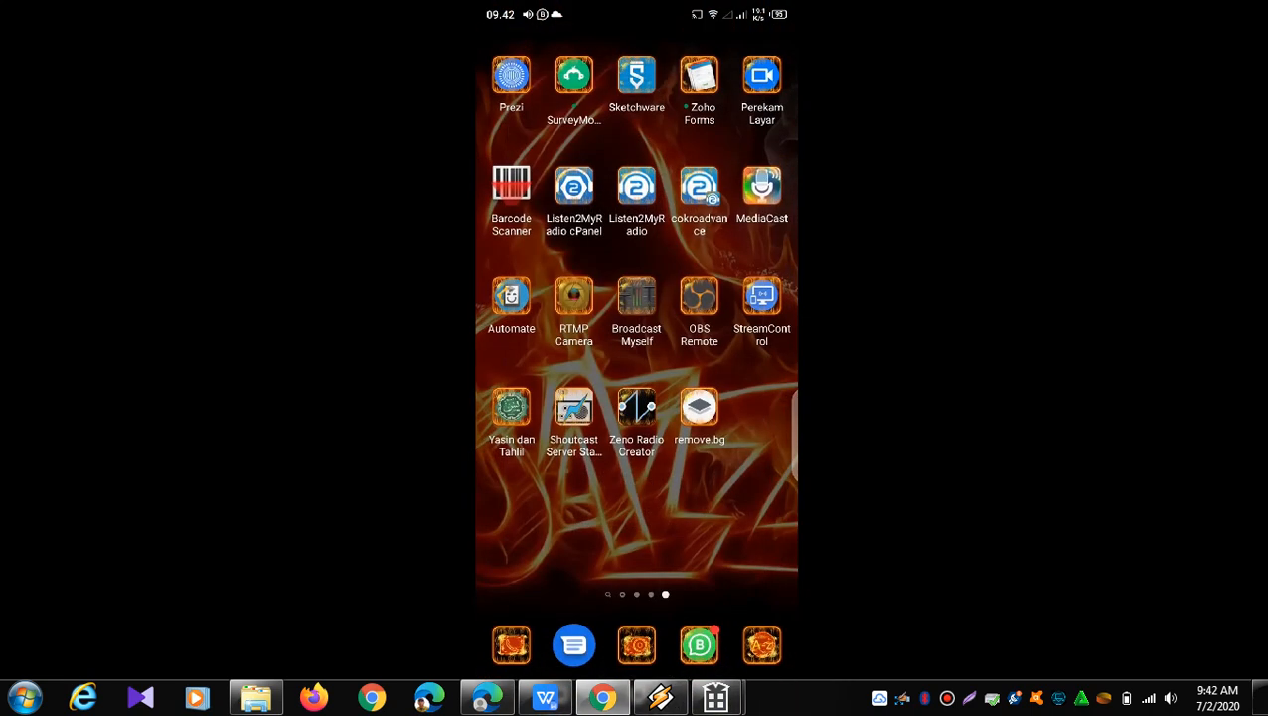
left_click(636, 187)
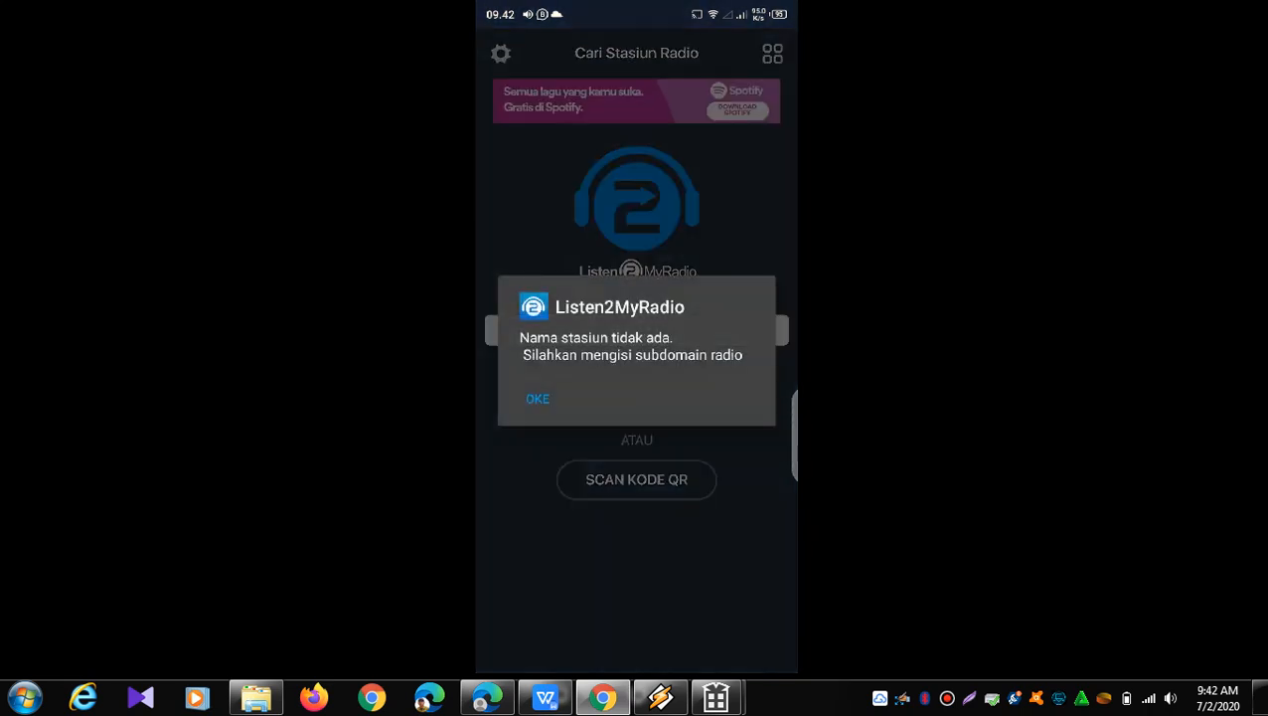
left_click(538, 399)
left_click(636, 330)
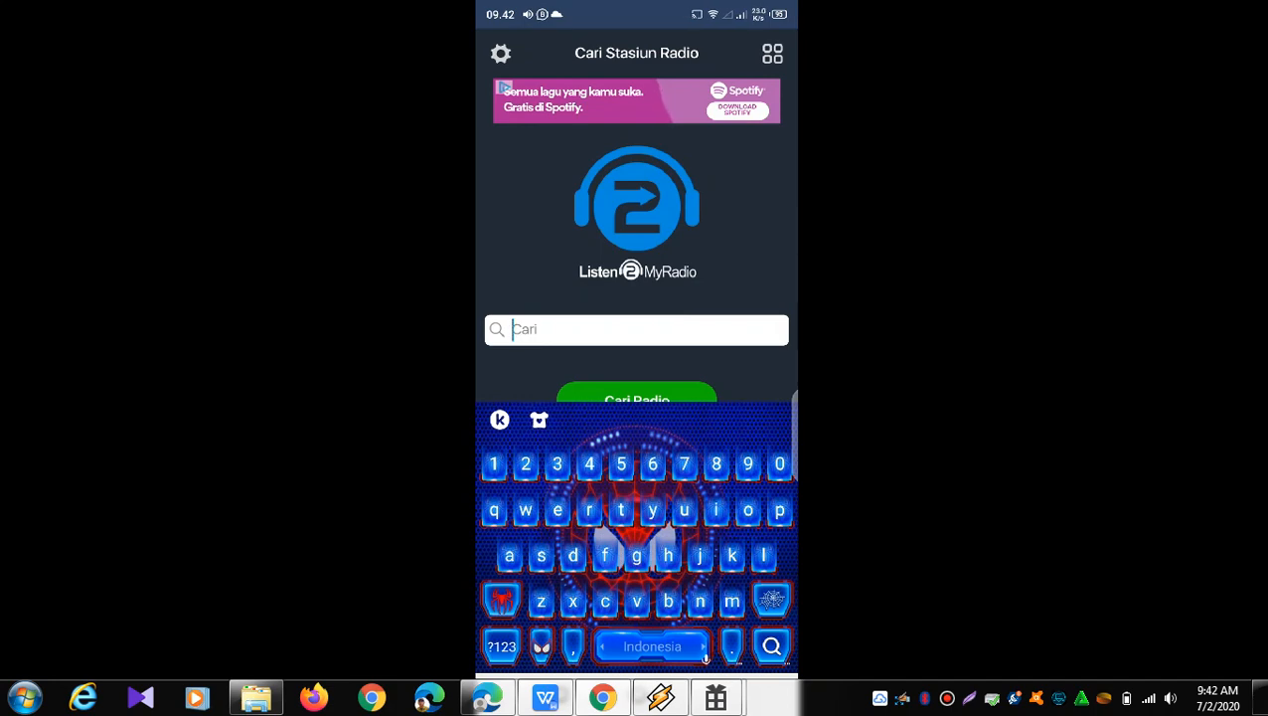
left_click(636, 330)
Return to Chrome and copy the station page's URL from the address bar.
left_click(636, 694)
left_click(552, 693)
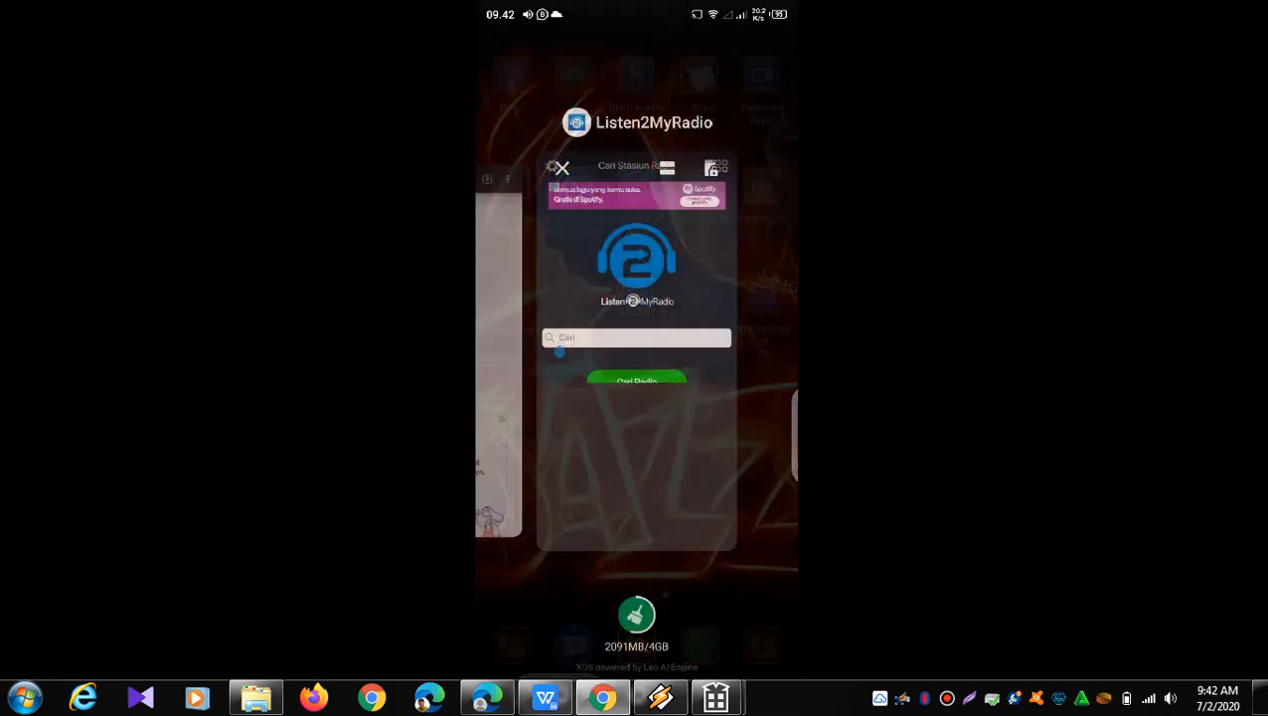
left_click_drag(557, 368, 606, 368)
left_click(726, 348)
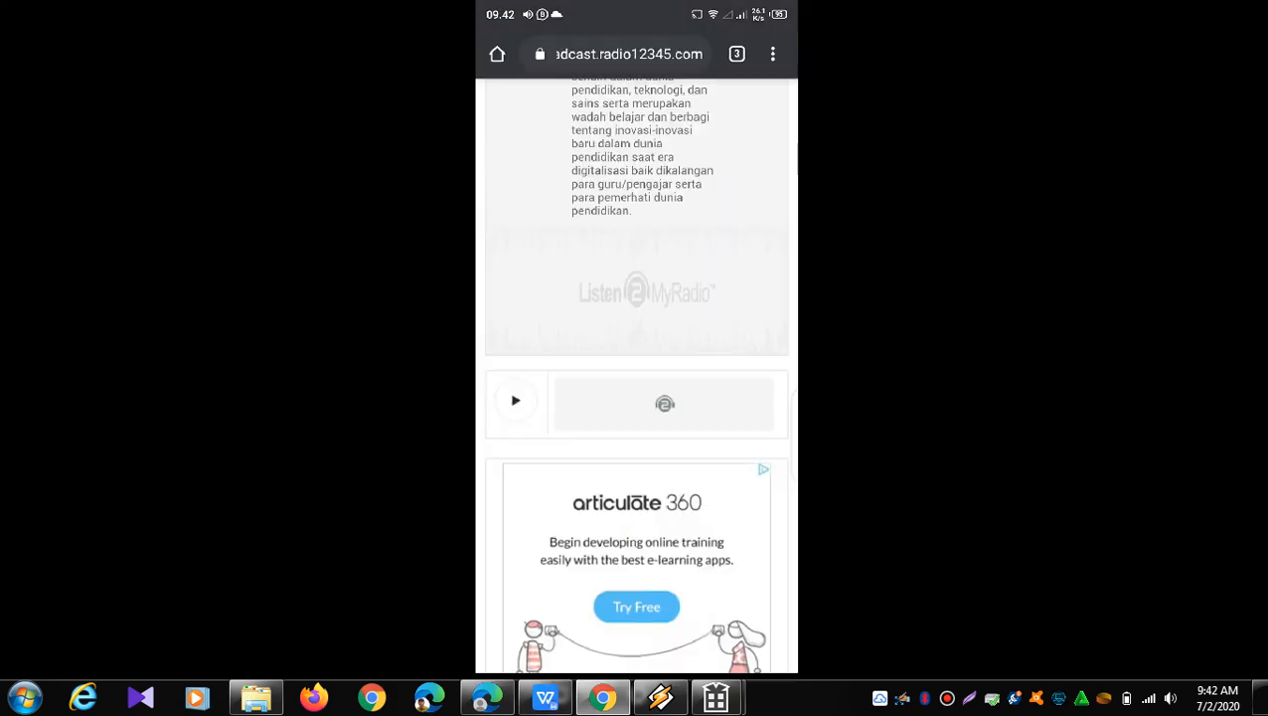
left_click(629, 53)
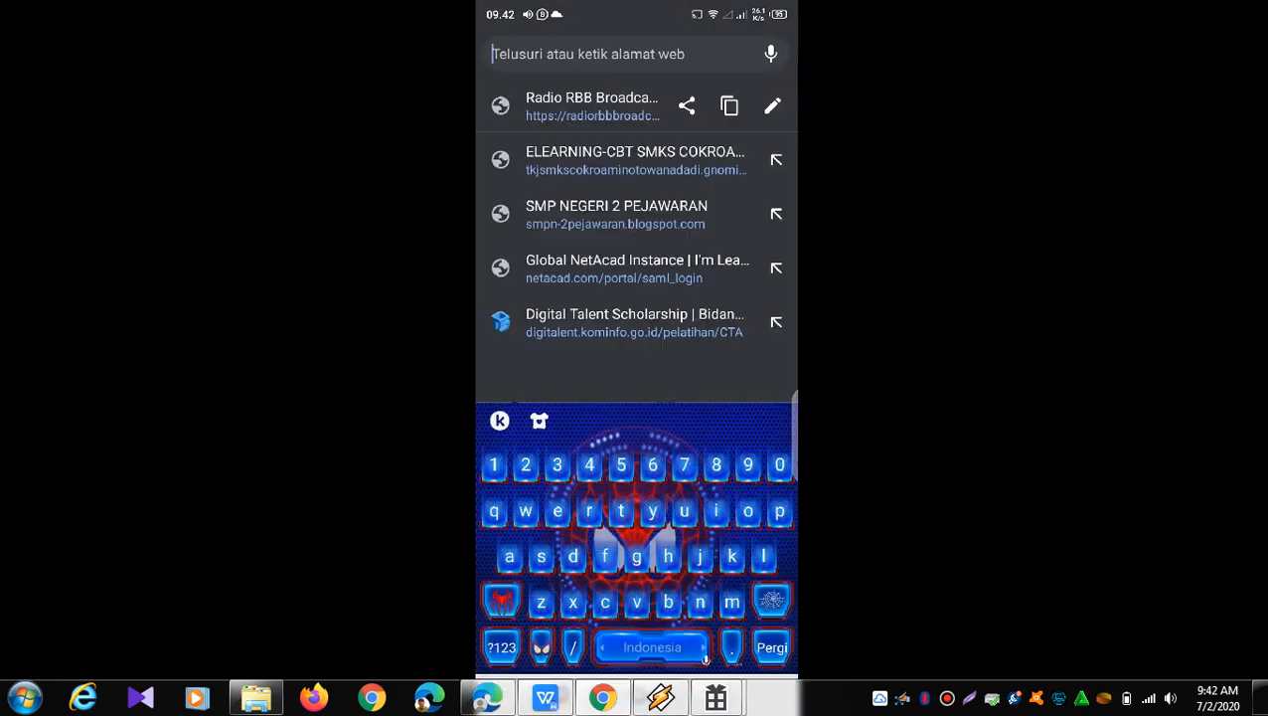
left_click(730, 105)
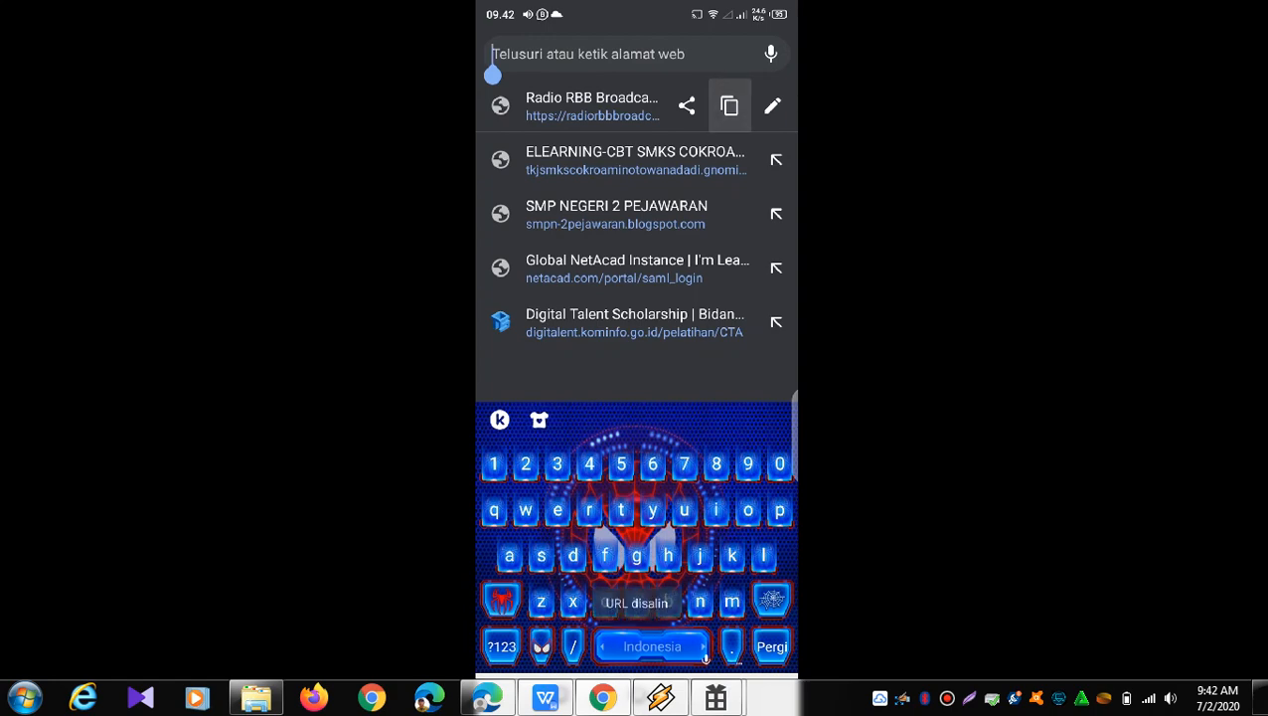
key("Home")
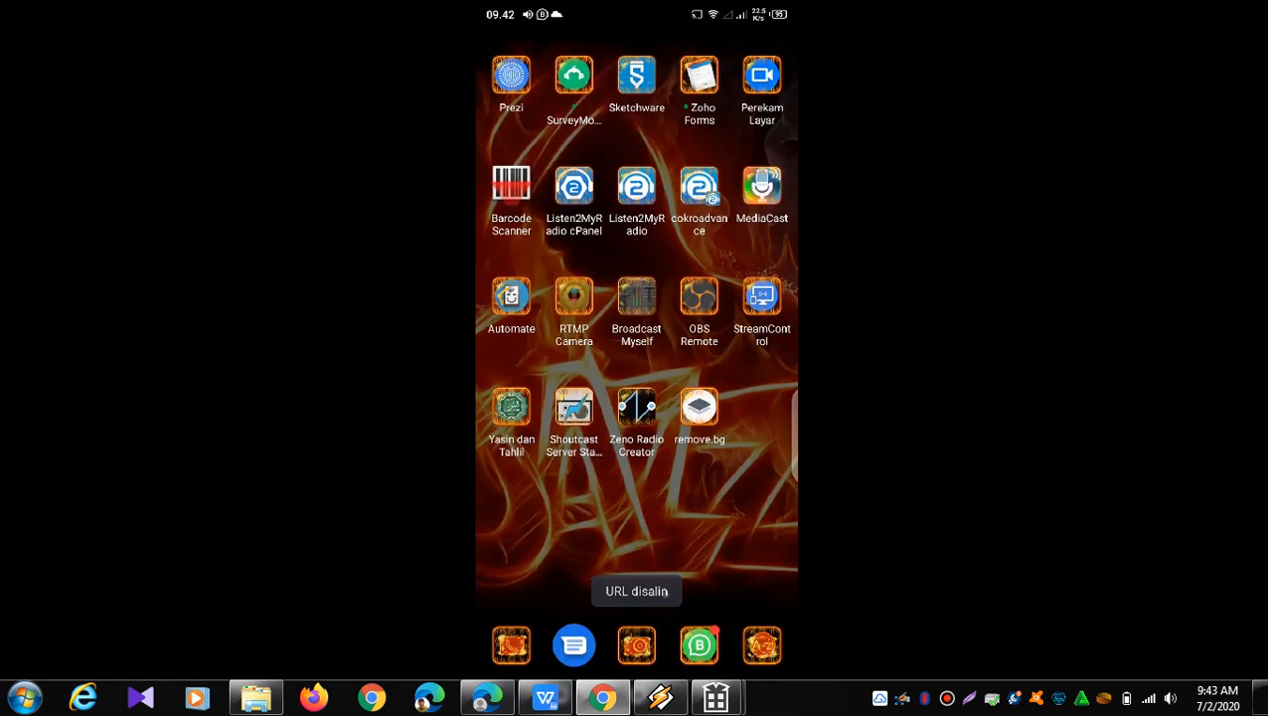
left_click(636, 187)
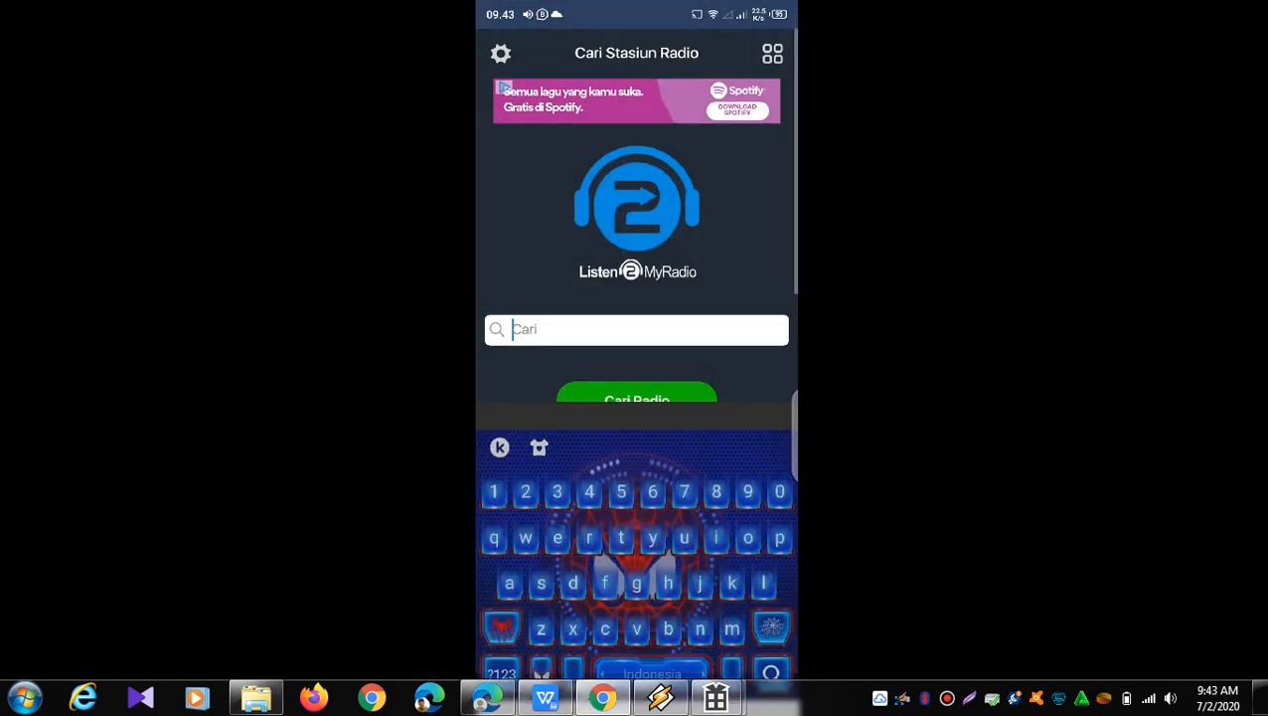
left_click(511, 329)
left_click(512, 353)
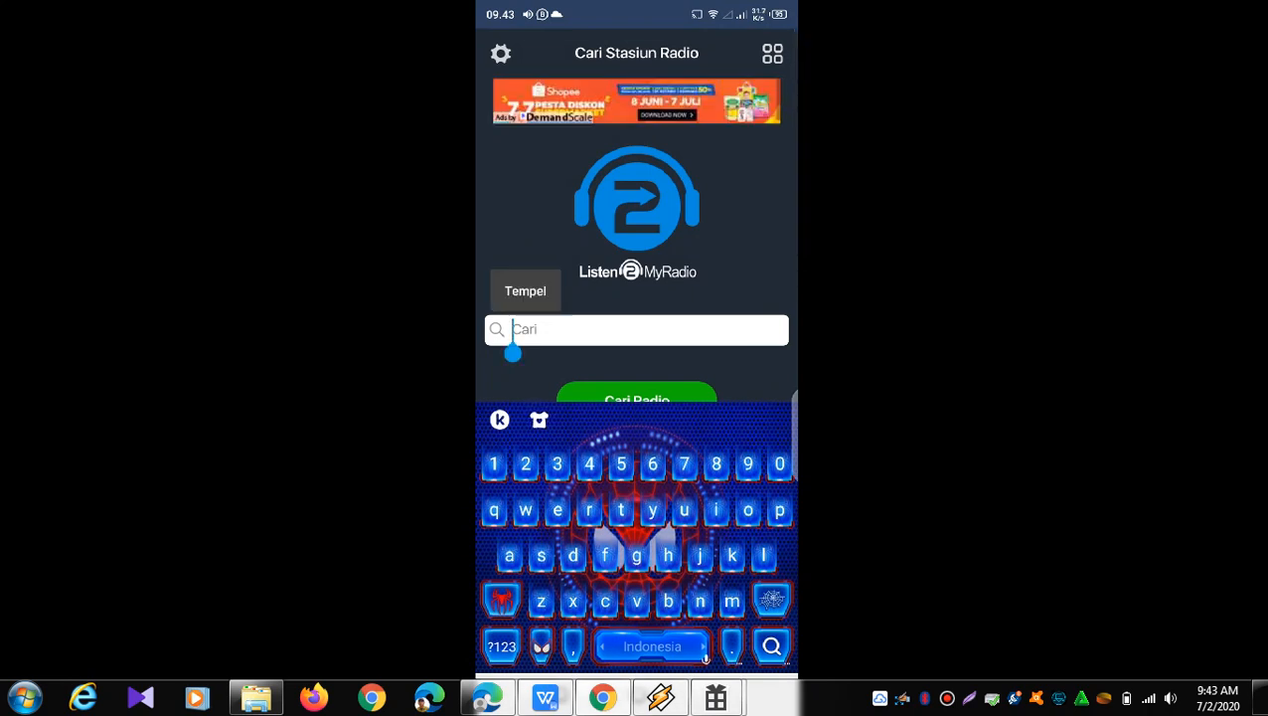
left_click(527, 288)
key("Escape")
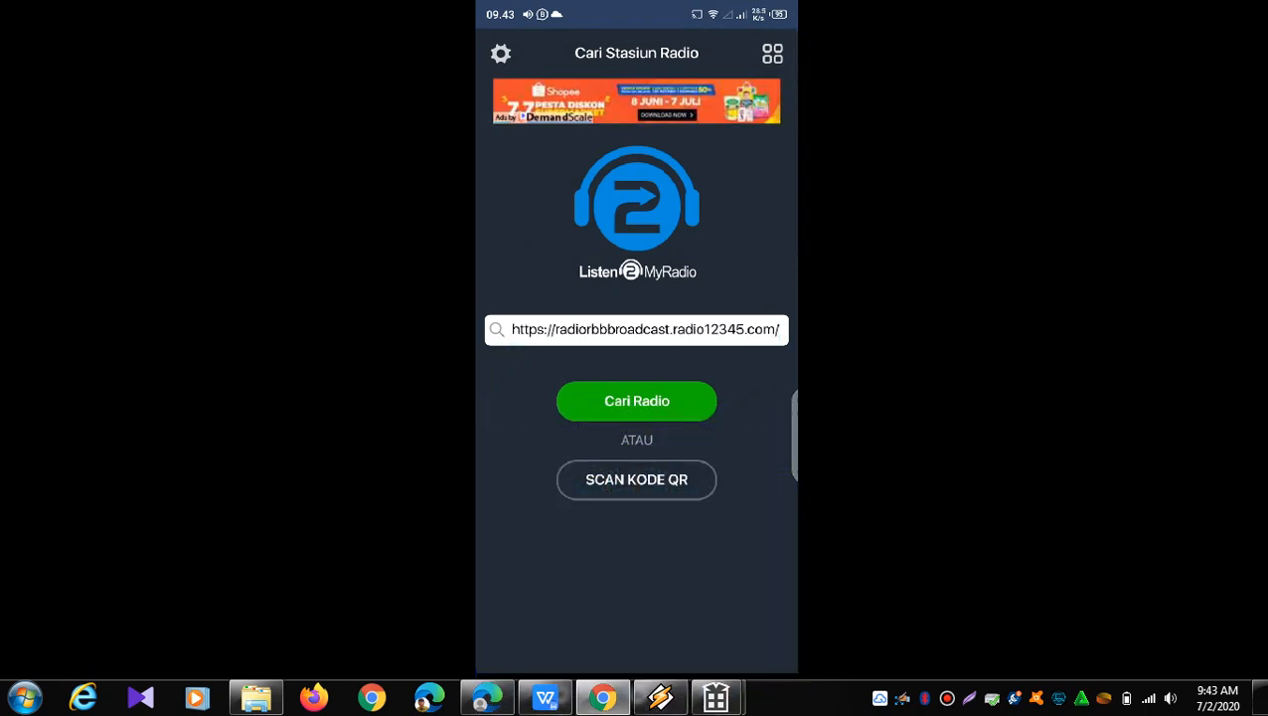
left_click(637, 400)
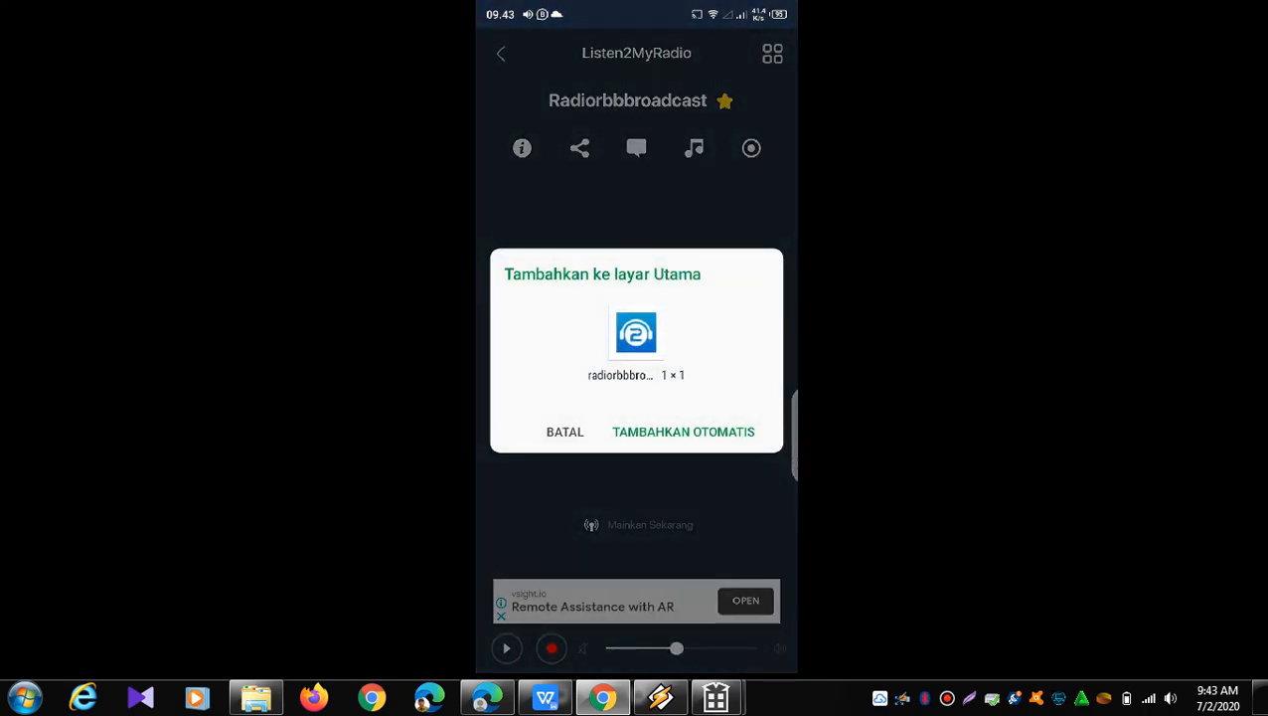
Decline the home-screen shortcut and start playing the Radiorbbbroadcast stream in the app.
left_click(565, 431)
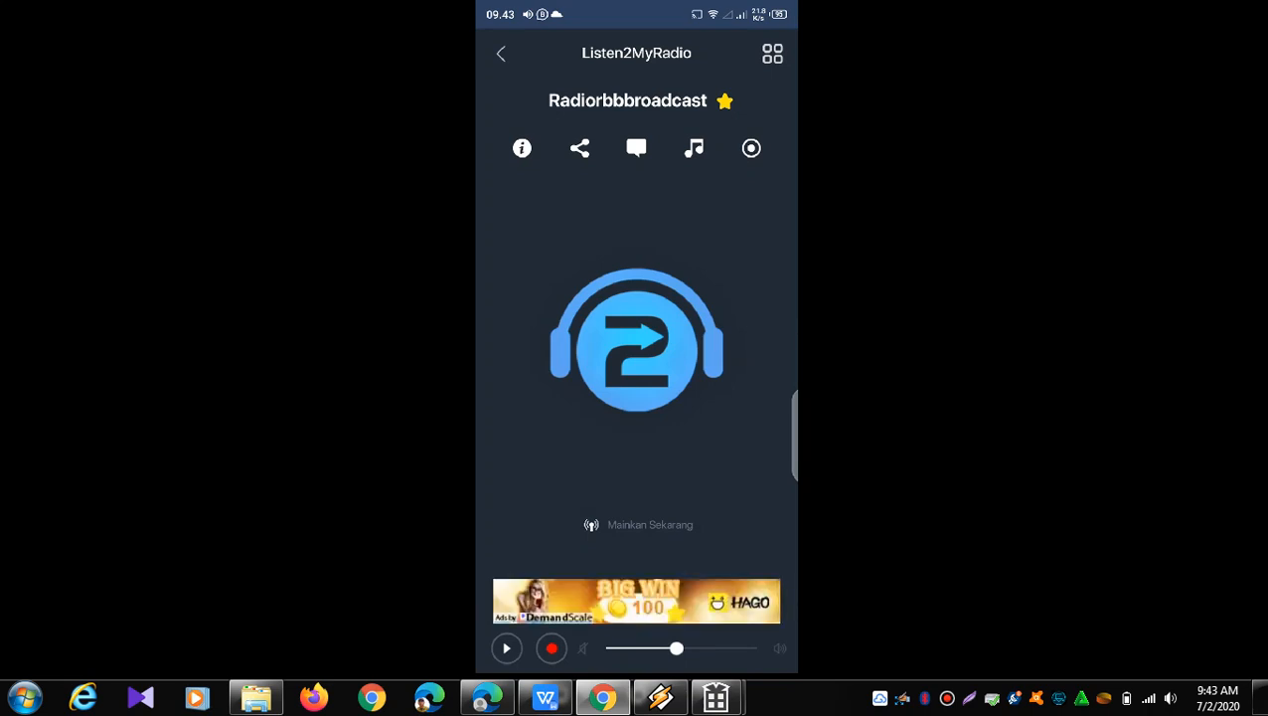
left_click(506, 647)
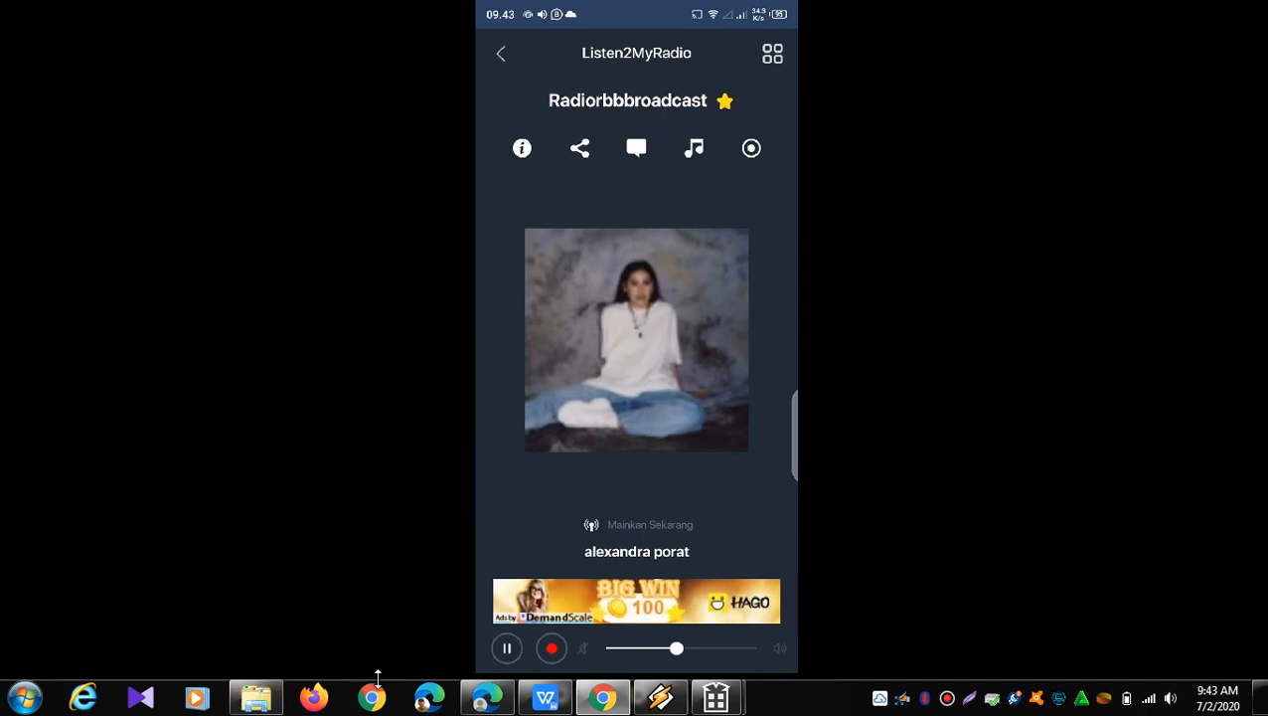
mouse_move(538, 705)
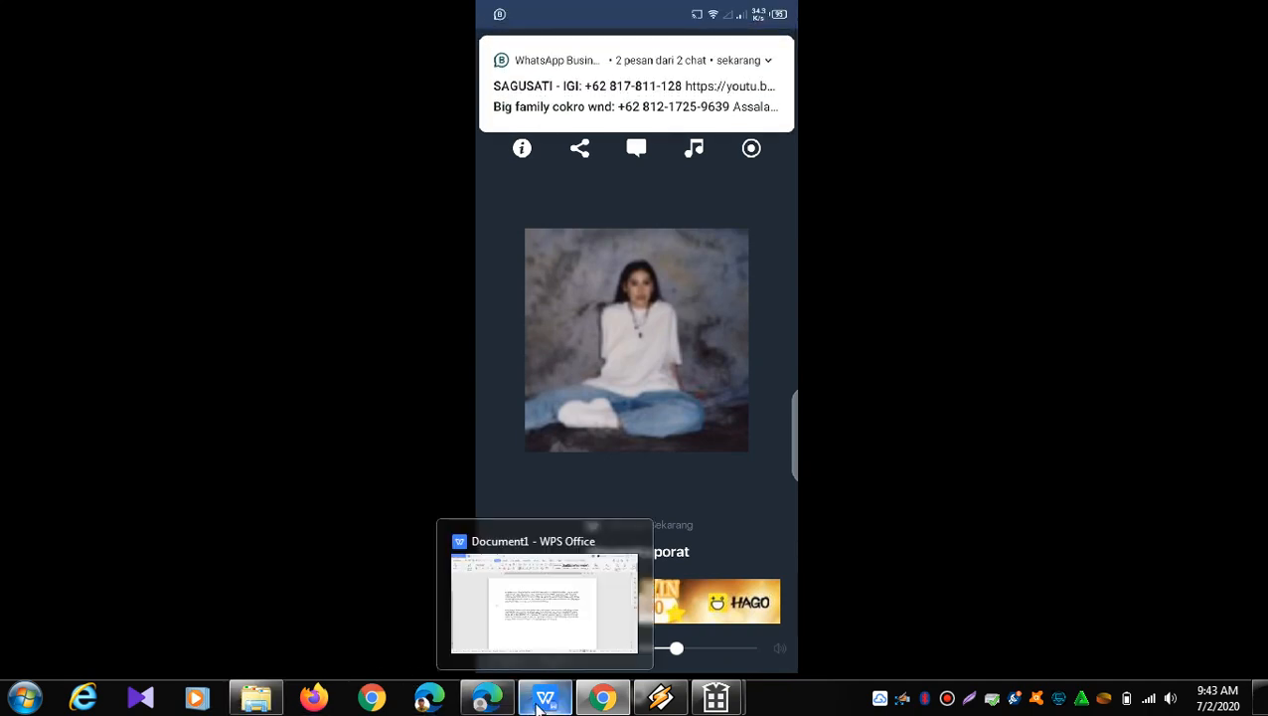
mouse_move(471, 707)
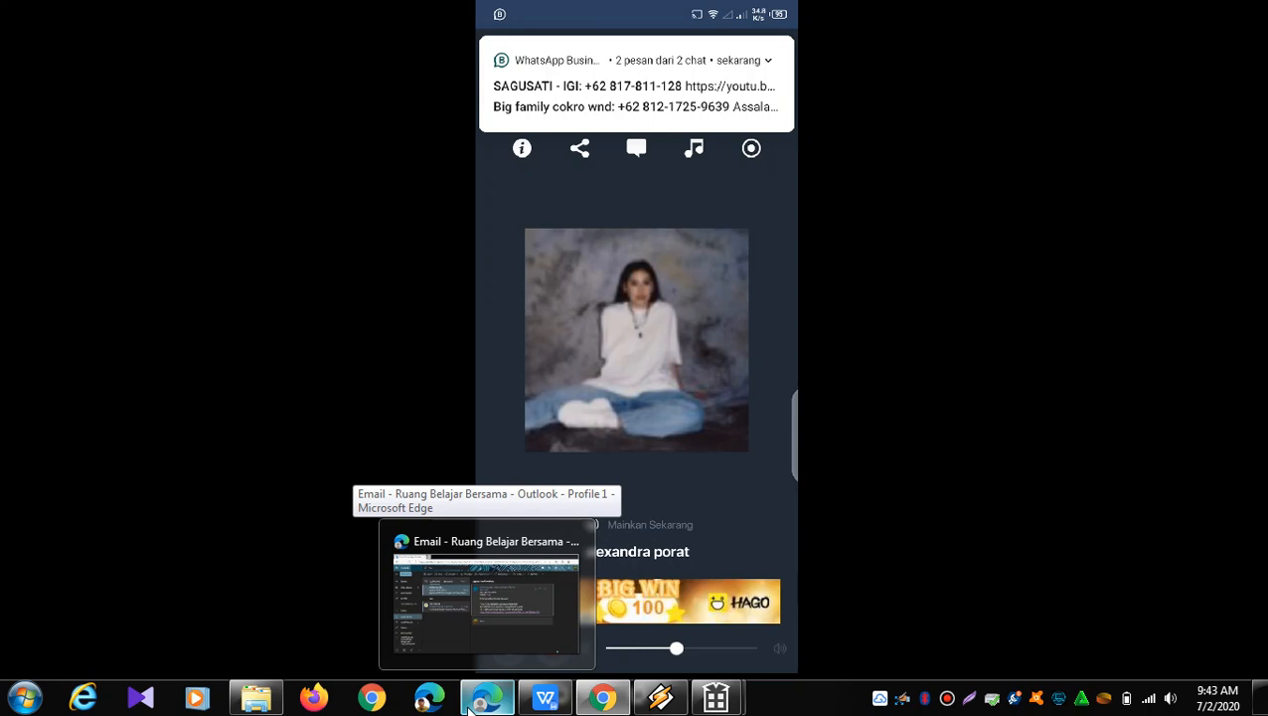
mouse_move(580, 704)
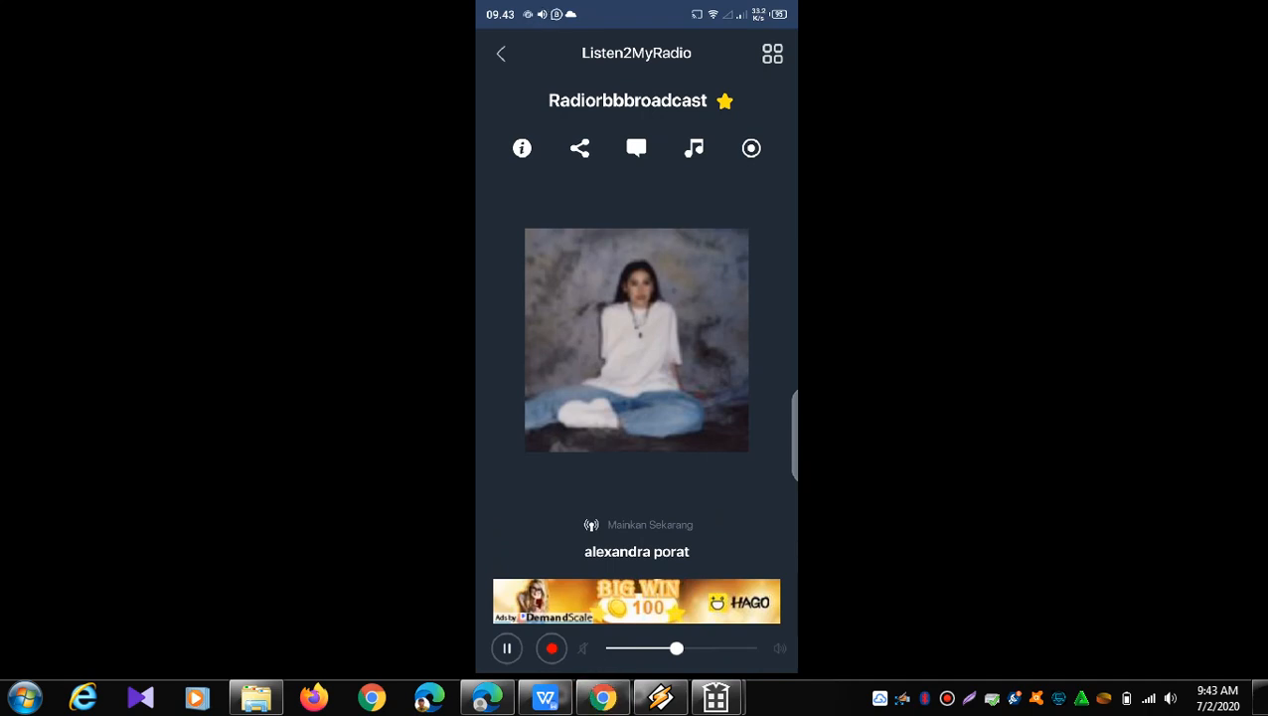
right_click(660, 698)
Bring Winamp to the front and stop its playback at 00:00.
left_click(654, 695)
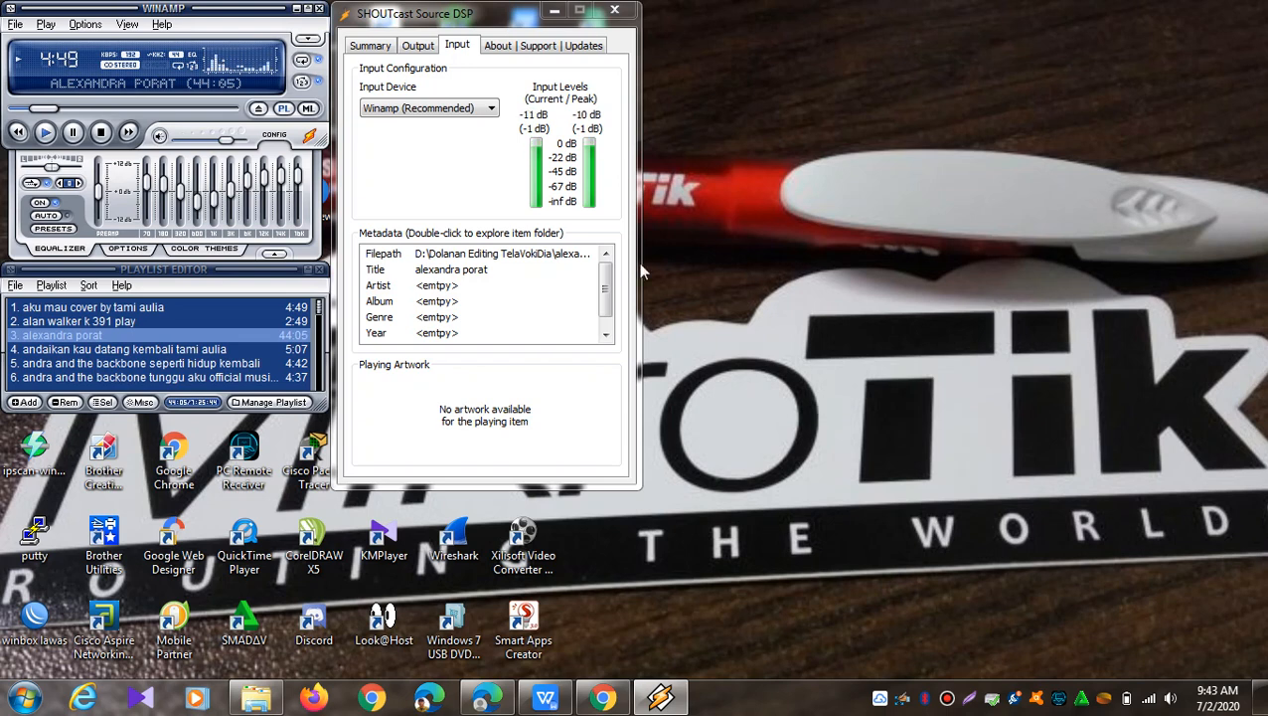
left_click(100, 132)
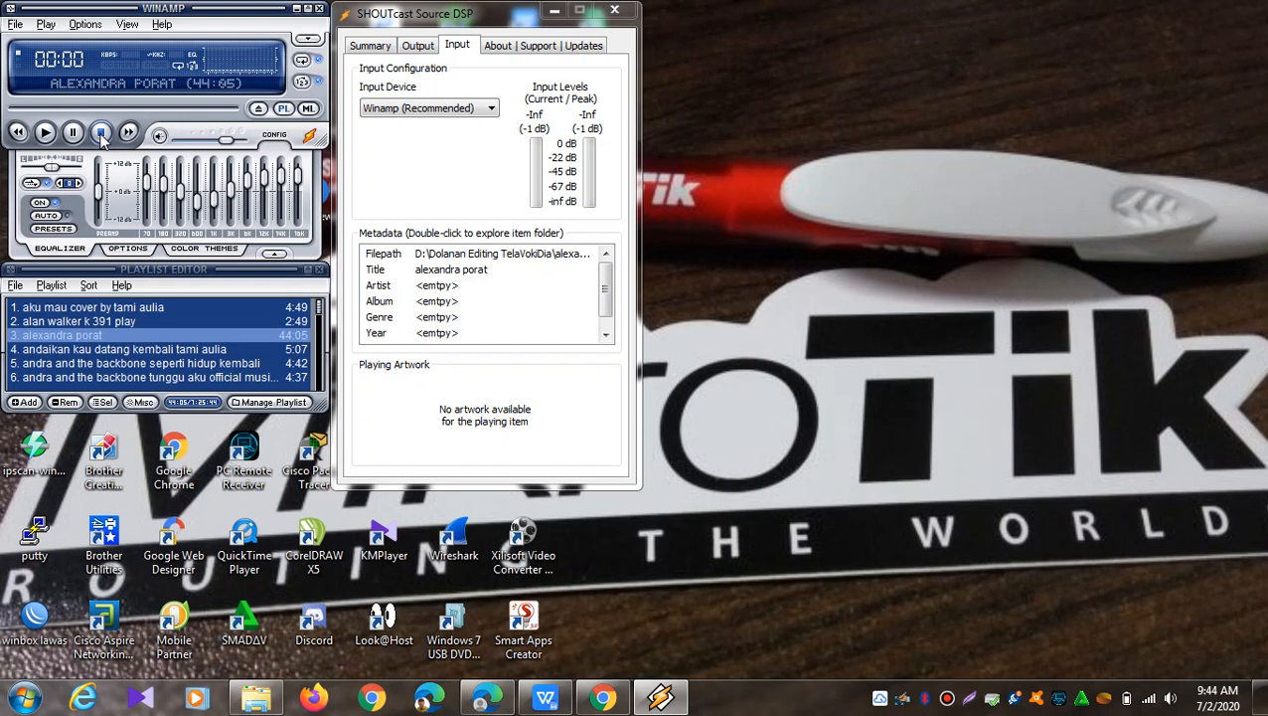
Switch the DSP input to Soundcard Input and try Push to Talk and its startup options.
left_click(476, 109)
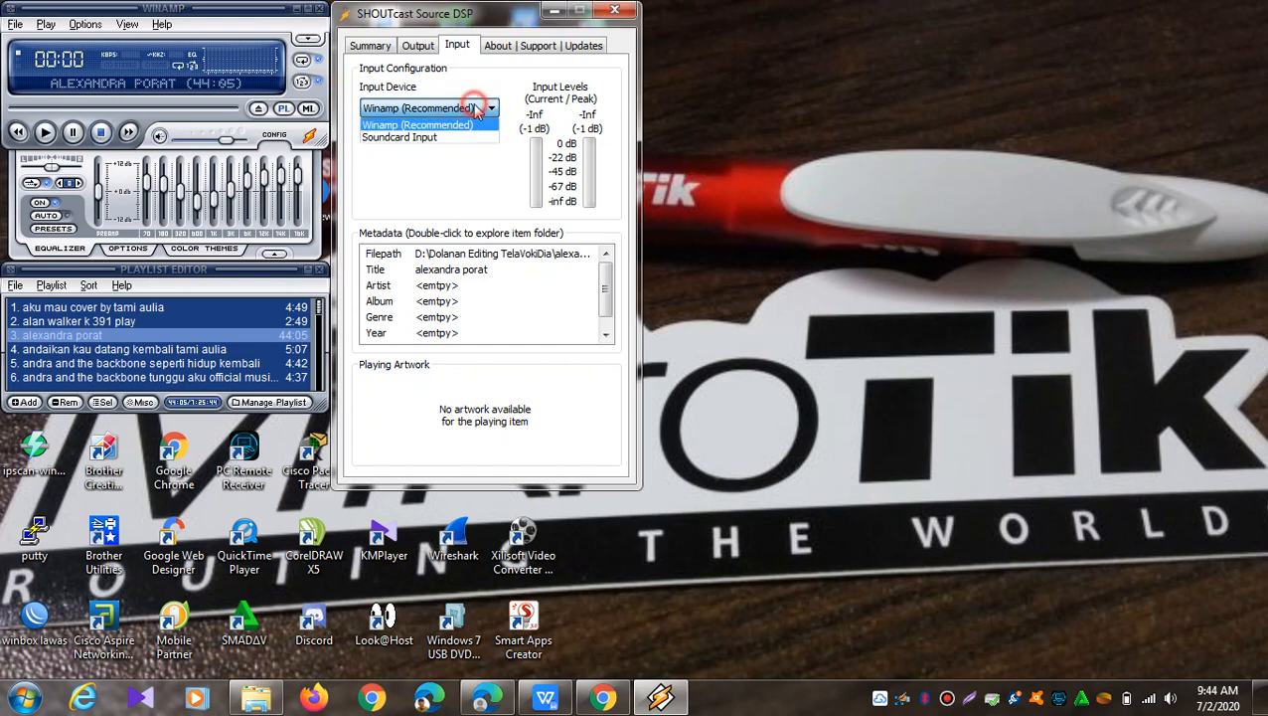
left_click(473, 138)
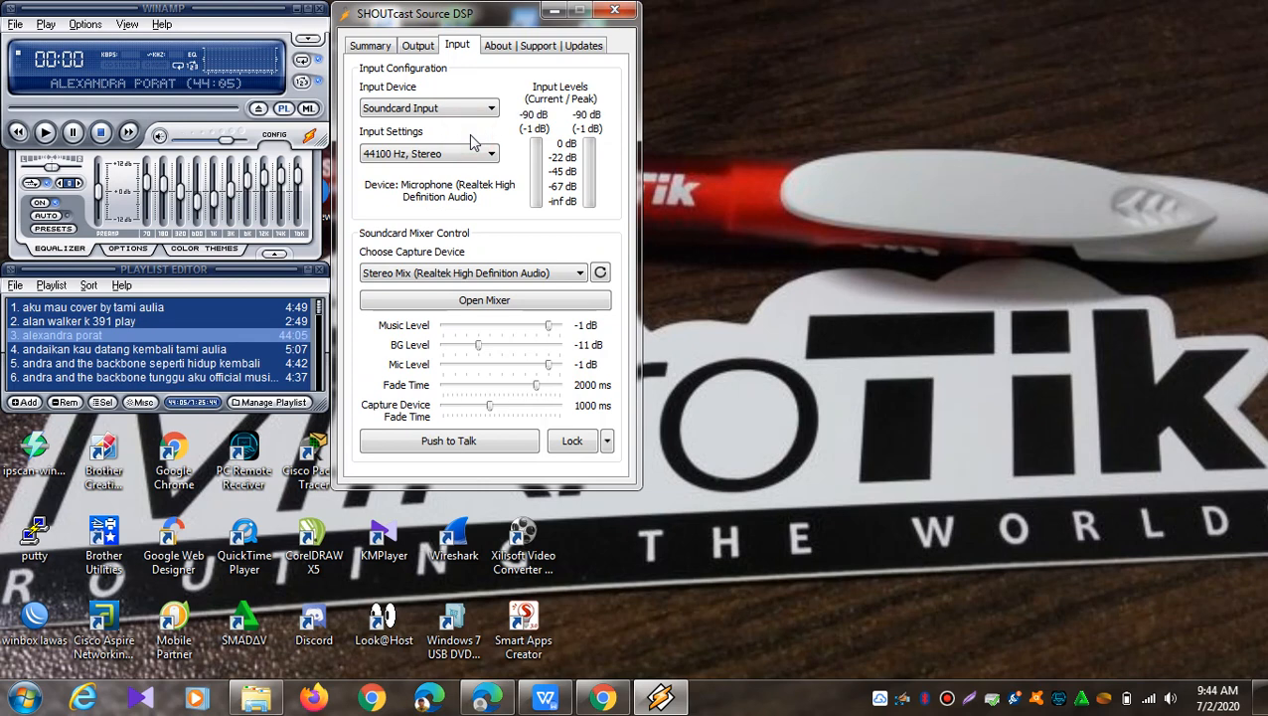
left_click(461, 444)
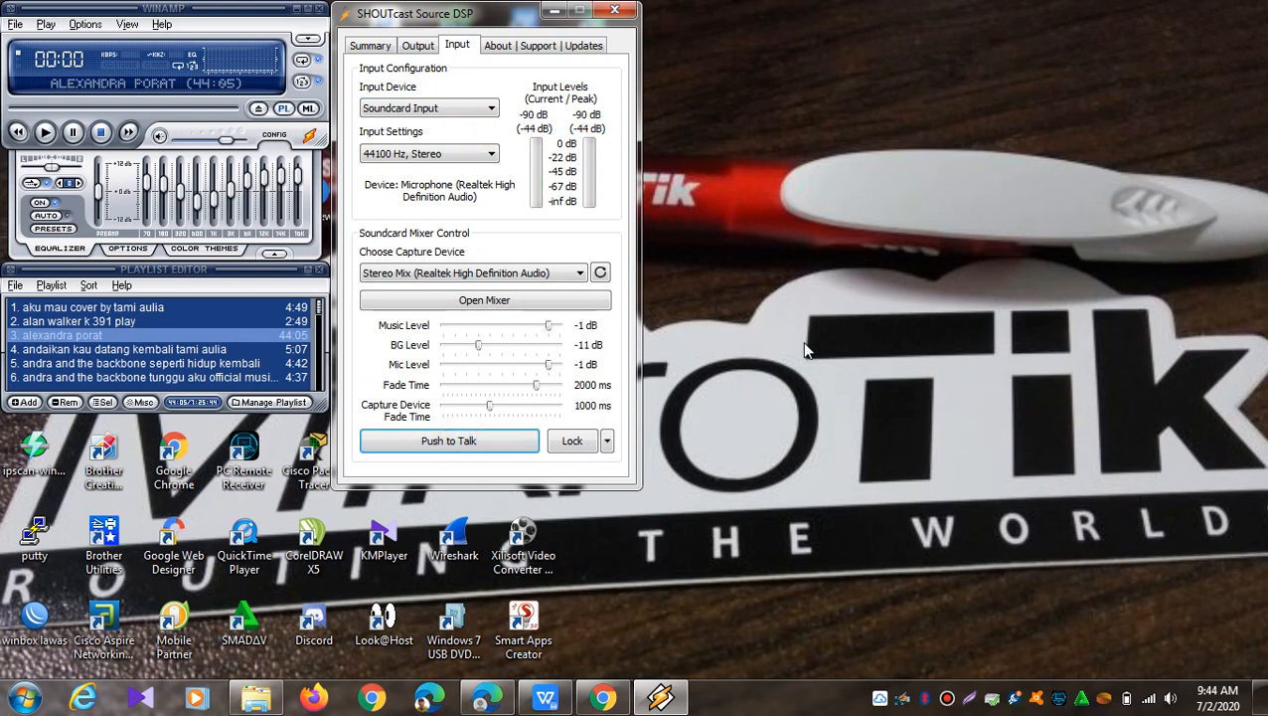
left_click(465, 443)
left_click(467, 443)
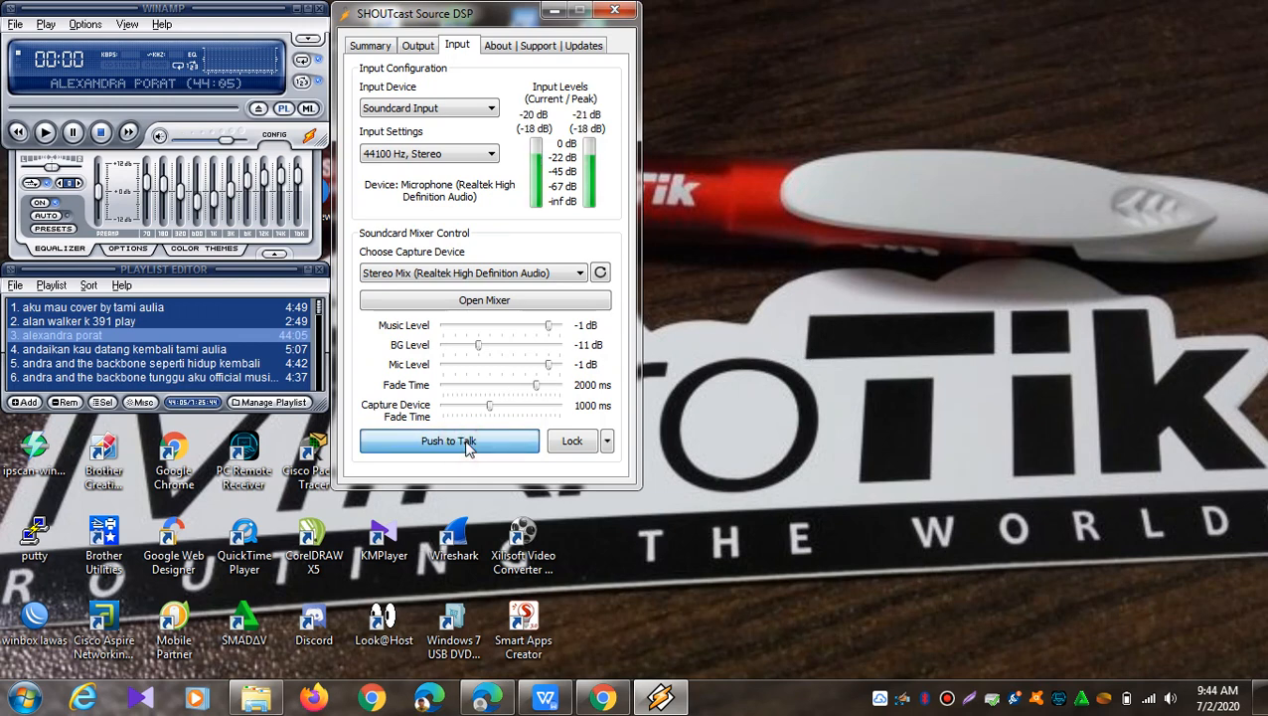
left_click(467, 444)
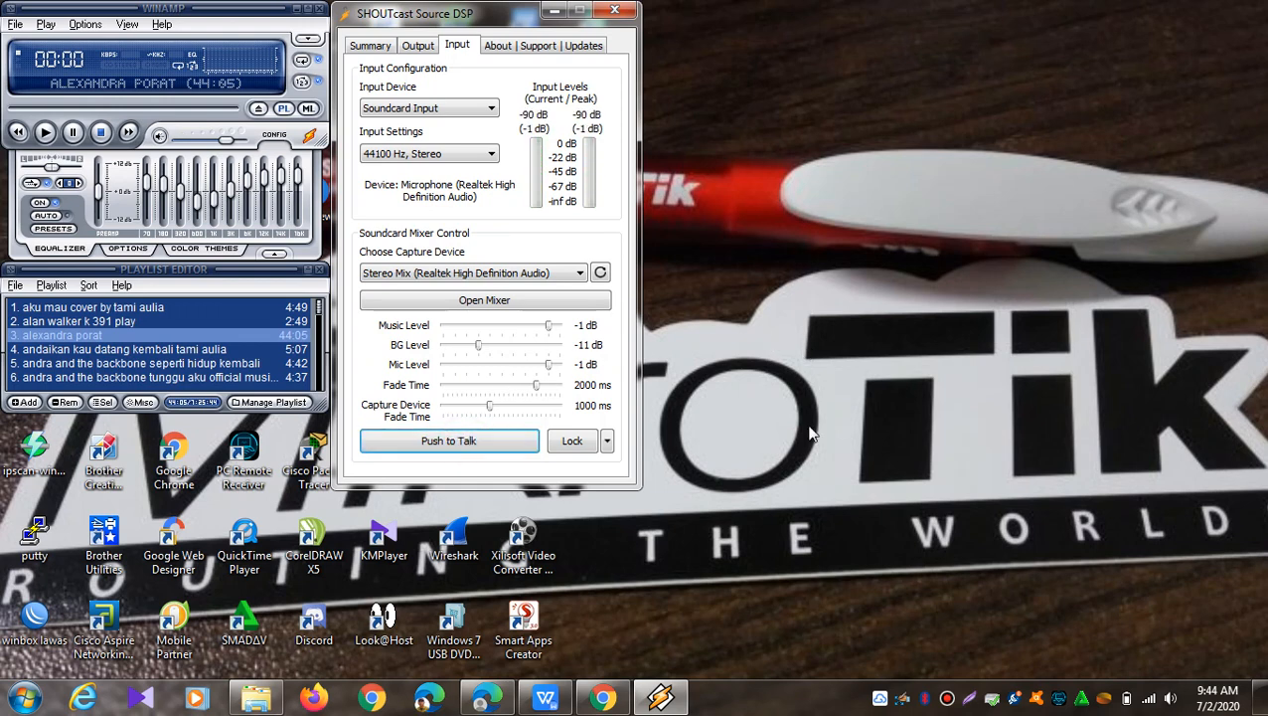
left_click(609, 443)
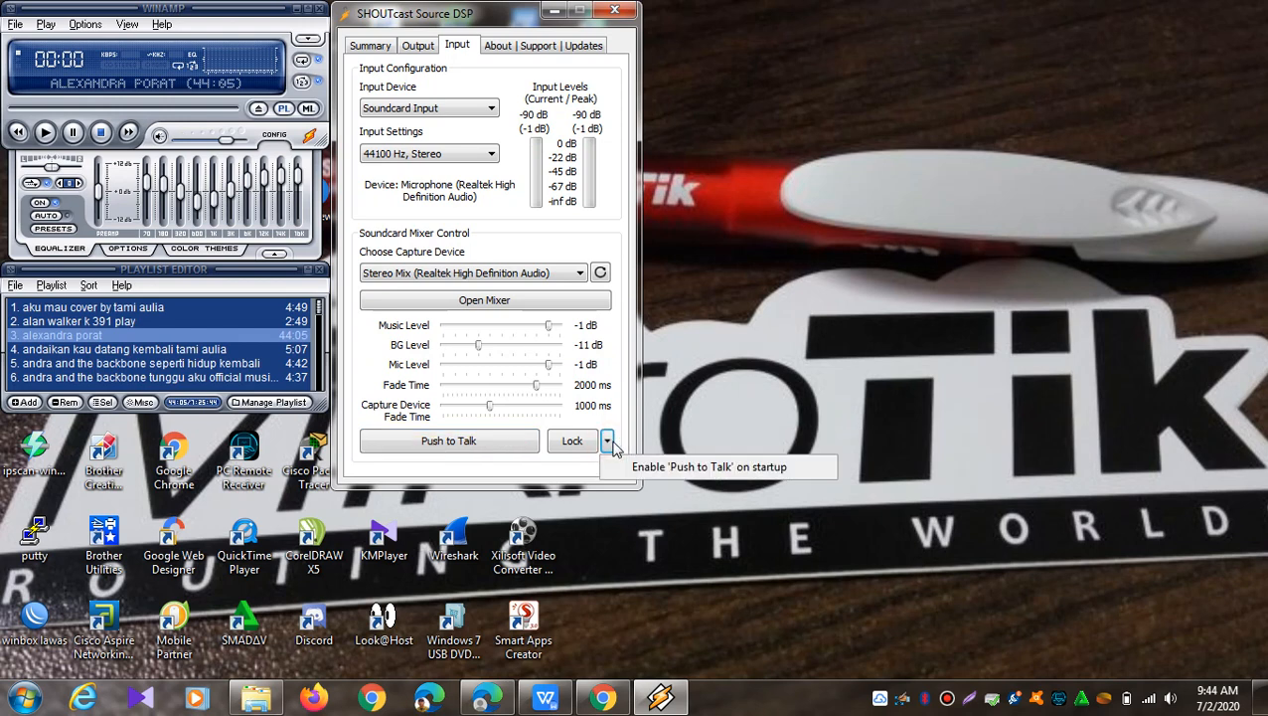
Hold Push to Talk to test the input meters, keeping Stereo Mix as capture device.
left_click_drag(481, 444, 480, 444)
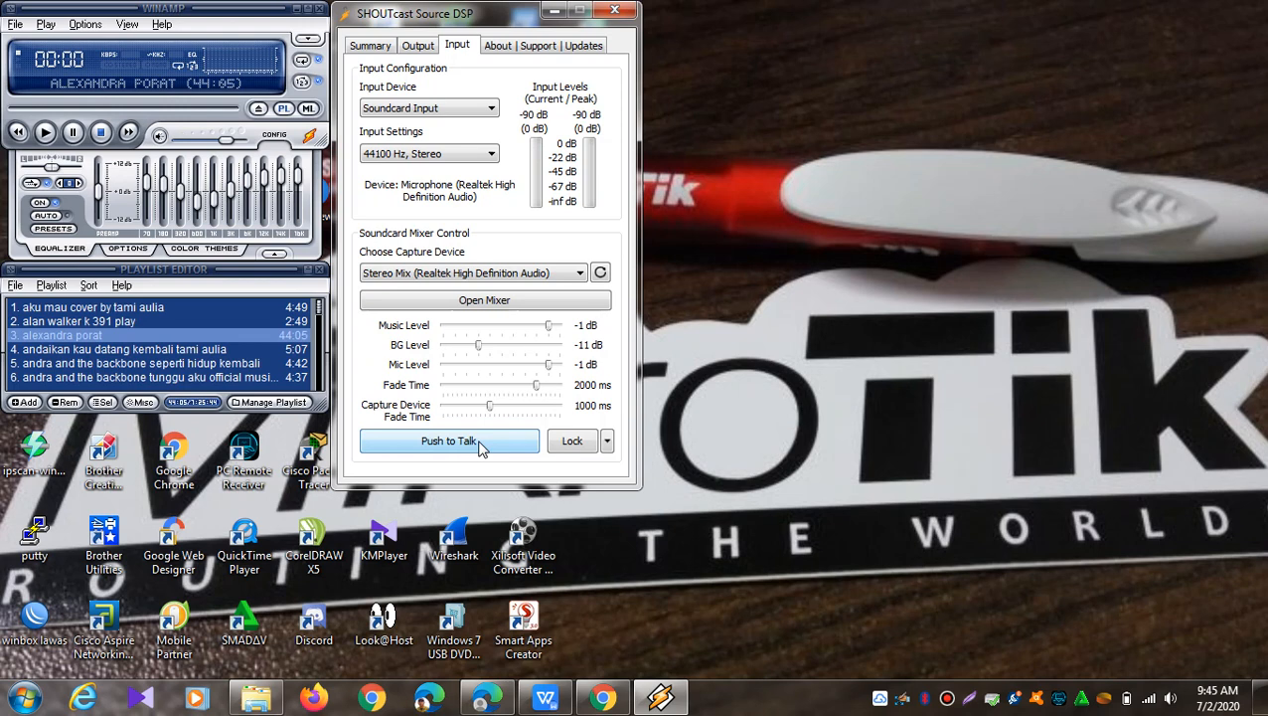
left_click_drag(480, 448, 480, 447)
left_click(582, 274)
left_click(580, 271)
left_click(465, 440)
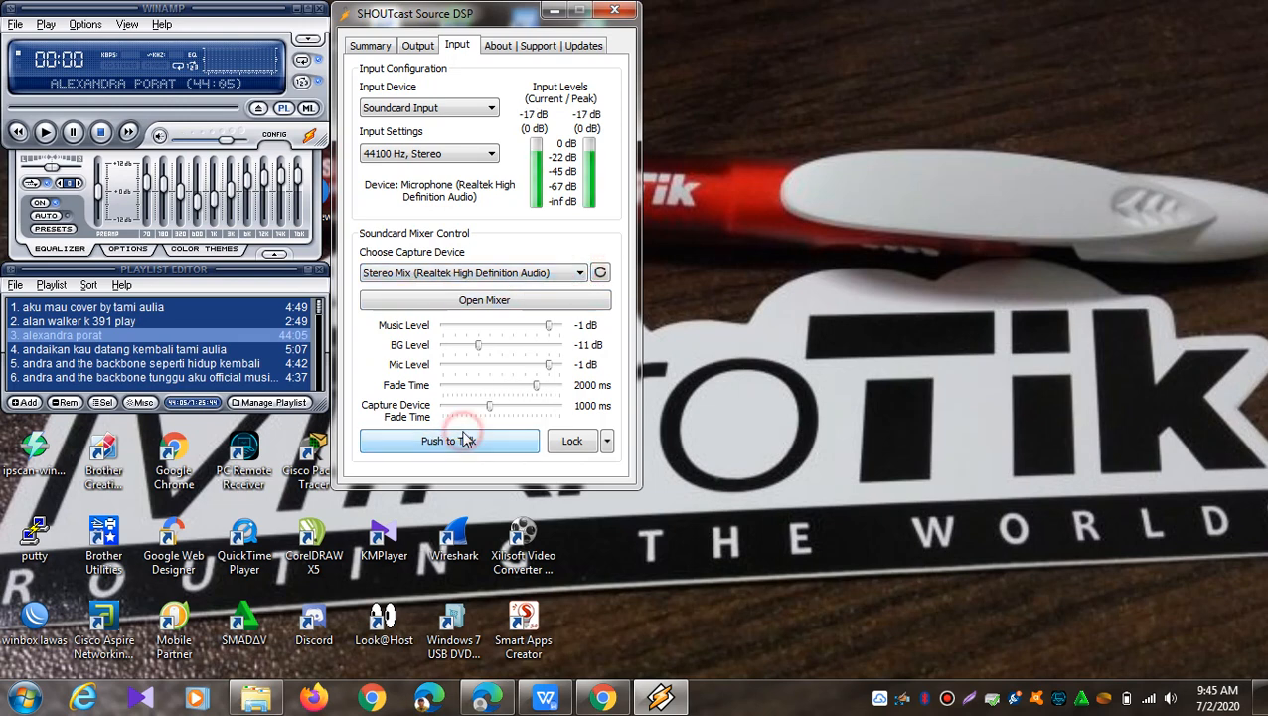
left_click(465, 441)
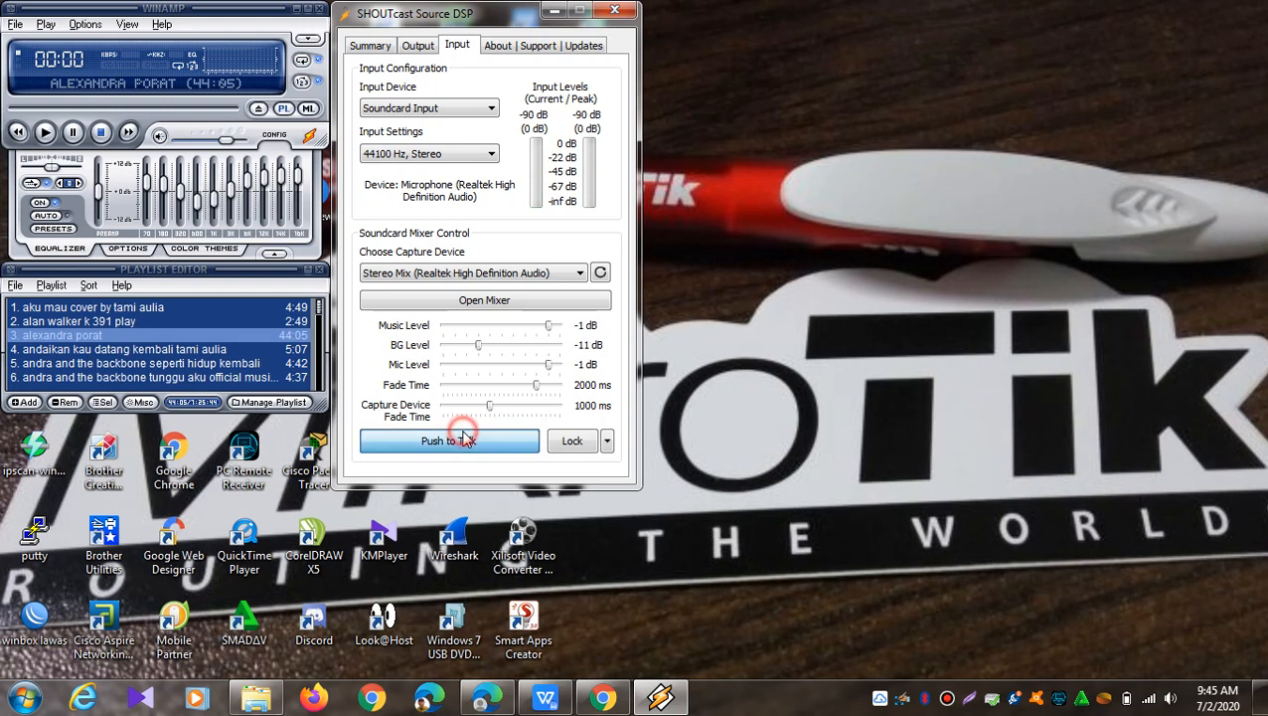
left_click(465, 440)
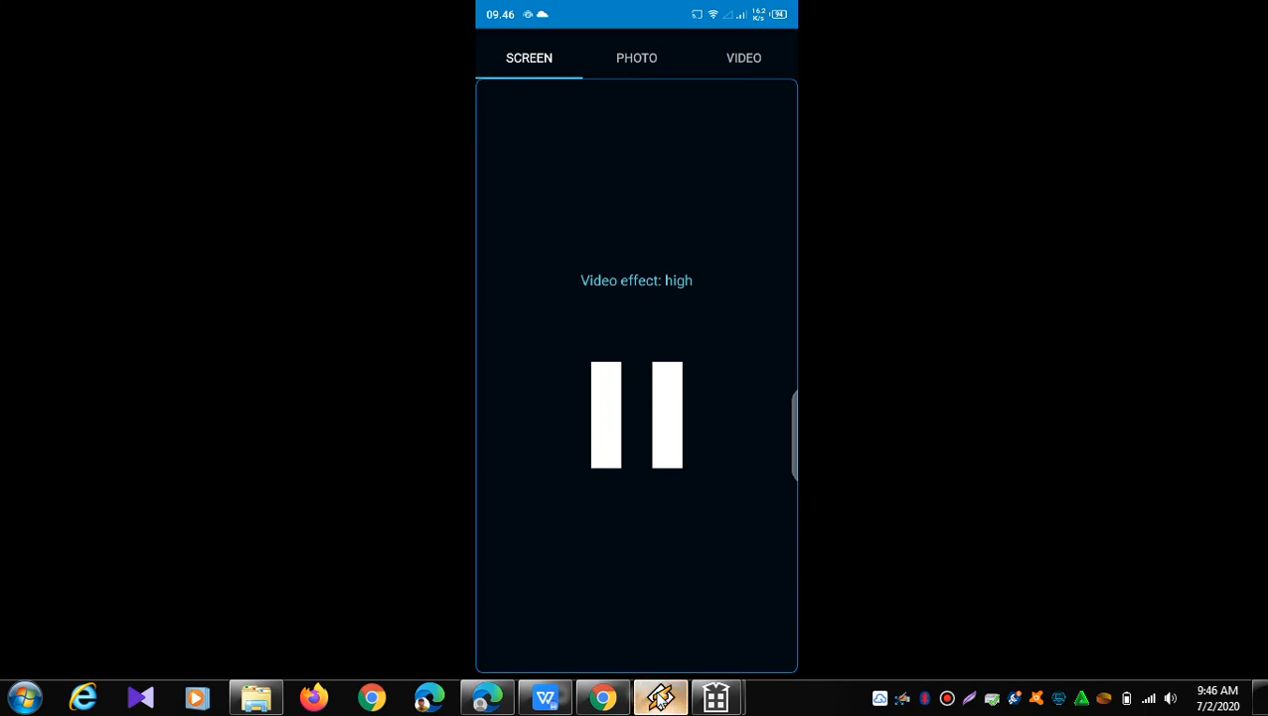
Open and dismiss Winamp's taskbar jump list, bringing the Monect phone mirror to the front.
right_click(659, 699)
left_click(651, 604)
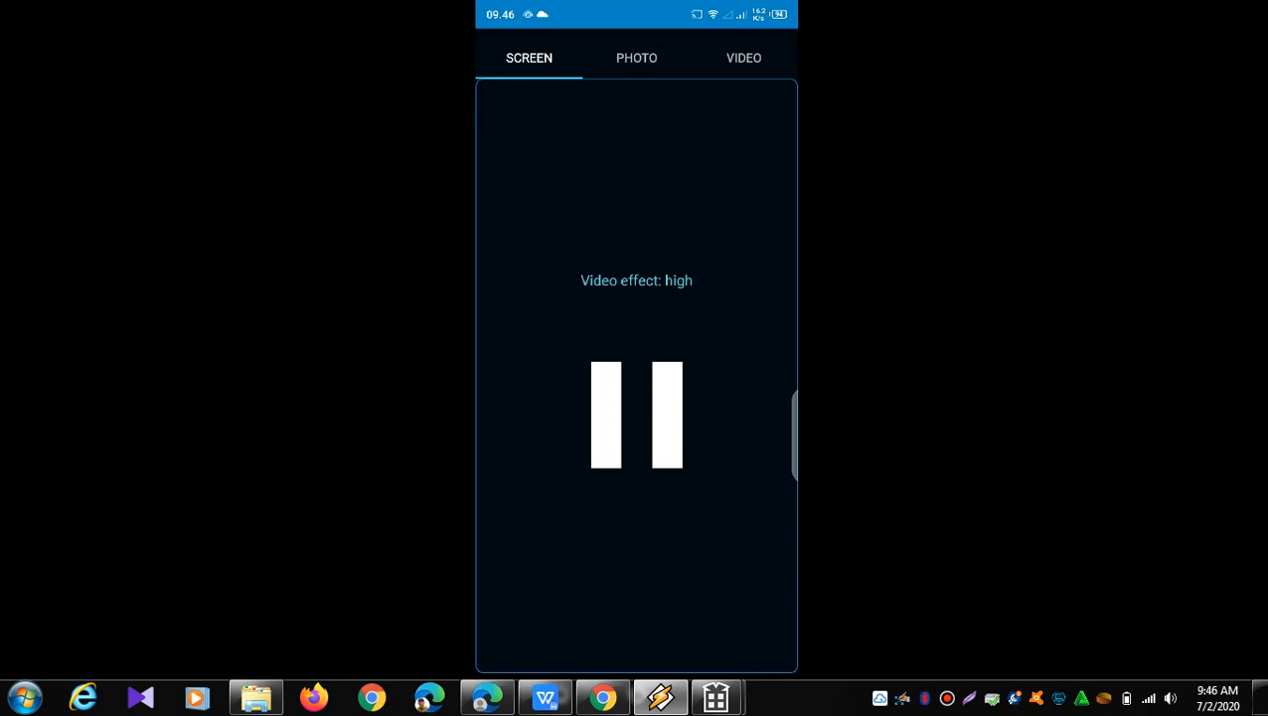
mouse_move(717, 696)
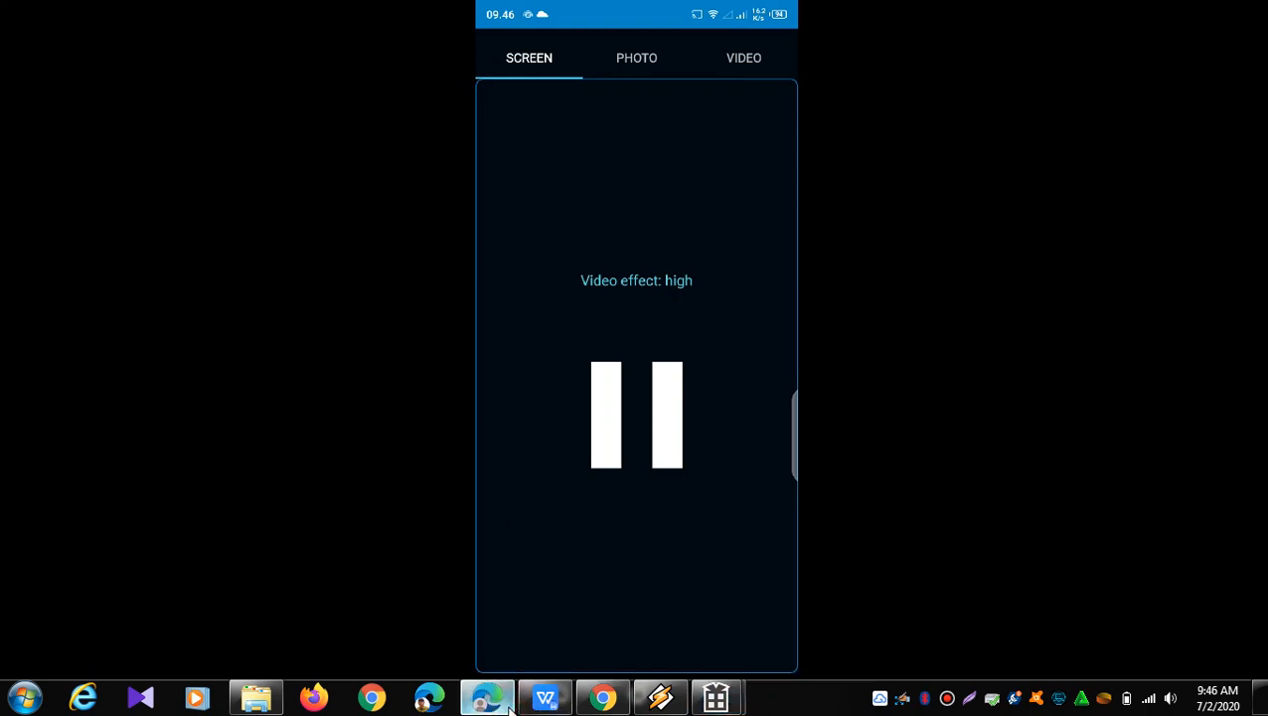
mouse_move(545, 703)
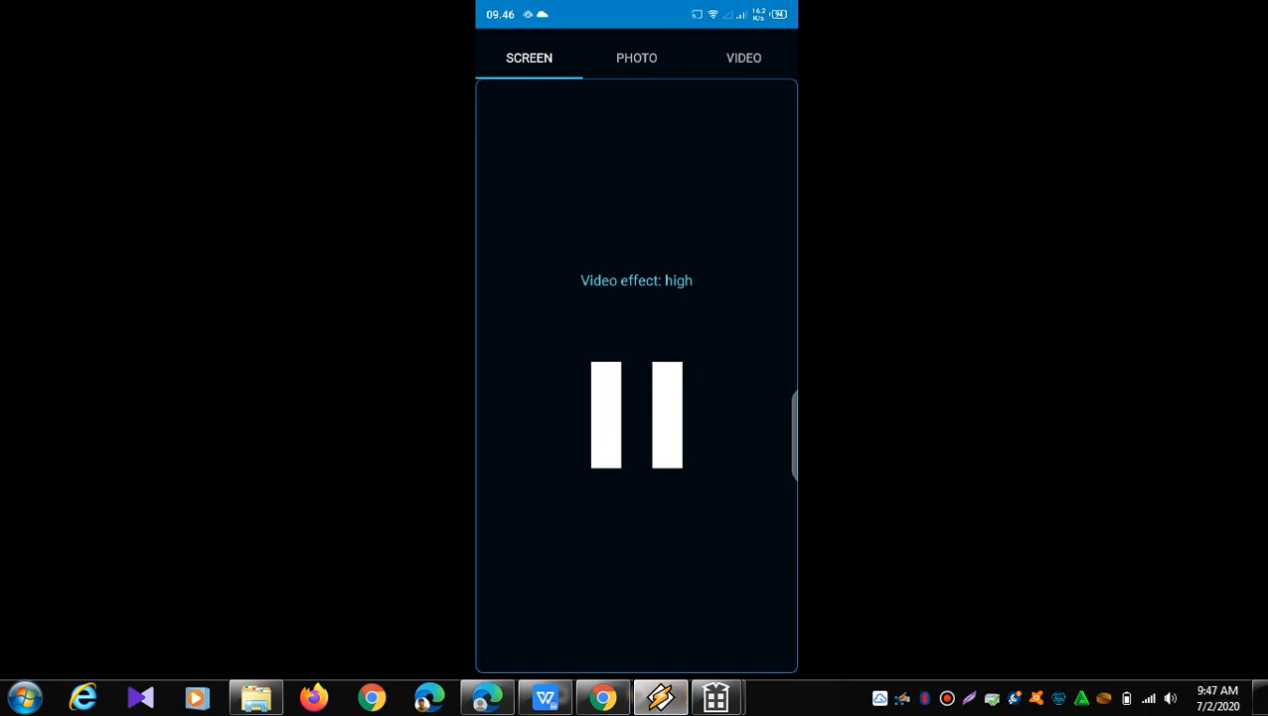
End both frozen Monect Media Center tasks in Task Manager, then close Task Manager.
key("ctrl+shift+Escape")
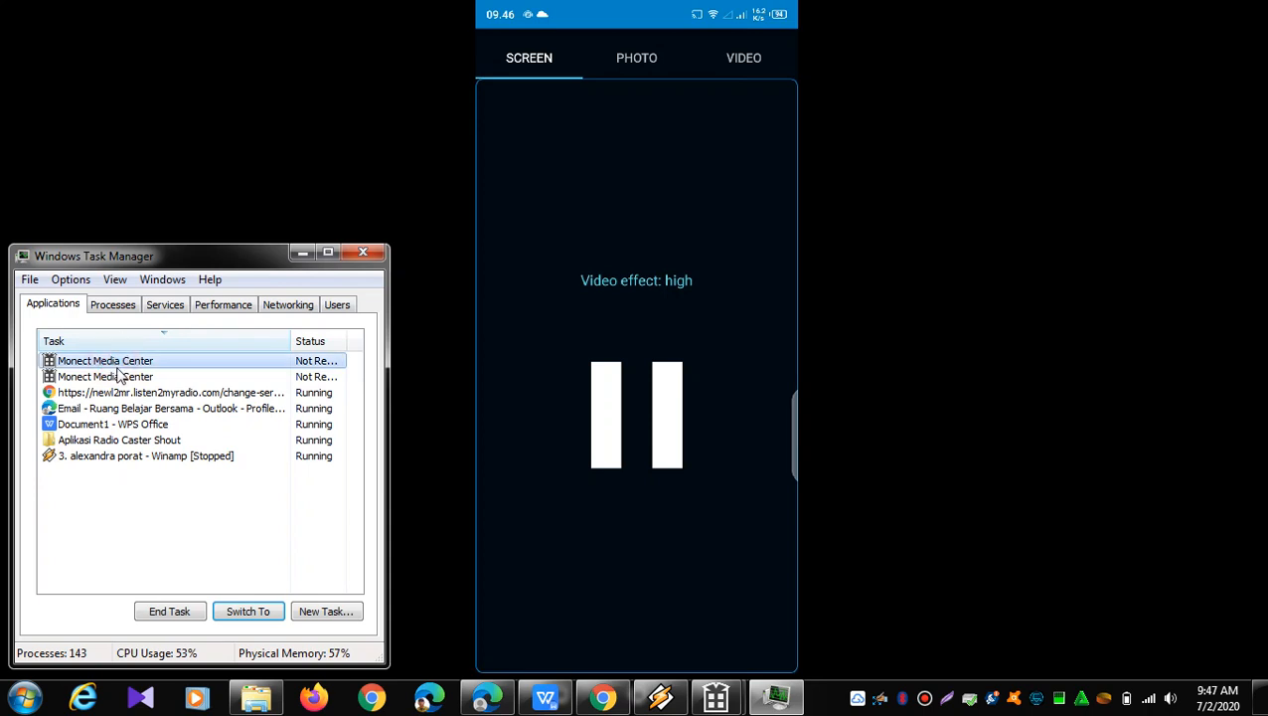
left_click(167, 611)
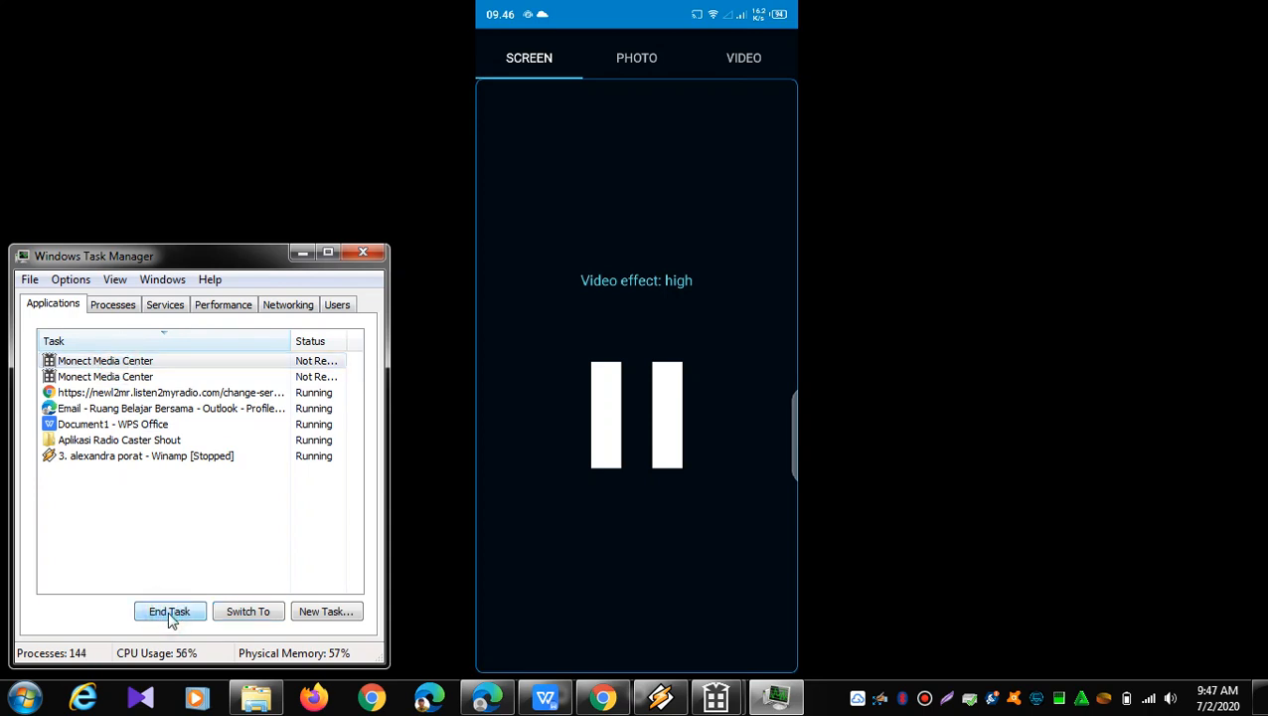
left_click(134, 376)
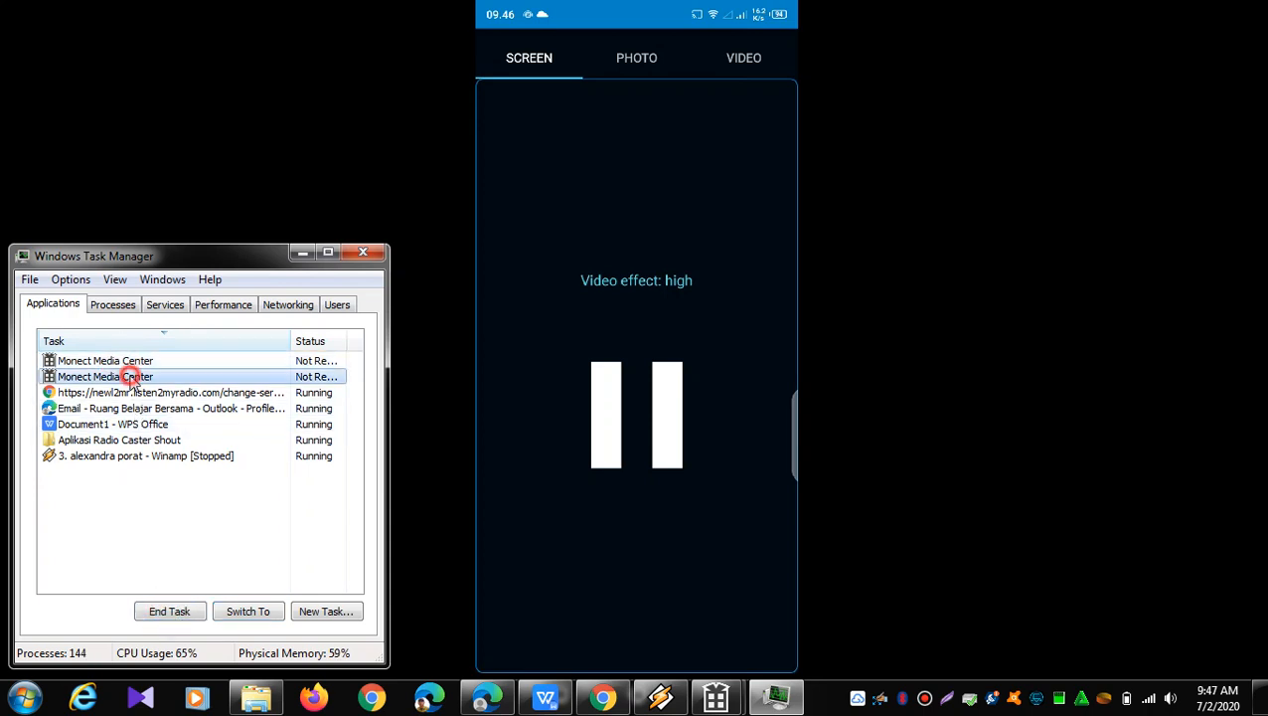
left_click(157, 611)
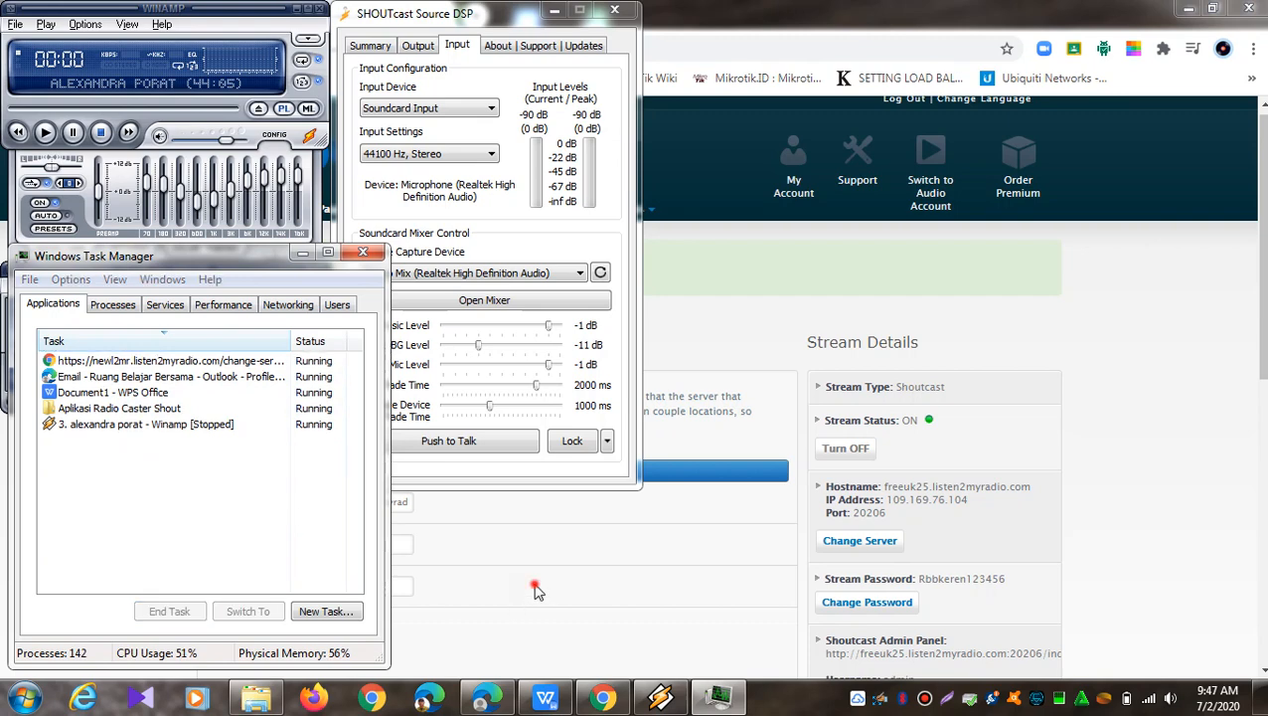
left_click(536, 590)
left_click(658, 699)
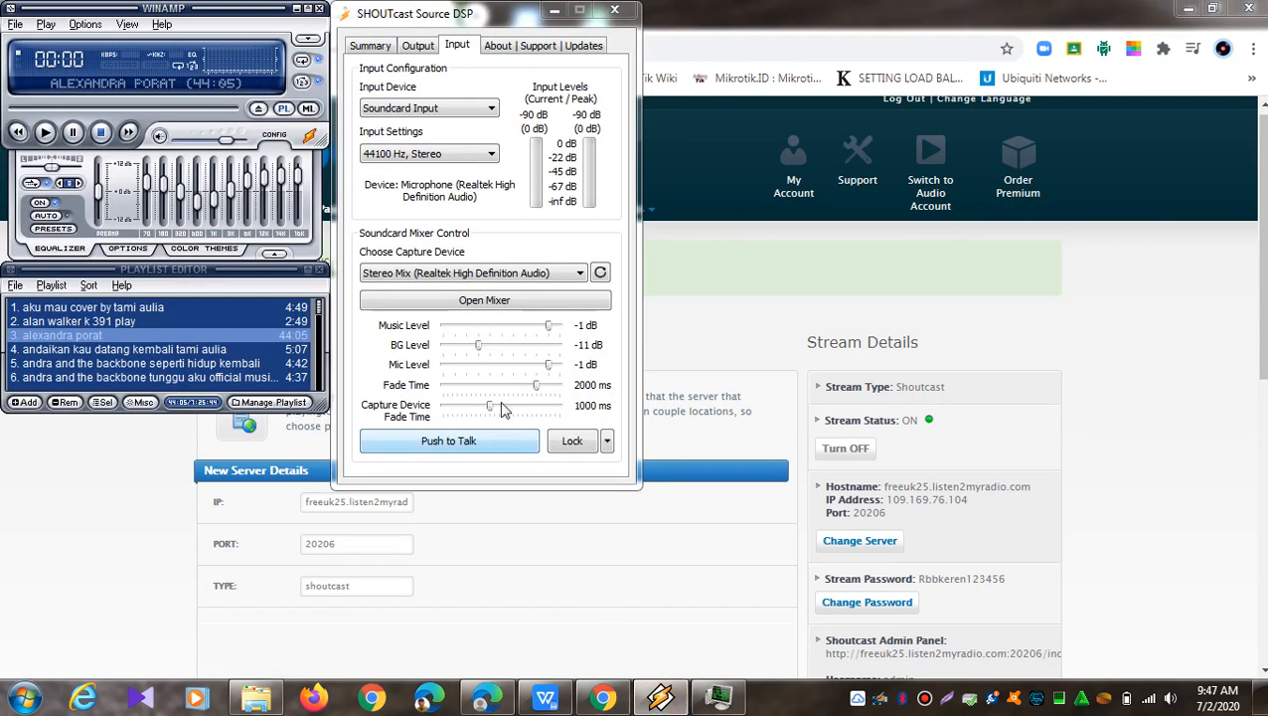
left_click(717, 699)
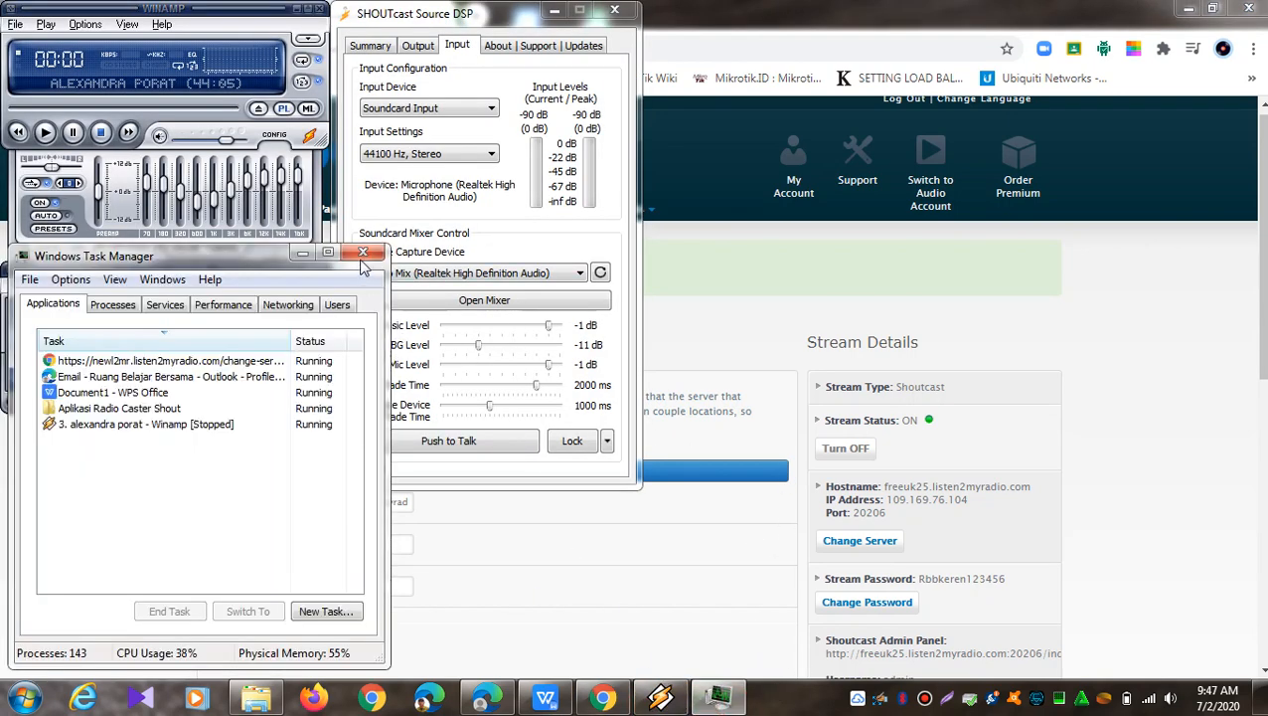
left_click(361, 256)
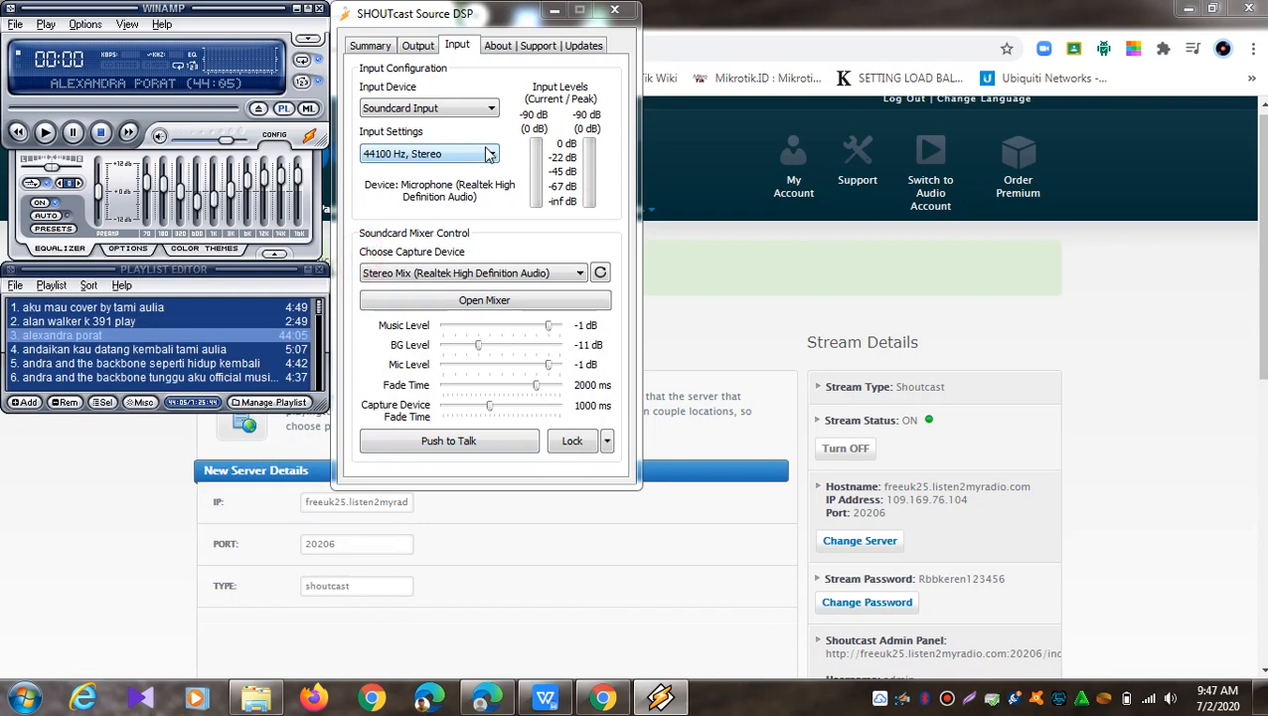
Keep Stereo Mix as the capture device and lock push-to-talk on.
left_click(580, 273)
left_click(580, 273)
left_click(584, 272)
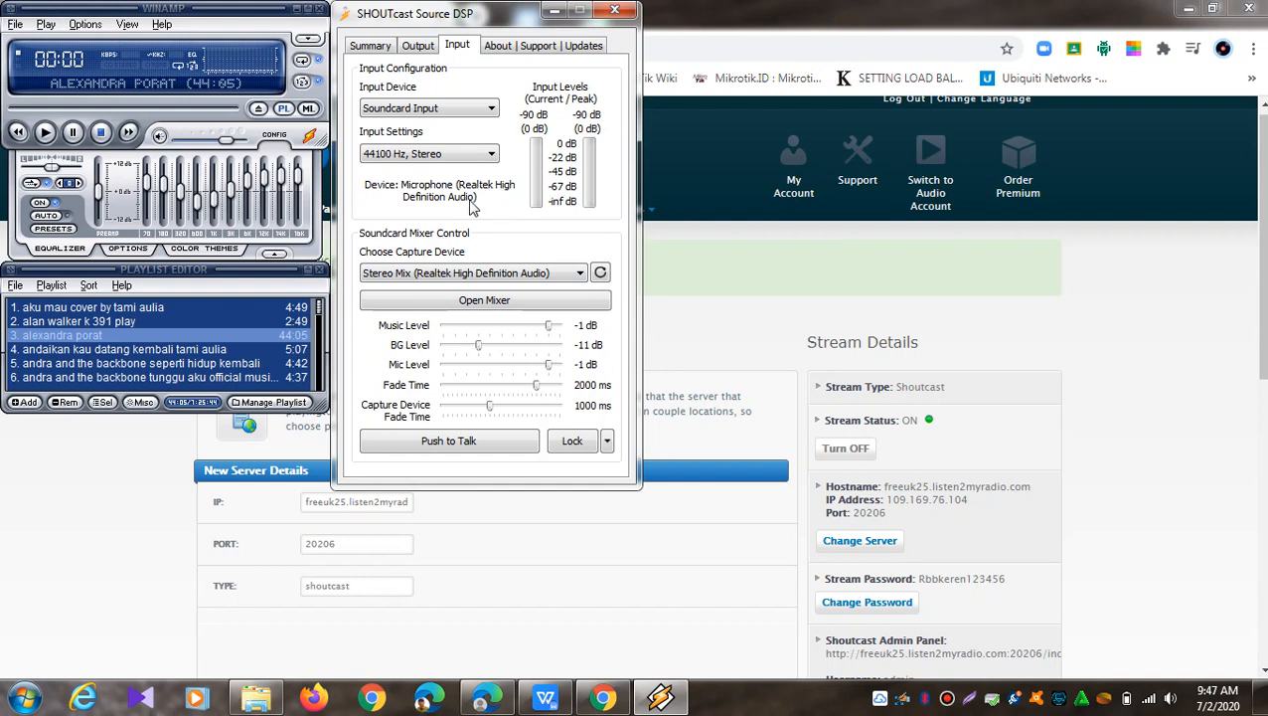
left_click(584, 441)
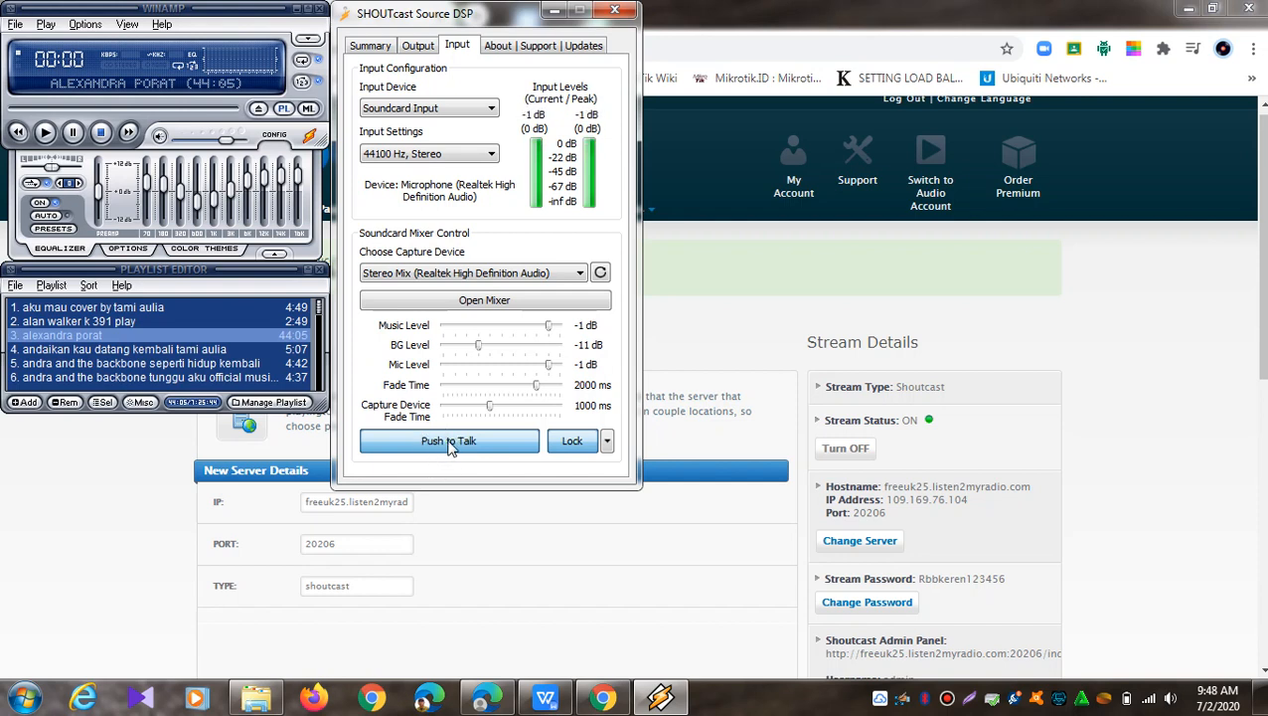
left_click(578, 443)
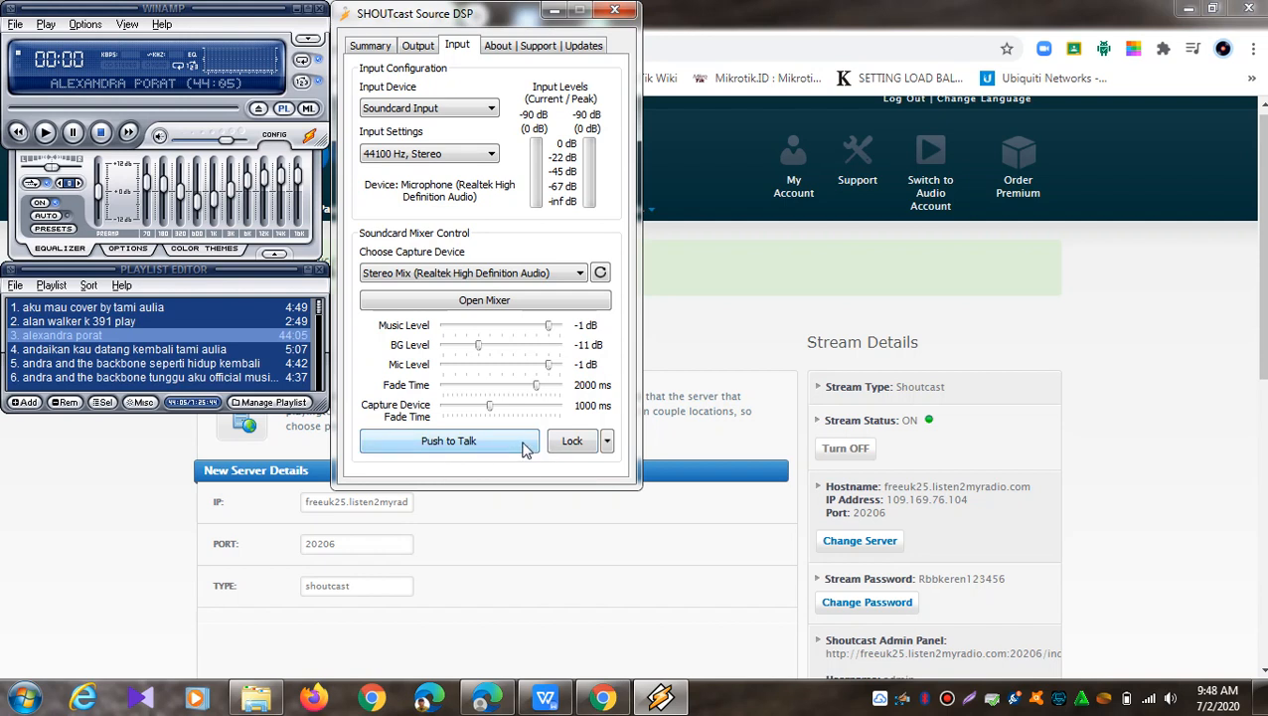
left_click(576, 444)
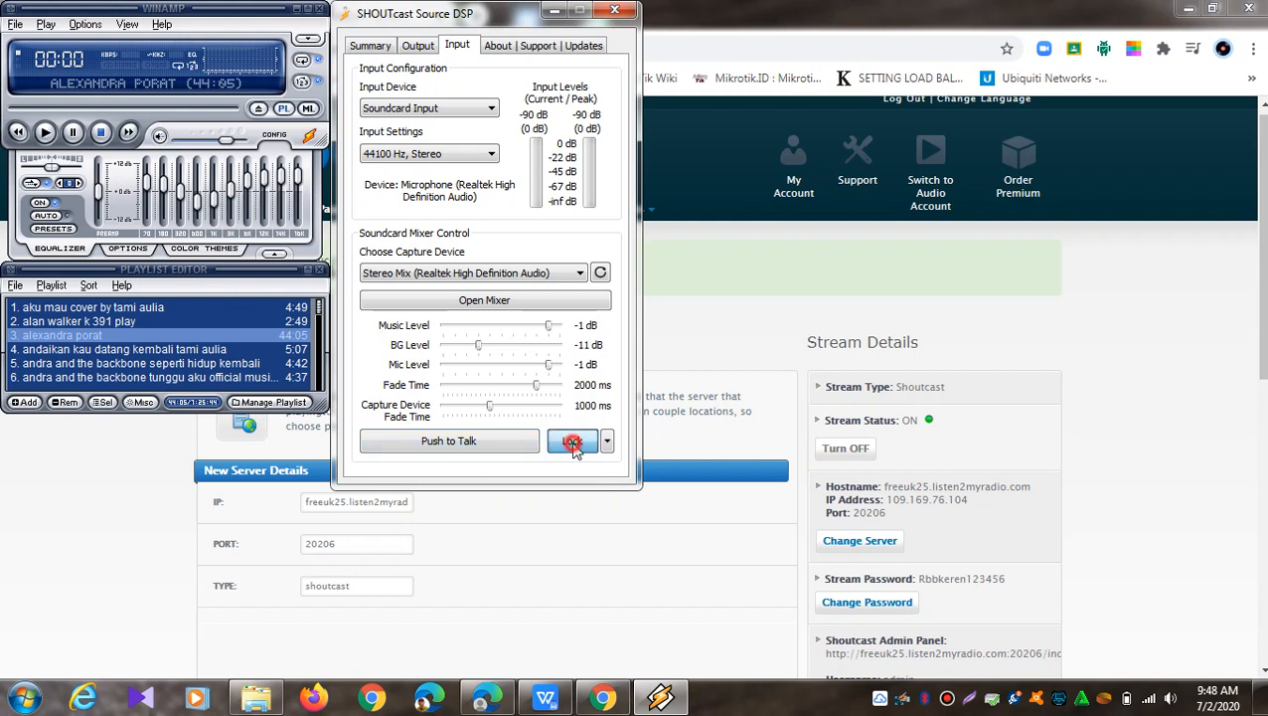
left_click(515, 447)
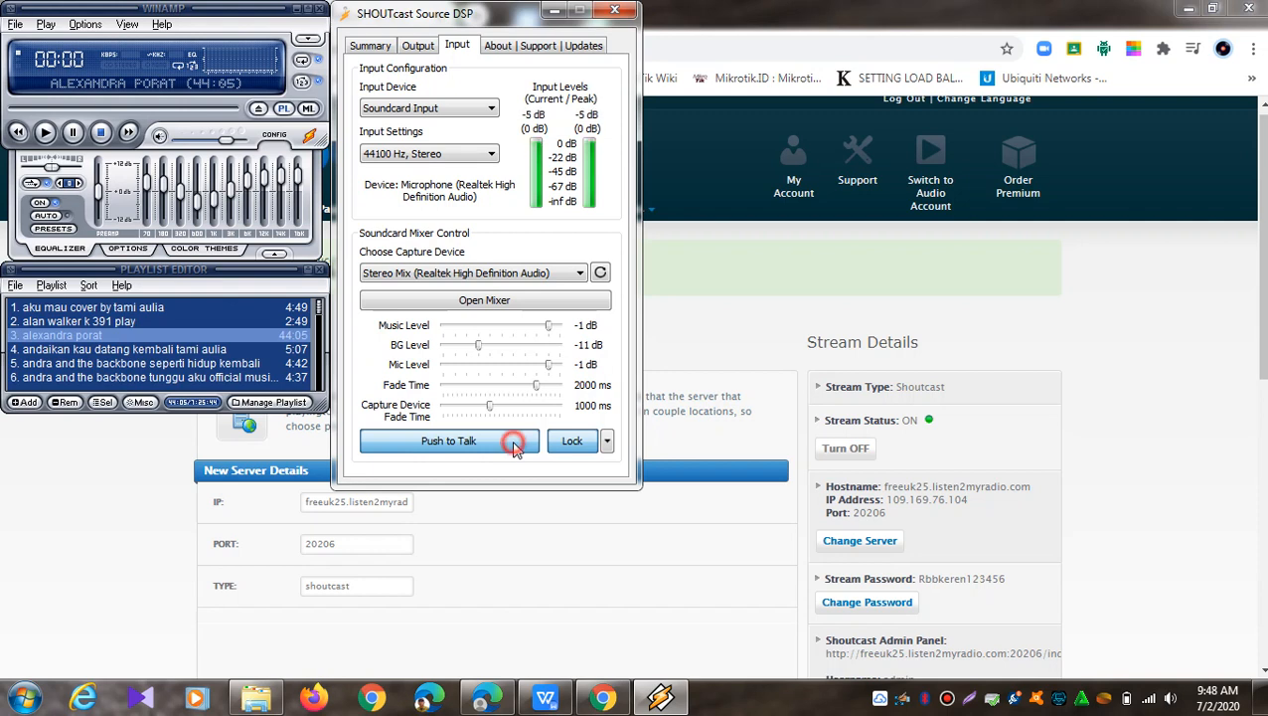
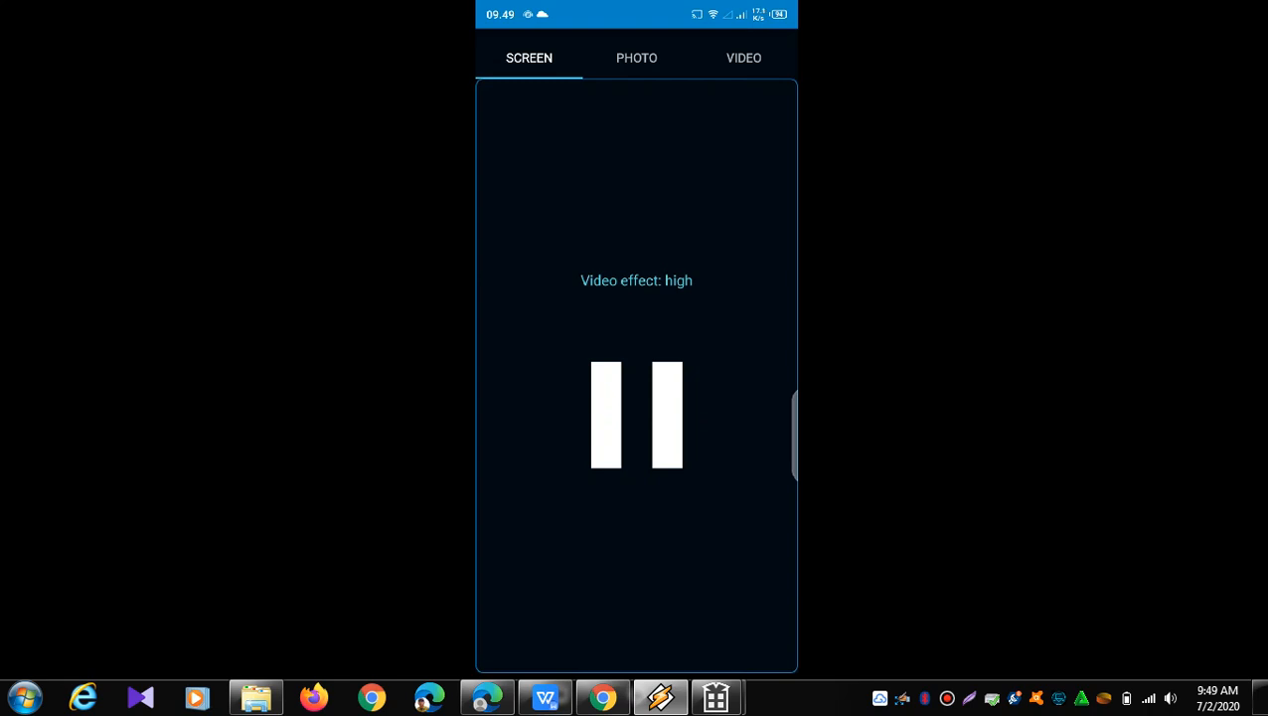
Browse the phone's photo gallery and video list, then return to the home screen and recent apps.
left_click(636, 58)
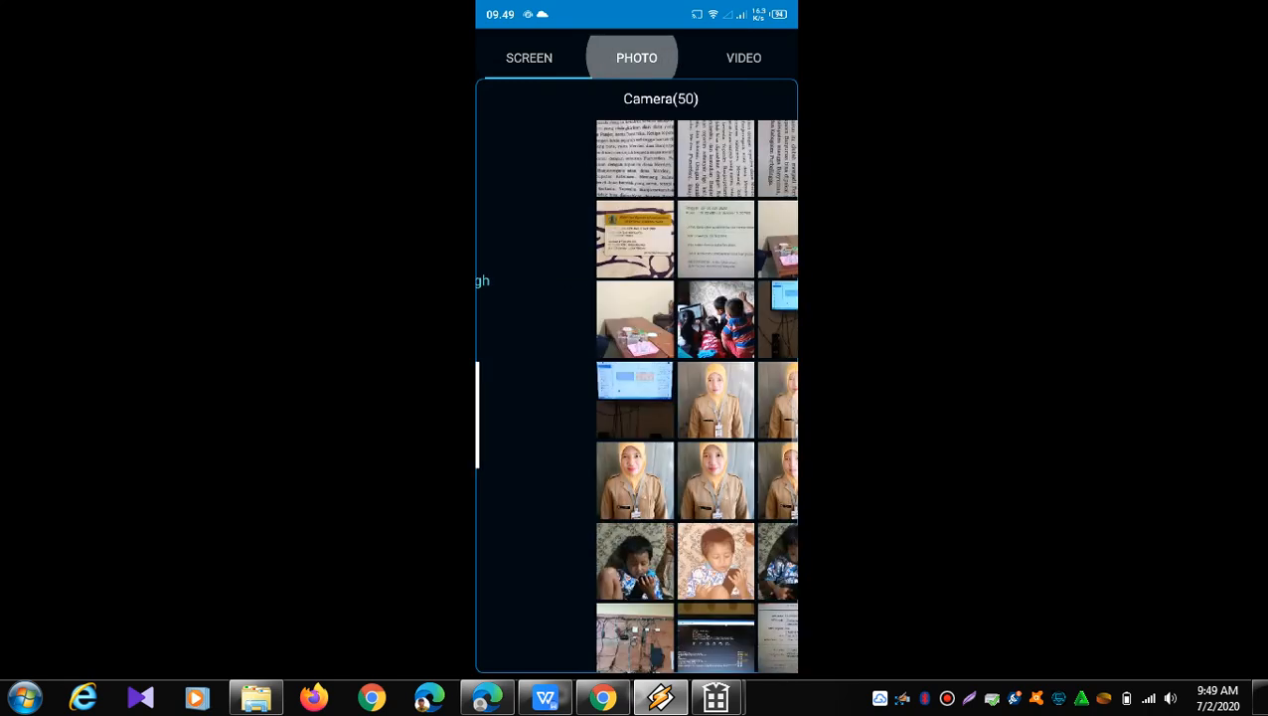
left_click(743, 58)
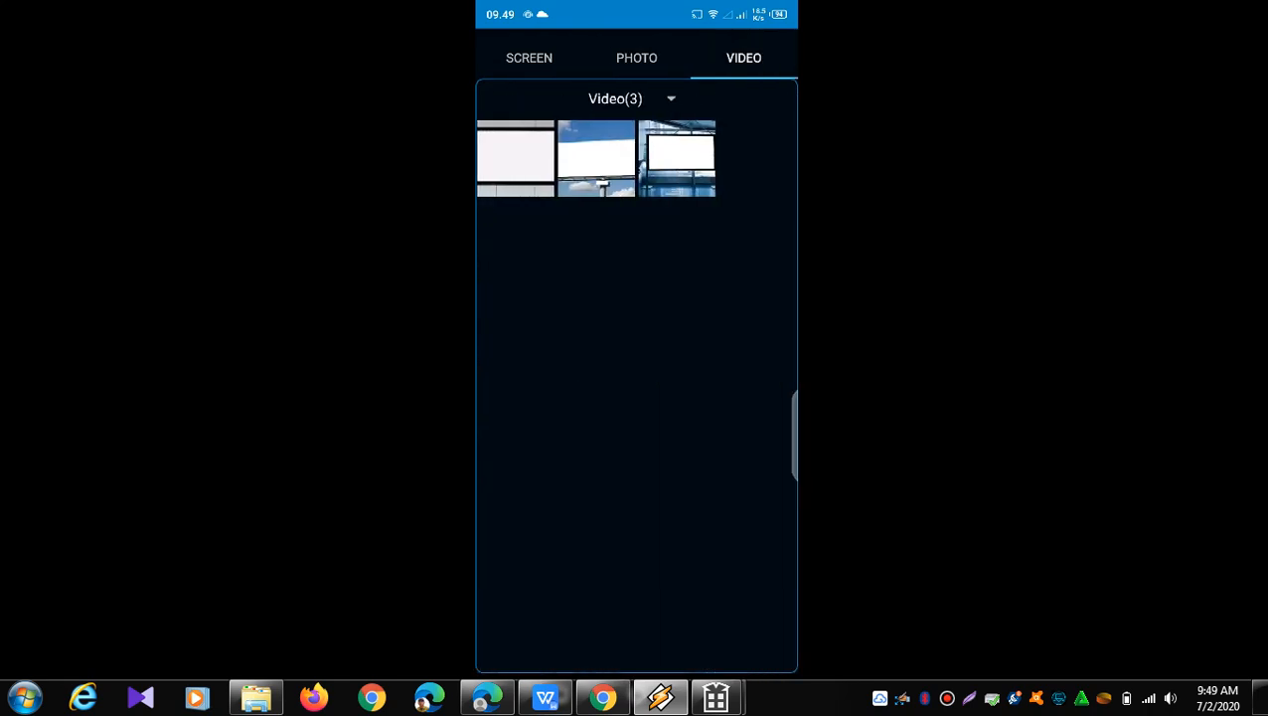
key("Escape")
key("Home")
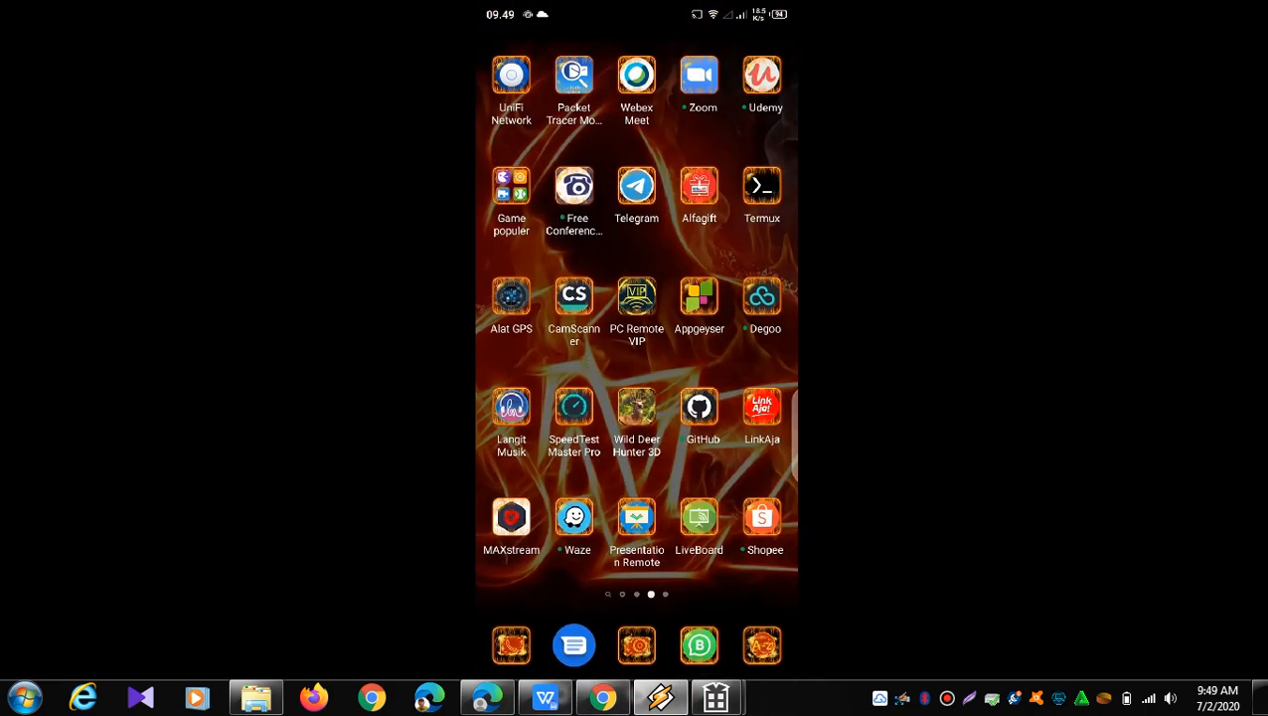
key("alt+Tab")
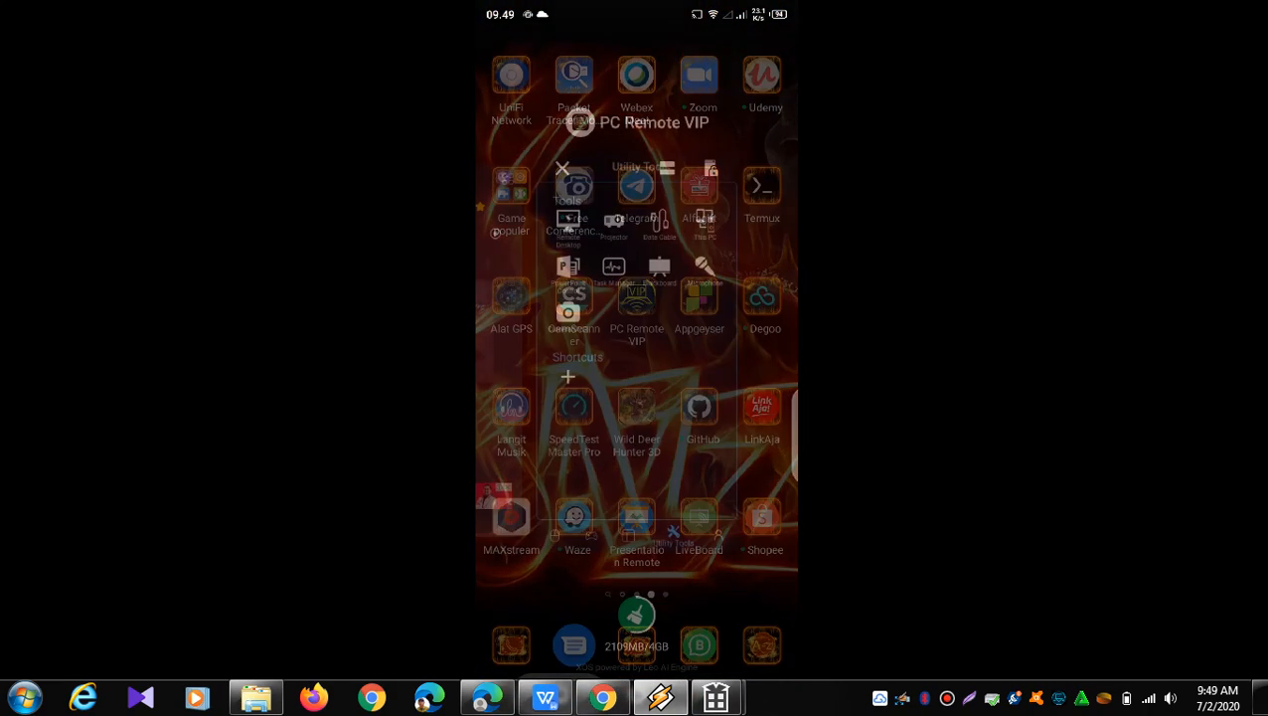
scroll(636, 348, "left", 1)
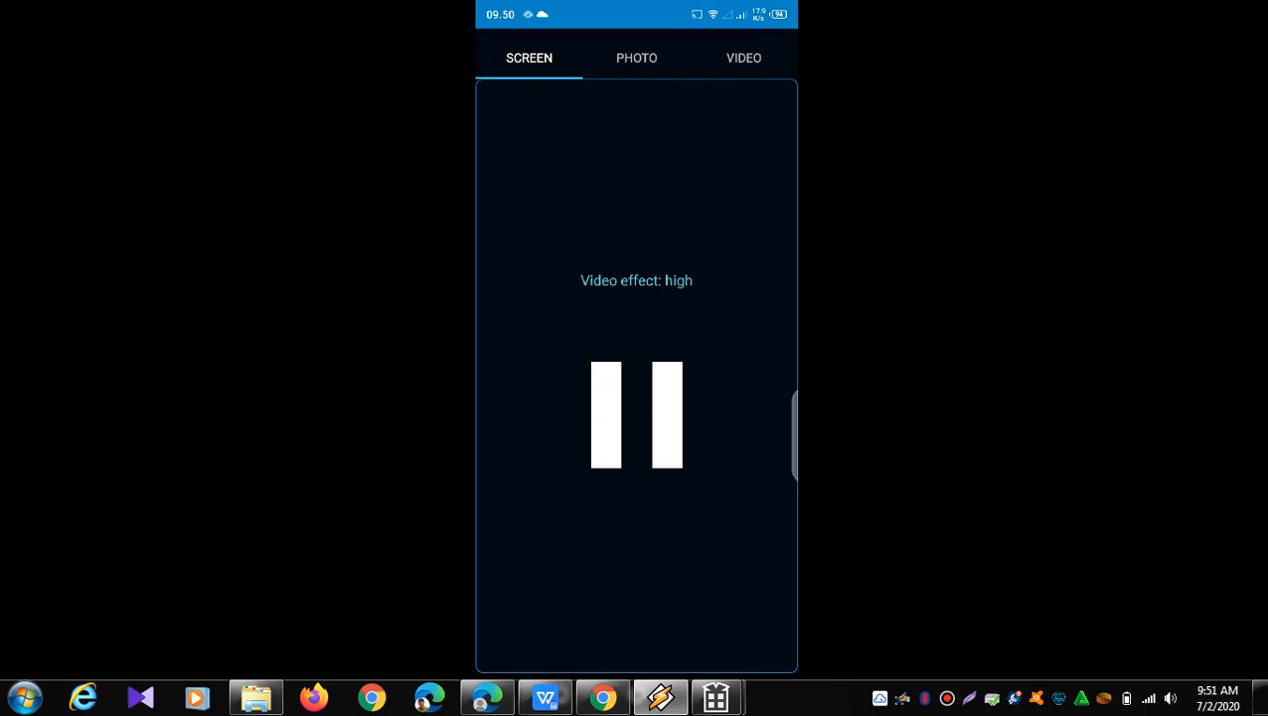
Close a window from Winamp's taskbar list and bring Winamp and the SHOUTcast DSP forward.
right_click(671, 698)
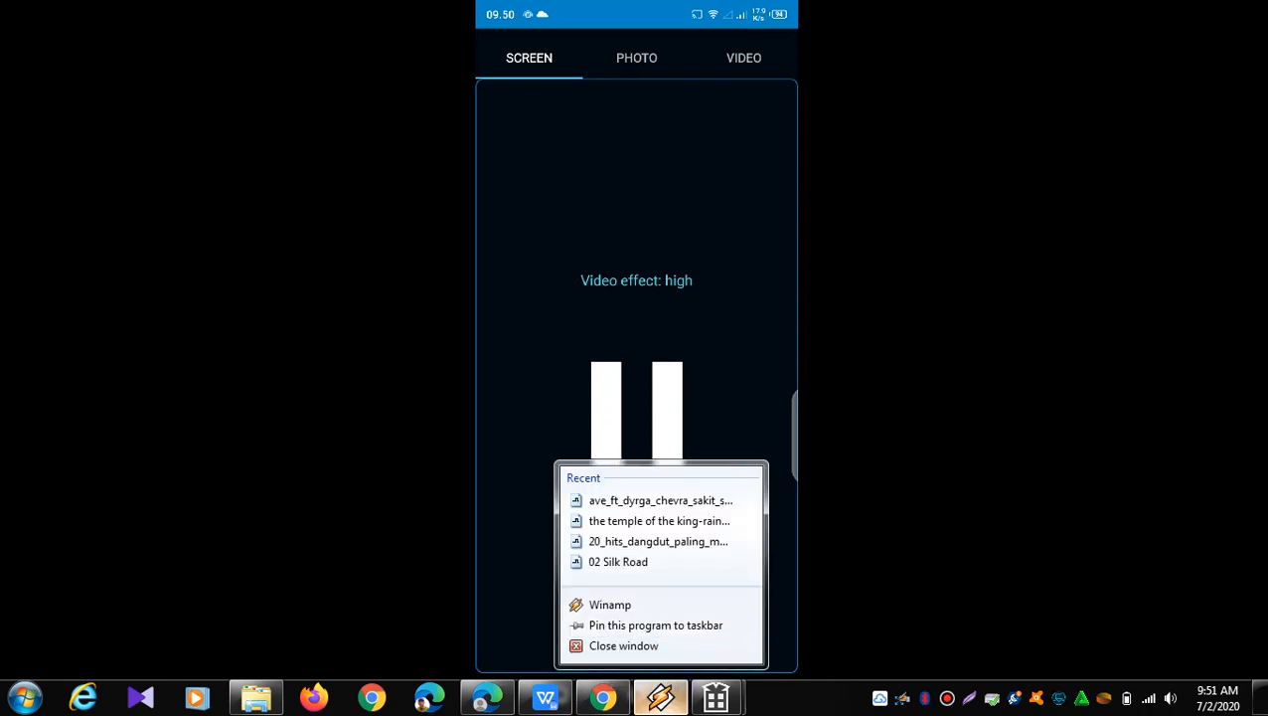
left_click(661, 645)
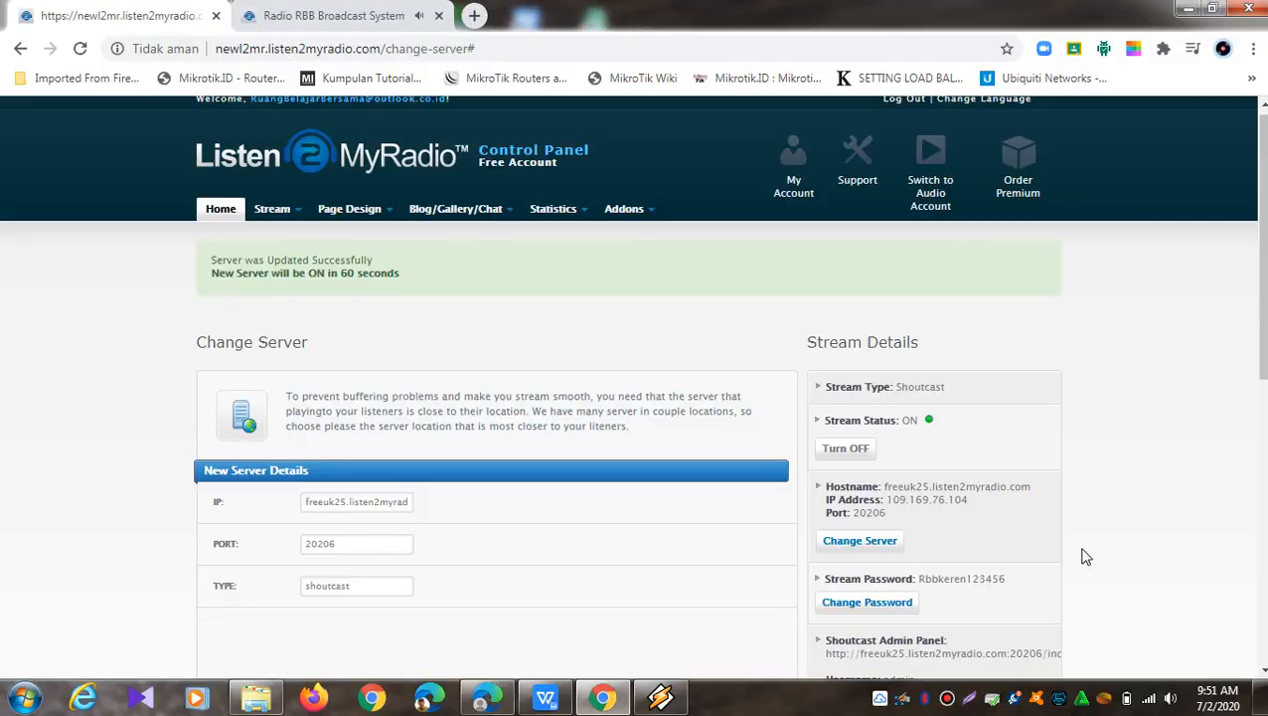
left_click(660, 697)
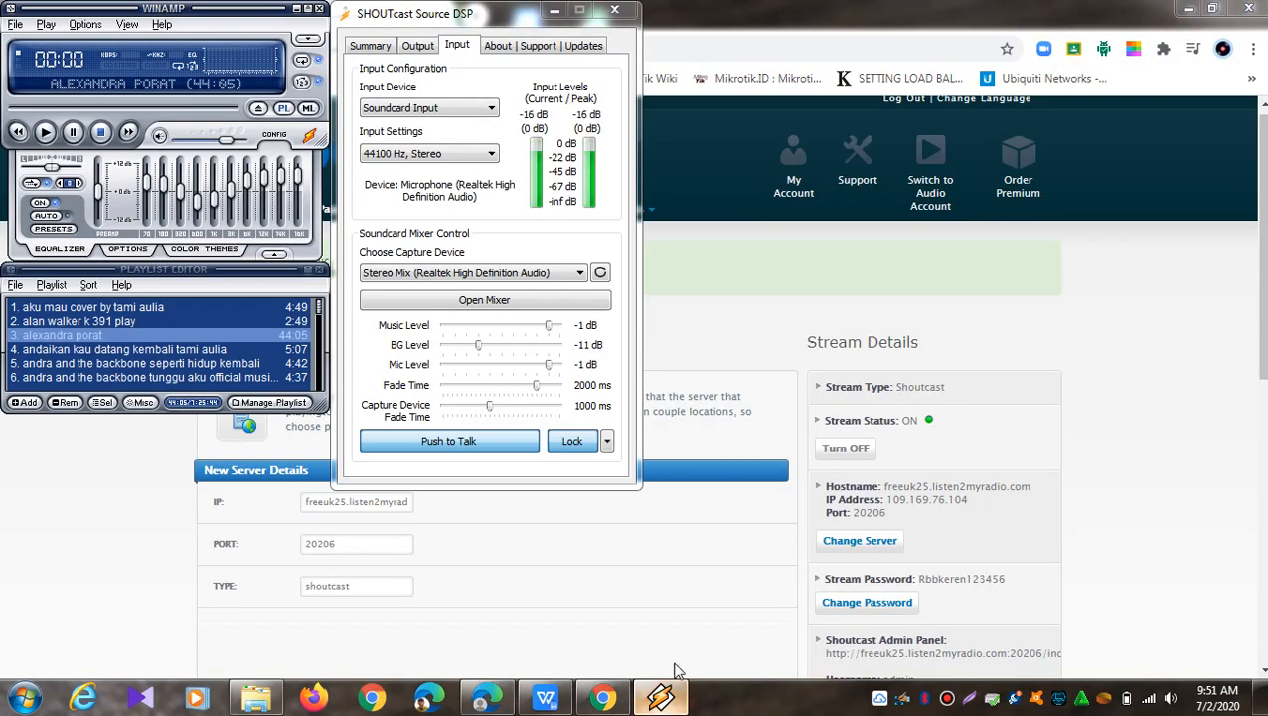
Set the stream's input device to Soundcard Input after briefly trying Winamp.
left_click(491, 108)
left_click(481, 127)
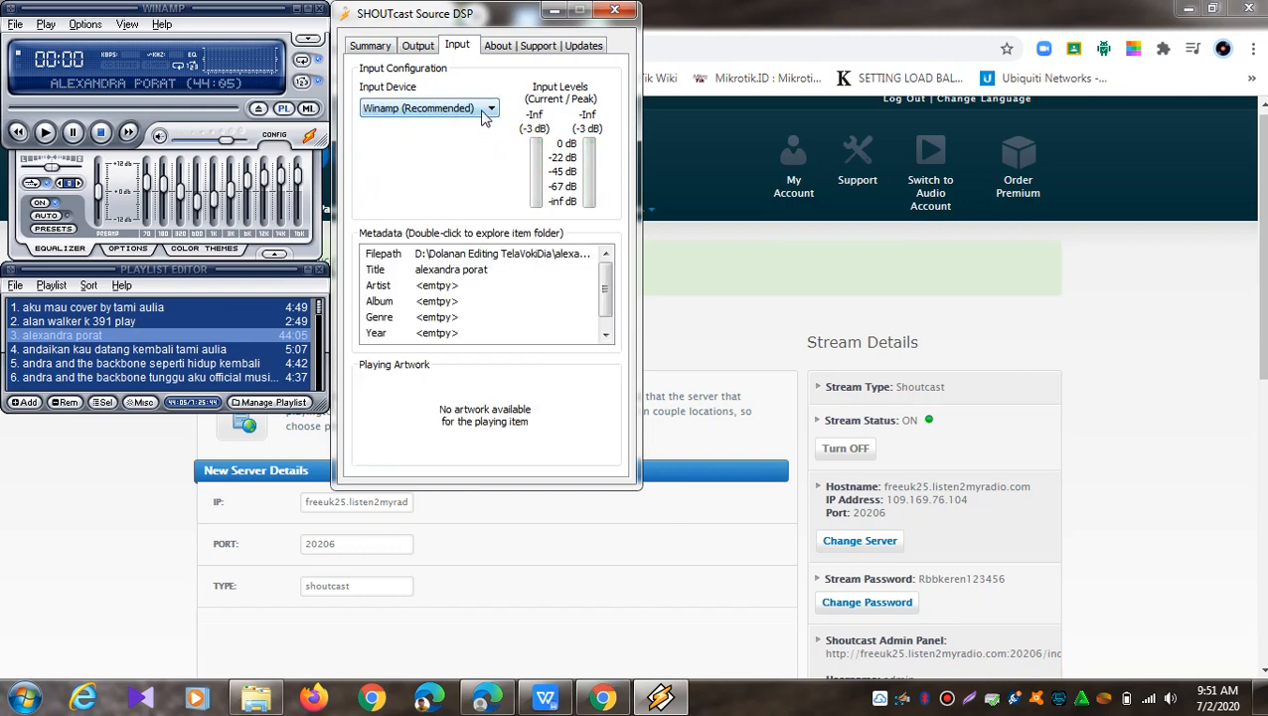
left_click(485, 108)
left_click(479, 139)
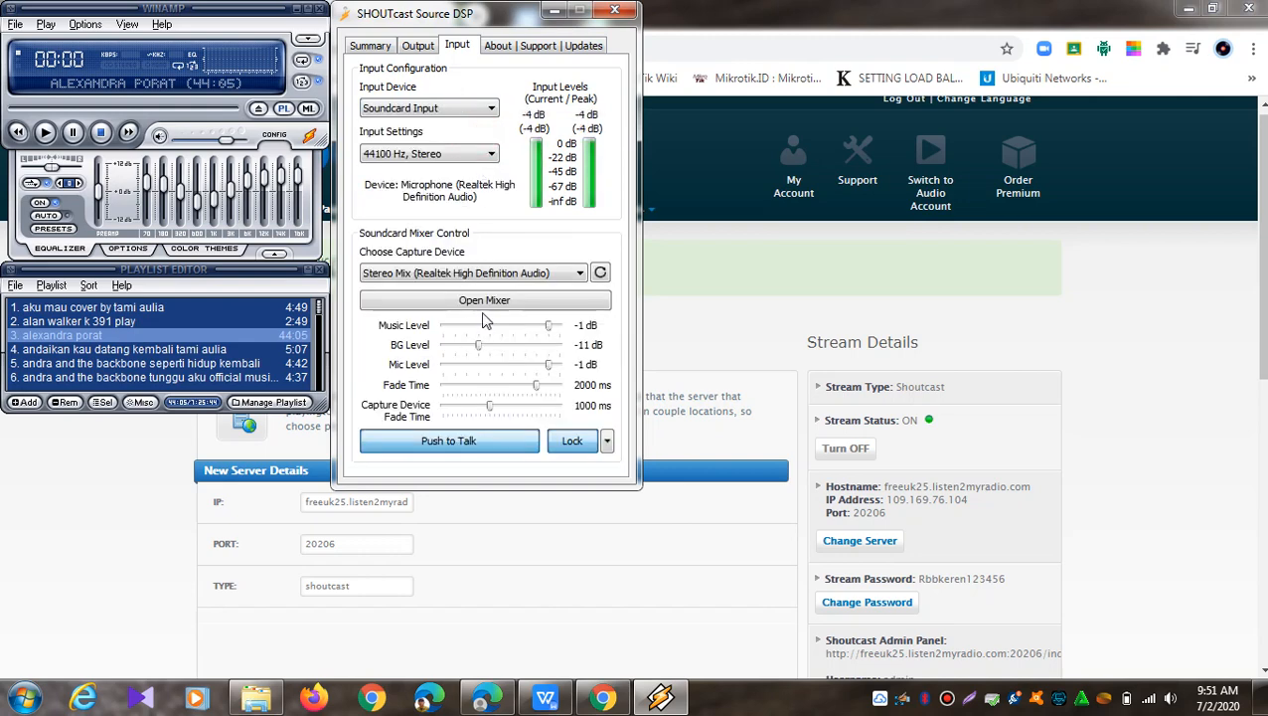
Keep Stereo Mix as the capture device and check the Windows recording mixer and sound settings.
left_click(529, 277)
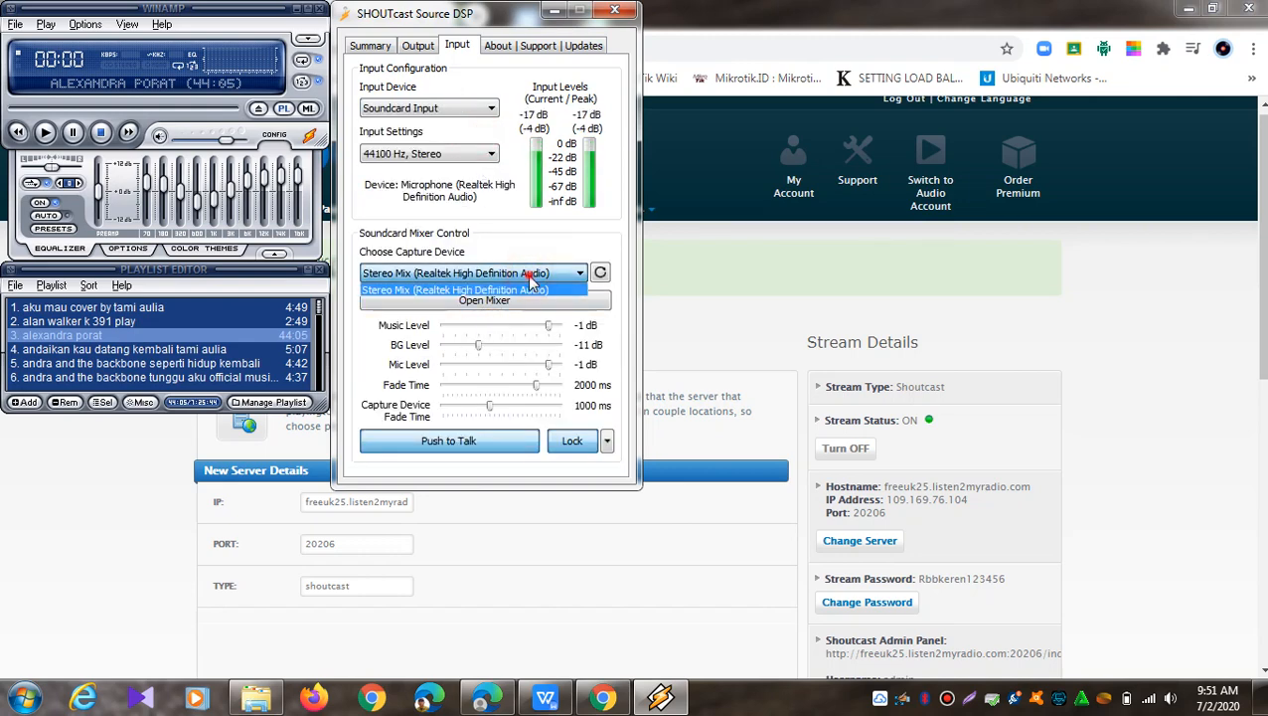
left_click(529, 281)
left_click(527, 301)
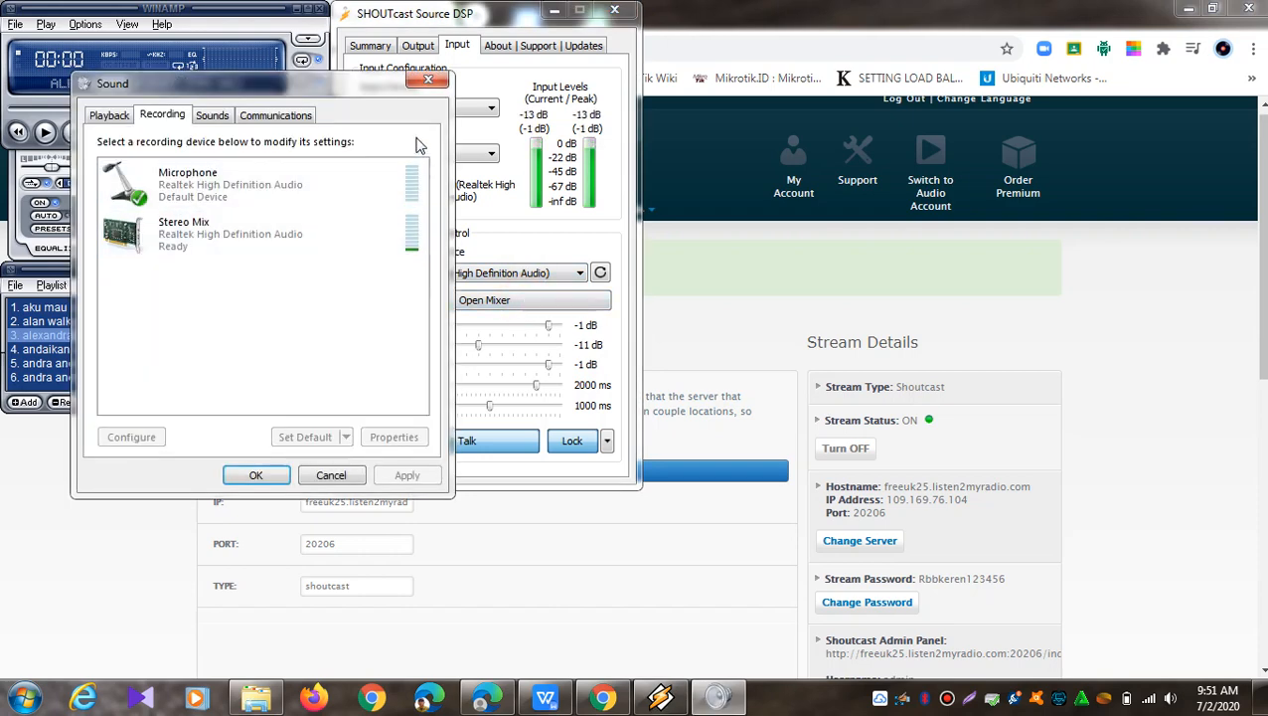
left_click(212, 115)
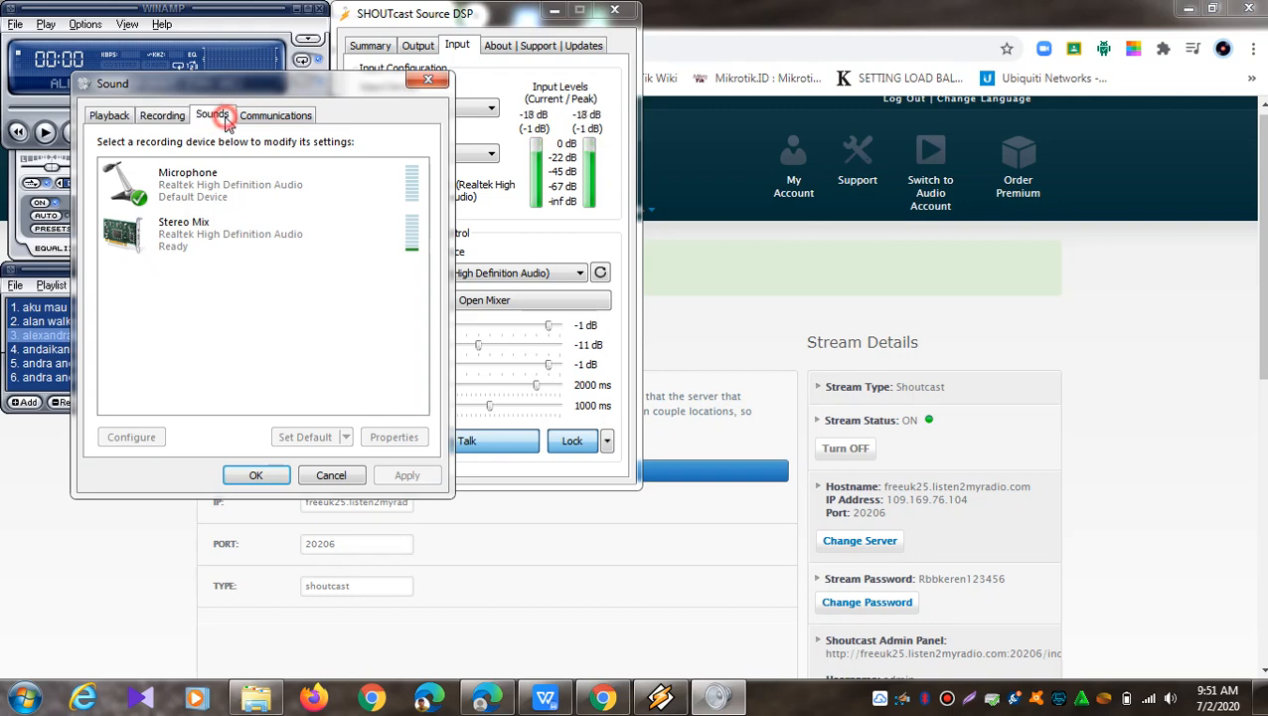
left_click(429, 79)
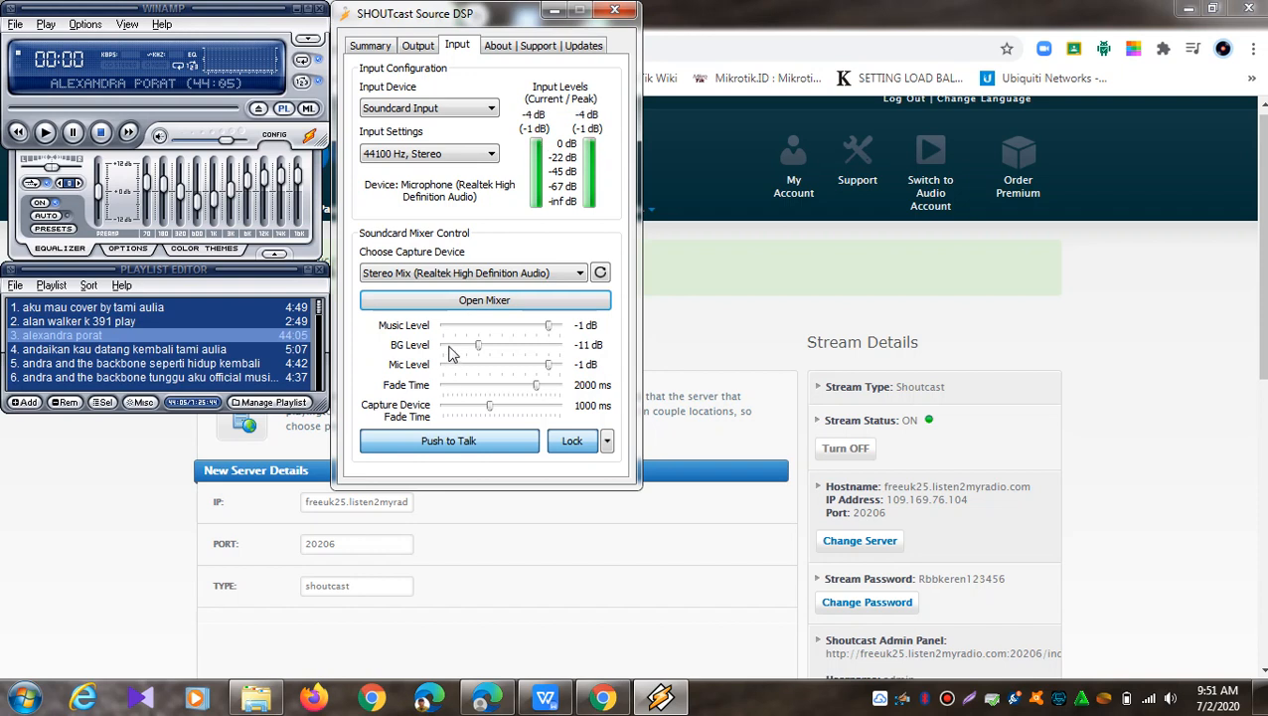
Set both the Music Level and Mic Level sliders to -5 dB.
left_click_drag(547, 329, 516, 329)
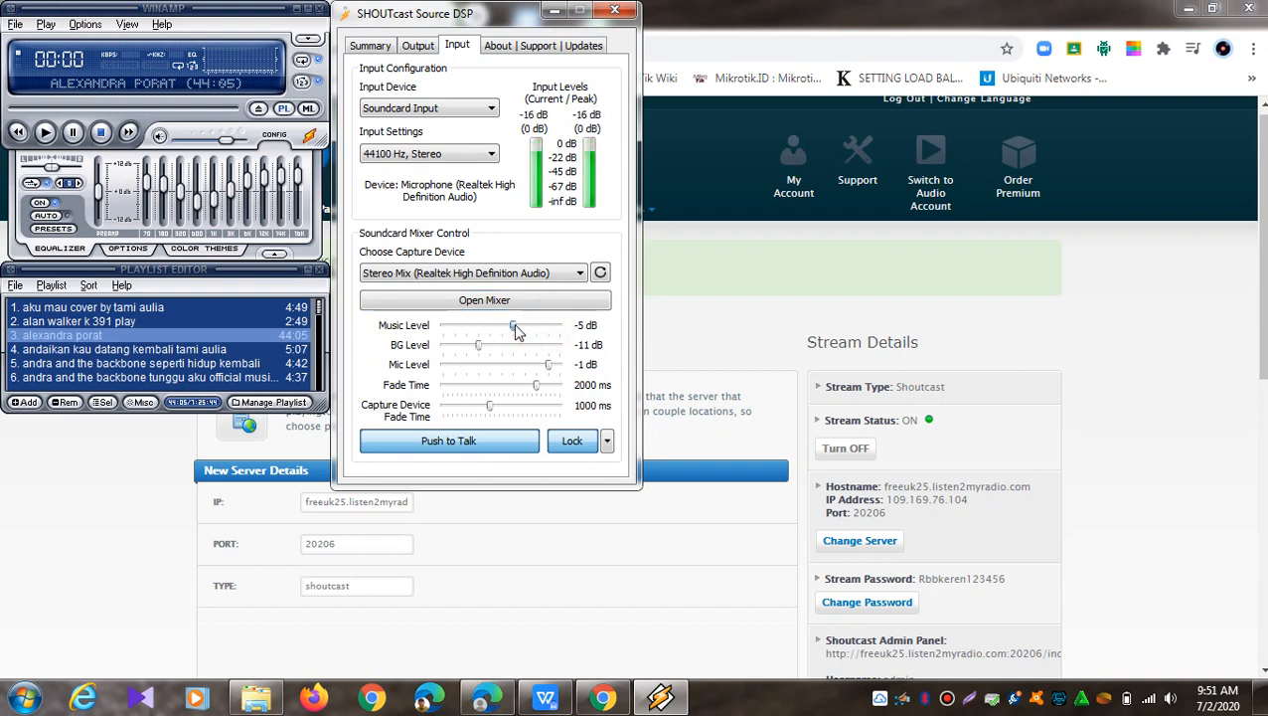
left_click(553, 364)
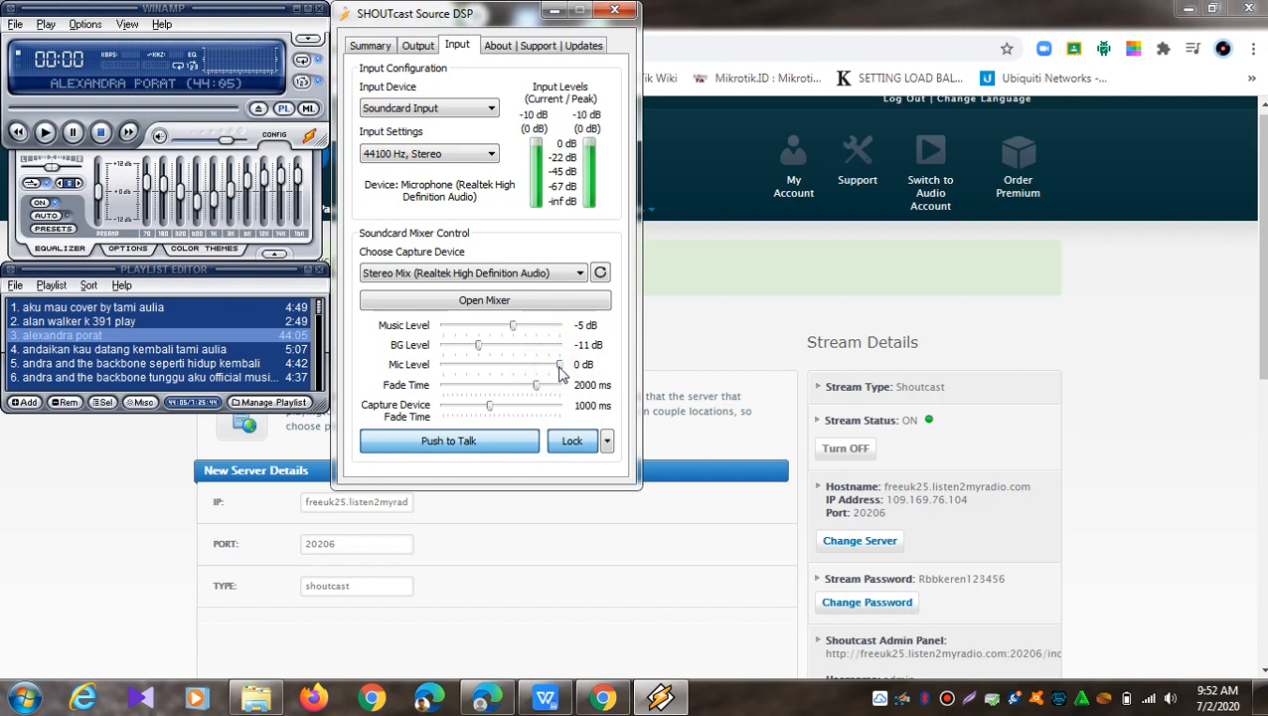
left_click_drag(560, 366, 513, 391)
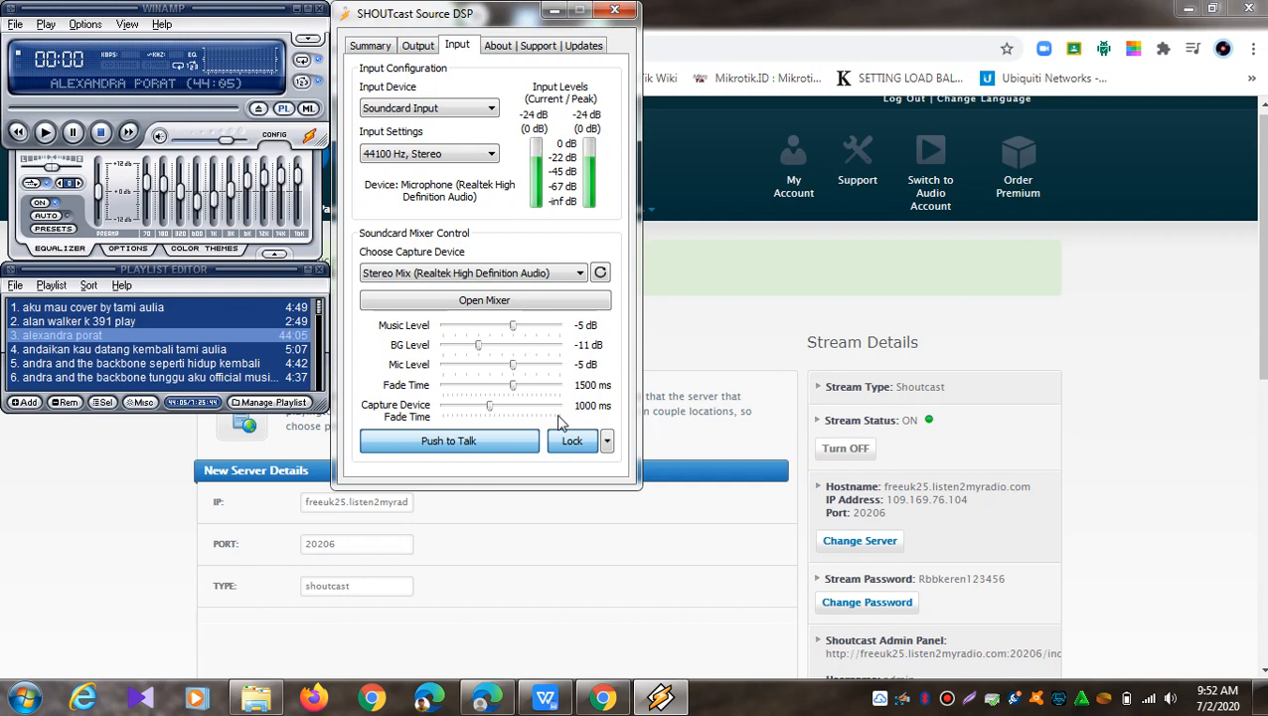
right_click(1104, 700)
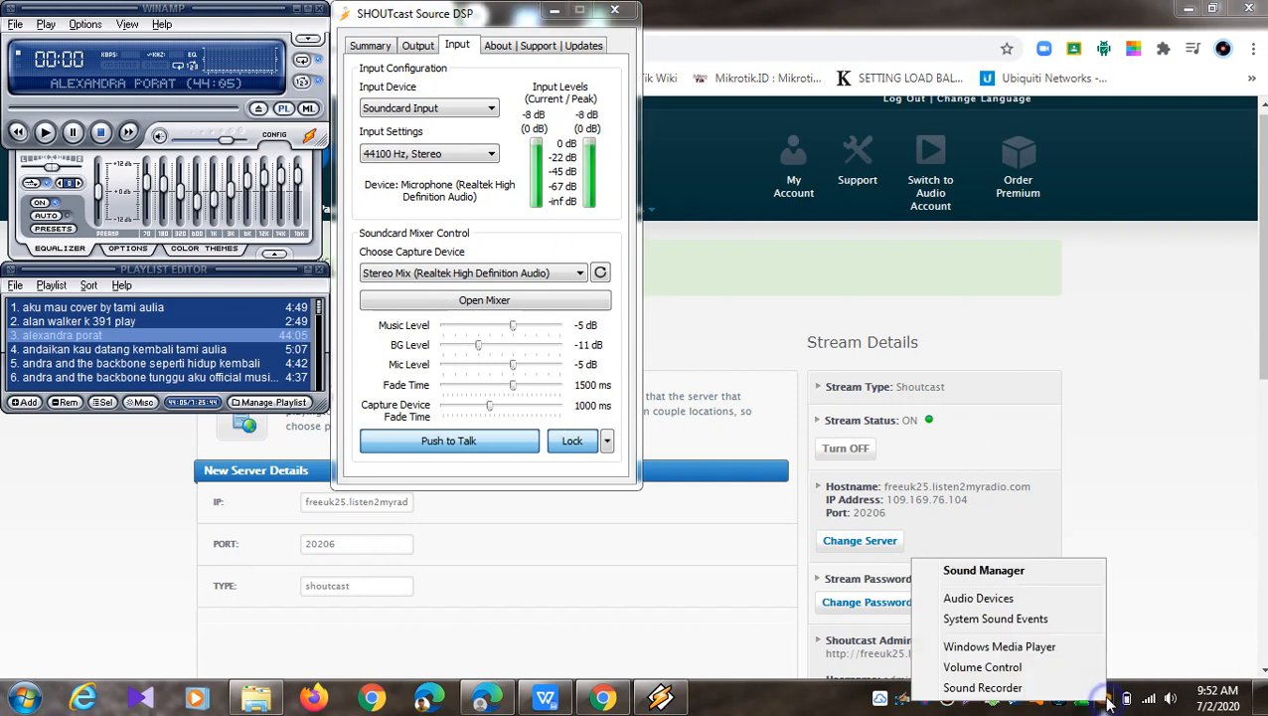
left_click(1056, 573)
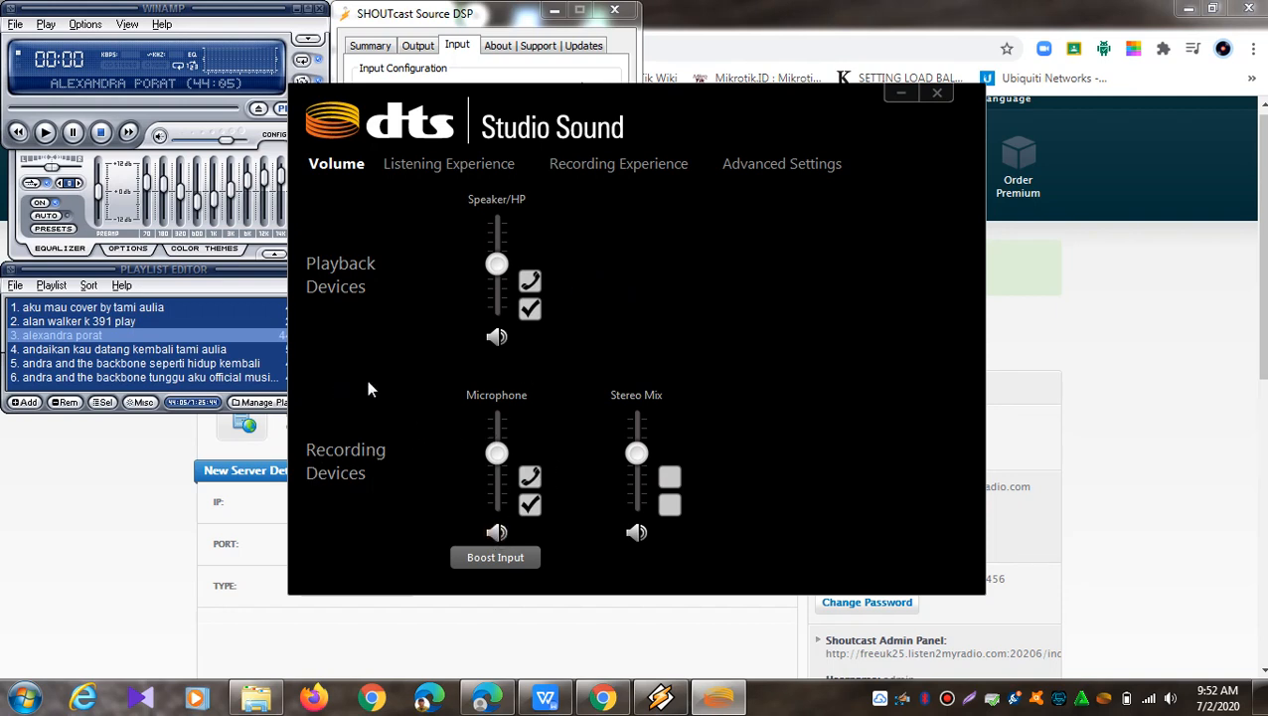
left_click(526, 558)
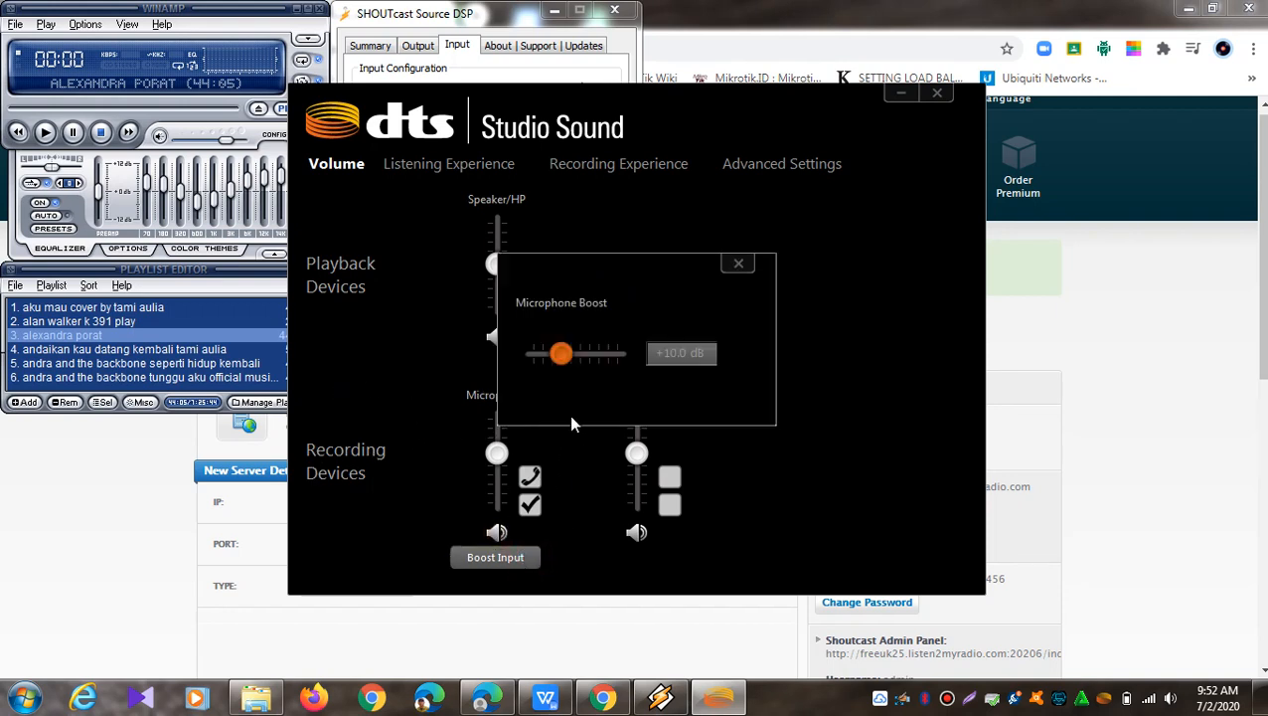
left_click(739, 265)
left_click(948, 96)
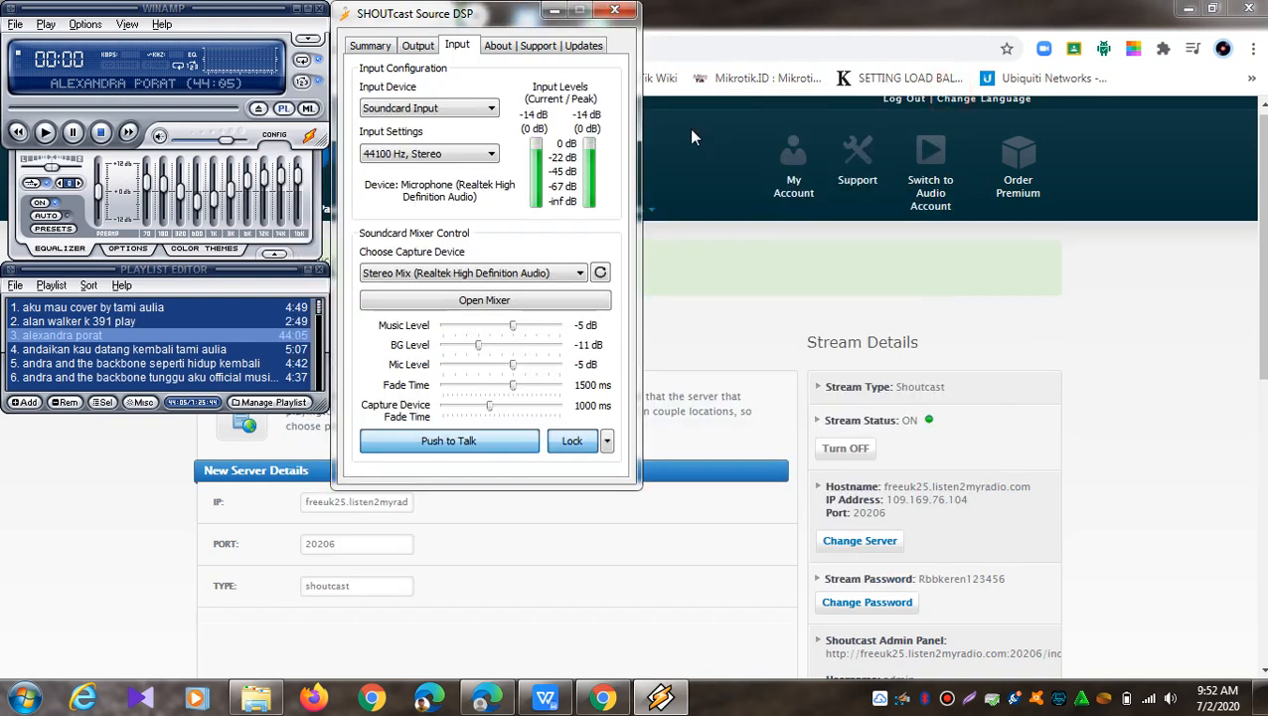
Play the alexandra porat track and switch the DSP input to Winamp (Recommended).
double_click(48, 339)
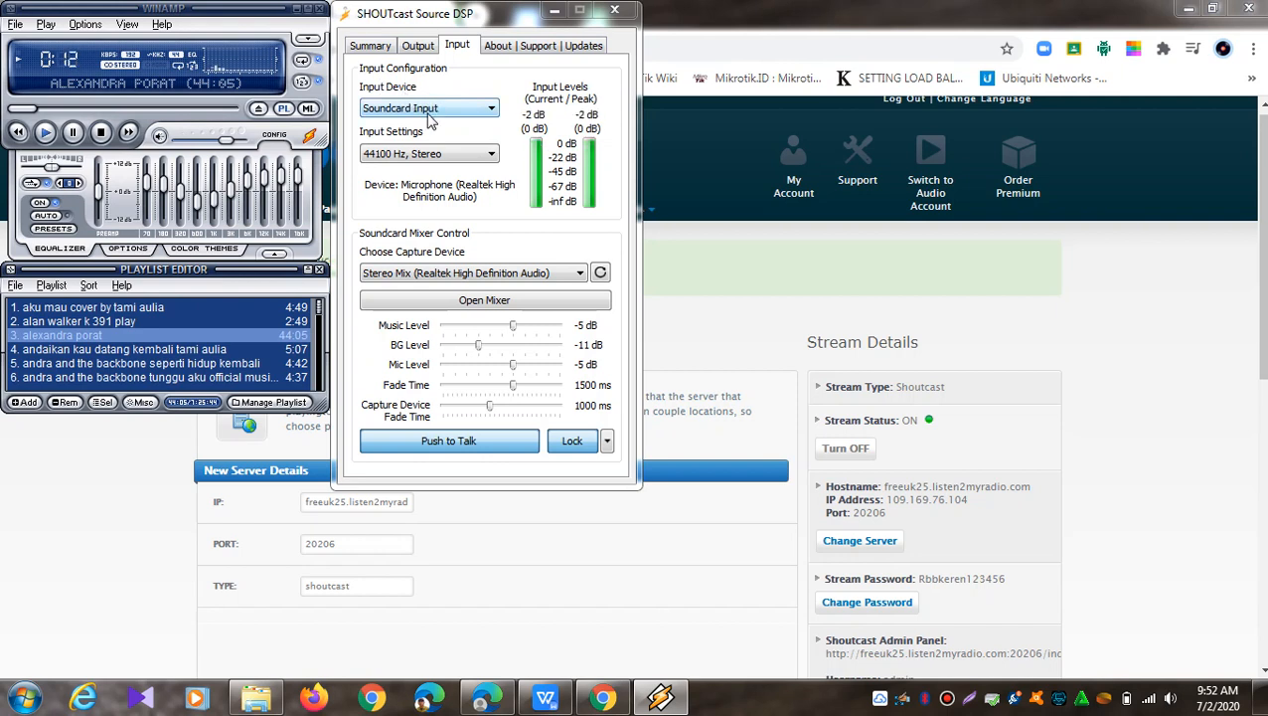
left_click(429, 113)
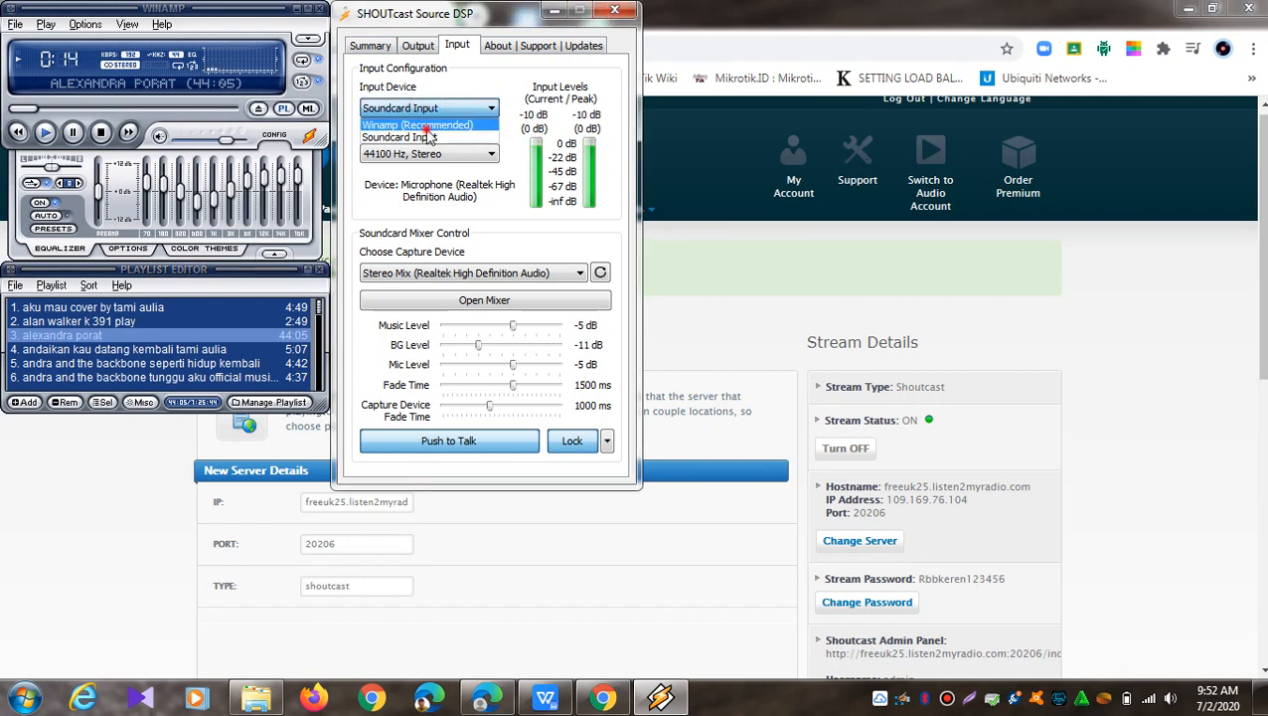
left_click(425, 125)
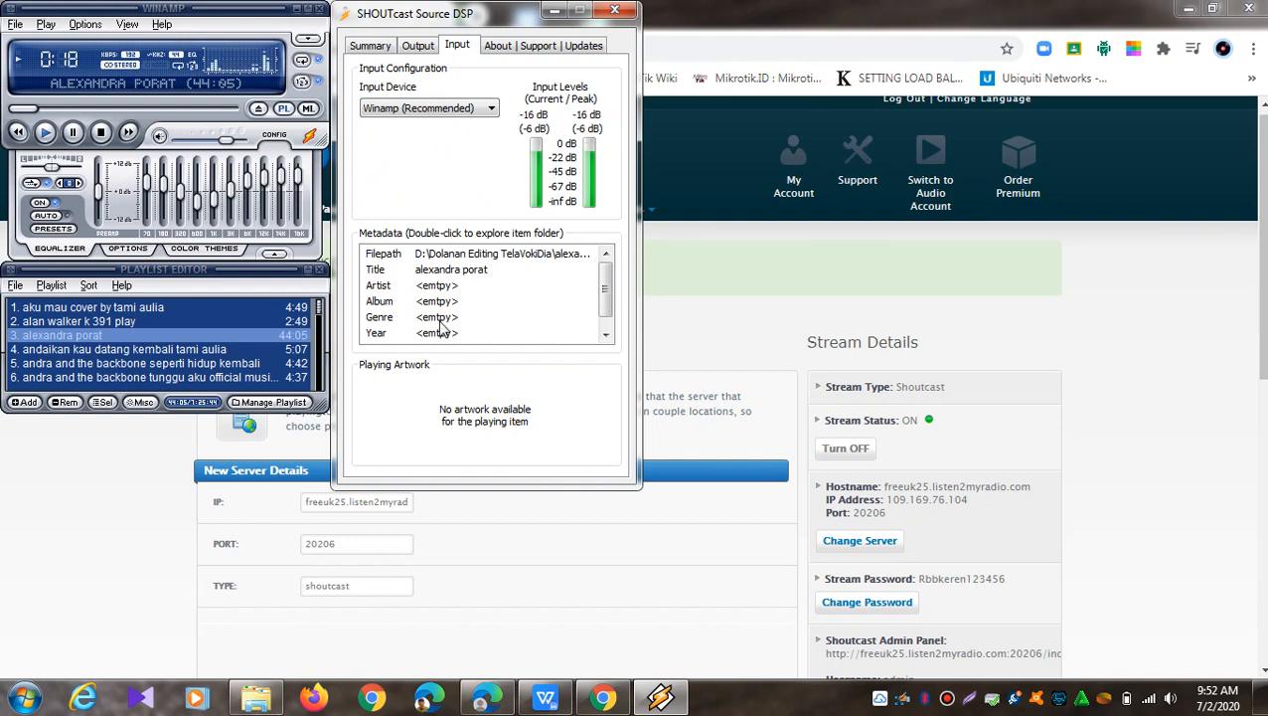
Minimize the Winamp windows and switch to the Radio RBB station page.
mouse_move(472, 12)
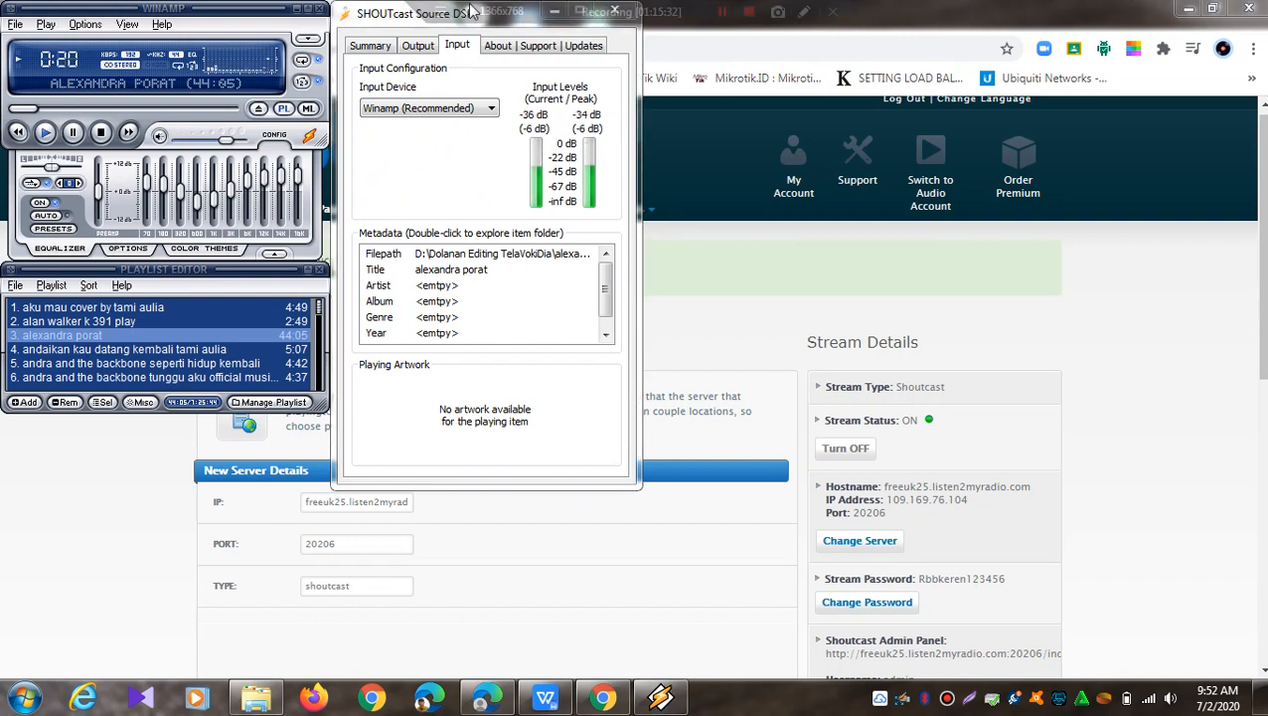
left_click(297, 10)
left_click(289, 15)
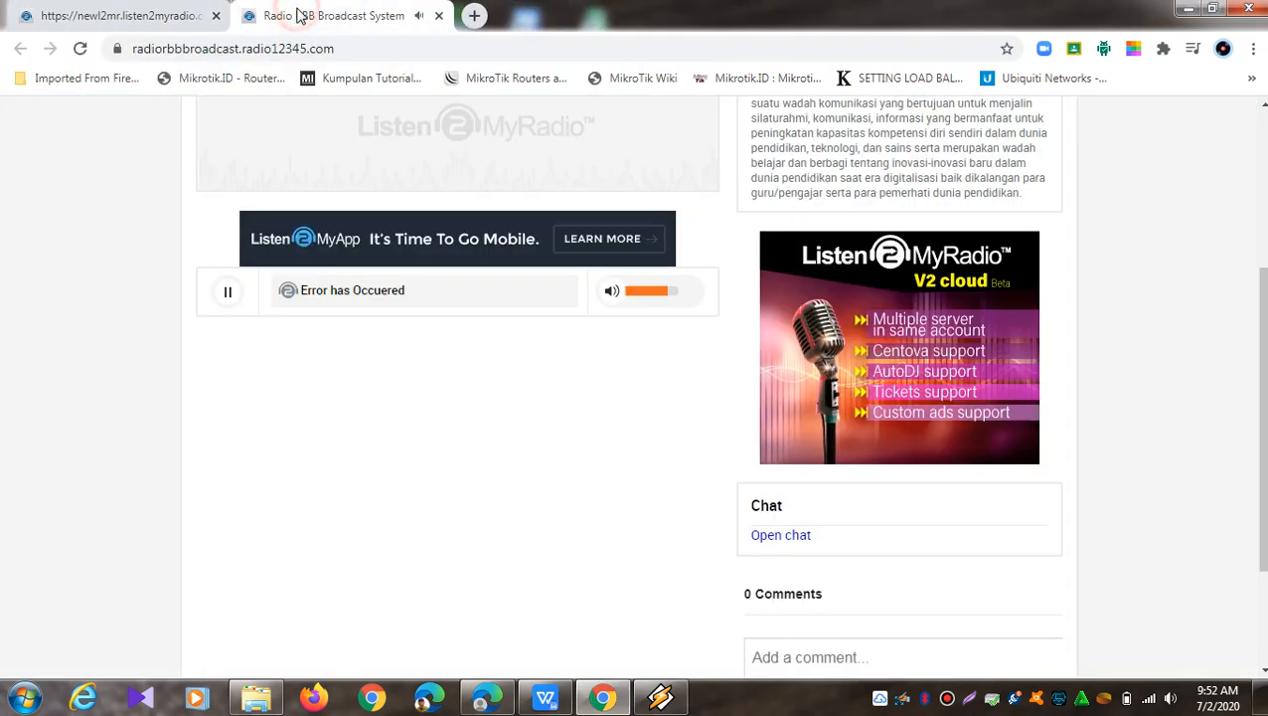
Play the station in the web player, reload and replay it, then stop it and close the tab.
left_click(231, 293)
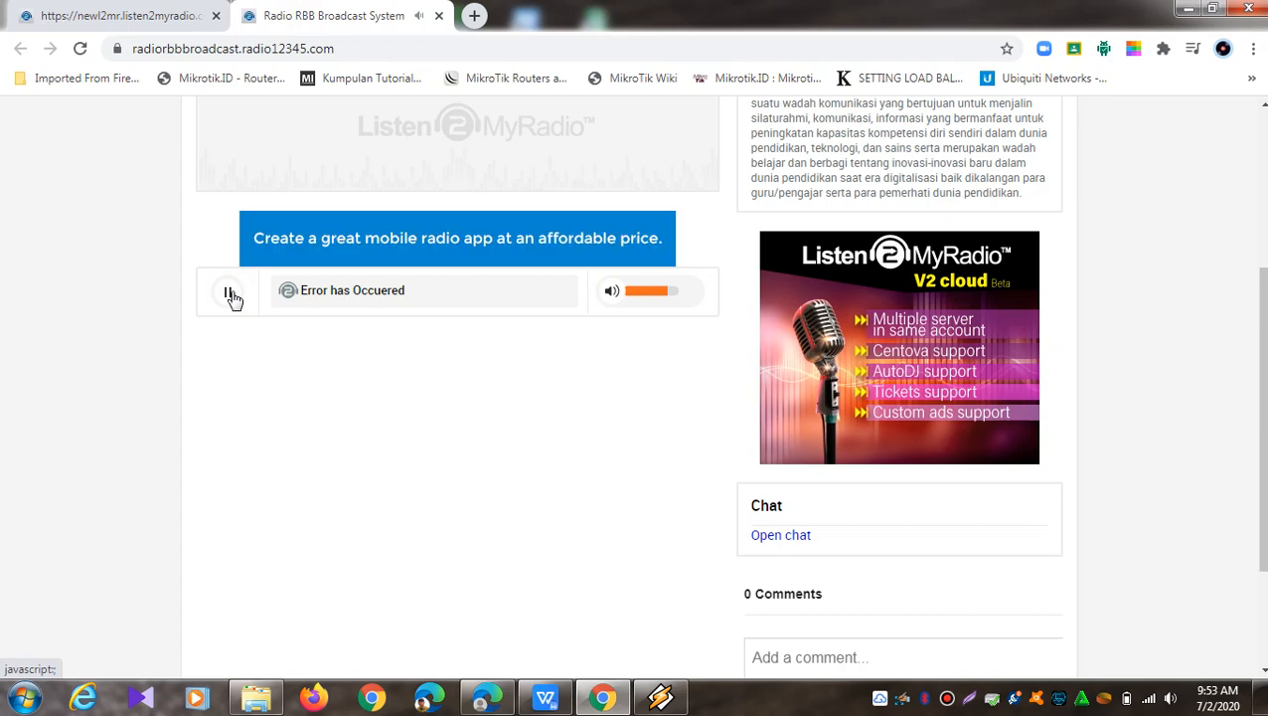
left_click(81, 47)
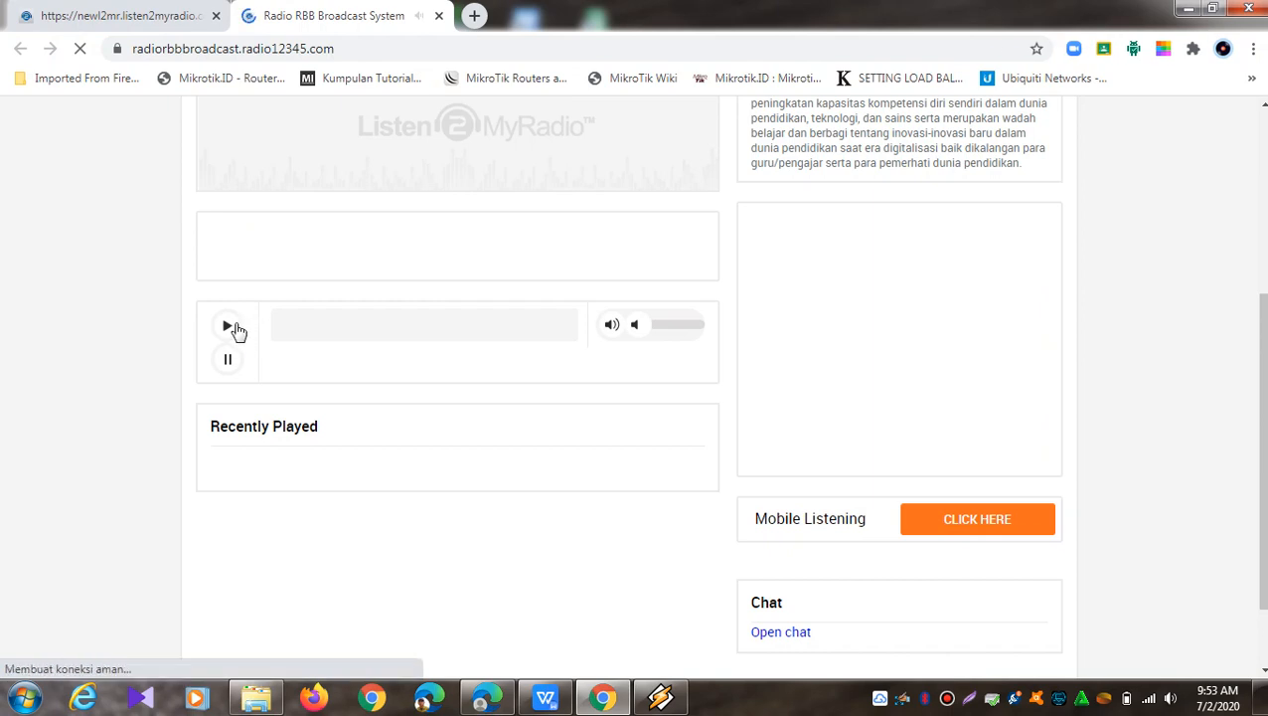
left_click(231, 328)
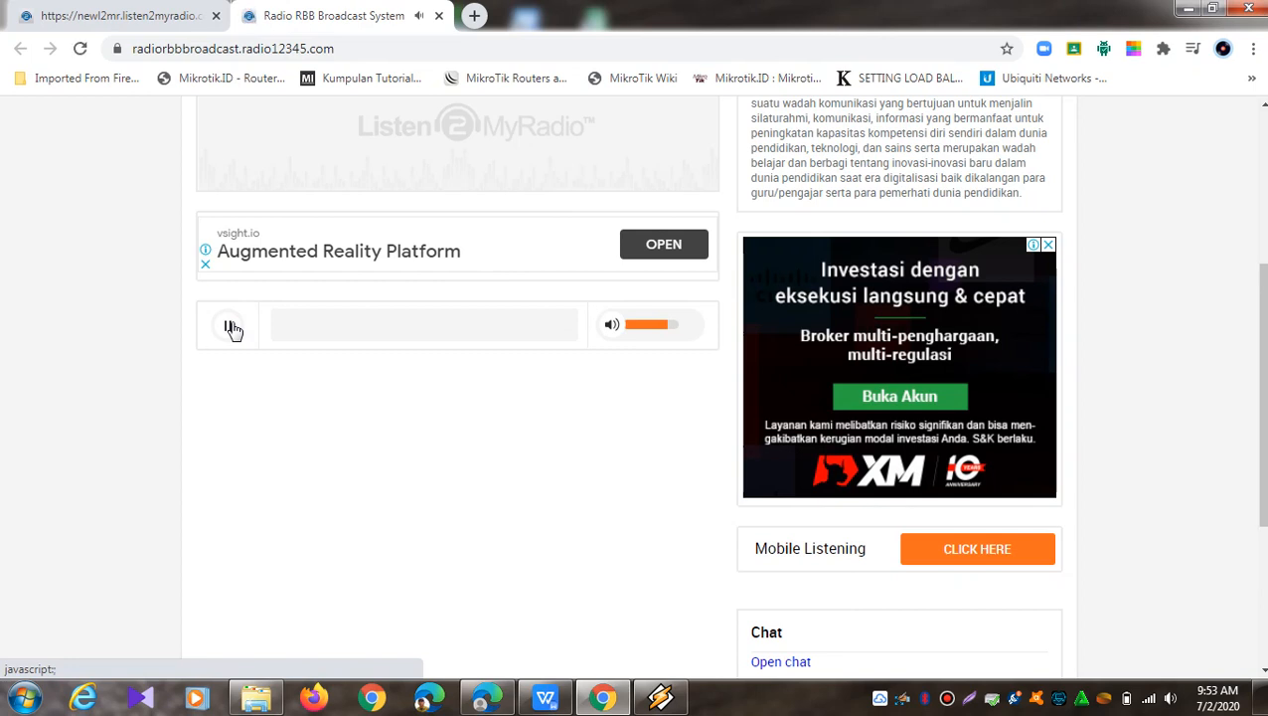
left_click(230, 326)
left_click(438, 15)
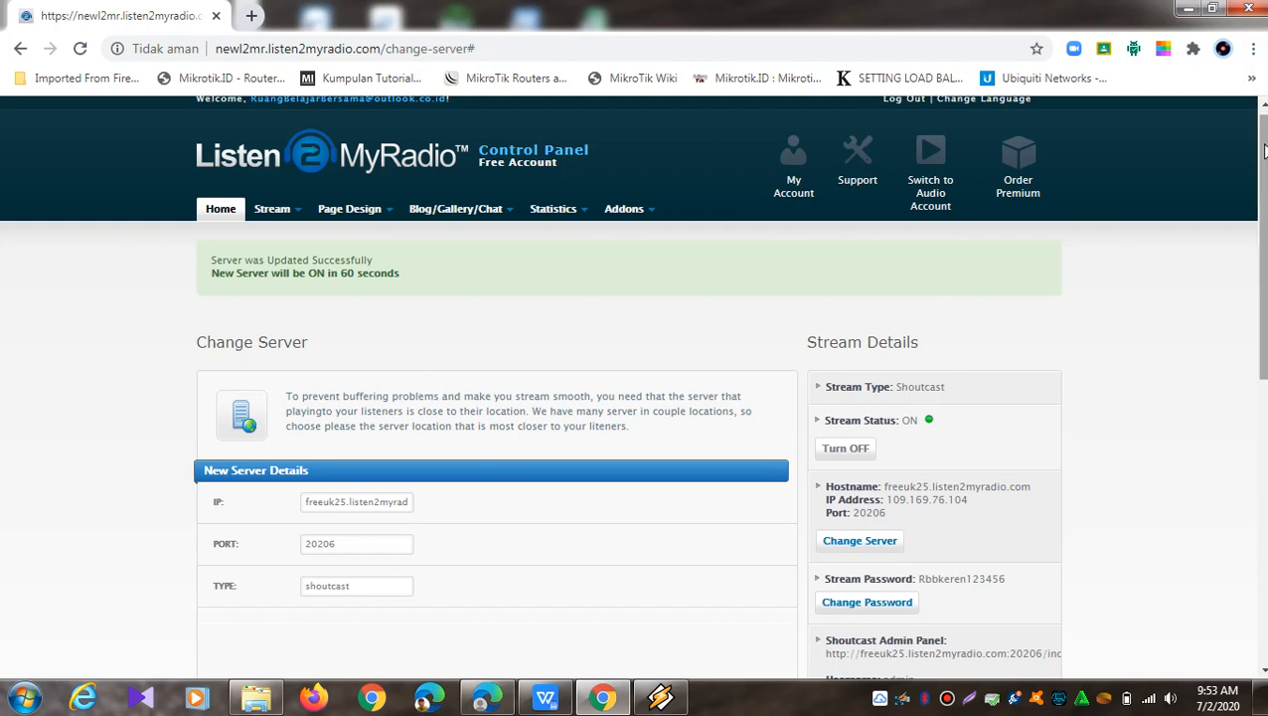
Minimize Chrome to reveal Outlook with the Listen2MyRadio signup confirmation email.
left_click(1187, 9)
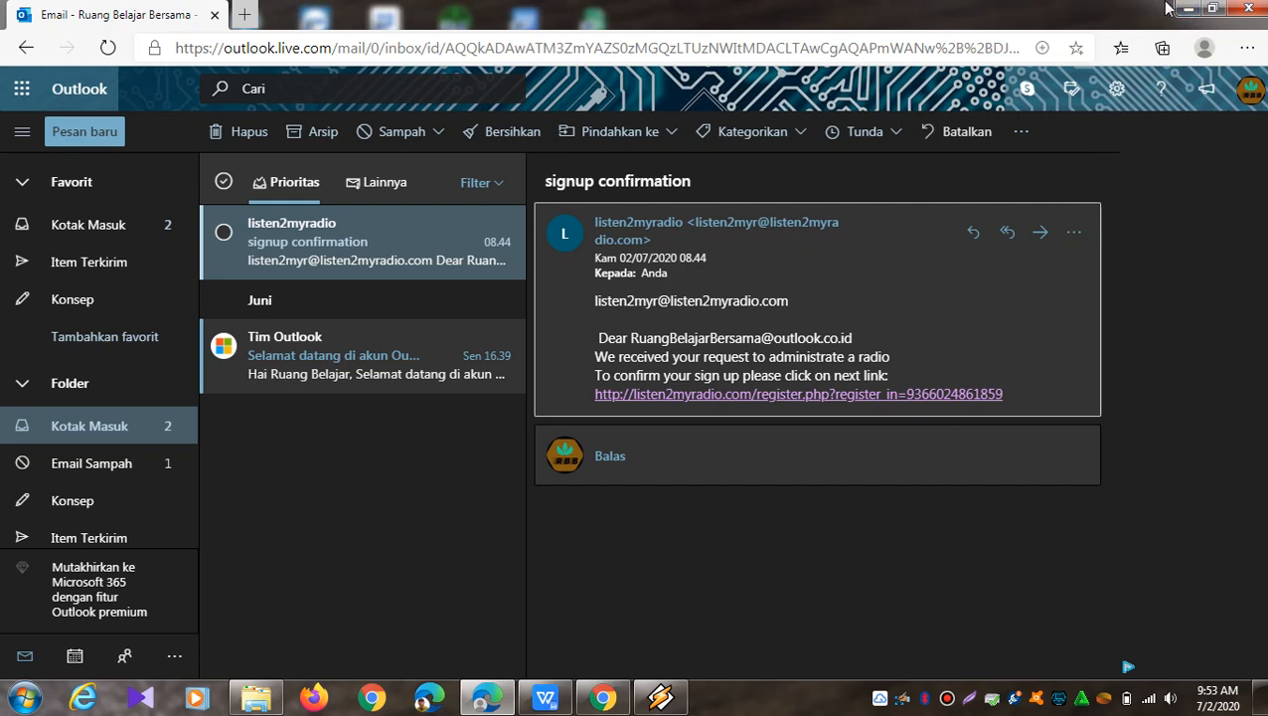
Minimize Outlook, restore Winamp with its SHOUTcast DSP, and stop playback.
left_click(1187, 8)
left_click(659, 696)
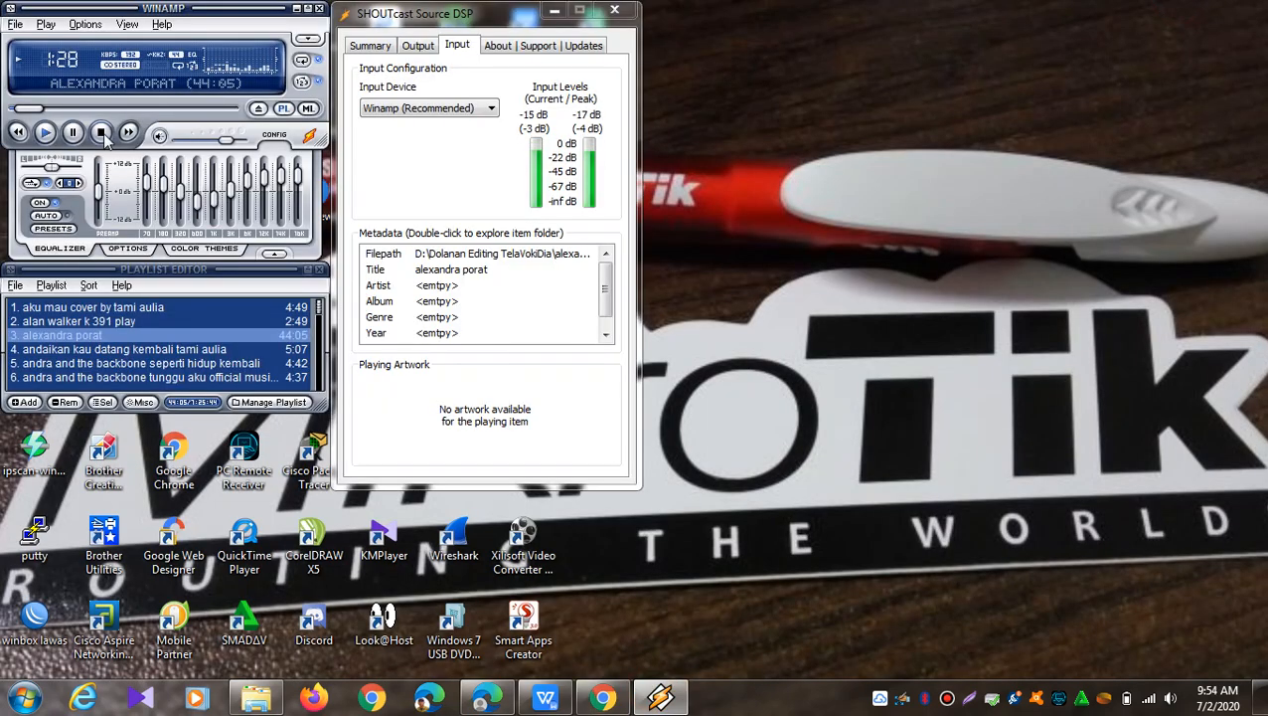
left_click(102, 132)
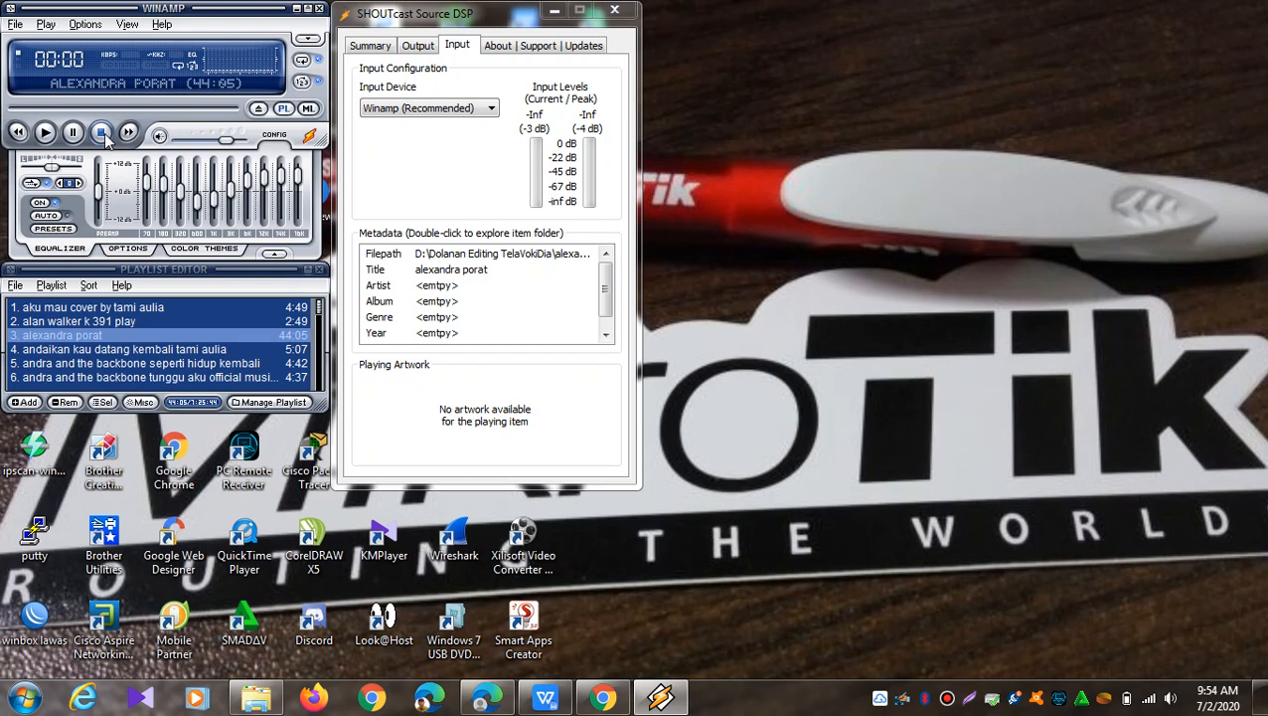